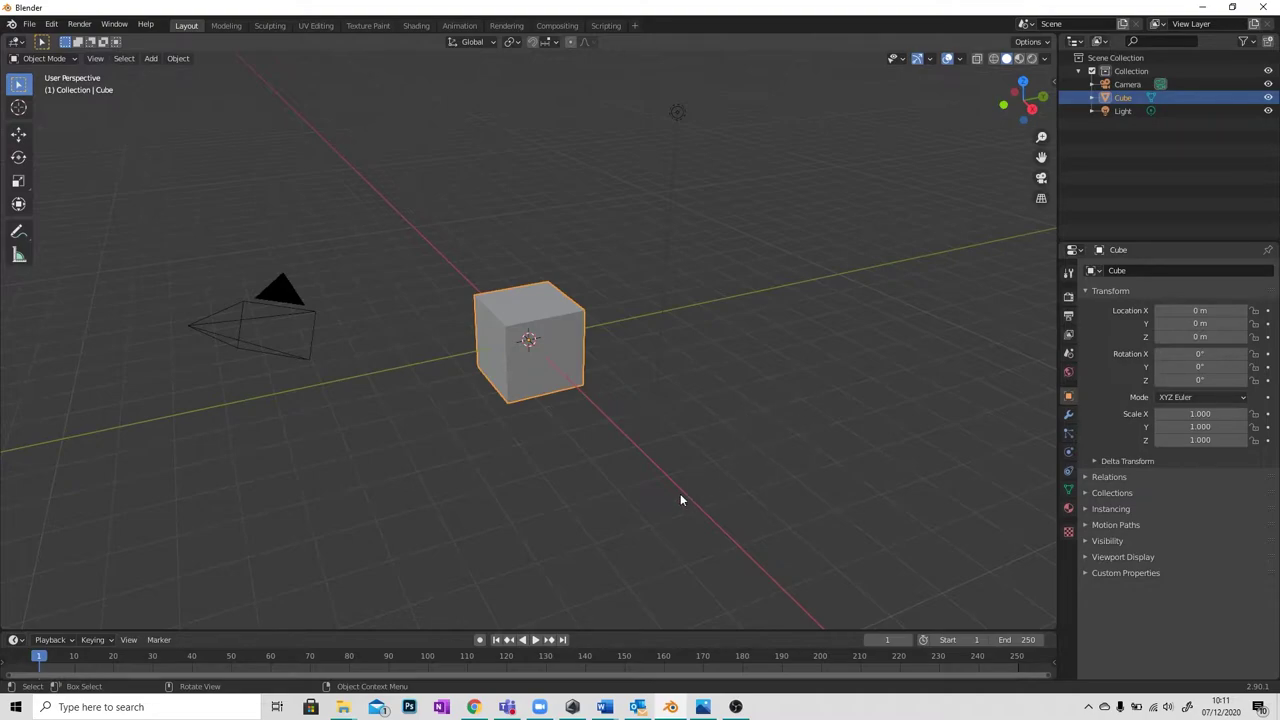
Bring up the Deluminator reference image in the Photos viewer.
left_click(703, 707)
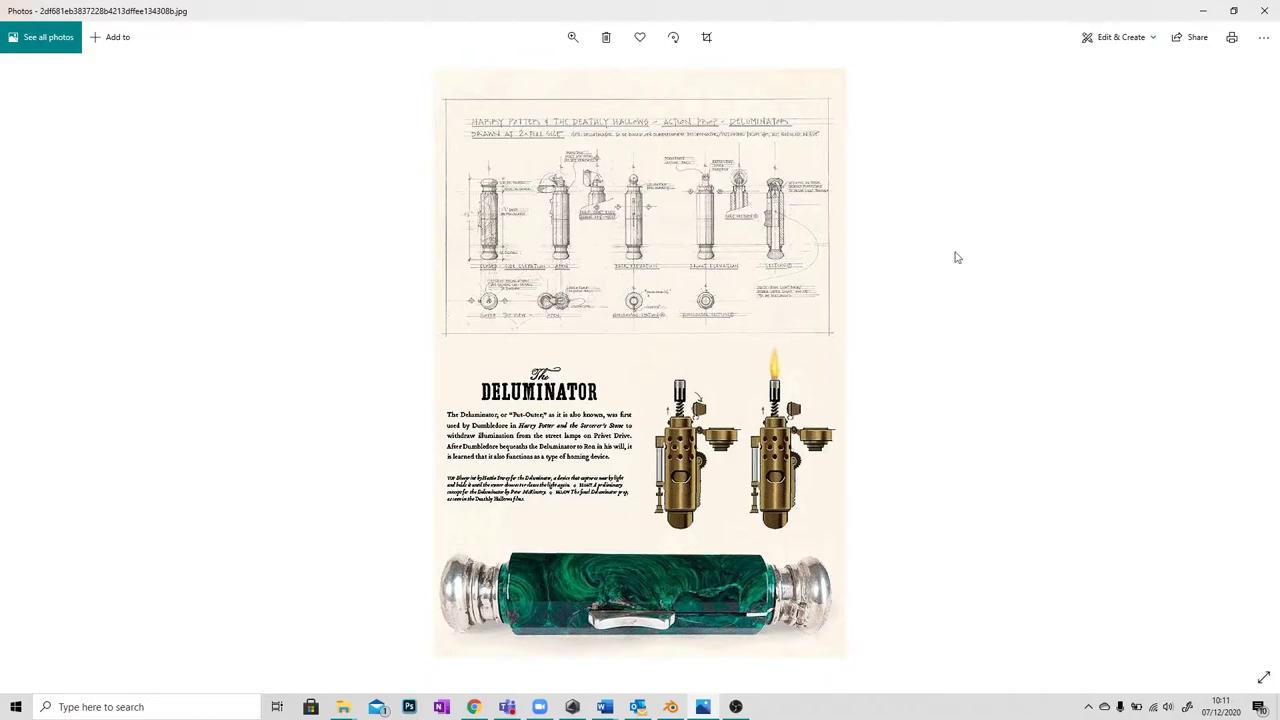
Minimize the Photos window to get back to Blender's default scene.
left_click(1203, 11)
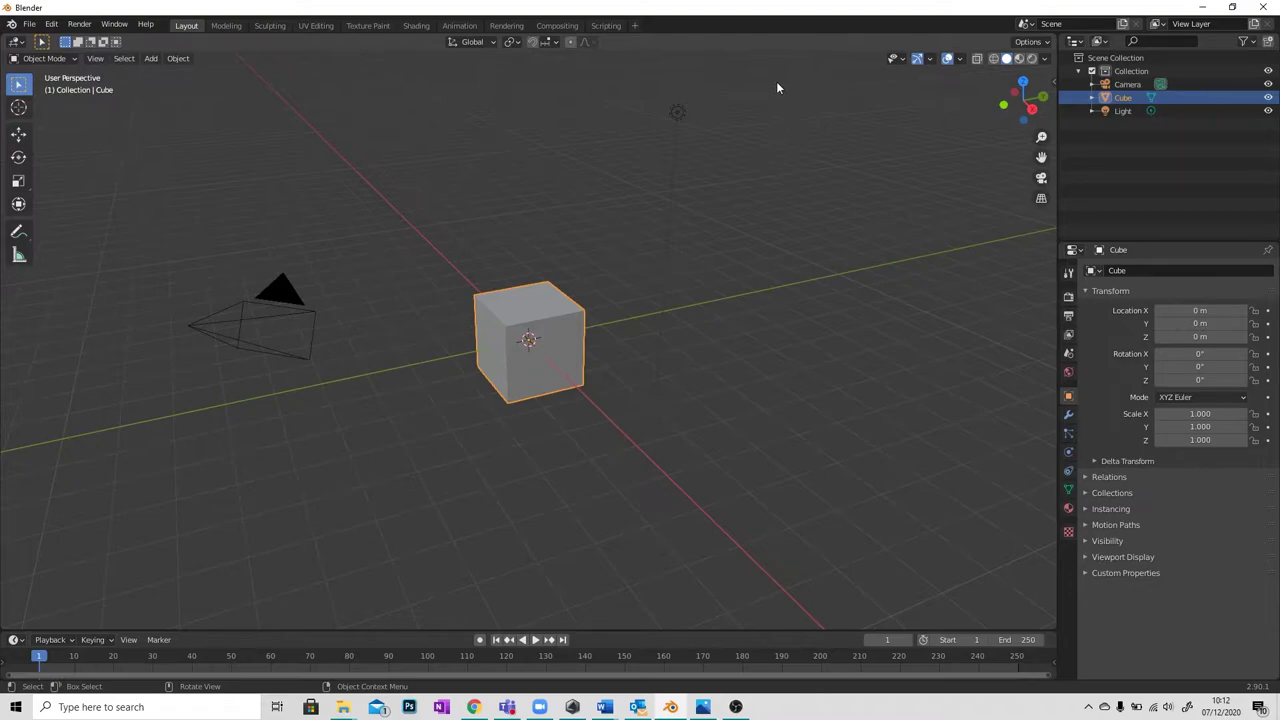
Delete the default camera, cube and light, then switch back to the reference picture.
left_click_drag(776, 81, 240, 435)
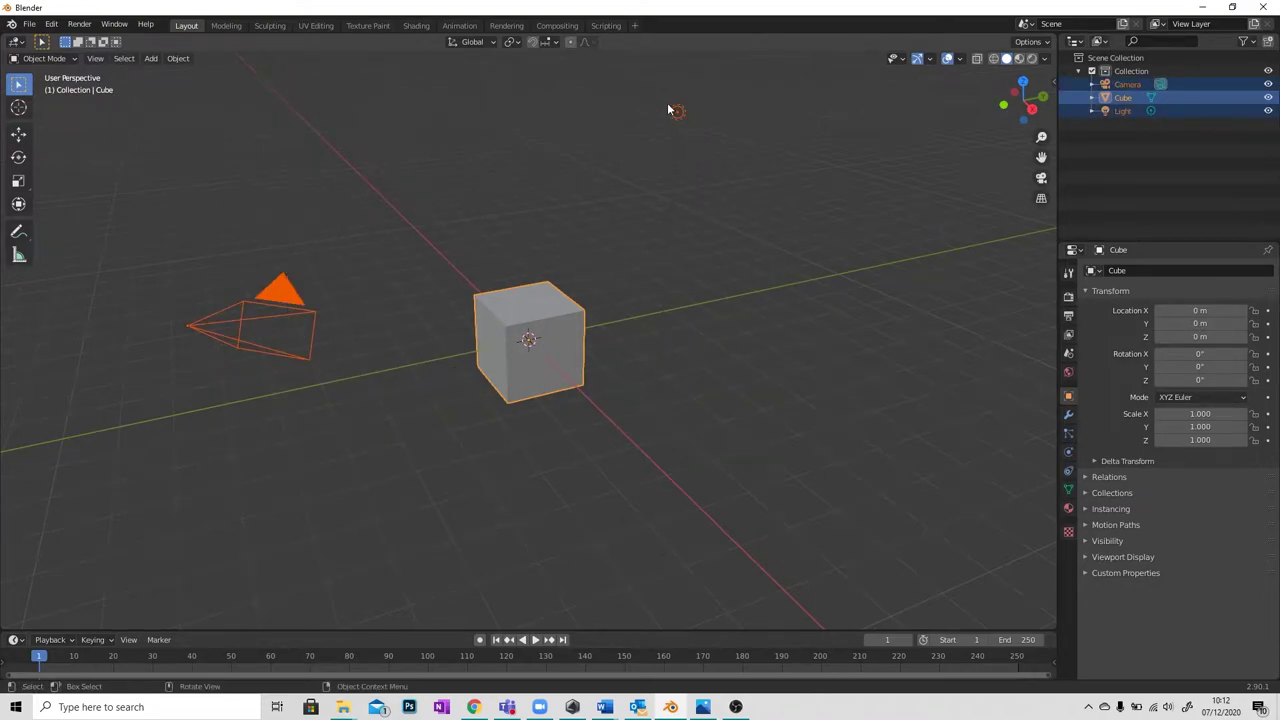
key("Delete")
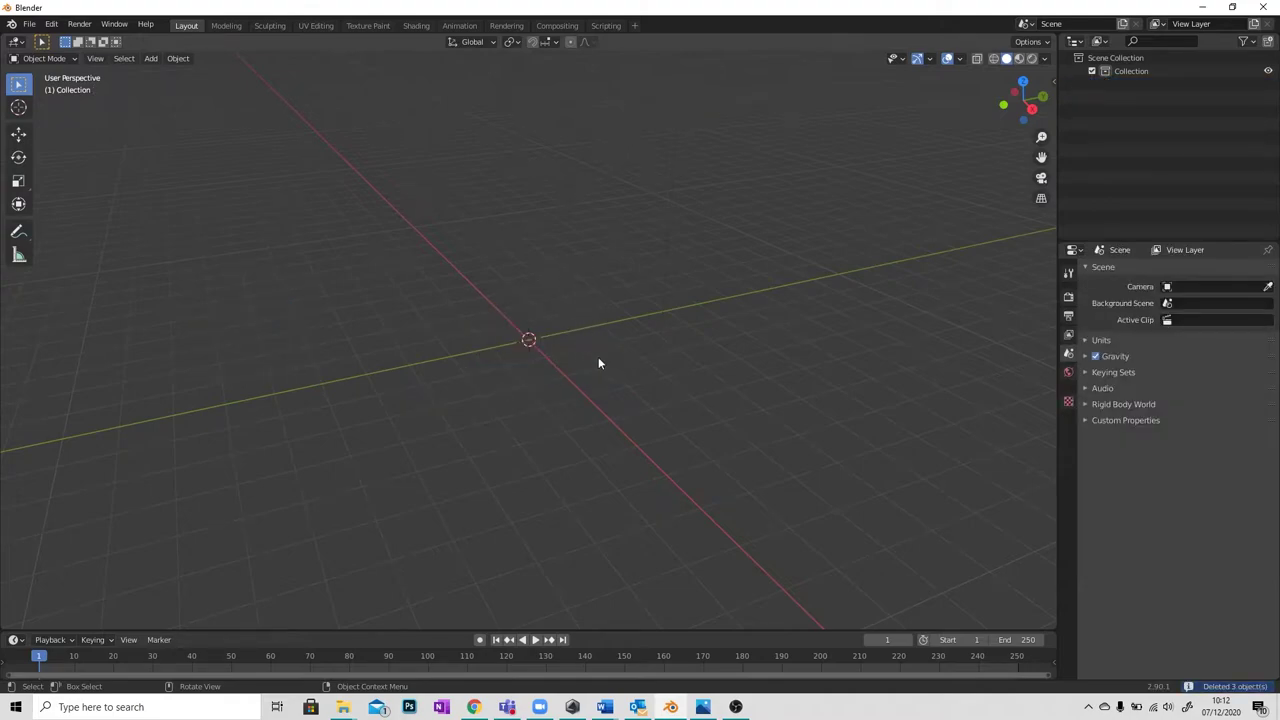
middle_click_drag(637, 355, 607, 363)
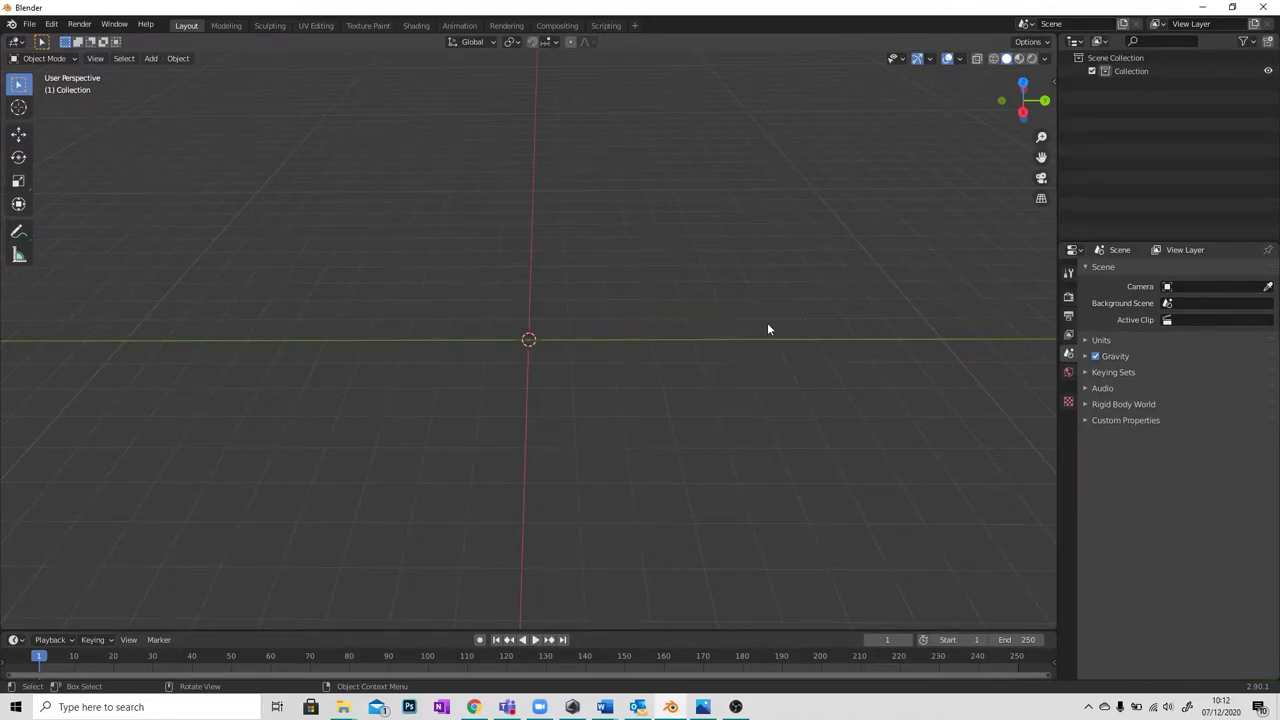
key("alt+Tab")
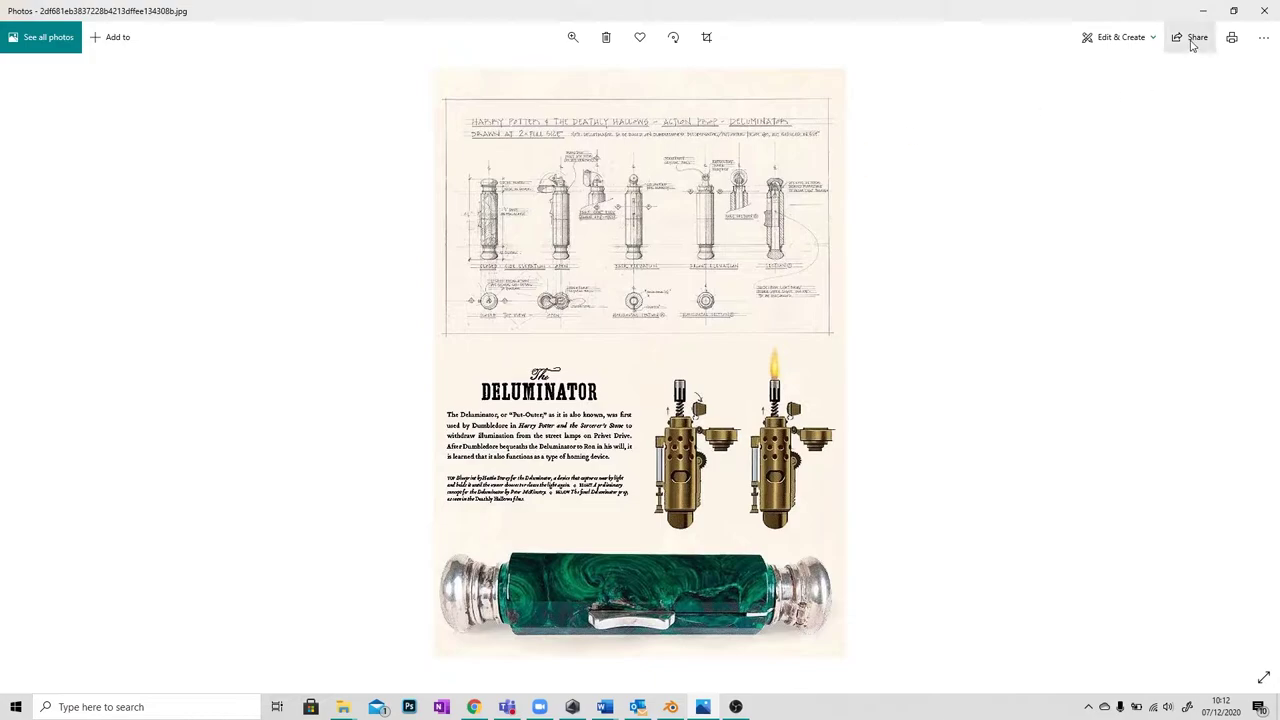
Minimize the Photos window to return to the emptied Blender scene.
left_click(1198, 9)
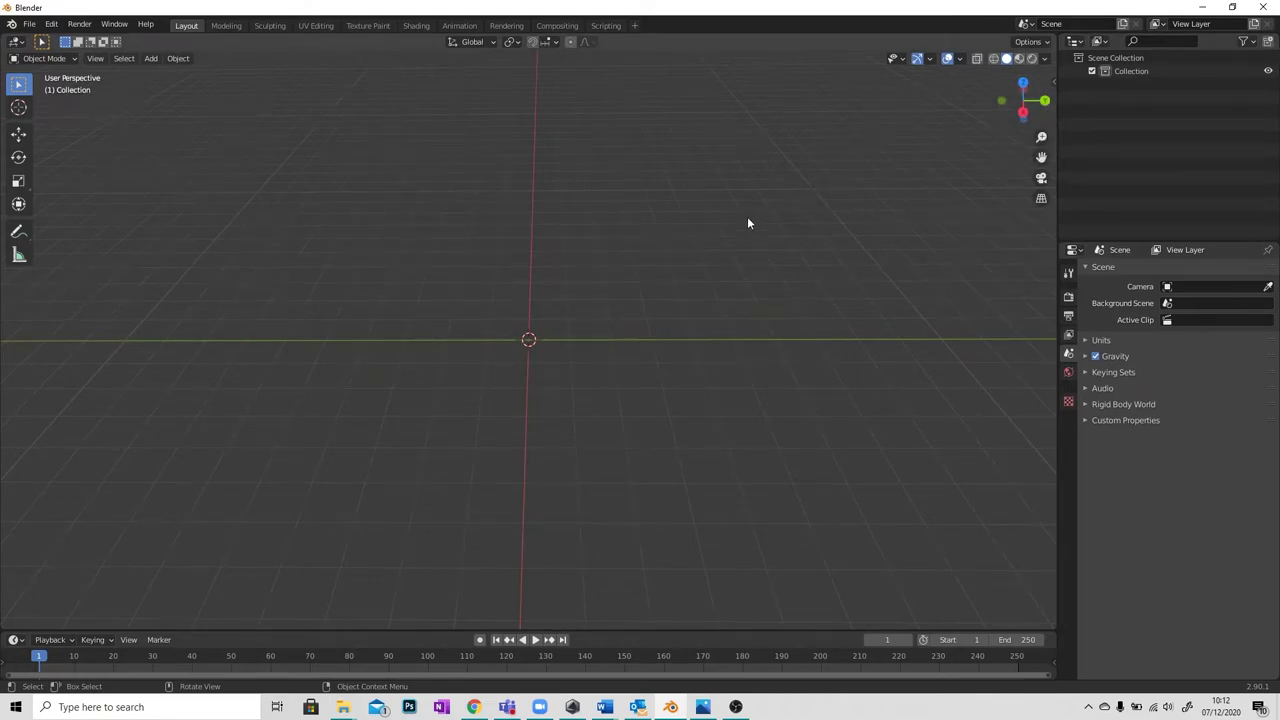
In Right Orthographic view, drag the Deluminator image from Downloads into the viewport.
left_click(1022, 112)
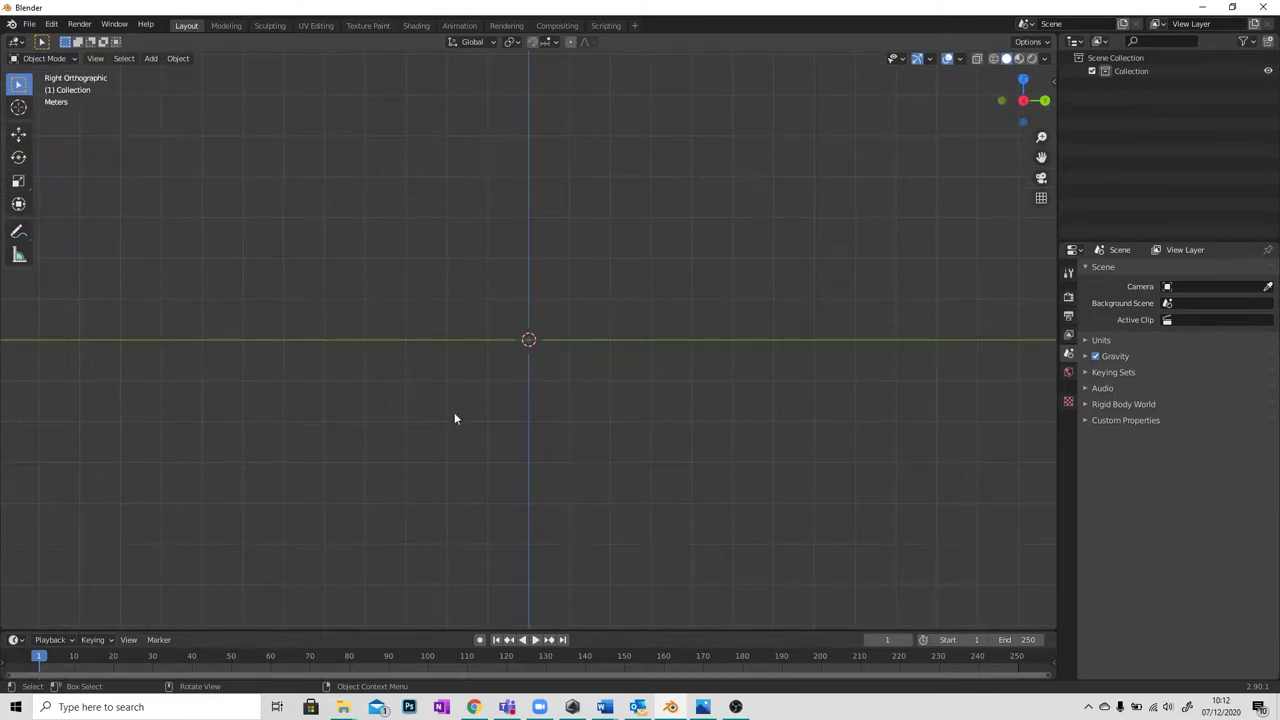
mouse_move(343, 707)
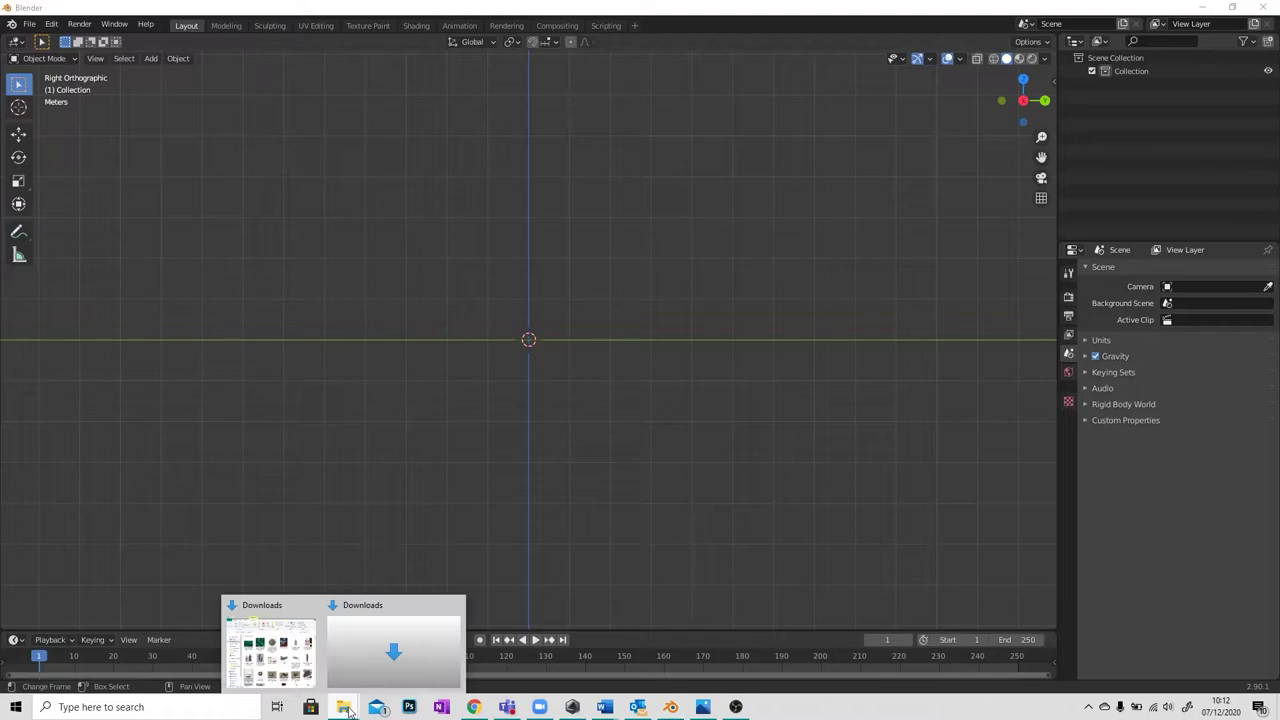
left_click(392, 650)
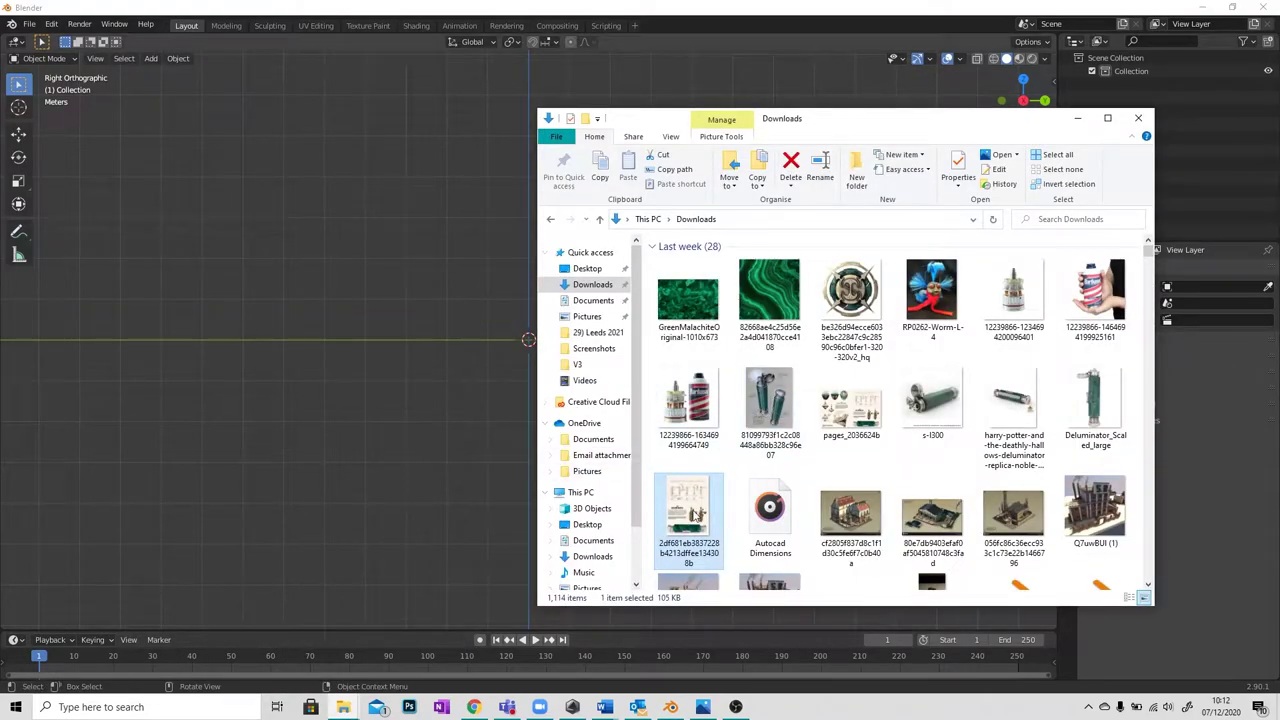
left_click_drag(692, 512, 386, 325)
left_click(510, 255)
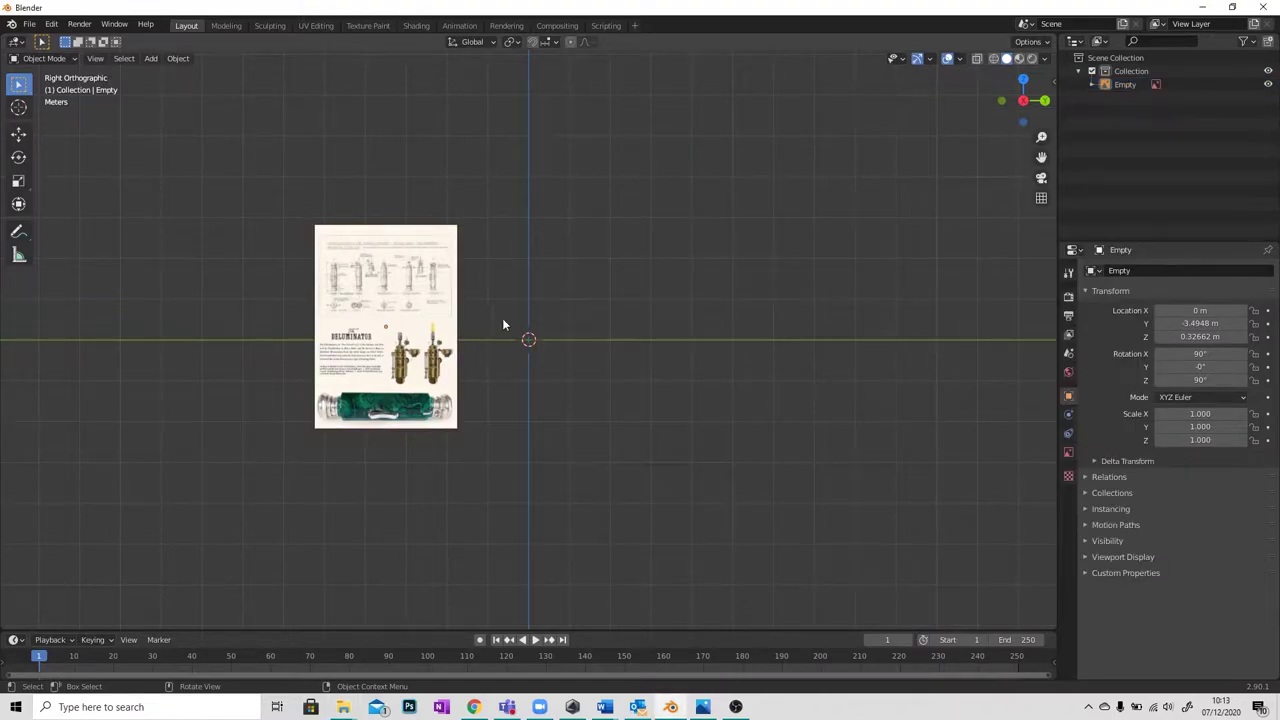
Select the reference image empty and scale it up to 6.605.
middle_click_drag(503, 325, 550, 345)
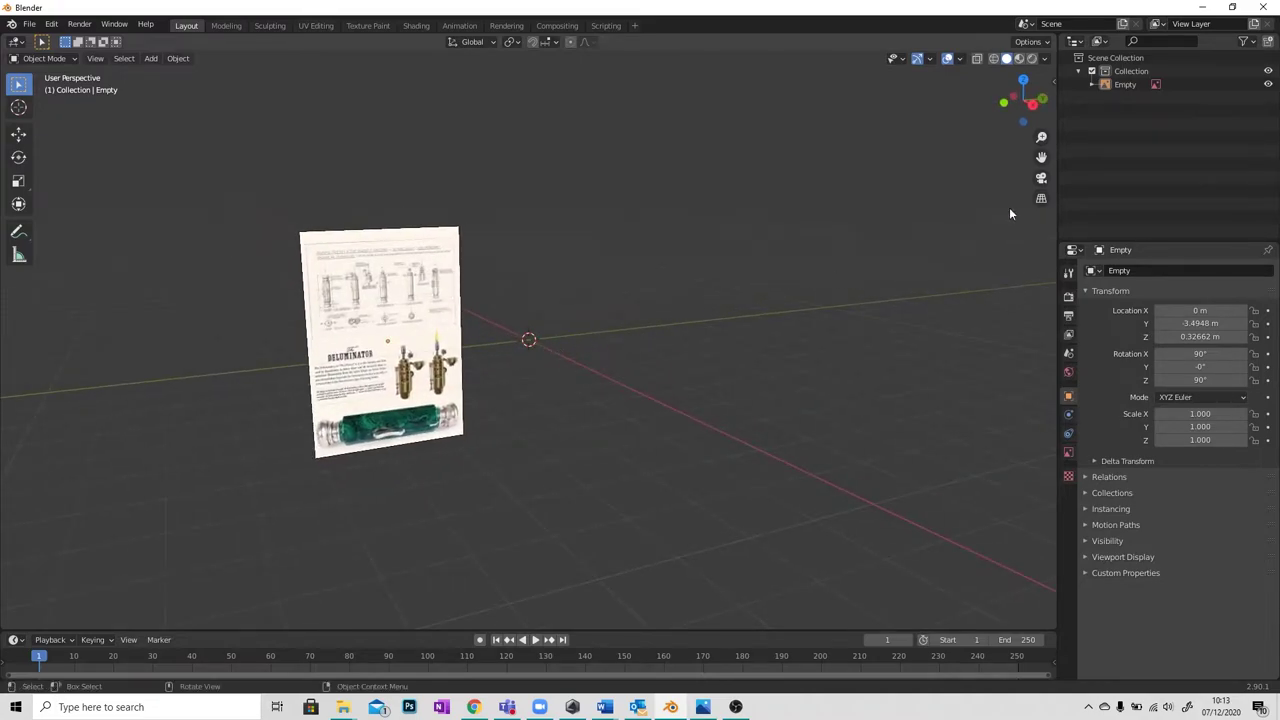
left_click(1032, 104)
left_click(409, 289)
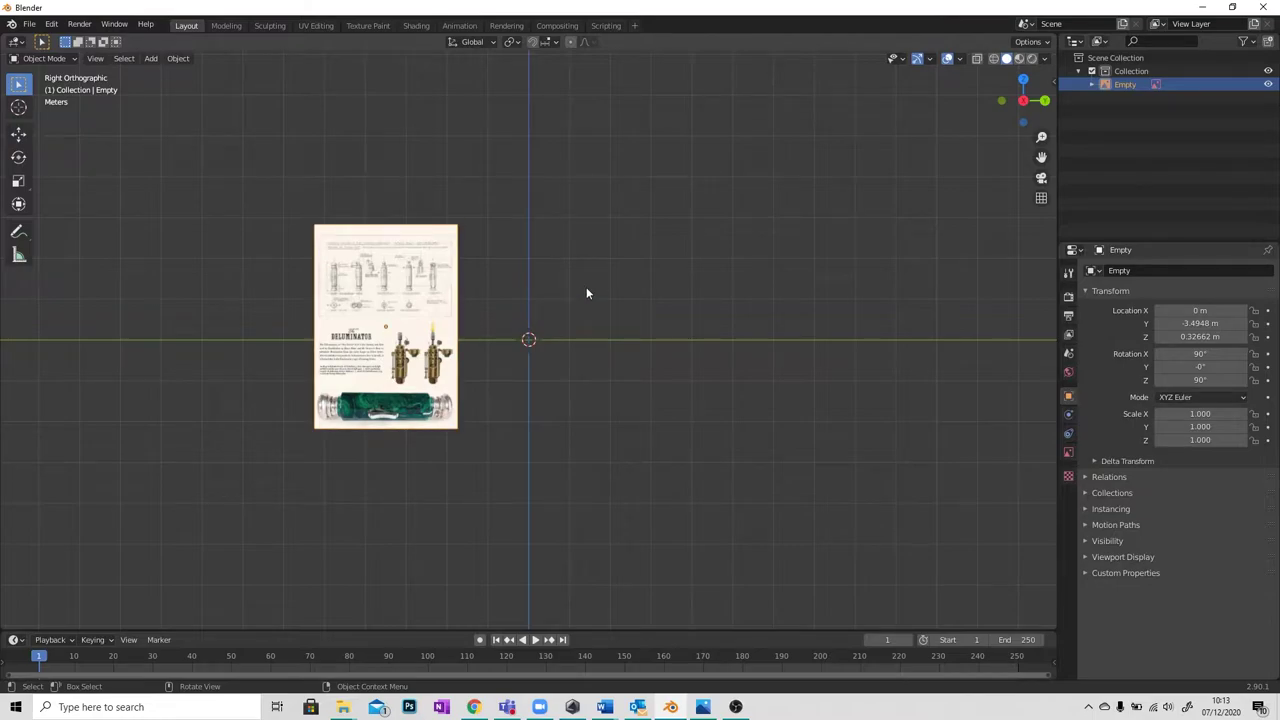
key("s")
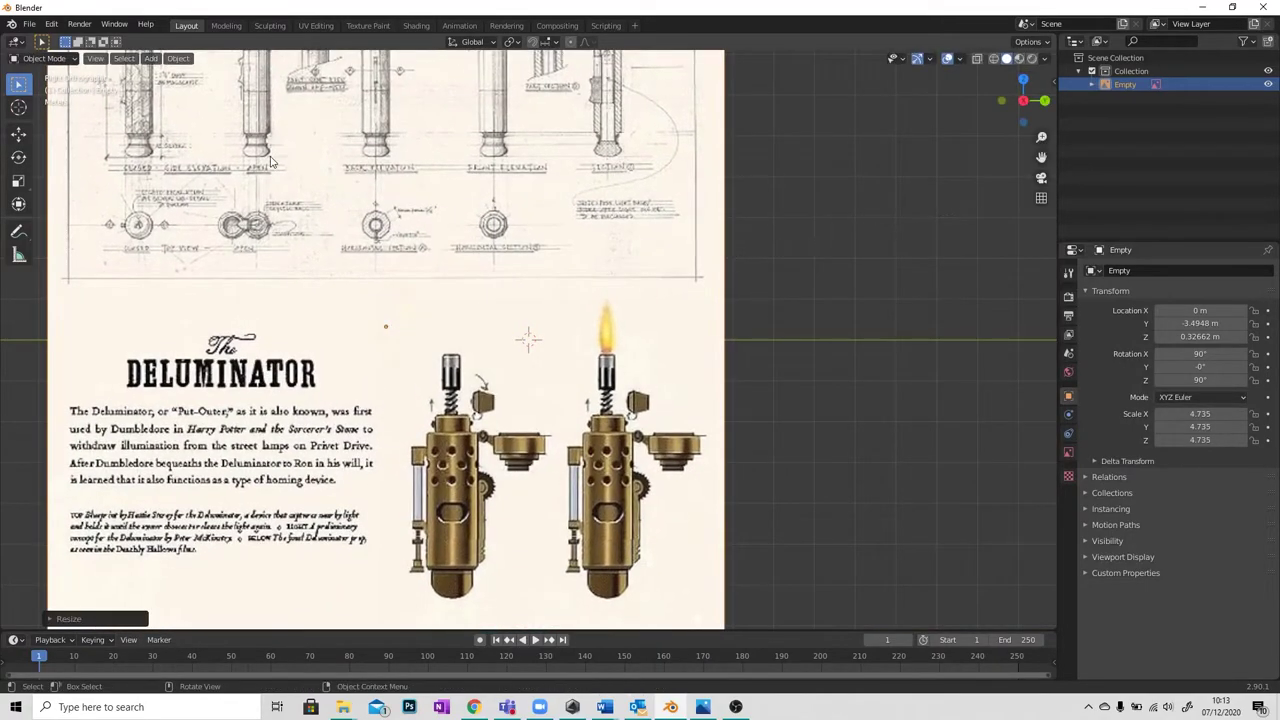
left_click(280, 150)
key("g")
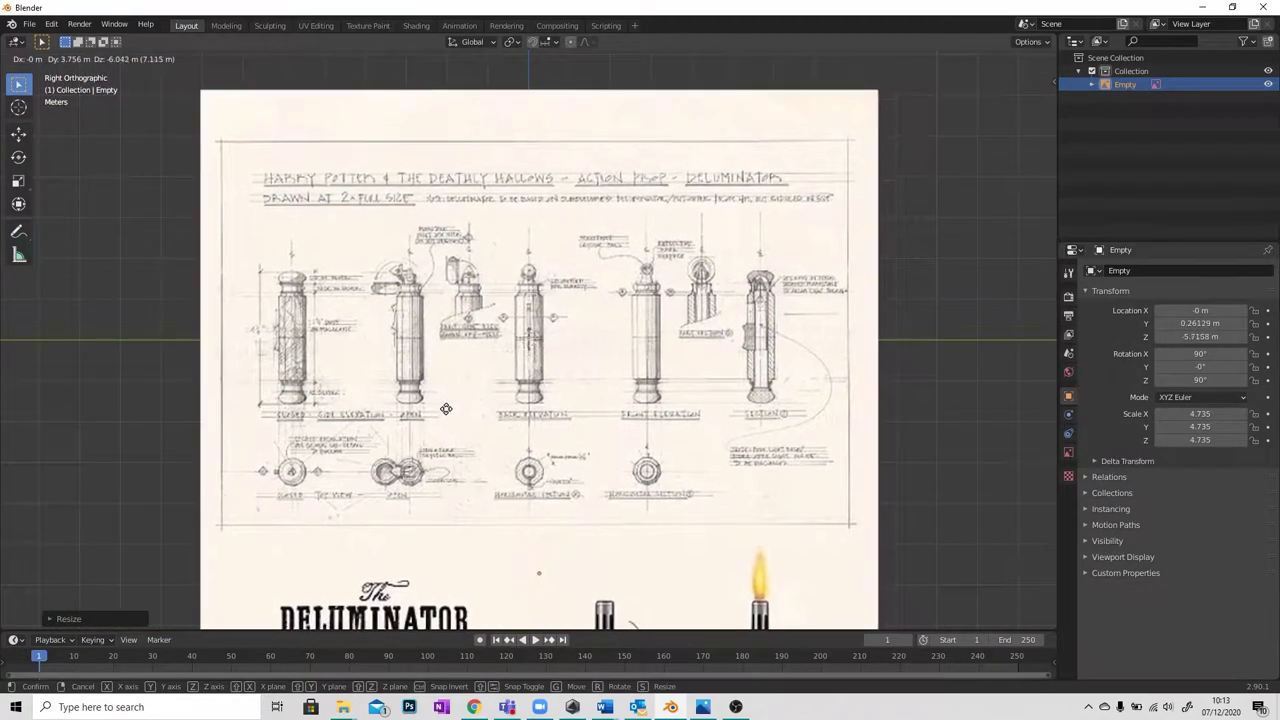
left_click(447, 418)
key("s")
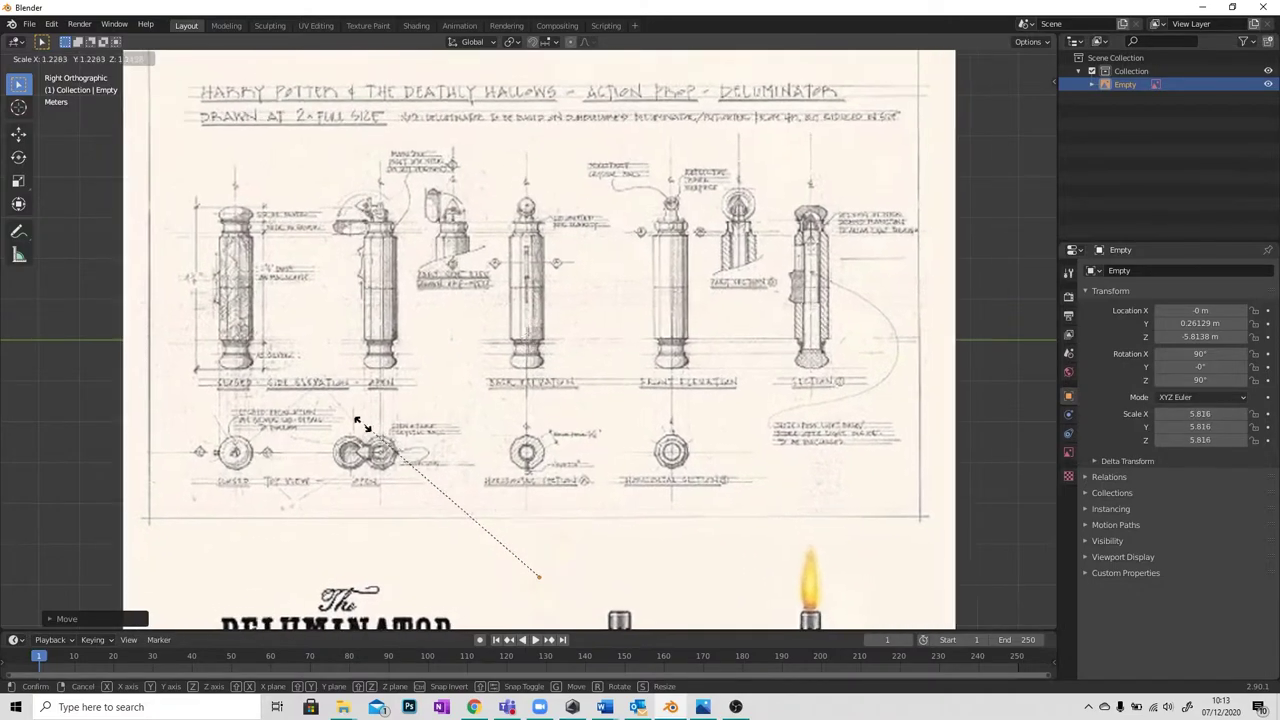
left_click(348, 360)
Move the image to Y 8.4322 m, Z -8.0596 m so the handle sits on the origin.
key("g")
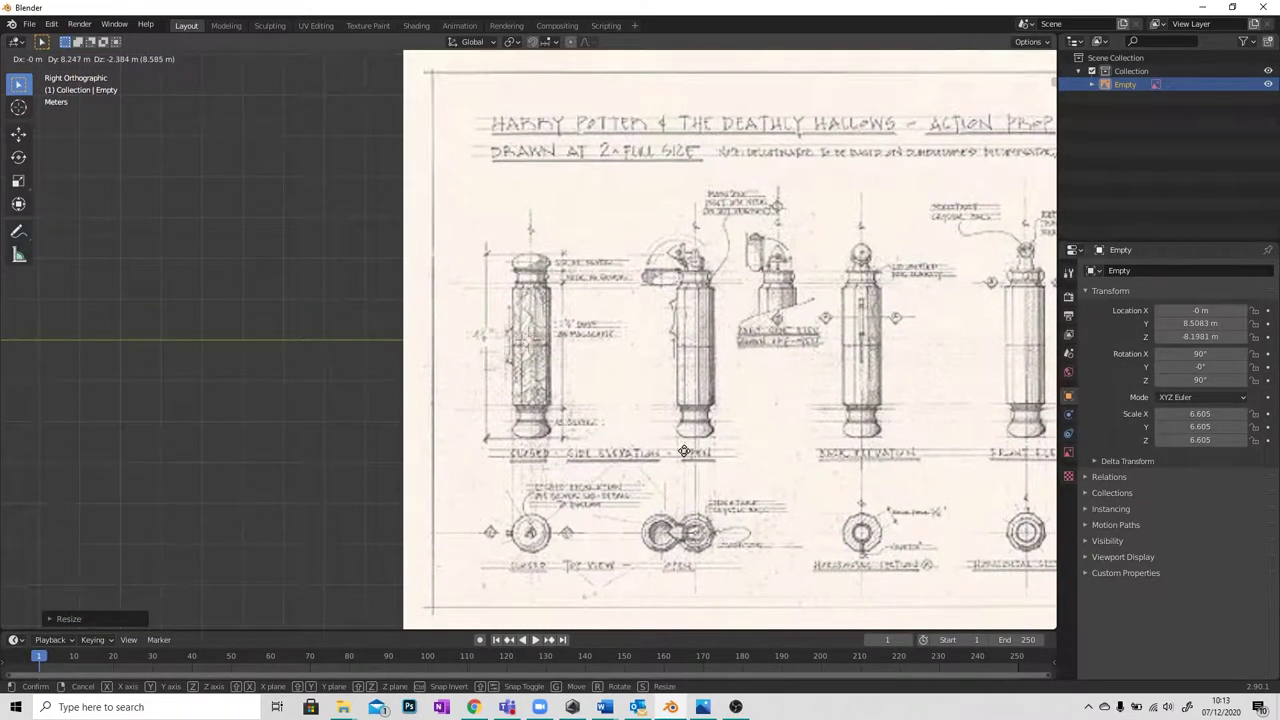
left_click(682, 452)
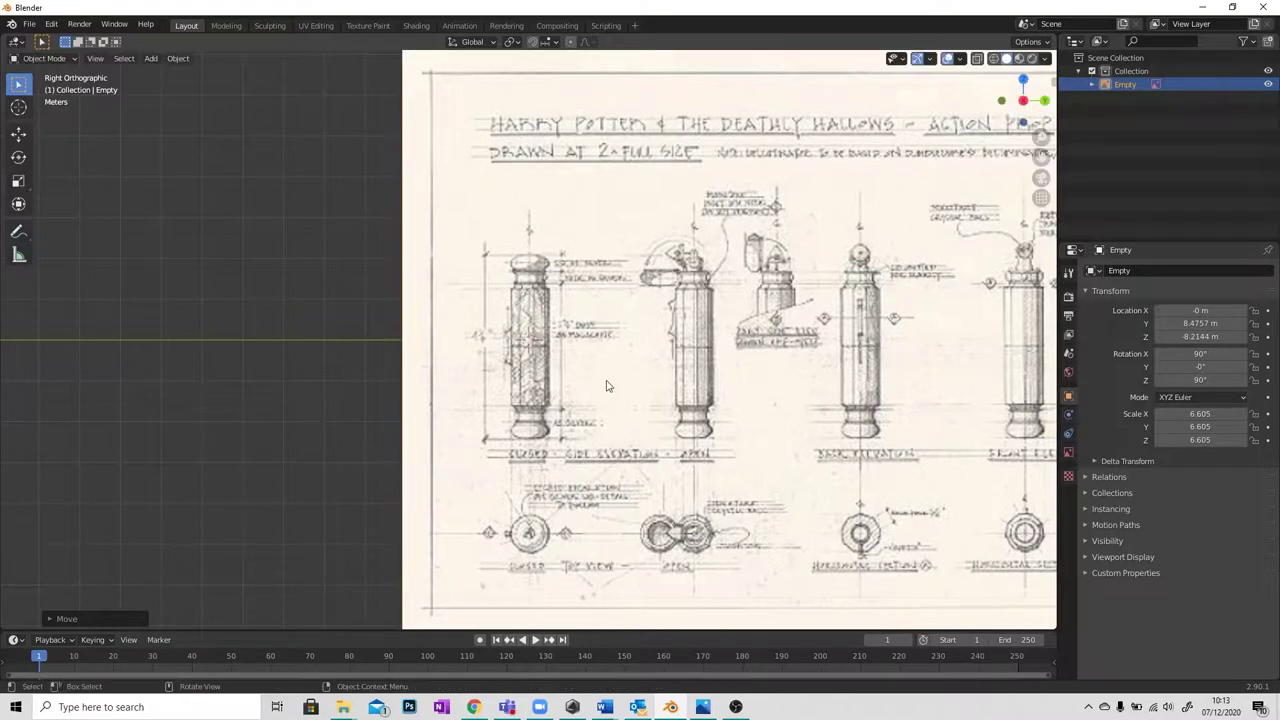
scroll(606, 382, "up", 7)
key("g")
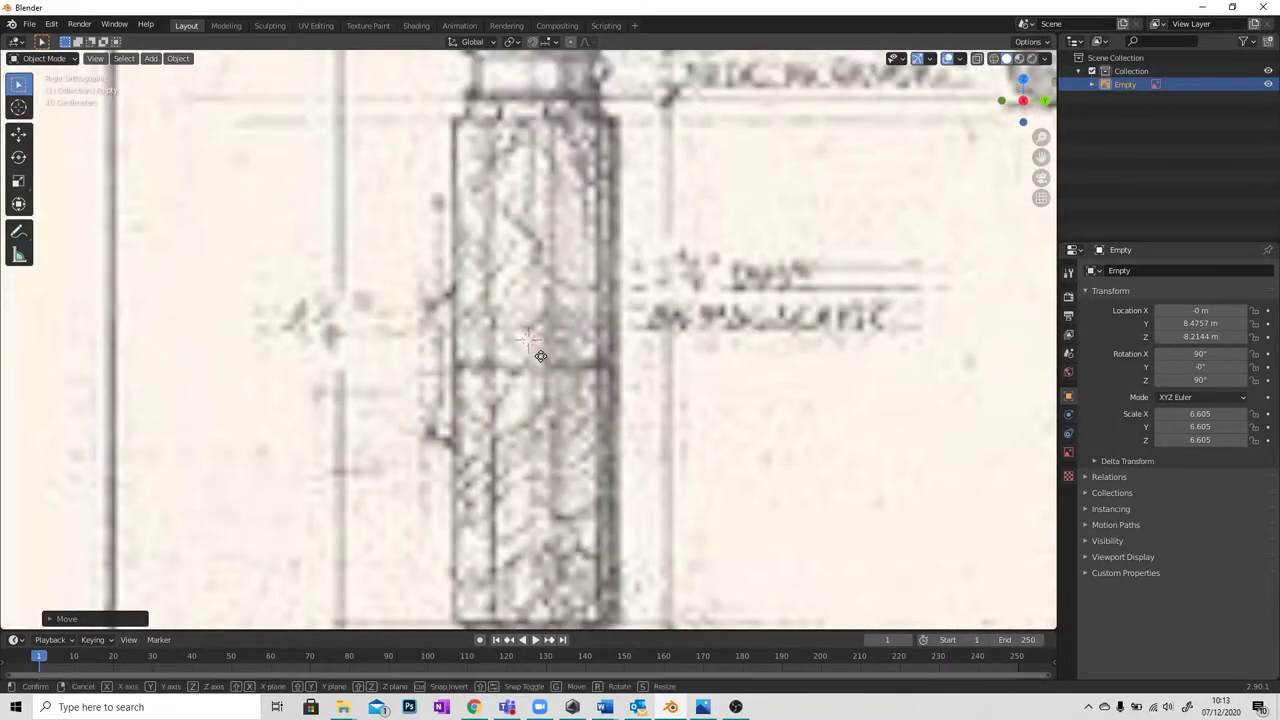
left_click(535, 362)
scroll(535, 362, "down", 3)
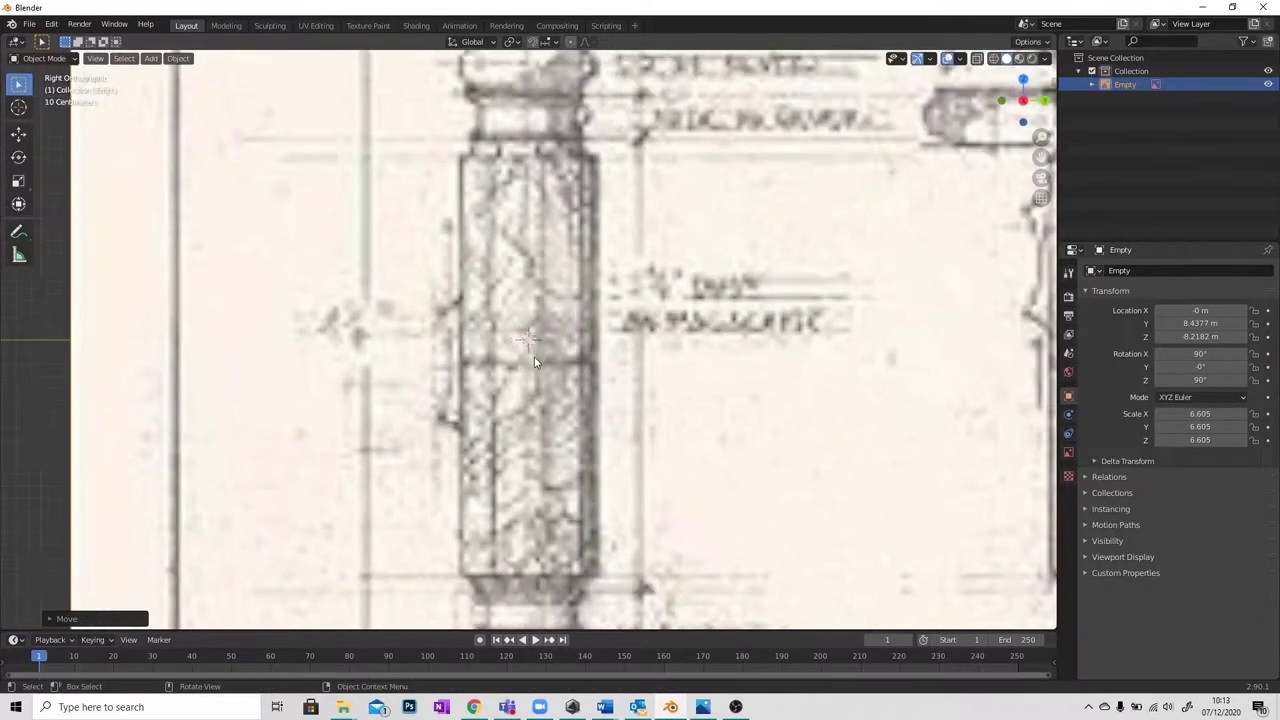
key("g")
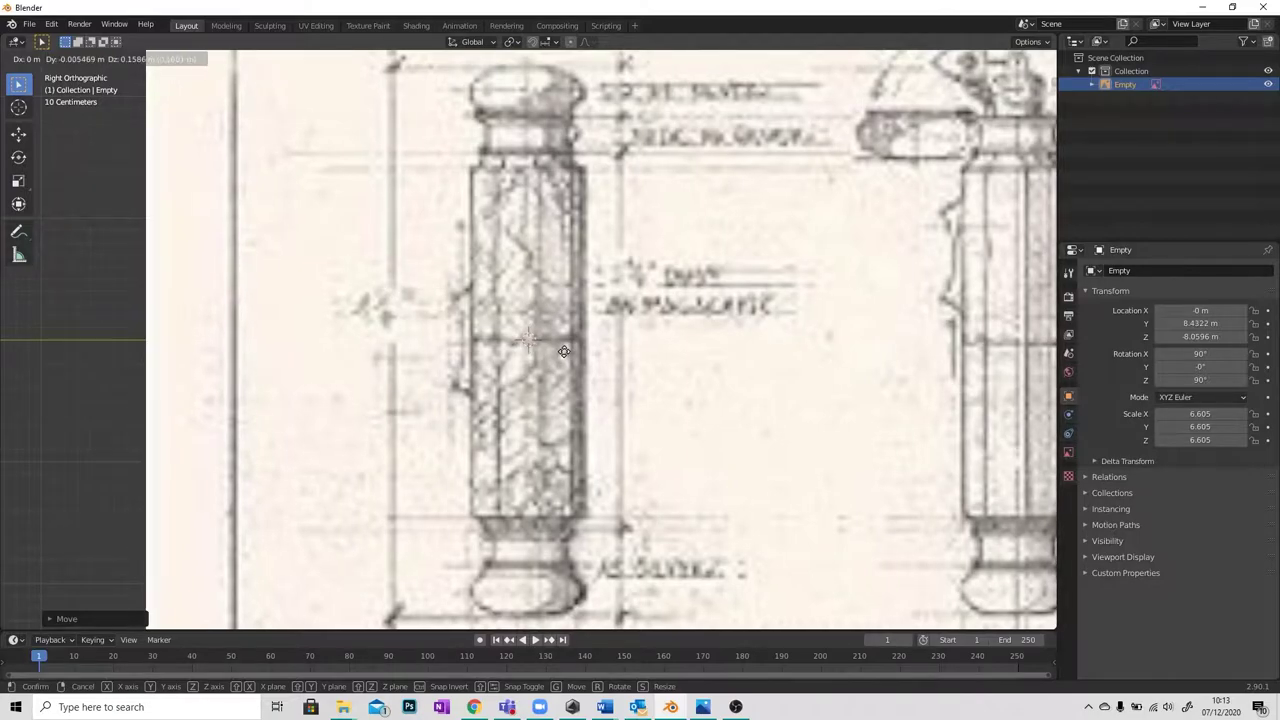
left_click(530, 352)
scroll(530, 352, "down", 4)
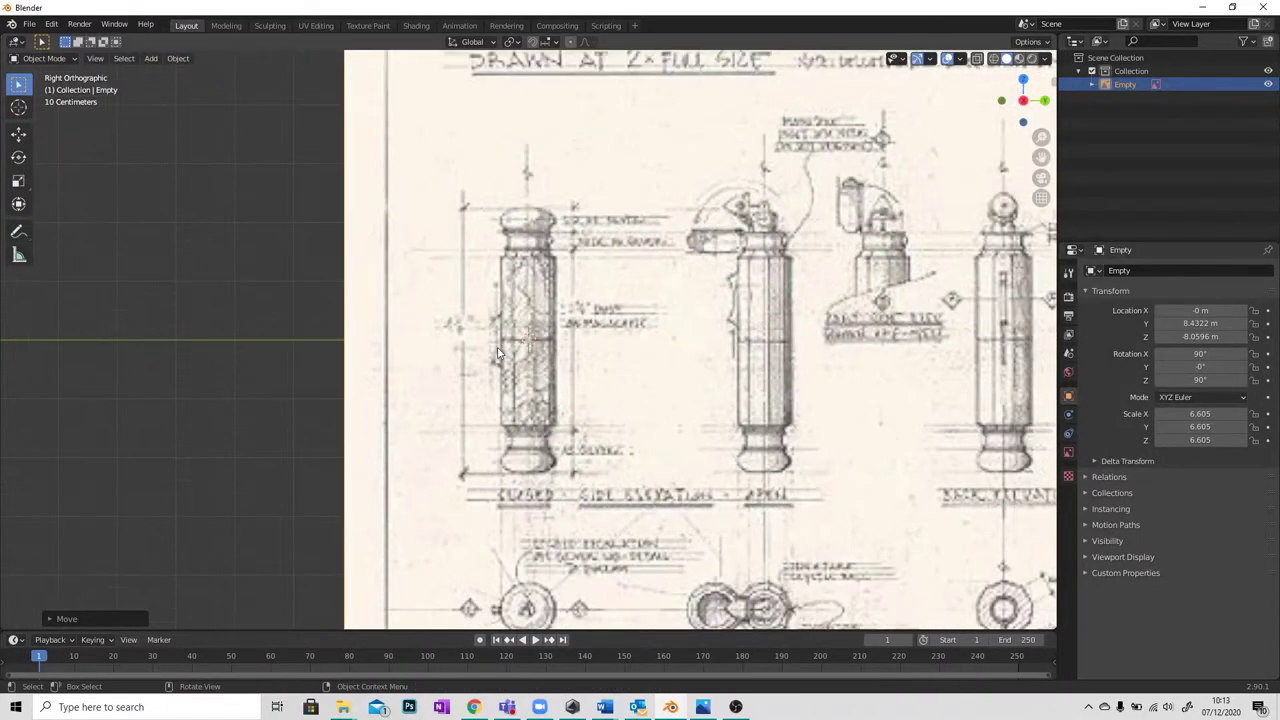
middle_click_drag(498, 352, 416, 406)
scroll(461, 385, "up", 2)
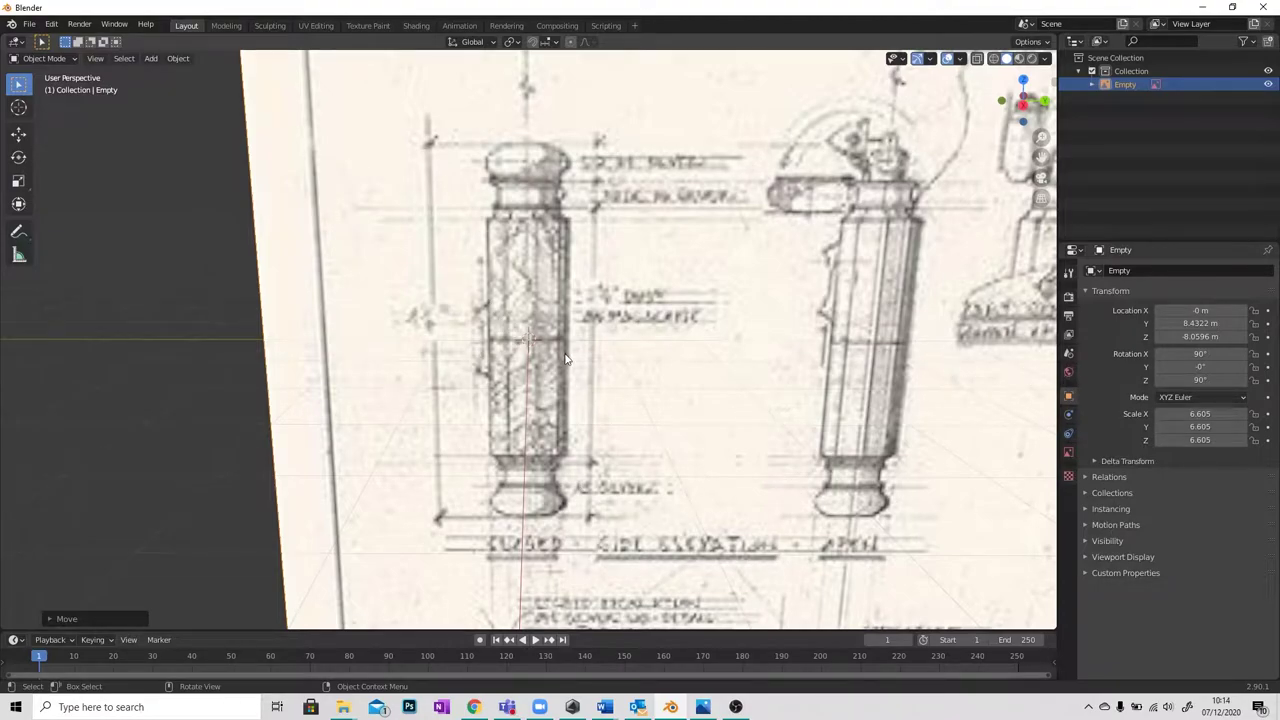
Add a cylinder mesh at the origin over the blueprint.
middle_click_drag(546, 407, 575, 388)
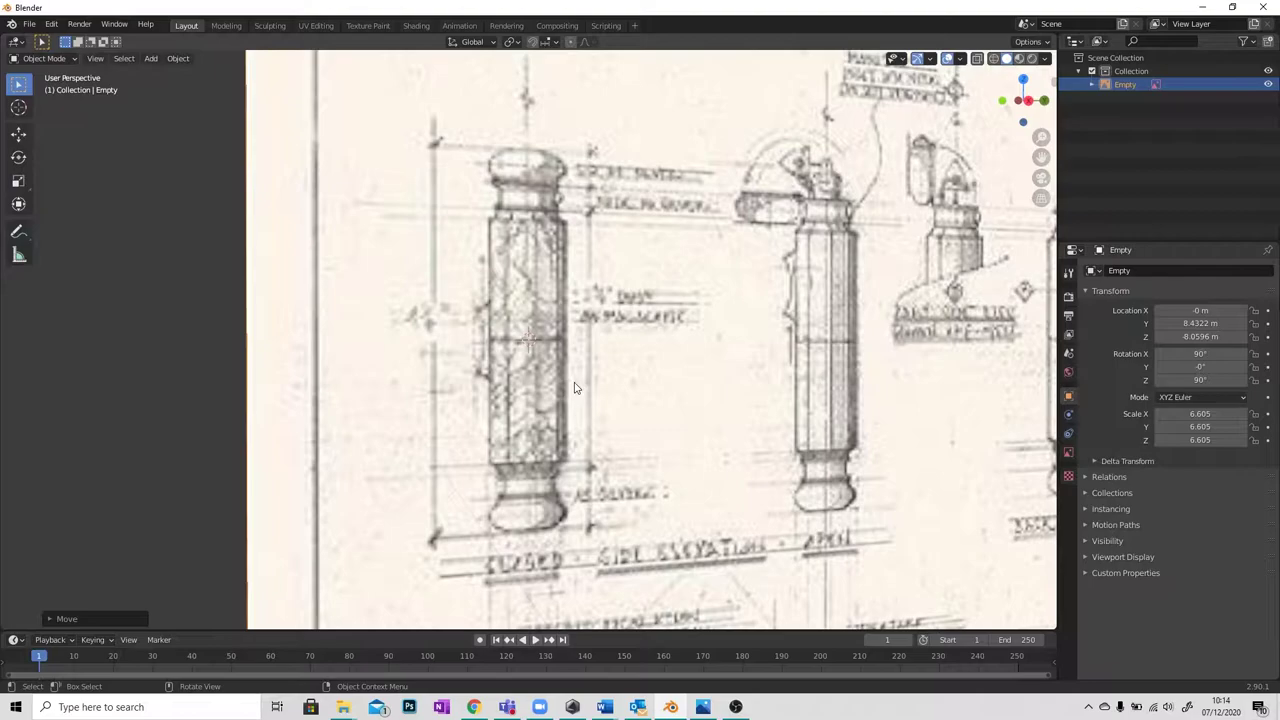
left_click(151, 59)
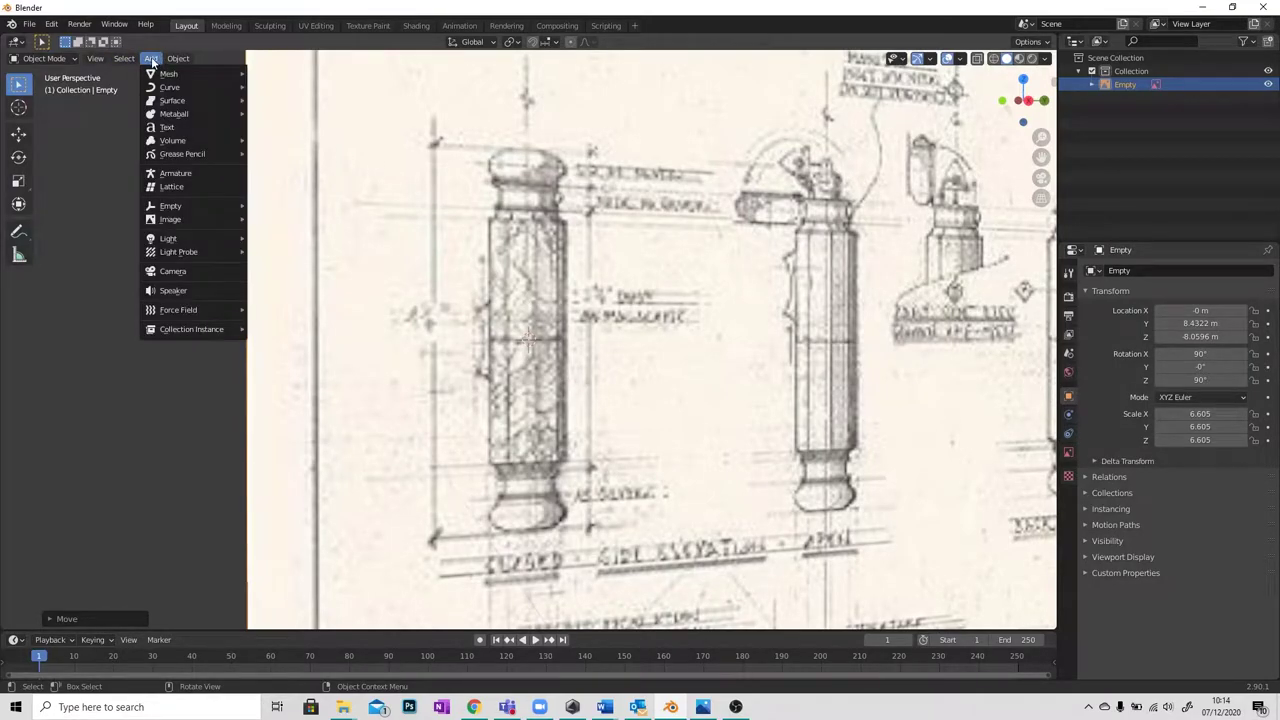
mouse_move(168, 74)
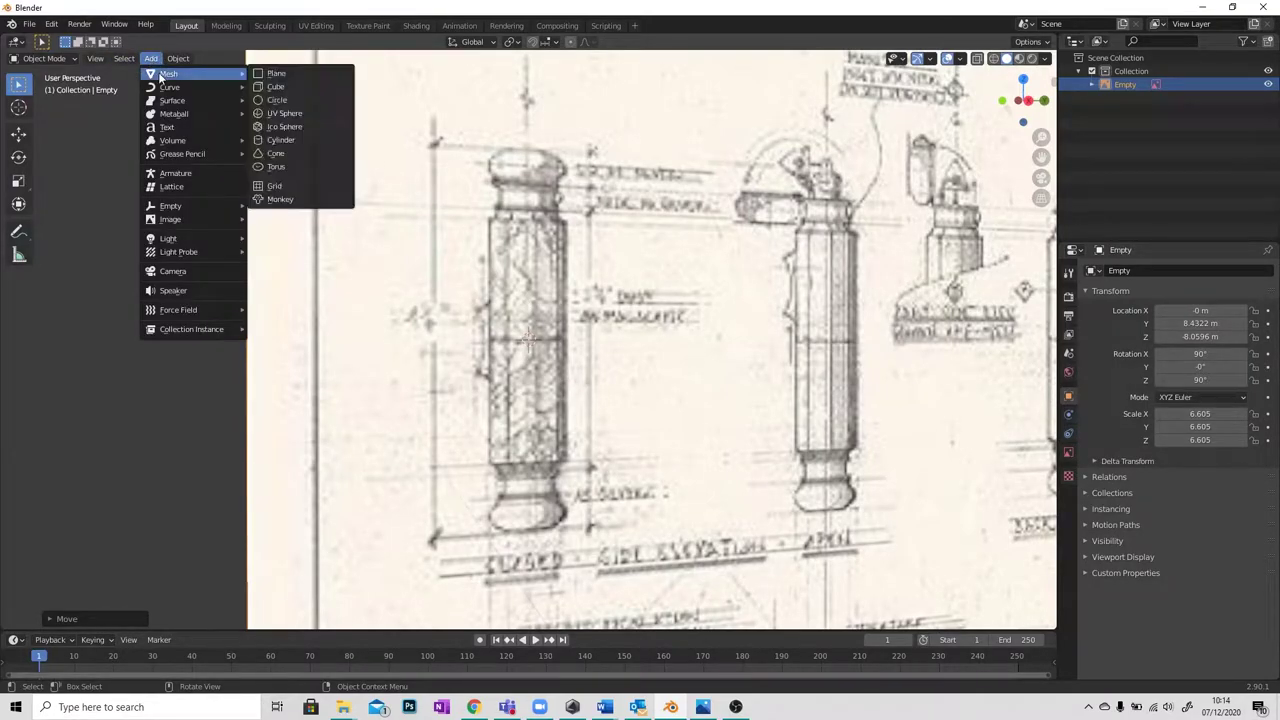
left_click(281, 140)
middle_click_drag(441, 200, 500, 264)
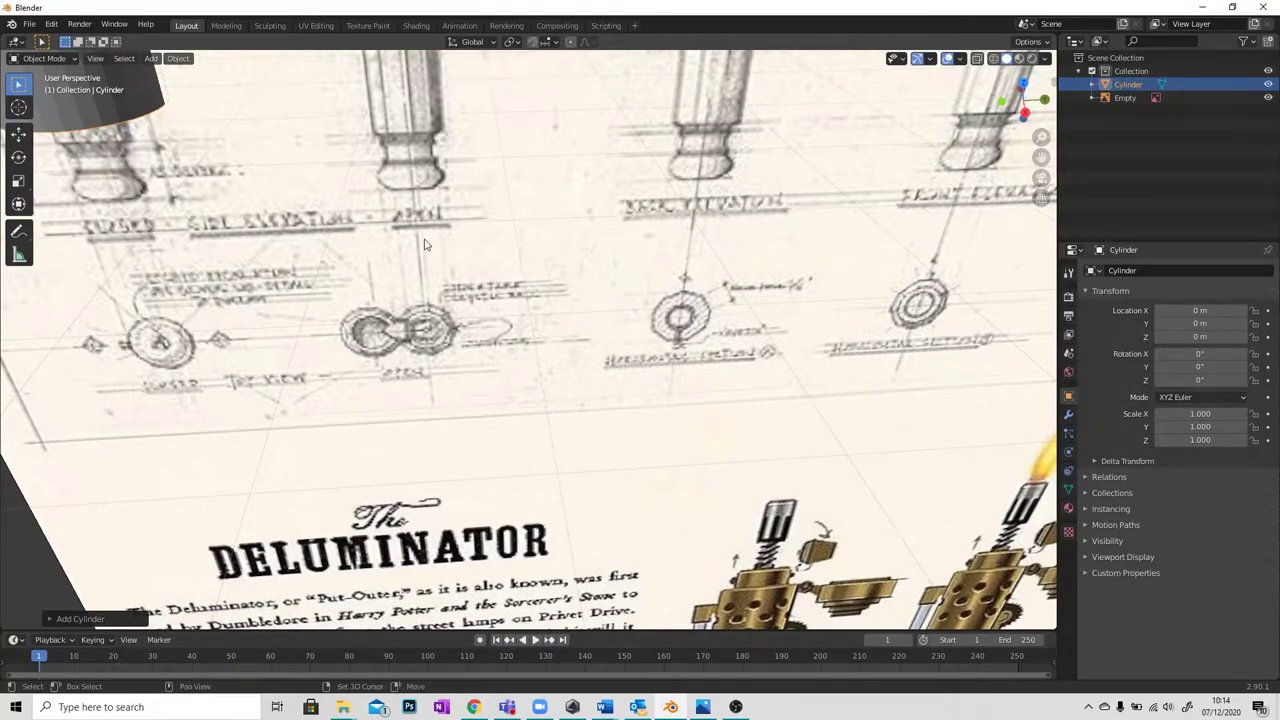
middle_click_drag(615, 304, 490, 227)
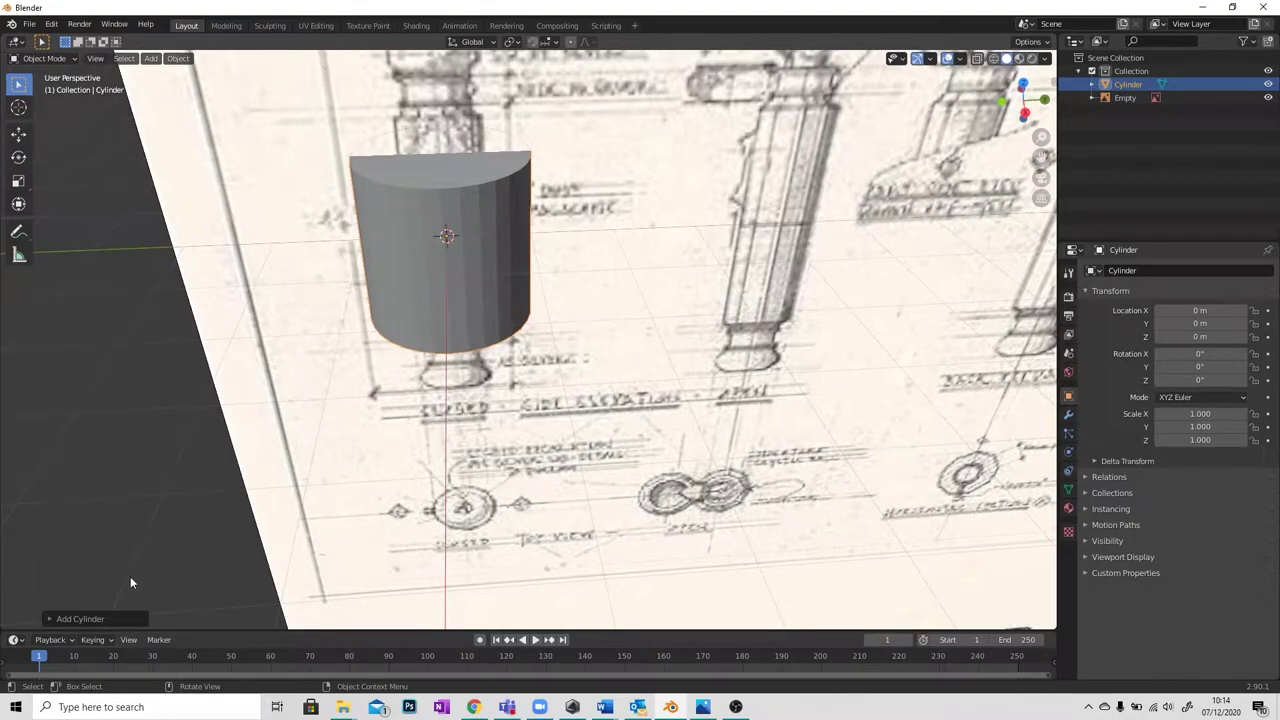
Give the cylinder 9 vertices and scale it down to 0.5.
left_click(69, 618)
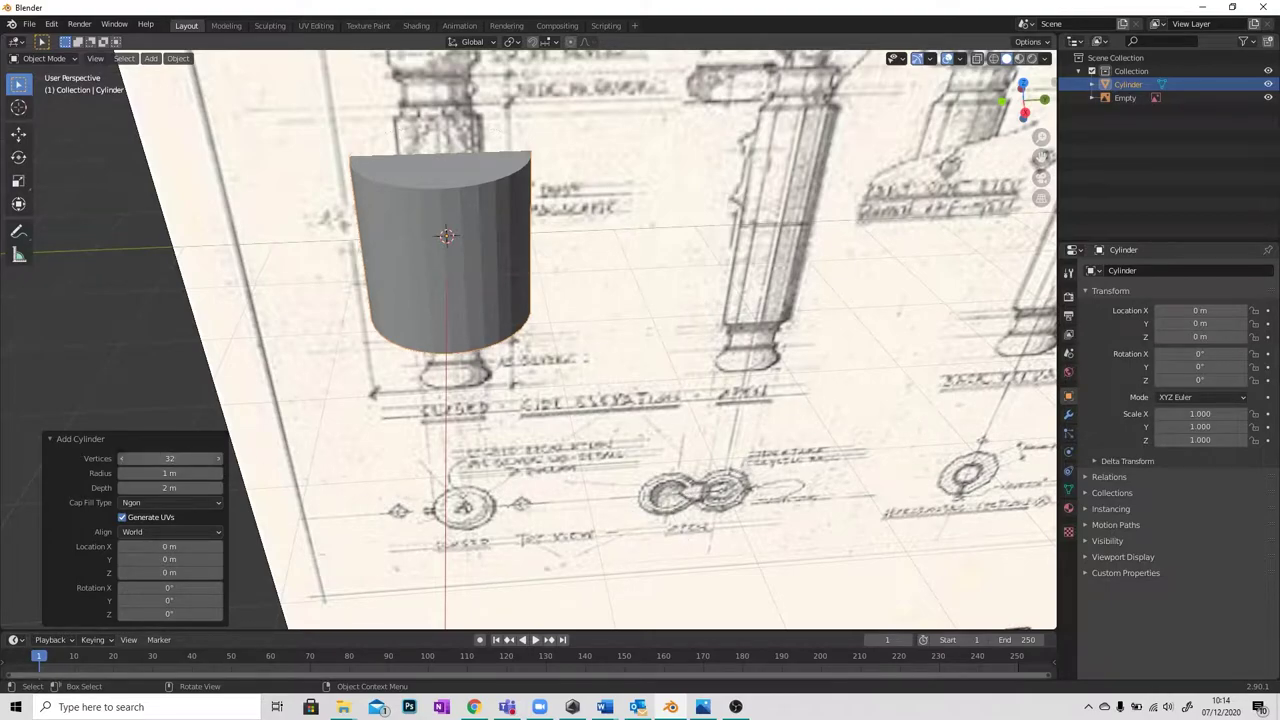
left_click(189, 457)
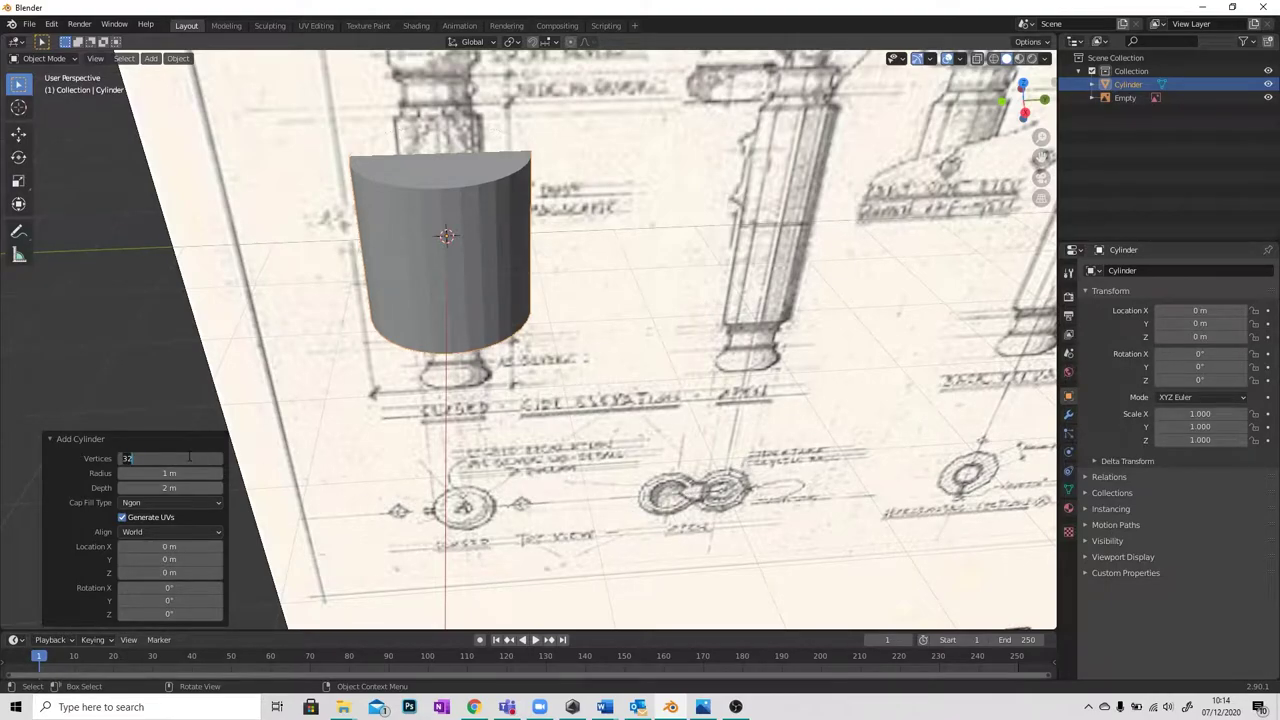
type("9")
key("Return")
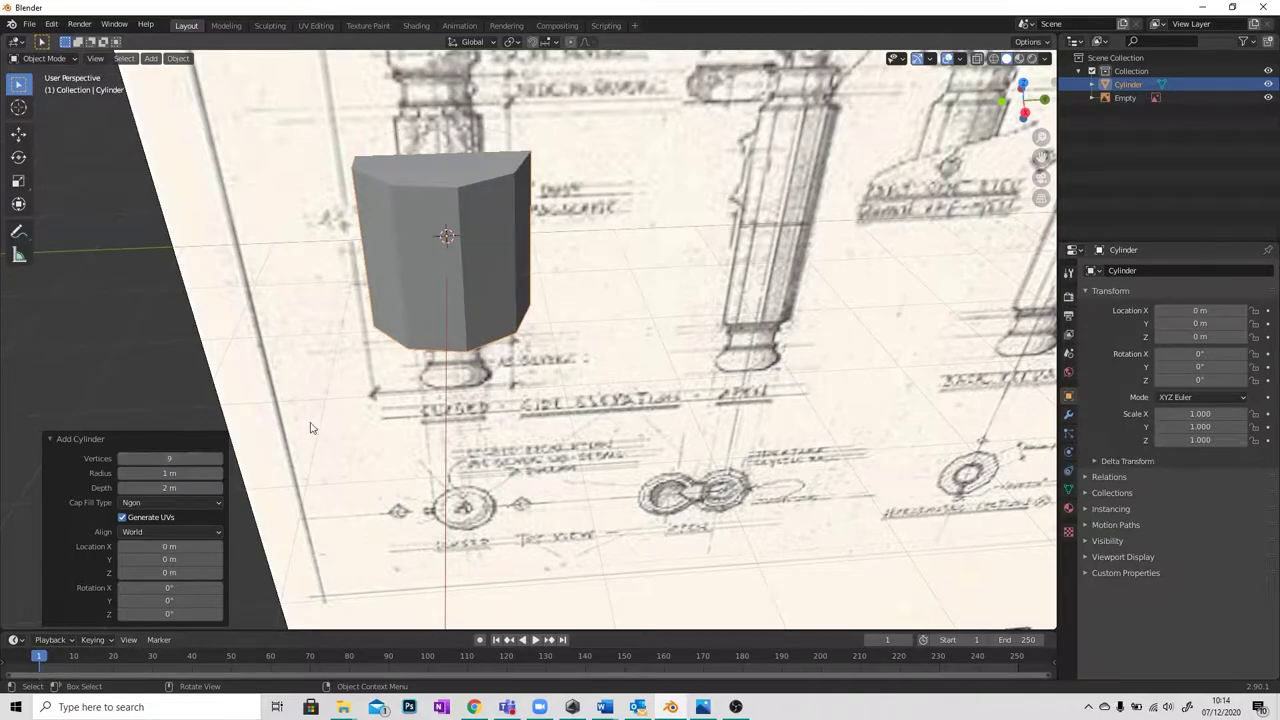
mouse_move(413, 395)
middle_mouse_down()
mouse_move(484, 458)
mouse_move(574, 460)
mouse_move(452, 278)
middle_mouse_up()
mouse_move(460, 338)
middle_mouse_down()
mouse_move(523, 407)
mouse_move(526, 353)
middle_mouse_up()
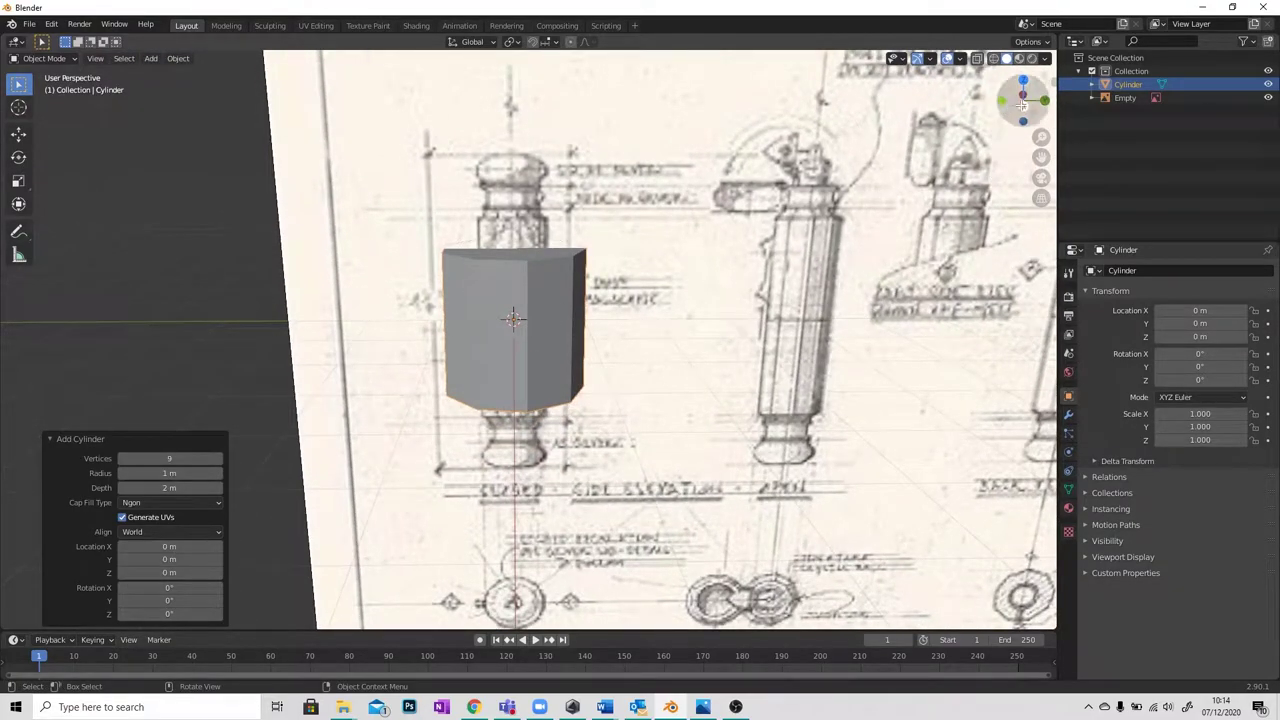
mouse_move(543, 315)
middle_mouse_down()
mouse_move(548, 340)
mouse_move(550, 327)
middle_mouse_up()
left_click(549, 324)
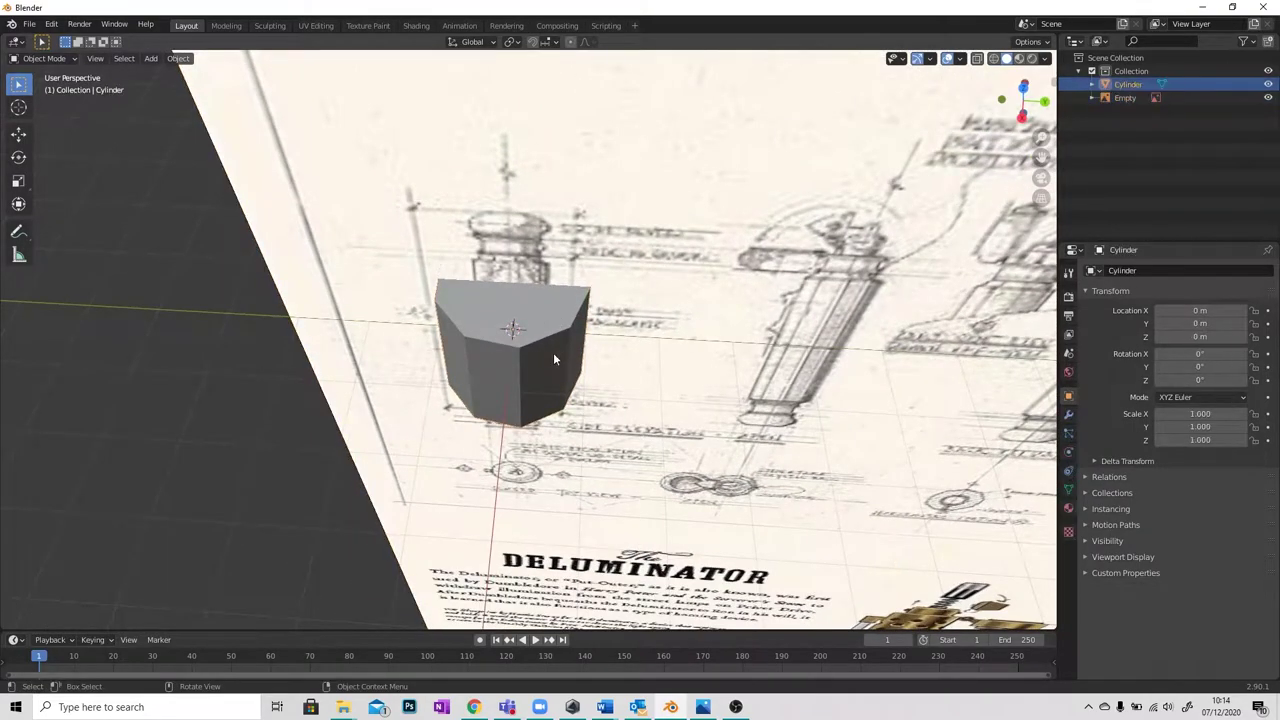
key("s")
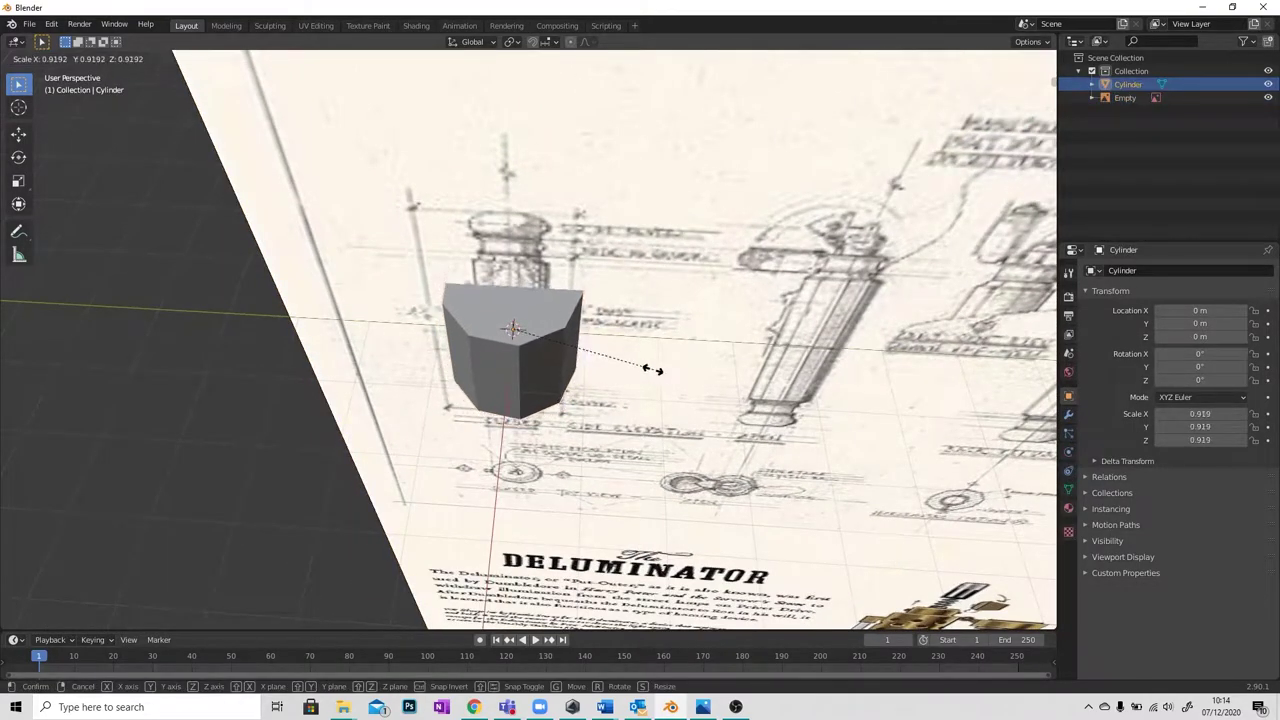
left_click(588, 364)
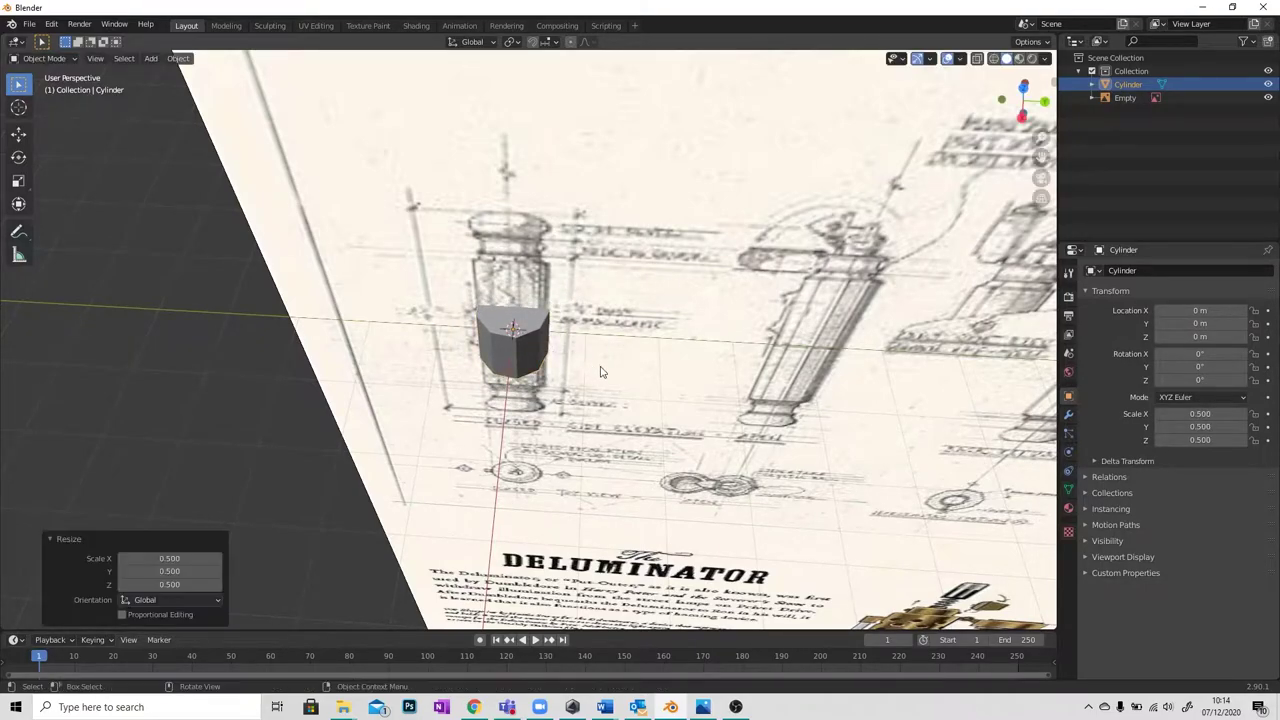
In Right Orthographic view, reposition the cylinder and rescale it to 0.497.
left_click(1022, 118)
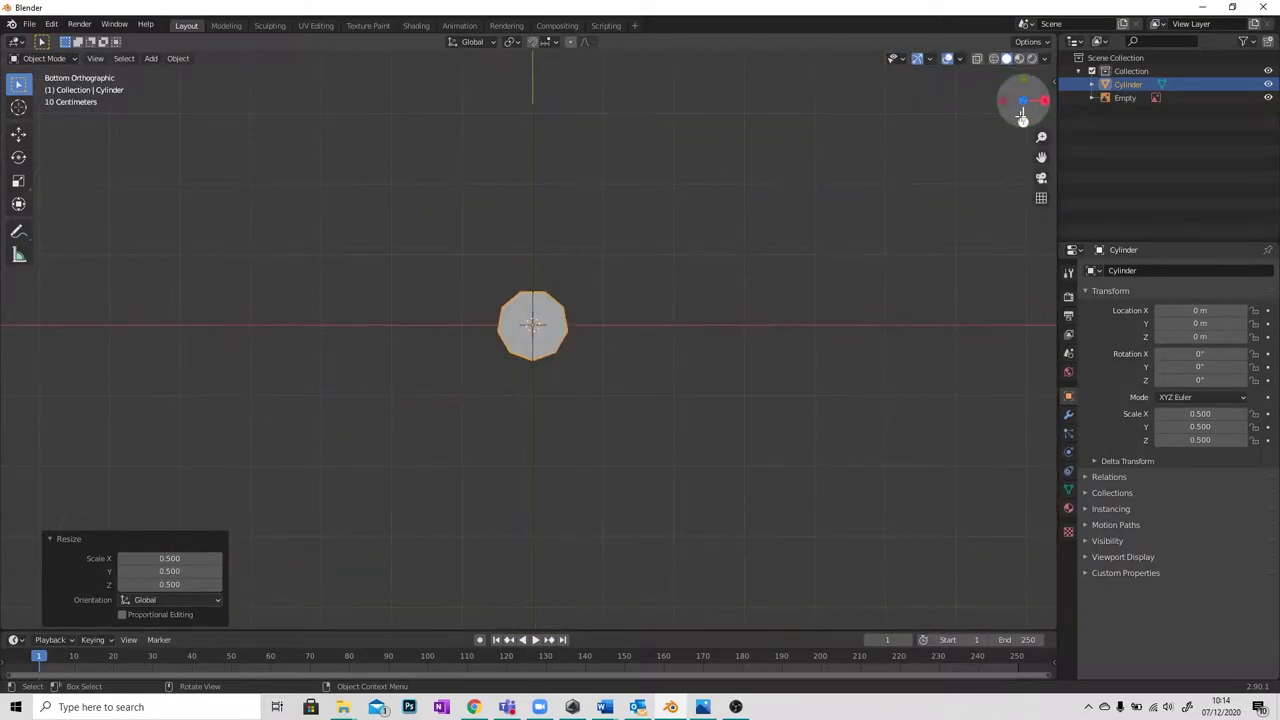
left_click(1022, 118)
left_click(1004, 100)
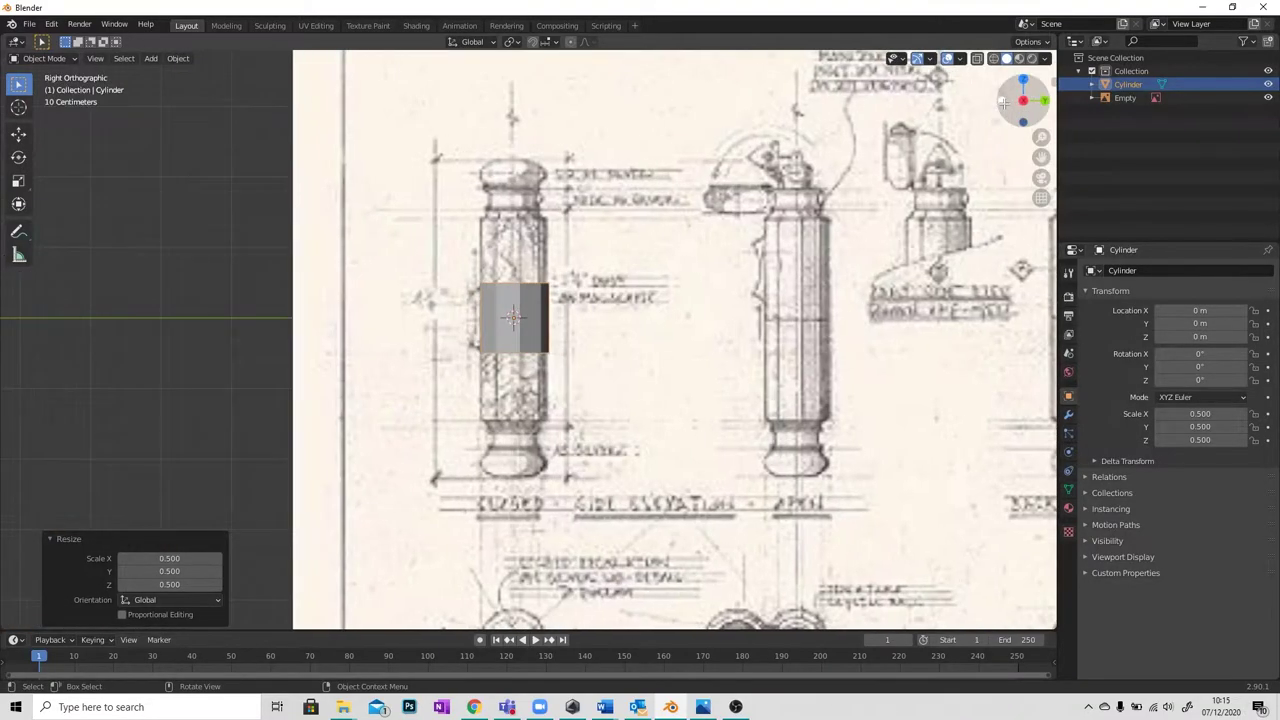
scroll(530, 318, "up", 4)
key("g")
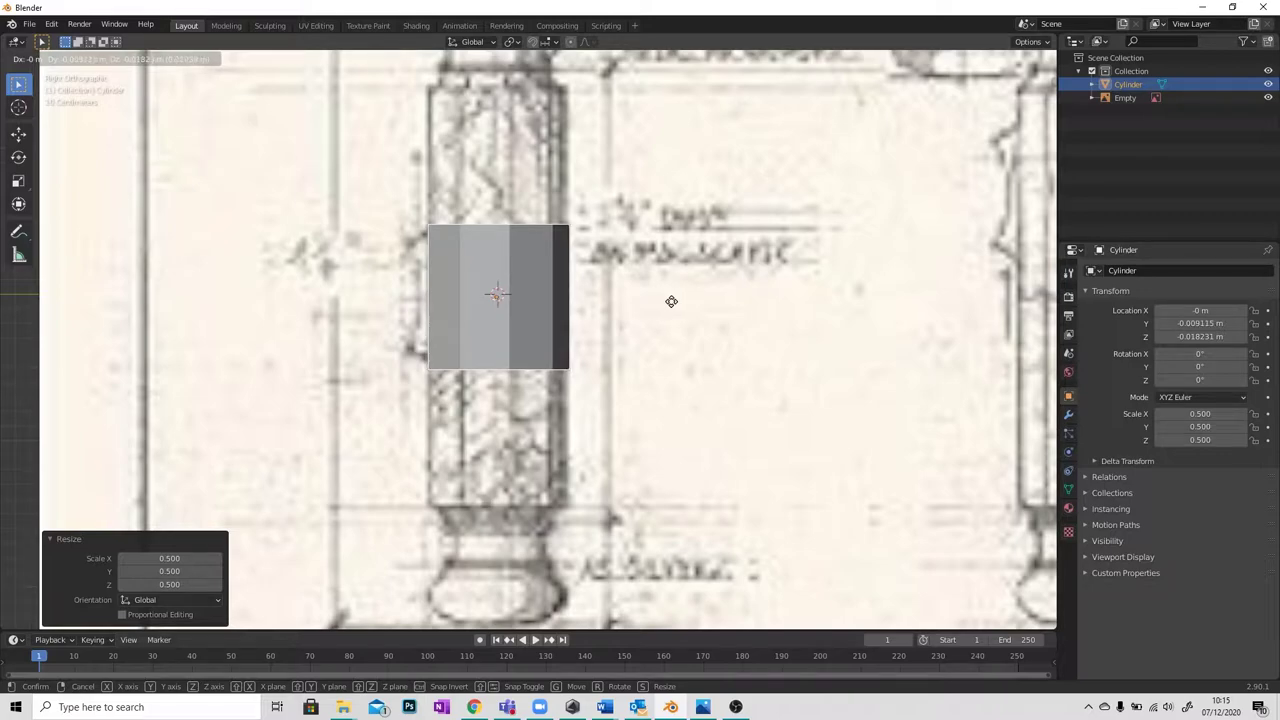
left_click(670, 302)
key("s")
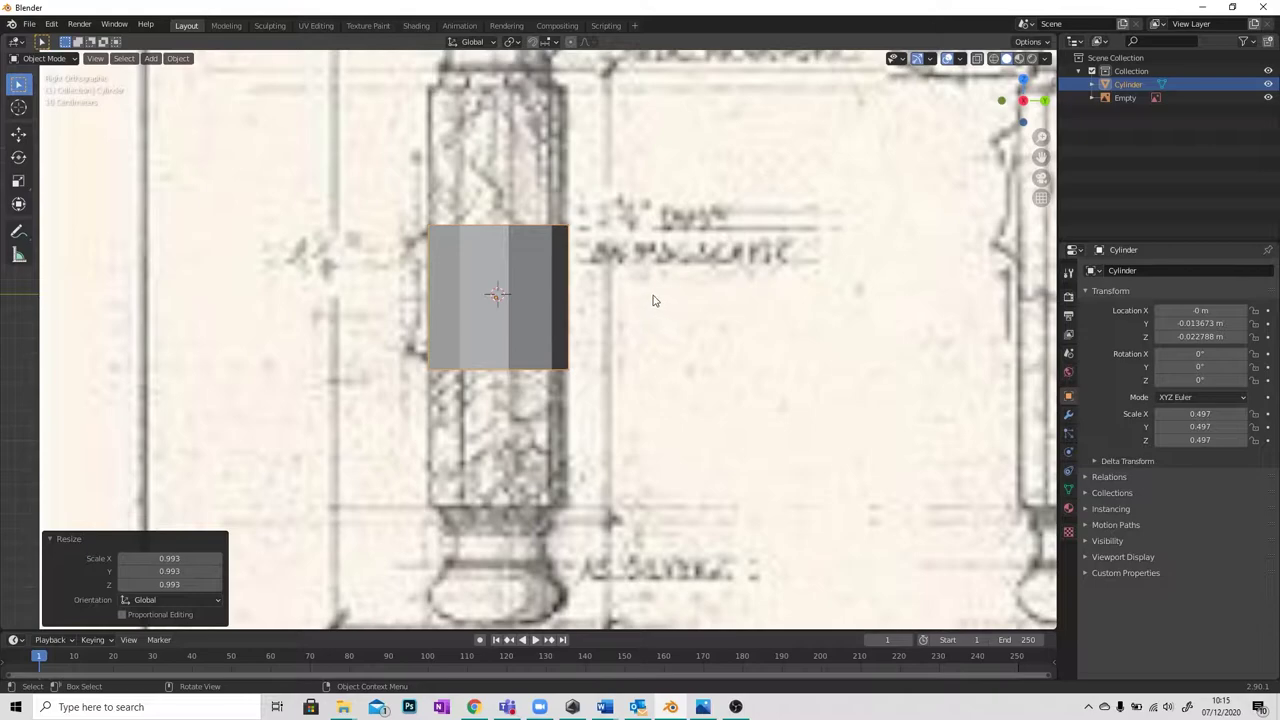
left_click(652, 295)
Lower the cylinder along Z to -0.51957 m, lining its top up with the handle's upper band.
key("g")
key("z")
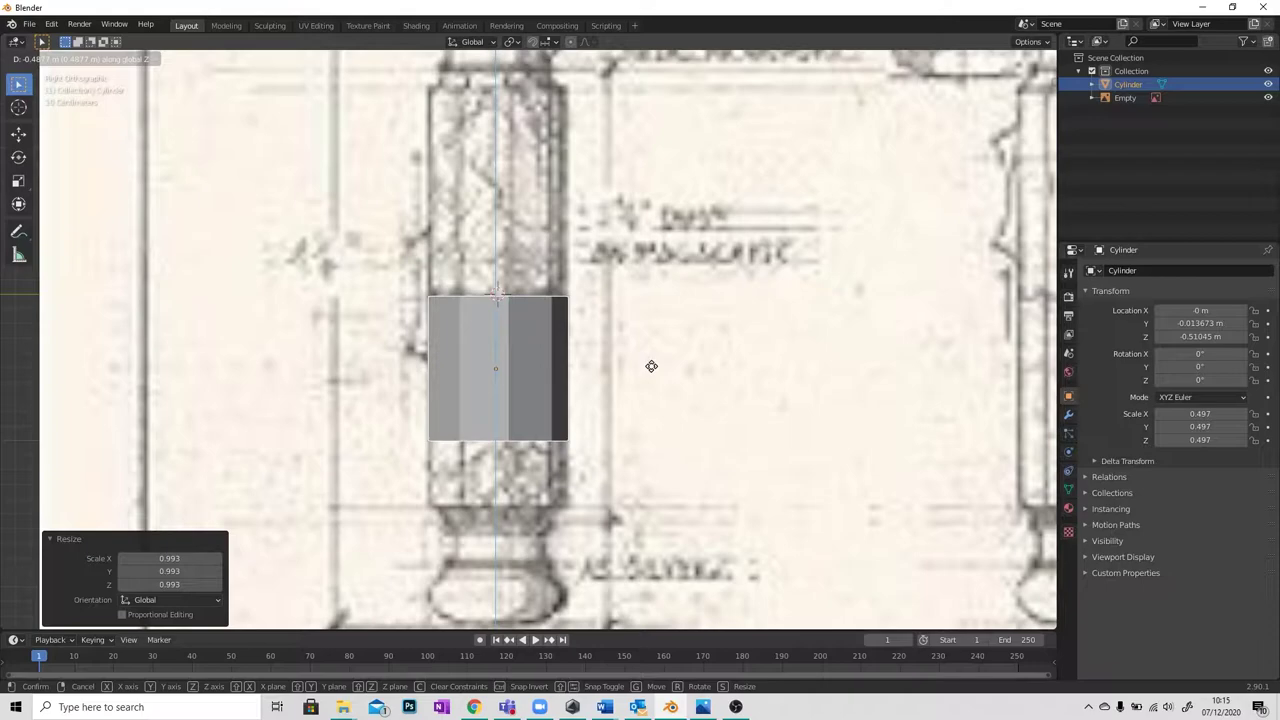
left_click(650, 367)
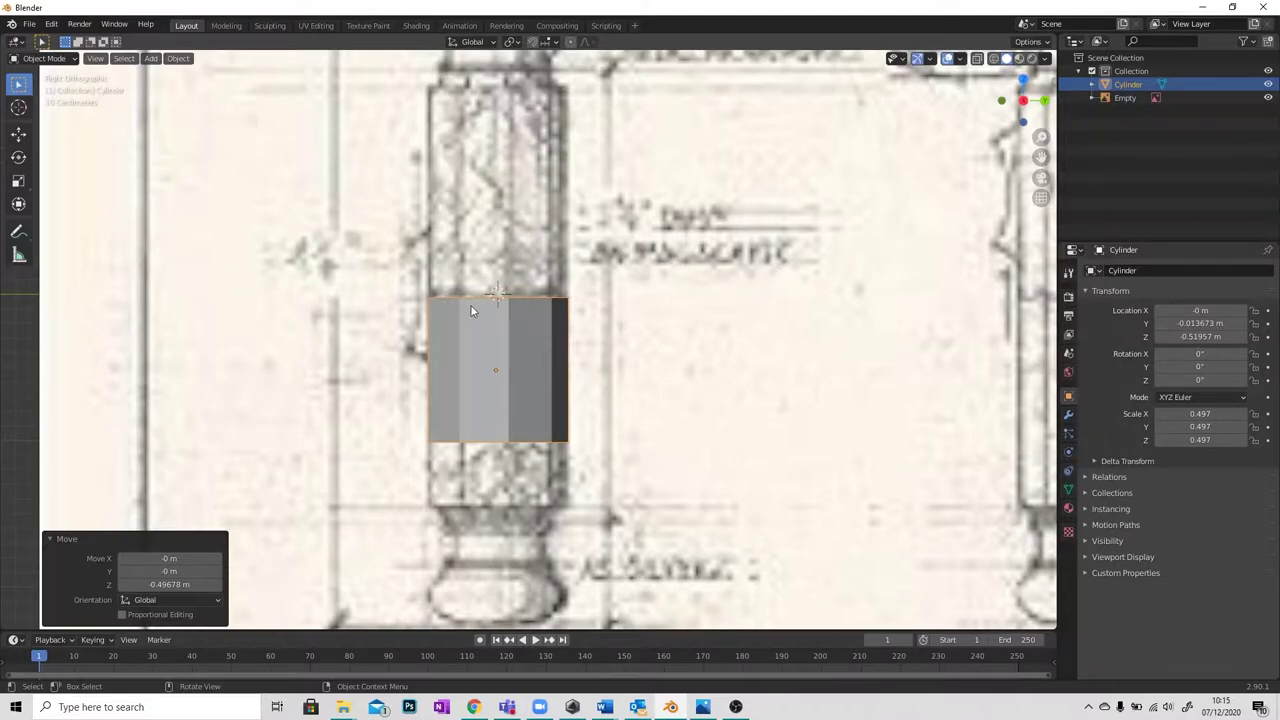
middle_click_drag(472, 311, 730, 335)
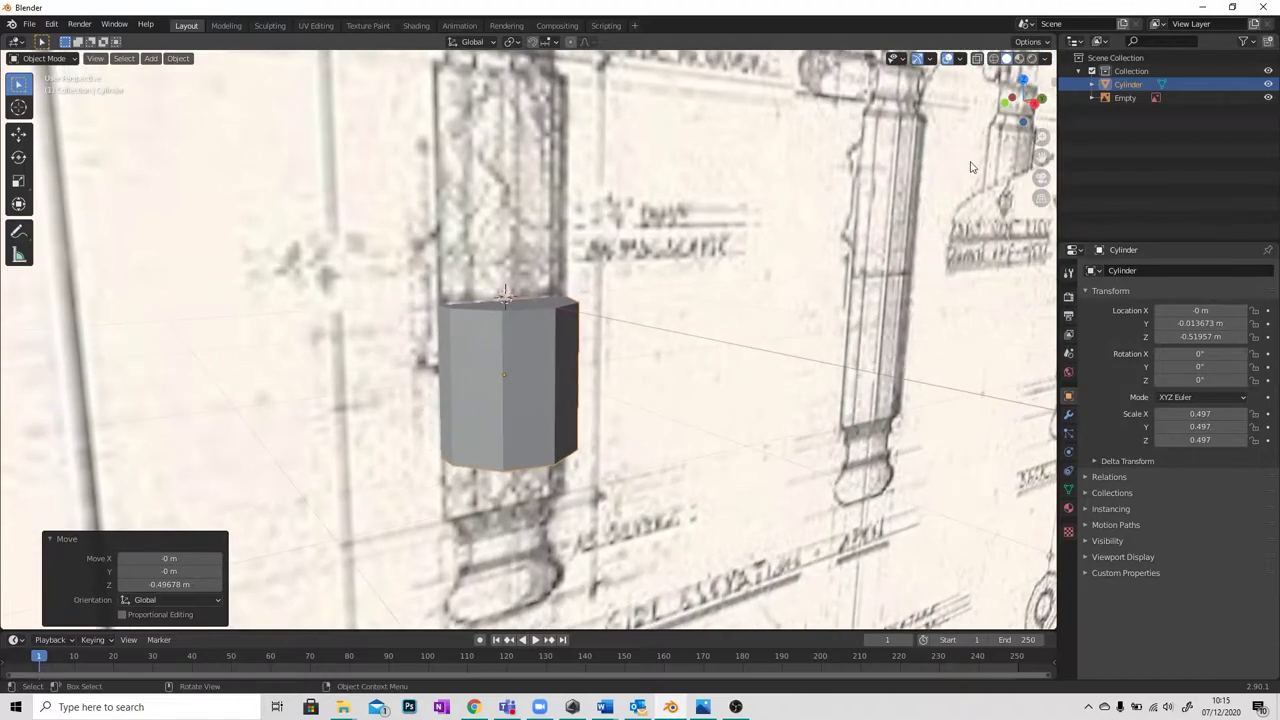
left_click(1033, 98)
scroll(500, 305, "up", 3)
scroll(516, 290, "down", 4)
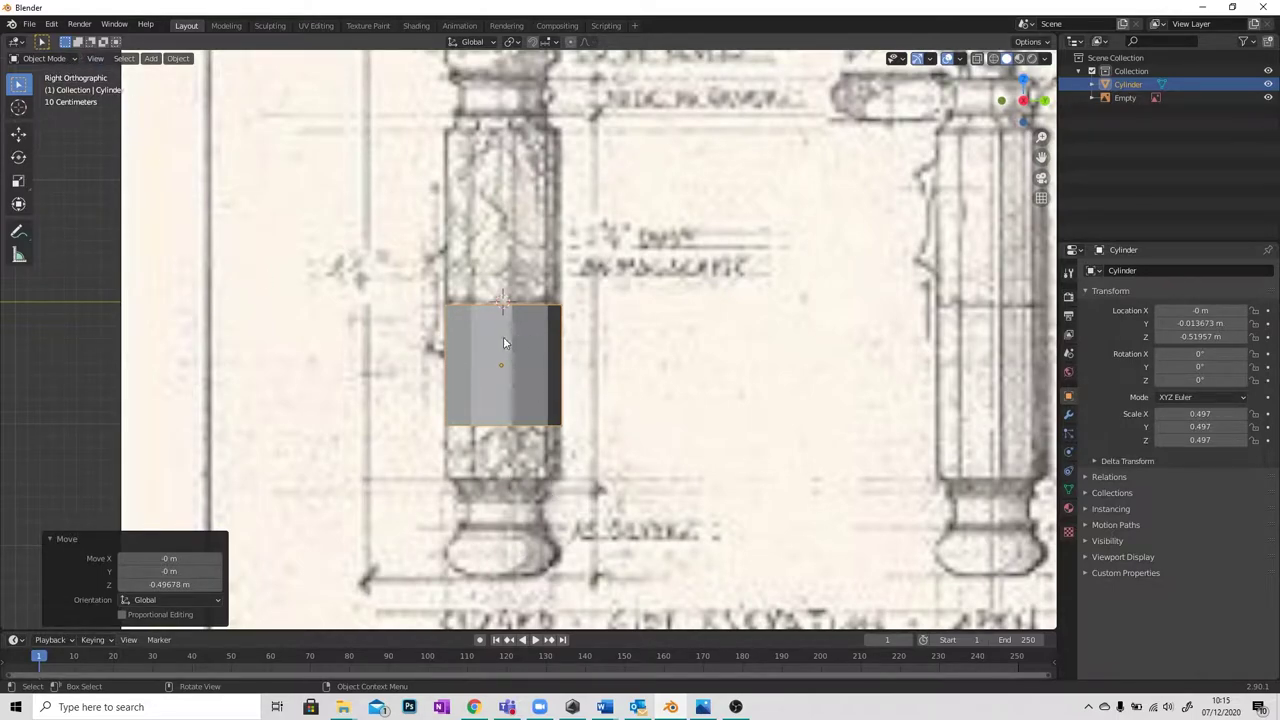
left_click(481, 364)
left_click(540, 368)
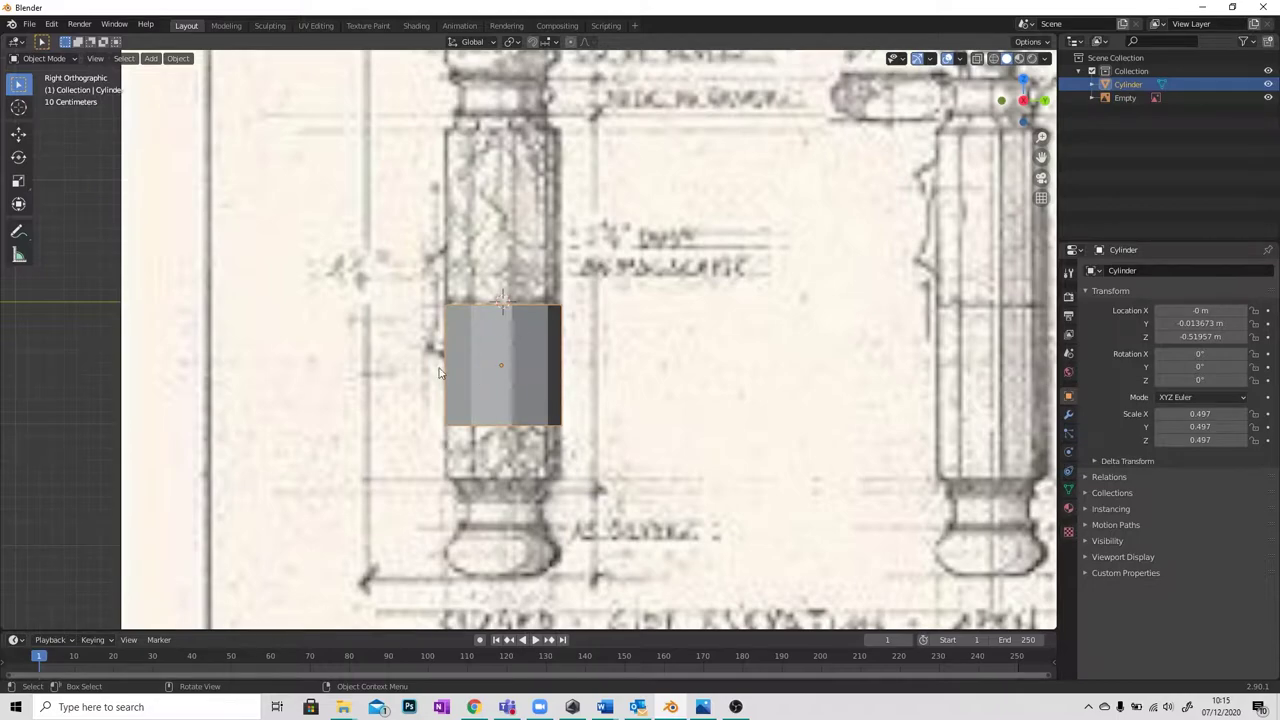
left_click(47, 59)
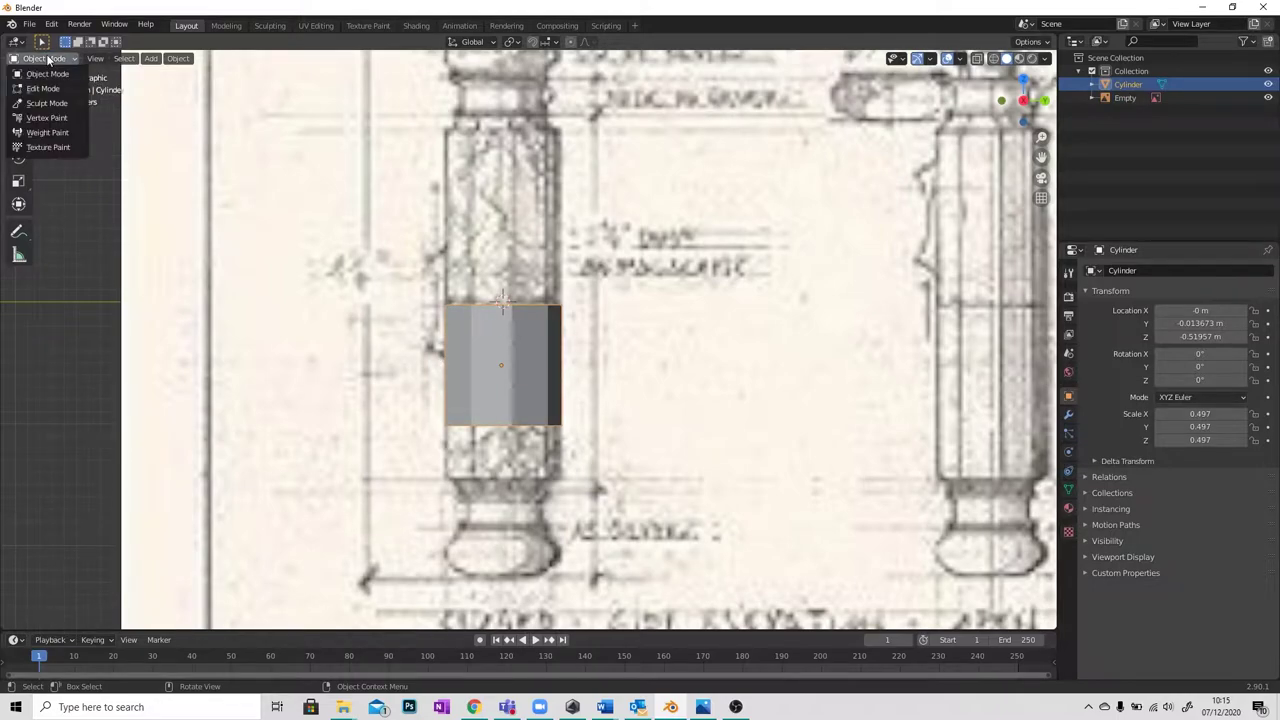
Enter Edit Mode on the cylinder and deselect all its geometry.
left_click(43, 88)
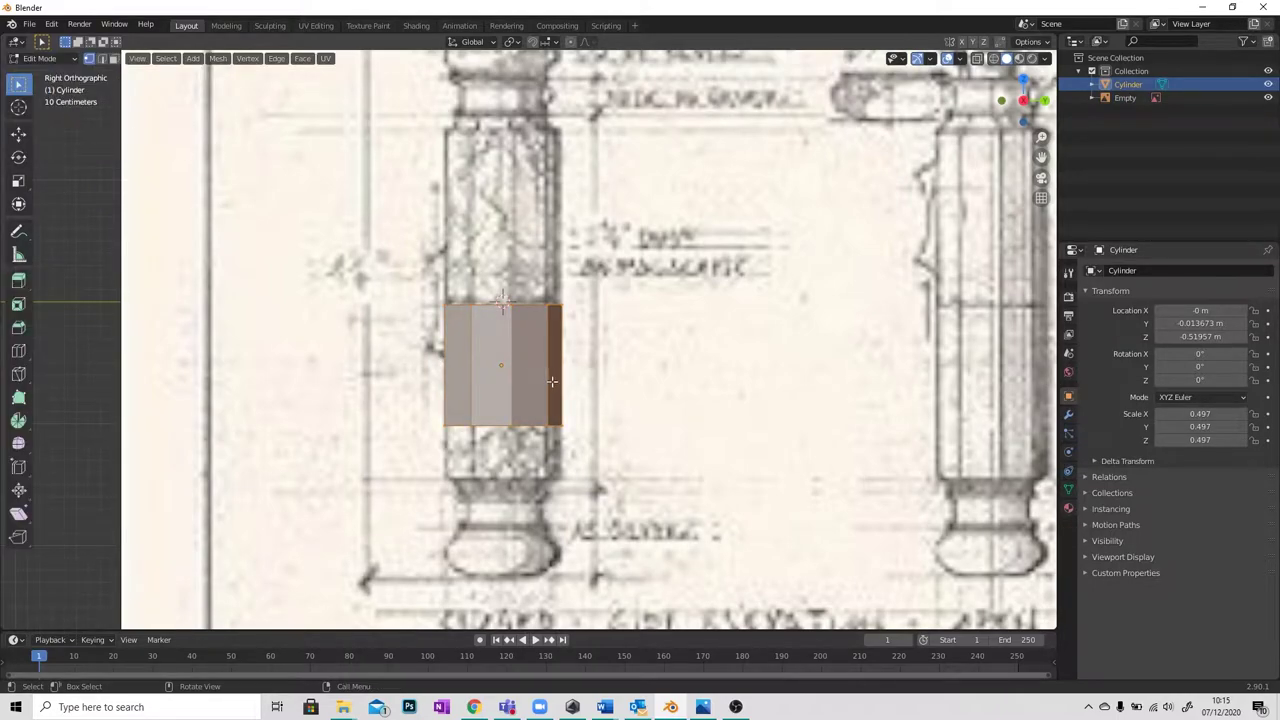
middle_click_drag(454, 347, 440, 267, "shift")
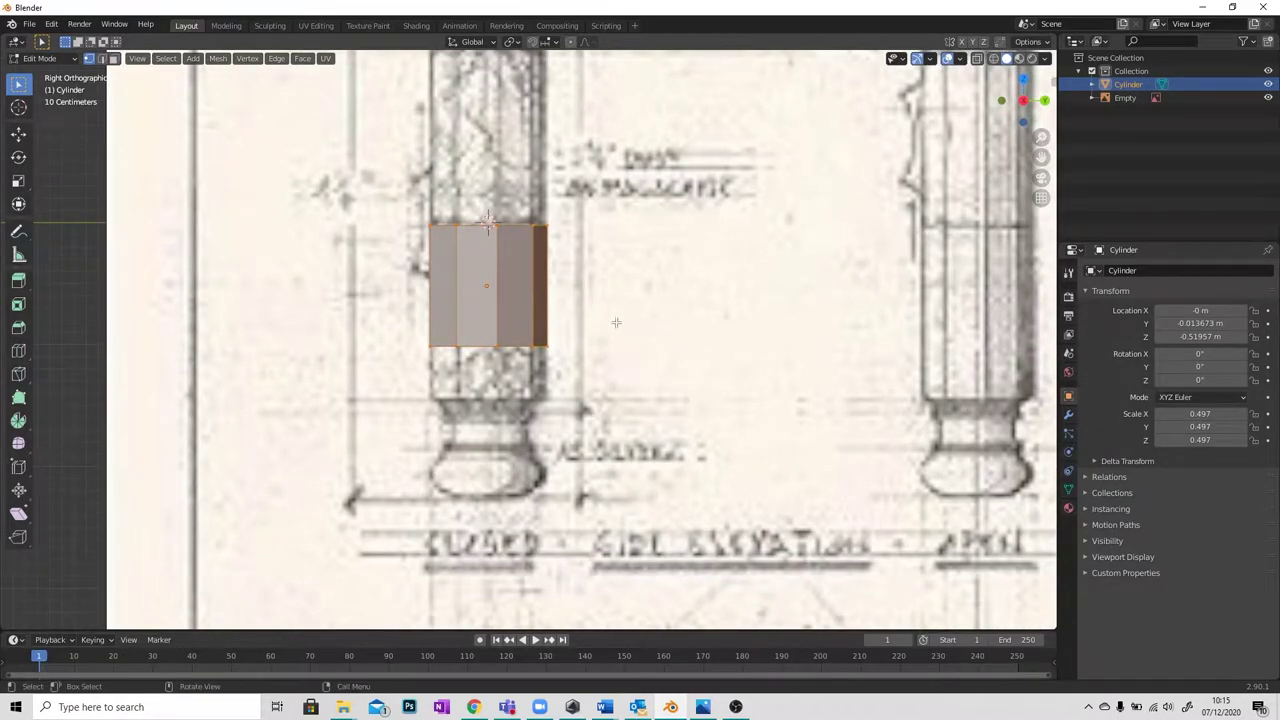
left_click(826, 255)
middle_click_drag(583, 338, 588, 308)
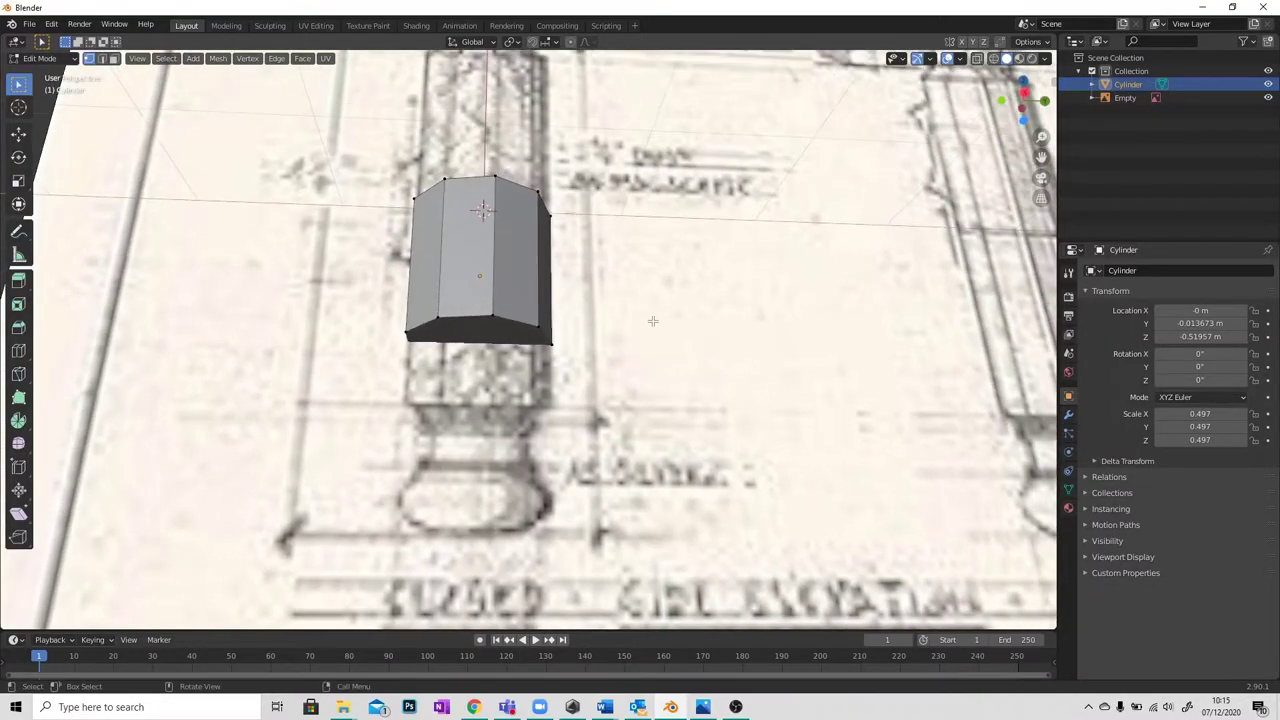
key("Tab")
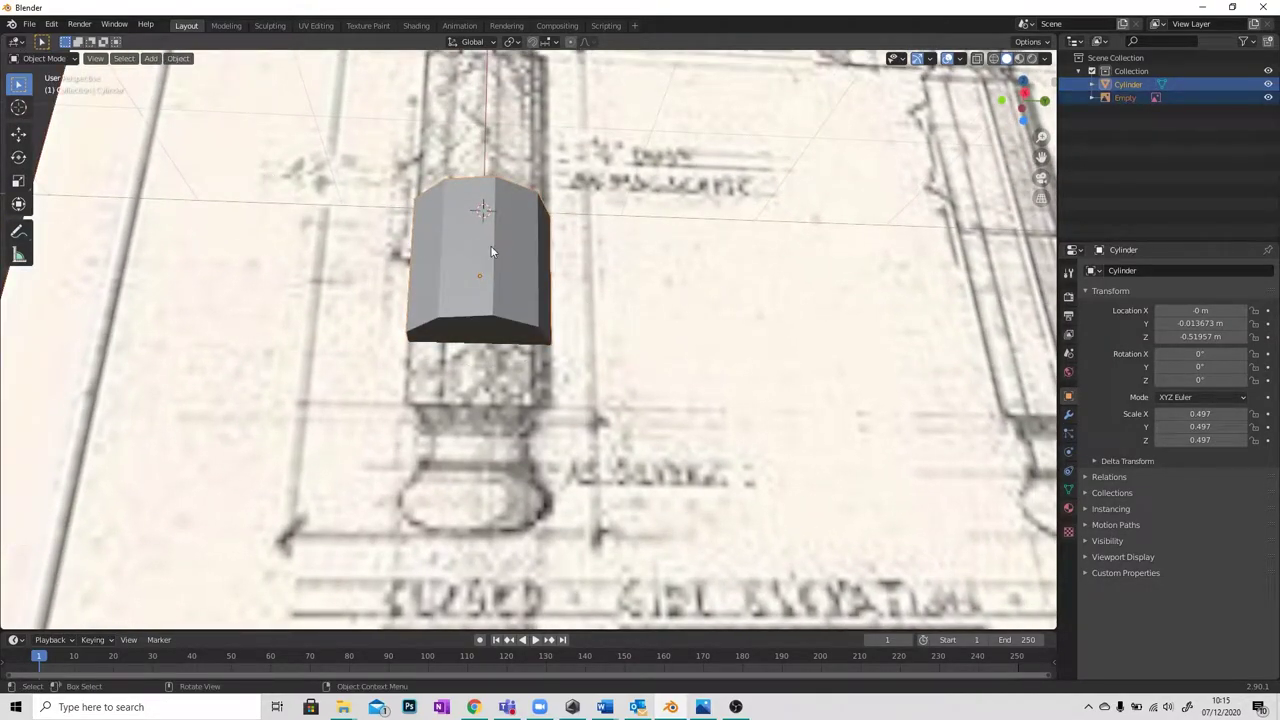
Re-enter Edit Mode on the cylinder in face select mode and select only its bottom face.
left_click(493, 252)
left_click(455, 249)
left_click(40, 58)
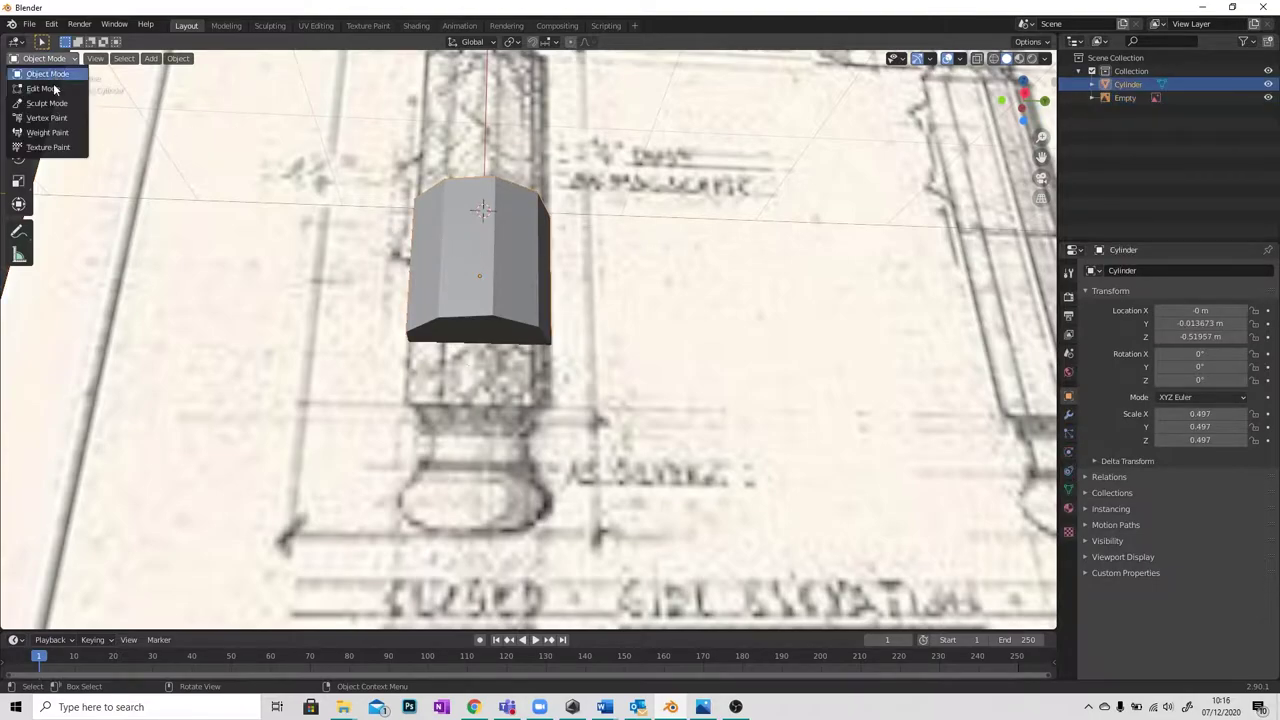
left_click(40, 91)
middle_click_drag(518, 294, 526, 299)
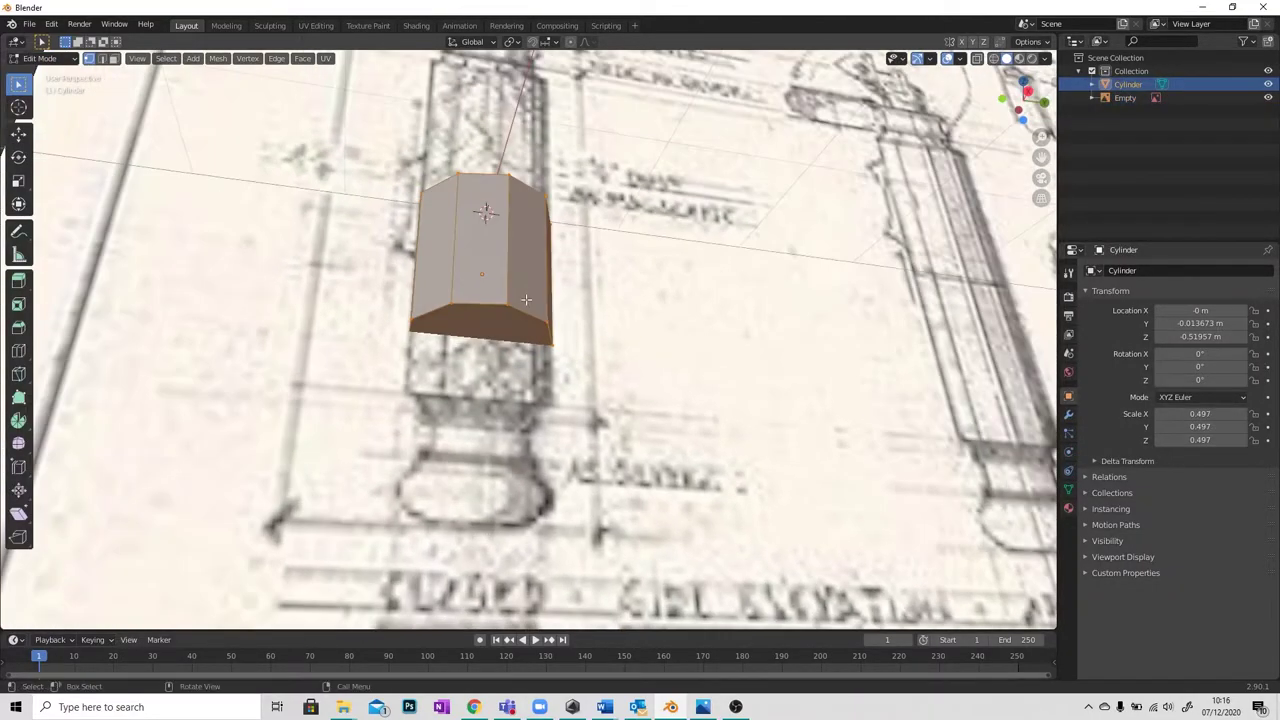
key("3")
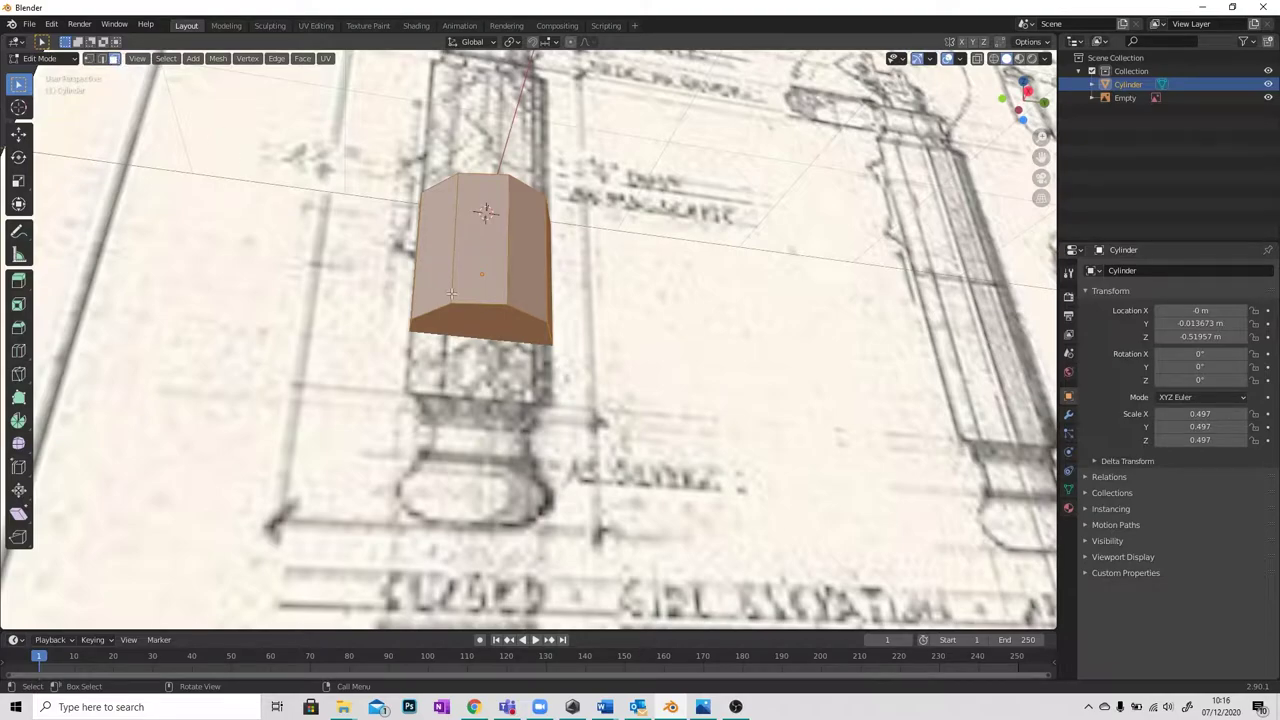
left_click(498, 325)
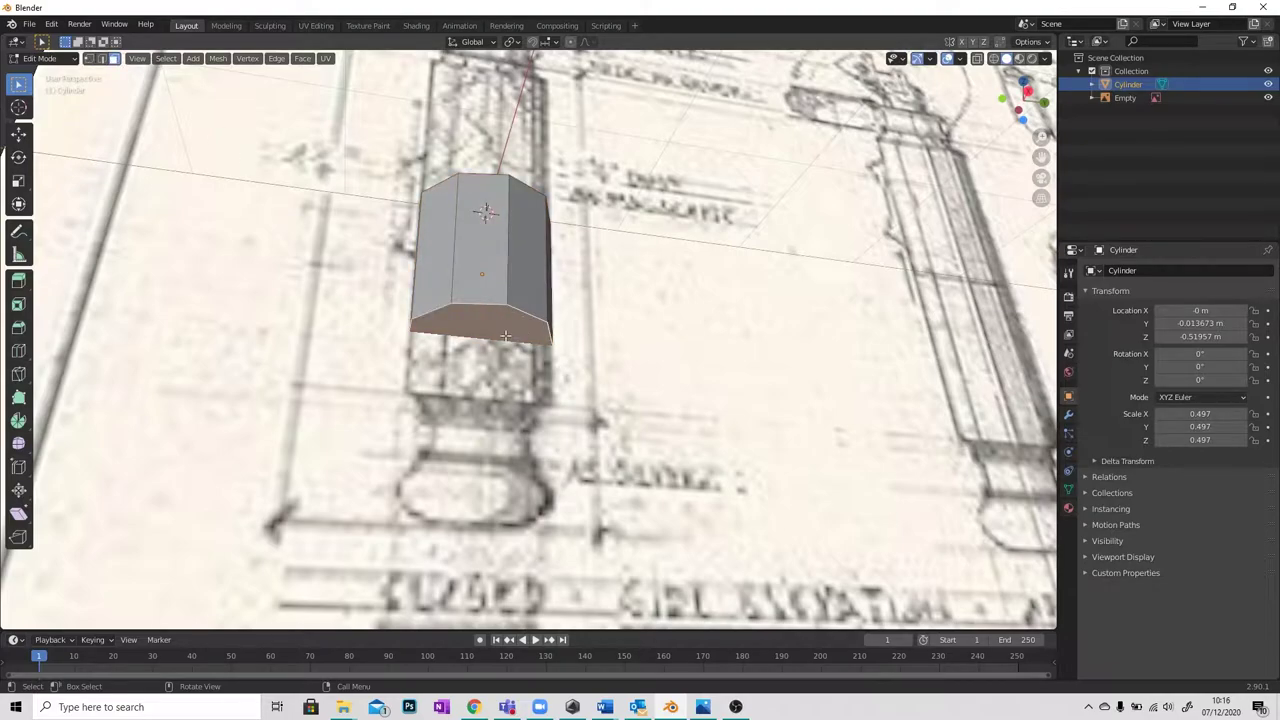
In Right view, move the bottom face -0.43297 m along Z toward the base ring.
key("KP_3")
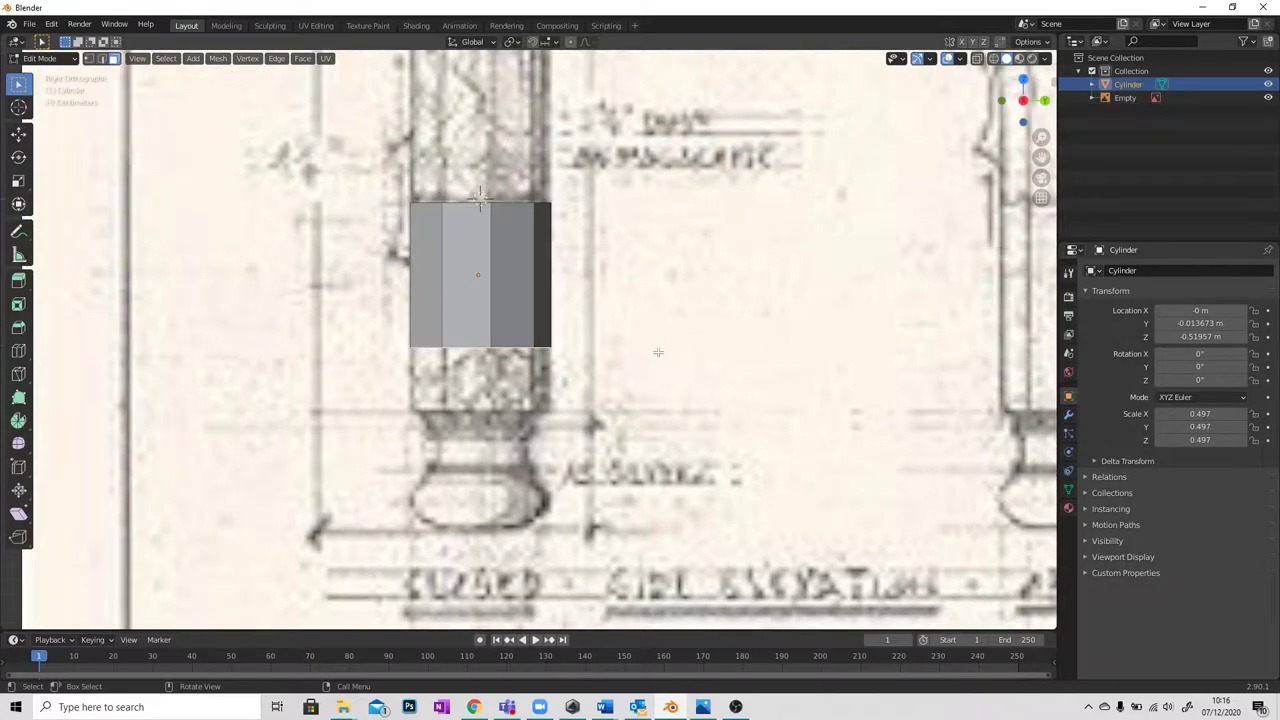
middle_click_drag(466, 330, 519, 302, "shift")
scroll(538, 338, "up", 1)
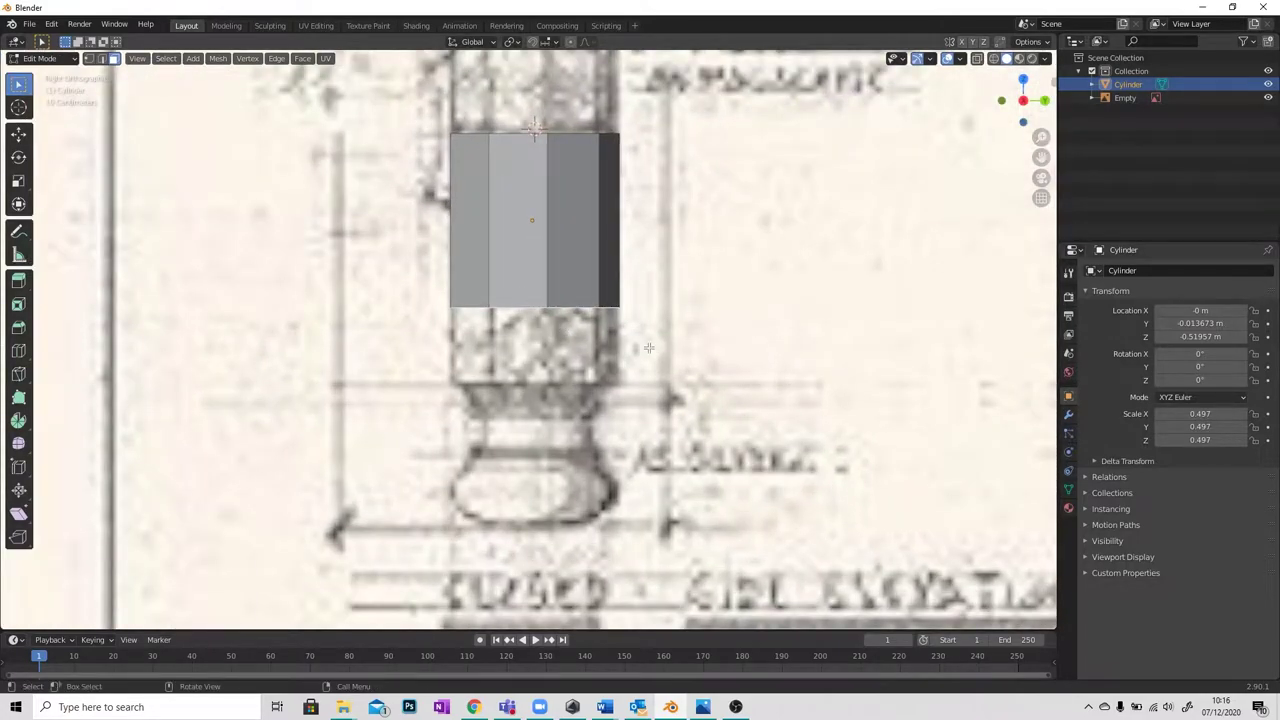
key("g")
key("z")
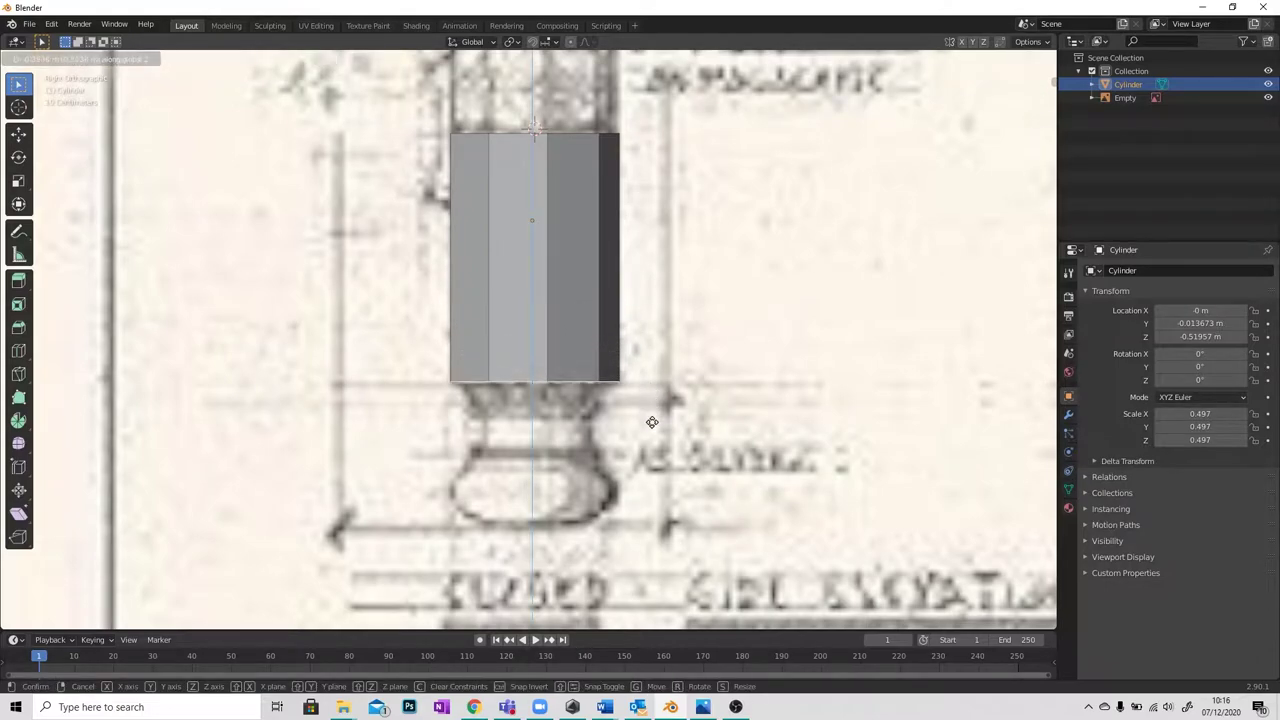
mouse_move(652, 424)
left_click(652, 423)
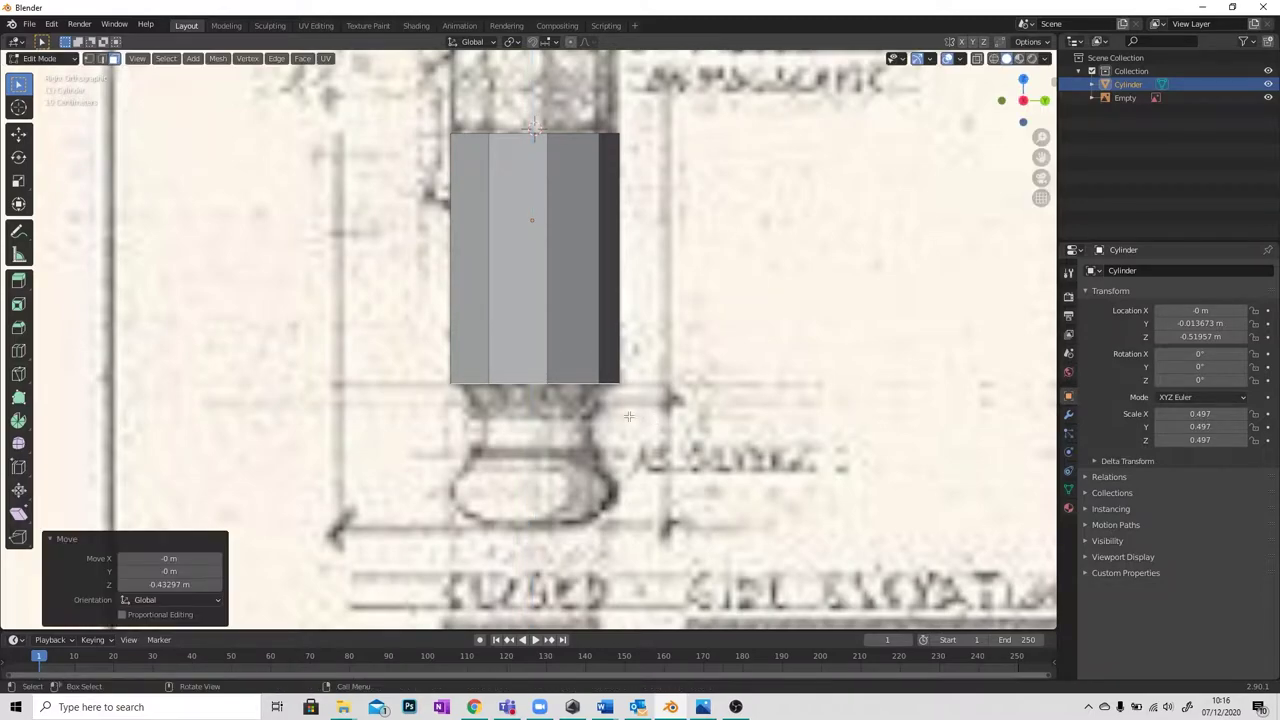
scroll(582, 436, "up", 3)
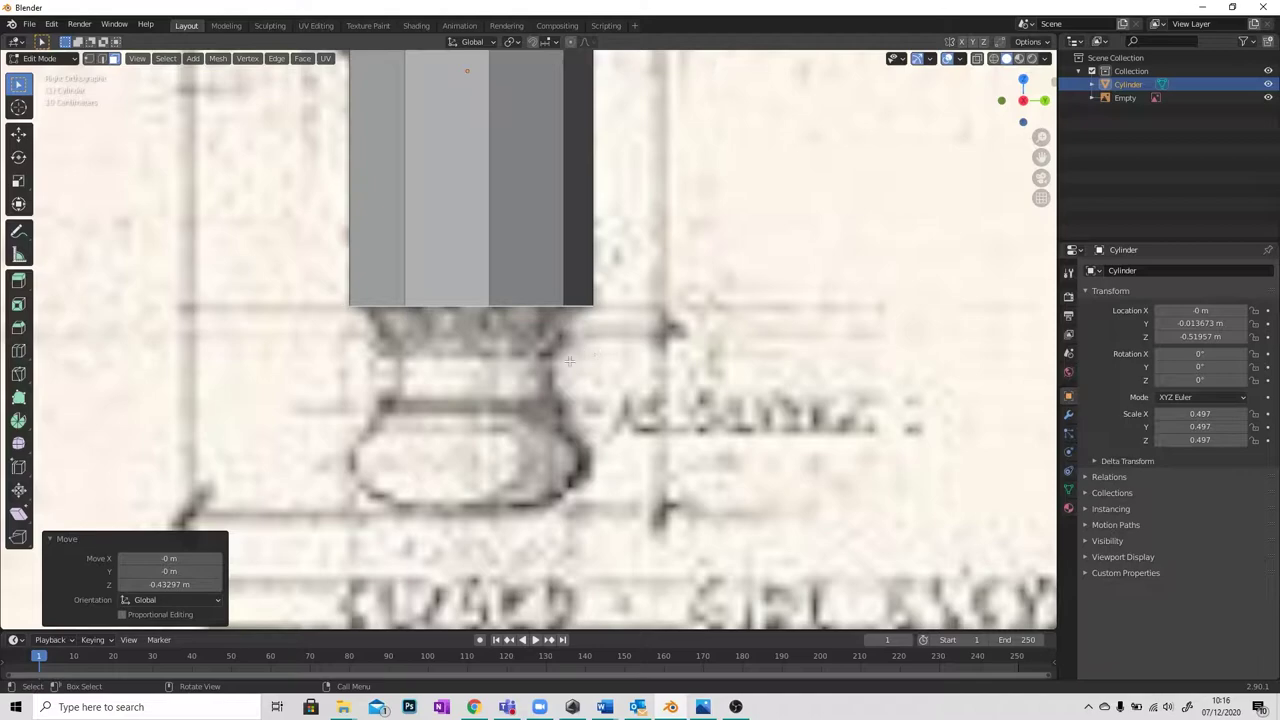
scroll(535, 390, "down", 1)
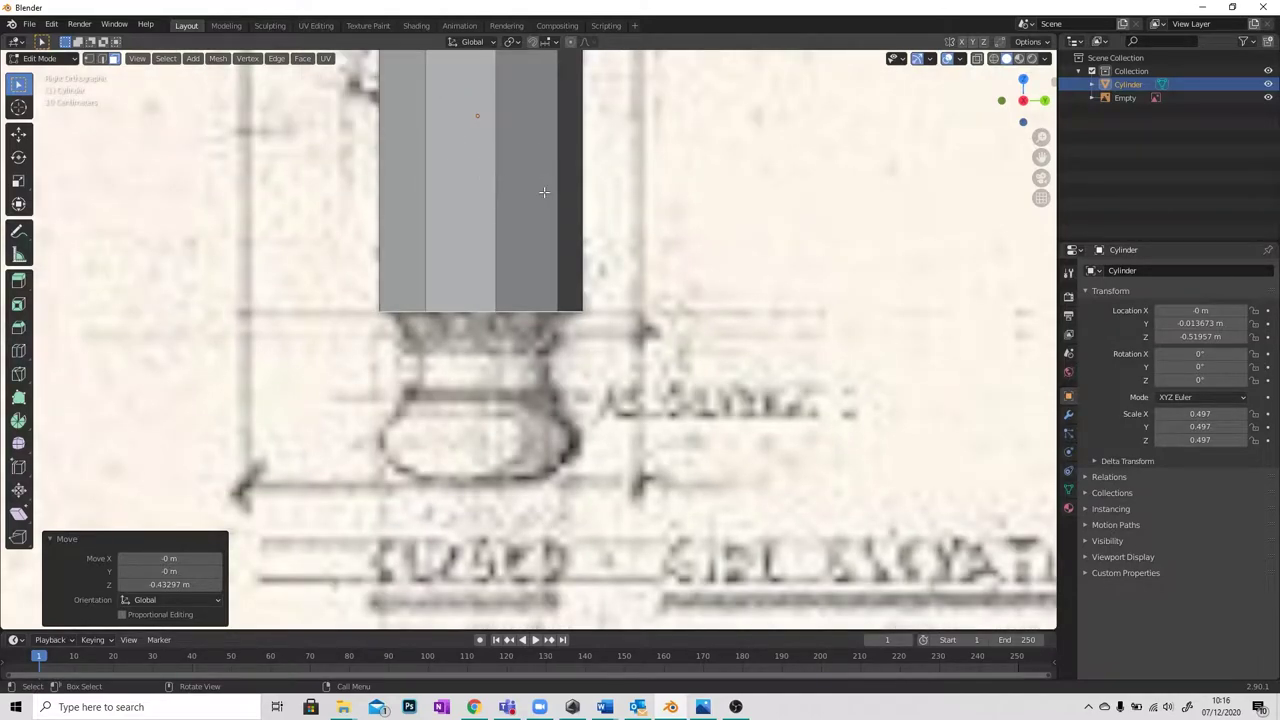
Turn on X-ray to see through the mesh and frame the cylinder's base.
left_click(977, 60)
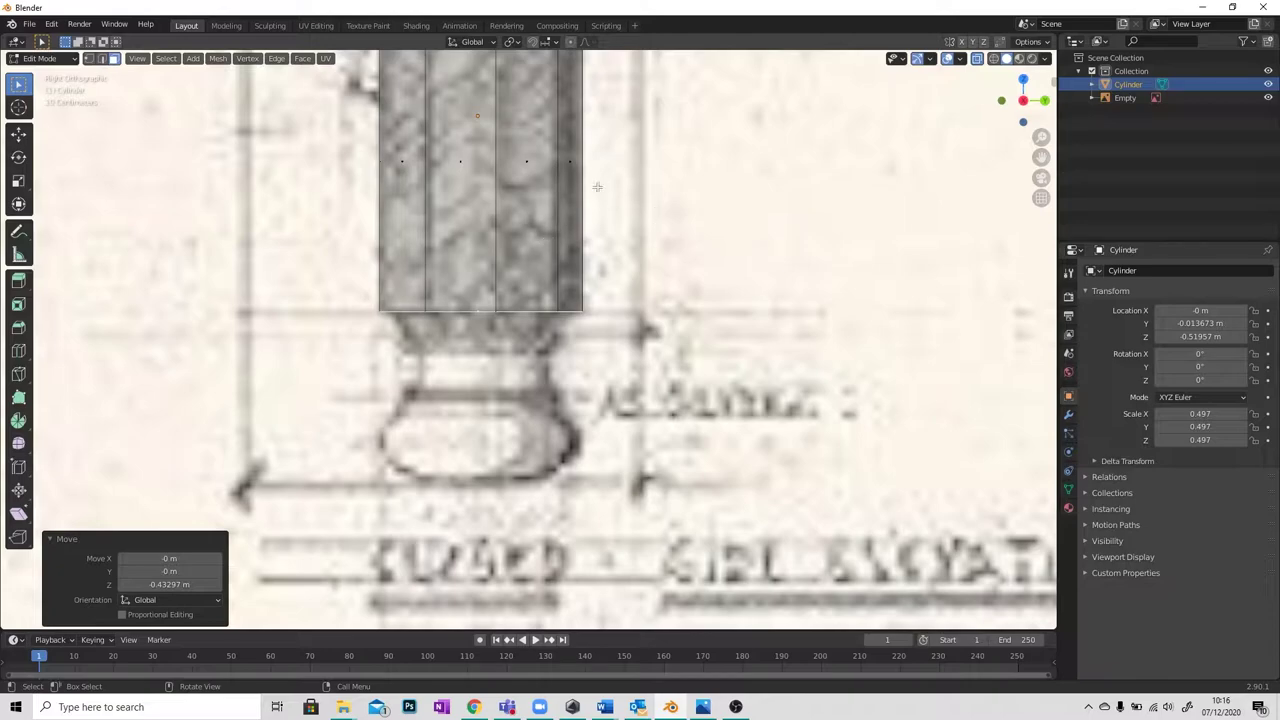
middle_click_drag(597, 187, 505, 418)
scroll(561, 378, "up", 2)
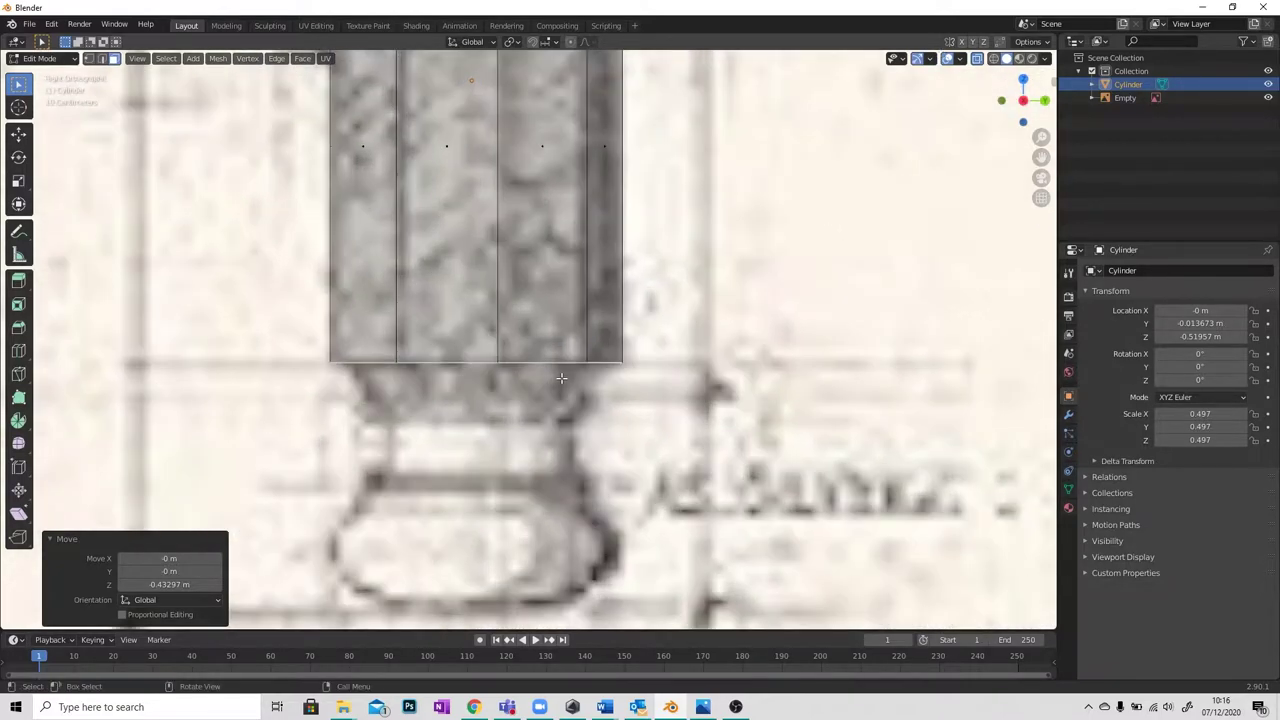
middle_click_drag(561, 378, 564, 358, "shift")
Shift the bottom ring slightly along Z (-0.021979 m) and start an extrusion from it.
key("g")
key("z")
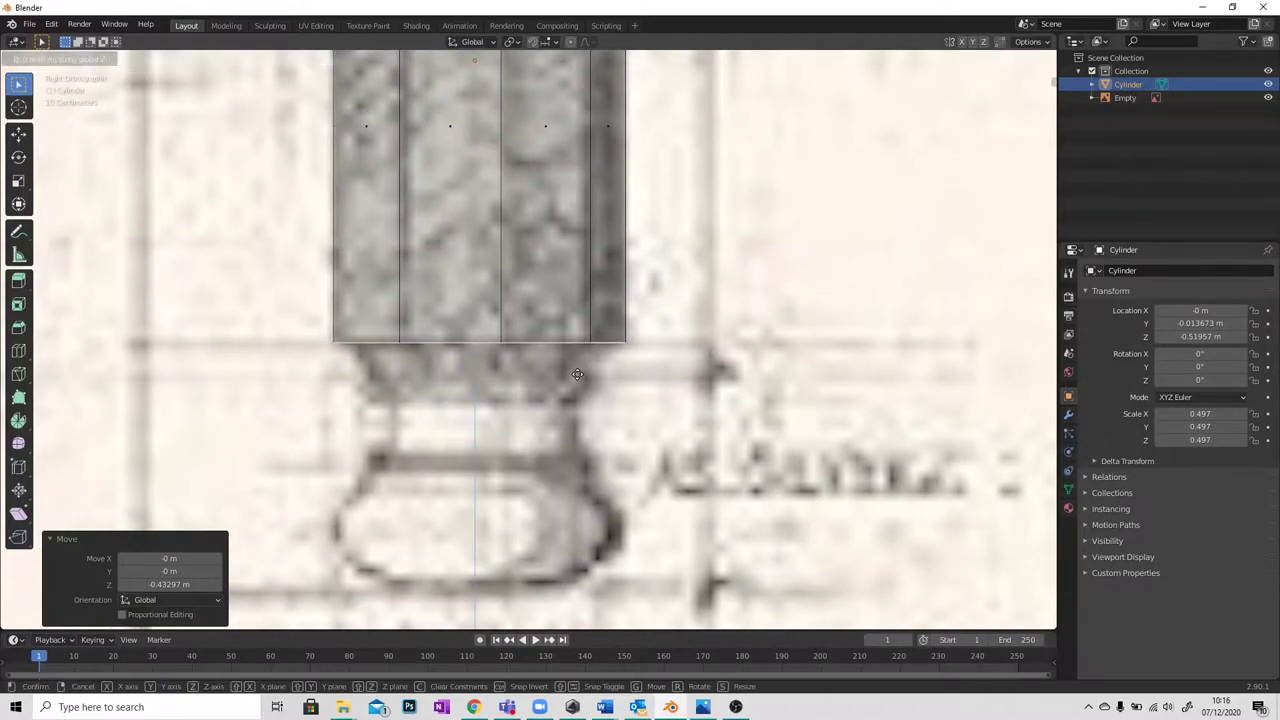
left_click(623, 337)
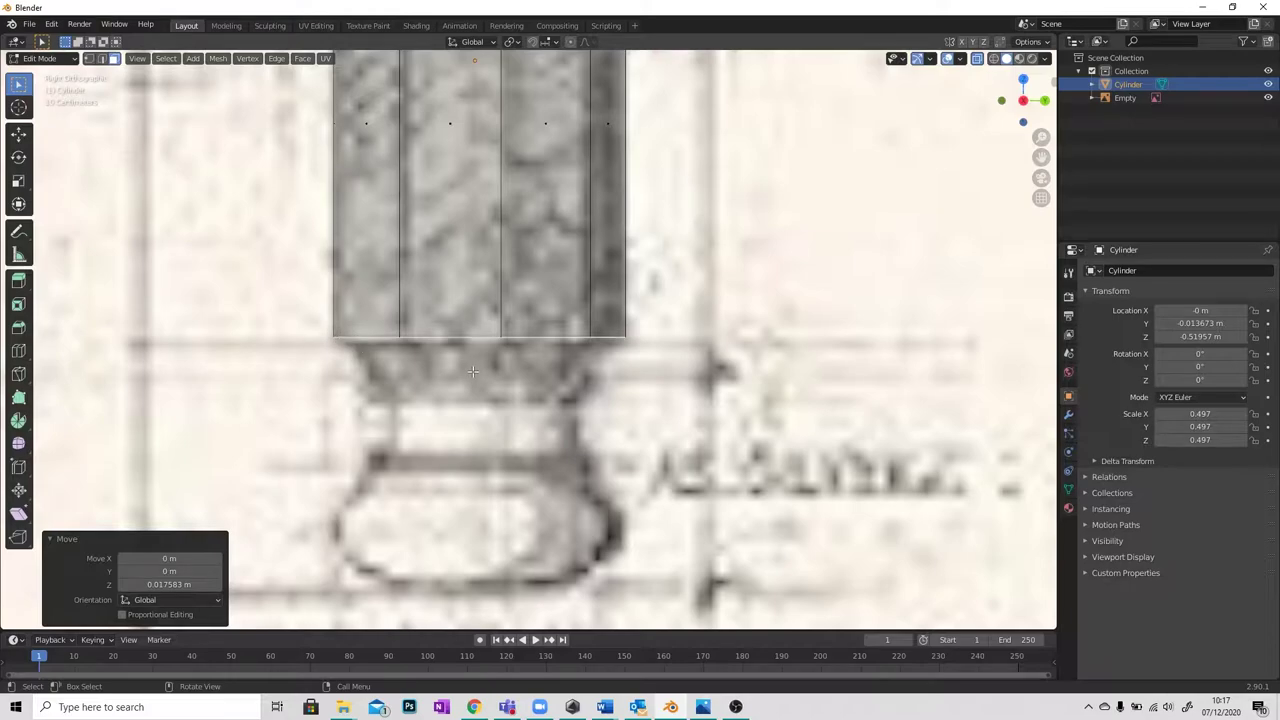
key("g")
key("z")
key("Escape")
key("e")
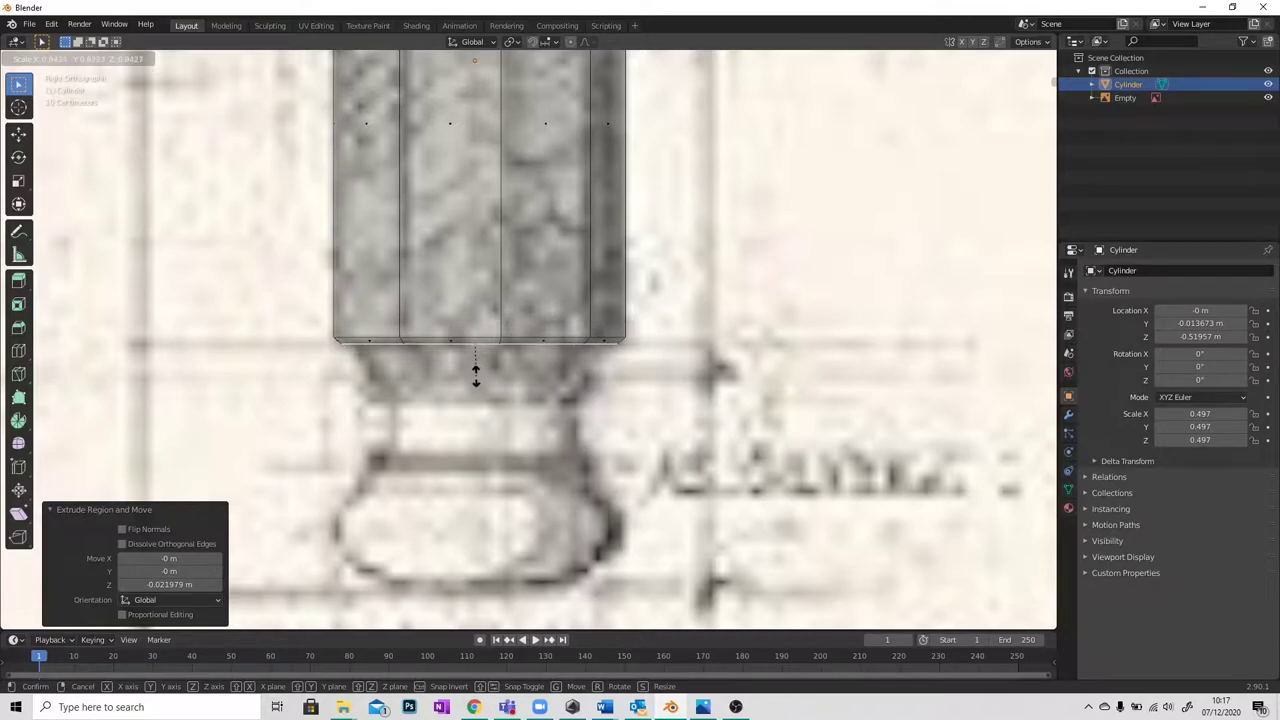
Shrink the new ring to about 0.94, then extrude a band and taper it inward to 0.778.
left_click(475, 375)
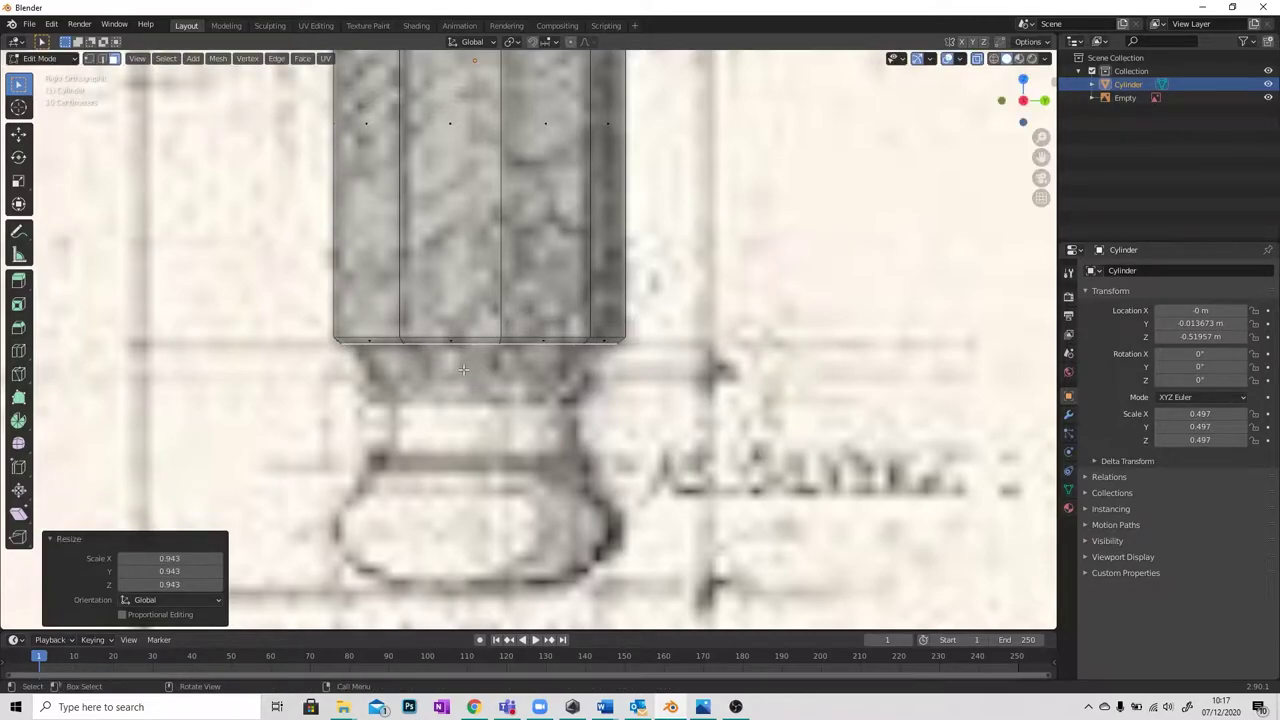
key("e")
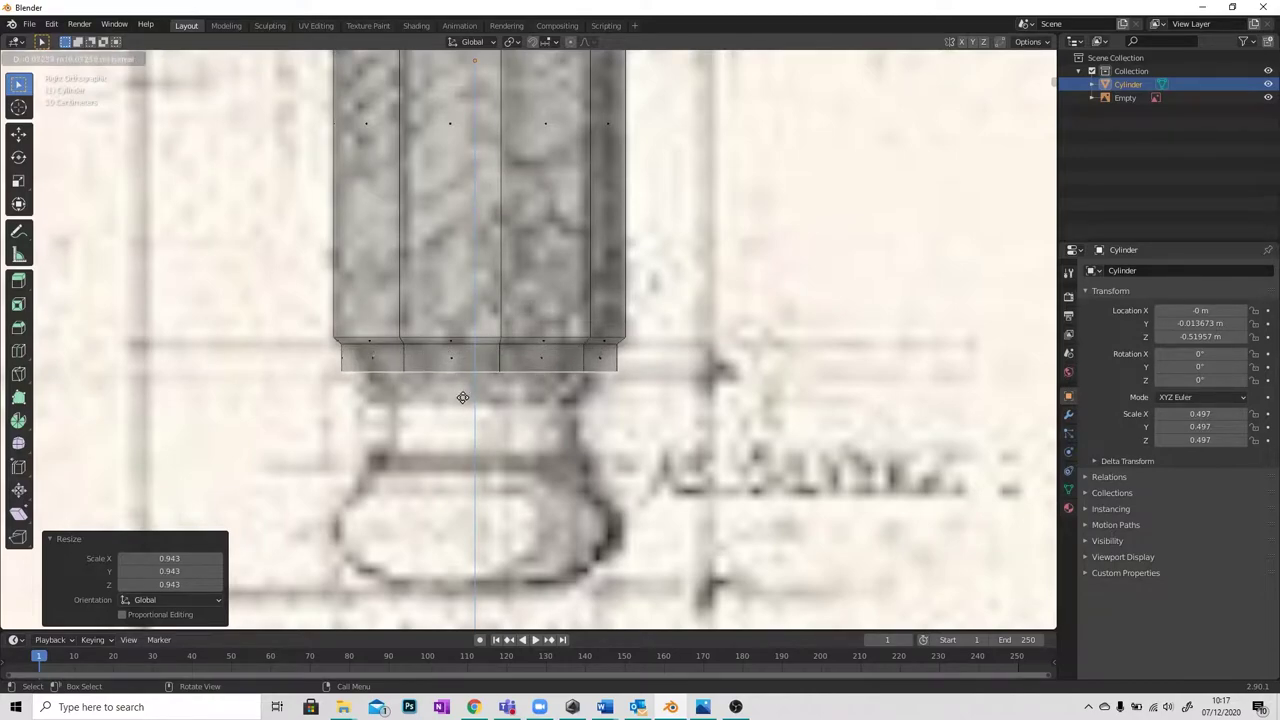
left_click(461, 403)
key("s")
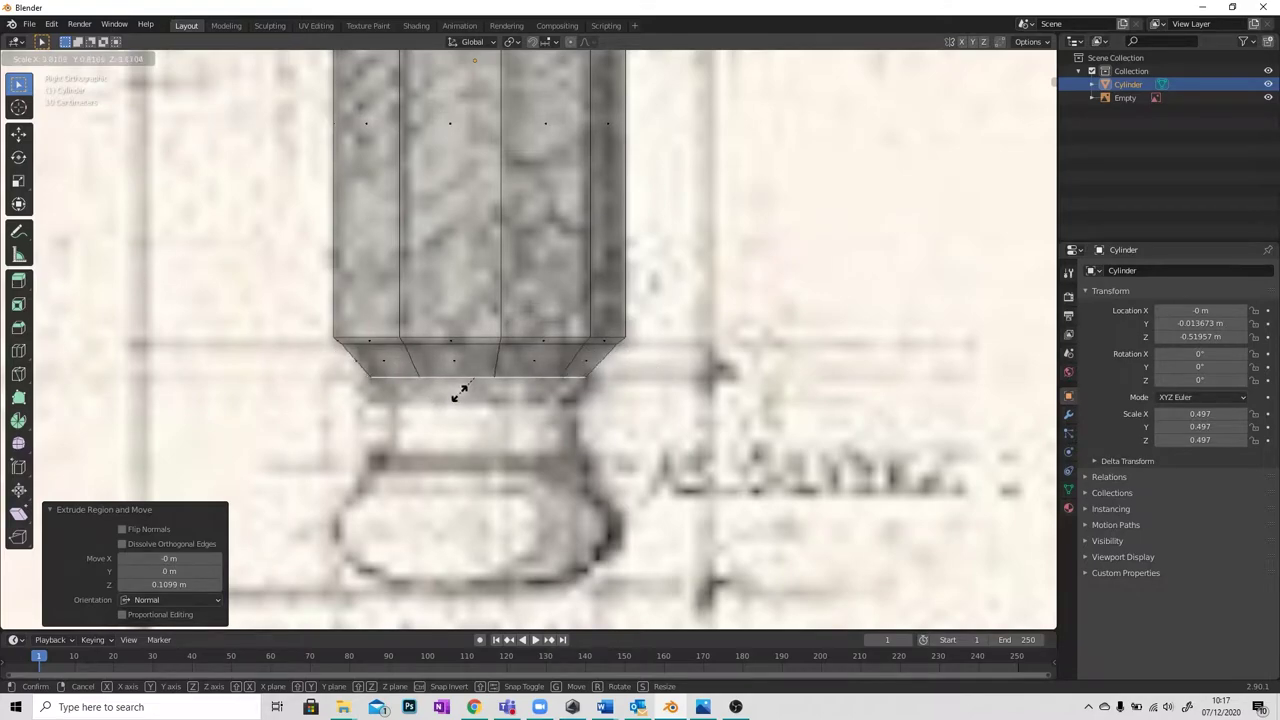
left_click(457, 394)
scroll(427, 397, "up", 2)
scroll(427, 397, "up", 3)
scroll(373, 346, "down", 1)
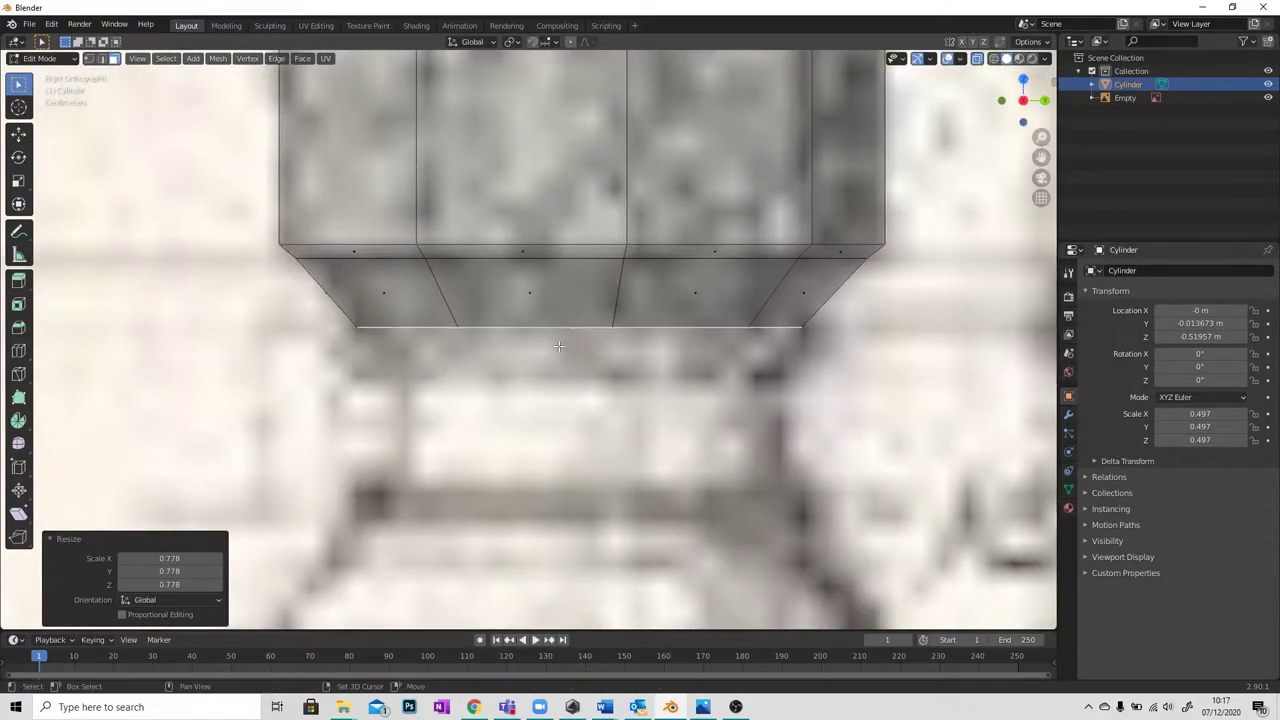
scroll(410, 355, "down", 1)
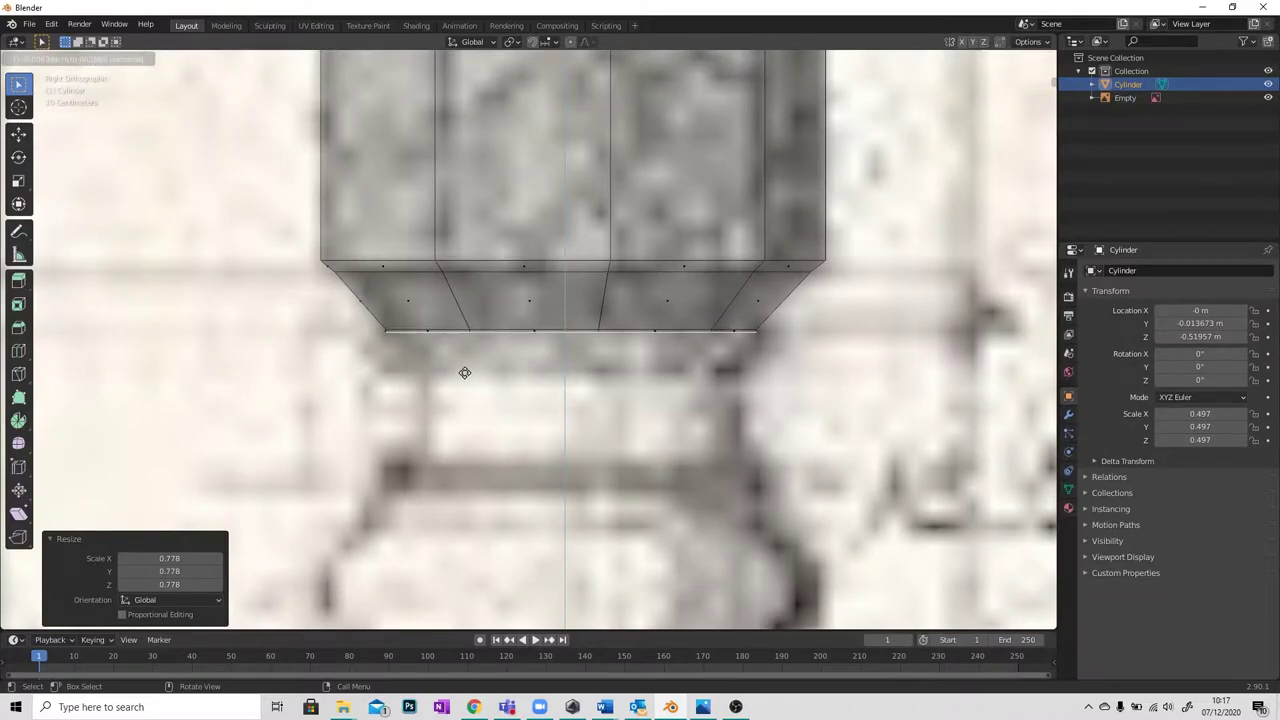
Add a thin 0.005088 m support loop at the lower edge and start another downward extrusion.
key("e")
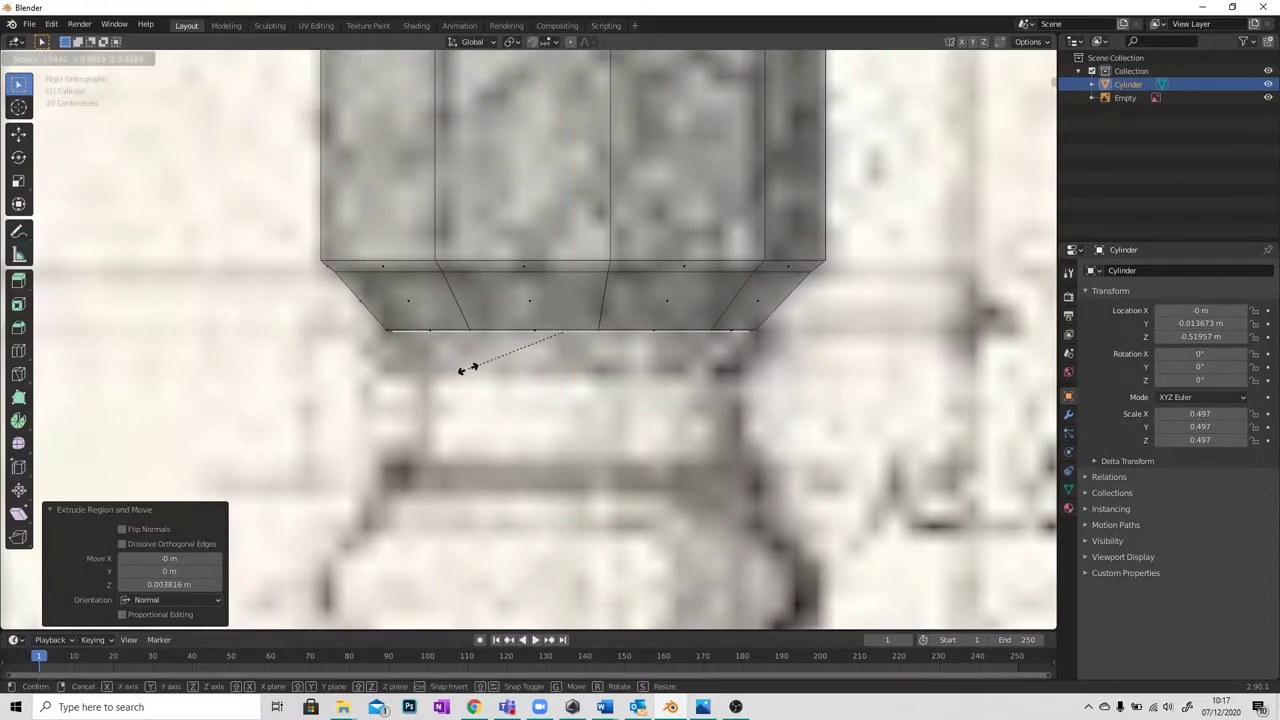
right_click(468, 368)
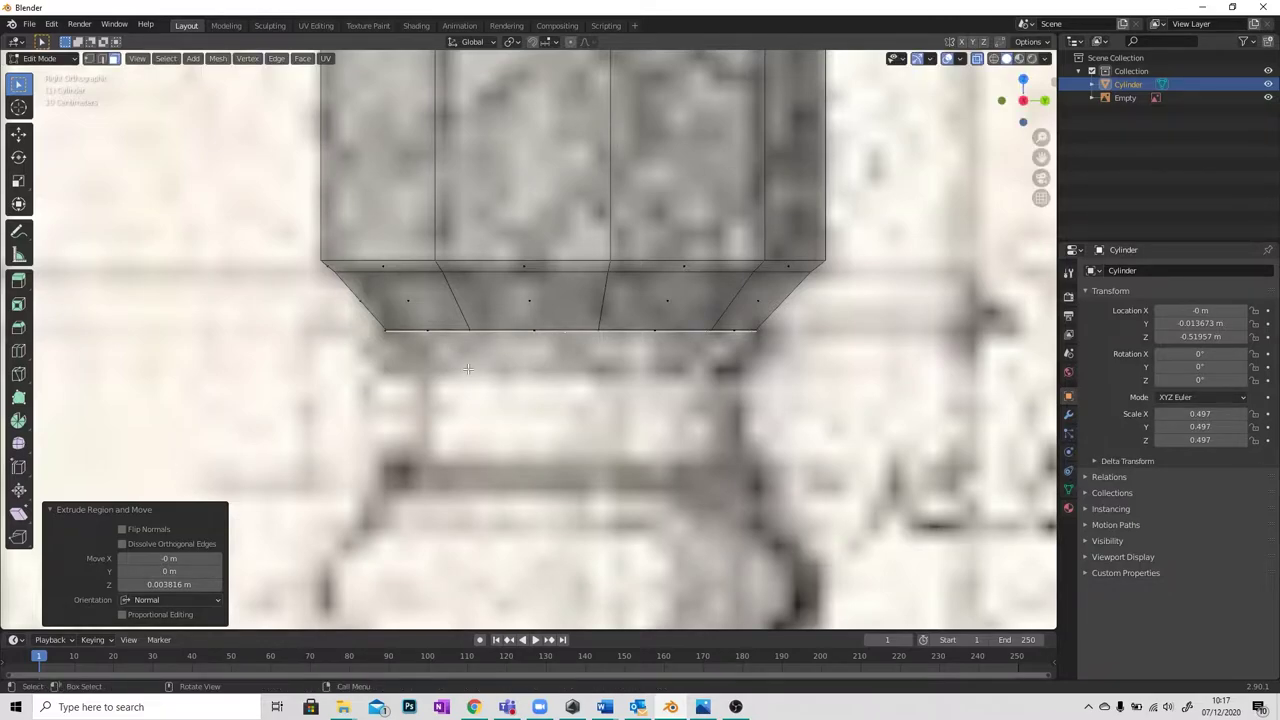
key("e")
key("z")
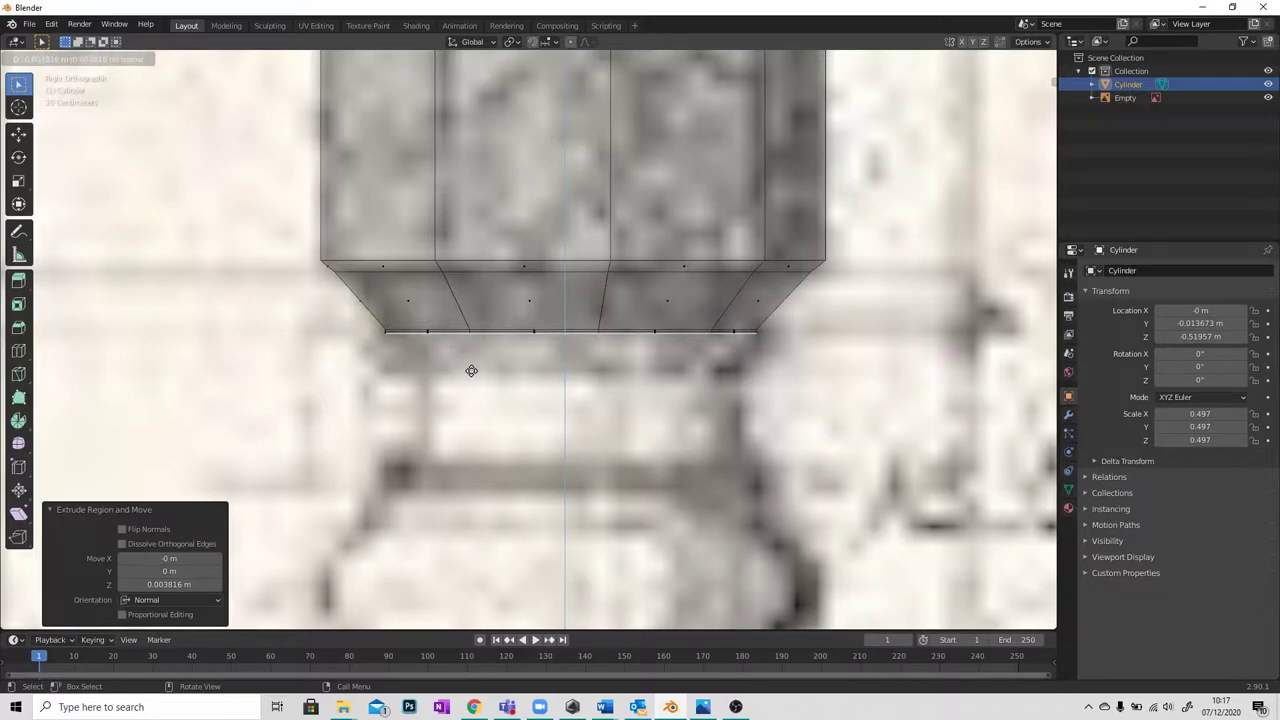
left_click(471, 371)
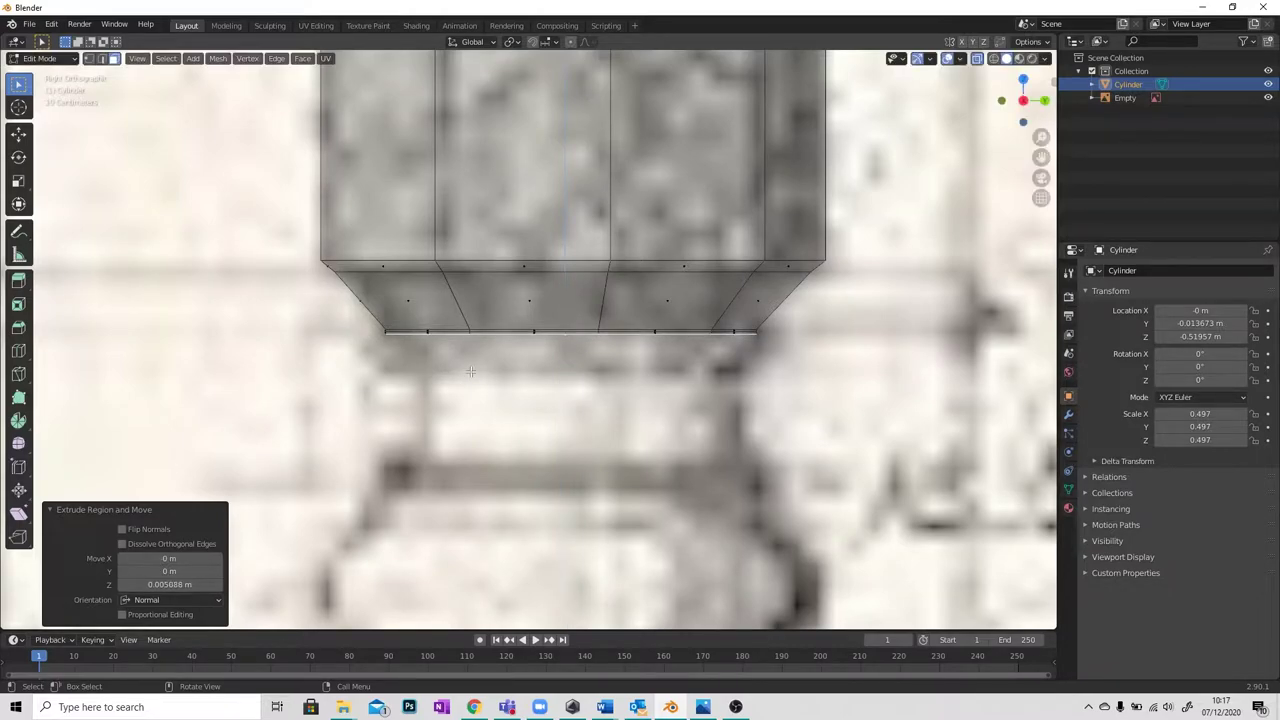
key("e")
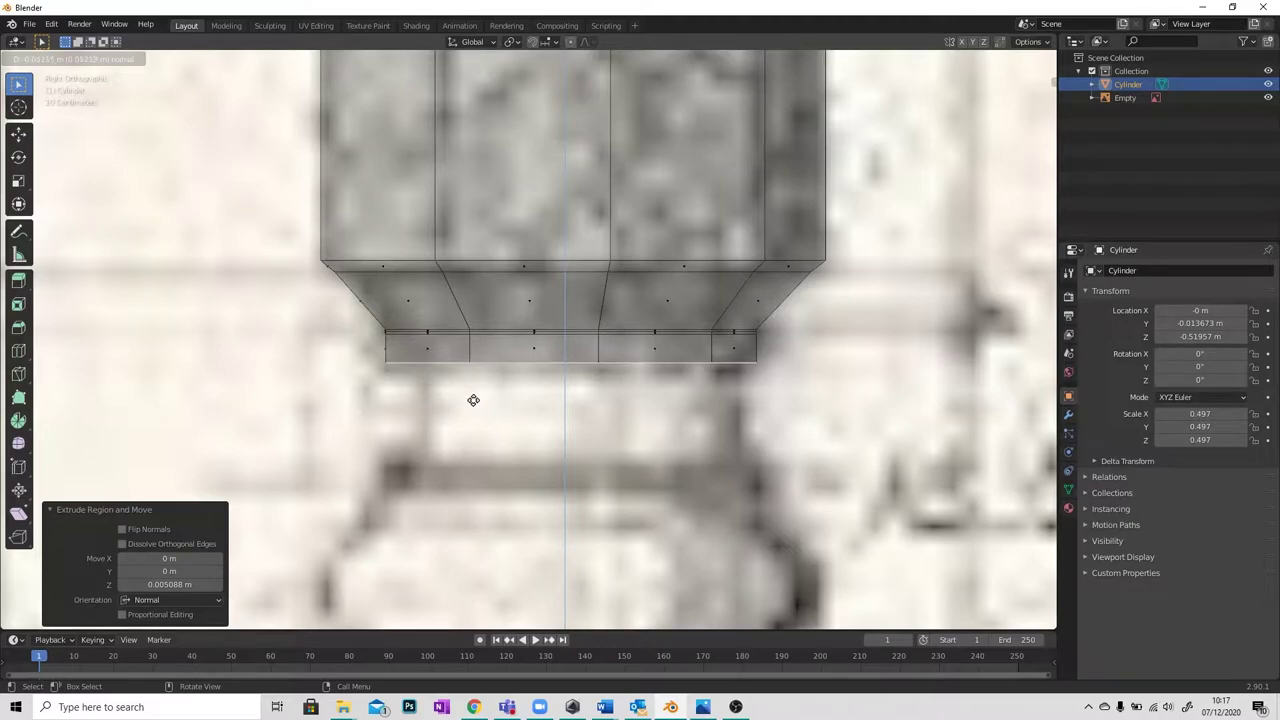
Set the new band's depth and widen the bottom ring slightly.
left_click(473, 399)
key("s")
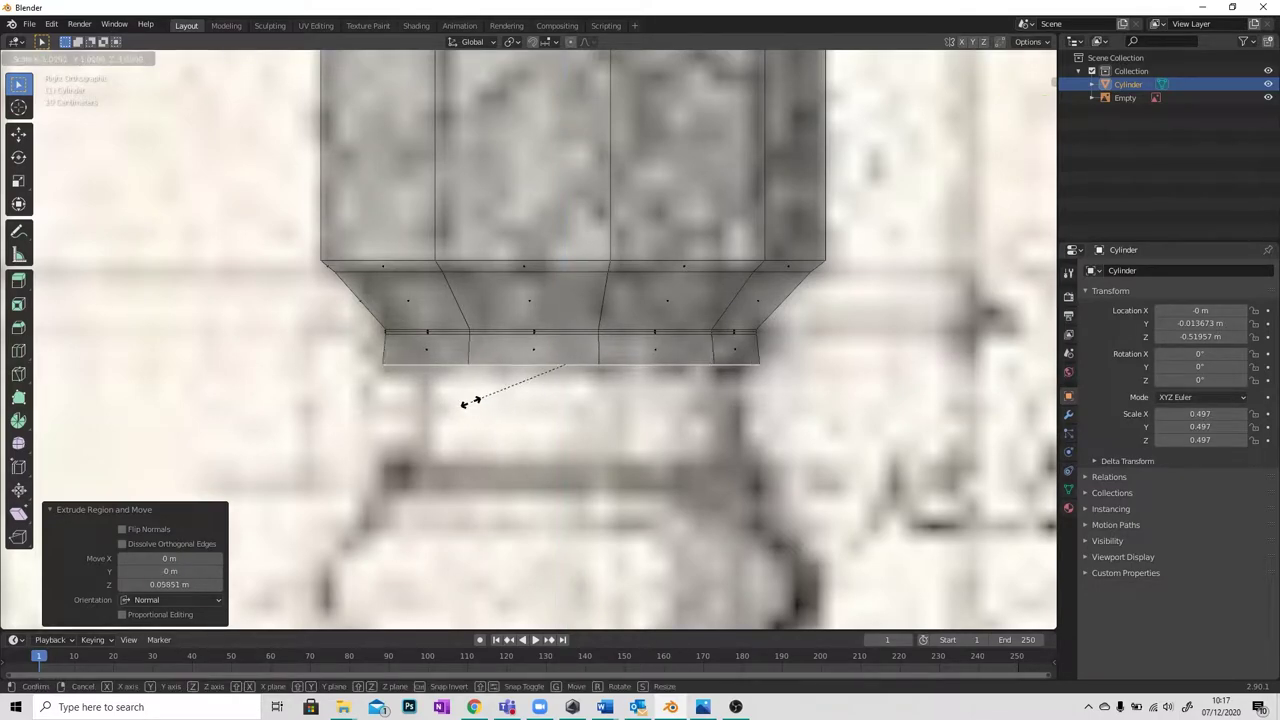
left_click(471, 402)
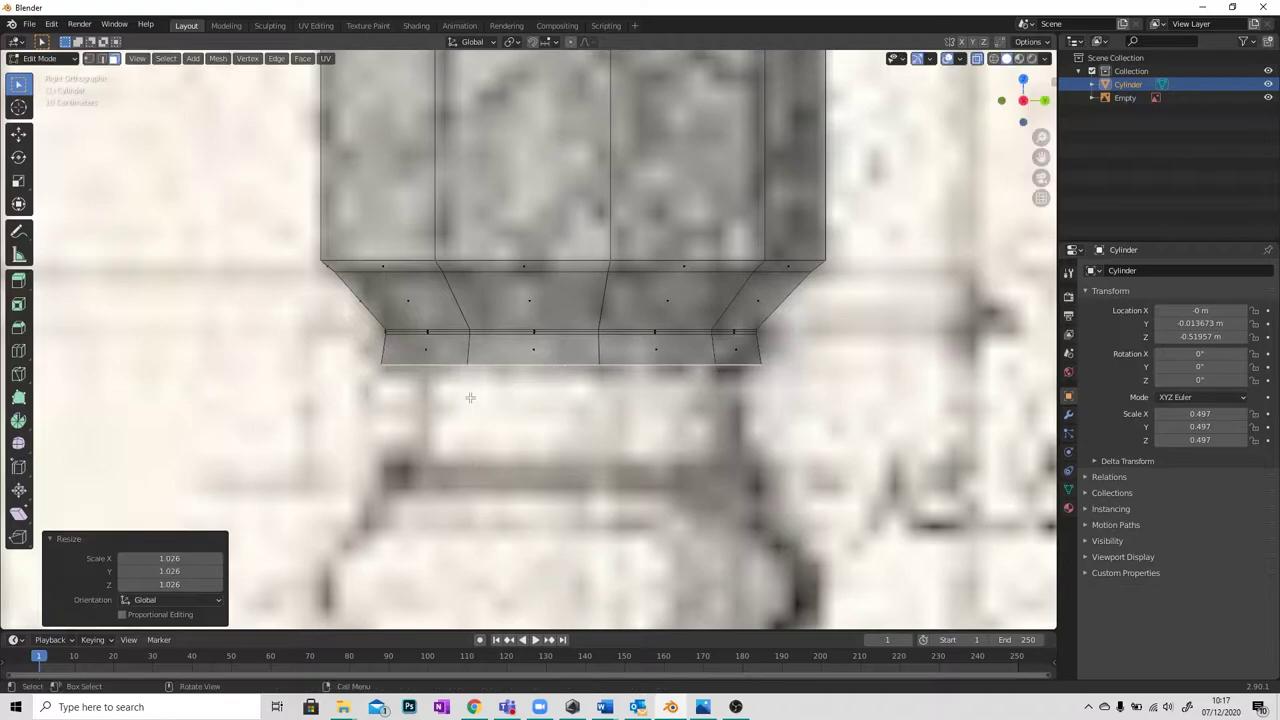
scroll(477, 386, "down", 4)
scroll(477, 386, "down", 2)
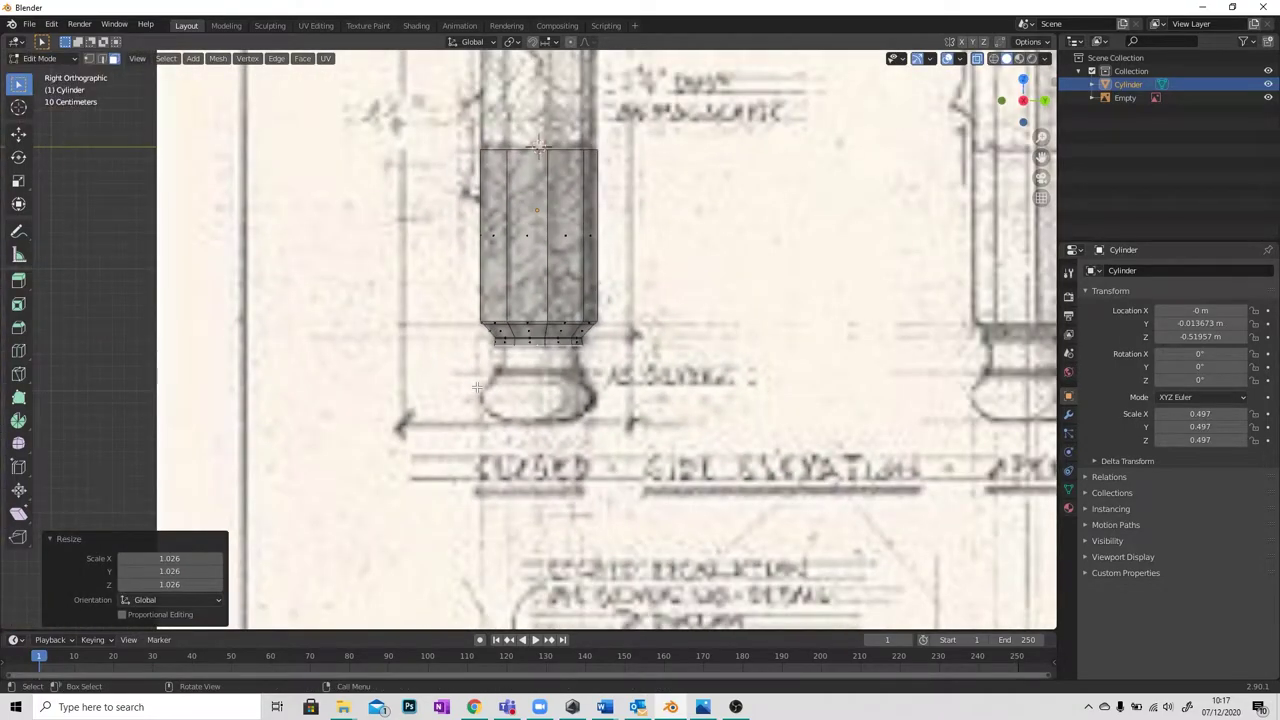
scroll(477, 386, "up", 6)
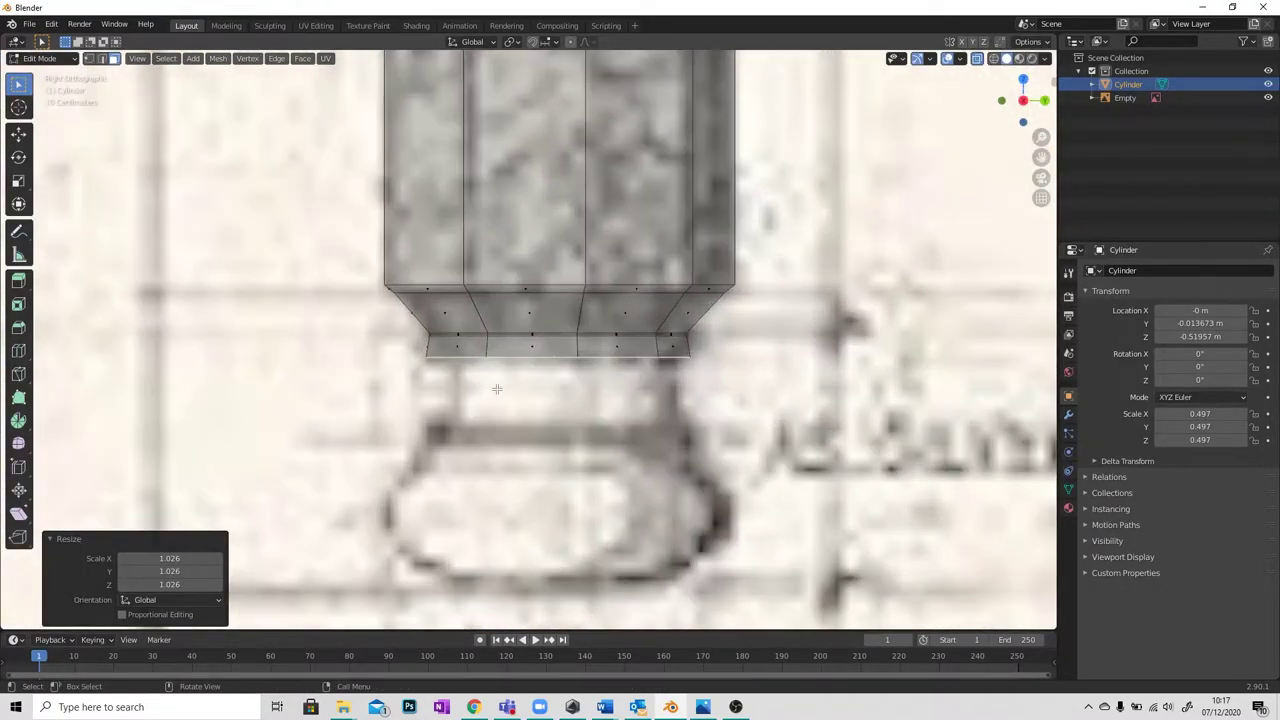
Extrude a slightly narrower ring, a longer band below it, and a slightly widened thin ring.
key("g")
key("z")
key("Escape")
key("e")
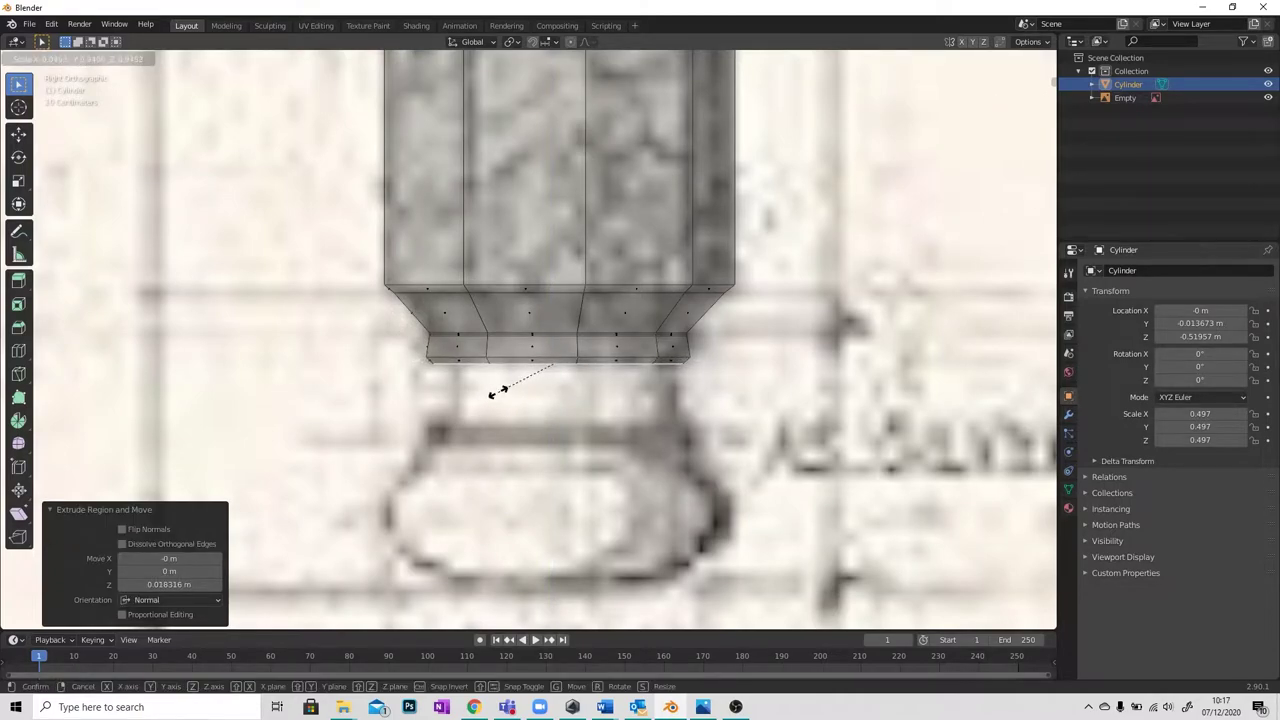
left_click(497, 391)
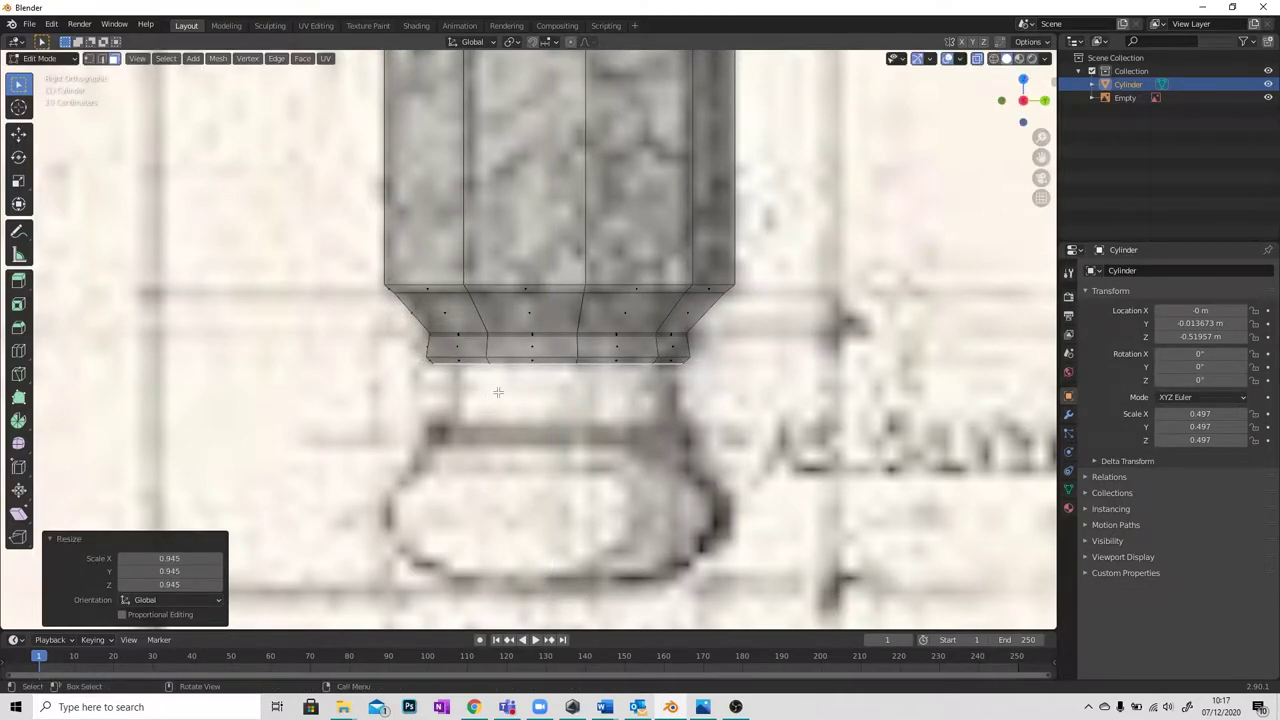
left_click(497, 455)
key("e")
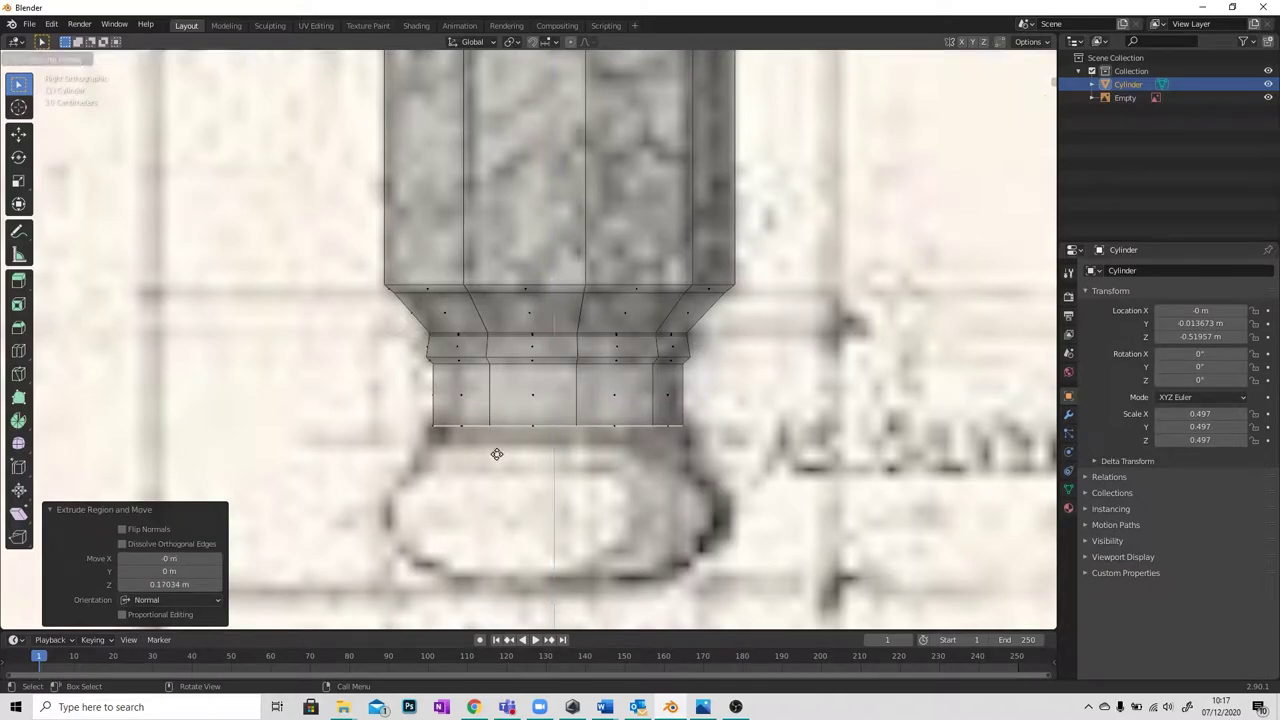
left_click(497, 455)
key("s")
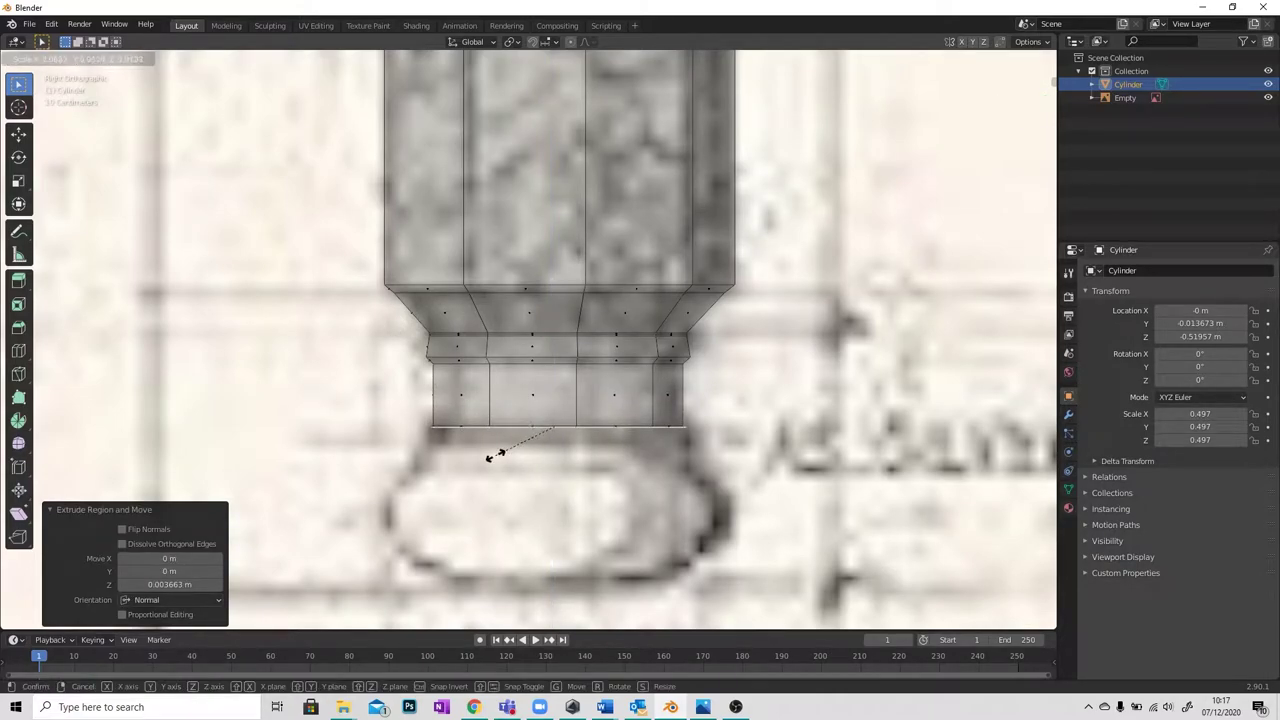
left_click(495, 456)
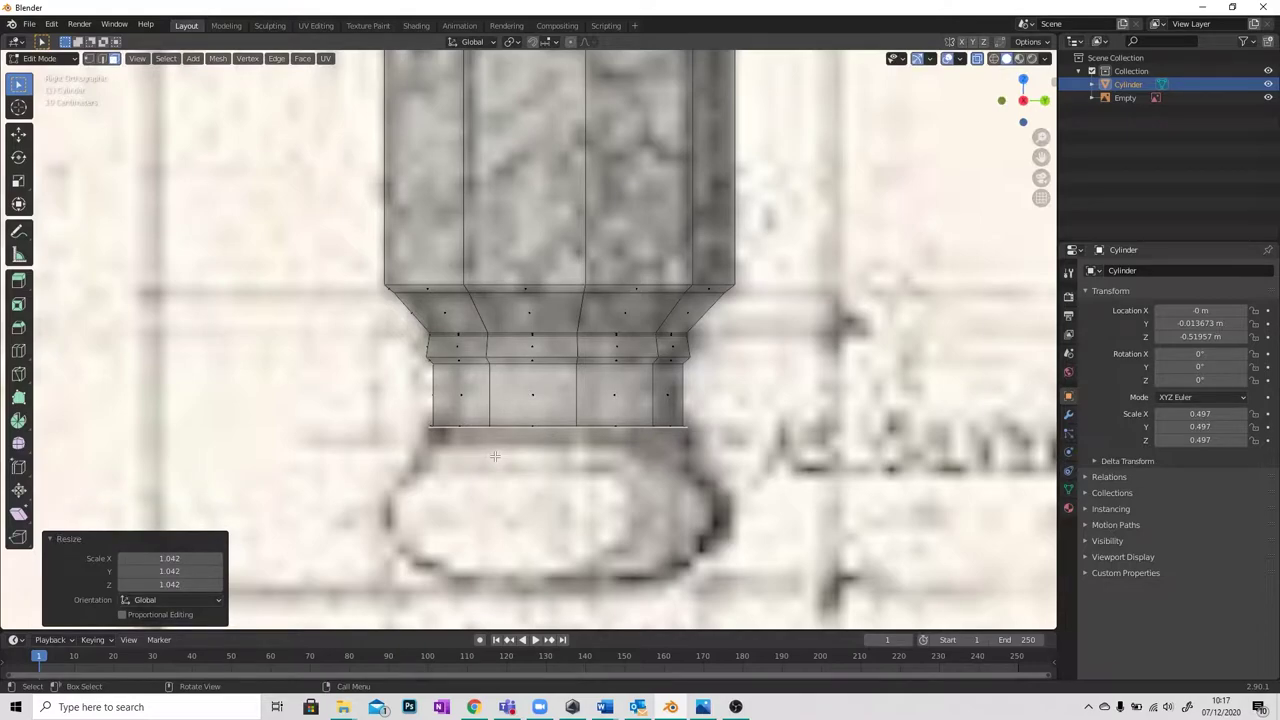
Add another slightly widened thin band, then extrude and flare the bottom ring outward to 1.238.
key("e")
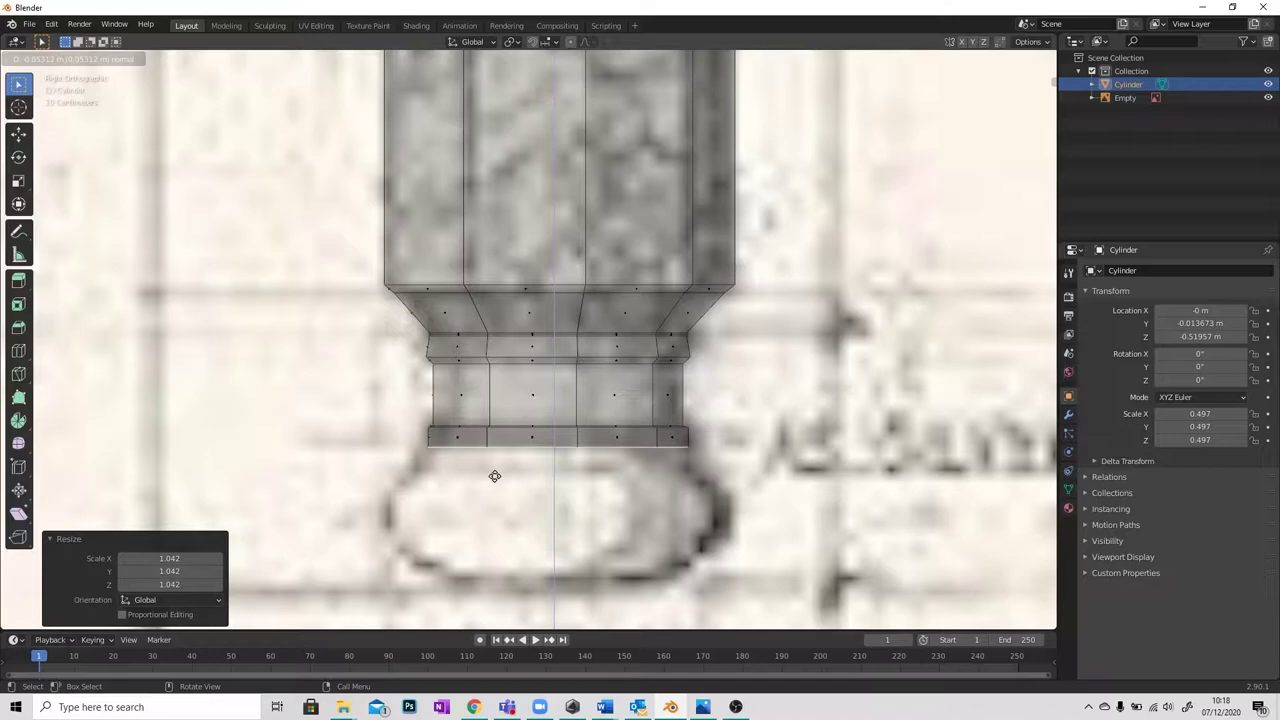
left_click(495, 475)
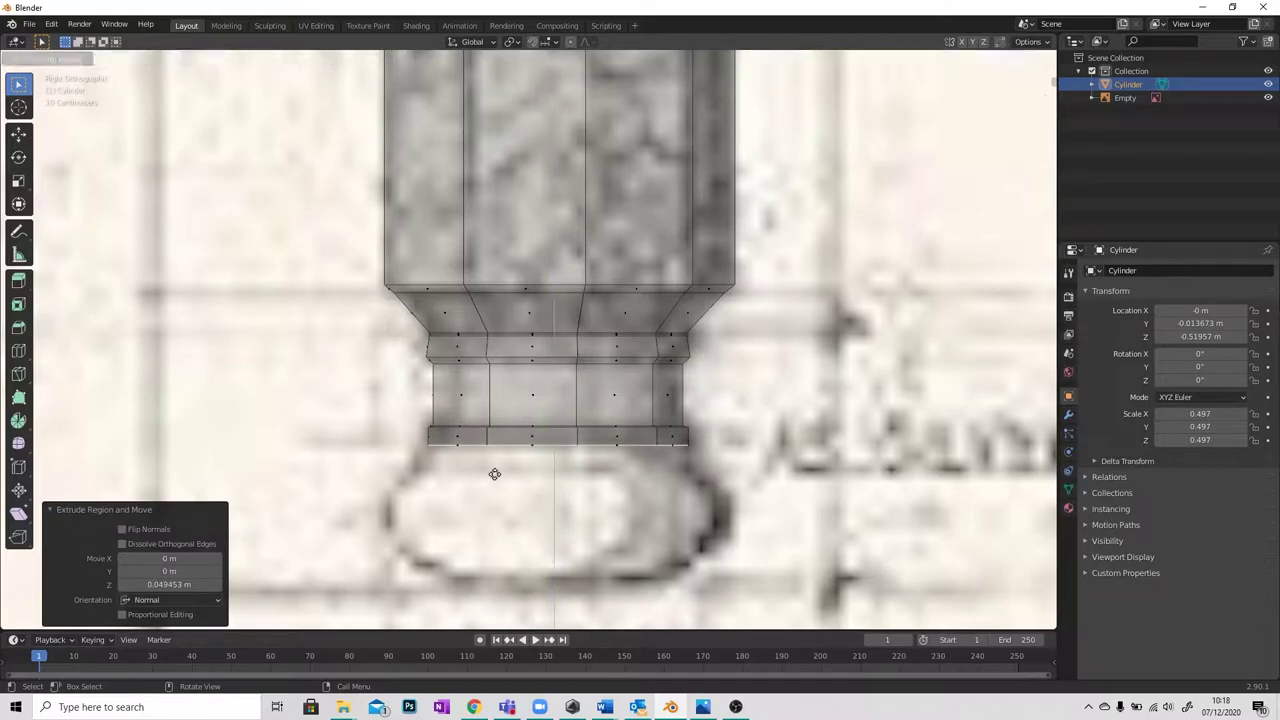
key("s")
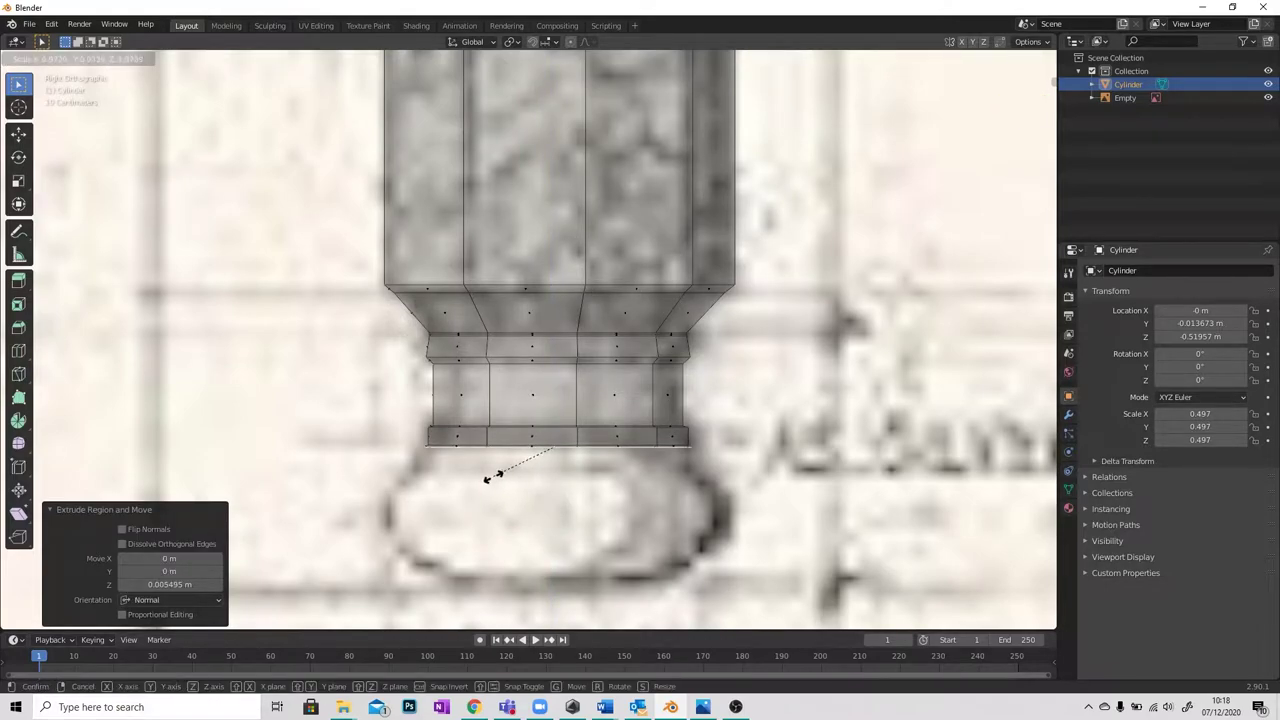
left_click(493, 477)
key("e")
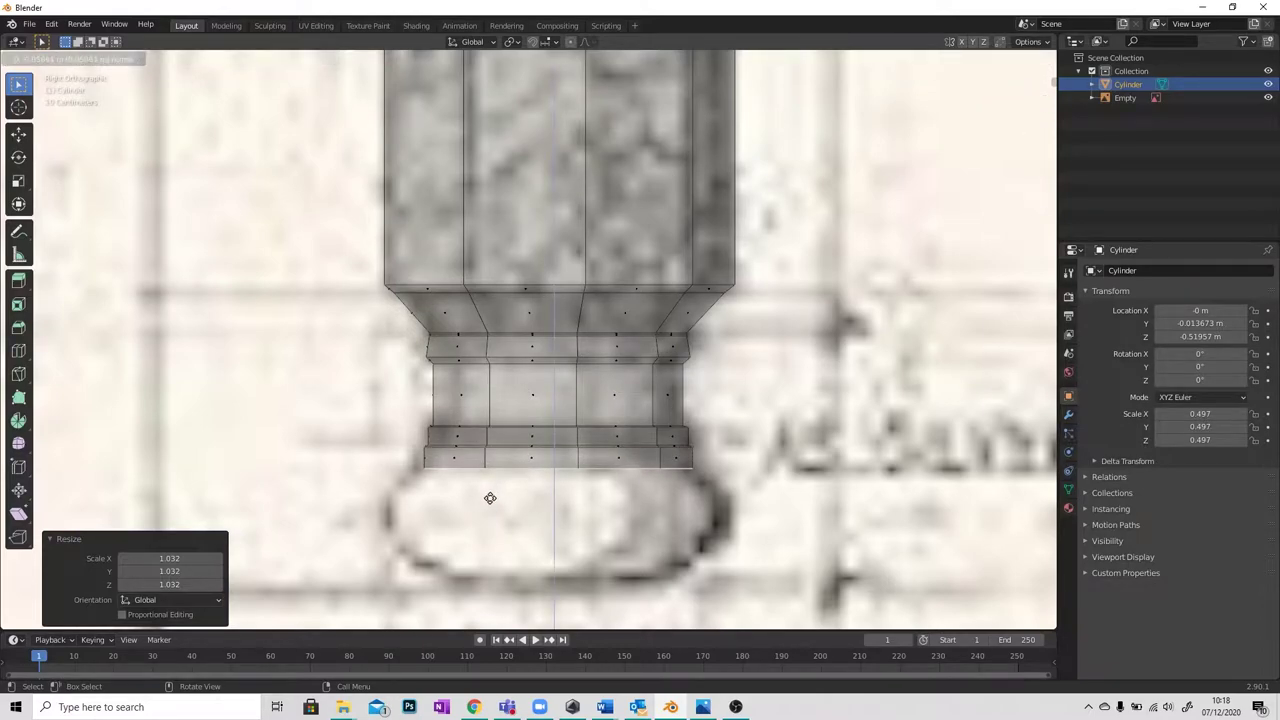
key("e")
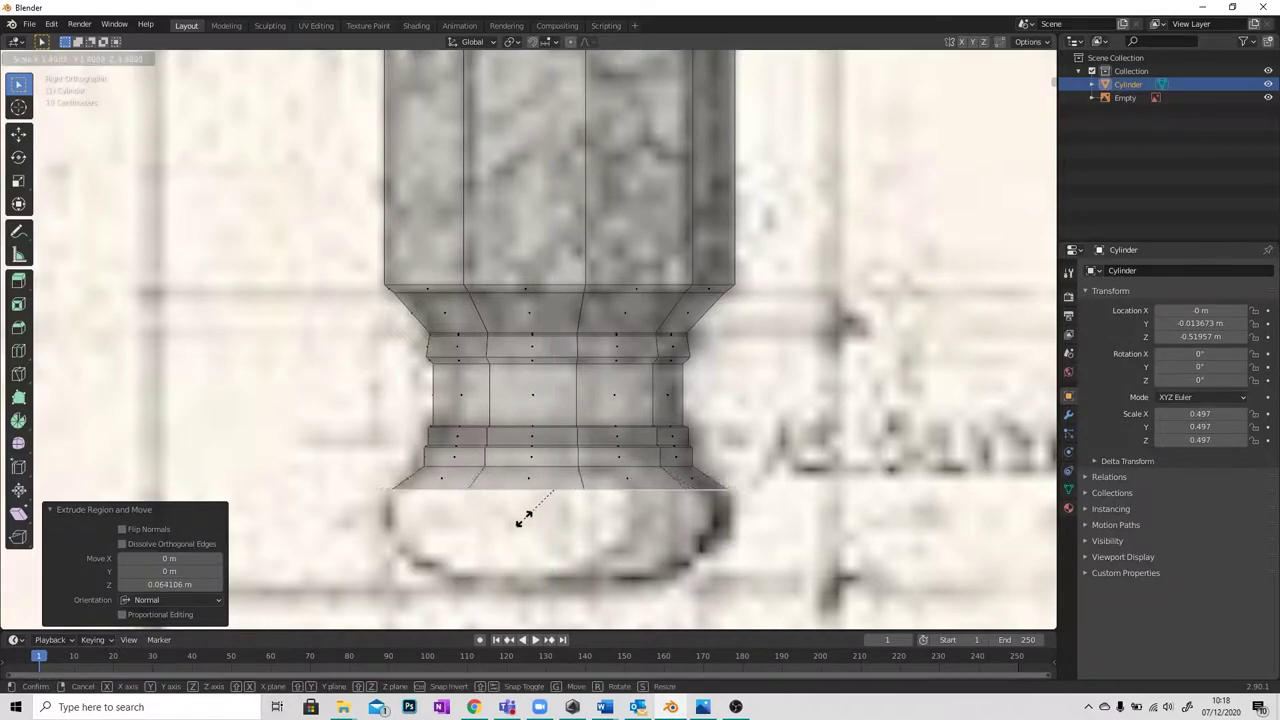
left_click(524, 518)
key("e")
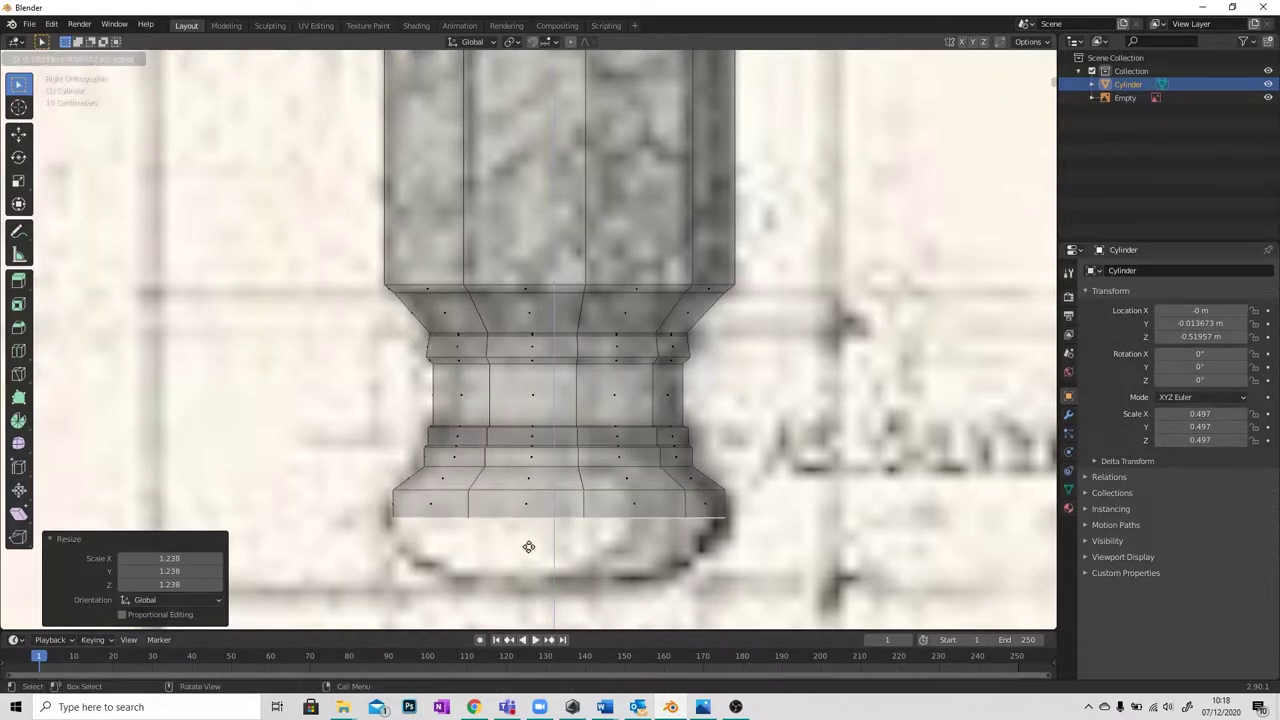
left_click(532, 565)
Extrude further rings that widen then narrow, shrinking the last to 0.511 for a rounded foot.
key("s")
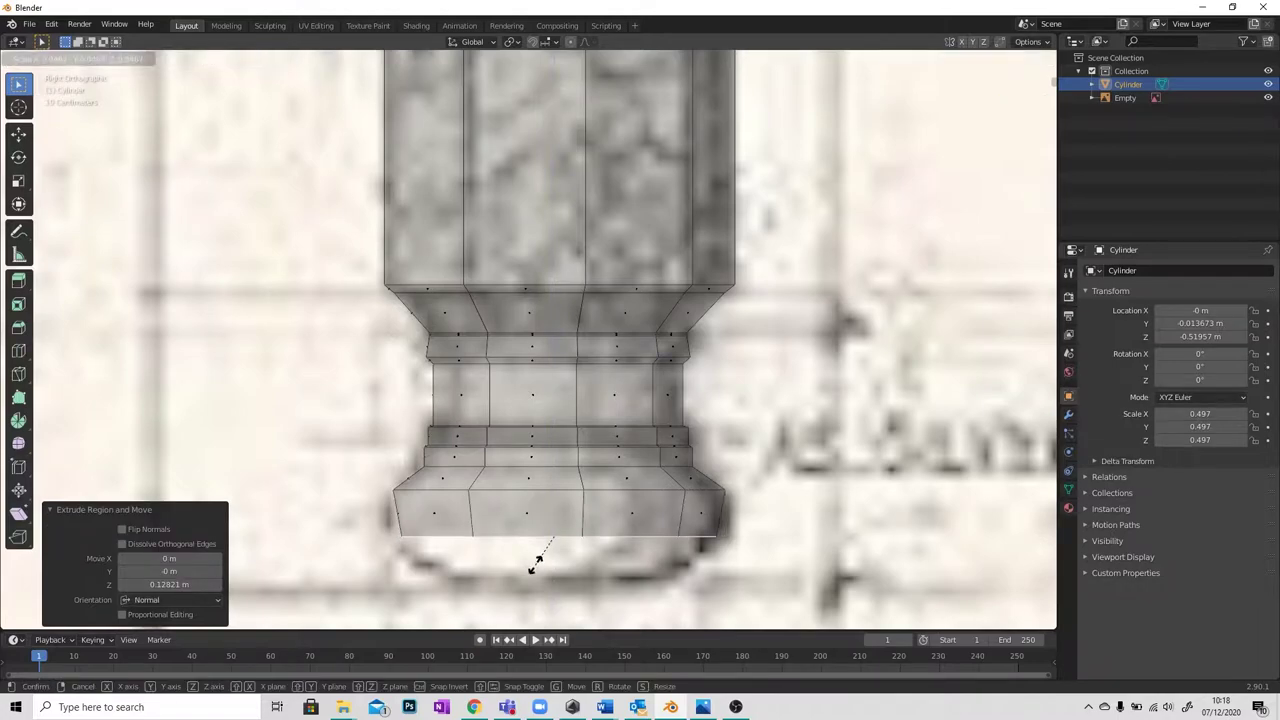
left_click(532, 565)
key("e")
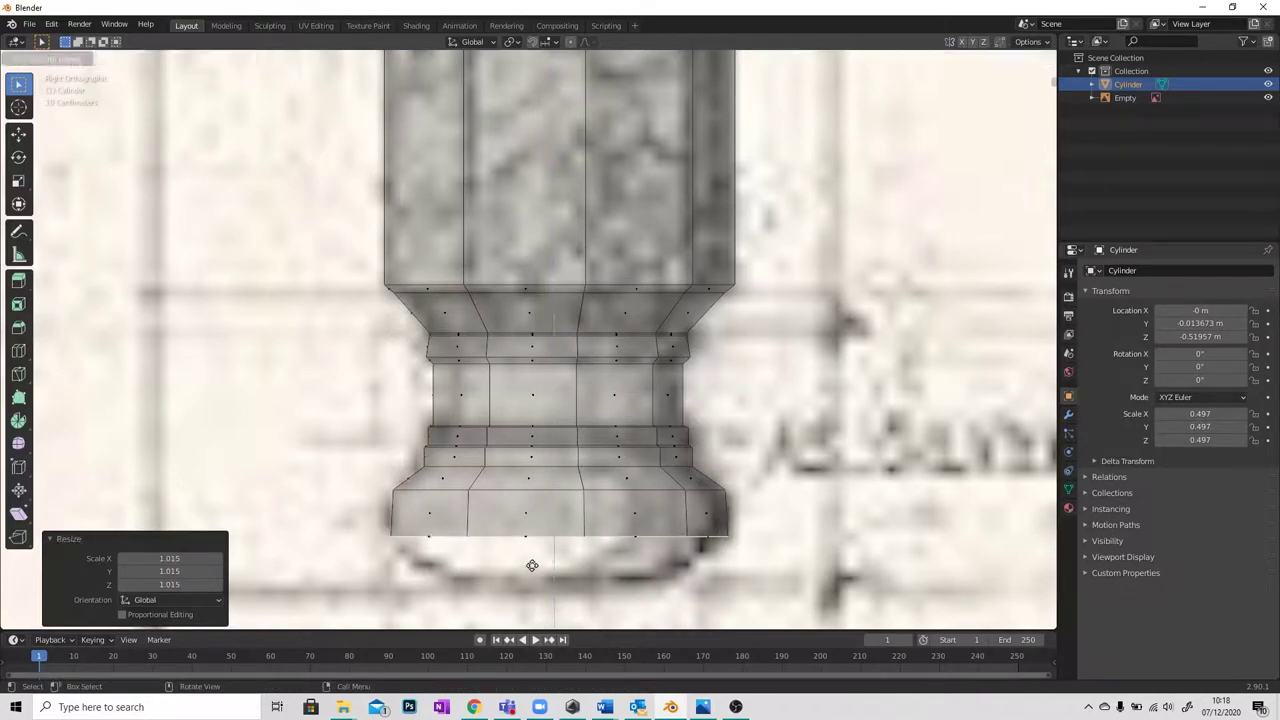
left_click(540, 603)
key("s")
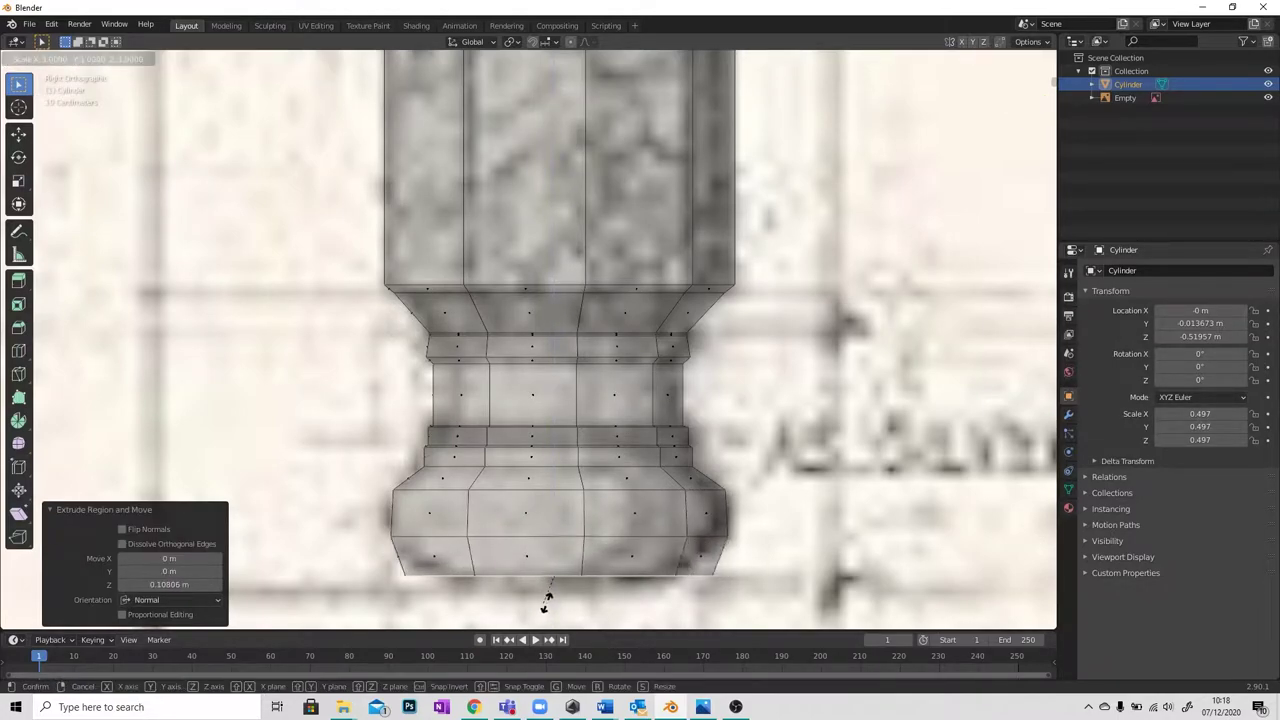
left_click(548, 602)
key("e")
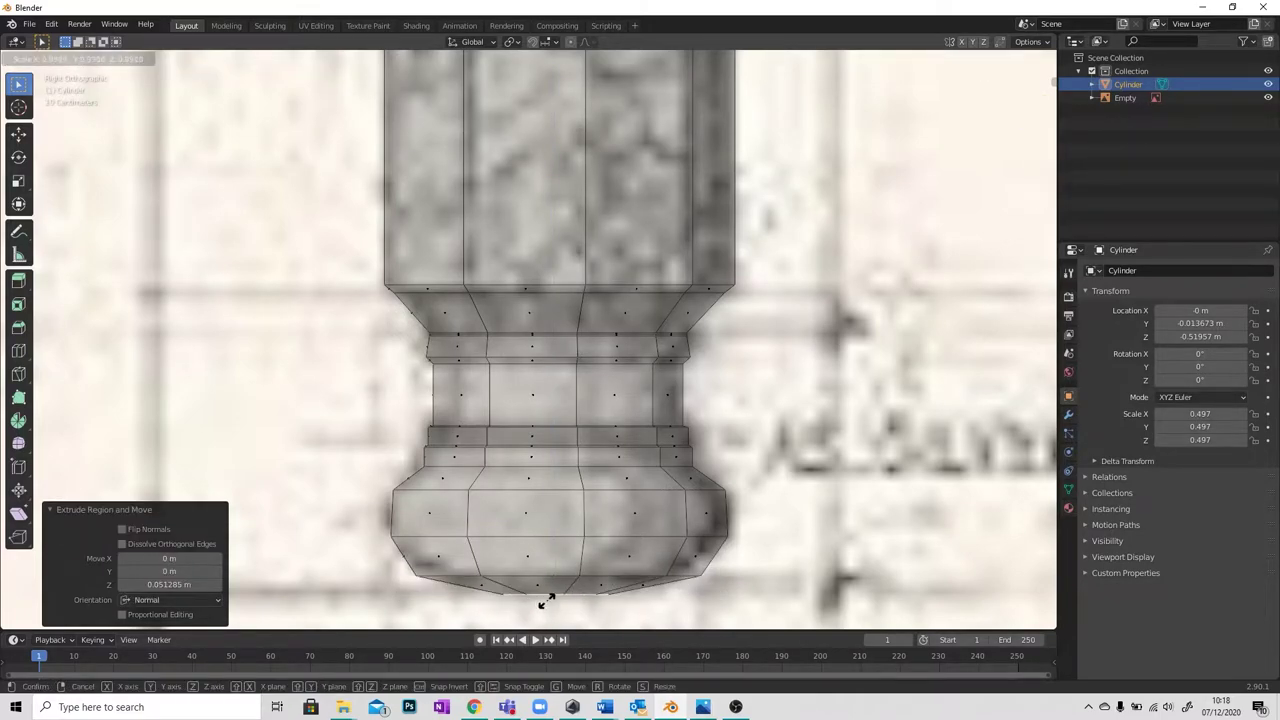
left_click(543, 601)
Turn off X-ray and inspect the solid handle's collar rings and flared foot from several angles.
scroll(517, 545, "down", 6)
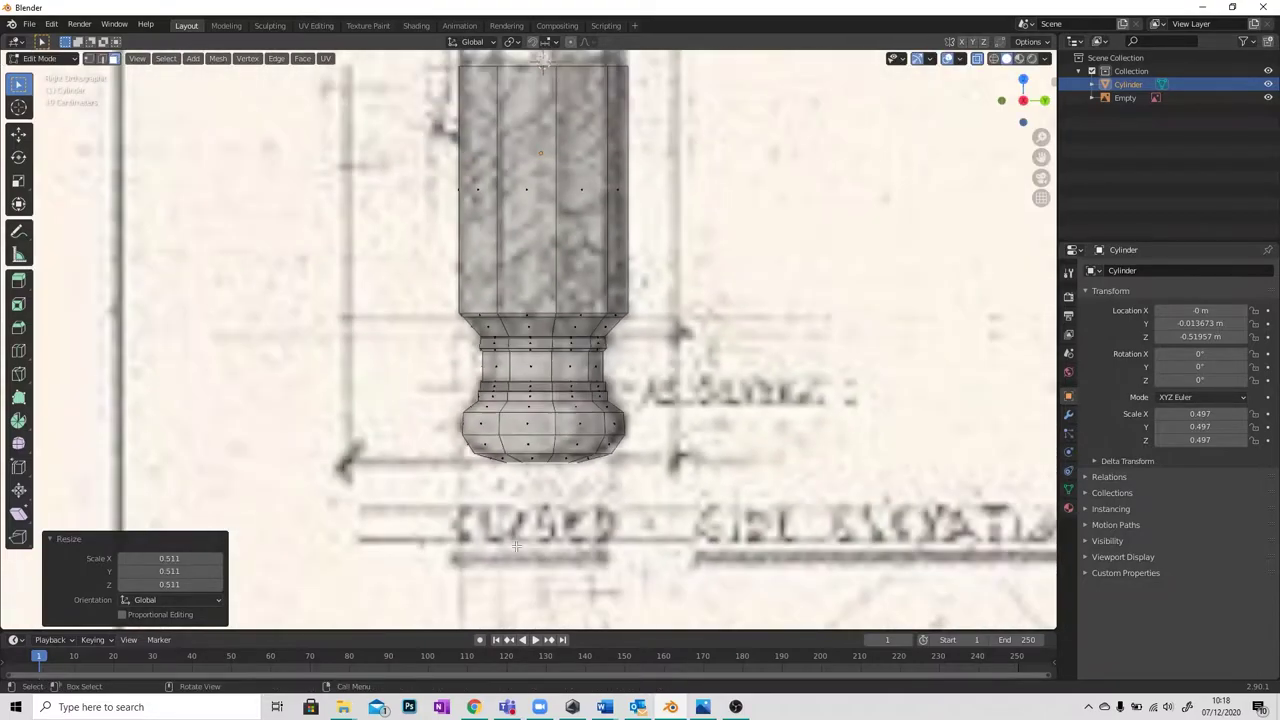
scroll(531, 482, "down", 2)
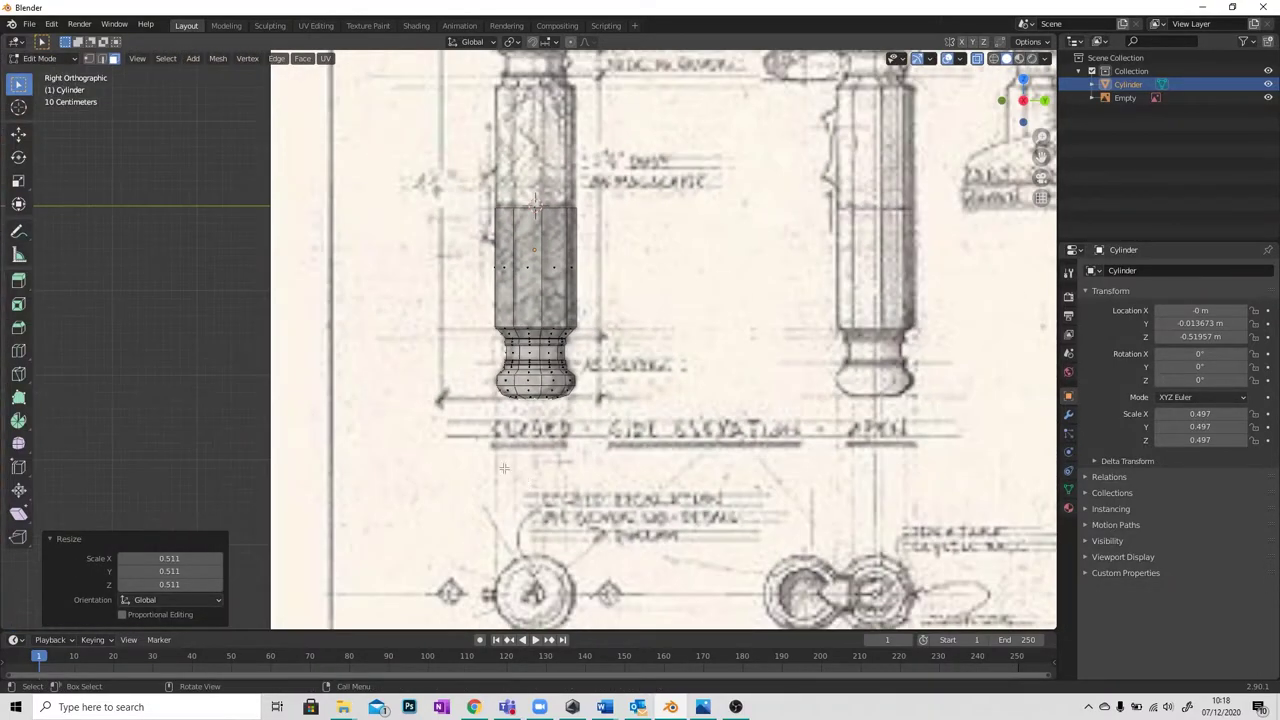
scroll(520, 440, "up", 2, "shift")
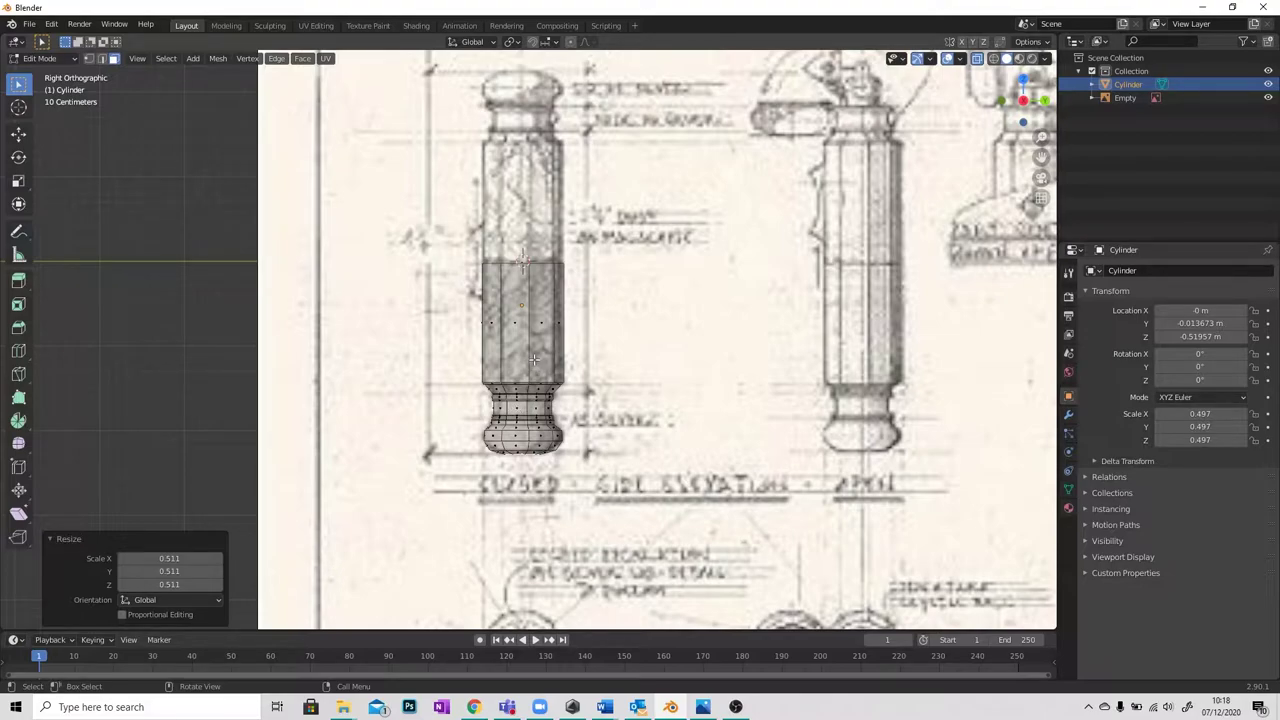
middle_click_drag(620, 369, 644, 385)
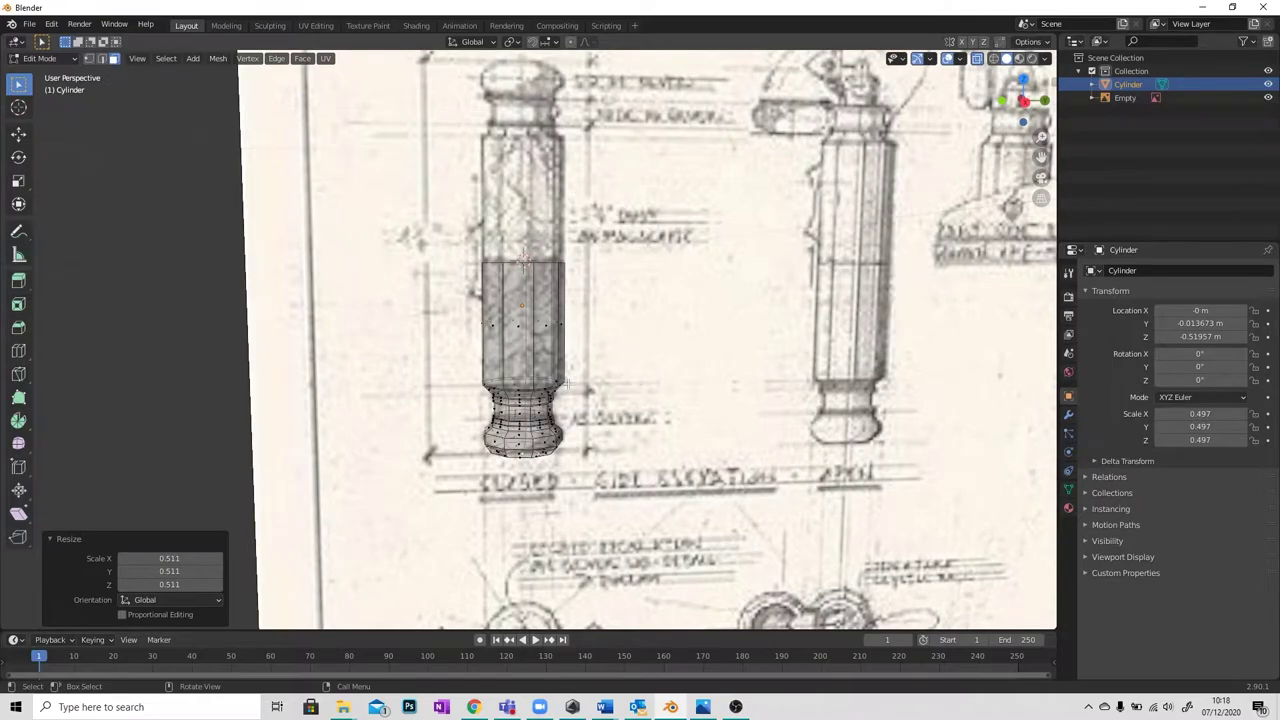
scroll(566, 383, "up", 4)
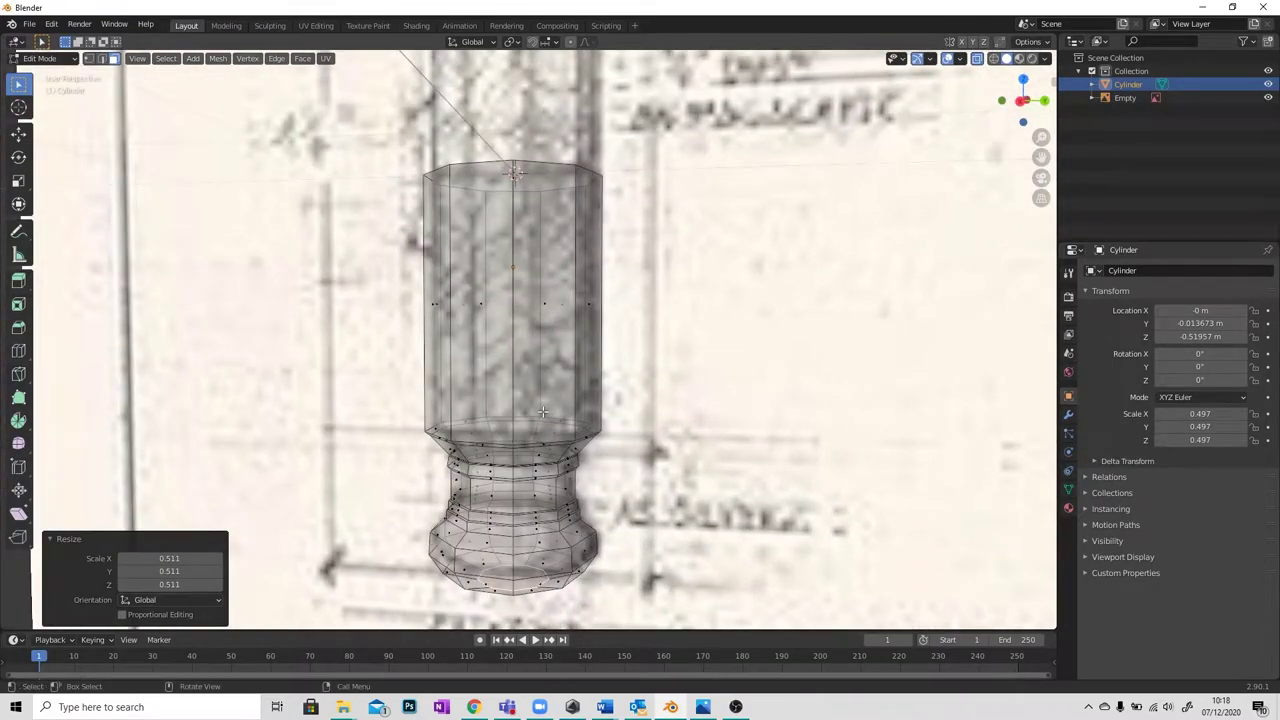
middle_click_drag(542, 411, 543, 375)
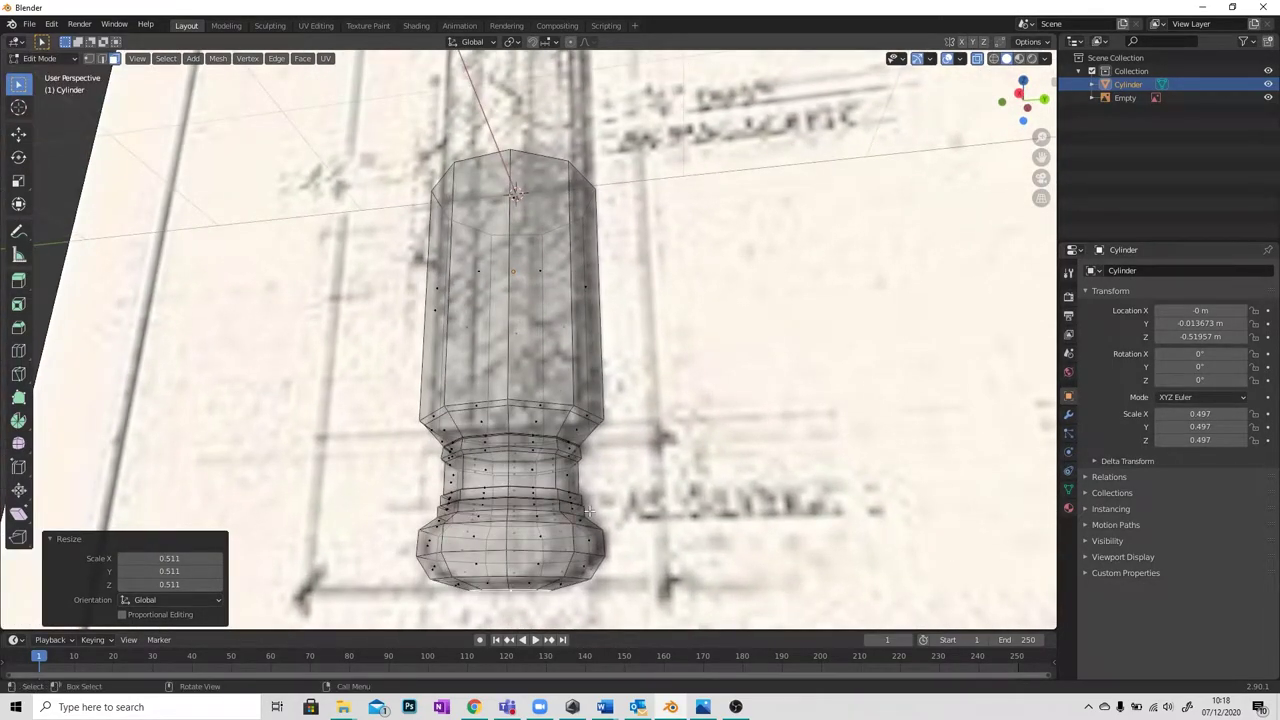
middle_click_drag(590, 511, 566, 443)
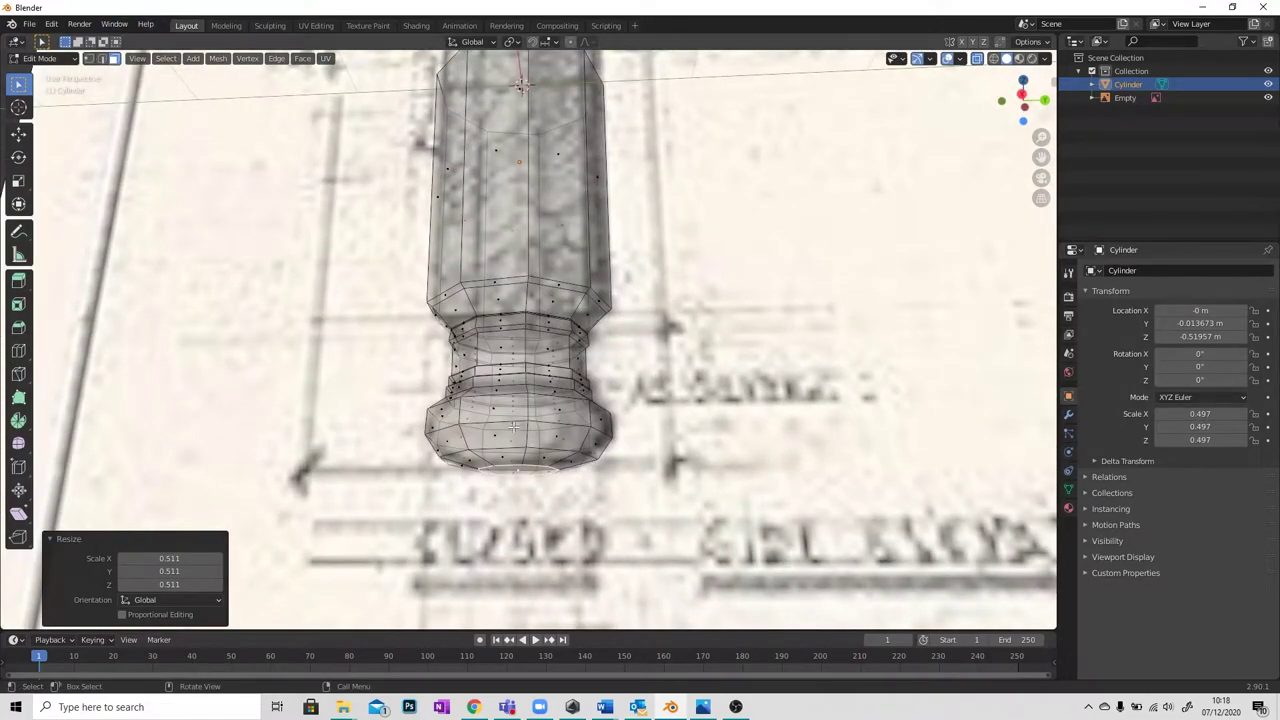
middle_click_drag(545, 397, 585, 380)
left_click(976, 58)
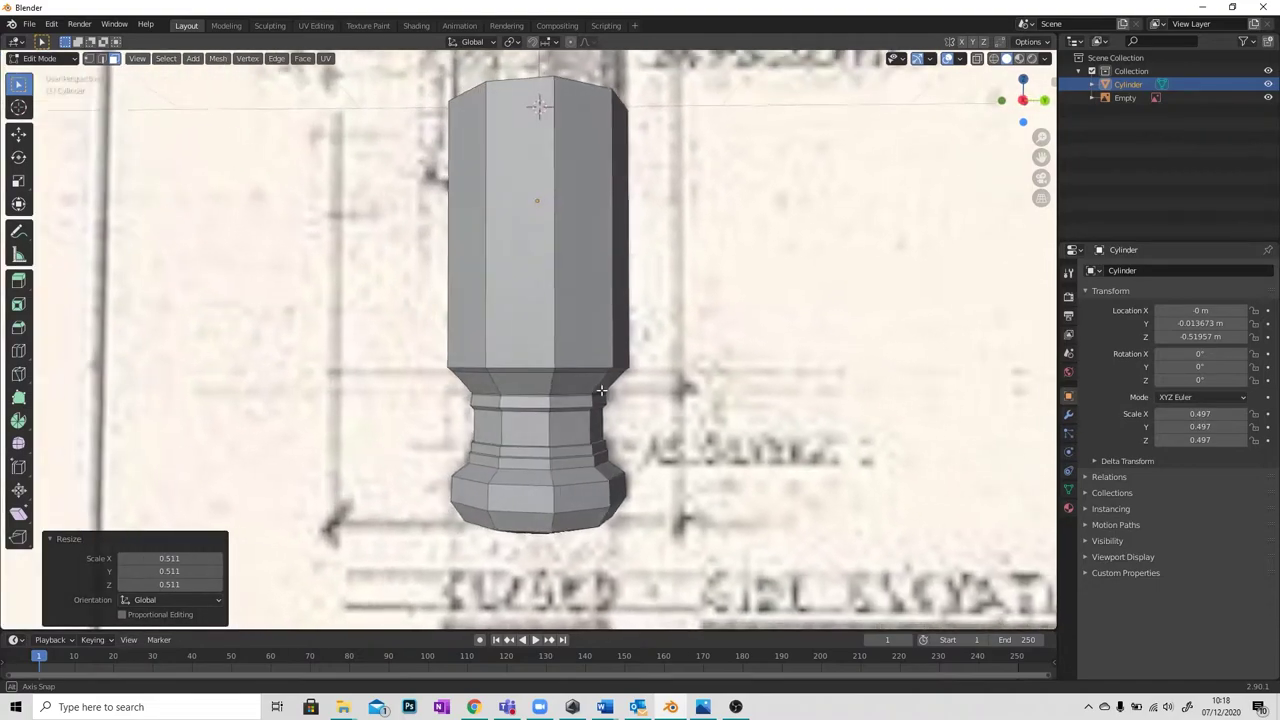
scroll(590, 380, "down", 3)
scroll(590, 374, "down", 2)
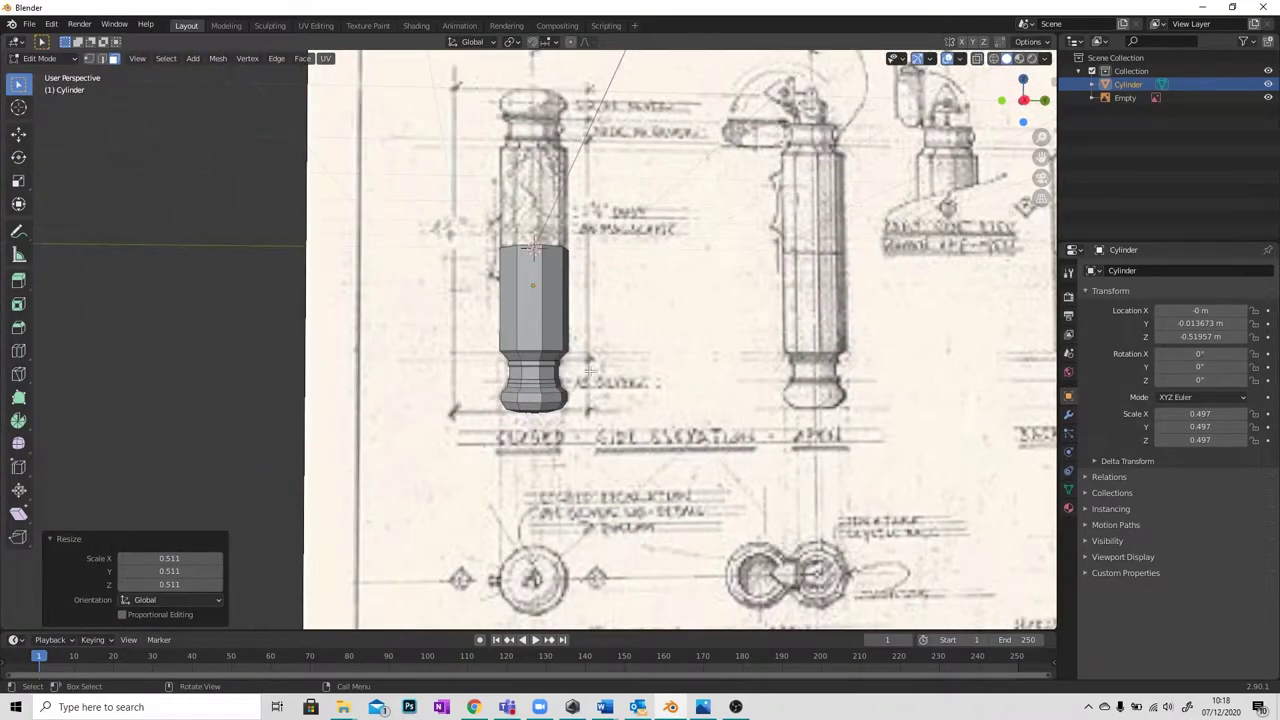
scroll(590, 372, "up", 8)
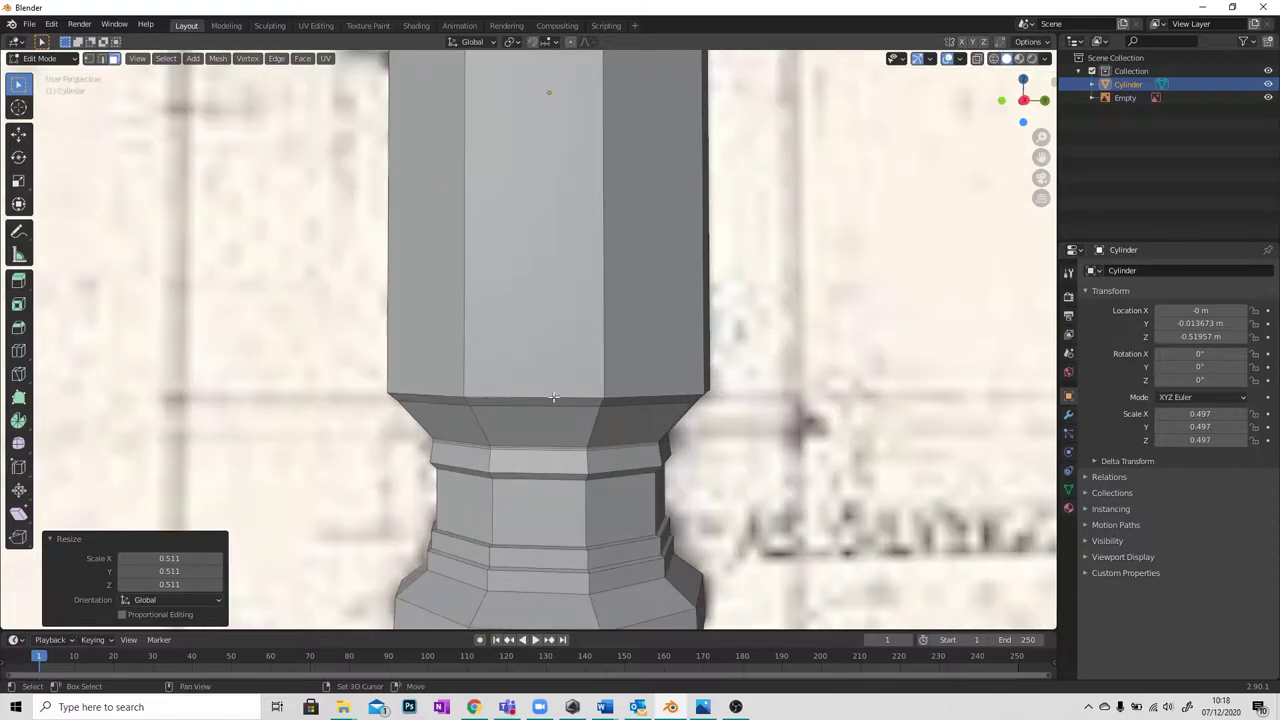
Turn X-ray back on, switch to a straight side view, and enable edge select mode.
left_click(977, 58)
scroll(975, 84, "up", 4)
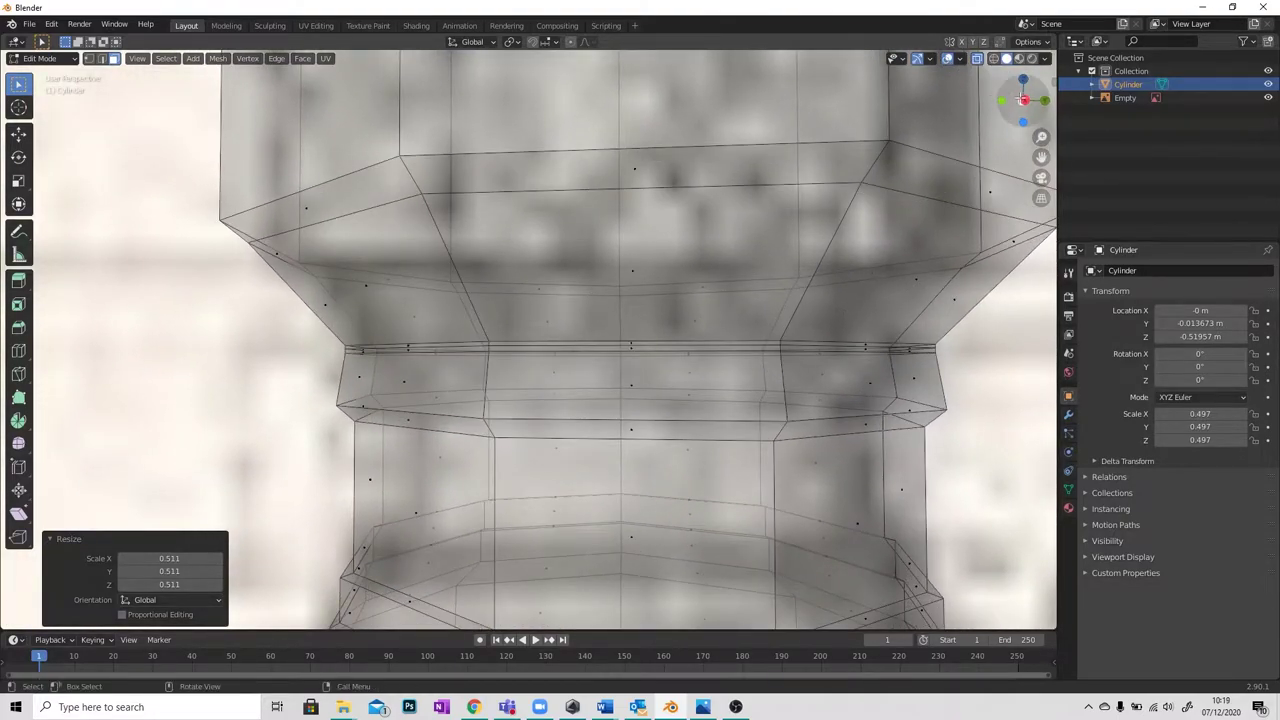
left_click(1004, 100)
left_click(1040, 100)
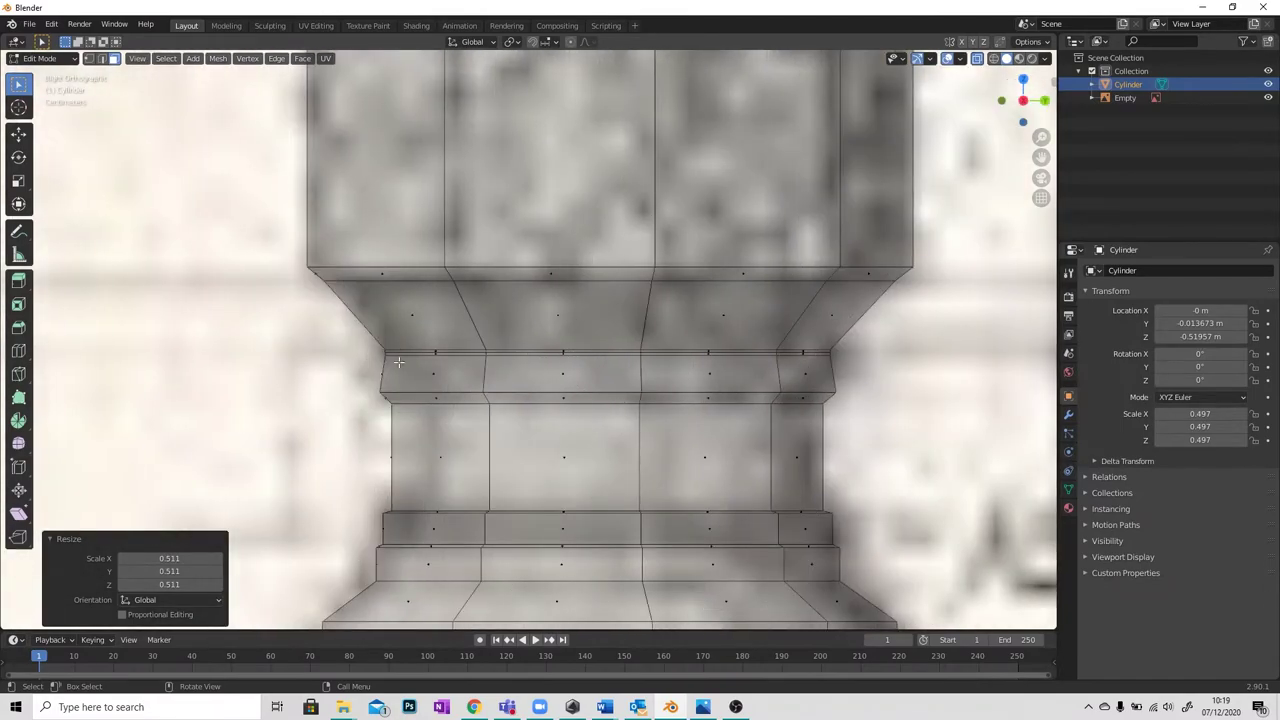
left_click(101, 58)
Select the edge loop beneath the flare and scale it inward to 0.905.
left_click(499, 352)
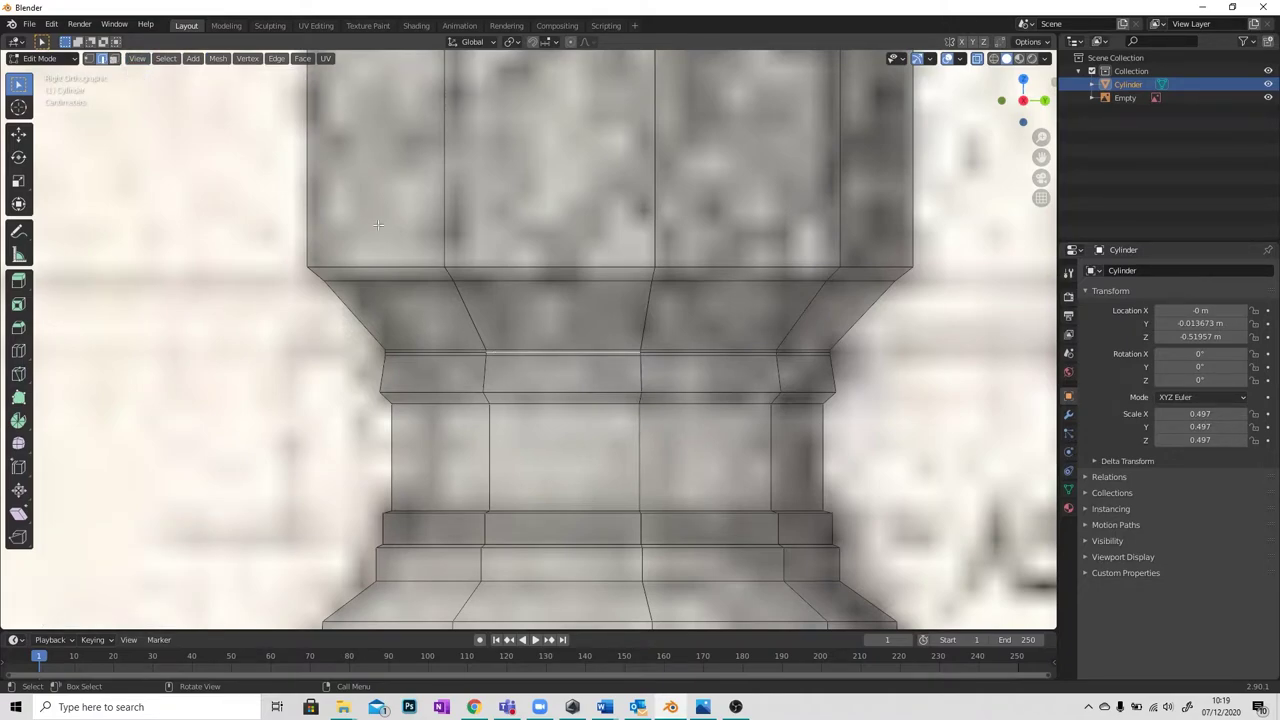
key("alt")
left_click(633, 352, "alt")
middle_click_drag(470, 384, 720, 370)
scroll(720, 370, "up", 4)
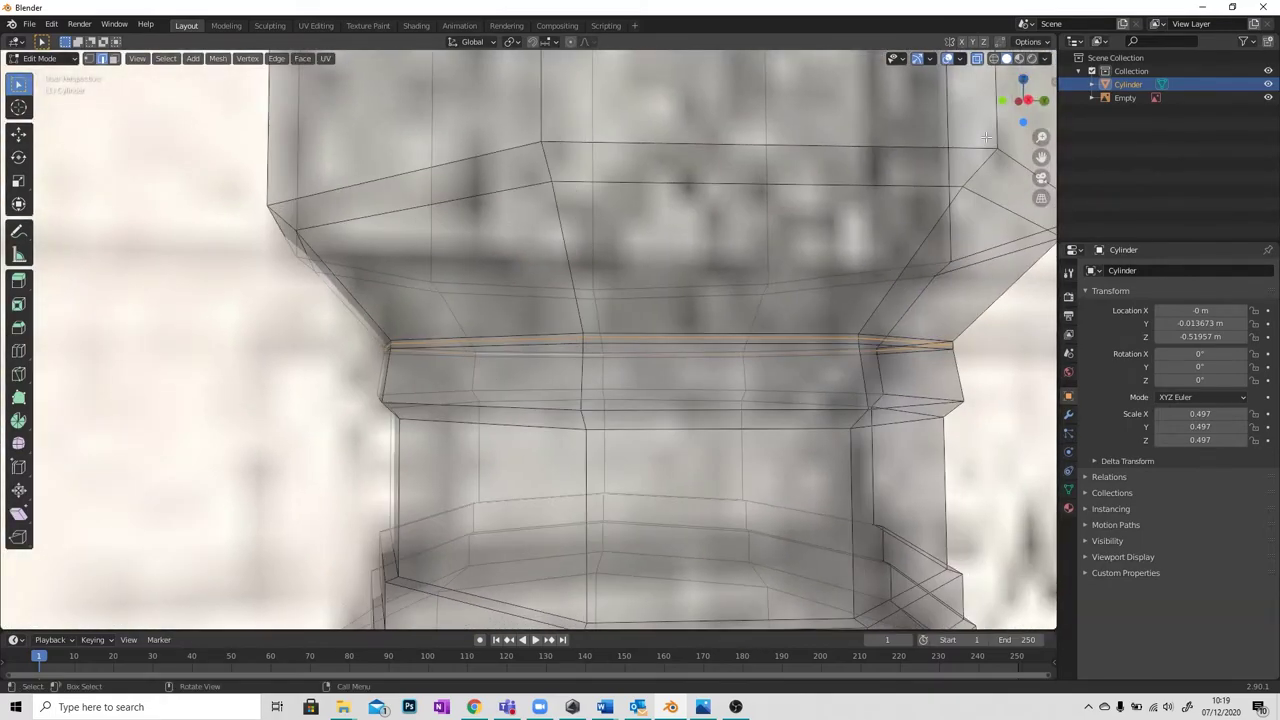
left_click(1029, 101)
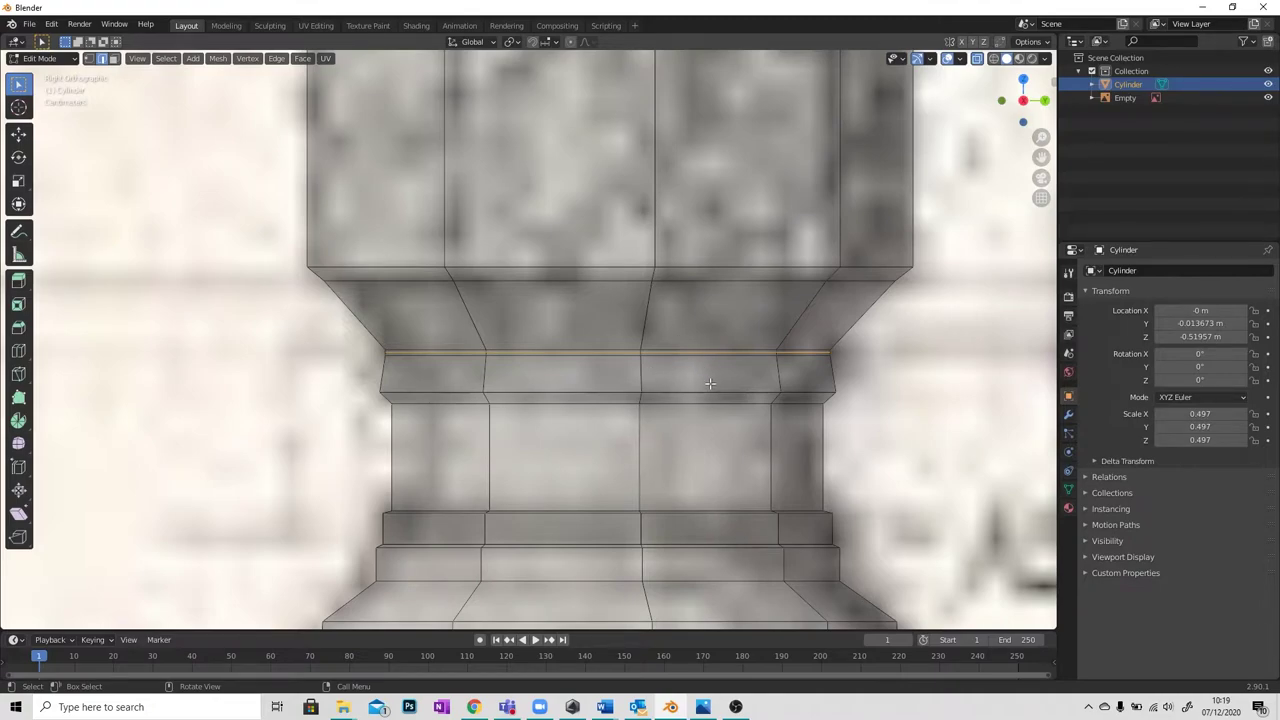
key("s")
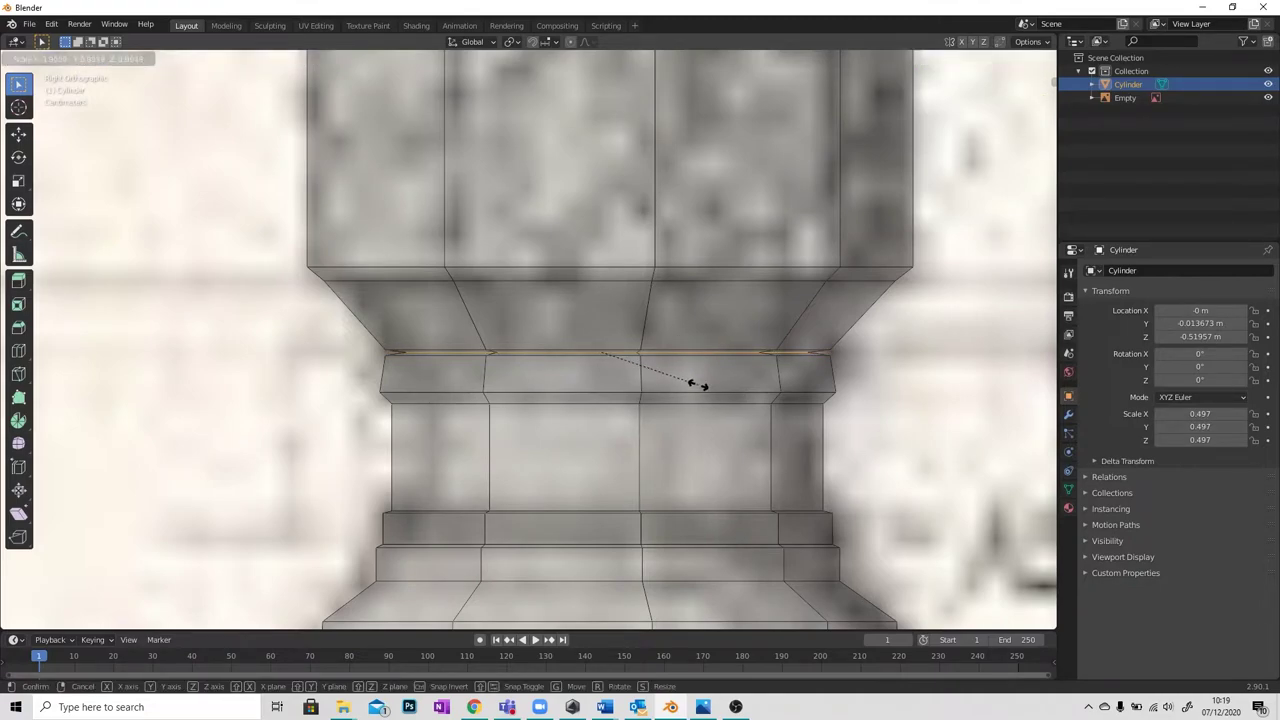
left_click(697, 385)
scroll(466, 358, "down", 5)
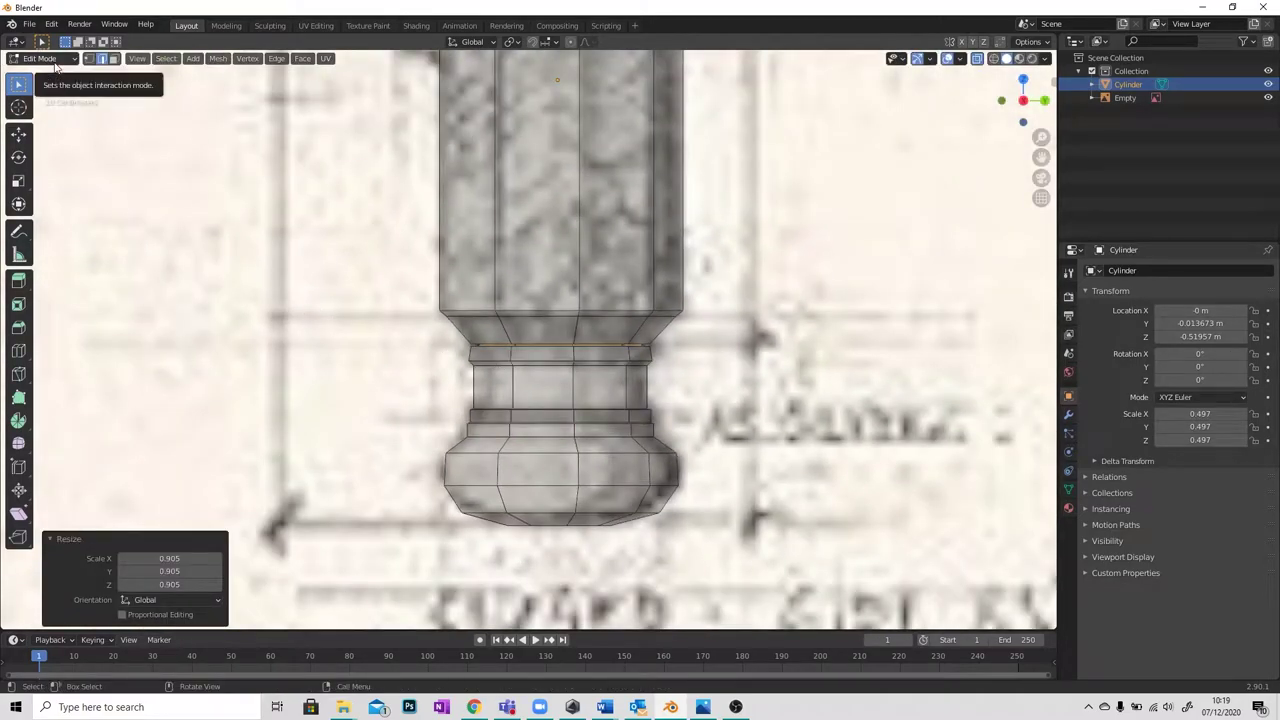
Switch back to Object Mode and view the handle in perspective.
left_click(45, 58)
left_click(50, 72)
scroll(500, 347, "down", 2)
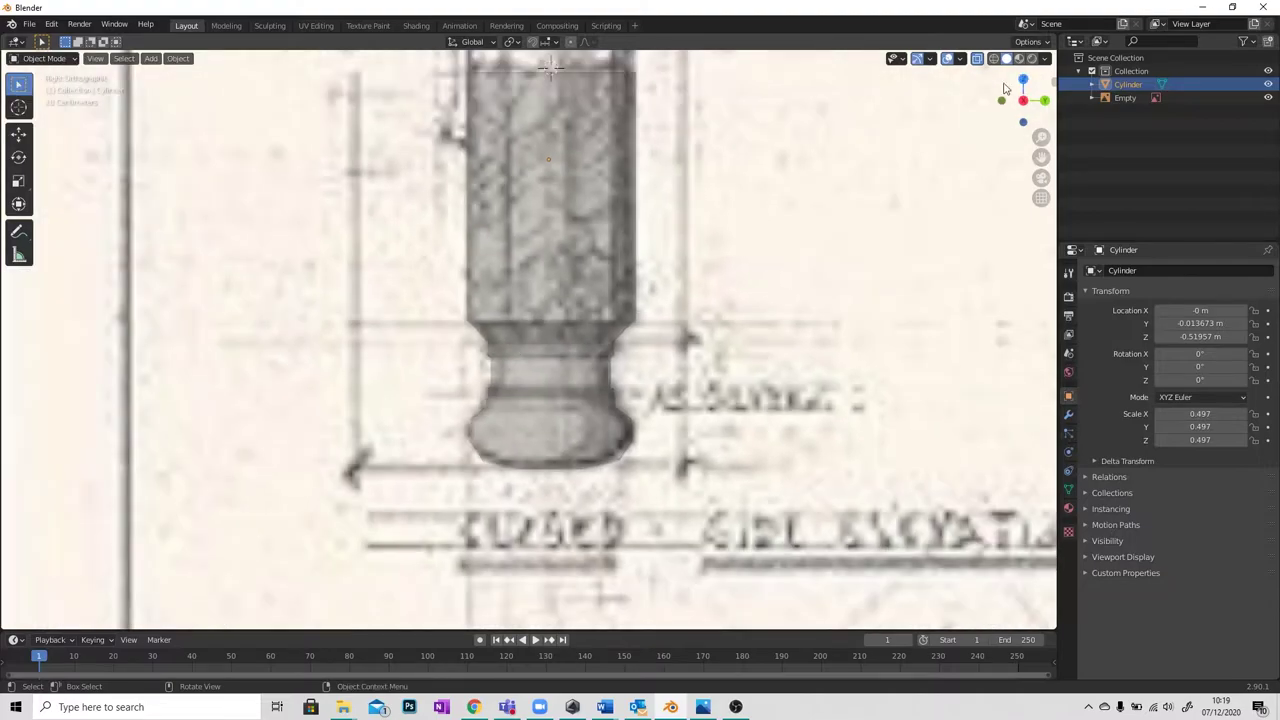
middle_click_drag(400, 372, 514, 369)
scroll(514, 369, "down", 5)
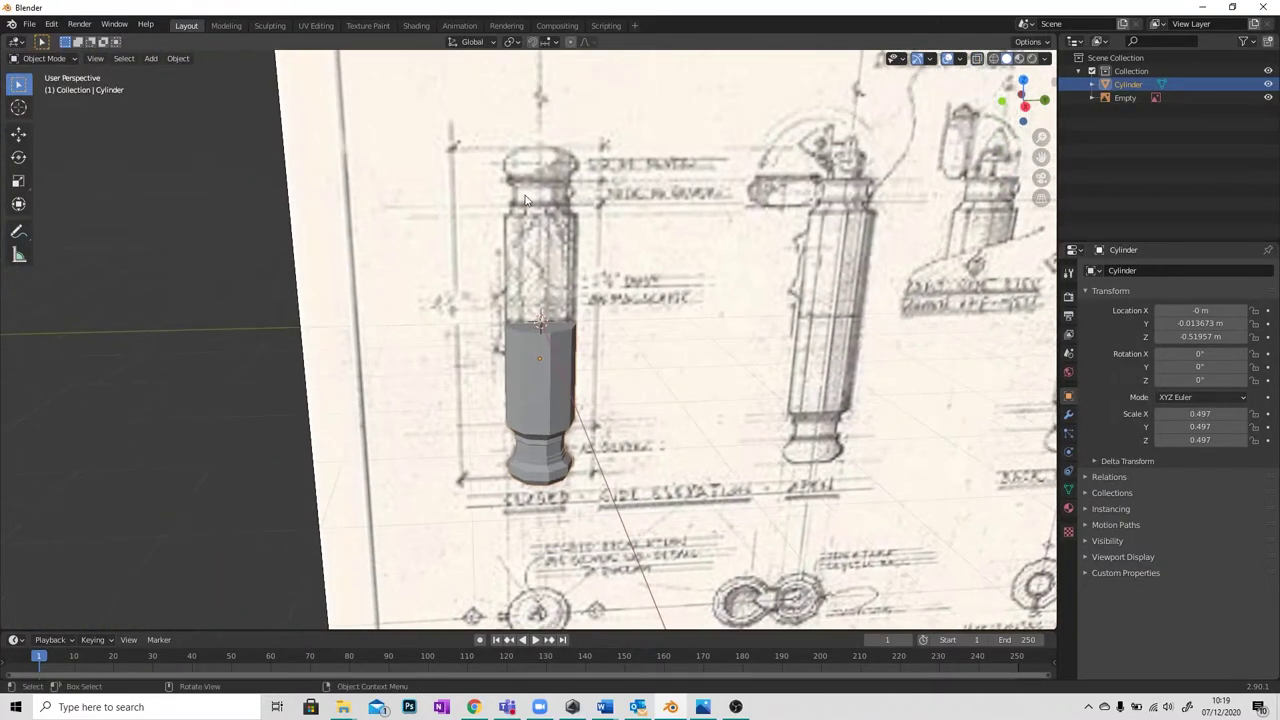
scroll(553, 385, "up", 4)
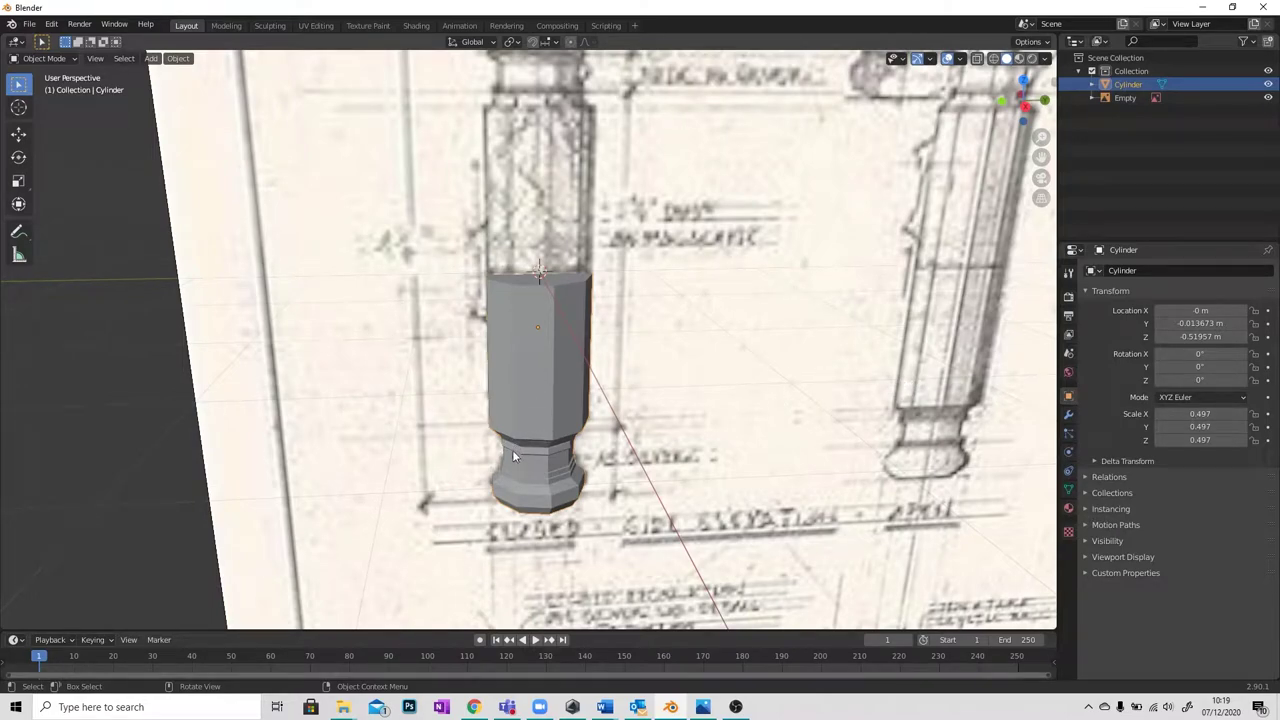
Add a Mirror modifier from the Generate list, mirroring on X with 0.001 m merge.
left_click(1070, 418)
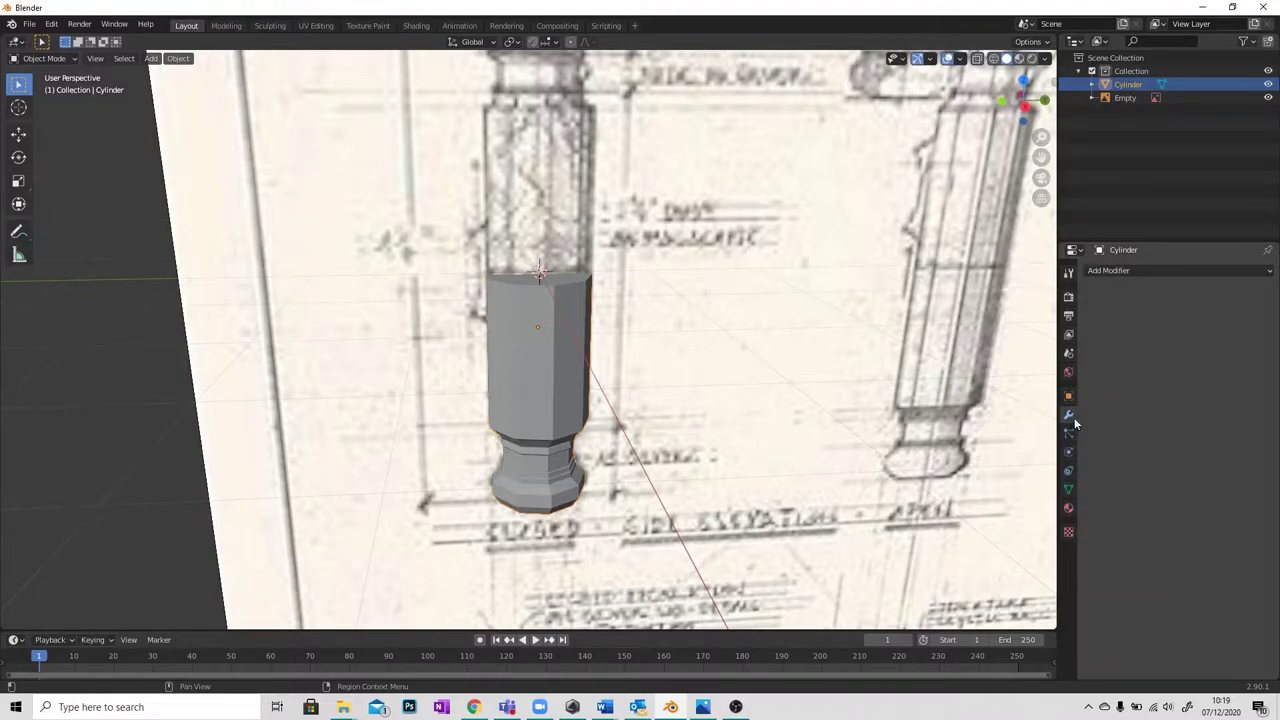
left_click(1108, 270)
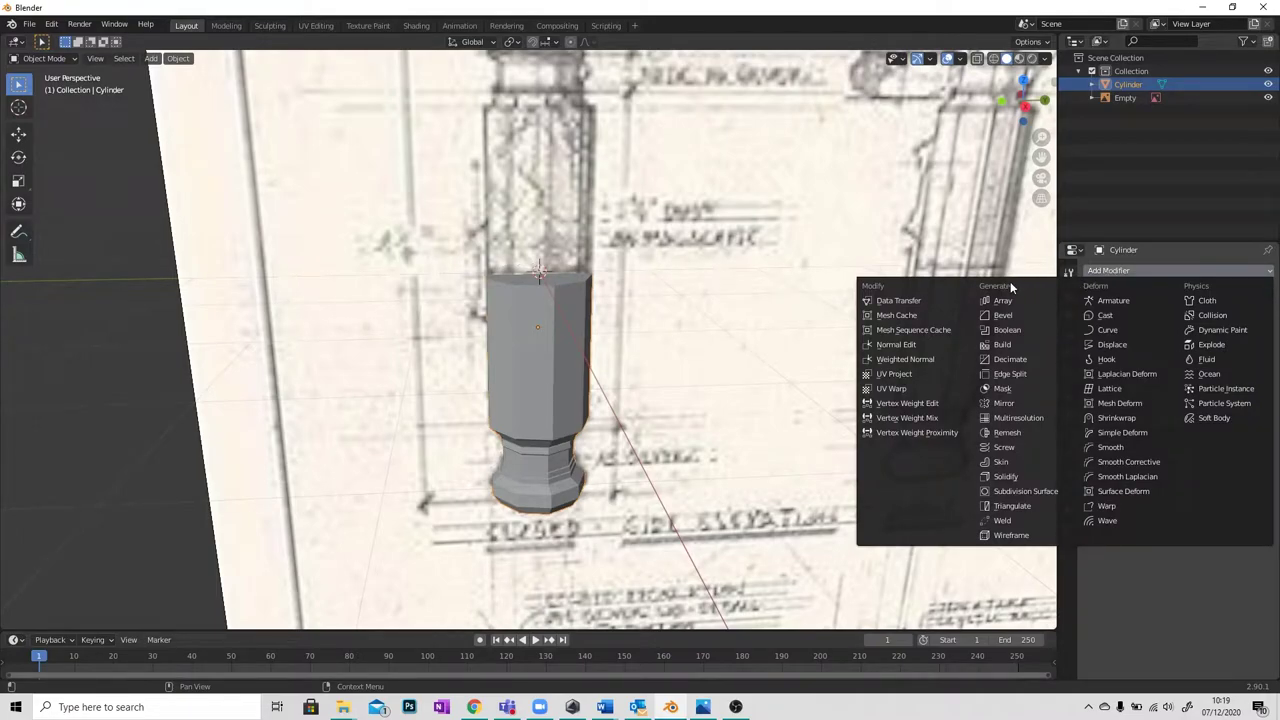
left_click(1004, 404)
middle_click_drag(818, 368, 643, 370)
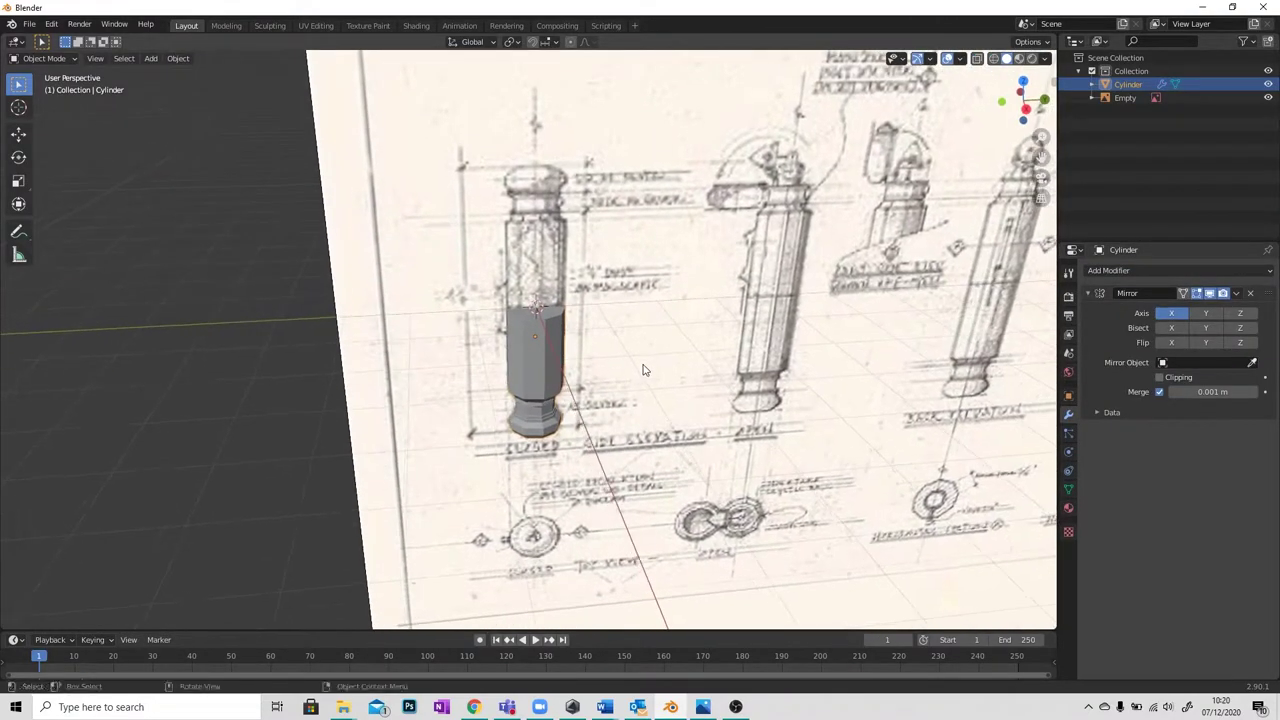
Orbit to face the reference sheet and move the cylinder sideways to the right.
scroll(630, 372, "up", 3)
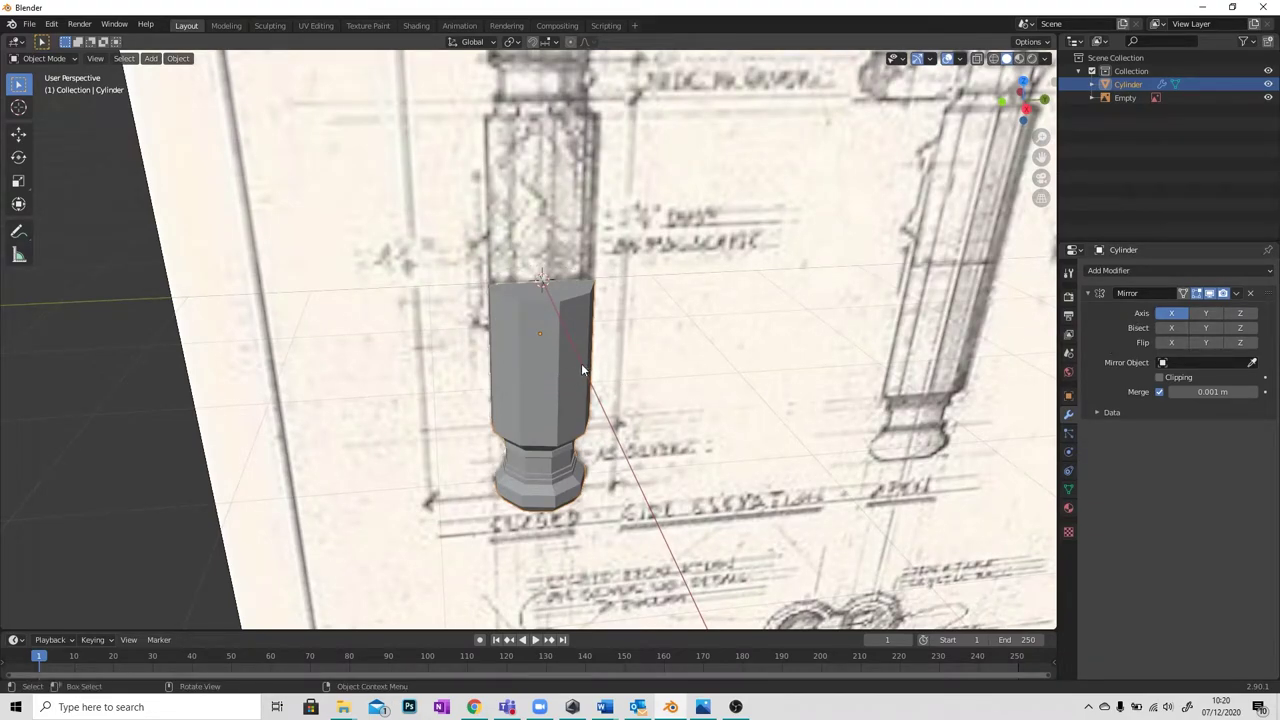
middle_click_drag(674, 406, 1145, 337)
middle_click_drag(1050, 362, 535, 450)
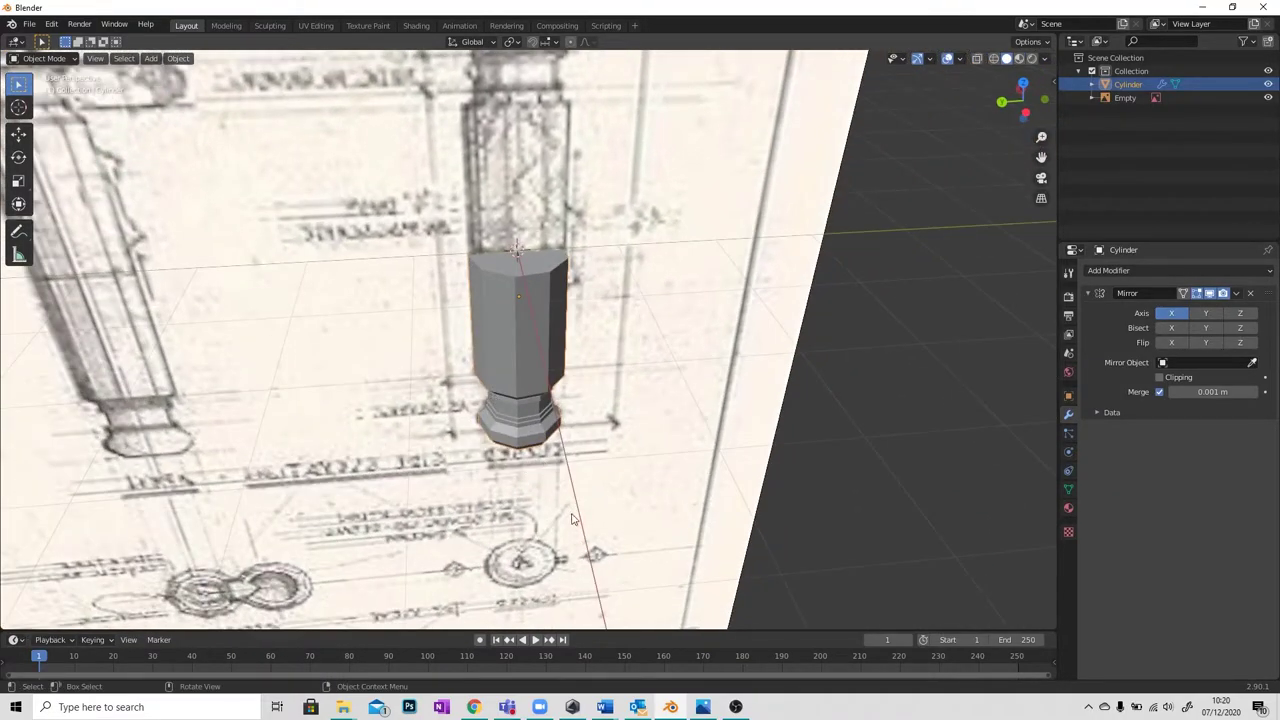
middle_click_drag(575, 519, 538, 457)
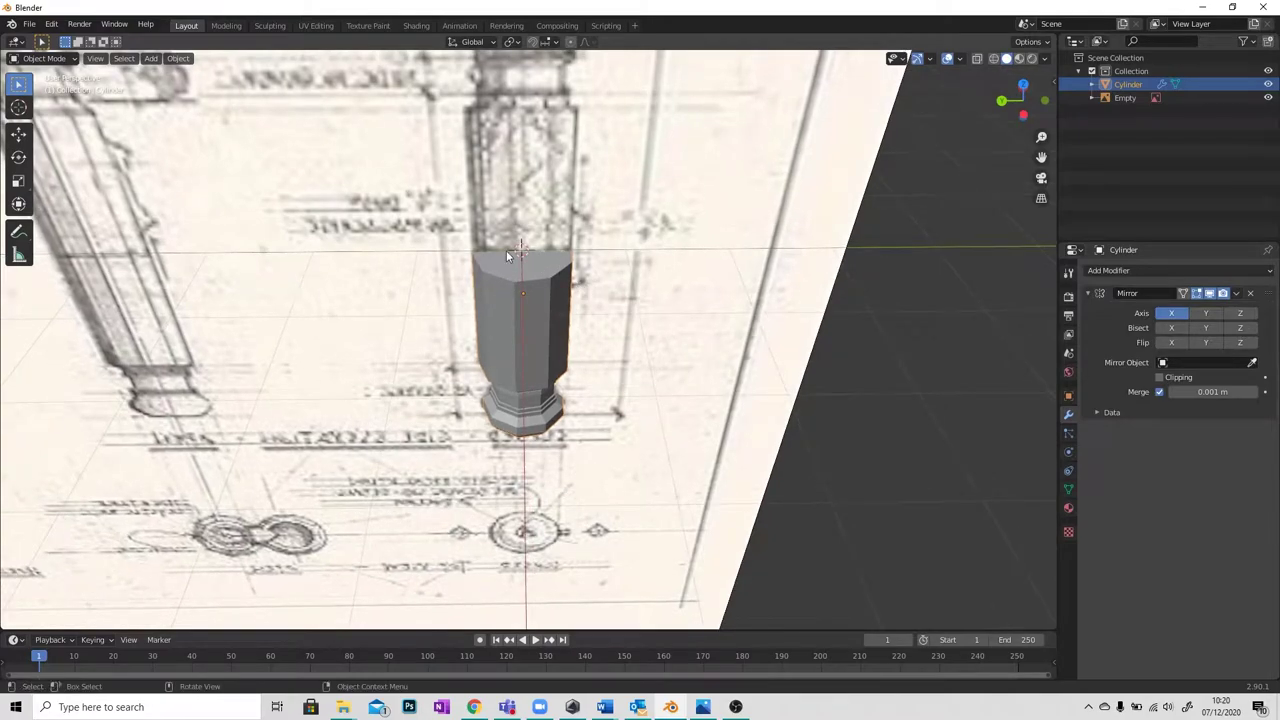
mouse_move(667, 357)
middle_mouse_down()
mouse_move(640, 345)
mouse_move(677, 373)
middle_mouse_up()
key("g")
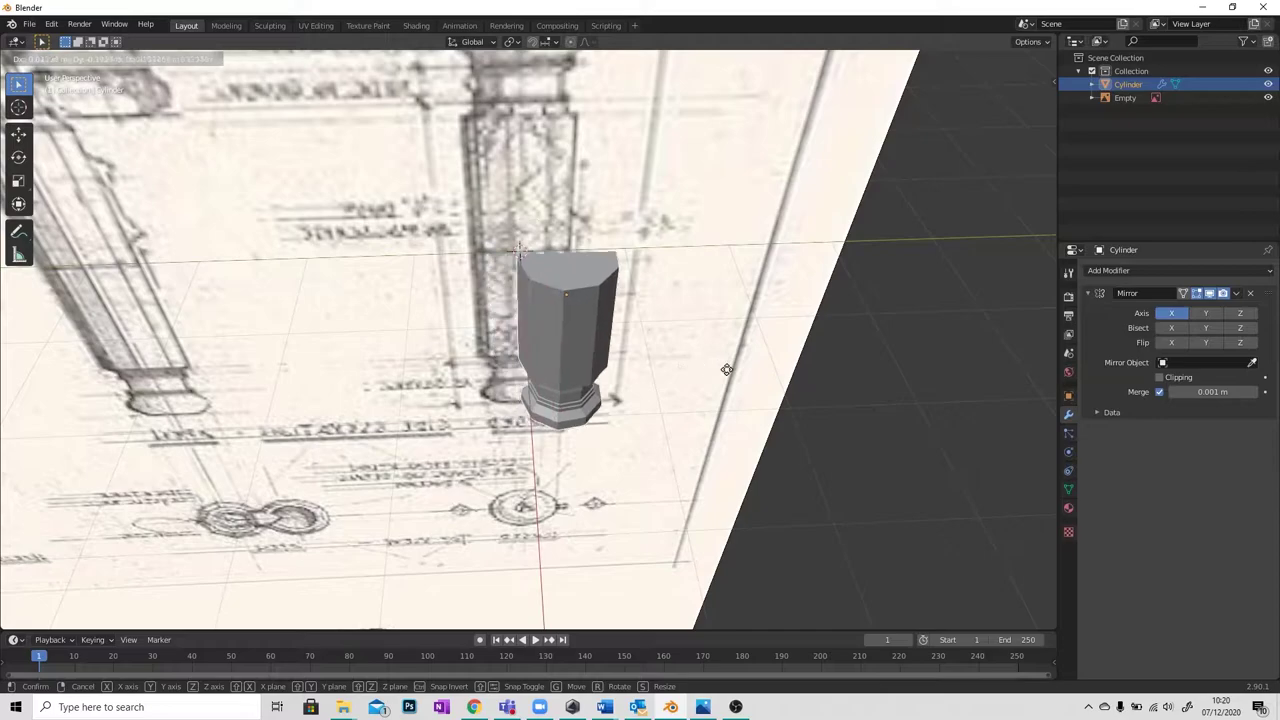
left_click(810, 372)
Try Y and Z mirroring, turn both back off, and move the cylinder along X.
left_click(1206, 314)
left_click(1240, 314)
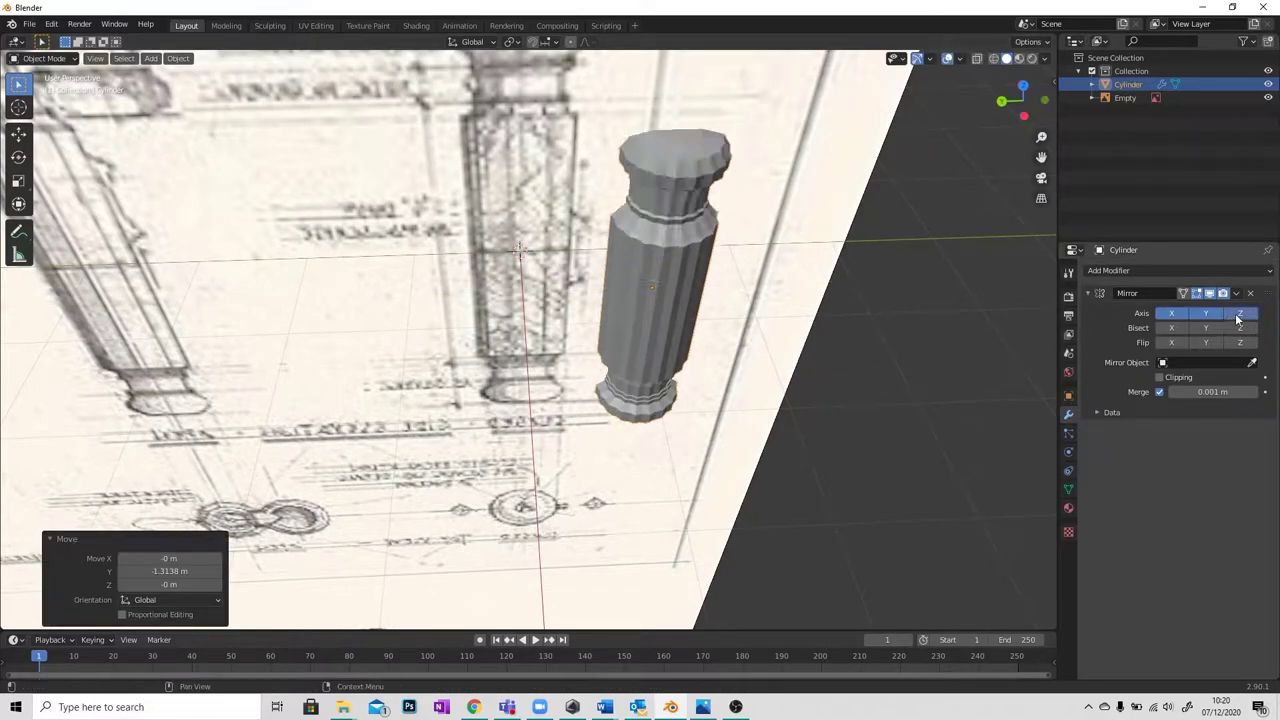
middle_click_drag(1050, 392, 1088, 386)
left_click(1240, 314)
left_click(1206, 314)
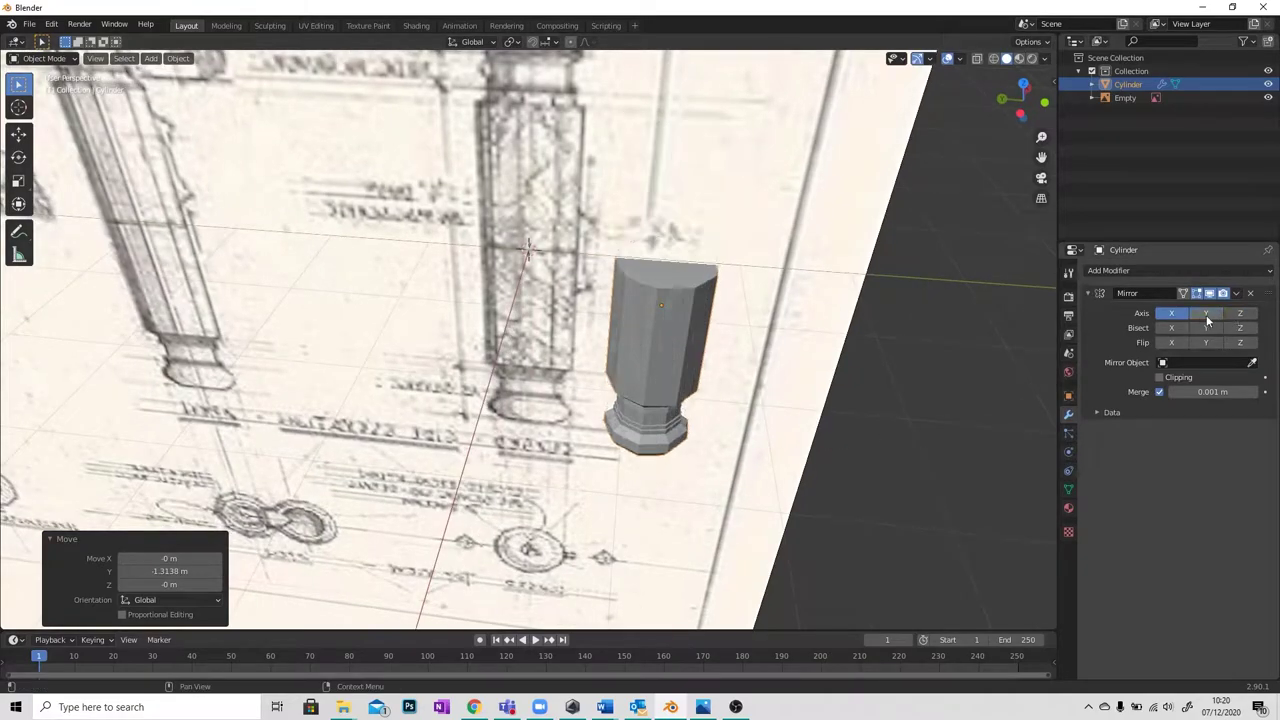
key("g")
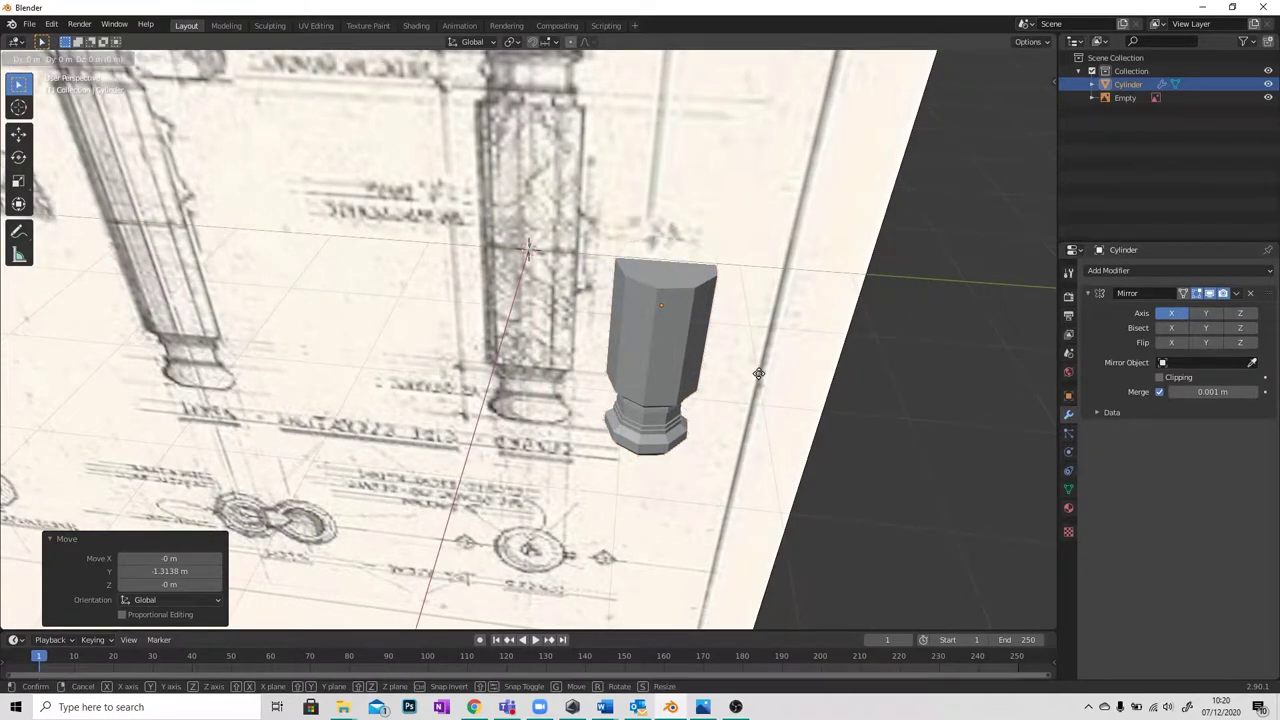
key("x")
left_click(760, 489)
Toggle the X and Z mirror axes to compare, leaving only X, then undo the last change.
middle_click_drag(760, 489, 732, 428)
left_click(1172, 315)
left_click(1174, 315)
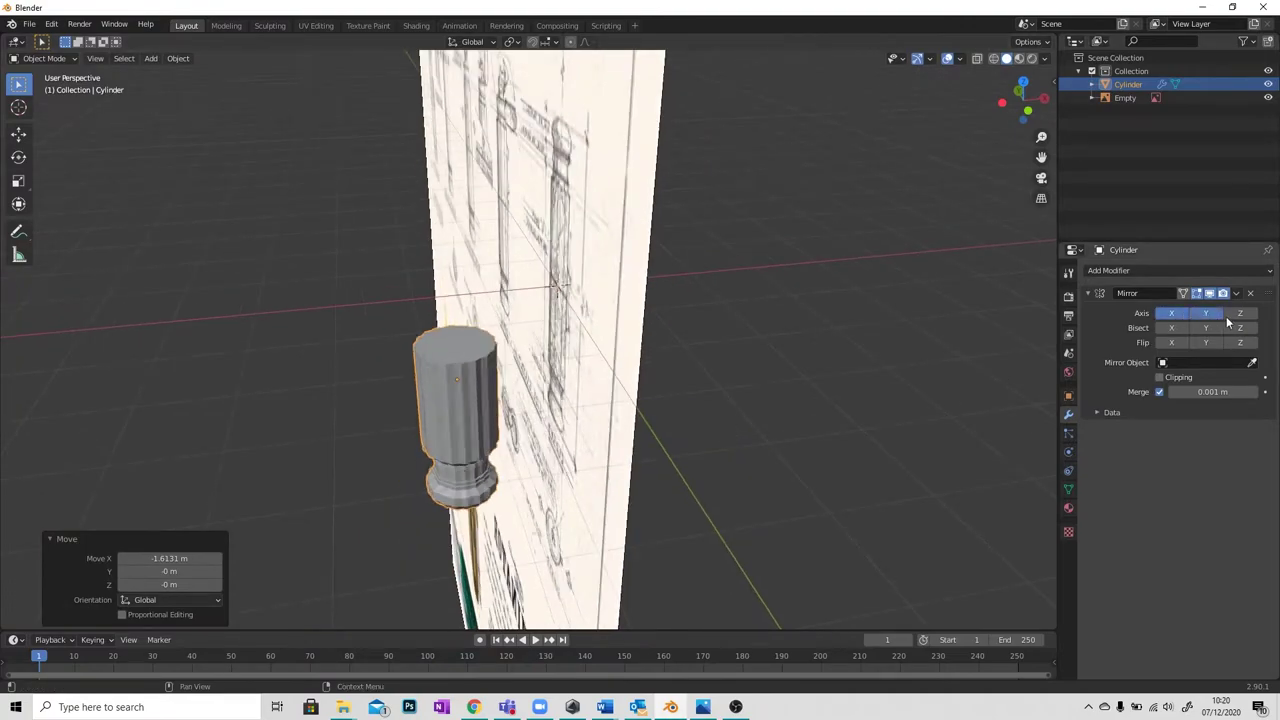
left_click(1240, 315)
left_click(1238, 315)
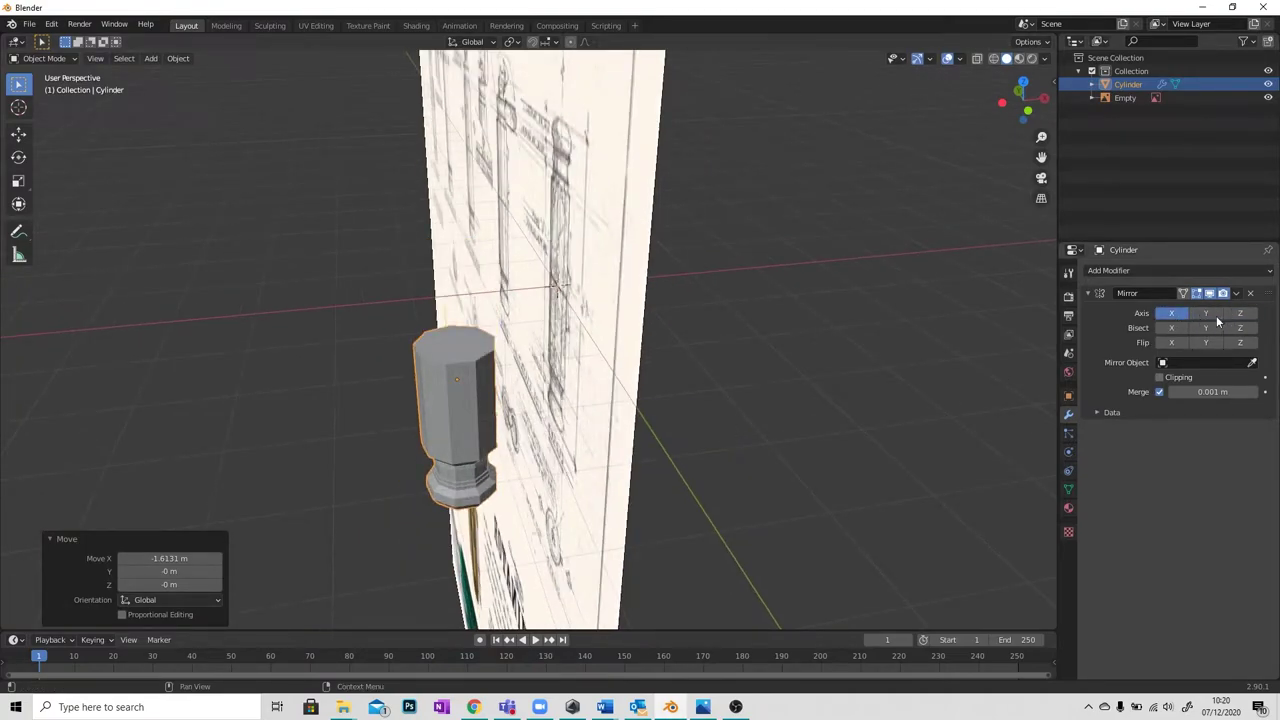
left_click(1240, 315)
left_click(1240, 315)
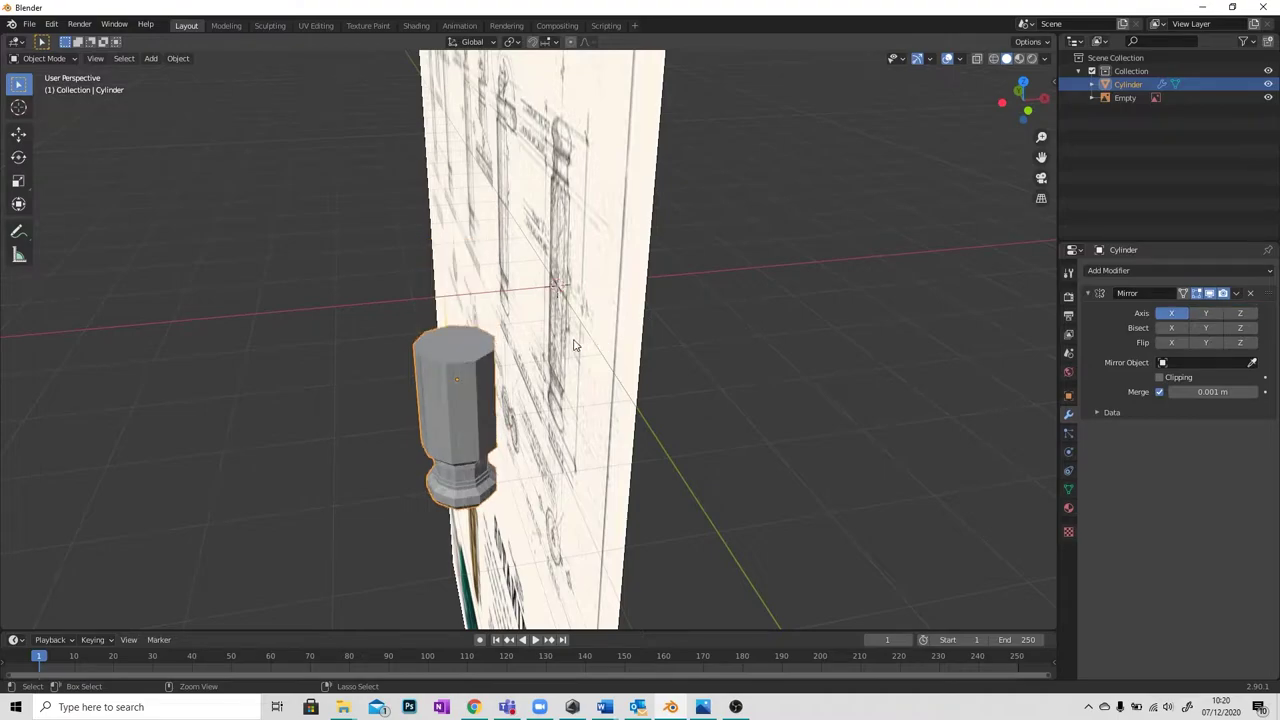
key("ctrl+z")
Orbit to a higher frontal view and select the cylinder.
middle_click_drag(564, 336, 569, 380)
scroll(601, 377, "up", 3)
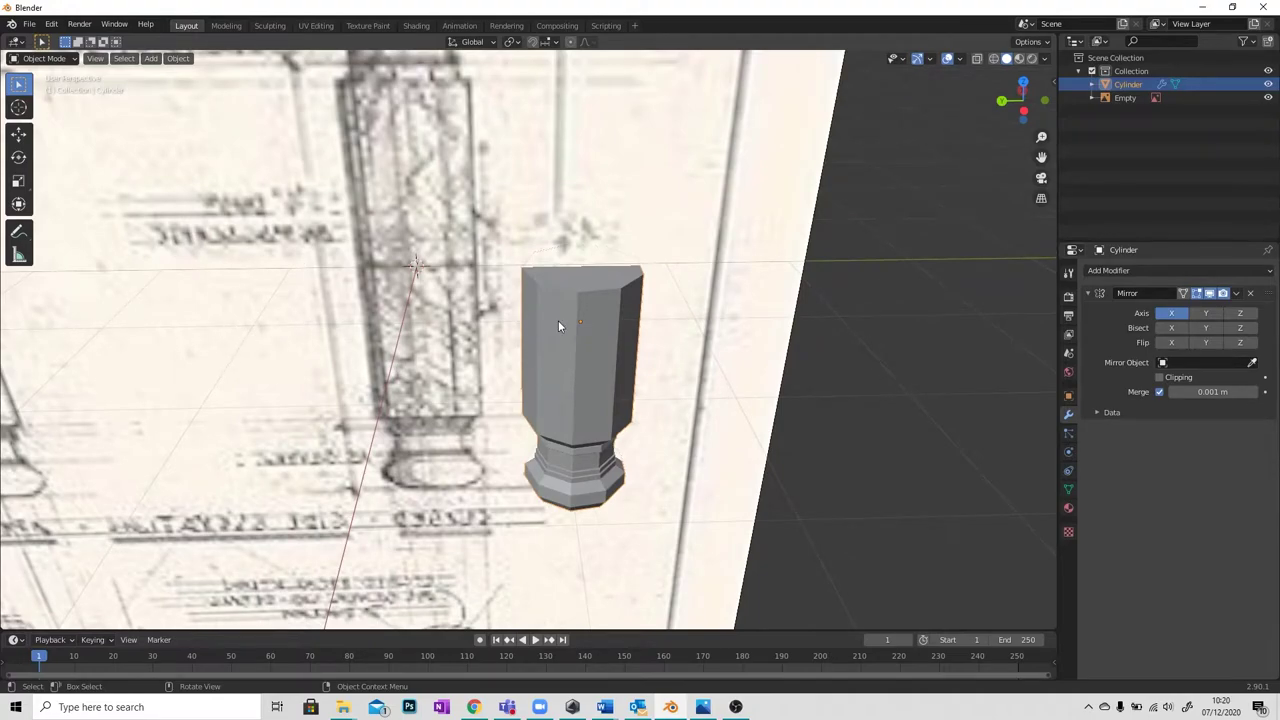
middle_click_drag(558, 325, 451, 345)
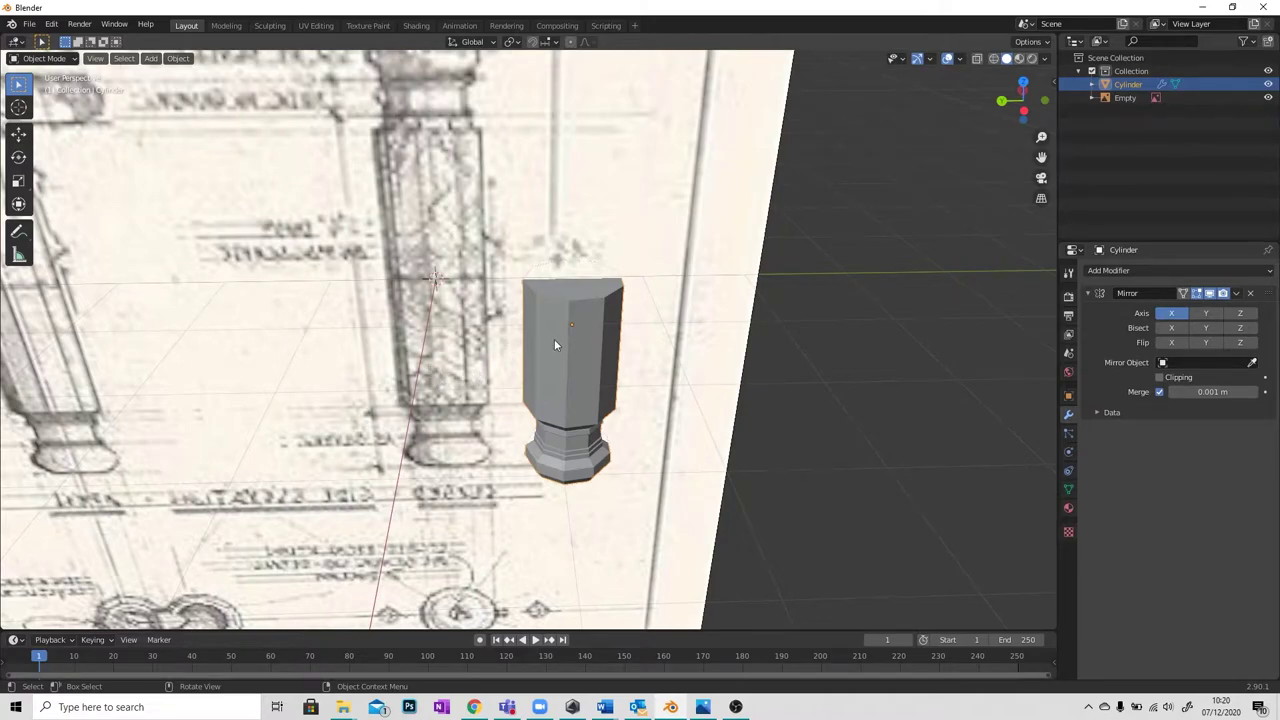
scroll(575, 325, "up", 2)
mouse_move(585, 325)
middle_mouse_down()
mouse_move(614, 400)
mouse_move(617, 369)
mouse_move(597, 323)
mouse_move(585, 328)
middle_mouse_up()
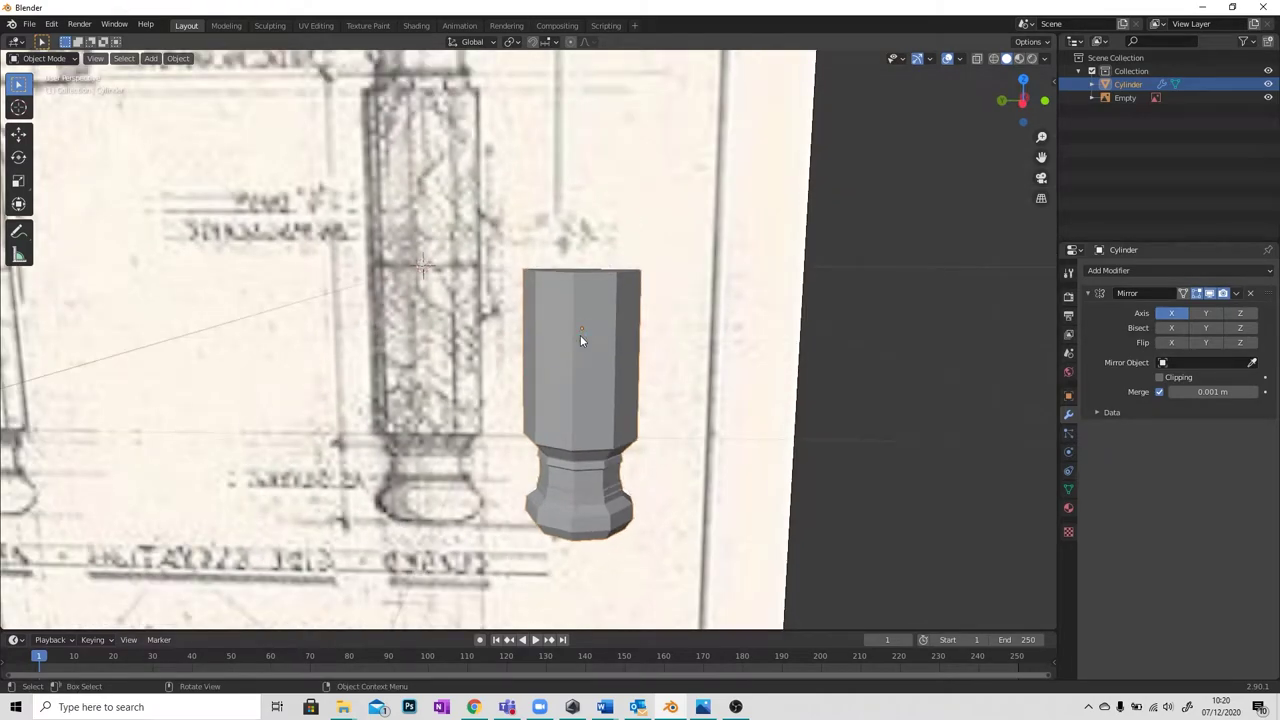
left_click(580, 330)
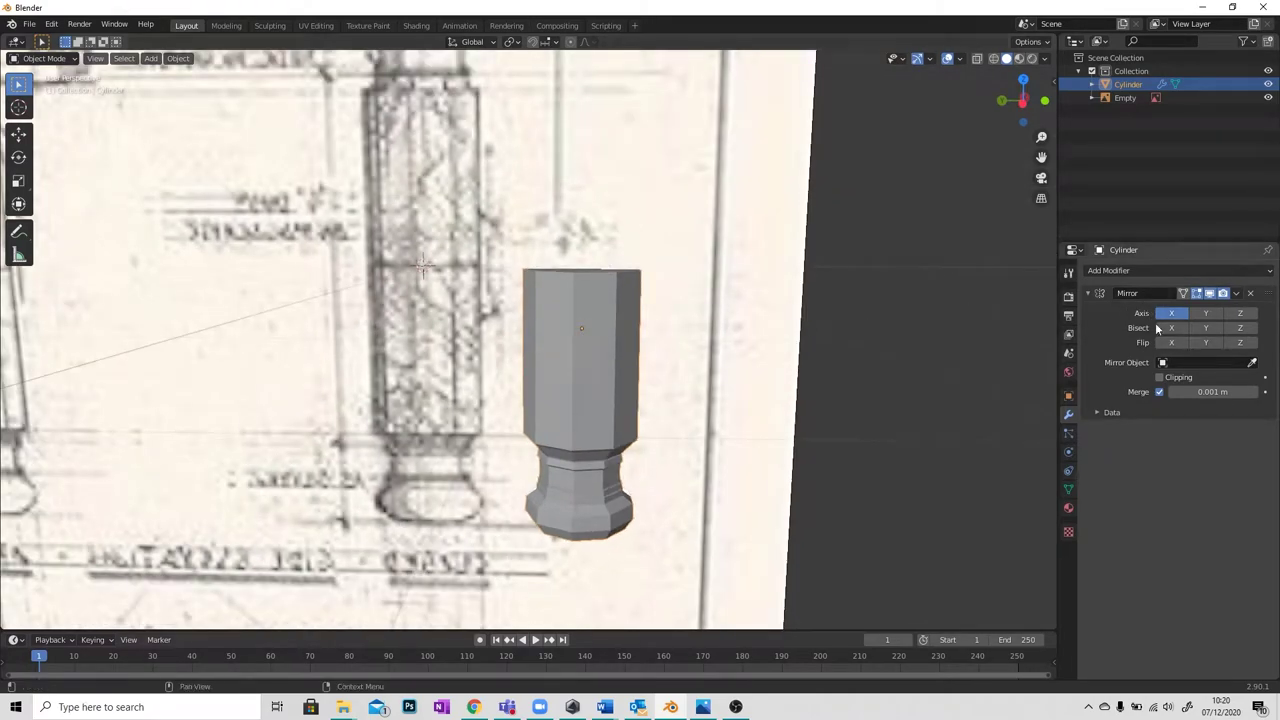
mouse_move(588, 340)
middle_mouse_down()
mouse_move(596, 365)
mouse_move(578, 325)
middle_mouse_up()
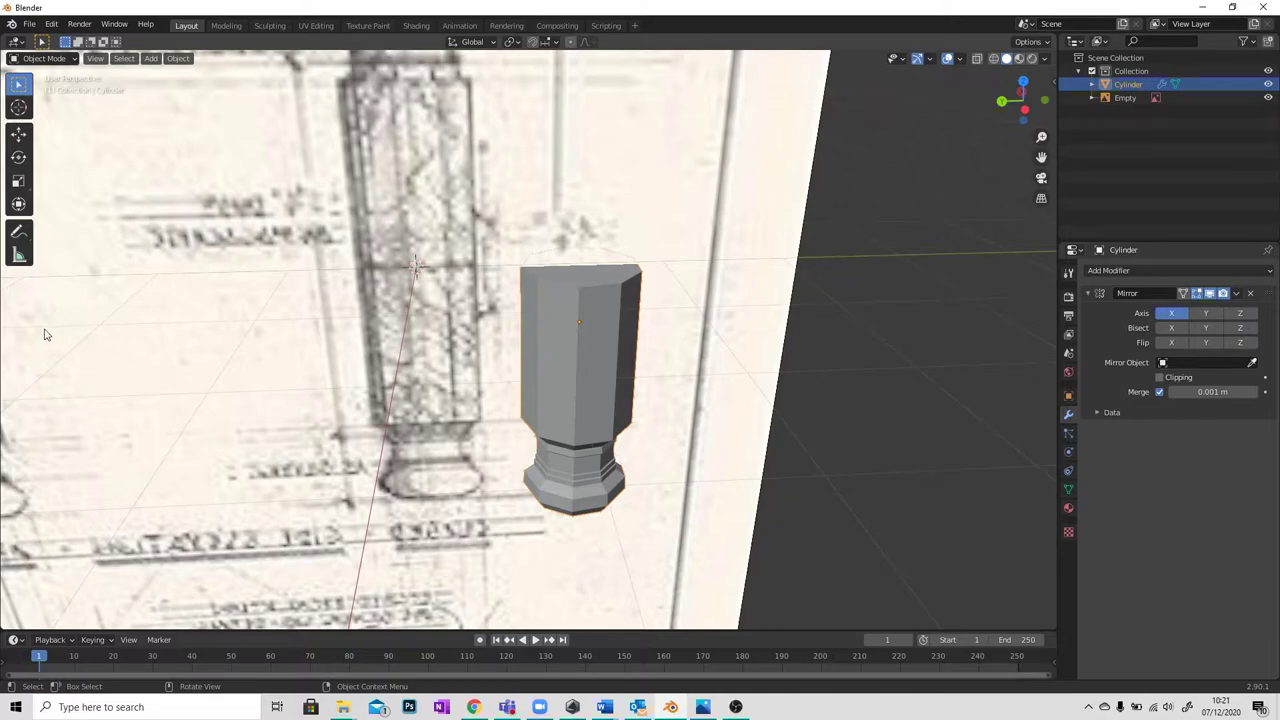
Set the cylinder's origin to the 3D cursor.
right_click(582, 346)
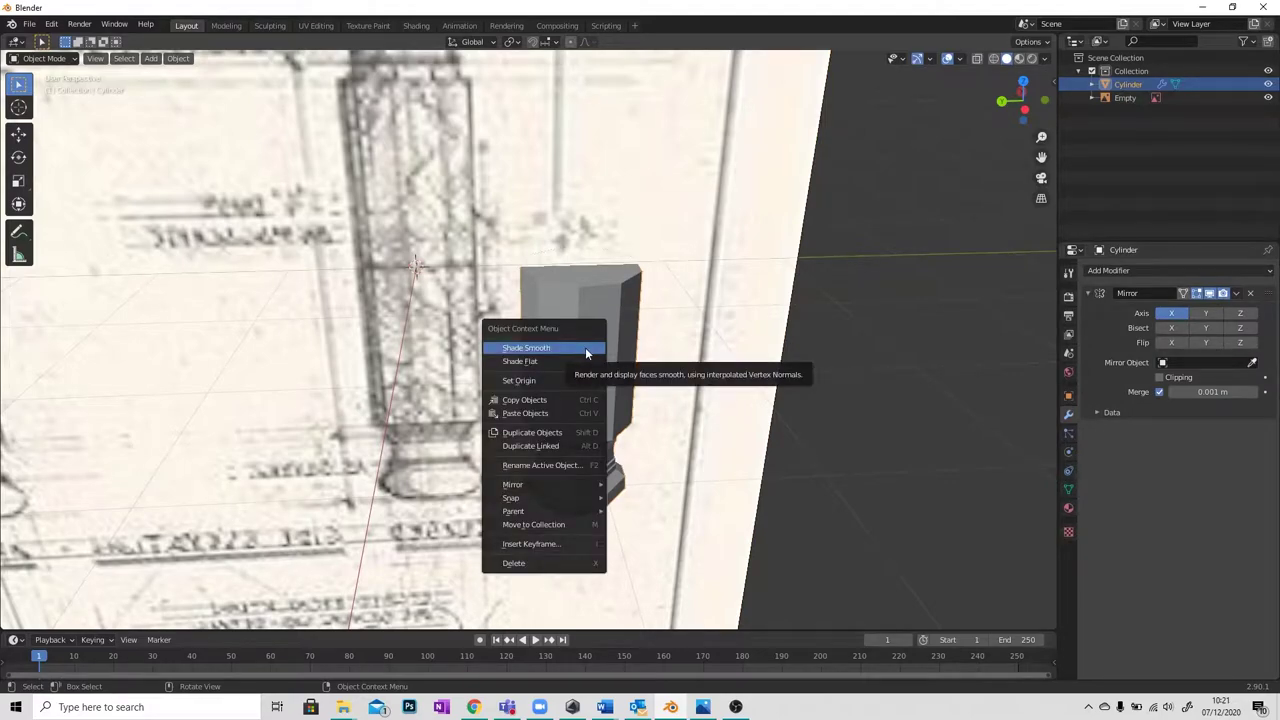
mouse_move(516, 382)
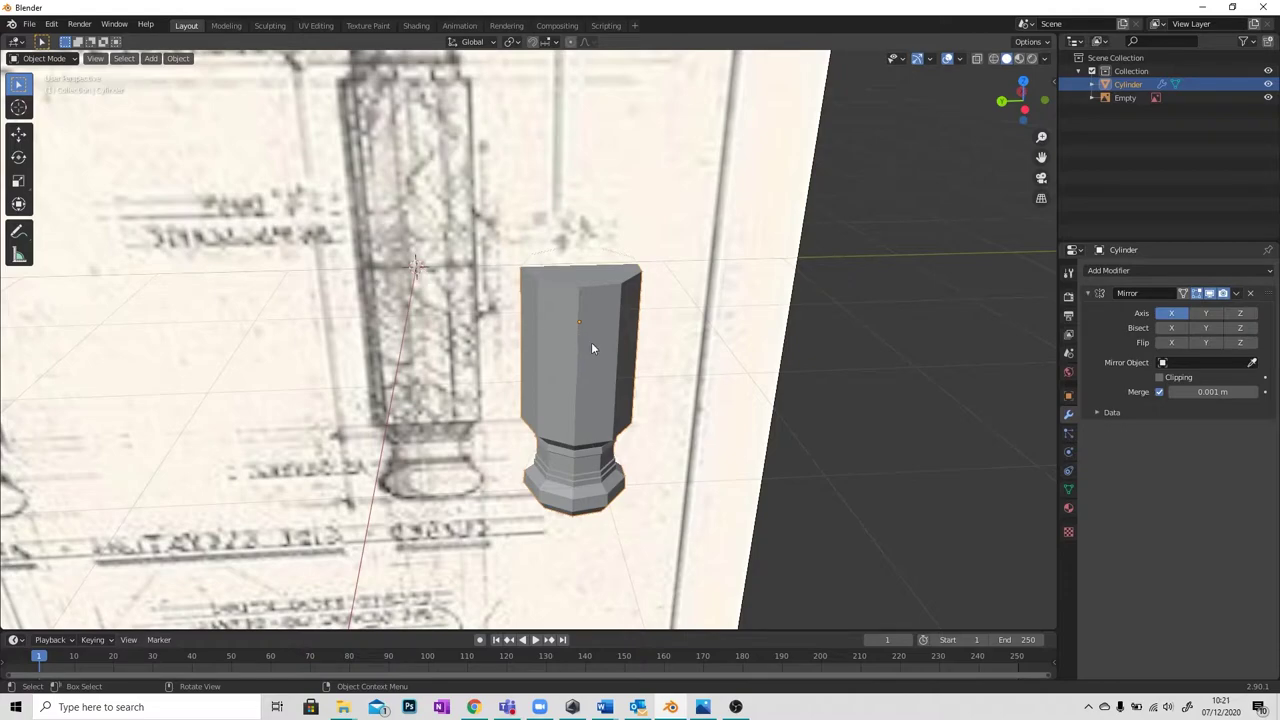
right_click(591, 343)
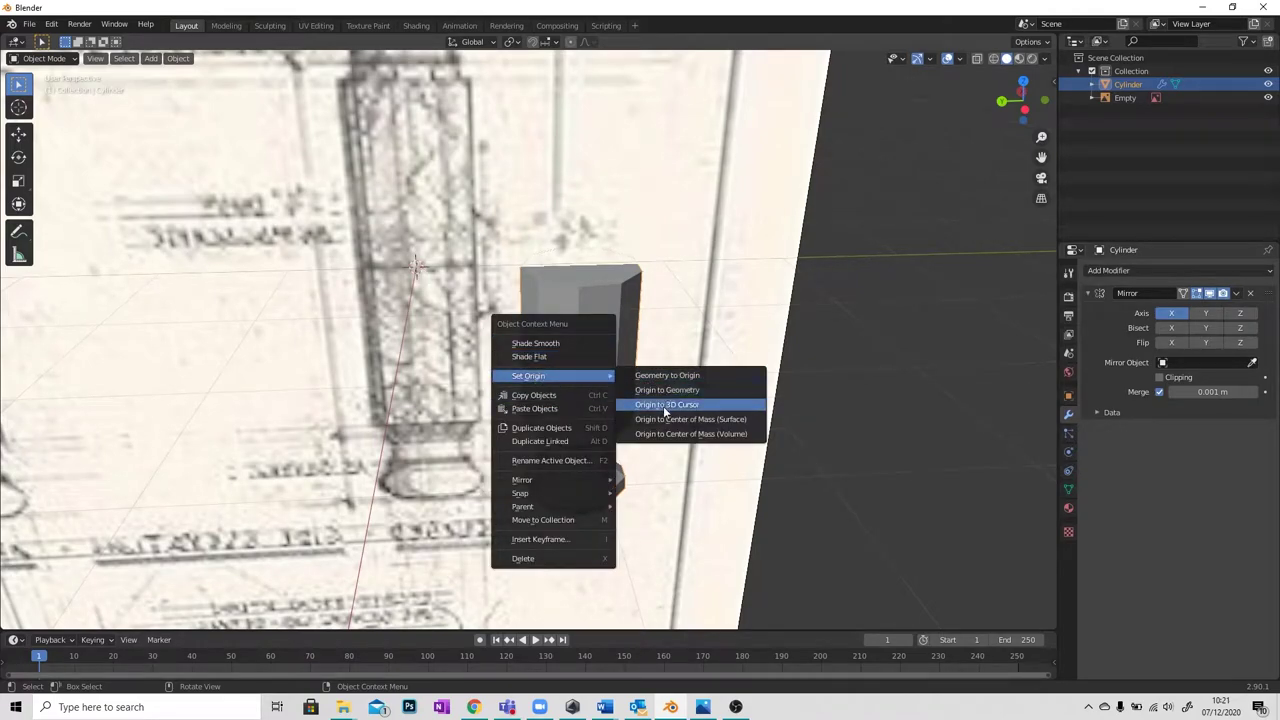
left_click(663, 404)
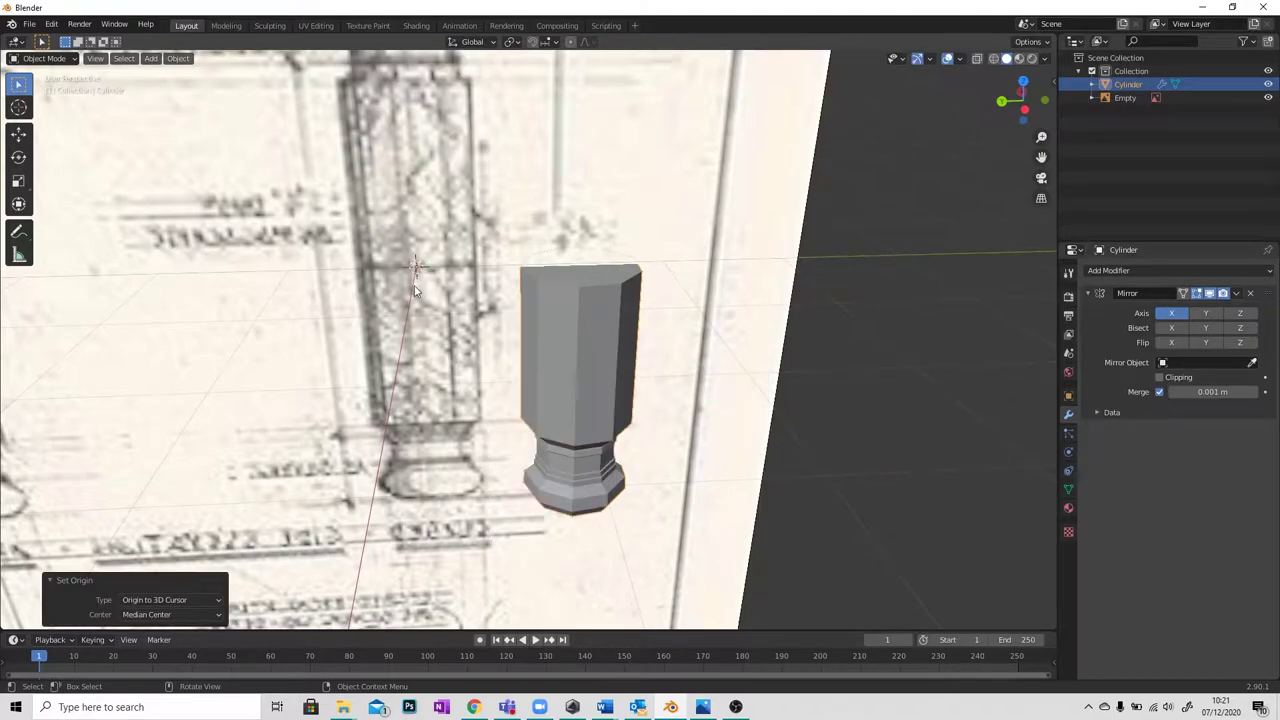
middle_click_drag(405, 265, 470, 320)
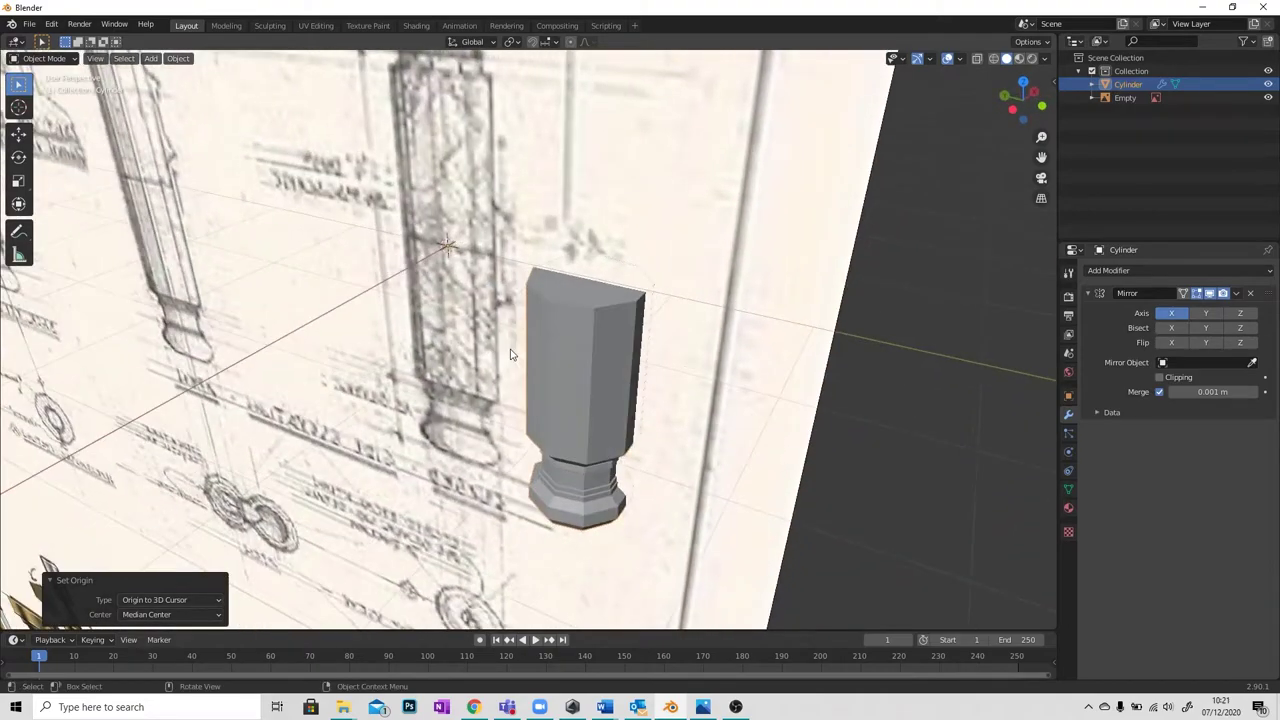
Enable Y mirroring in the Mirror modifier and inspect both mirrored handles.
left_click(1205, 313)
middle_click_drag(540, 380, 597, 394)
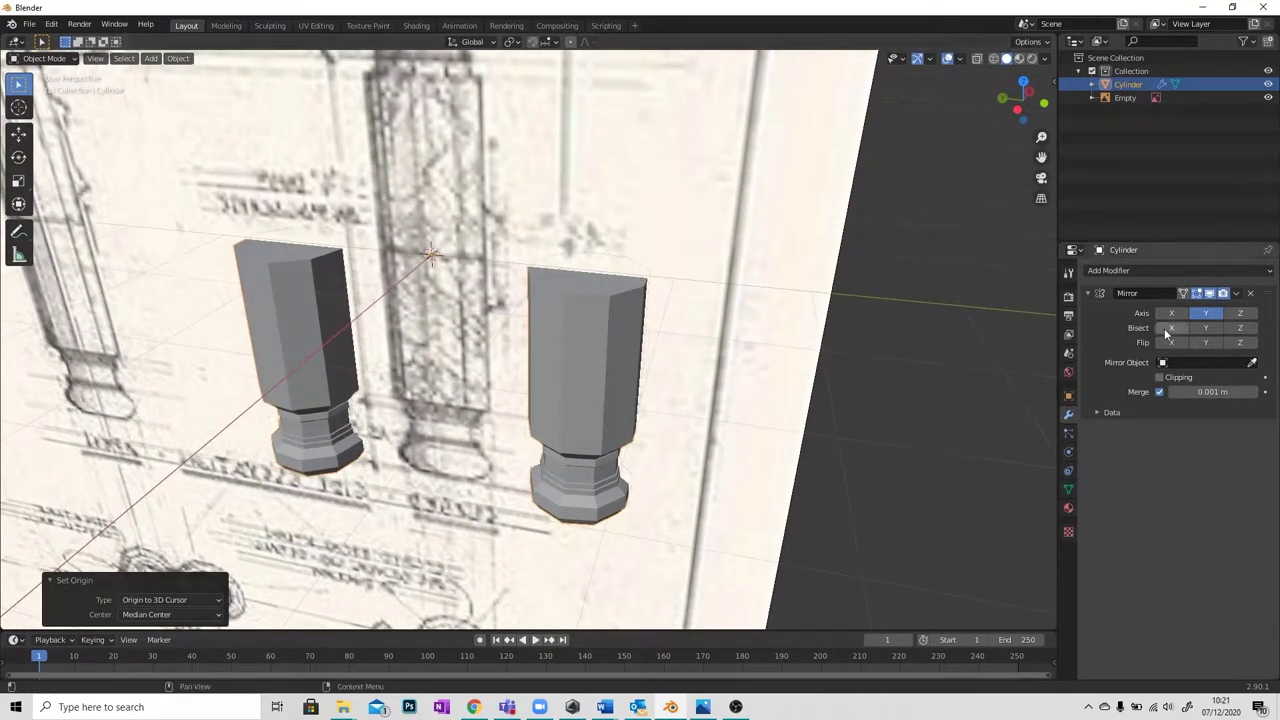
middle_click_drag(356, 356, 418, 335)
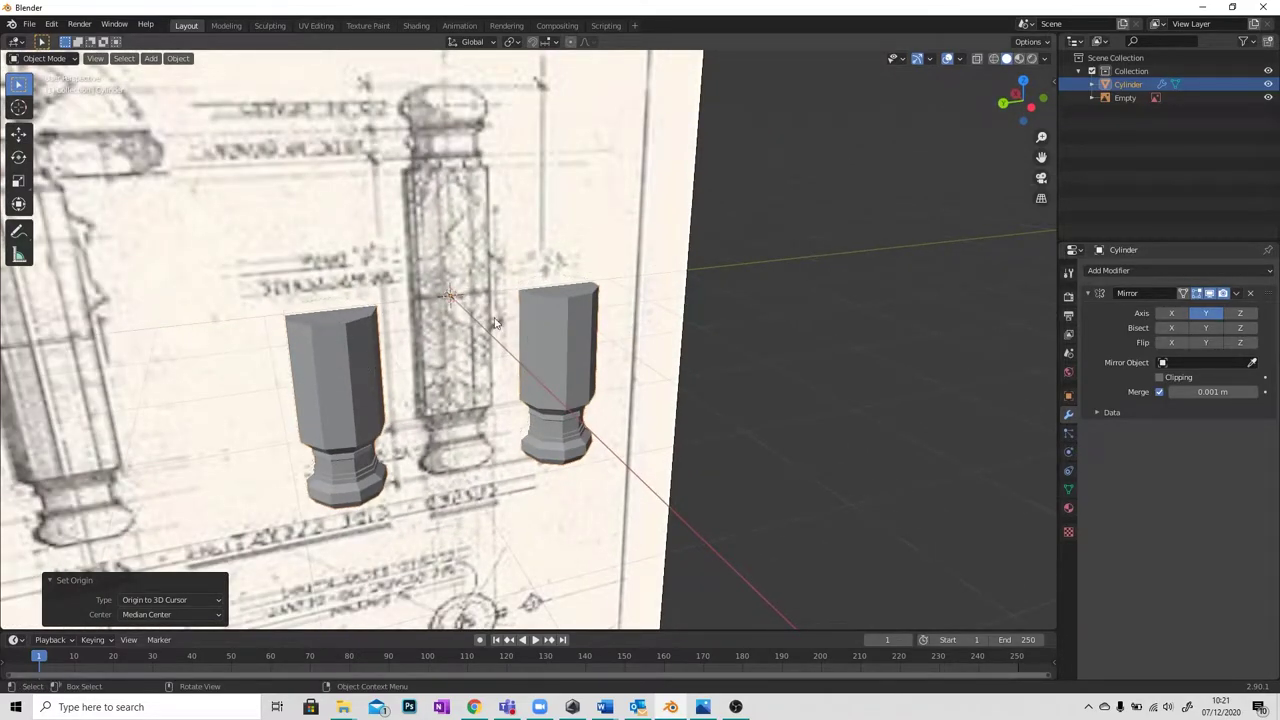
middle_click_drag(471, 331, 507, 317)
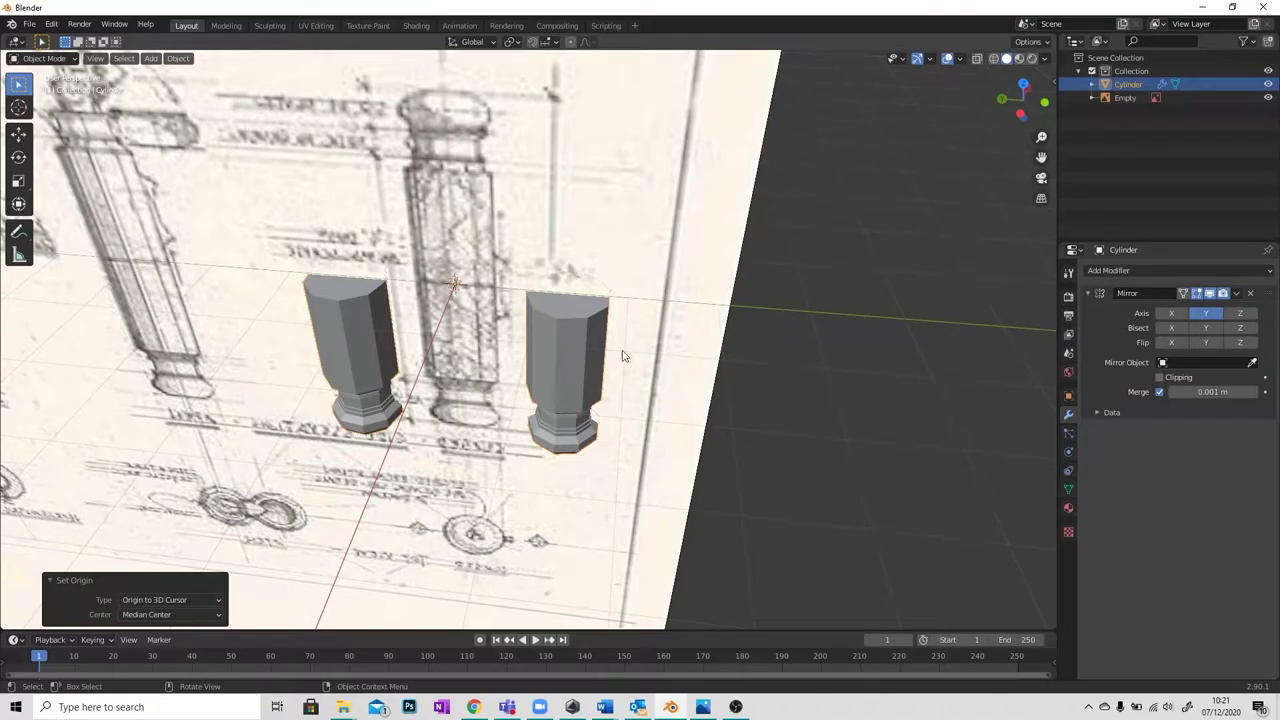
middle_click_drag(622, 356, 577, 443)
Reselect the cylinder, enter Edit Mode and move its bottom vertices.
left_click(572, 436)
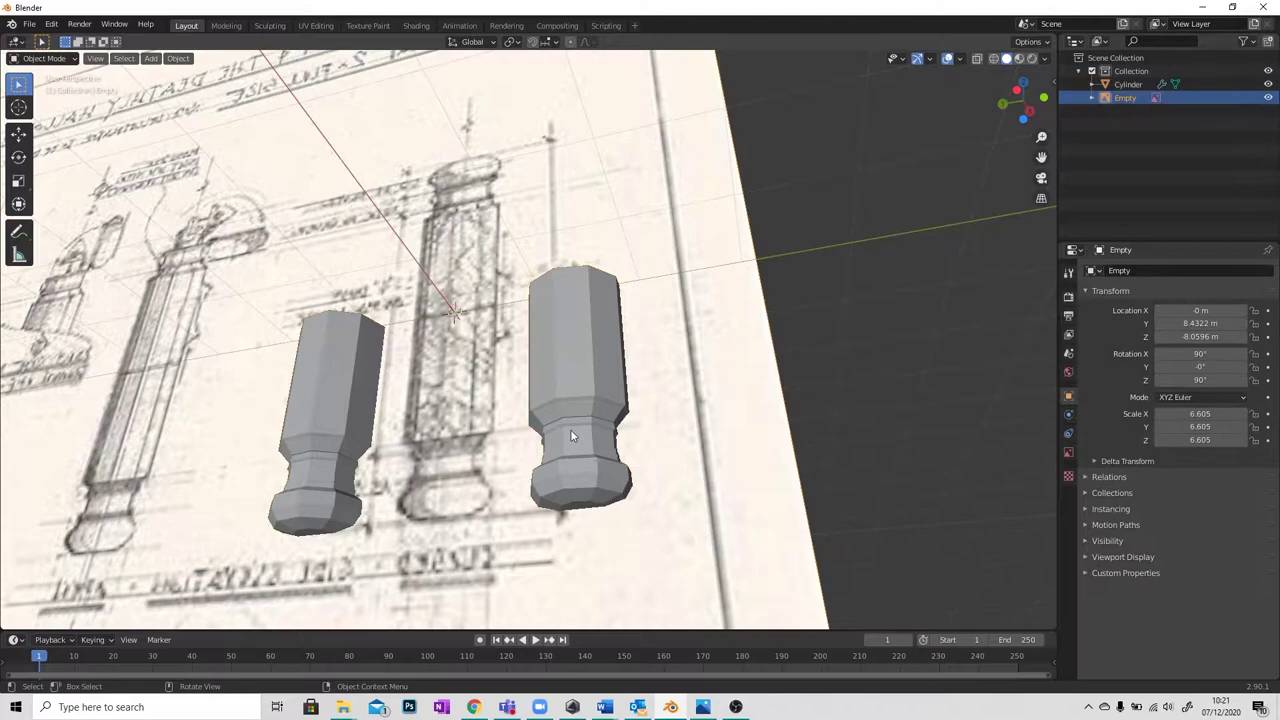
left_click(572, 436)
left_click(40, 58)
left_click(40, 86)
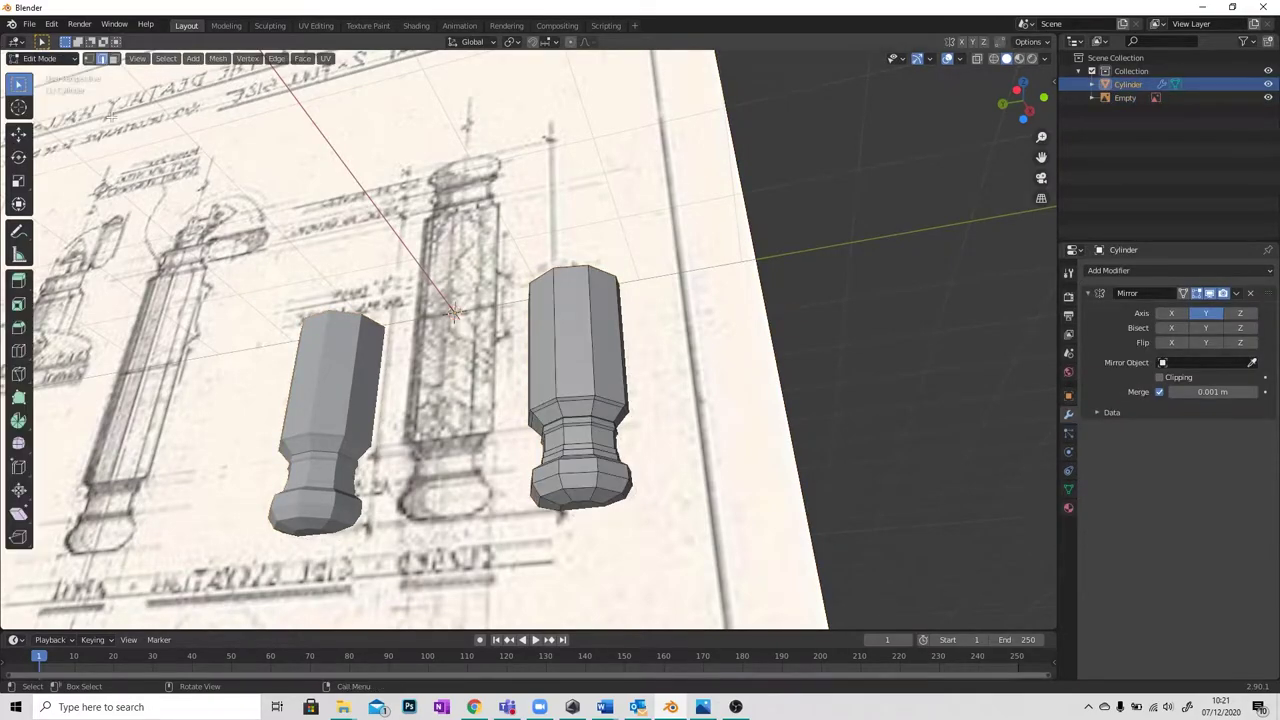
key("g")
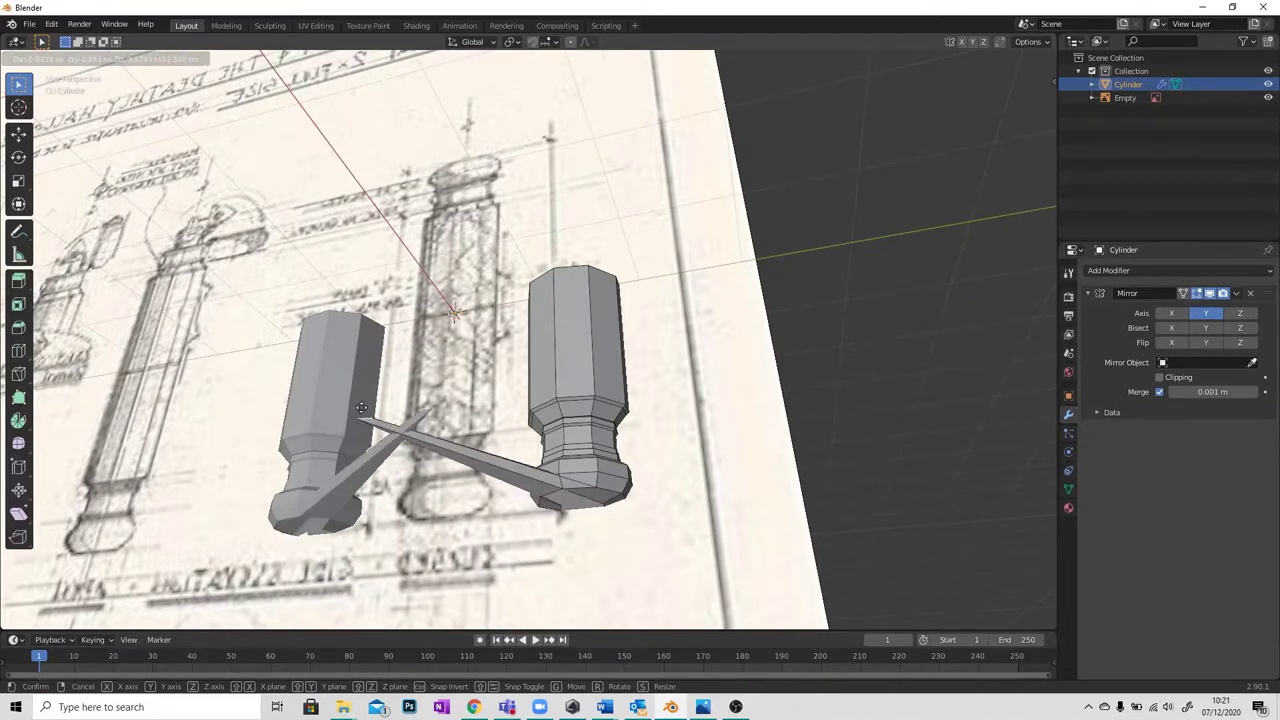
left_click(573, 524)
middle_click_drag(573, 524, 866, 425)
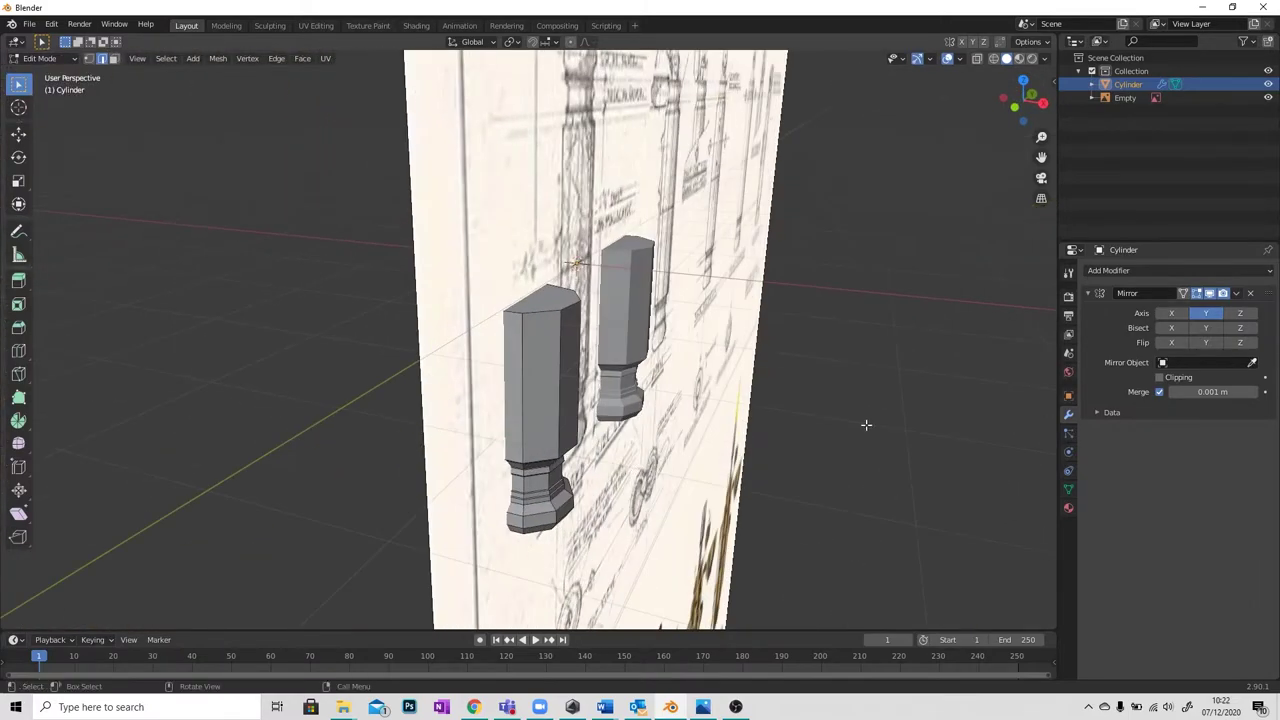
Mirror the cylinder on Z and X, then place it left of the reference plane in Object Mode.
left_click(1240, 313)
middle_click_drag(1000, 340, 960, 325)
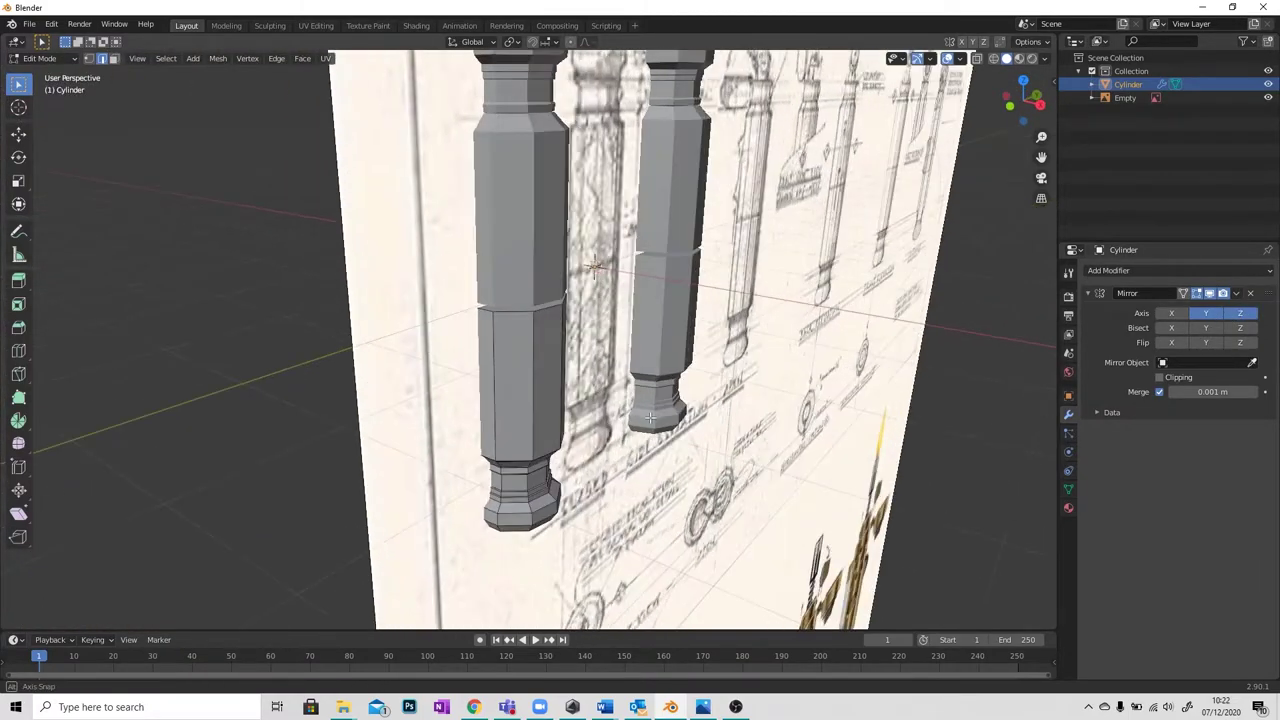
left_click(1171, 313)
middle_click_drag(720, 400, 559, 355)
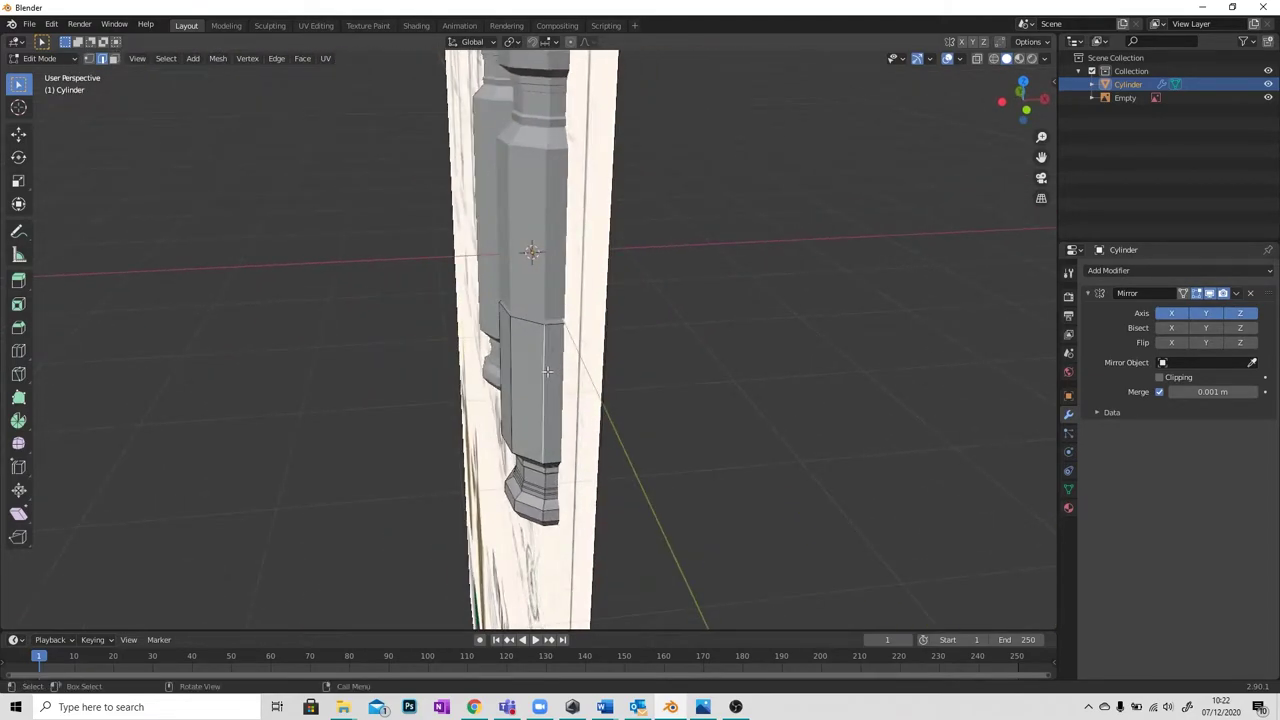
left_click(44, 58)
left_click(46, 77)
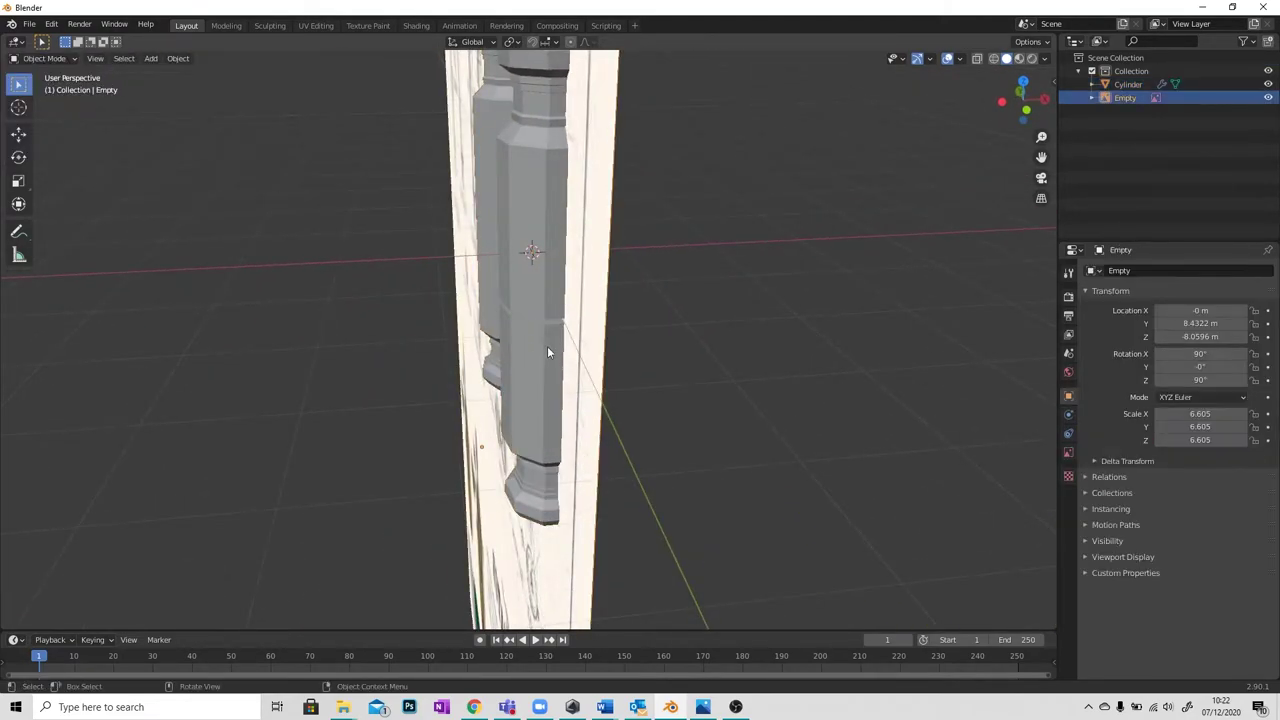
key("g")
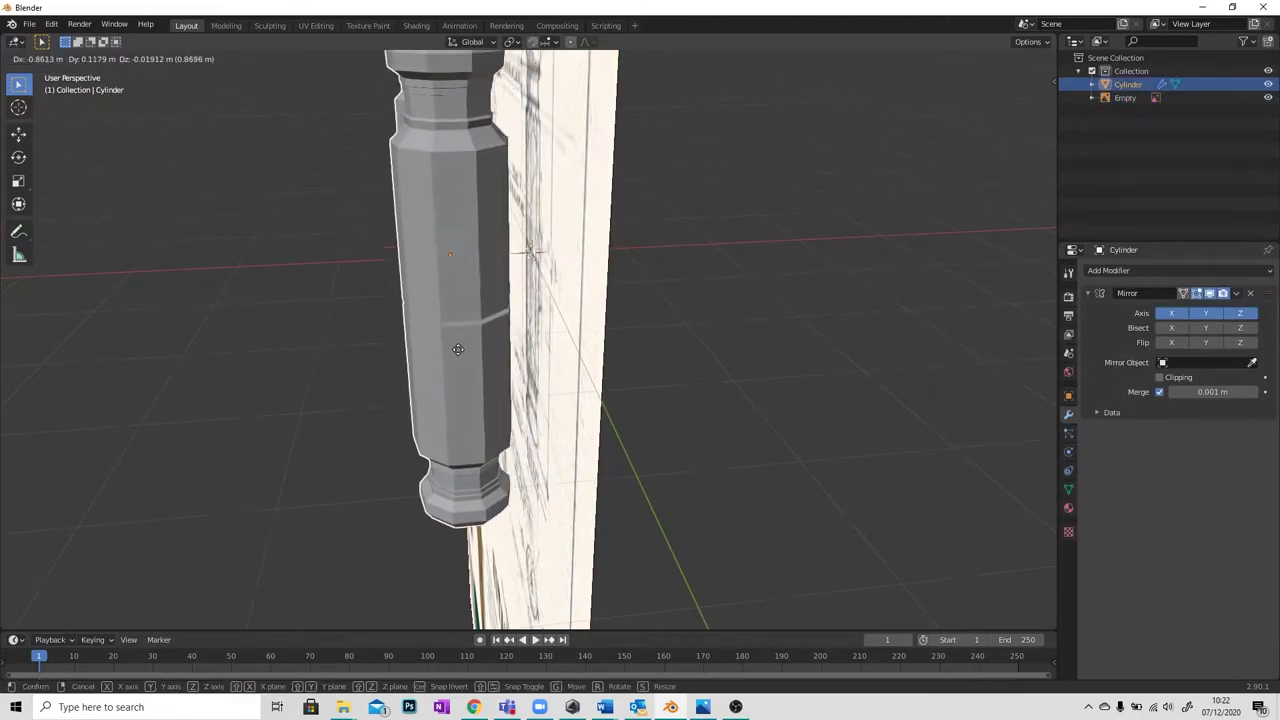
left_click(361, 356)
Undo the cylinder back to the world origin, trying then reverting a Y-axis mirror to keep X only.
middle_click_drag(397, 353, 430, 345)
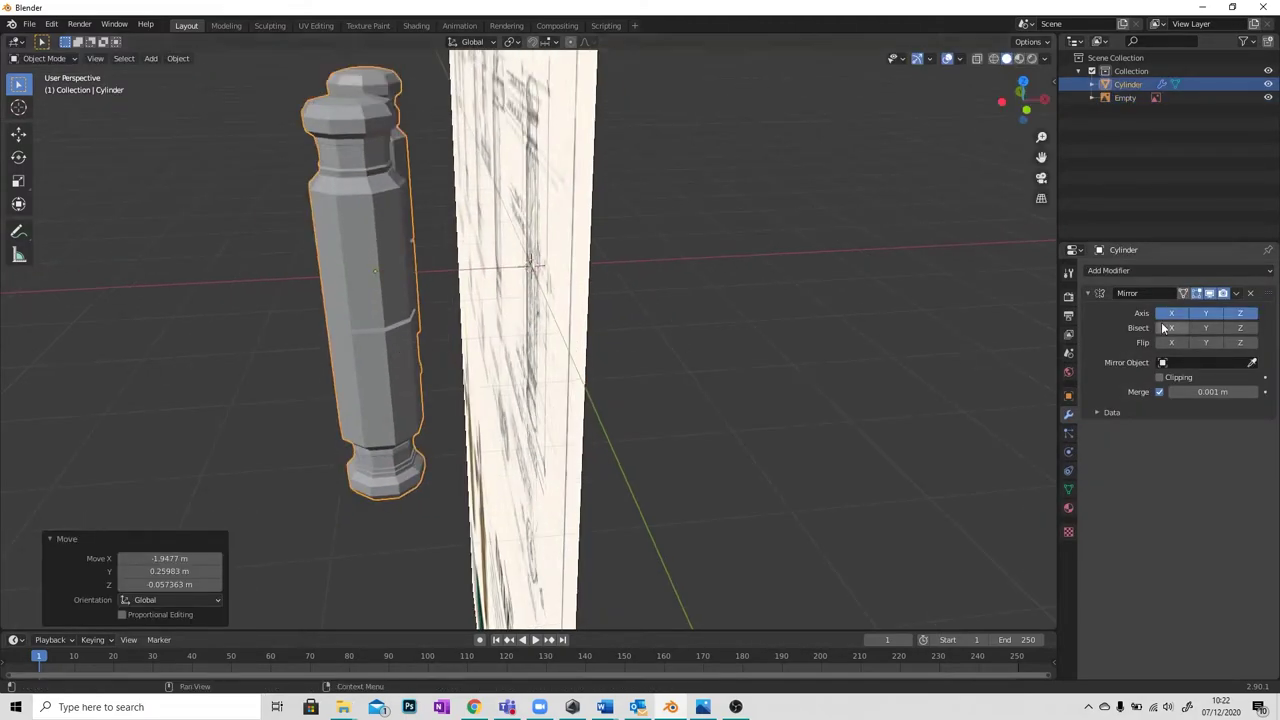
left_click(1172, 313)
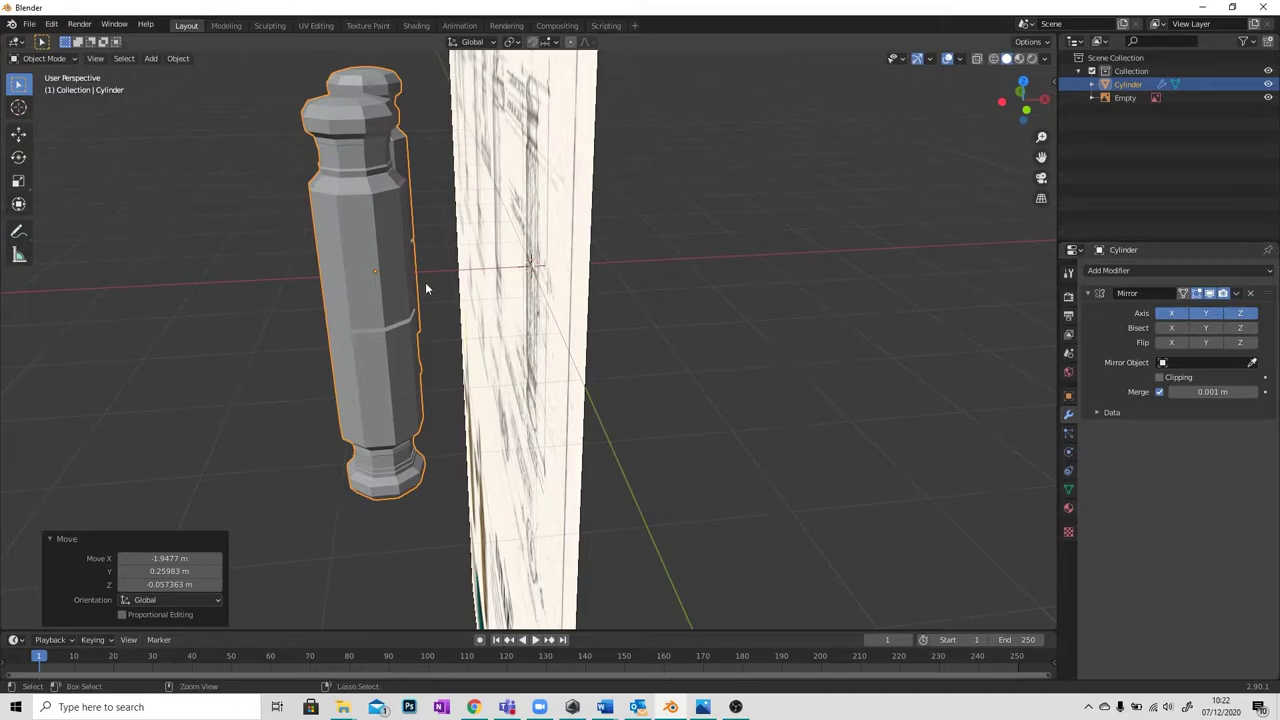
key("ctrl+z")
key("ctrl+z")
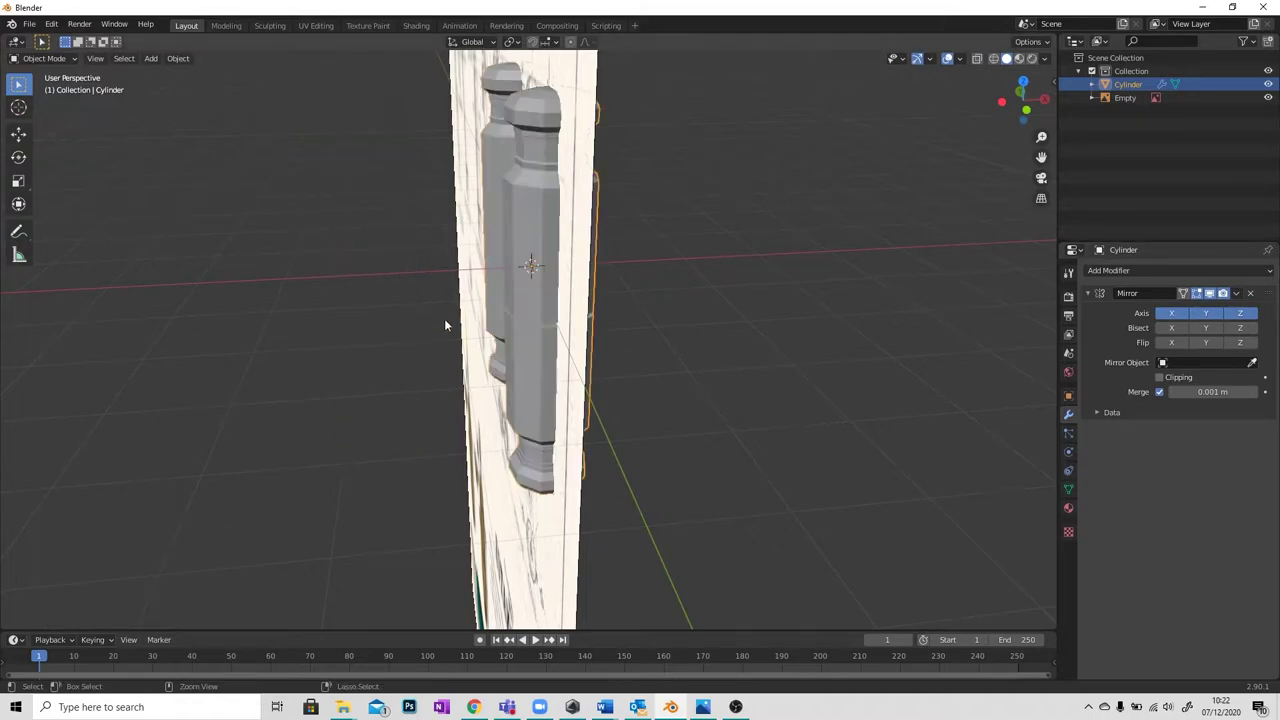
middle_click_drag(557, 362, 668, 357)
middle_click_drag(585, 347, 876, 265)
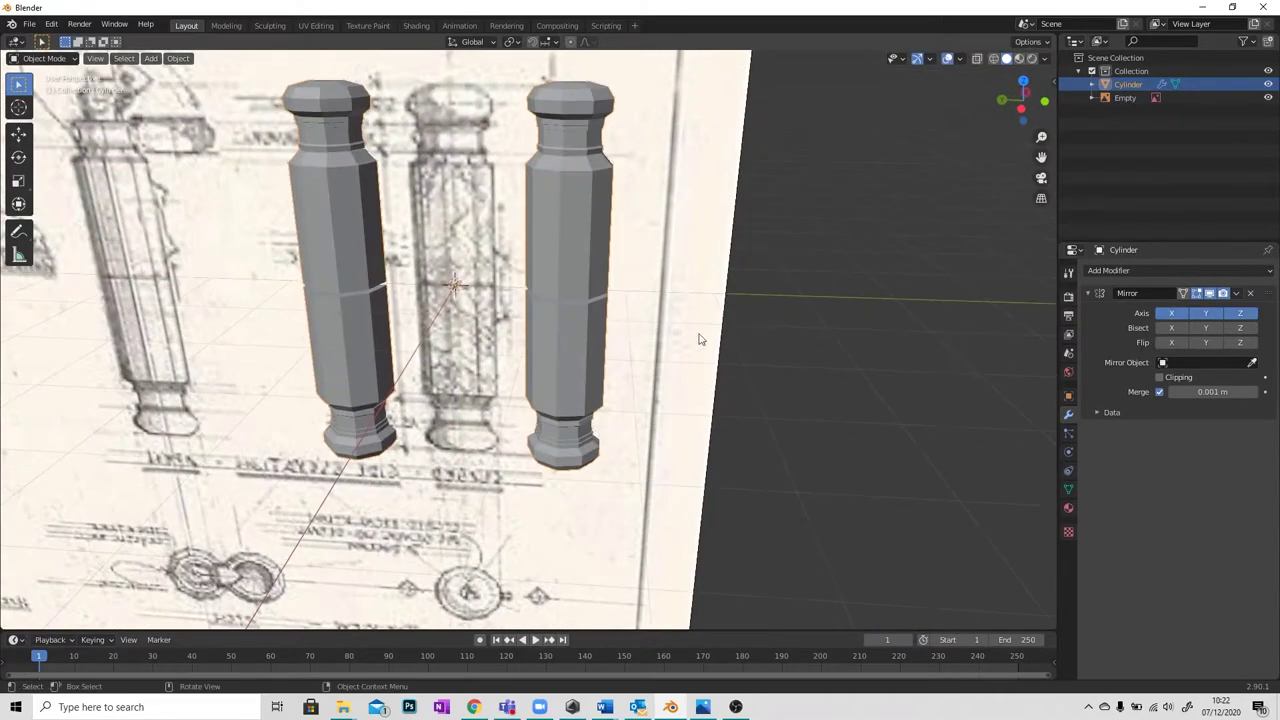
key("Tab")
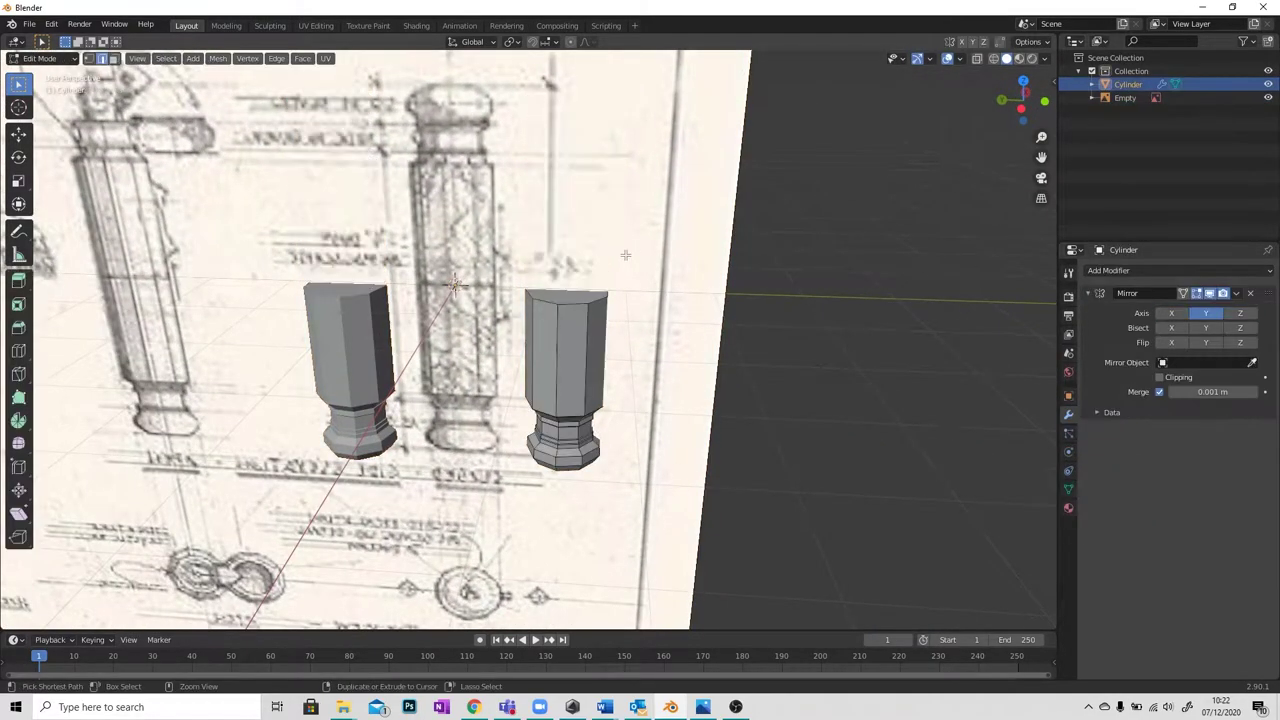
key("ctrl+z")
key("ctrl+z")
key("ctrl+z")
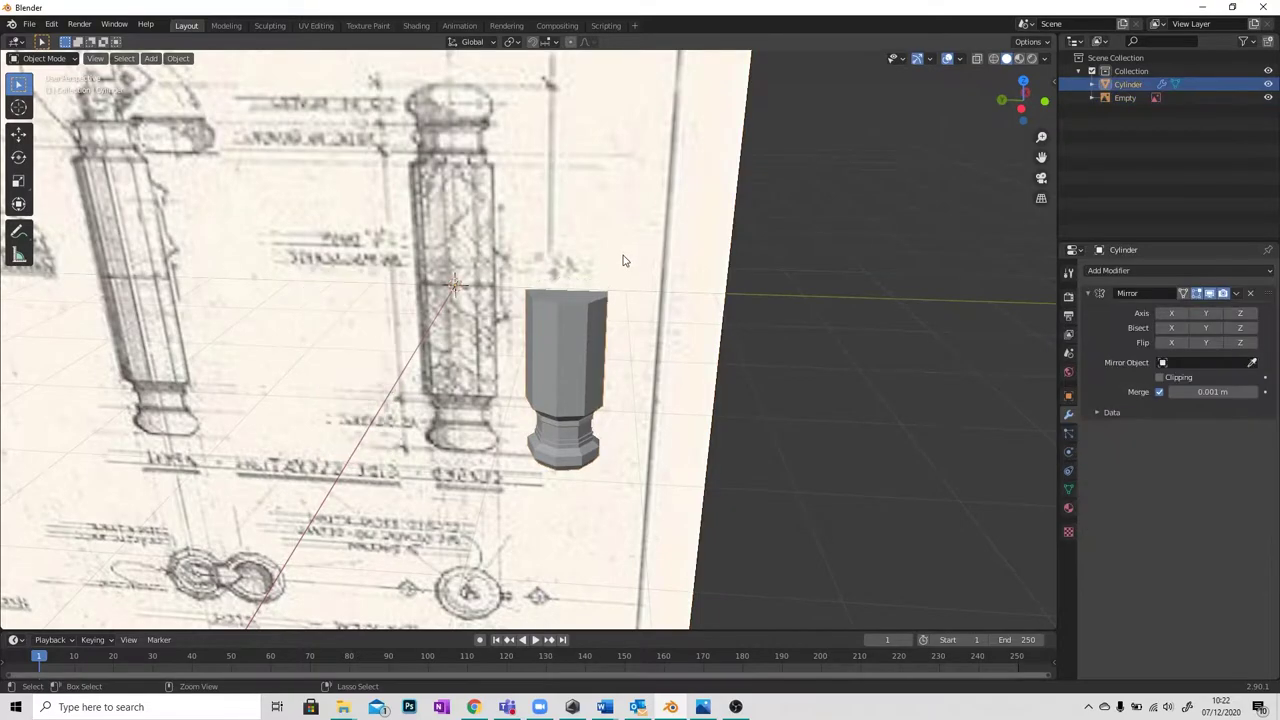
key("ctrl+shift+z")
key("ctrl+shift+z")
key("ctrl+shift+z")
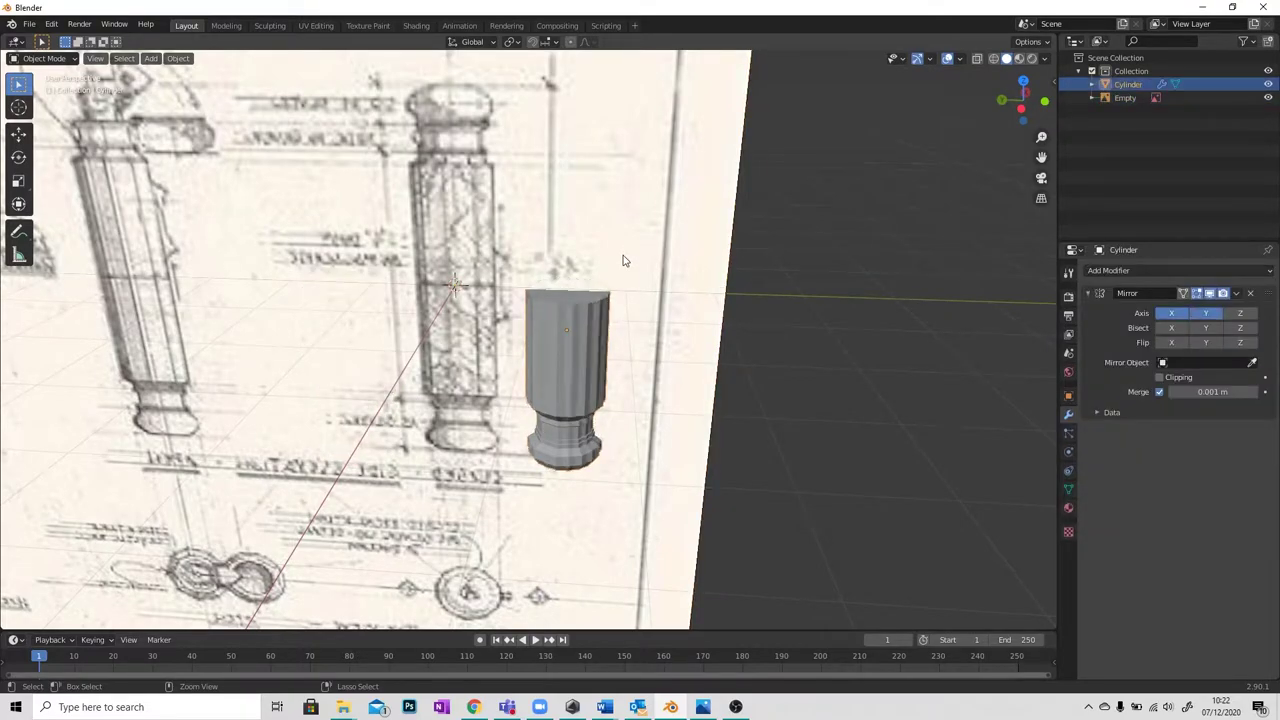
key("ctrl+z")
middle_click_drag(623, 261, 620, 371)
Select the cylinder and briefly test Z-axis mirroring before turning it off.
left_click(560, 357)
left_click(524, 397)
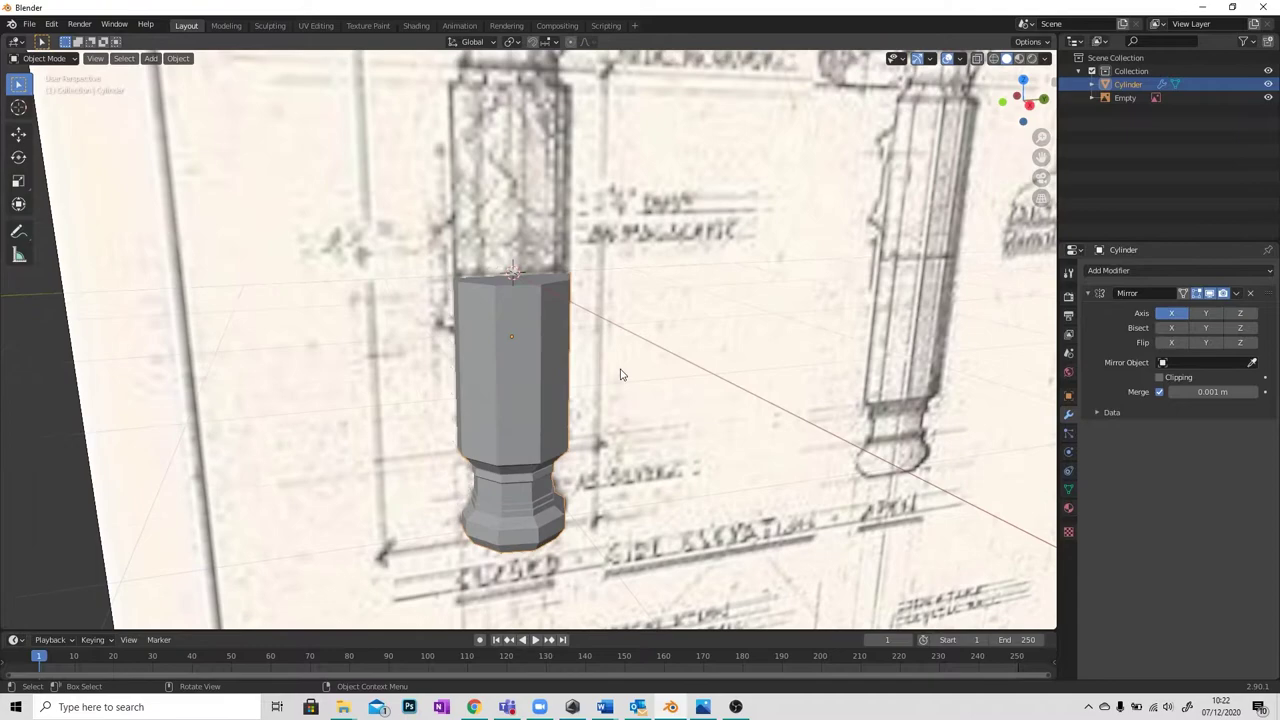
left_click(1241, 313)
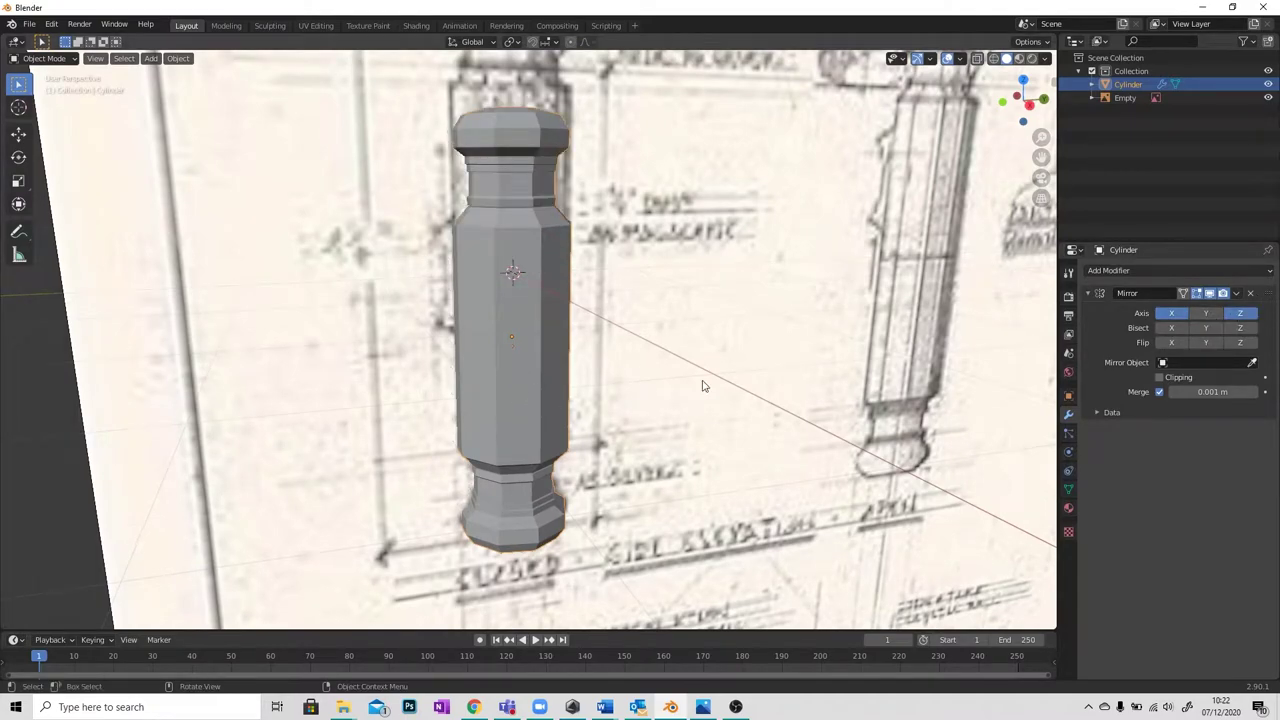
left_click(1240, 313)
Set the cylinder's origin to the 3D cursor and enable Z mirroring to complete the handle.
right_click(500, 362)
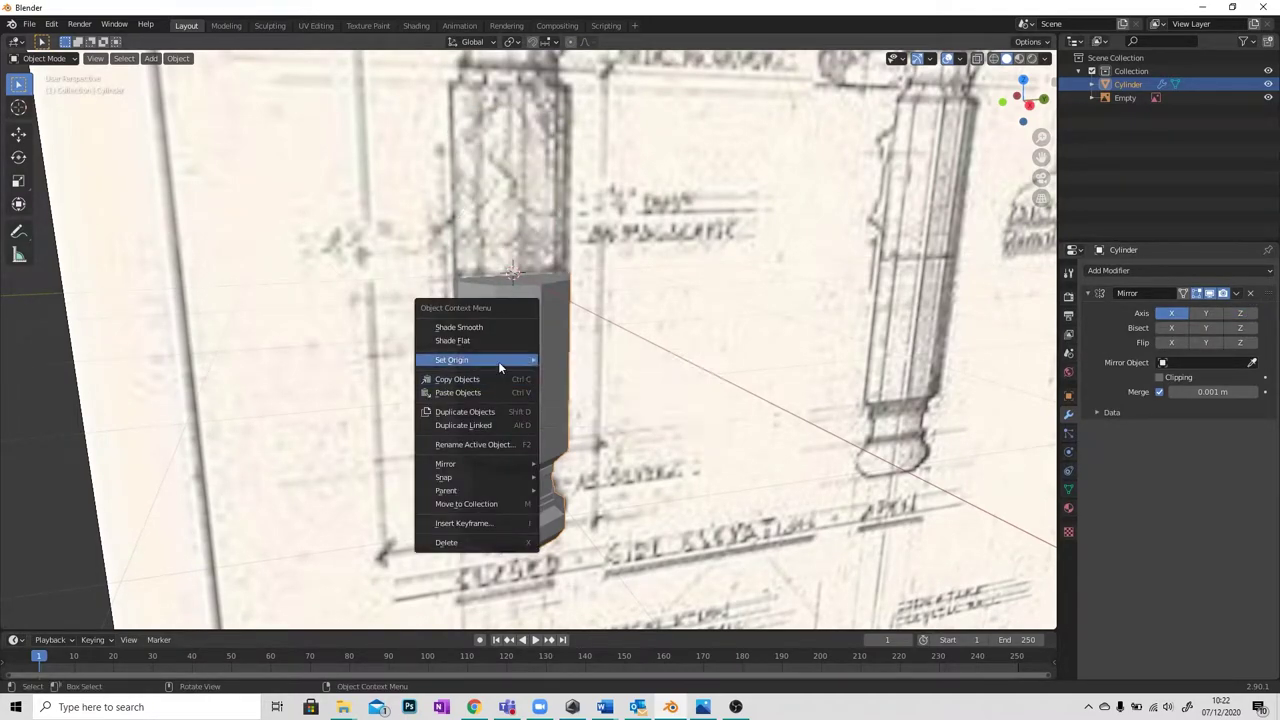
mouse_move(500, 366)
left_click(585, 388)
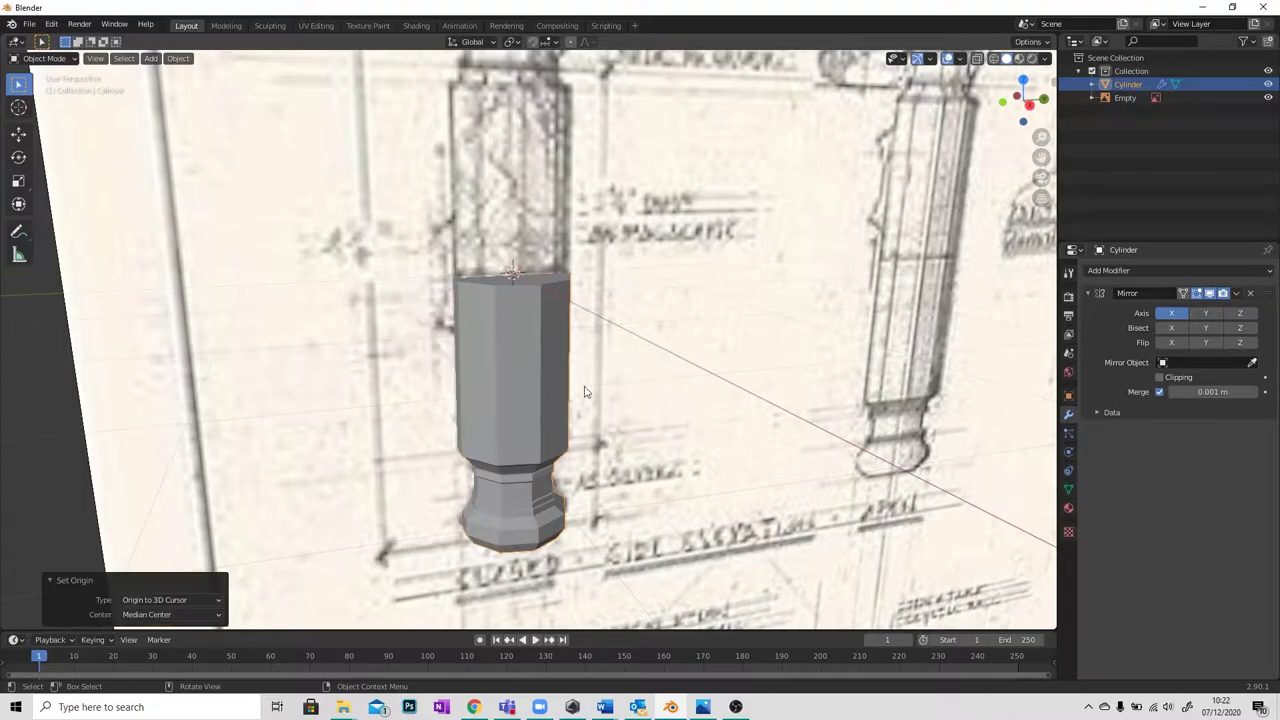
left_click(1240, 313)
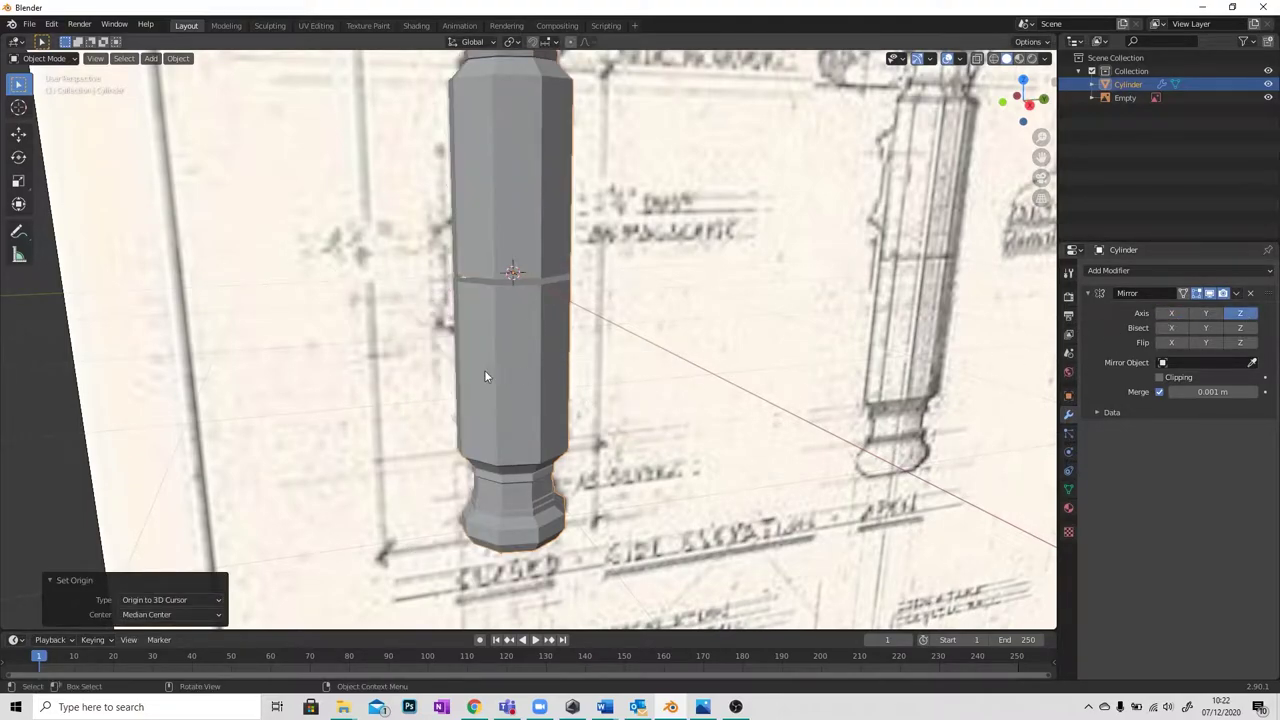
scroll(522, 364, "up", 5)
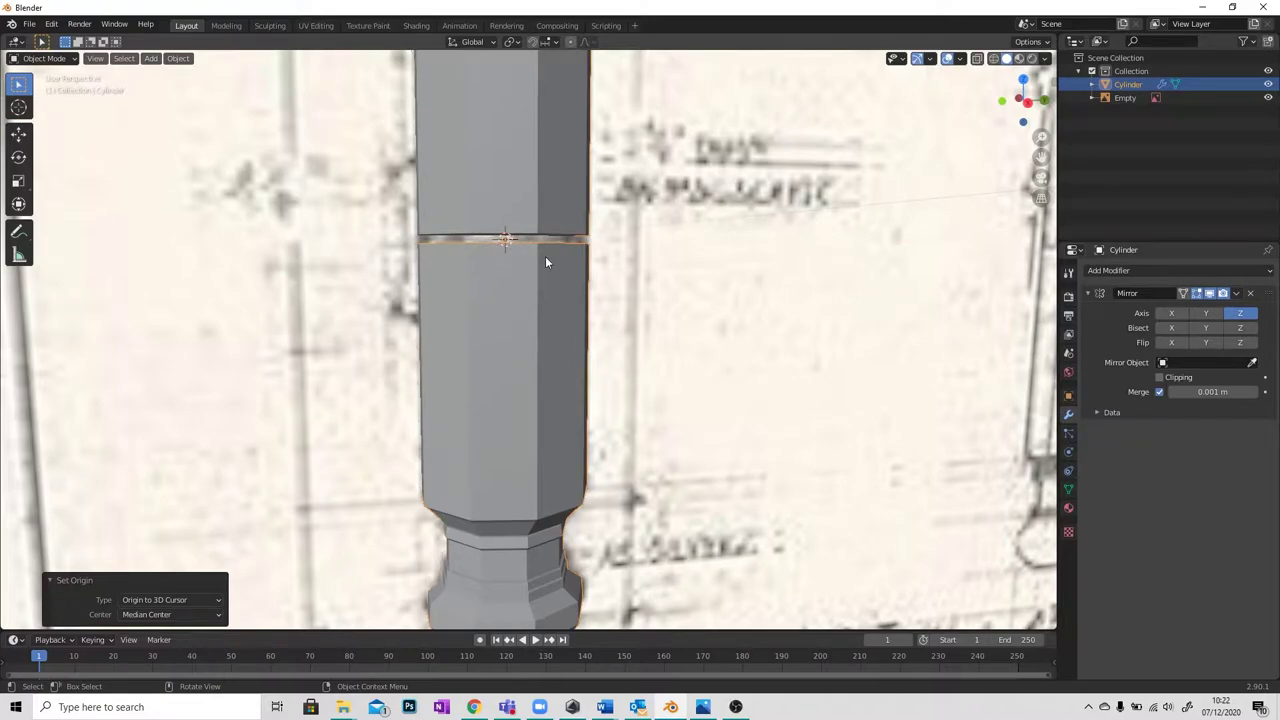
middle_click_drag(512, 300, 507, 312)
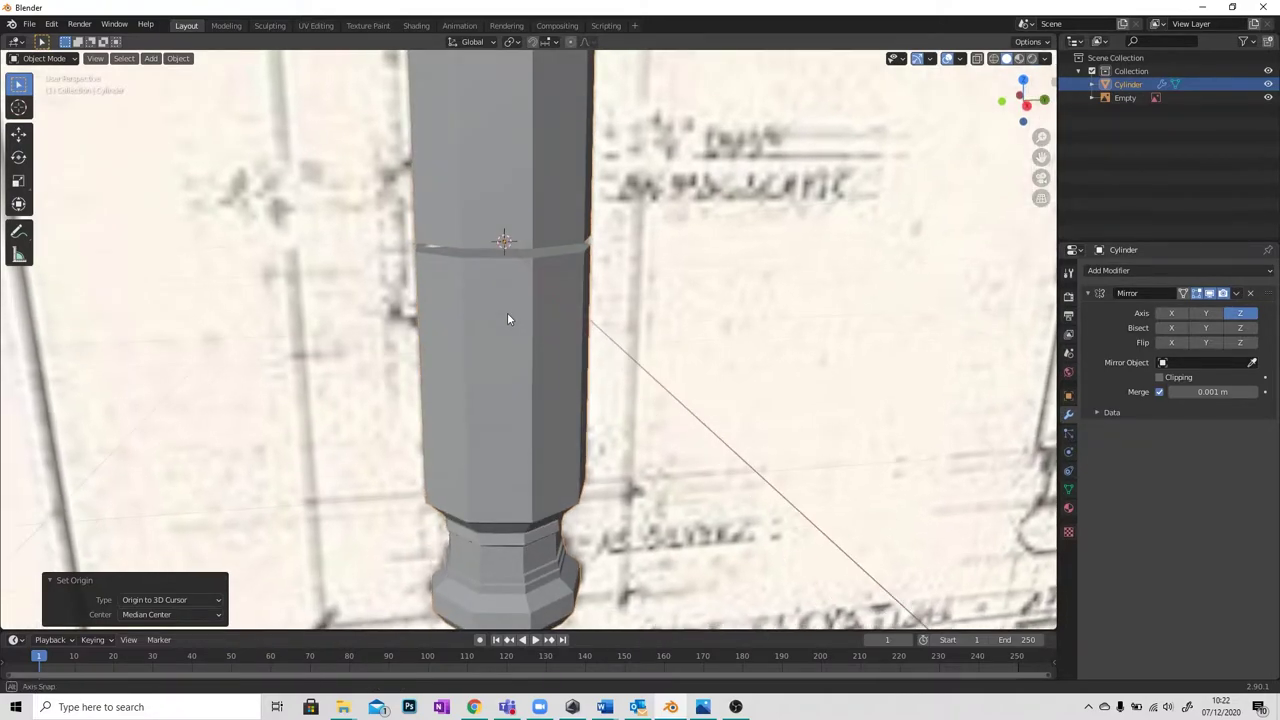
scroll(354, 197, "up", 2)
In Edit Mode face select, pick the thin seam strip and view it from the right side.
left_click(52, 61)
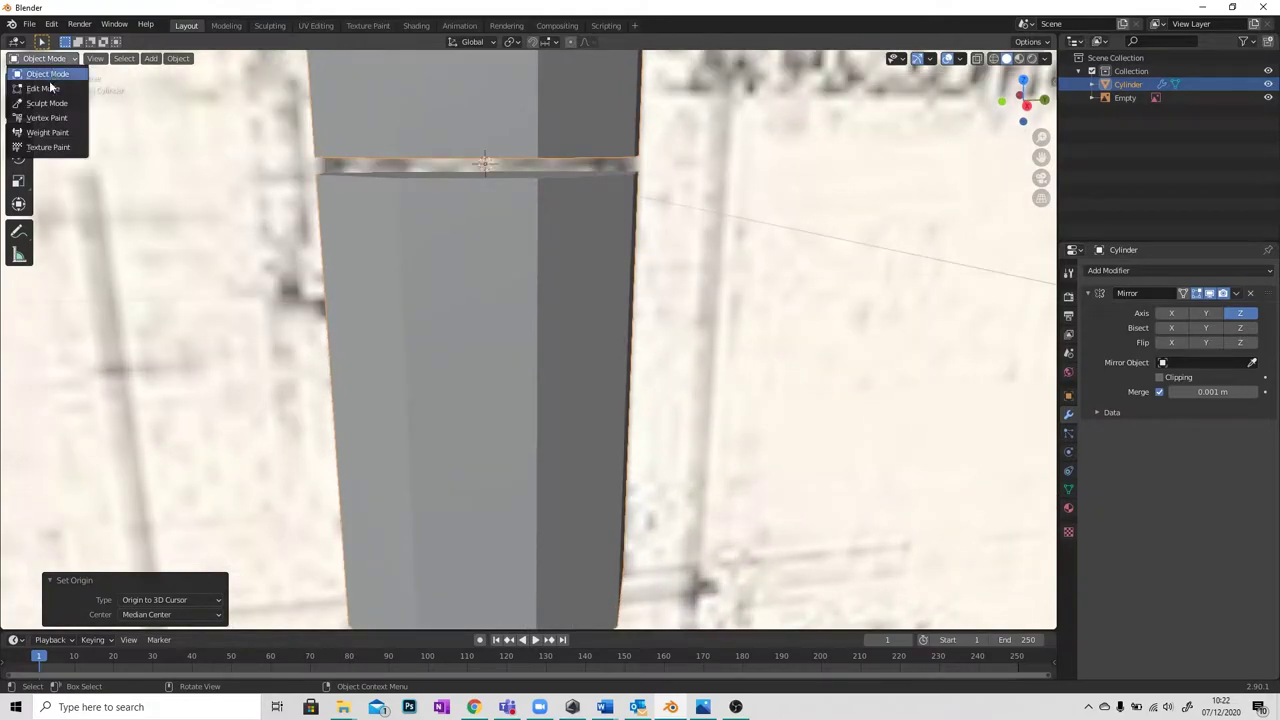
left_click(42, 90)
key("3")
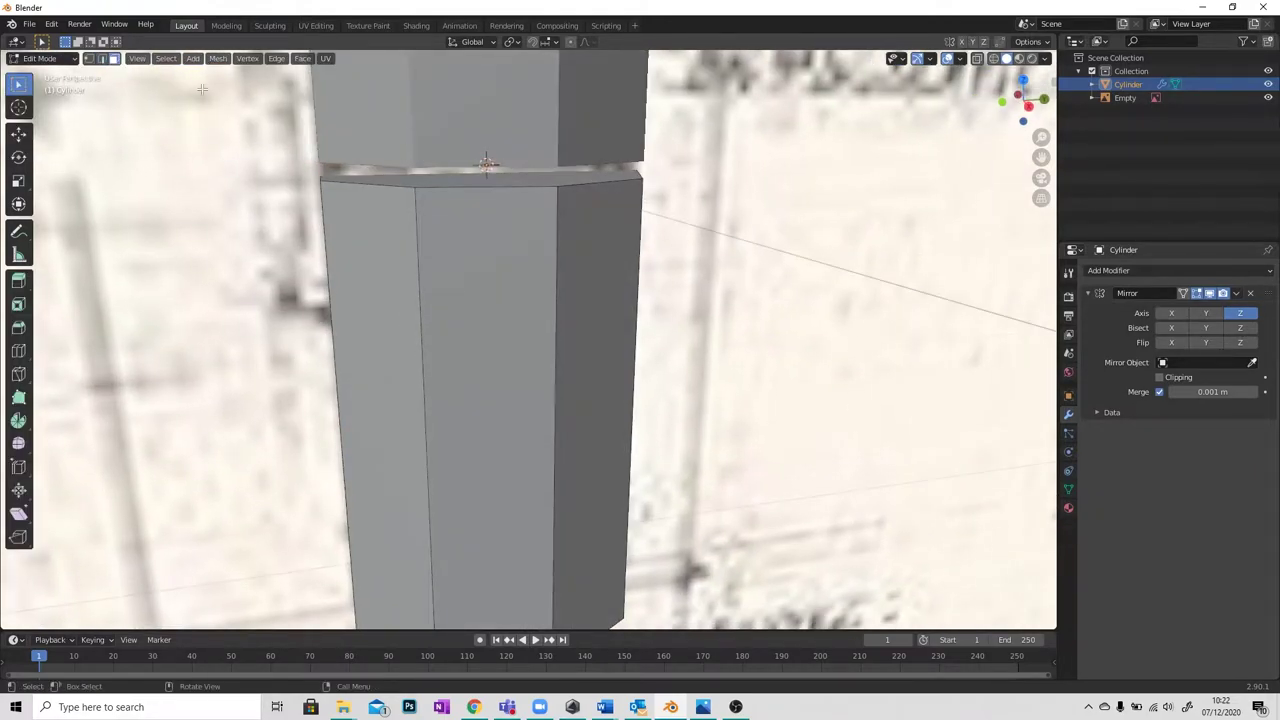
left_click(425, 178)
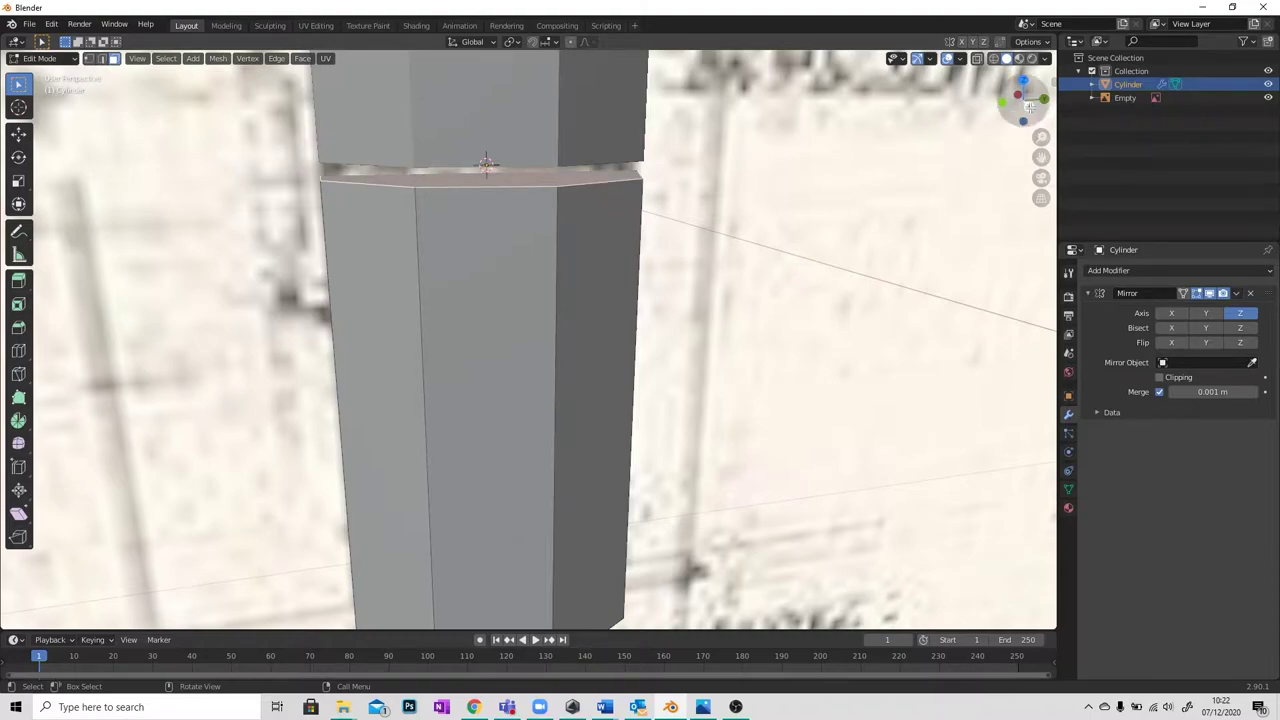
left_click(1028, 106)
middle_click_drag(553, 238, 616, 395, "shift")
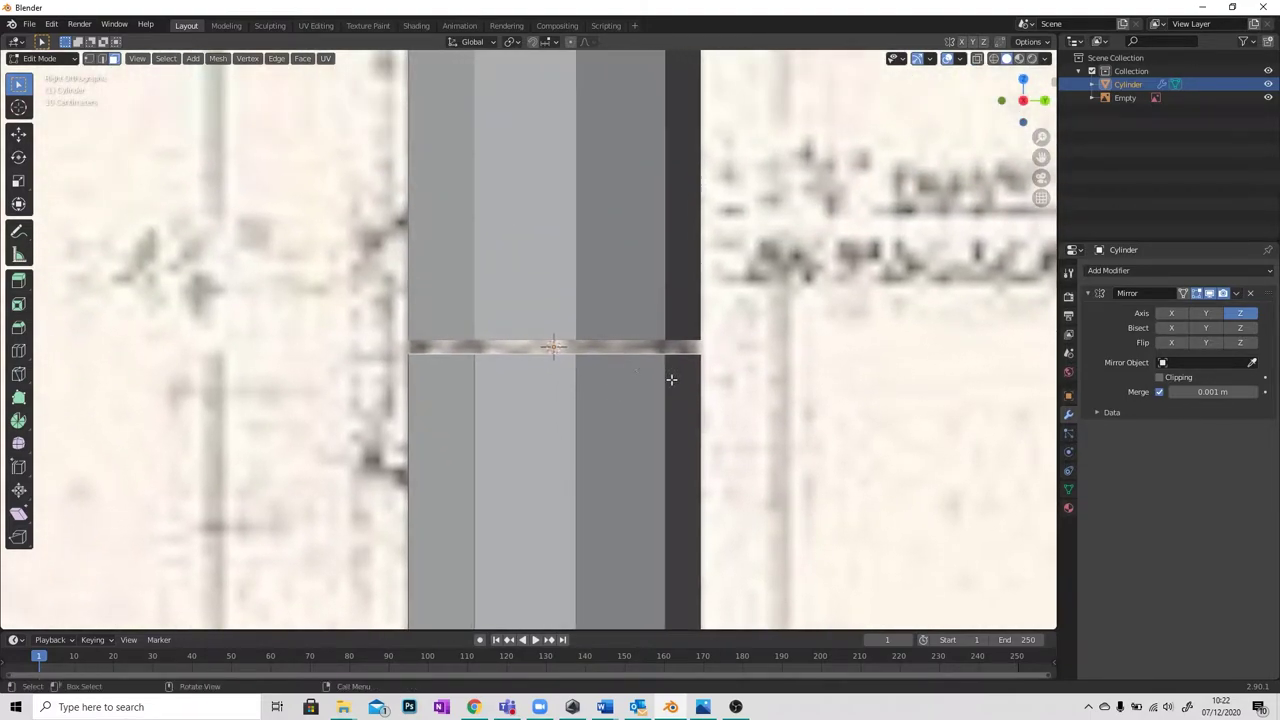
Move the seam faces along Z twice so the mirrored halves meet.
key("g")
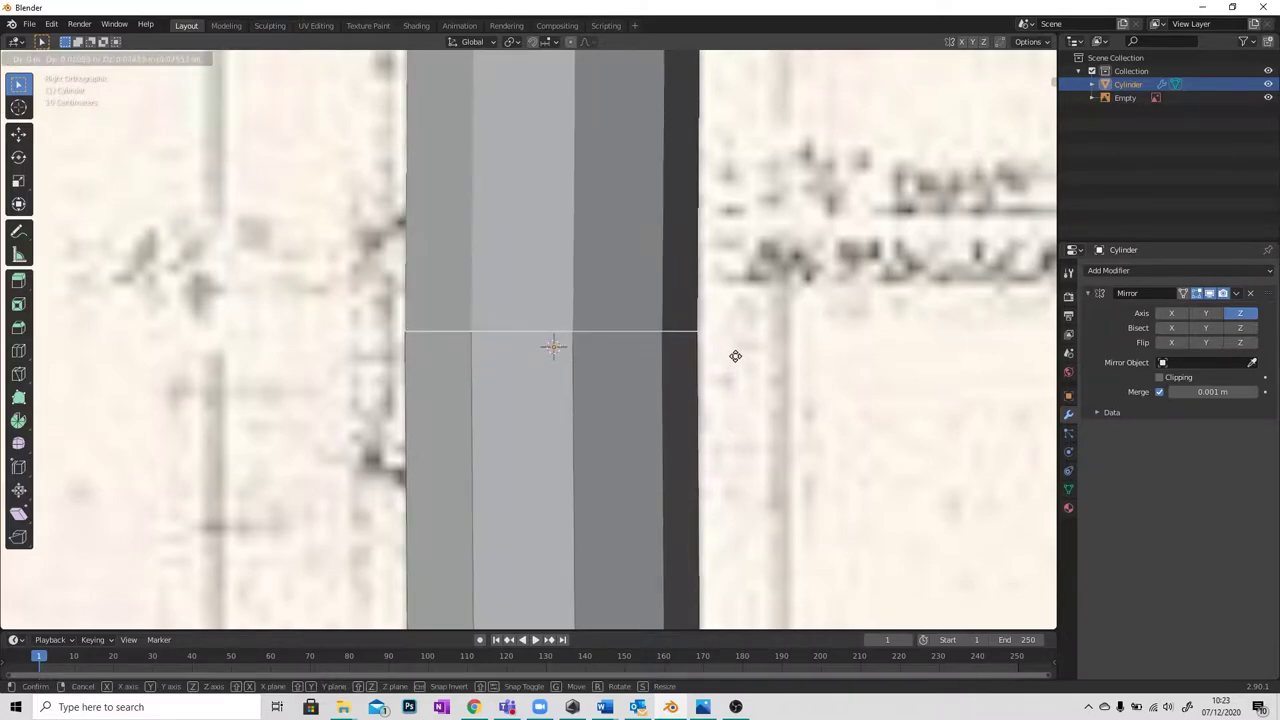
key("z")
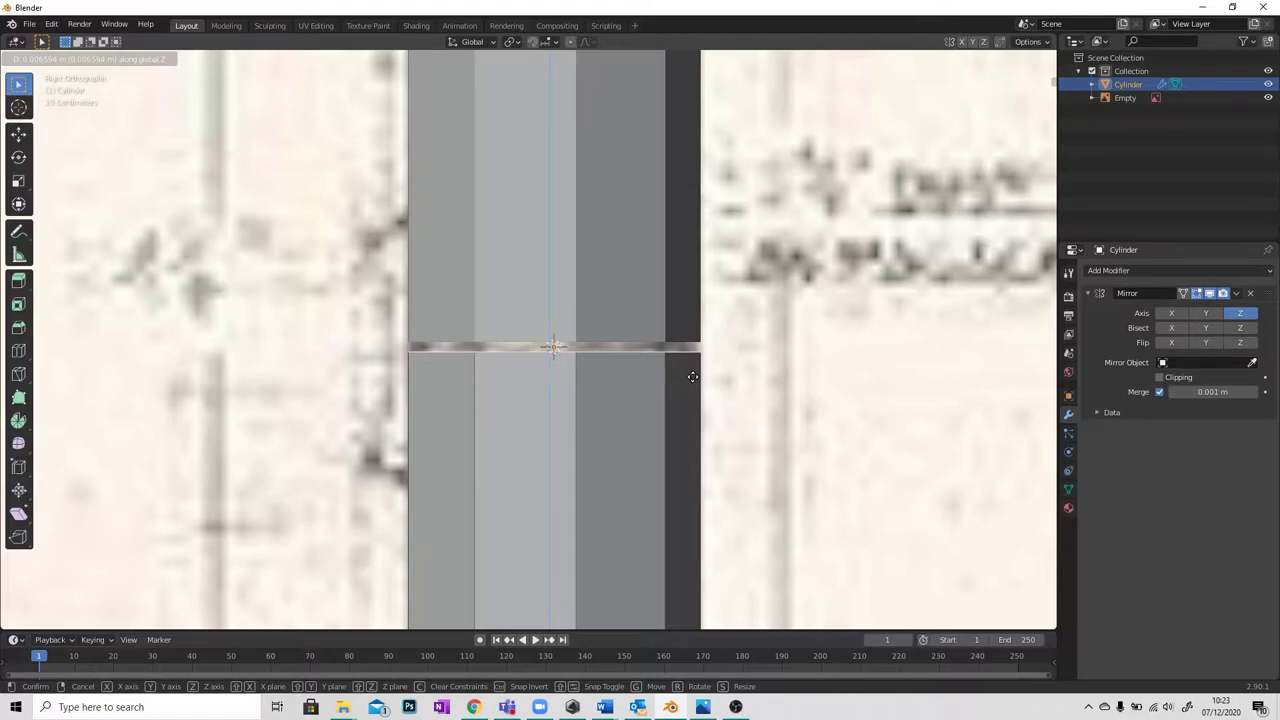
left_click(684, 375)
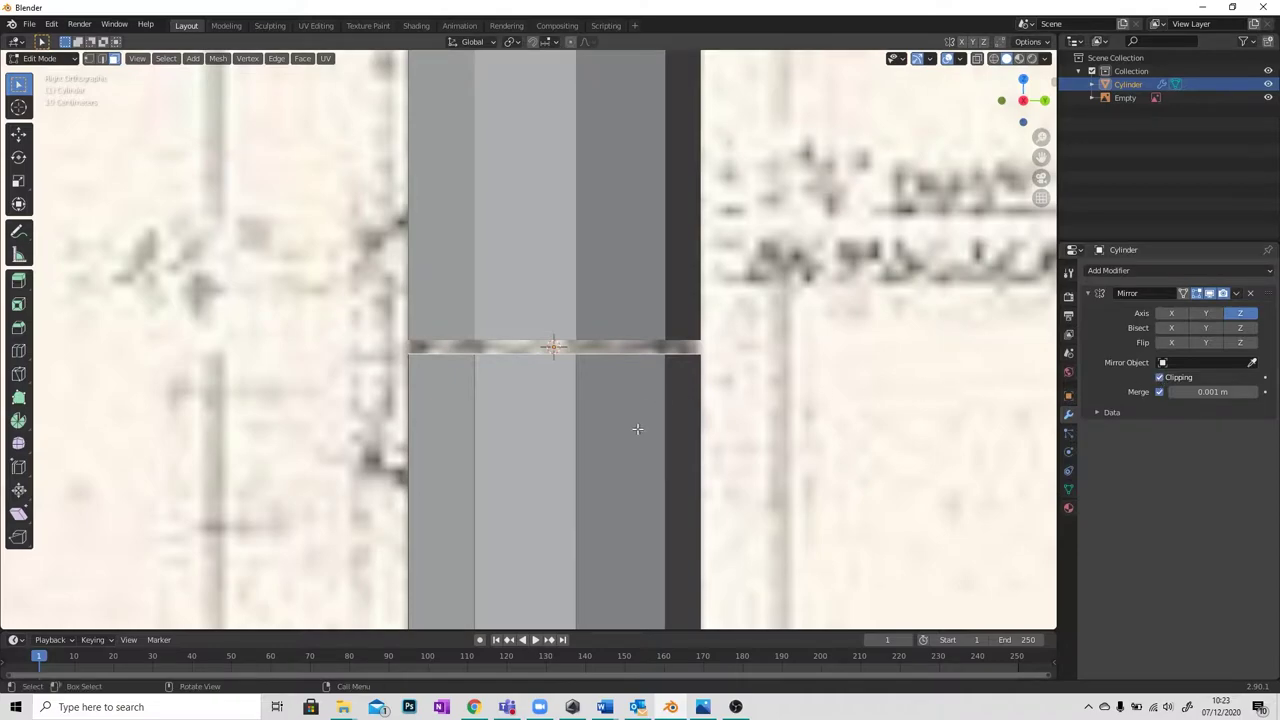
key("g")
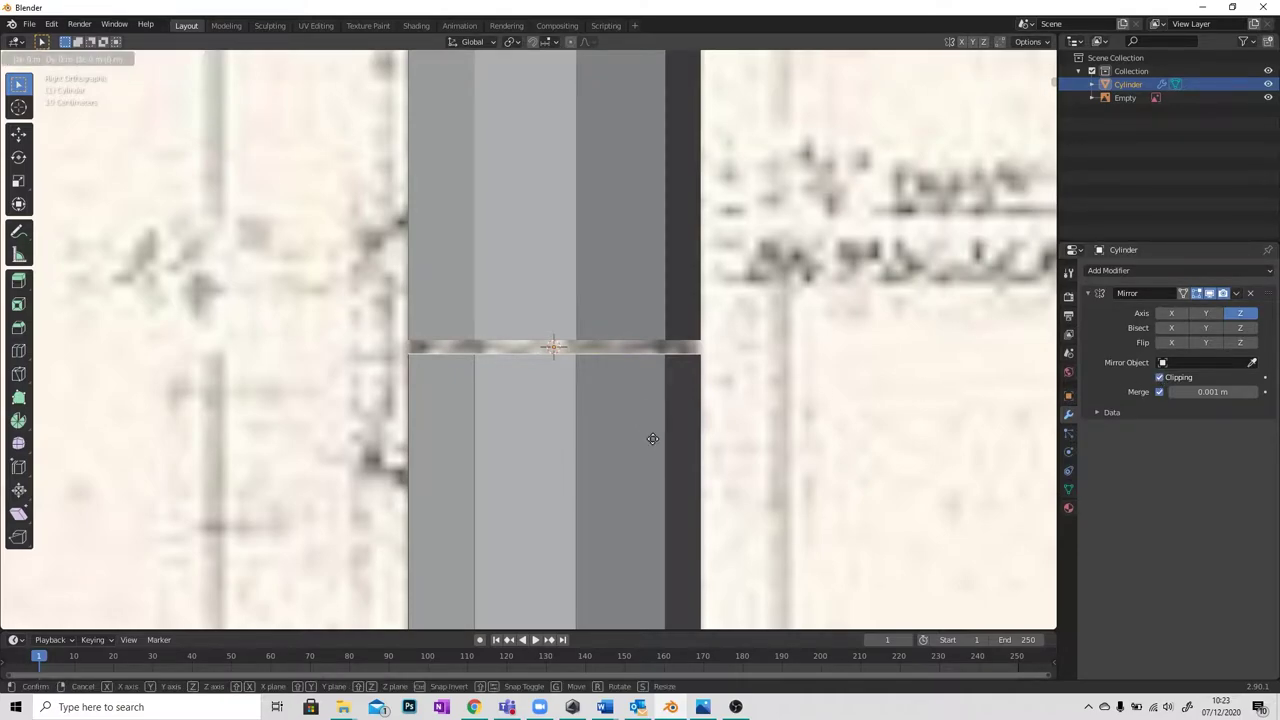
key("z")
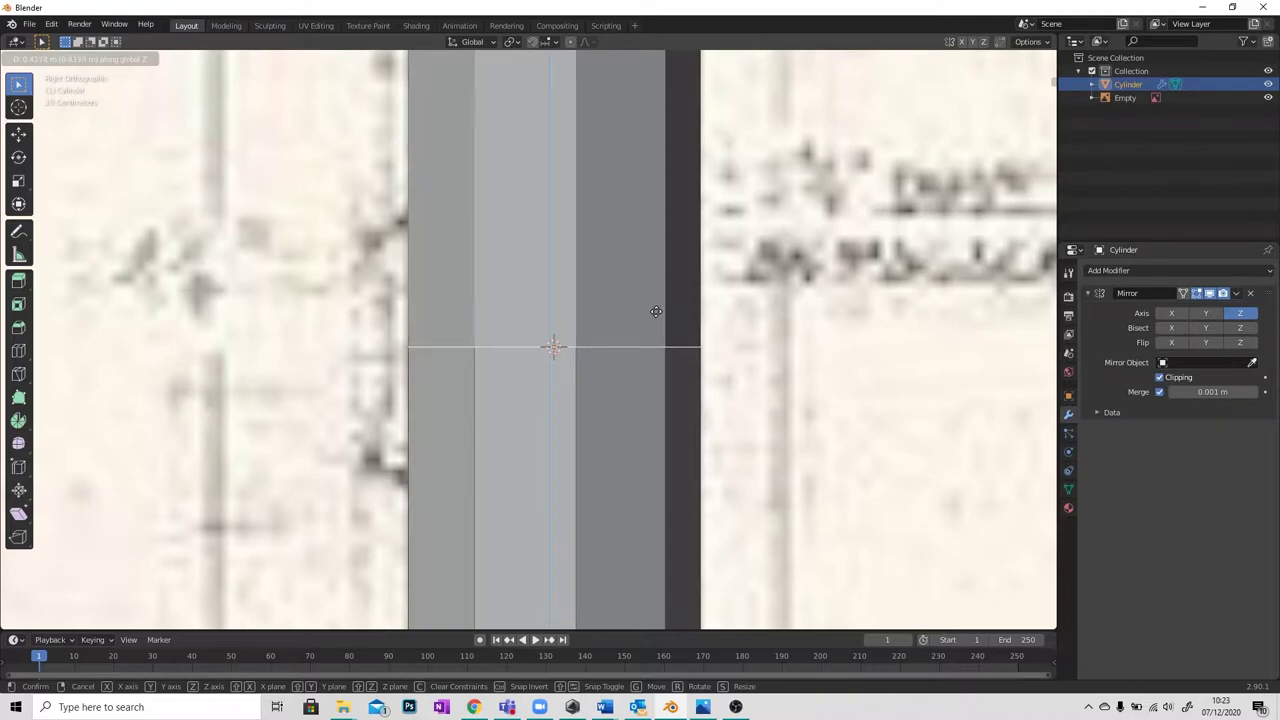
left_click(627, 242)
scroll(621, 262, "down", 6)
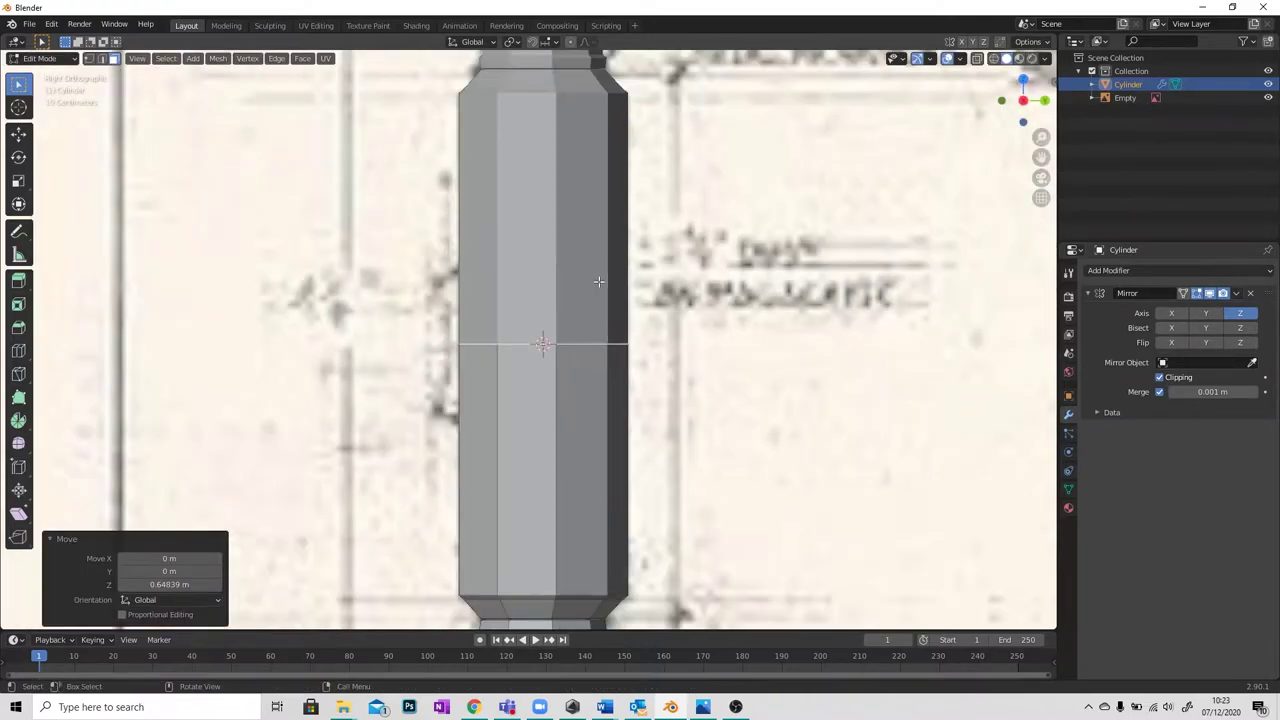
mouse_move(597, 282)
middle_mouse_down()
mouse_move(604, 304)
mouse_move(640, 300)
mouse_move(606, 304)
middle_mouse_up()
scroll(630, 320, "down", 3, "shift")
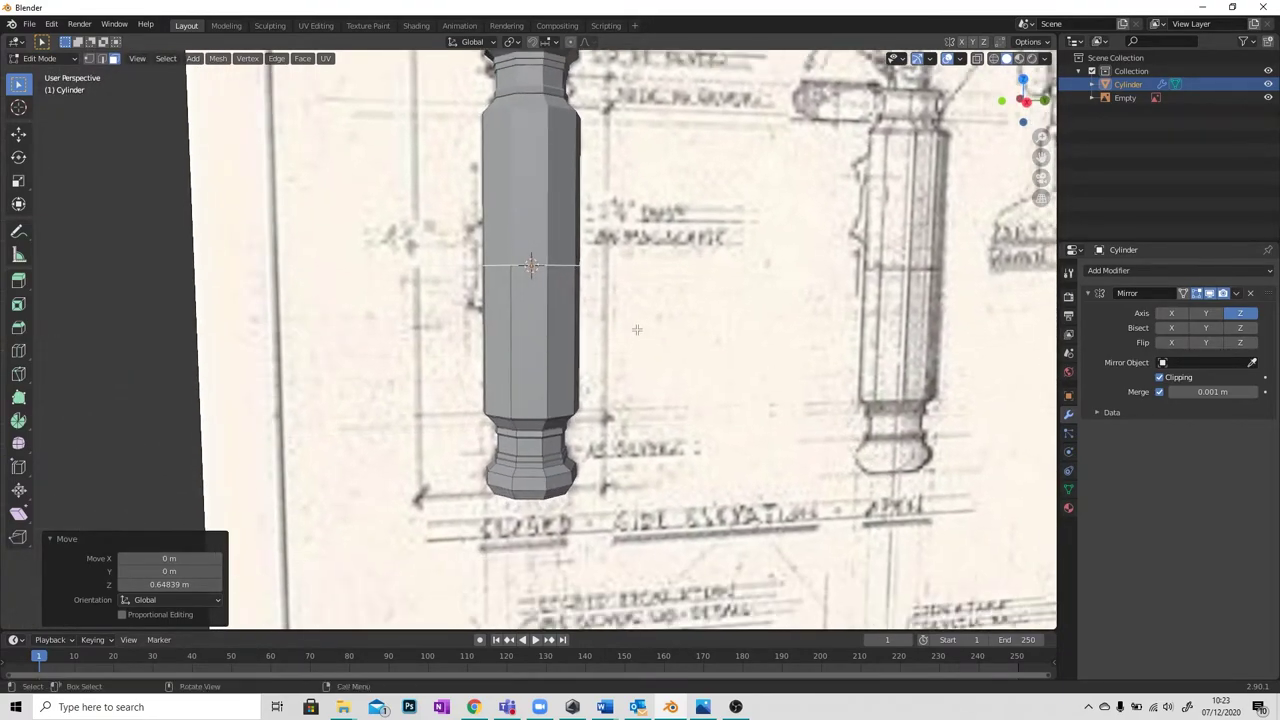
left_click(55, 62)
Return to Object Mode and orbit around the joined handle to inspect its grip, collar and foot.
left_click(50, 73)
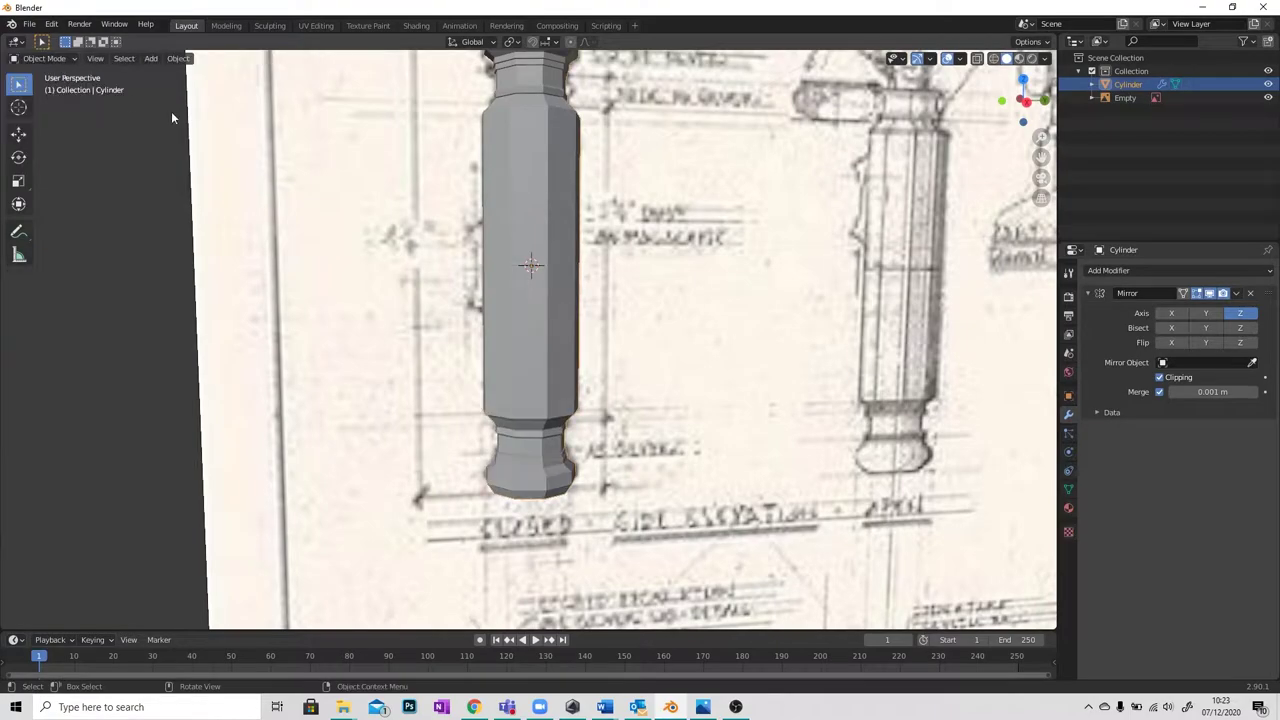
scroll(545, 350, "up", 2)
scroll(590, 393, "down", 5, "shift")
middle_click_drag(590, 393, 528, 360)
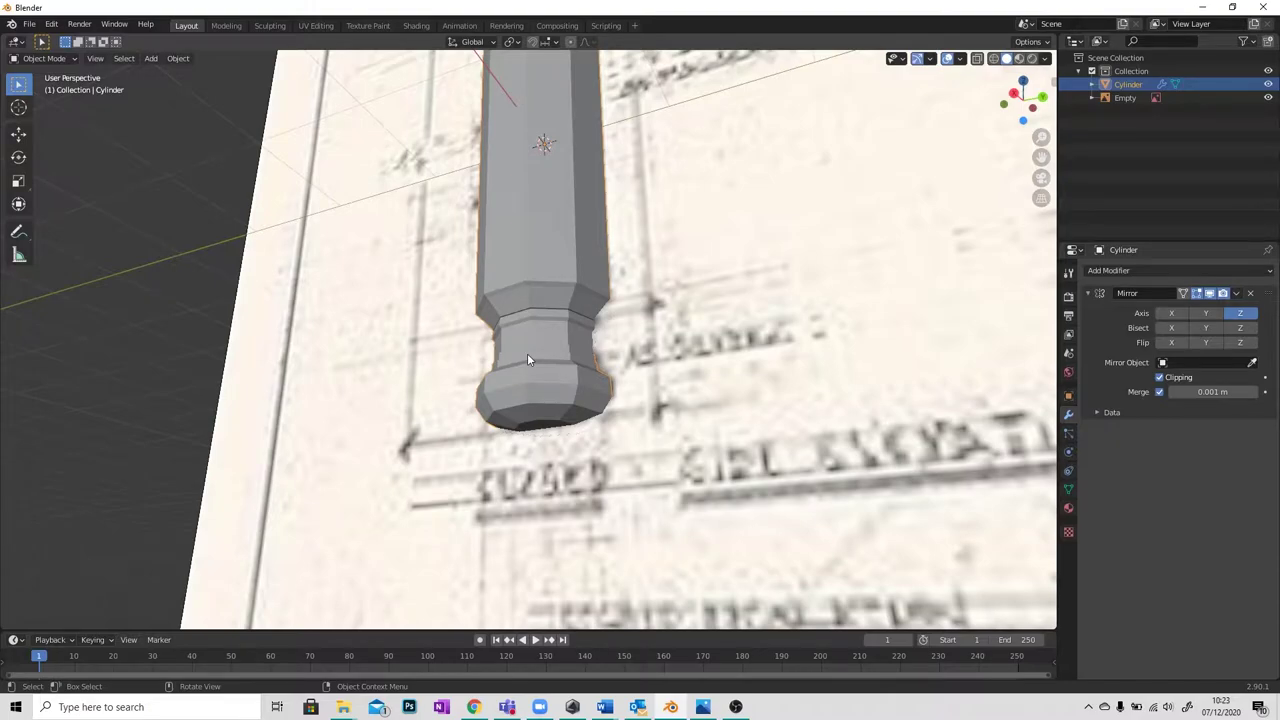
middle_click_drag(563, 390, 573, 341)
middle_click_drag(594, 445, 611, 417)
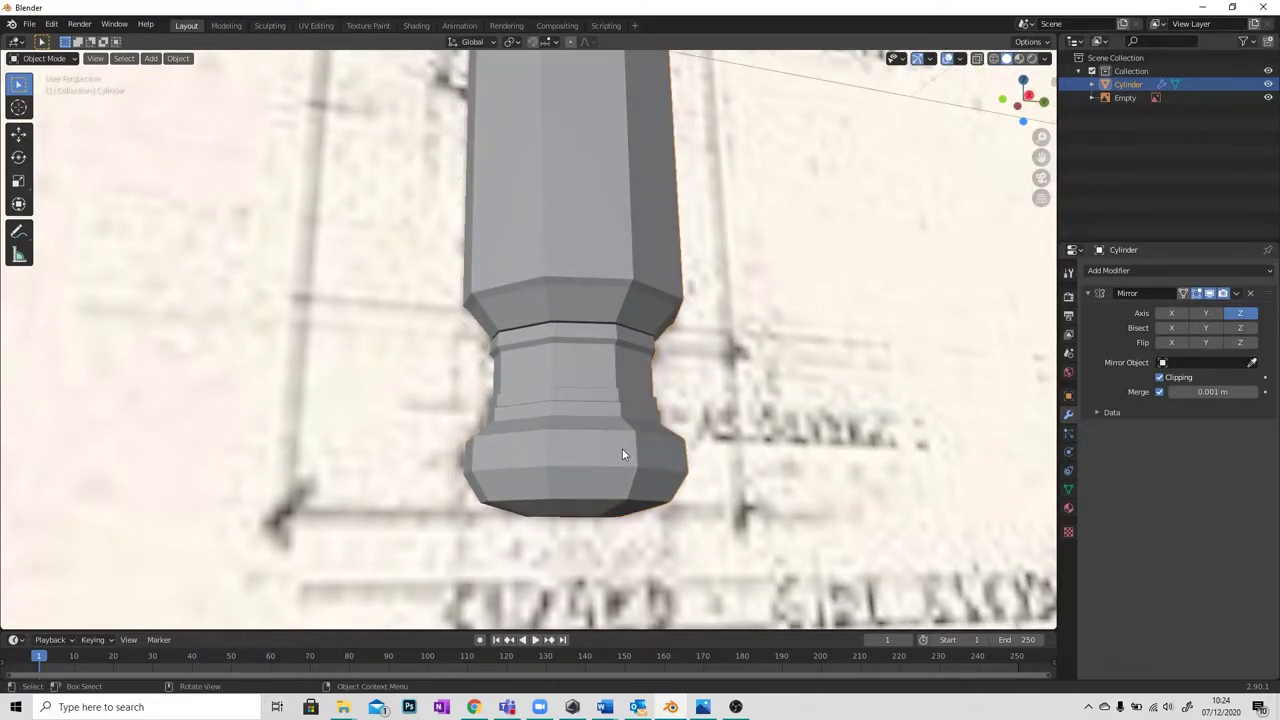
mouse_move(592, 428)
middle_mouse_down()
mouse_move(566, 423)
mouse_move(563, 391)
mouse_move(574, 411)
mouse_move(513, 401)
mouse_move(580, 423)
mouse_move(586, 407)
middle_mouse_up()
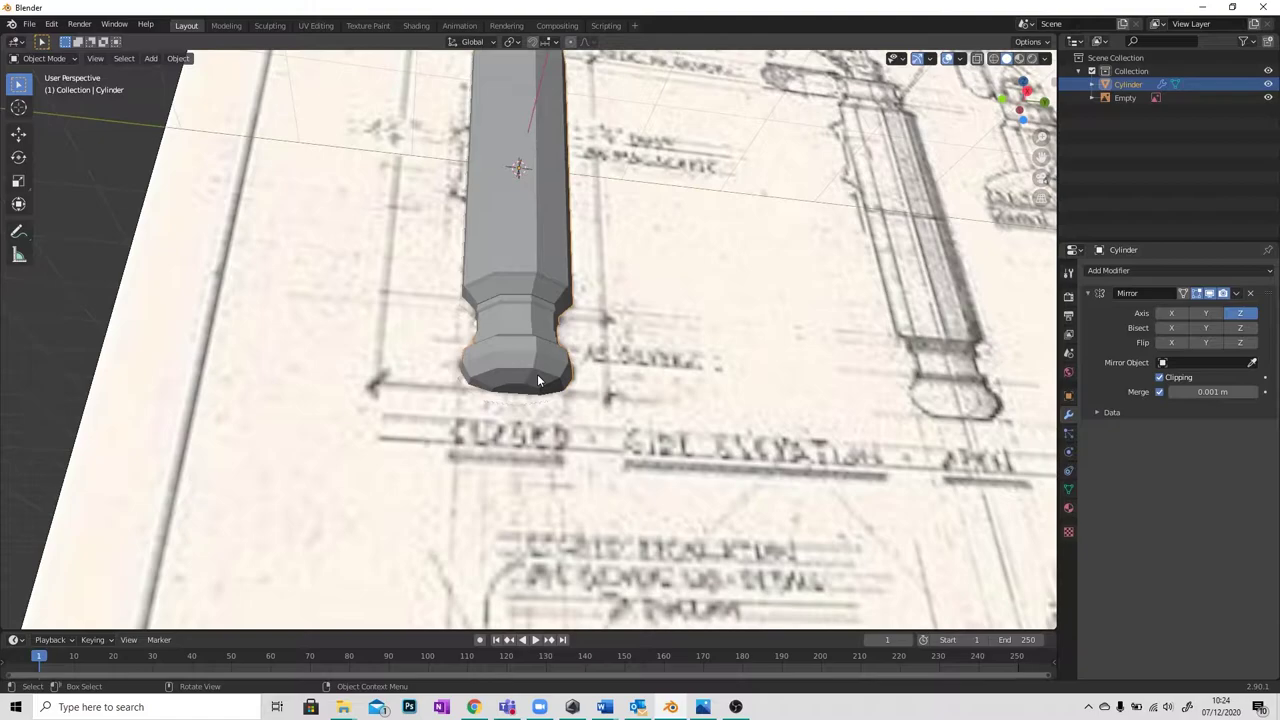
scroll(529, 391, "up", 5)
middle_click_drag(549, 394, 505, 220)
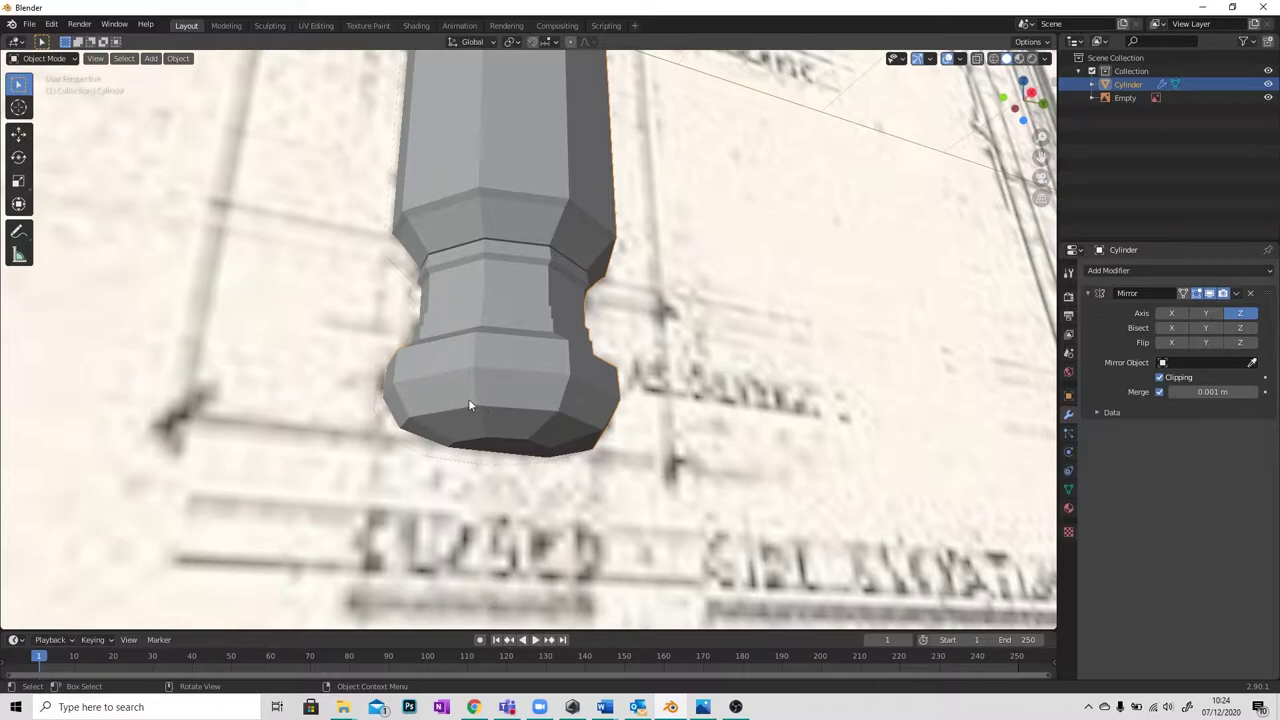
middle_click_drag(468, 404, 591, 445)
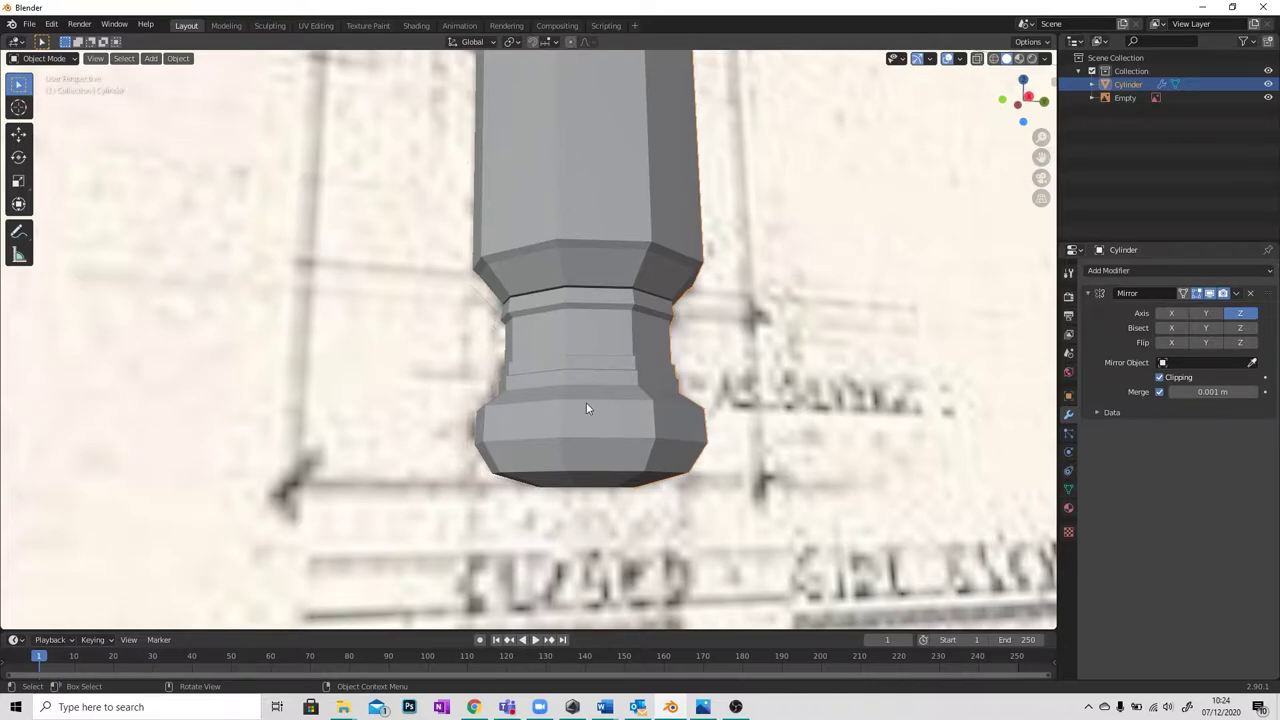
scroll(658, 443, "down", 4)
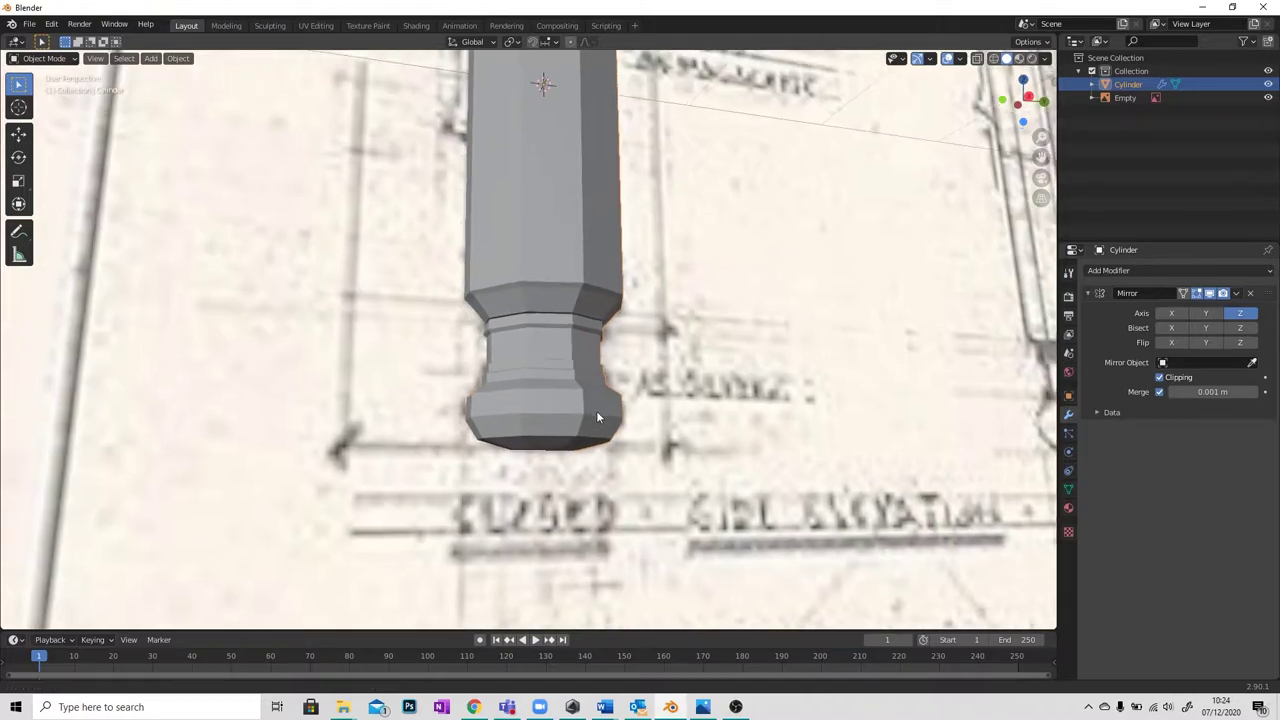
middle_click_drag(596, 416, 544, 410)
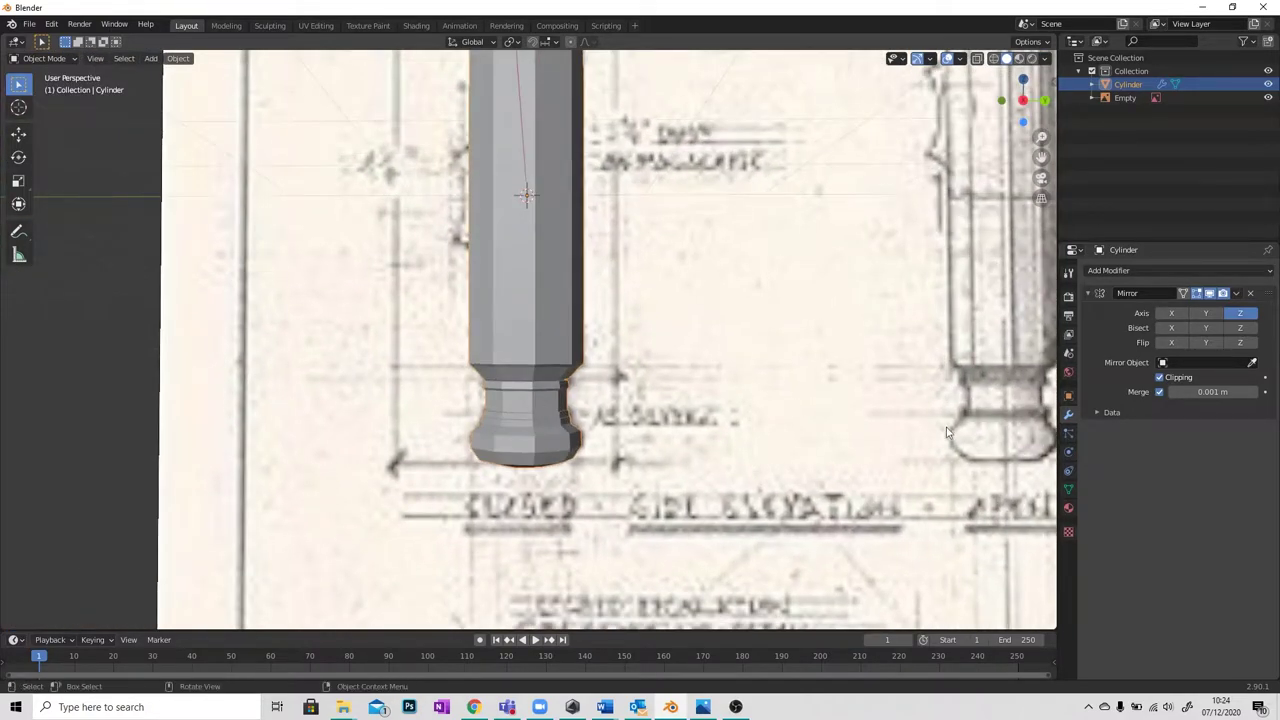
Add a Subdivision Surface modifier and raise its viewport levels to 2, inspecting the base.
left_click(1112, 271)
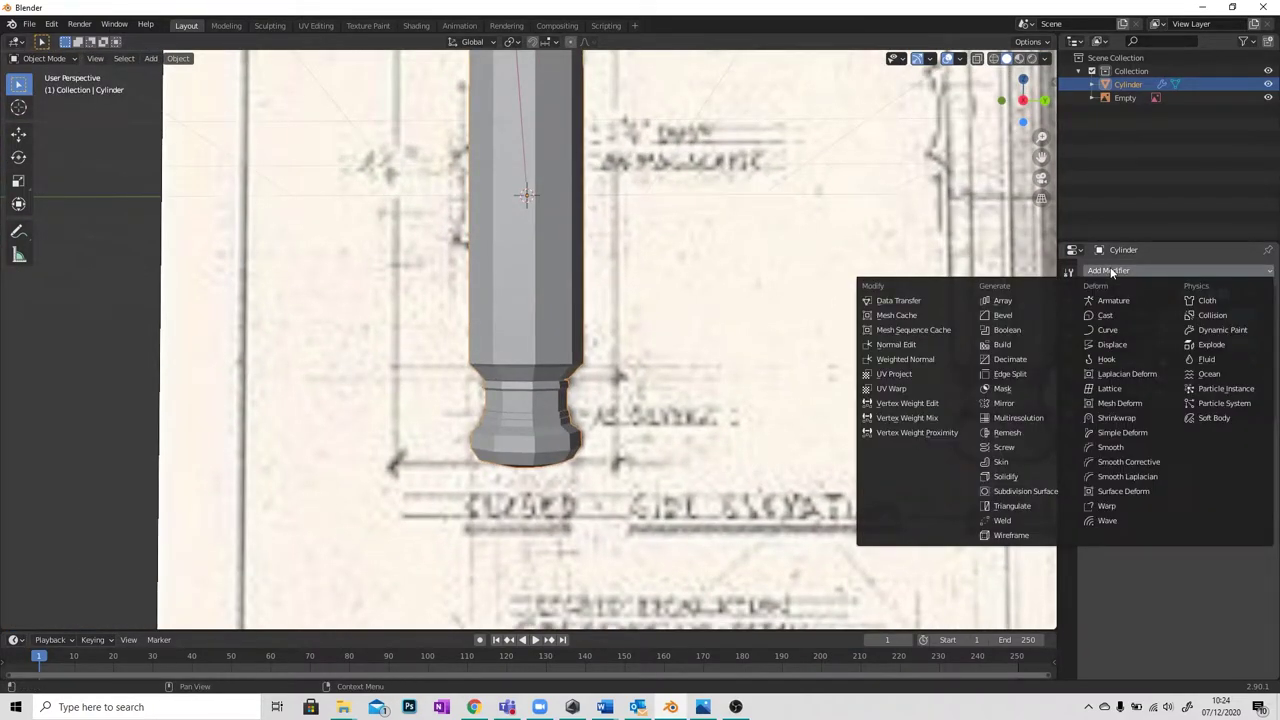
left_click(1032, 491)
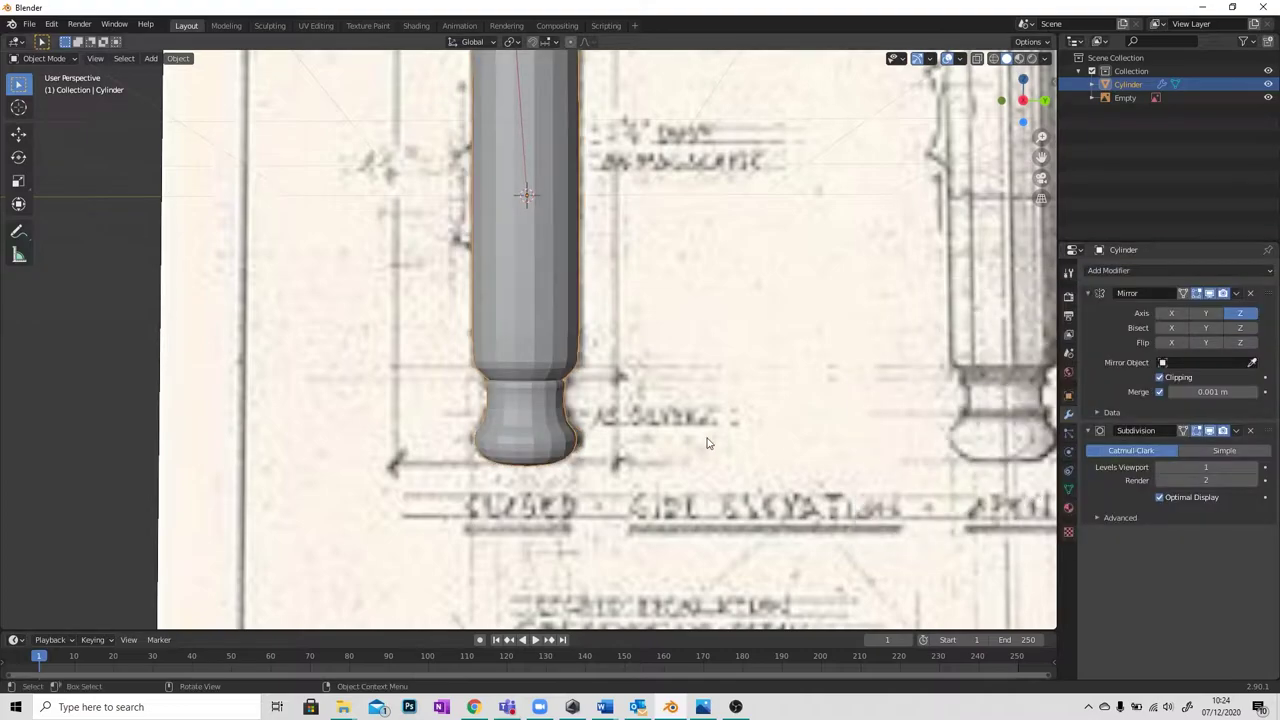
middle_click_drag(706, 443, 685, 418)
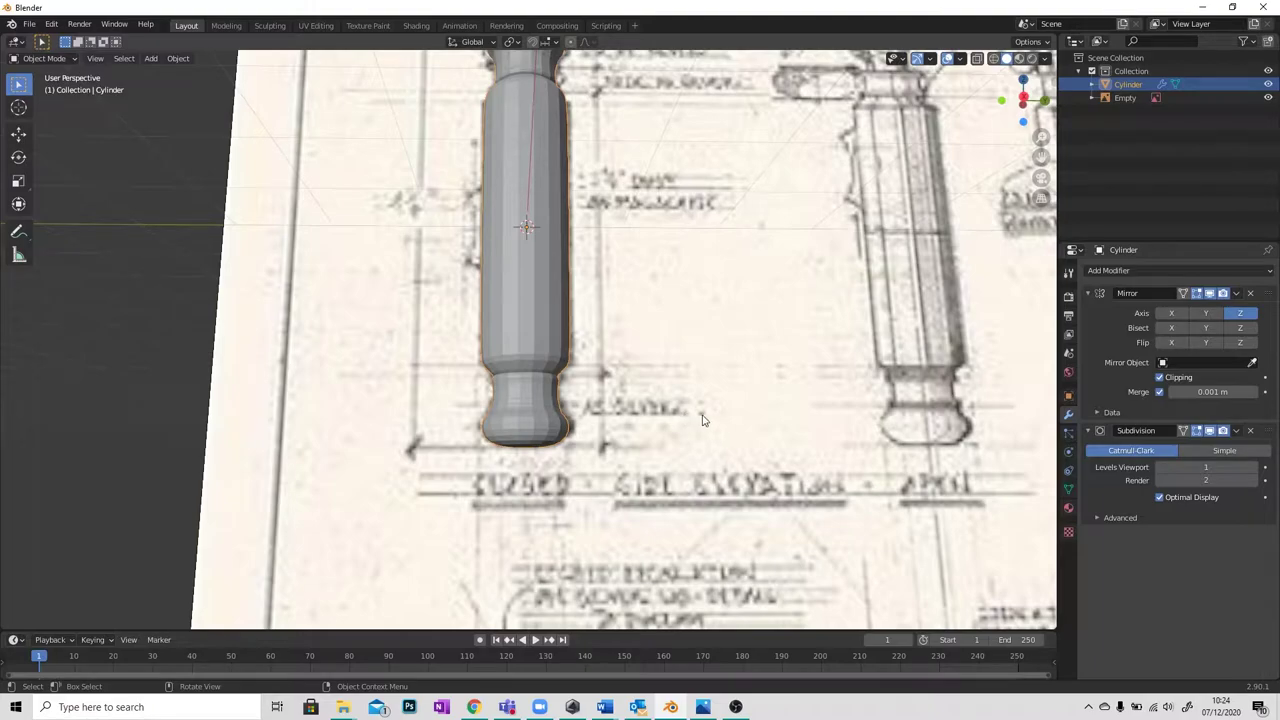
scroll(529, 386, "up", 4)
mouse_move(558, 386)
middle_mouse_down()
mouse_move(592, 321)
mouse_move(595, 362)
middle_mouse_up()
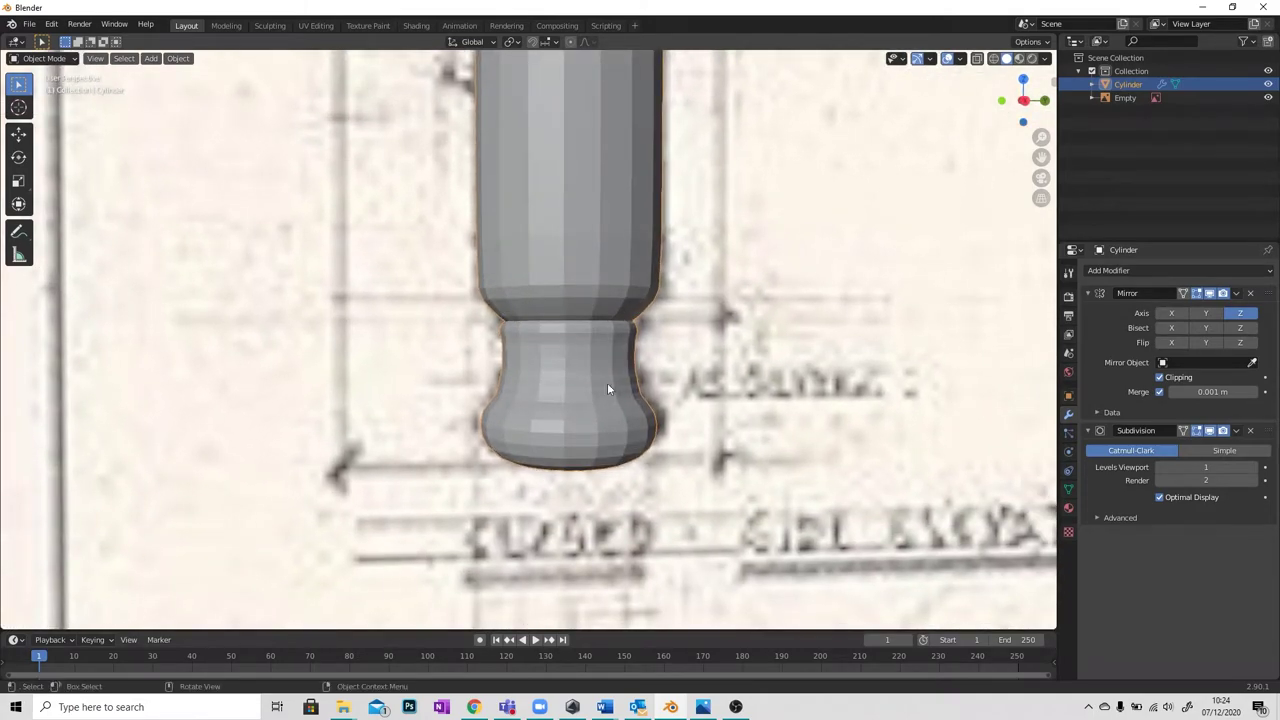
scroll(607, 382, "up", 2)
middle_click_drag(615, 447, 540, 405, "shift")
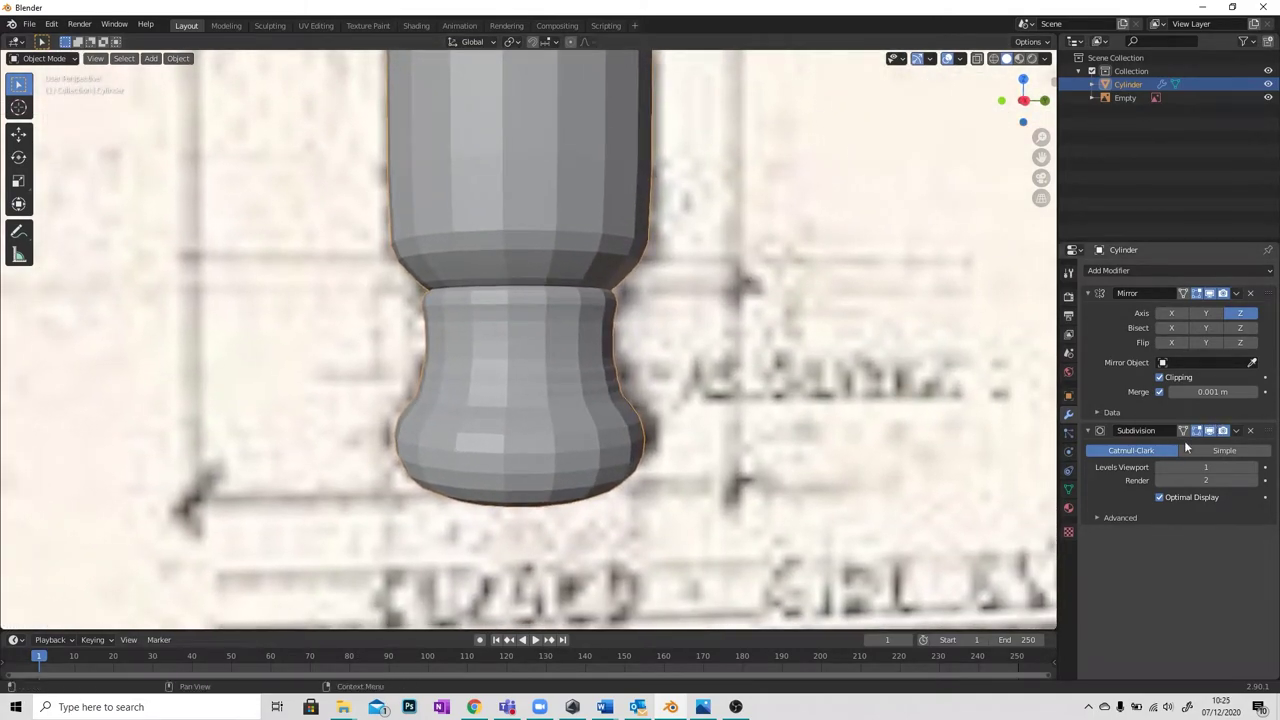
left_click(1253, 470)
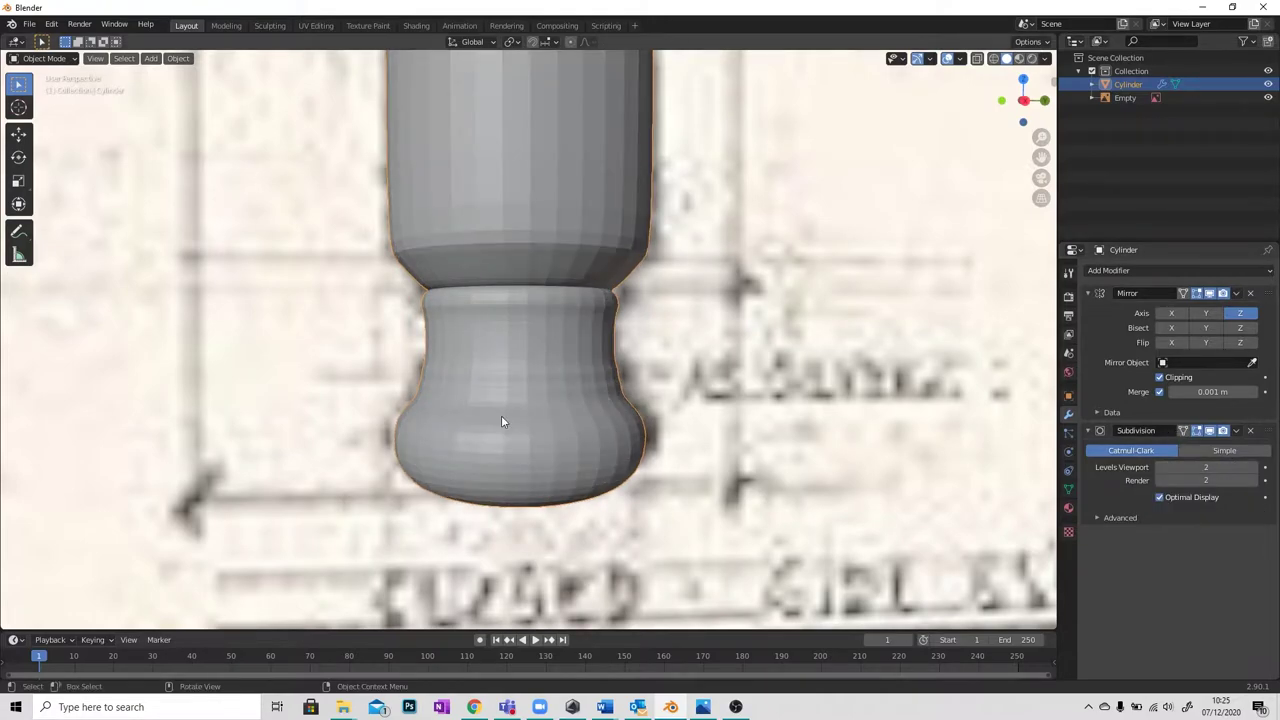
scroll(501, 415, "down", 5)
middle_click_drag(544, 377, 590, 408)
scroll(590, 408, "up", 4)
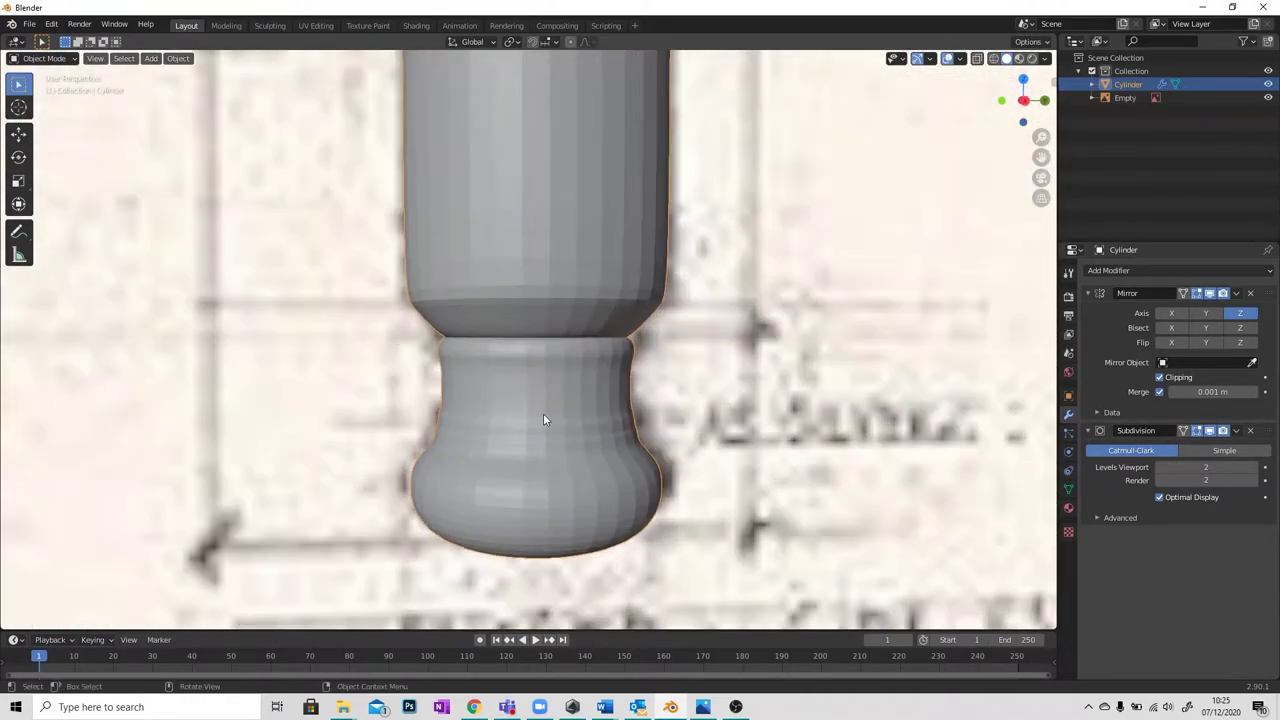
middle_click_drag(538, 446, 568, 366)
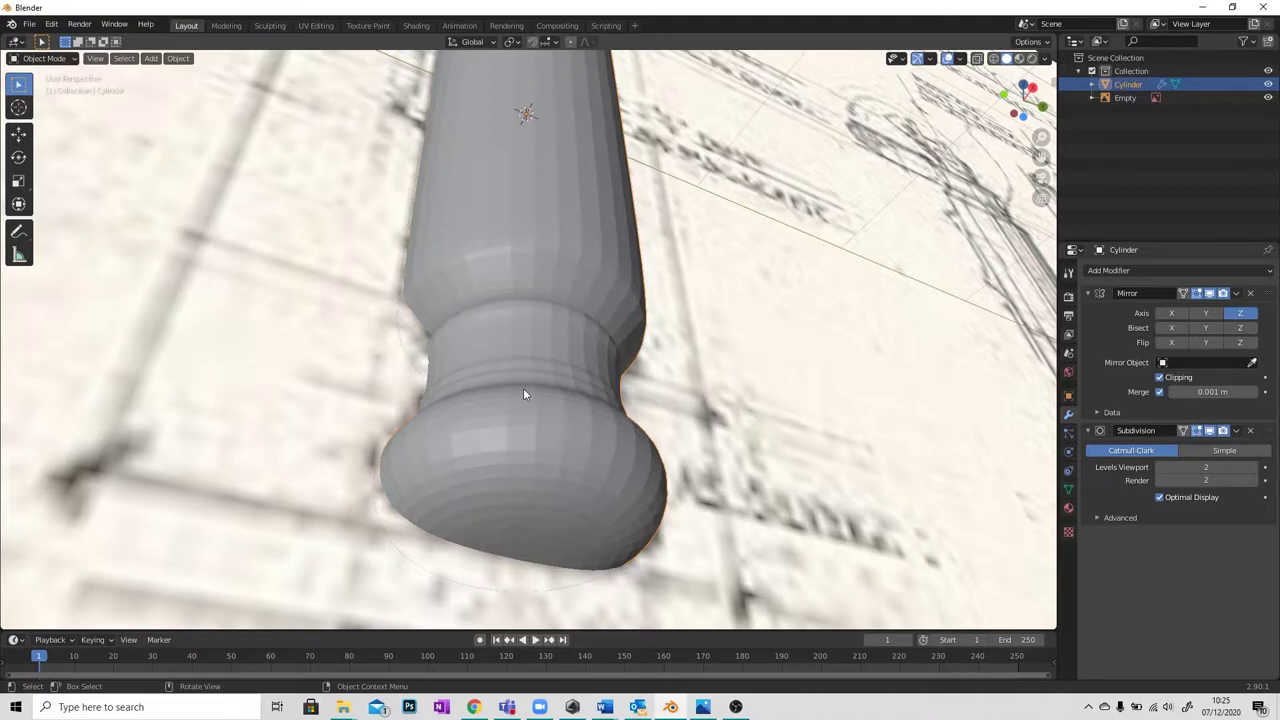
Apply Shade Smooth to the handle, check the collar and bulb, then switch to Edit Mode.
right_click(538, 271)
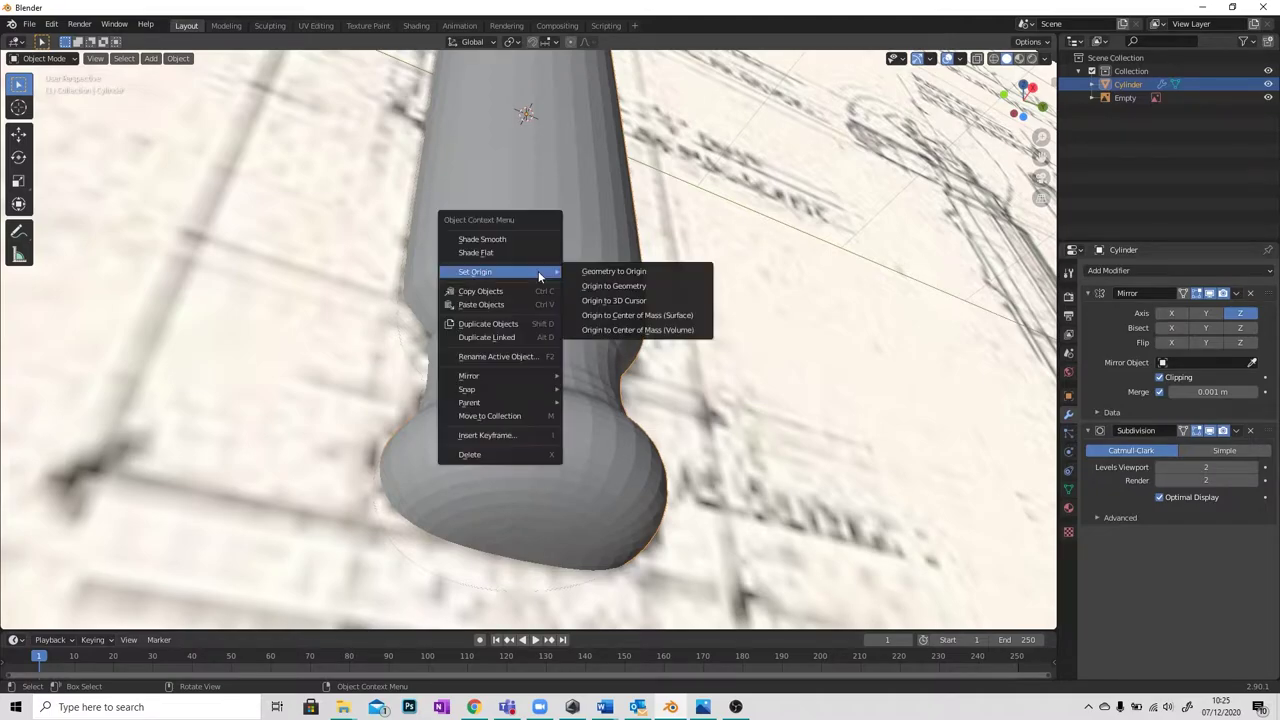
left_click(490, 241)
middle_click_drag(496, 259, 530, 47, "alt")
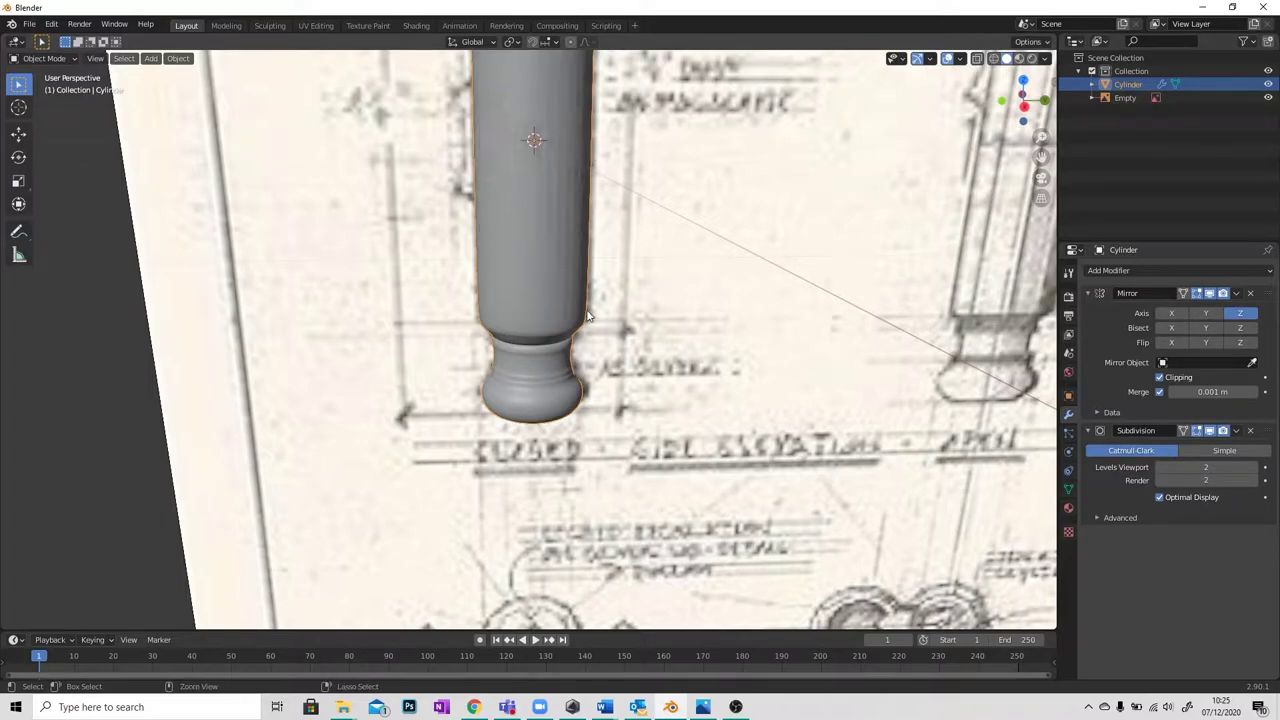
scroll(546, 381, "up", 5)
middle_click_drag(536, 386, 563, 339)
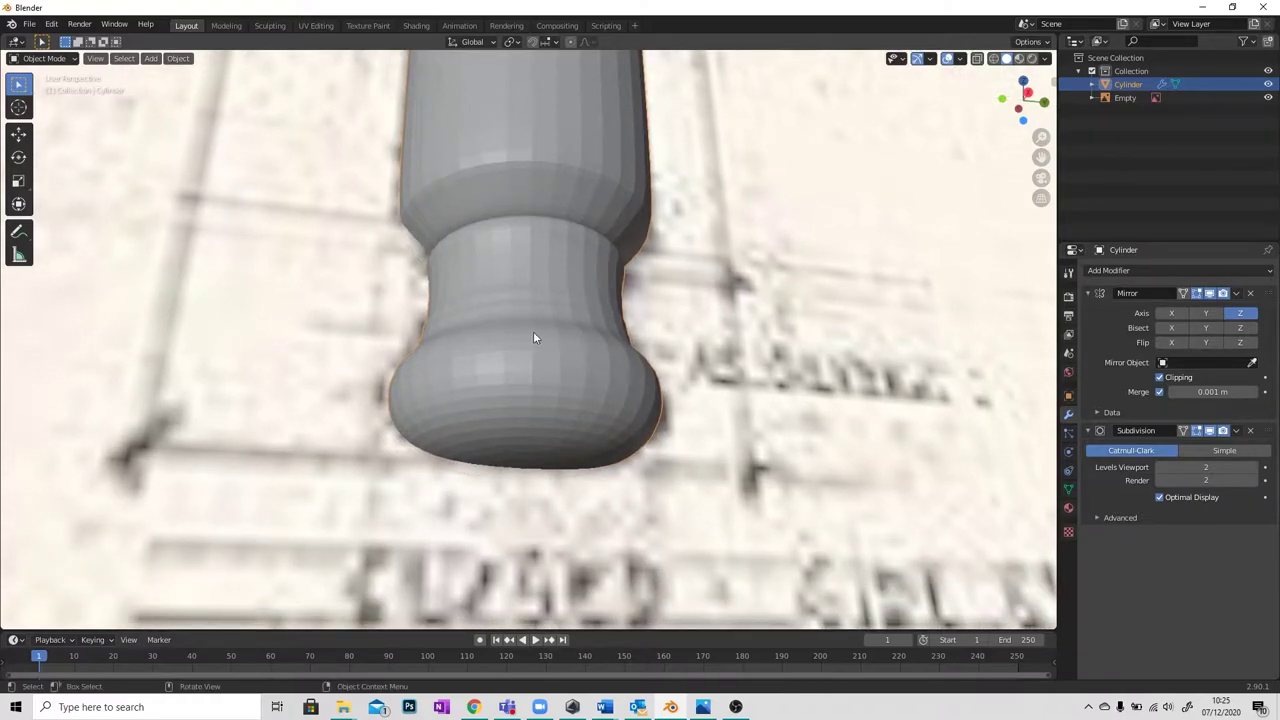
left_click(44, 58)
left_click(40, 91)
Switch to Edge select mode and zoom in on the handle's base rings.
middle_click_drag(573, 370, 598, 296)
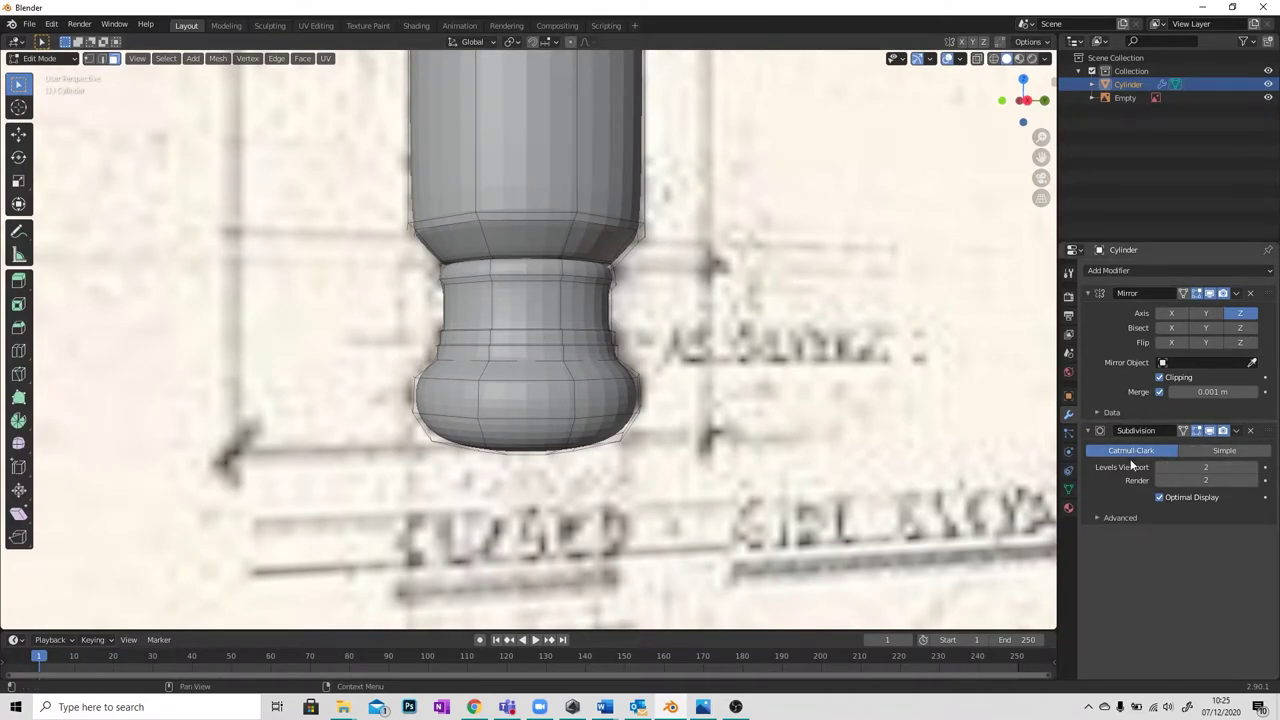
left_click(1237, 432)
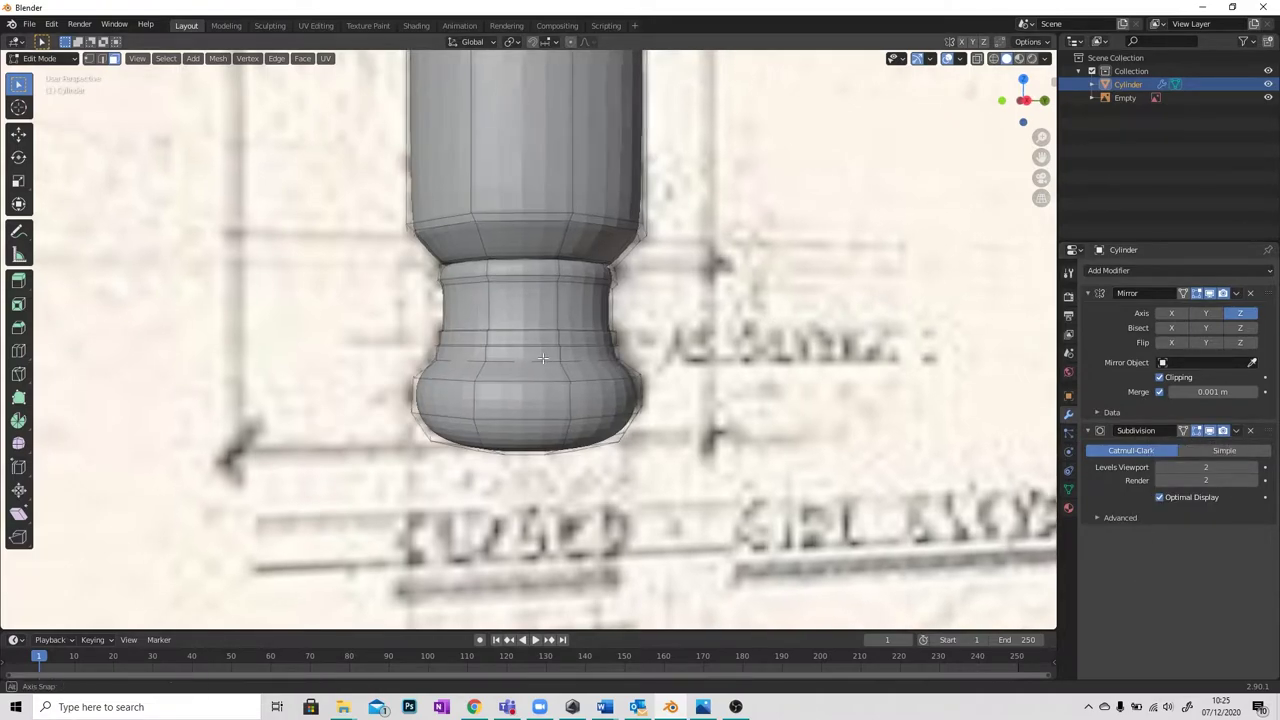
middle_click_drag(520, 340, 484, 365)
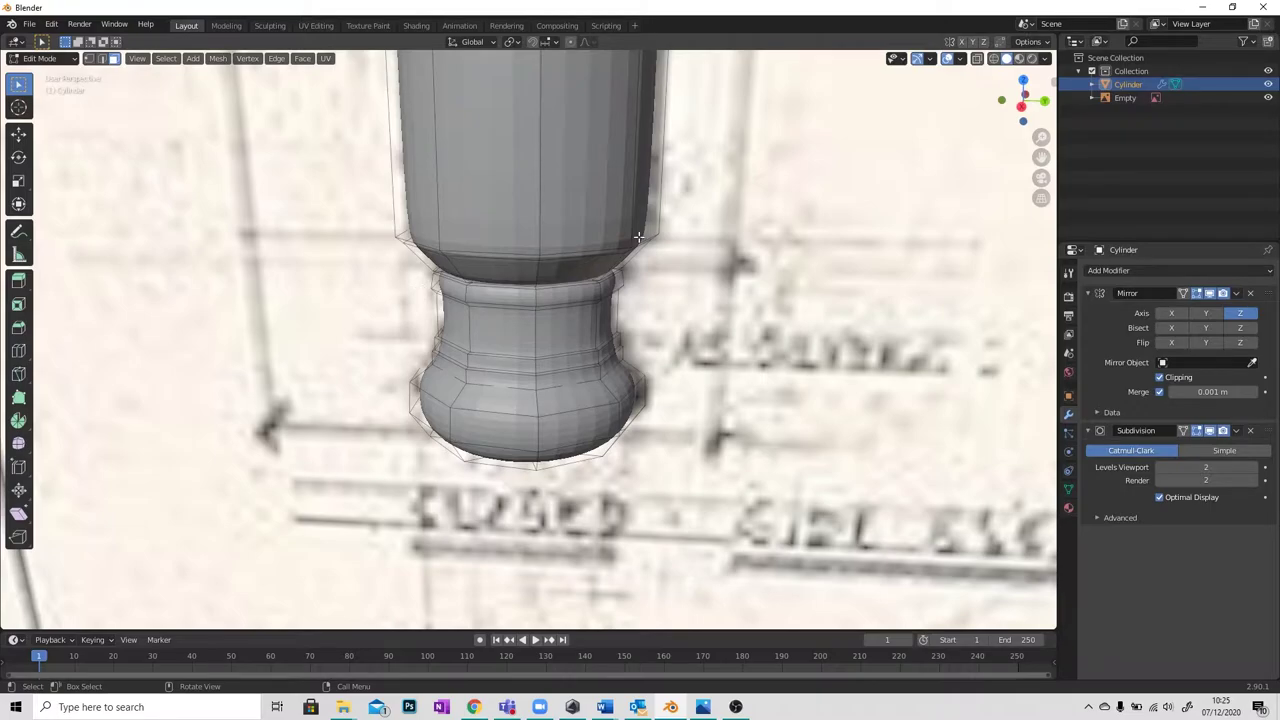
middle_click_drag(505, 440, 556, 405)
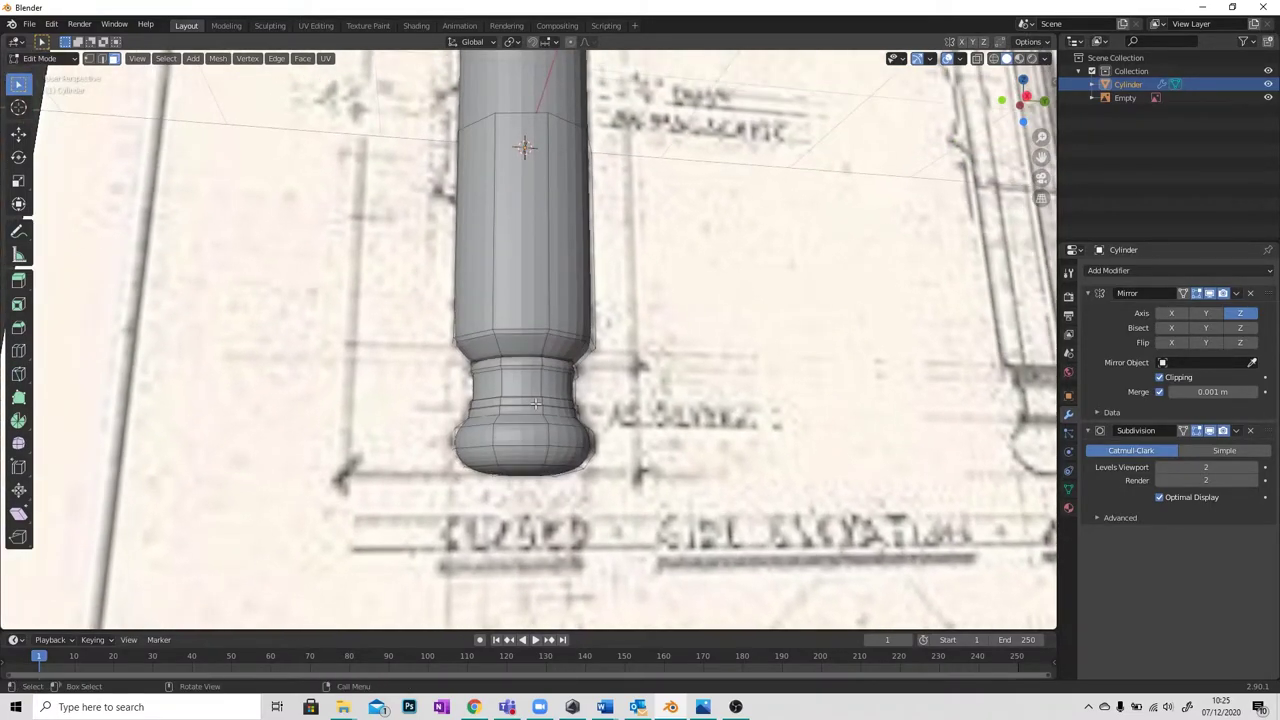
left_click(101, 58)
scroll(545, 354, "up", 1)
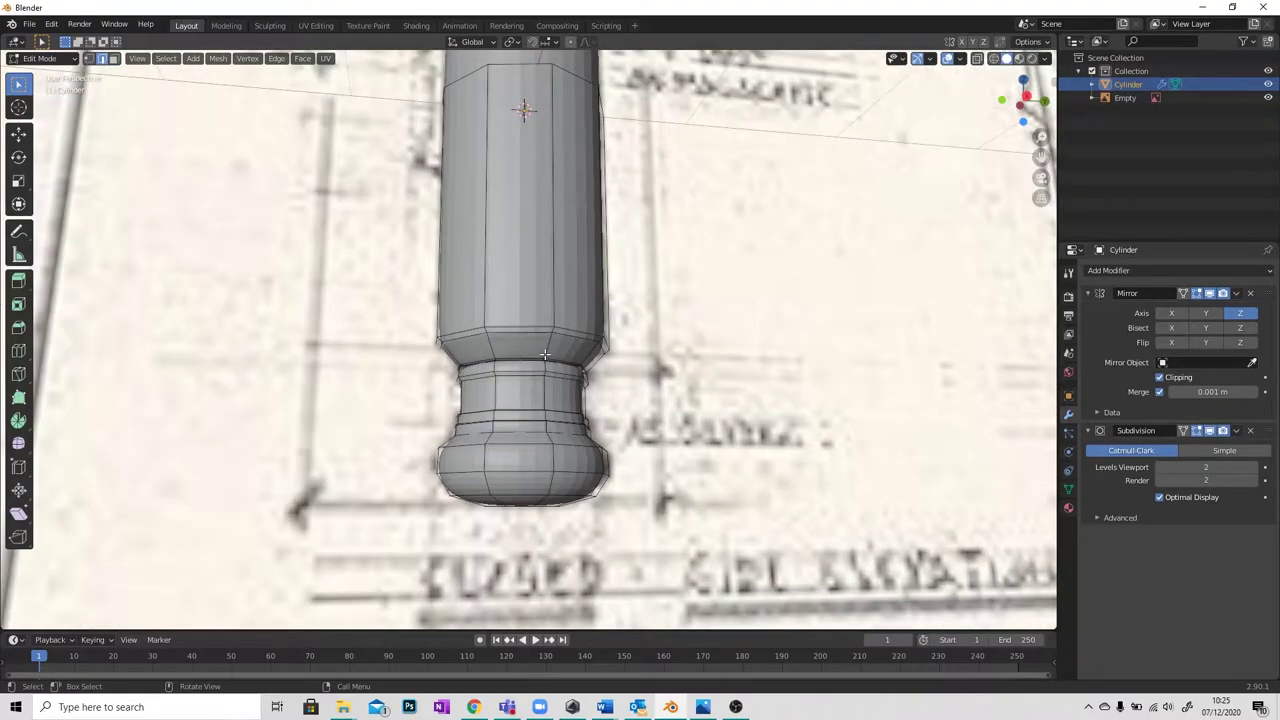
scroll(545, 354, "down", 4)
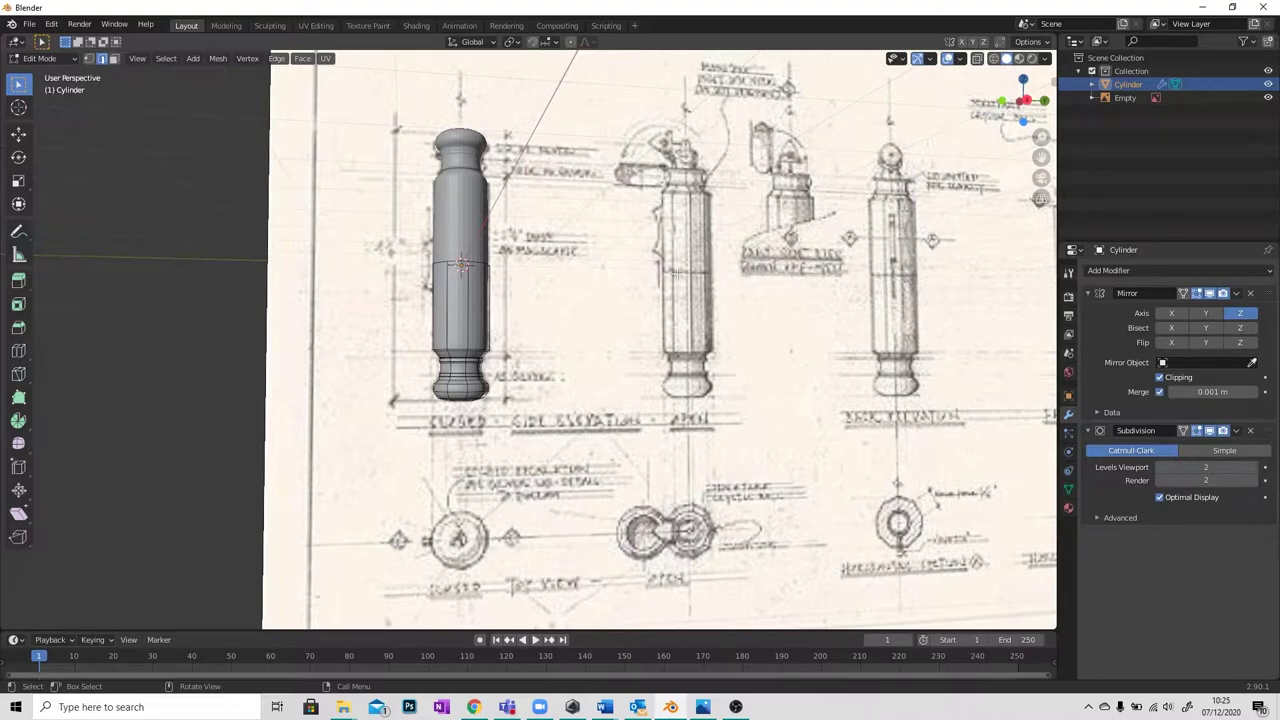
scroll(526, 314, "up", 5)
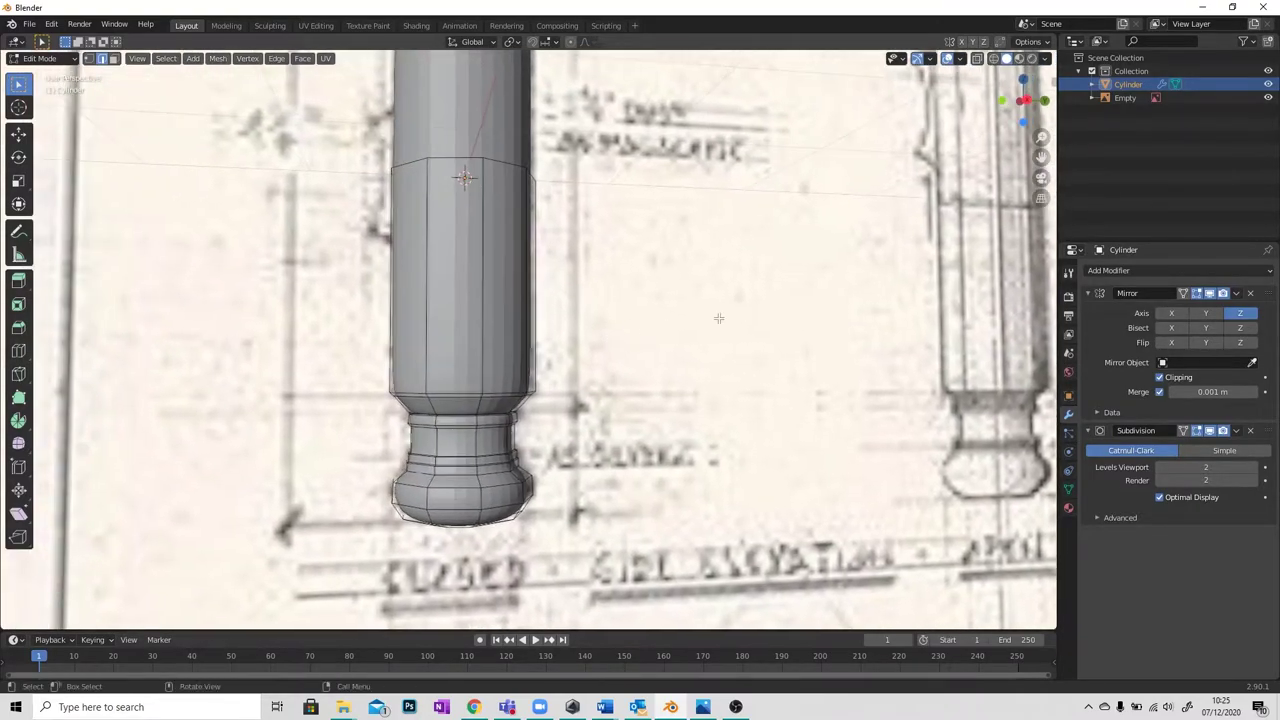
scroll(590, 363, "up", 3)
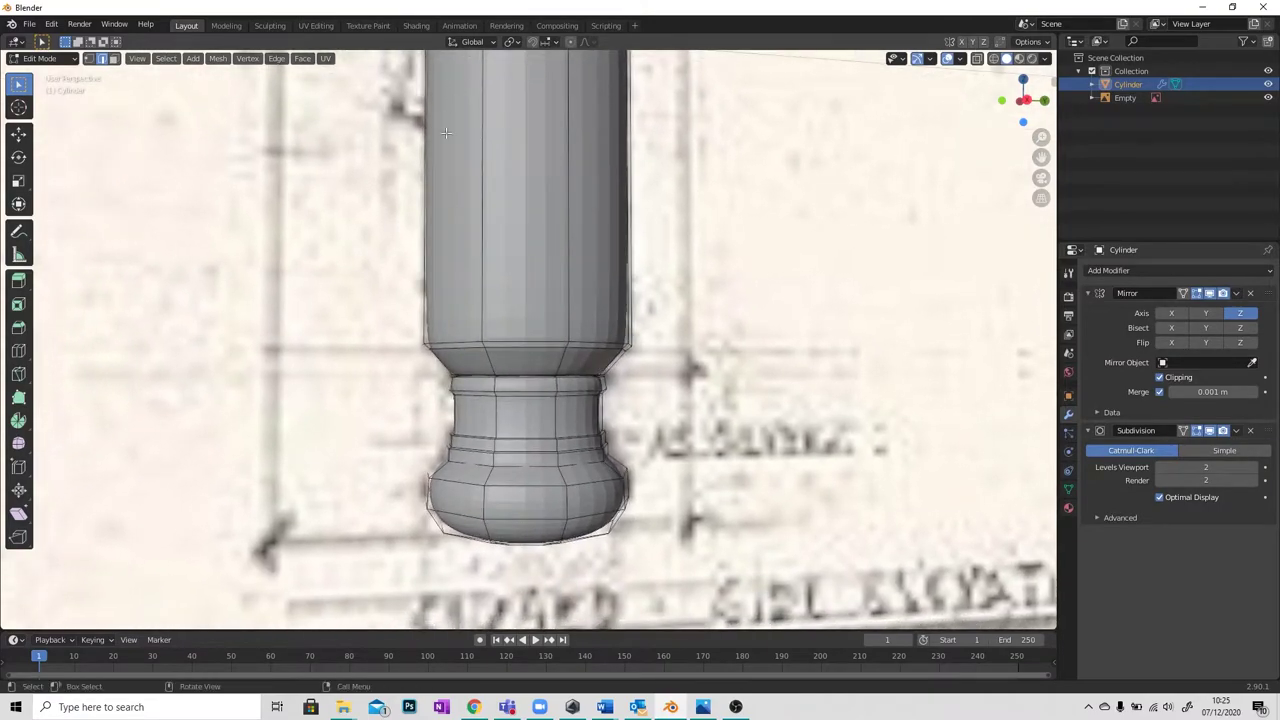
scroll(503, 358, "up", 2)
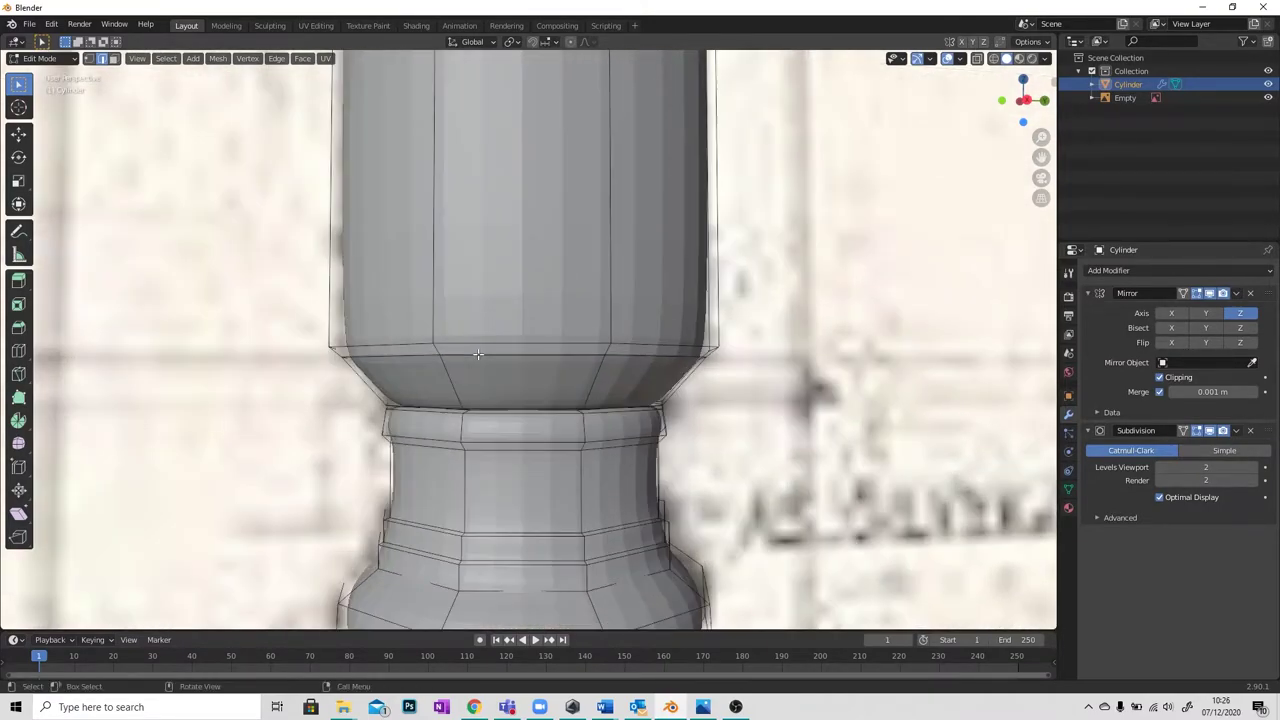
scroll(501, 355, "down", 3)
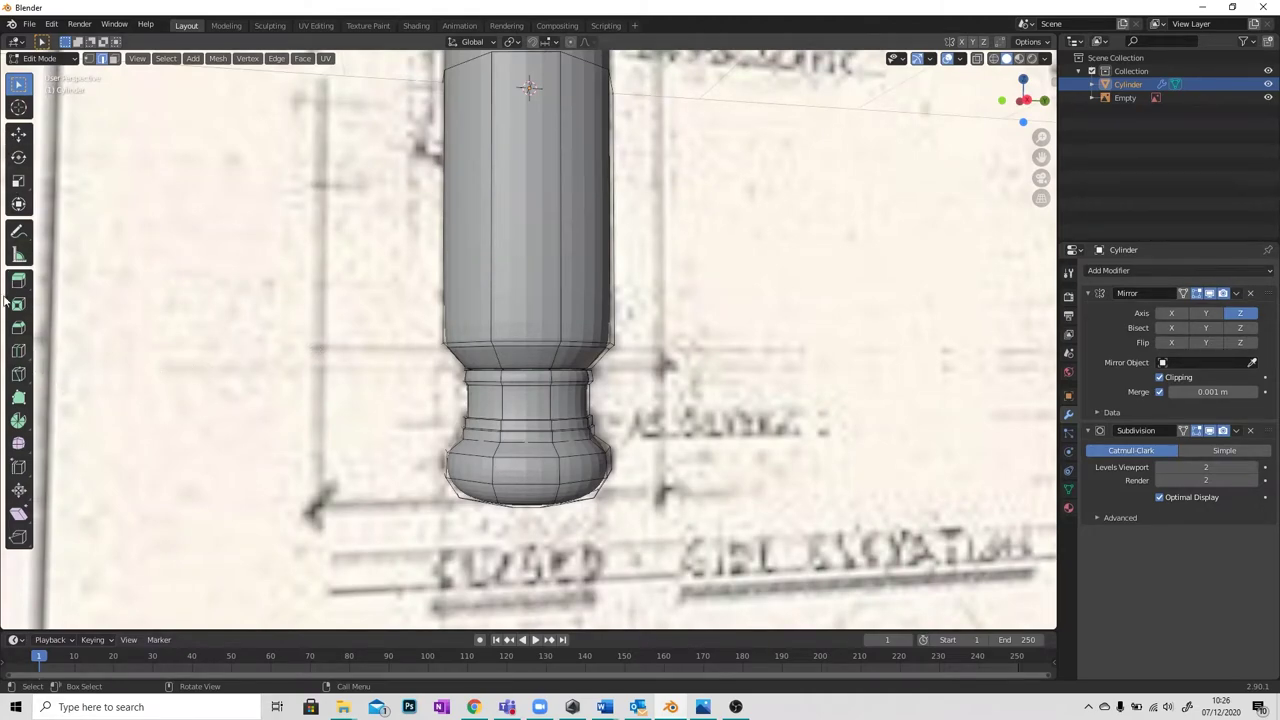
Add a loop cut on the shaft and slide it to the shaft's bottom edge.
left_click(19, 351)
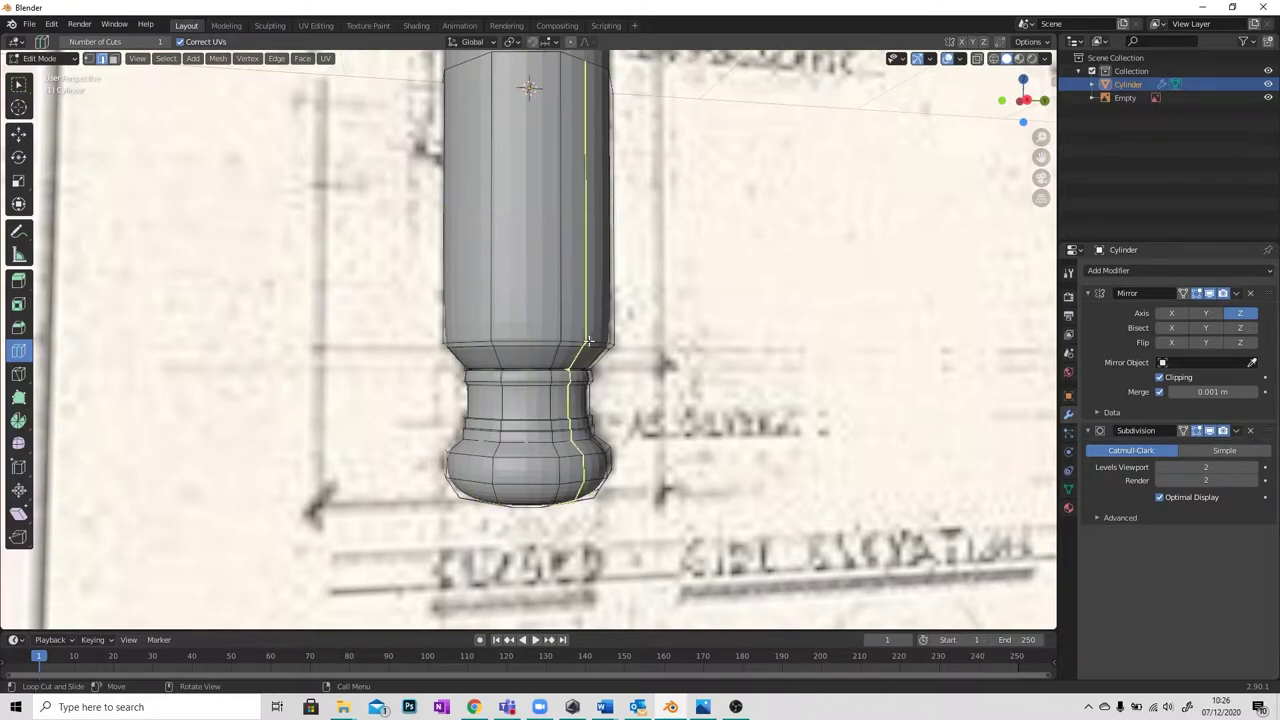
scroll(565, 315, "up", 3)
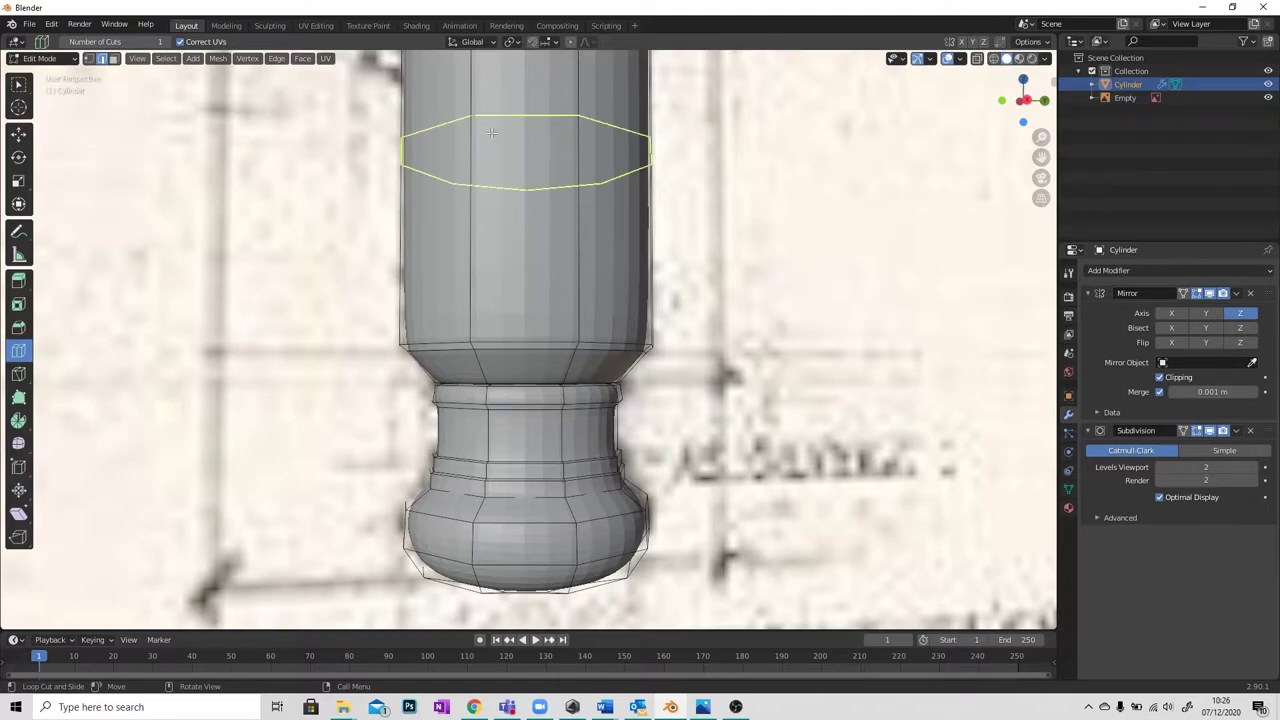
left_click_drag(475, 120, 486, 341)
left_click(486, 341)
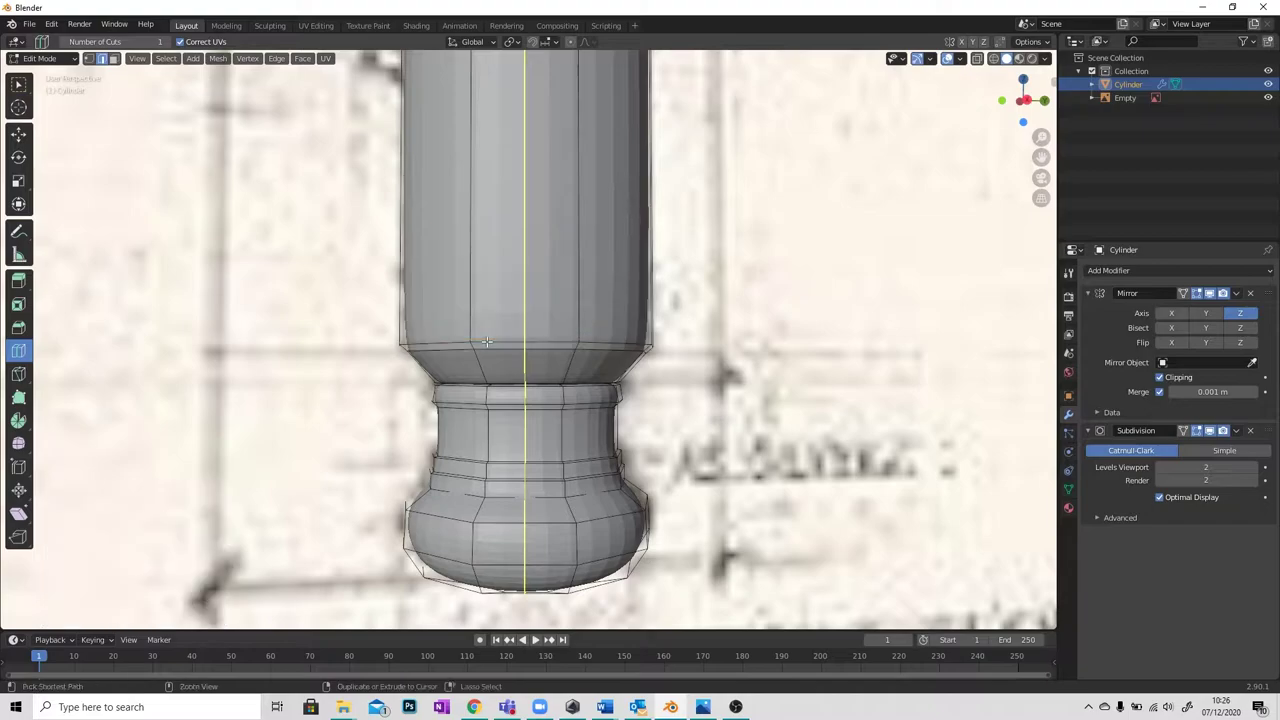
scroll(490, 348, "down", 2)
scroll(491, 348, "down", 3)
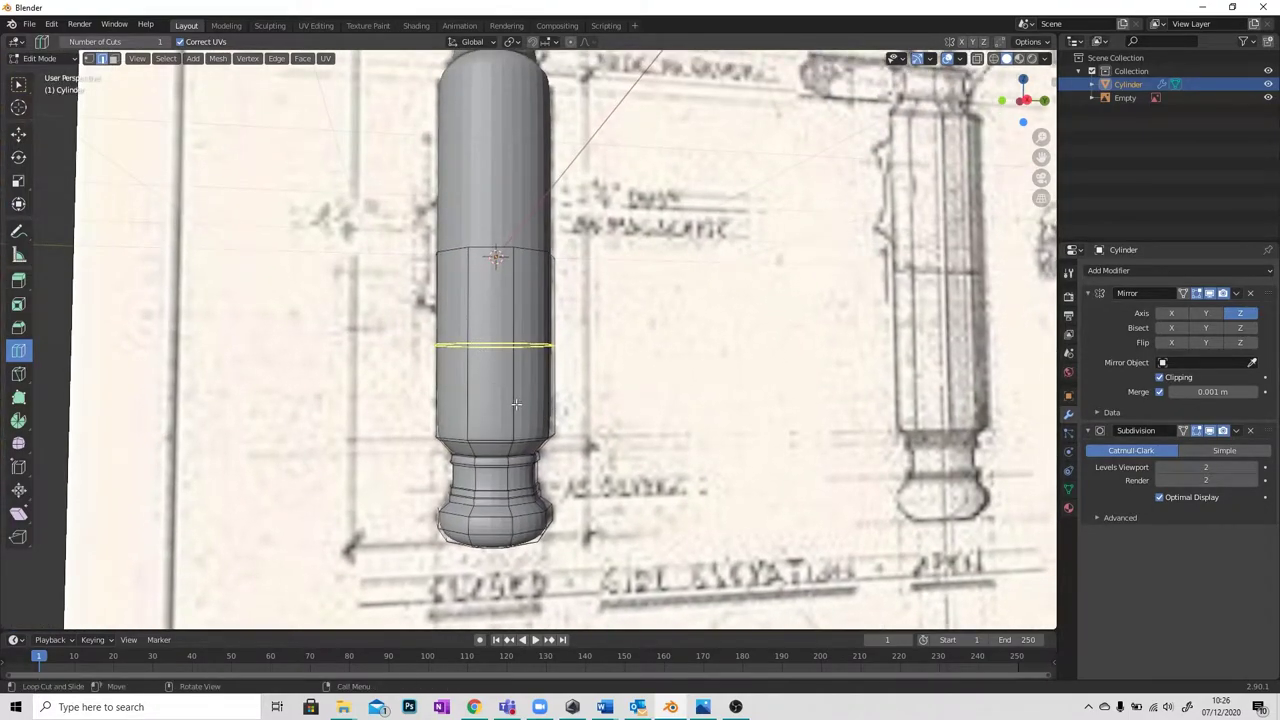
scroll(516, 404, "up", 3)
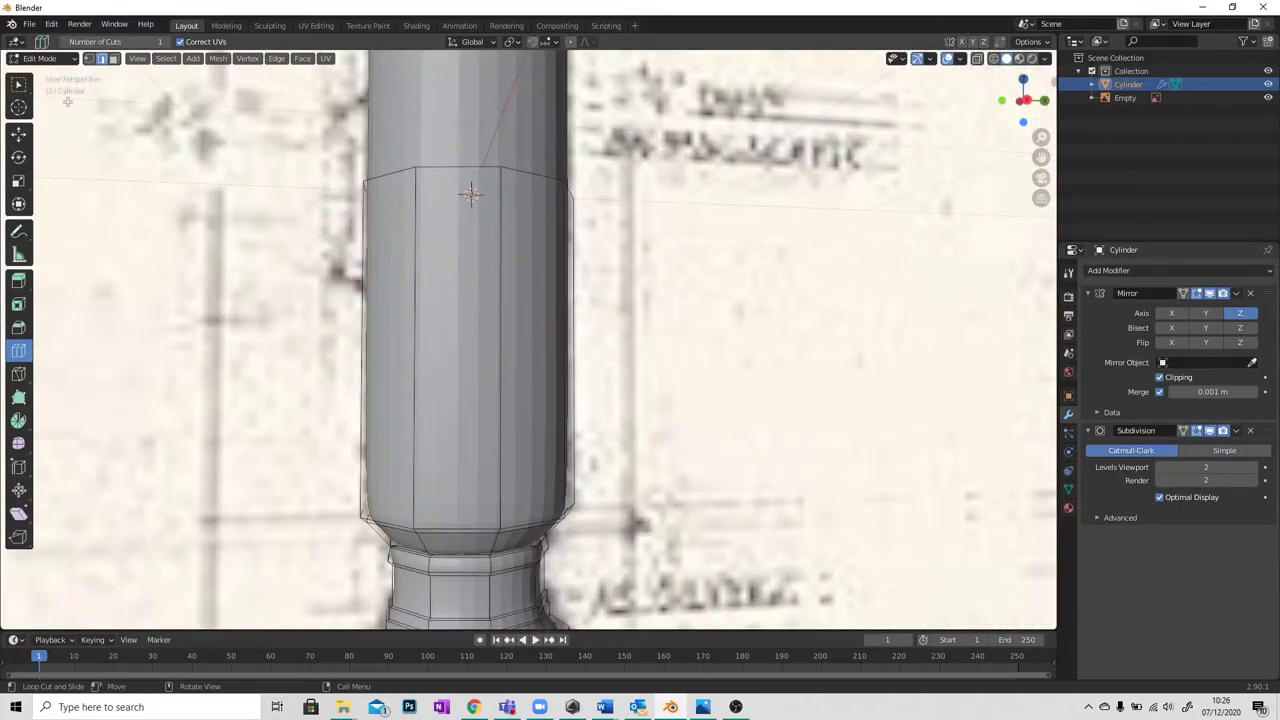
With Select Box active, select three vertical edge loops down the shaft.
left_click(18, 84)
middle_click_drag(417, 340, 483, 312)
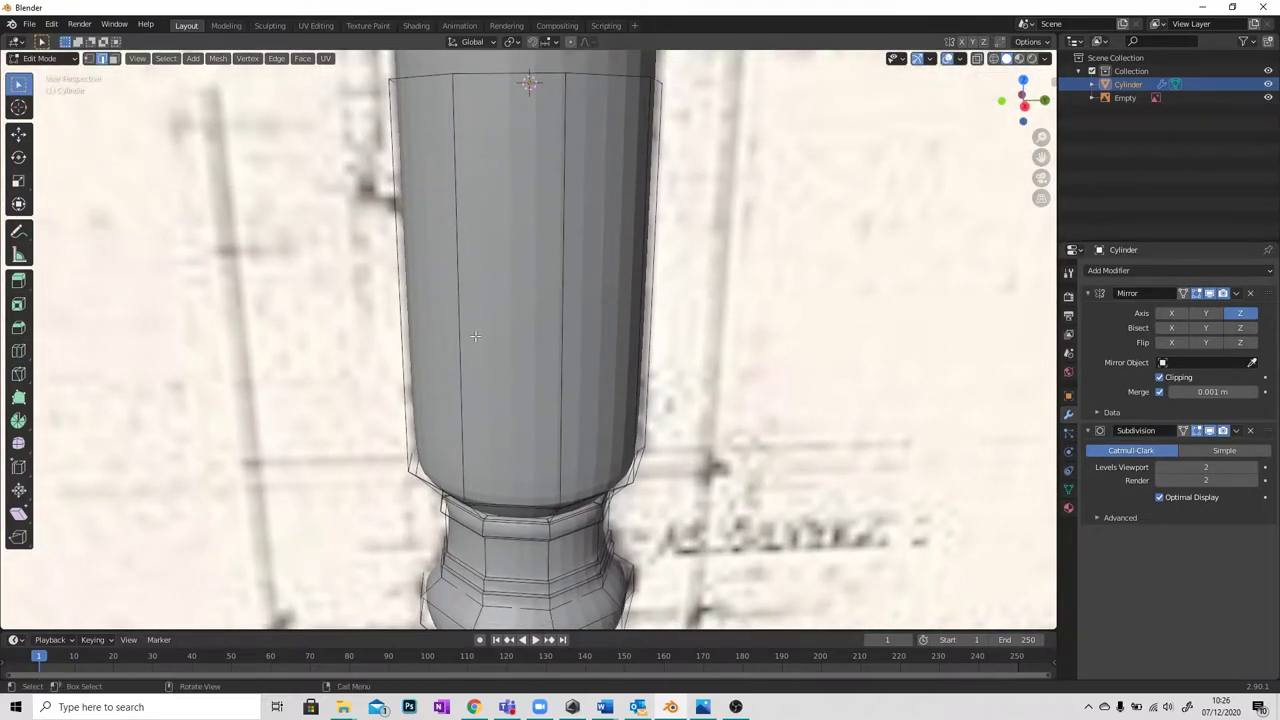
left_click(460, 353, "alt")
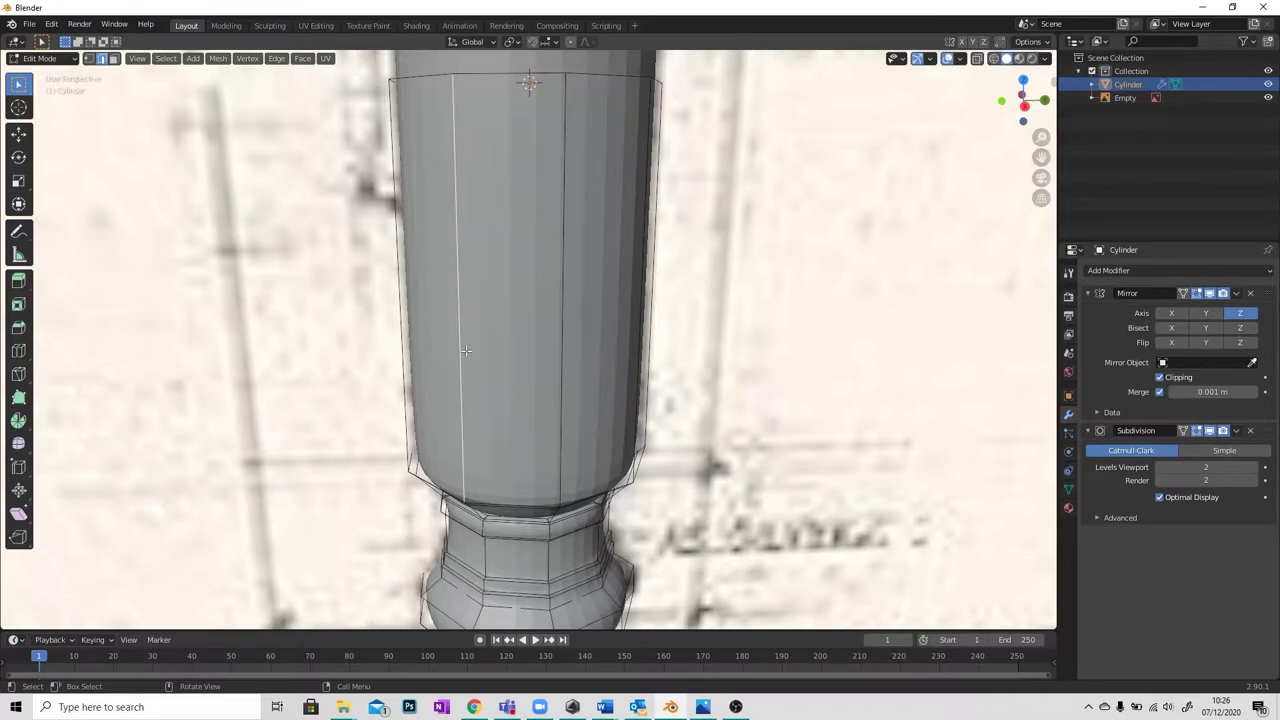
left_click(559, 361, "alt+shift")
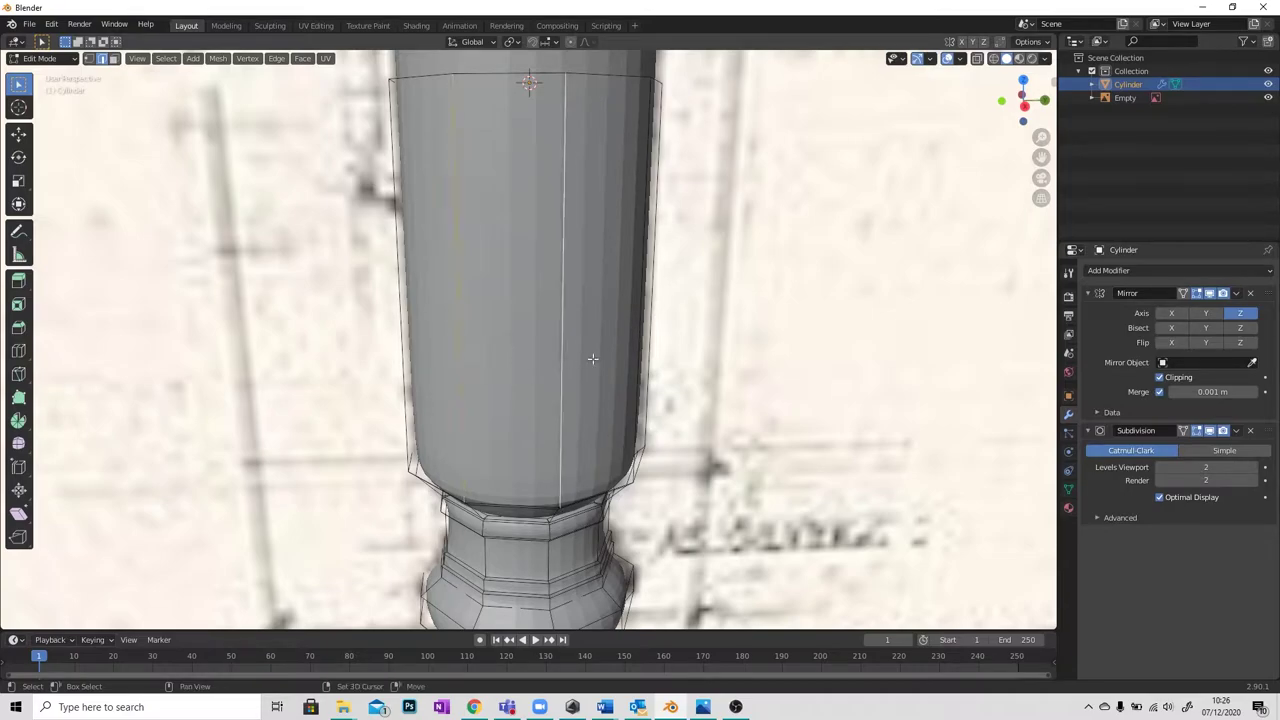
left_click(648, 340, "alt+shift")
middle_click_drag(651, 340, 492, 381)
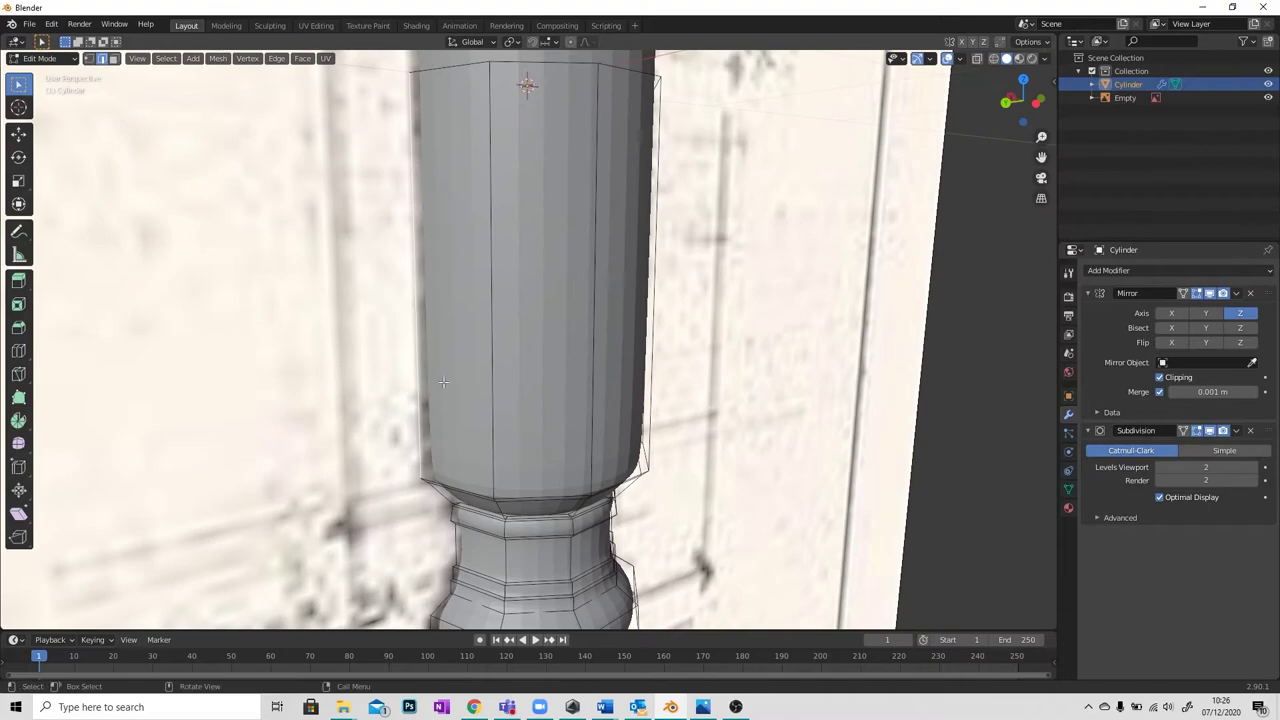
Select five vertical edge loops around the shaft and show their sidebar transform properties.
left_click(492, 381, "alt+shift")
left_click(594, 378, "alt+shift")
middle_click_drag(594, 378, 492, 412)
left_click(547, 420, "alt+shift")
left_click(634, 402, "alt+shift")
left_click(495, 398, "alt+shift")
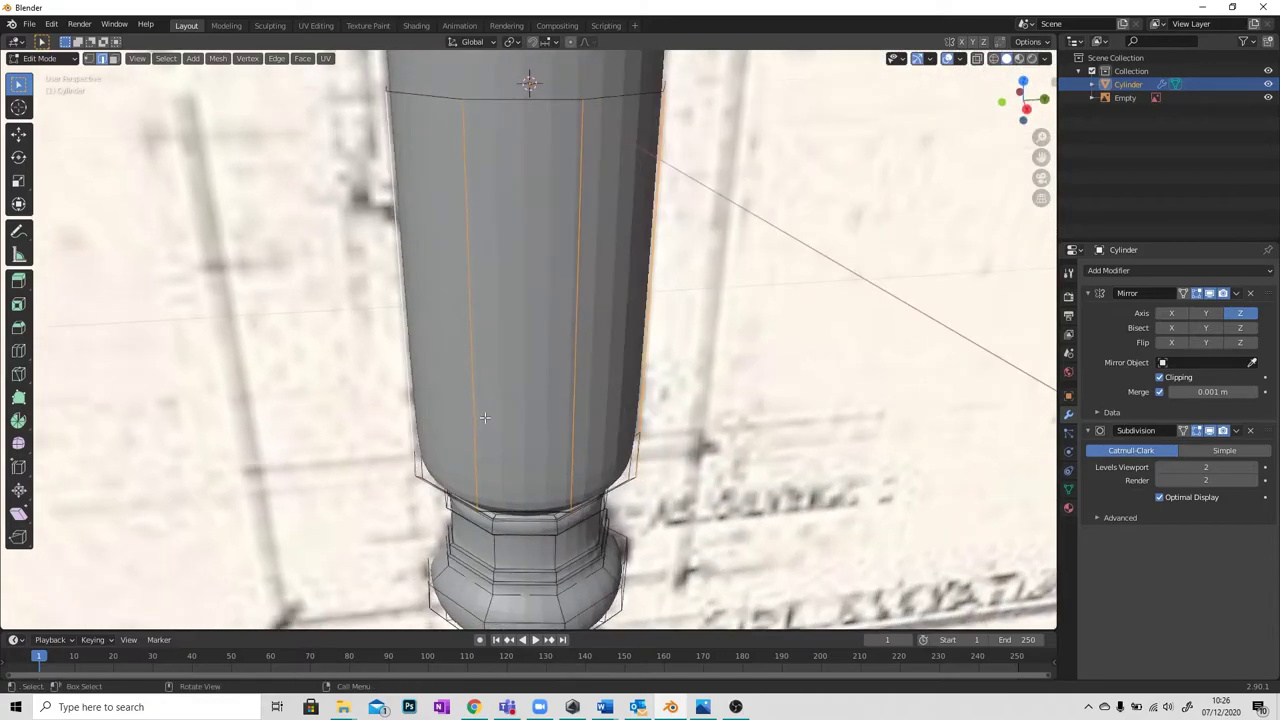
left_click(1053, 82)
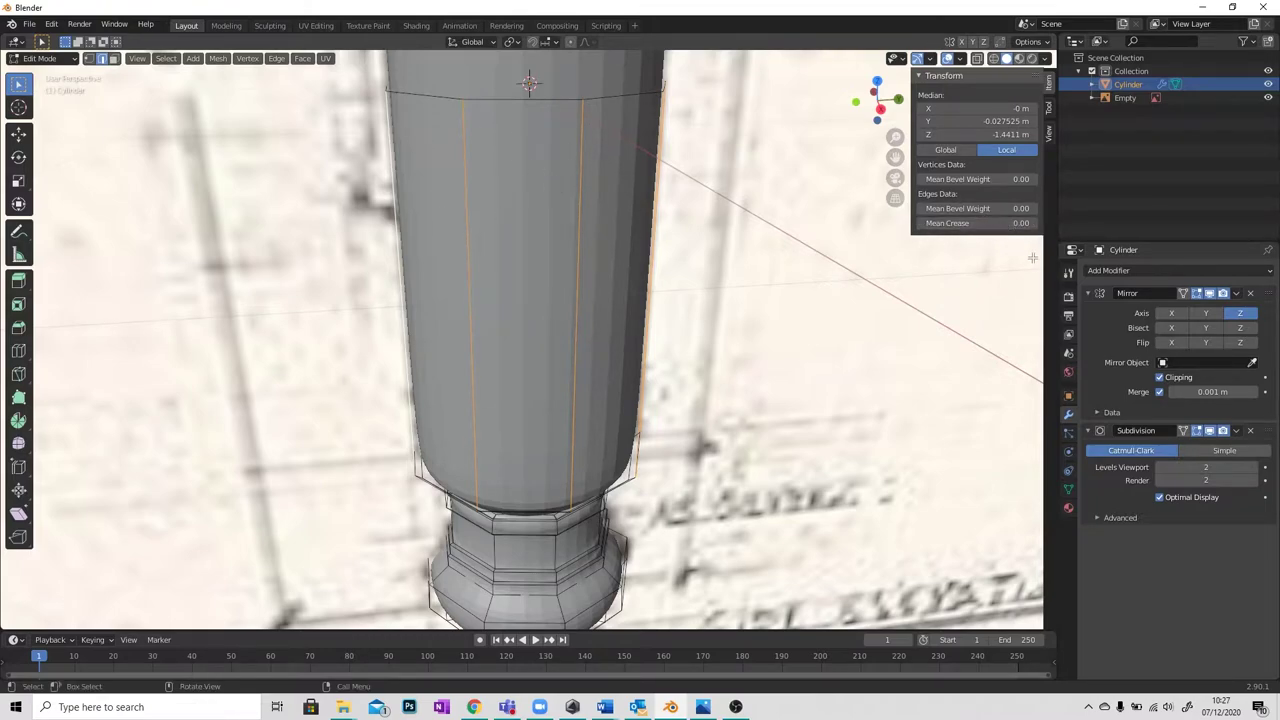
Set Mean Crease to 1 on the selected vertical shaft edges.
left_click(993, 223)
type("1")
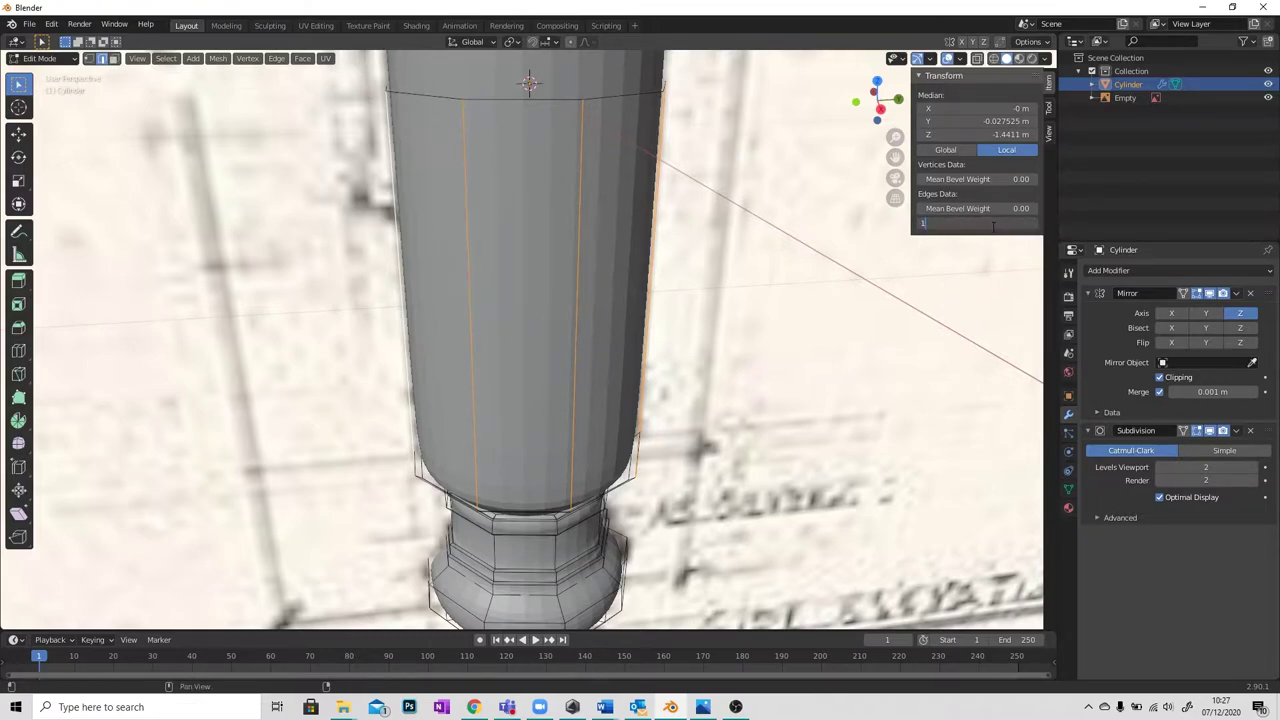
key("Return")
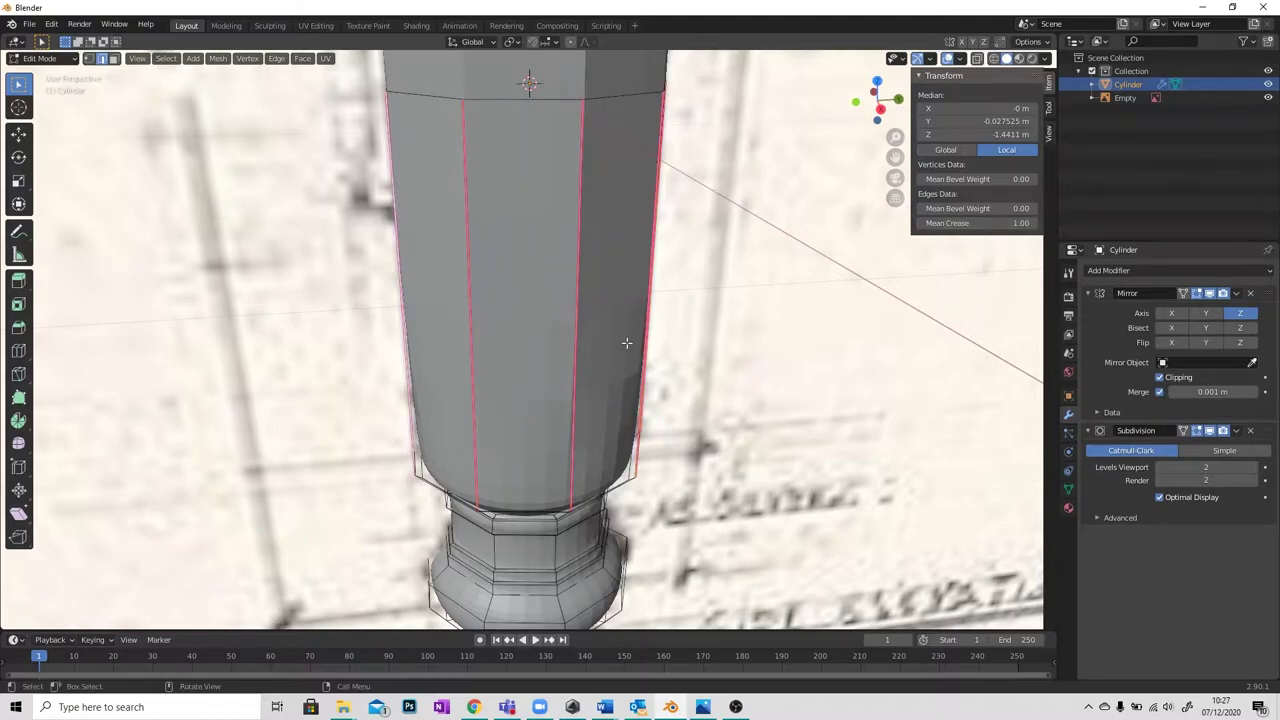
middle_click_drag(623, 343, 458, 230)
middle_click_drag(500, 361, 548, 354)
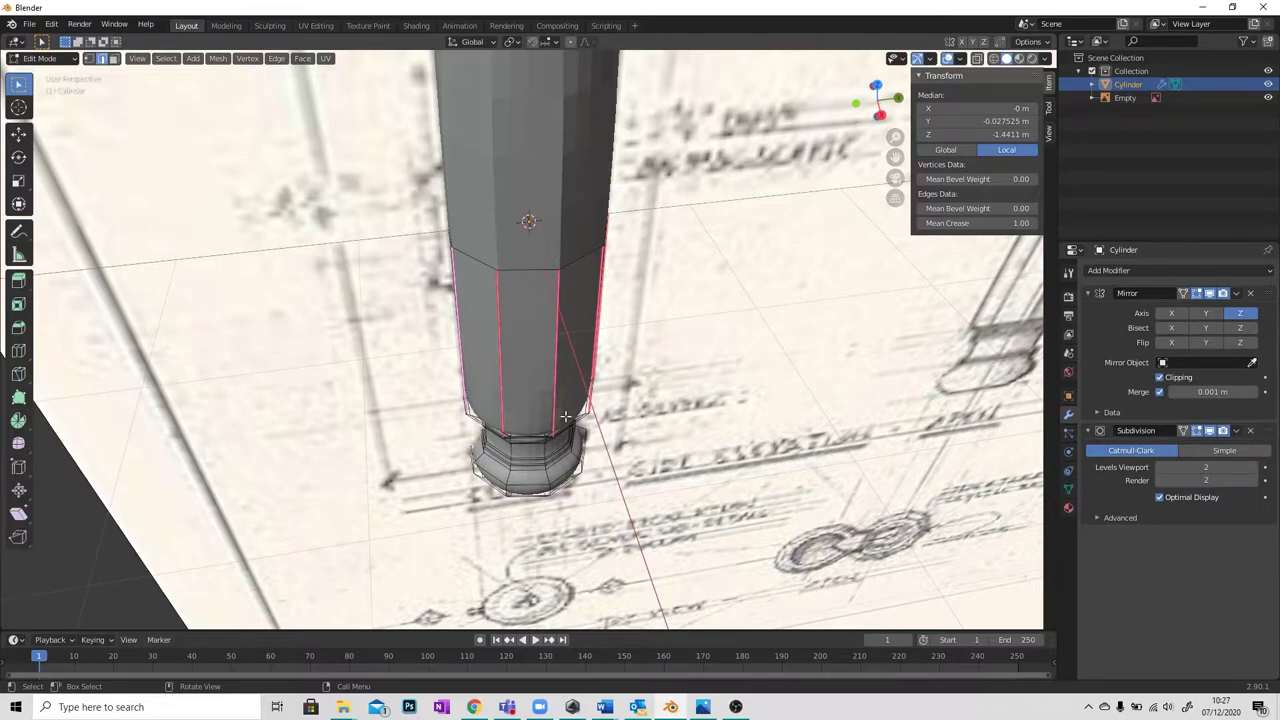
Orbit and zoom to inspect the creased edges at the handle's base and neck.
middle_click_drag(565, 415, 560, 366)
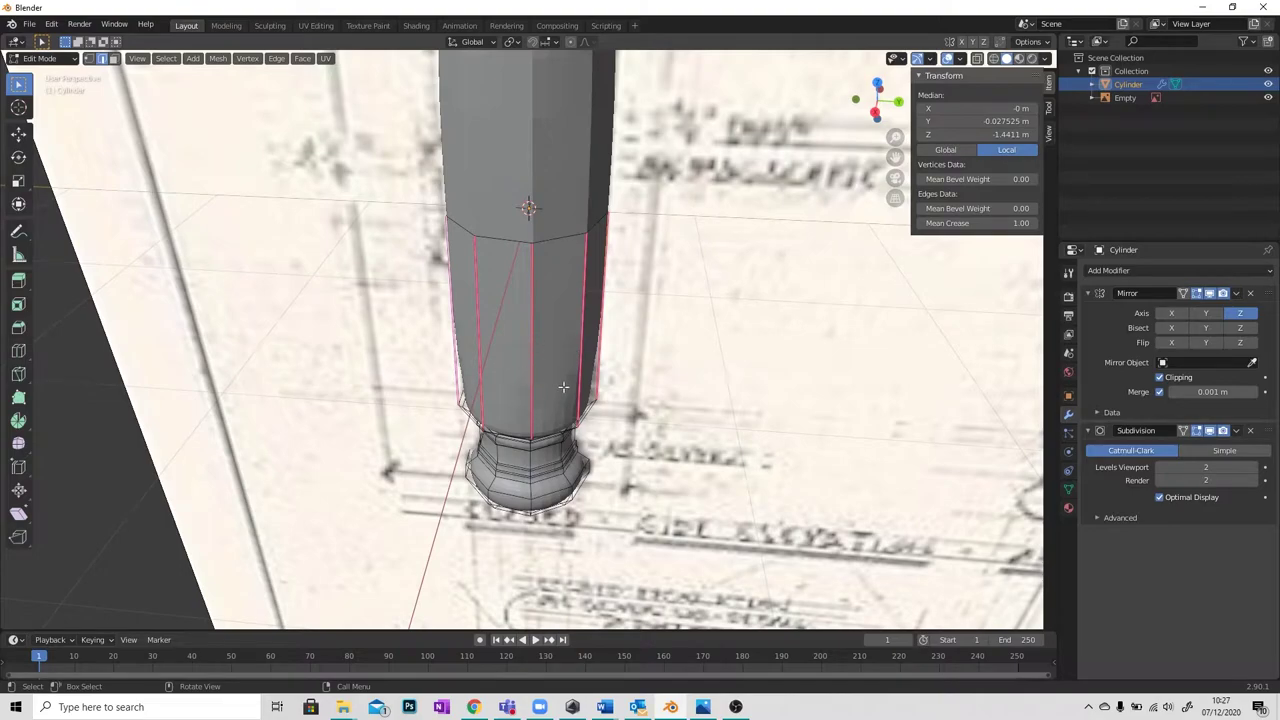
scroll(563, 387, "up", 1)
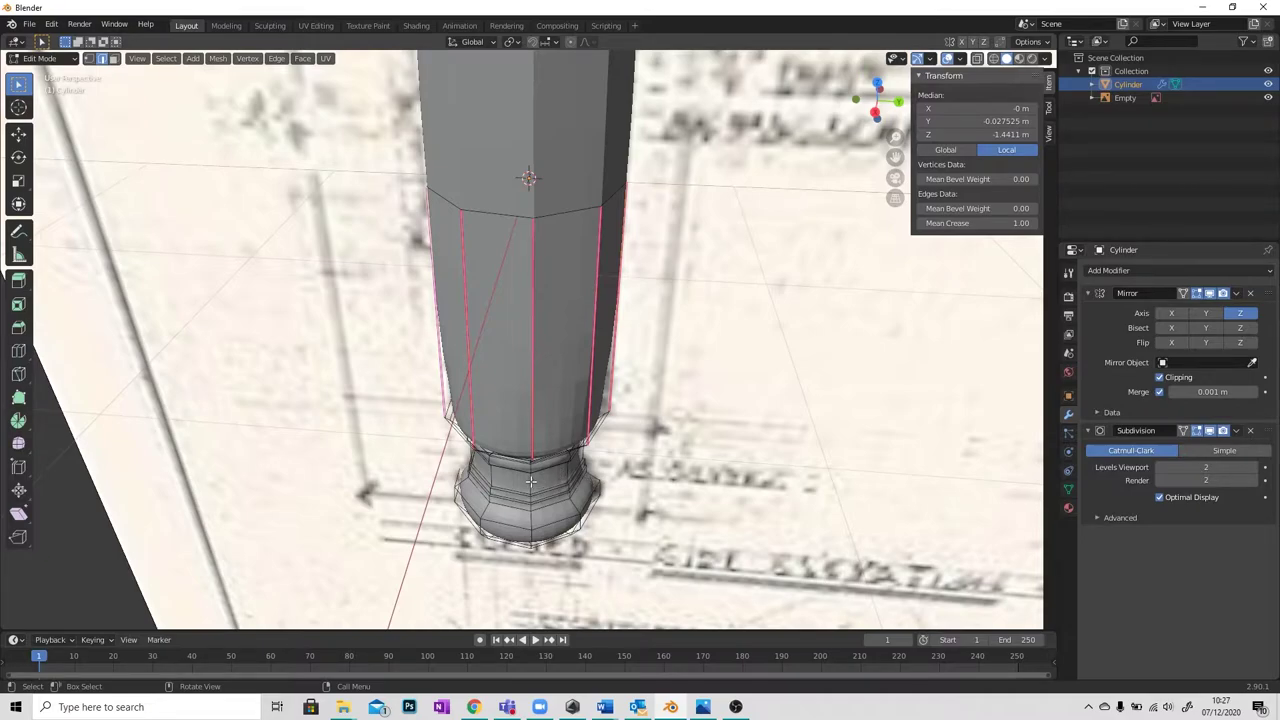
middle_click_drag(531, 481, 580, 440)
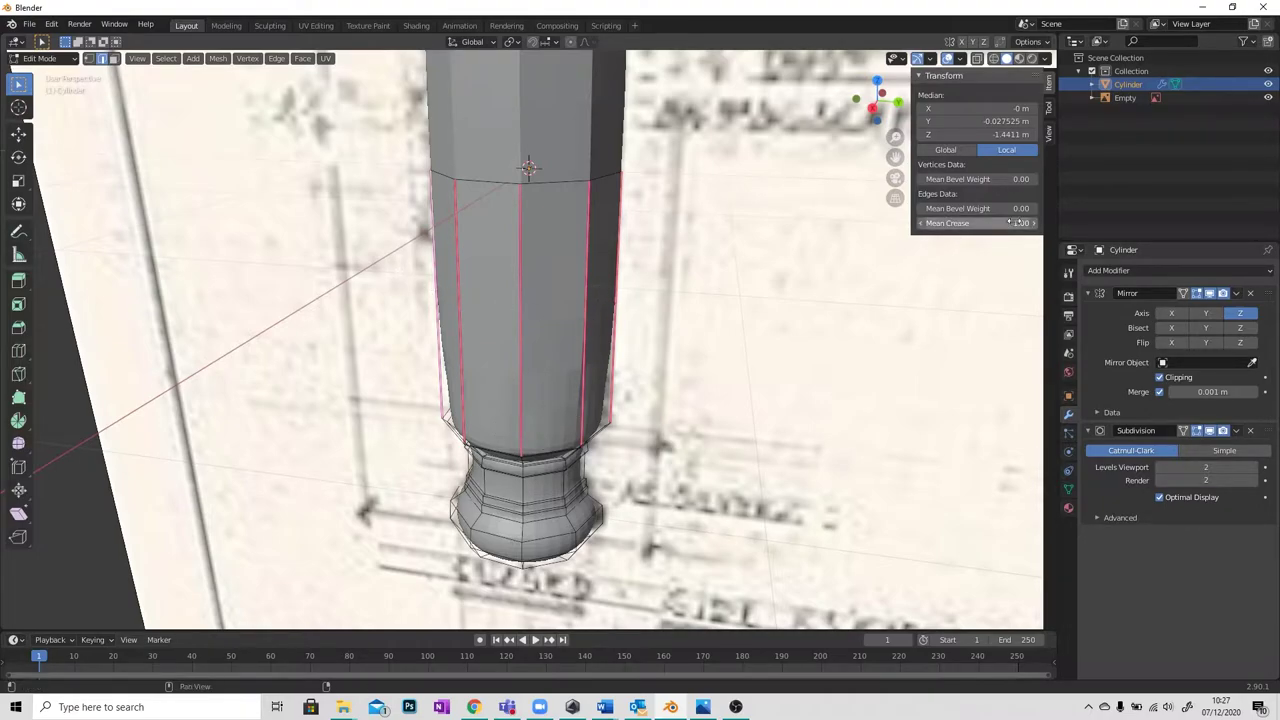
middle_click_drag(514, 424, 556, 294)
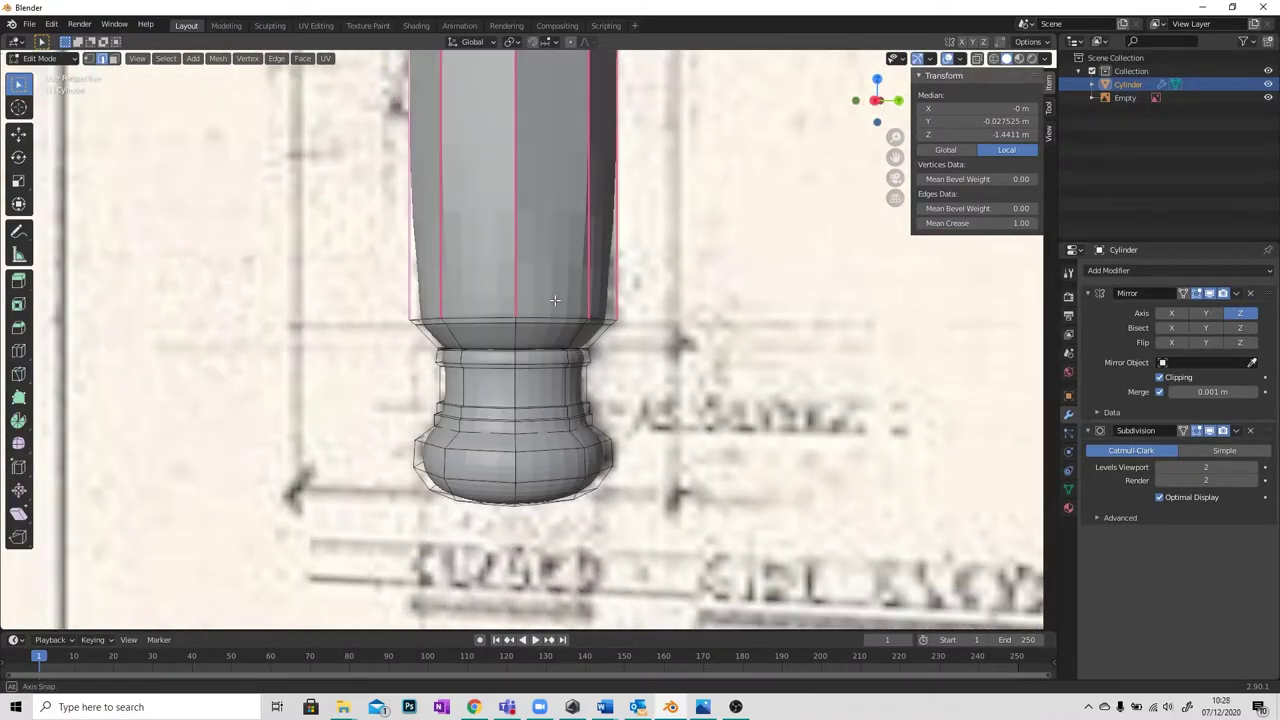
scroll(556, 294, "up", 4)
scroll(580, 361, "up", 1)
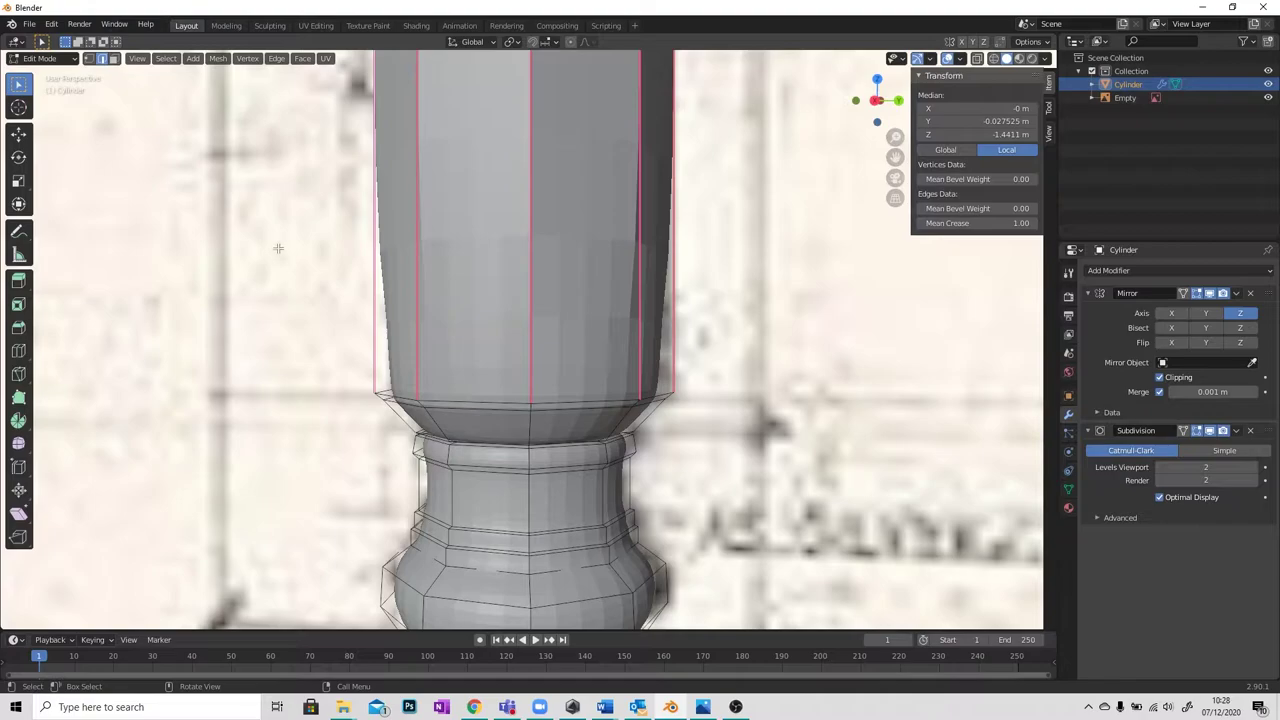
middle_click_drag(491, 422, 454, 275, "shift")
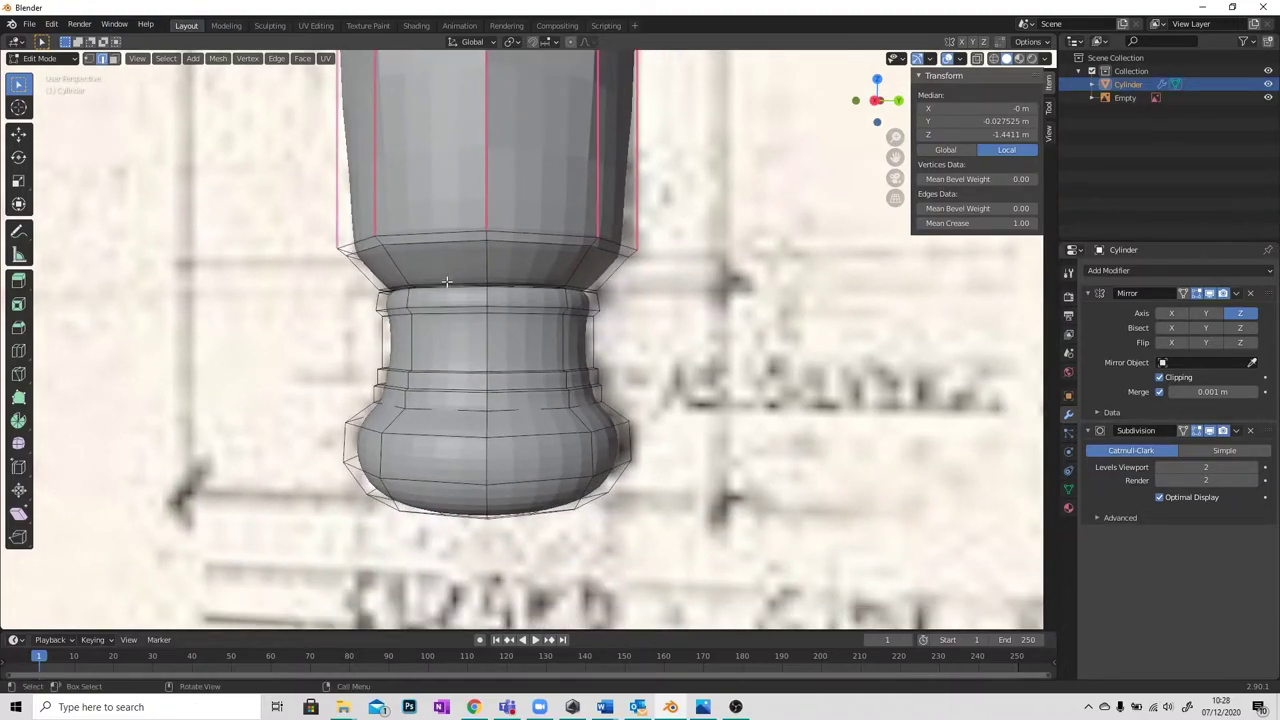
scroll(446, 282, "up", 3)
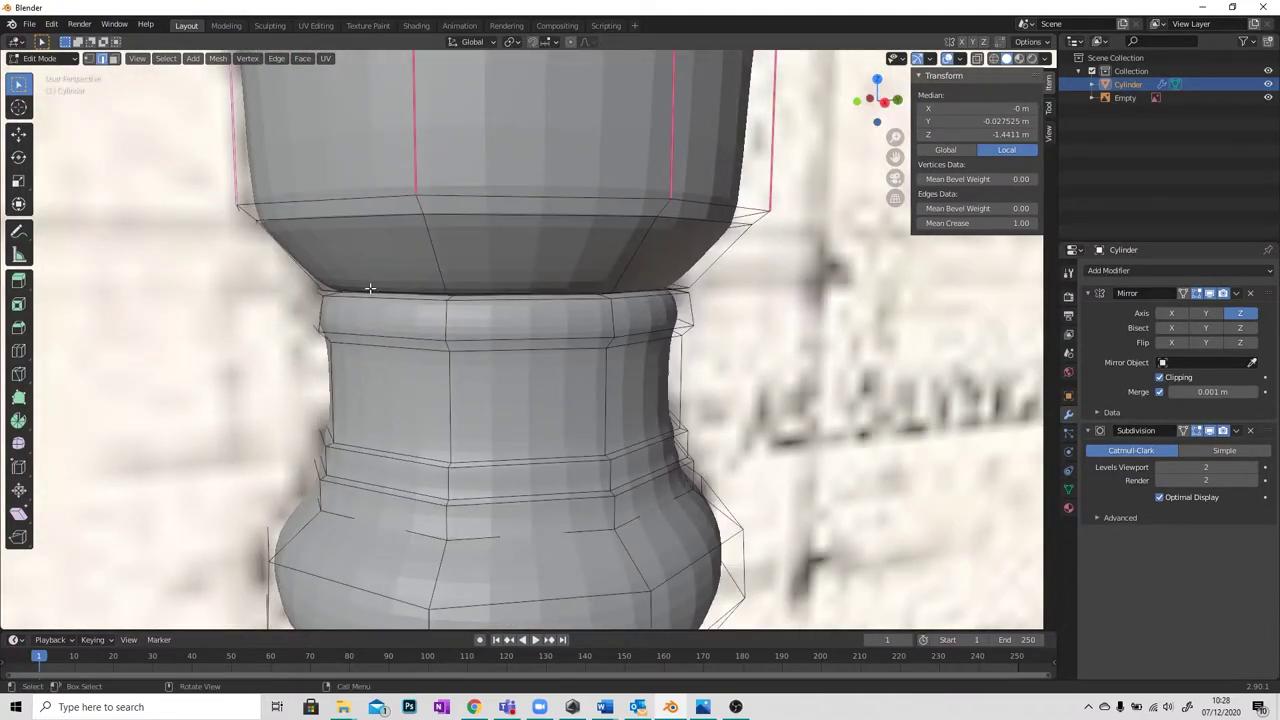
middle_click_drag(370, 288, 383, 267)
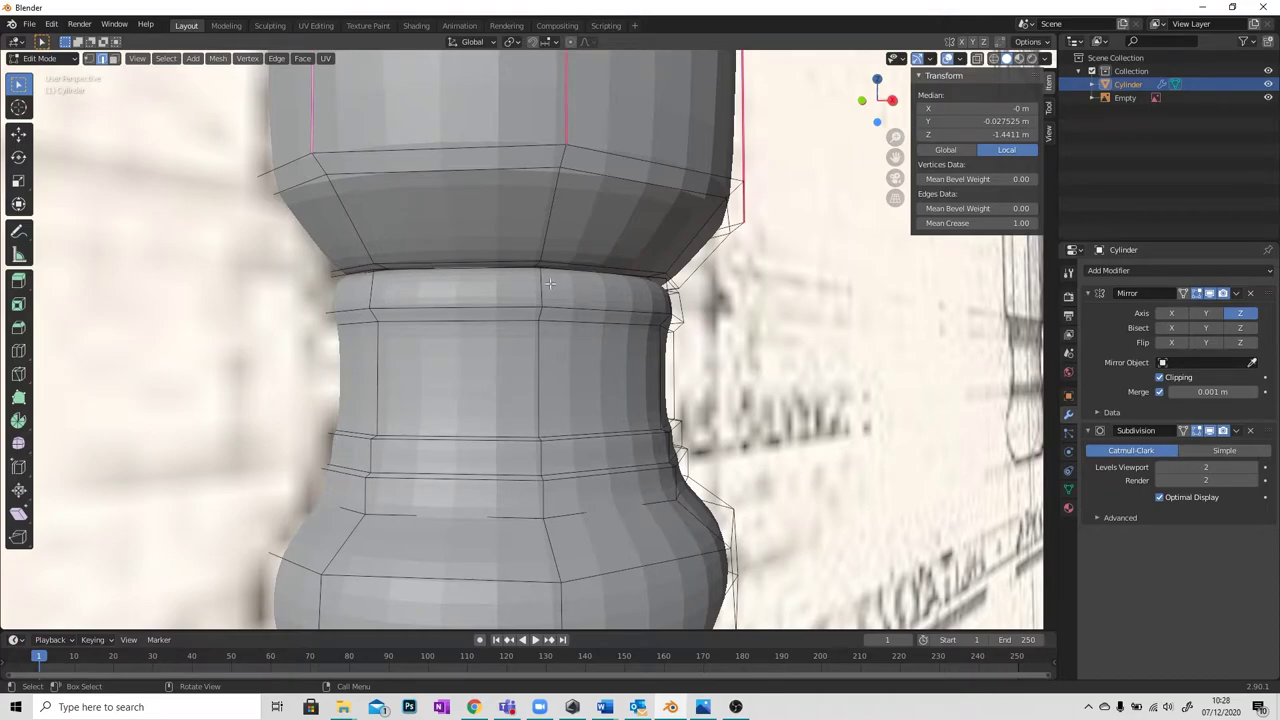
middle_click_drag(549, 284, 509, 297)
Select the horizontal edge loop where the shaft meets the collar.
left_click(414, 281)
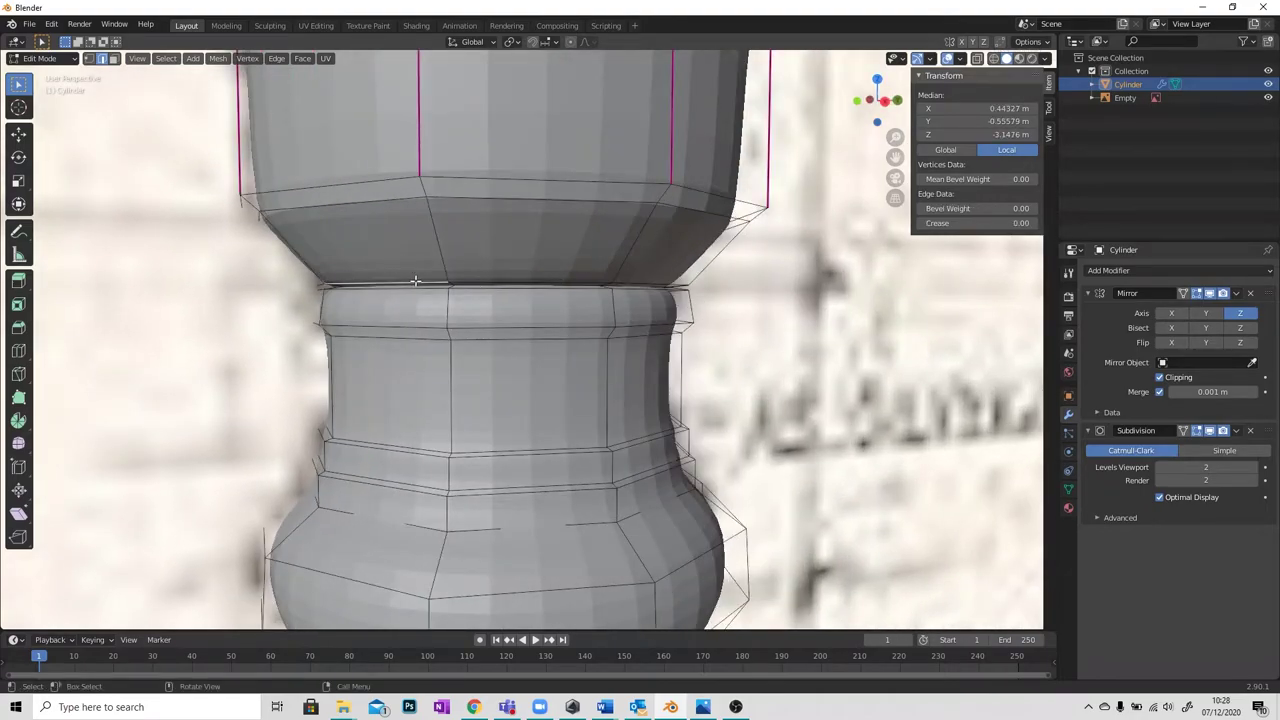
left_click(418, 282, "alt")
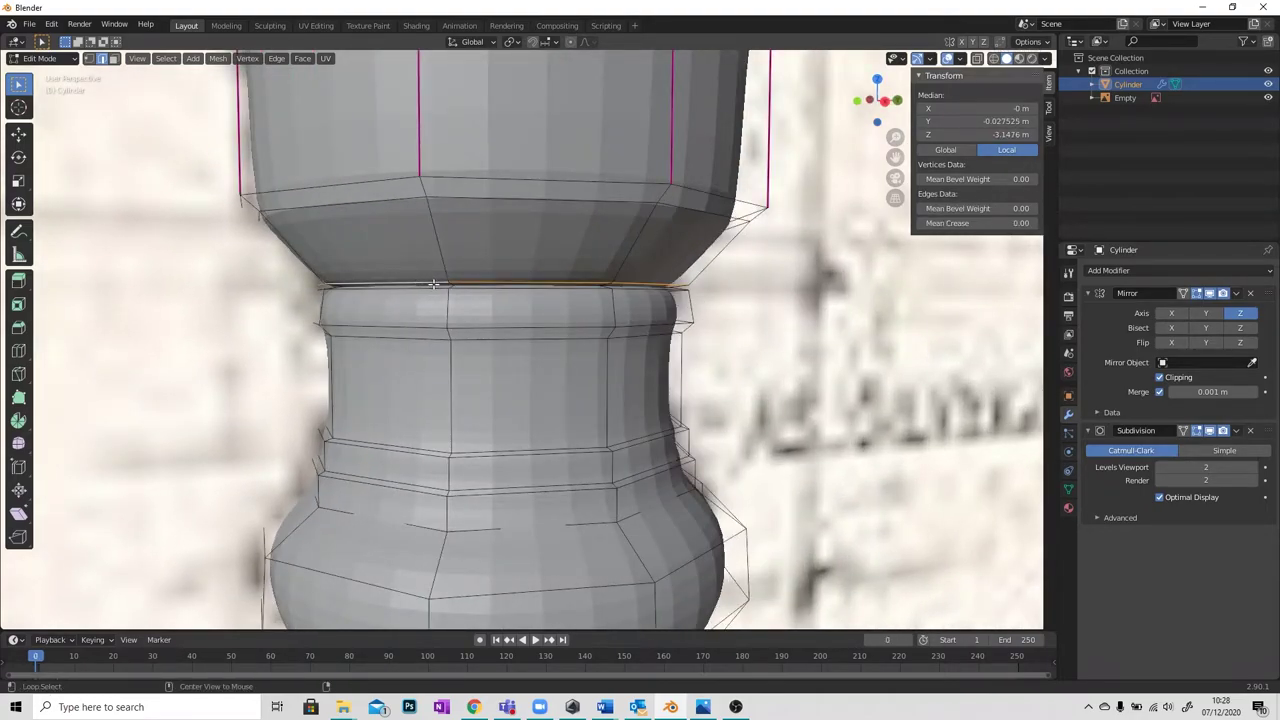
scroll(433, 284, "up", 1)
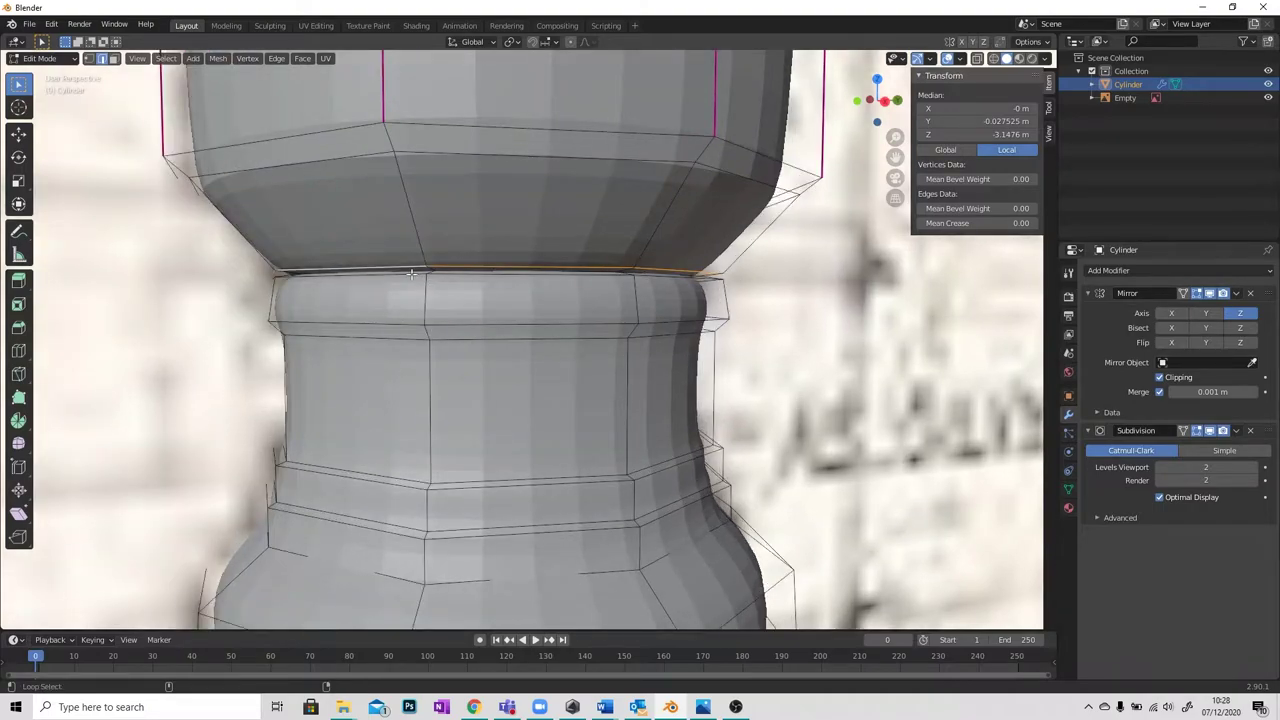
left_click(411, 273, "alt")
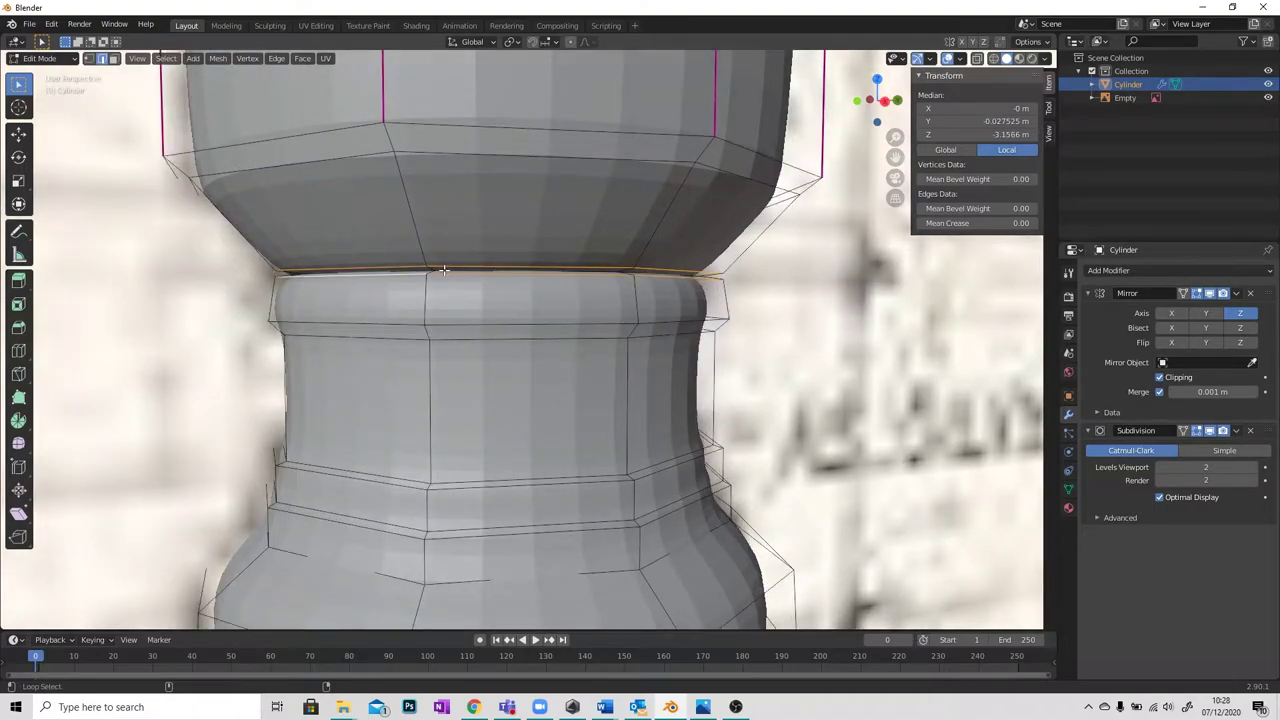
left_click(444, 270, "alt")
scroll(443, 280, "up", 4)
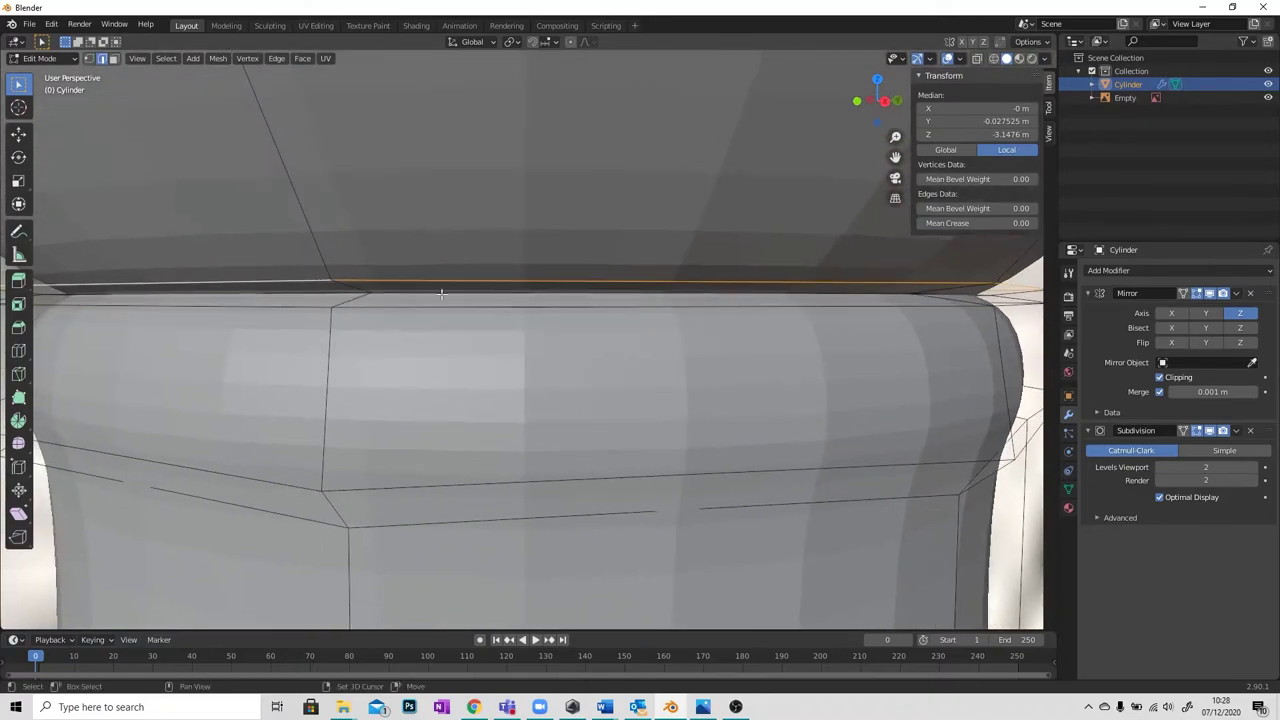
left_click(405, 288, "alt")
left_click(404, 293, "alt")
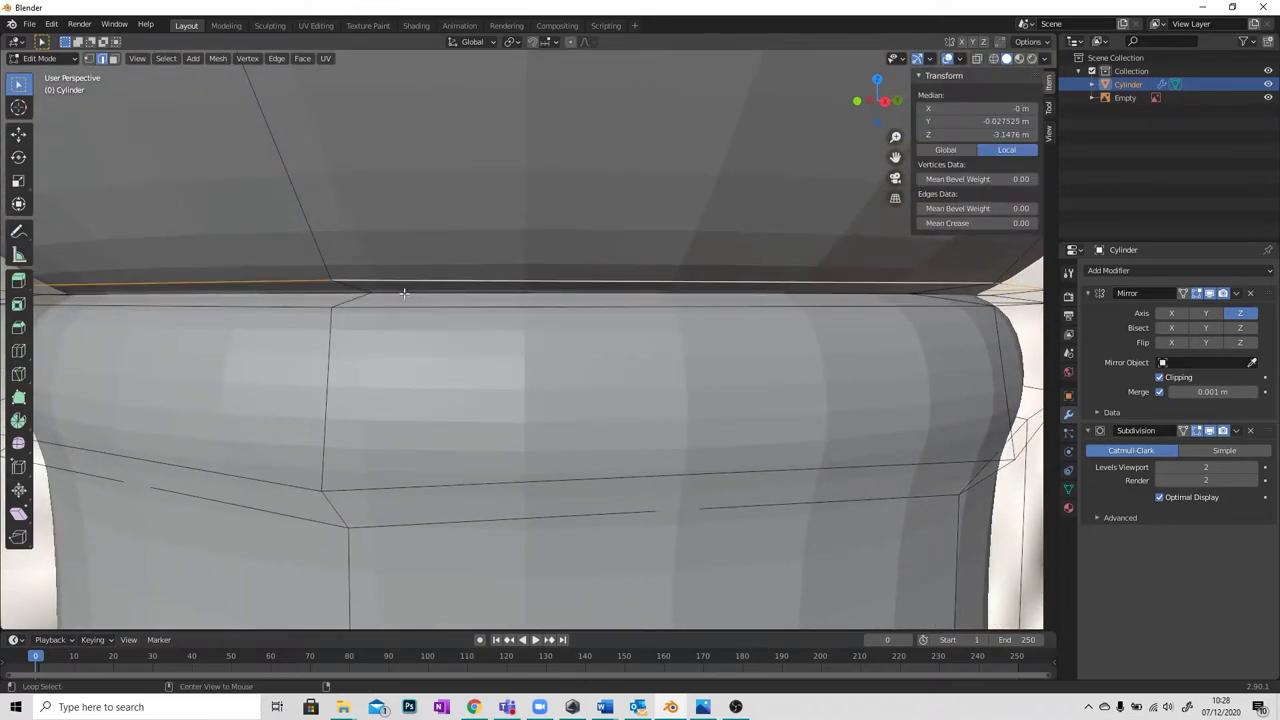
left_click(404, 293)
middle_click_drag(404, 293, 428, 303)
left_click(988, 304)
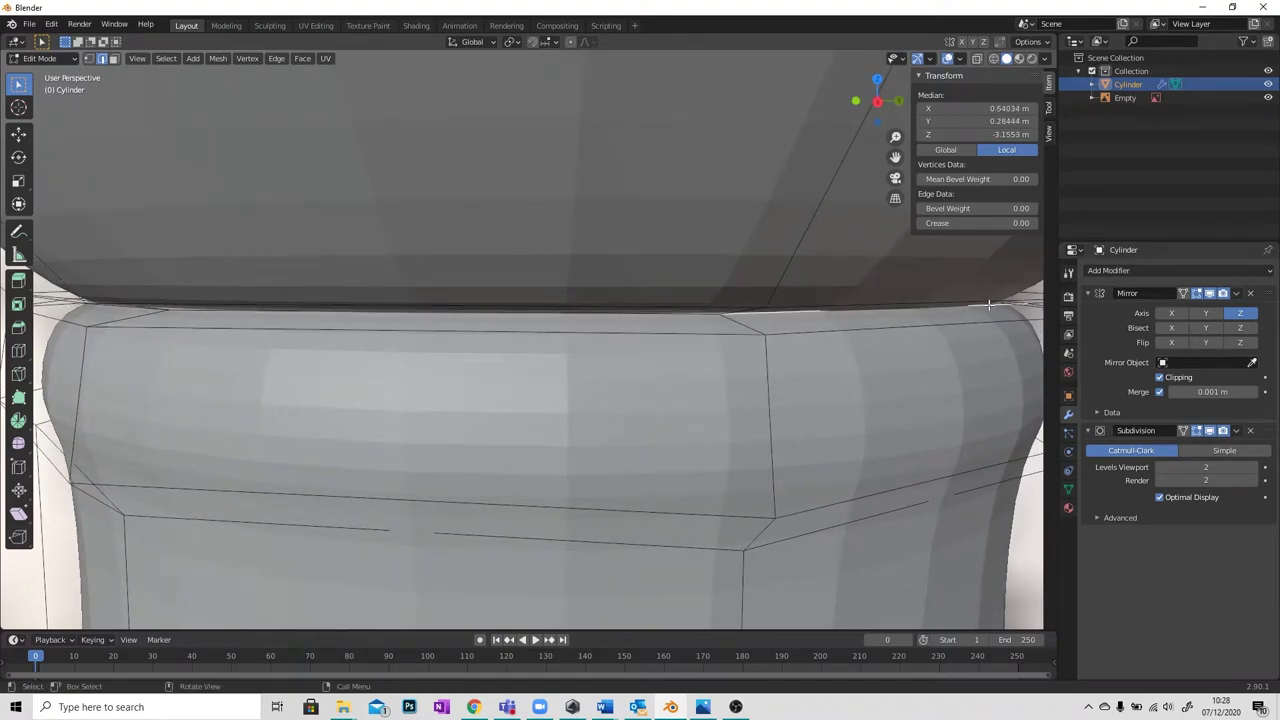
left_click(974, 300, "alt")
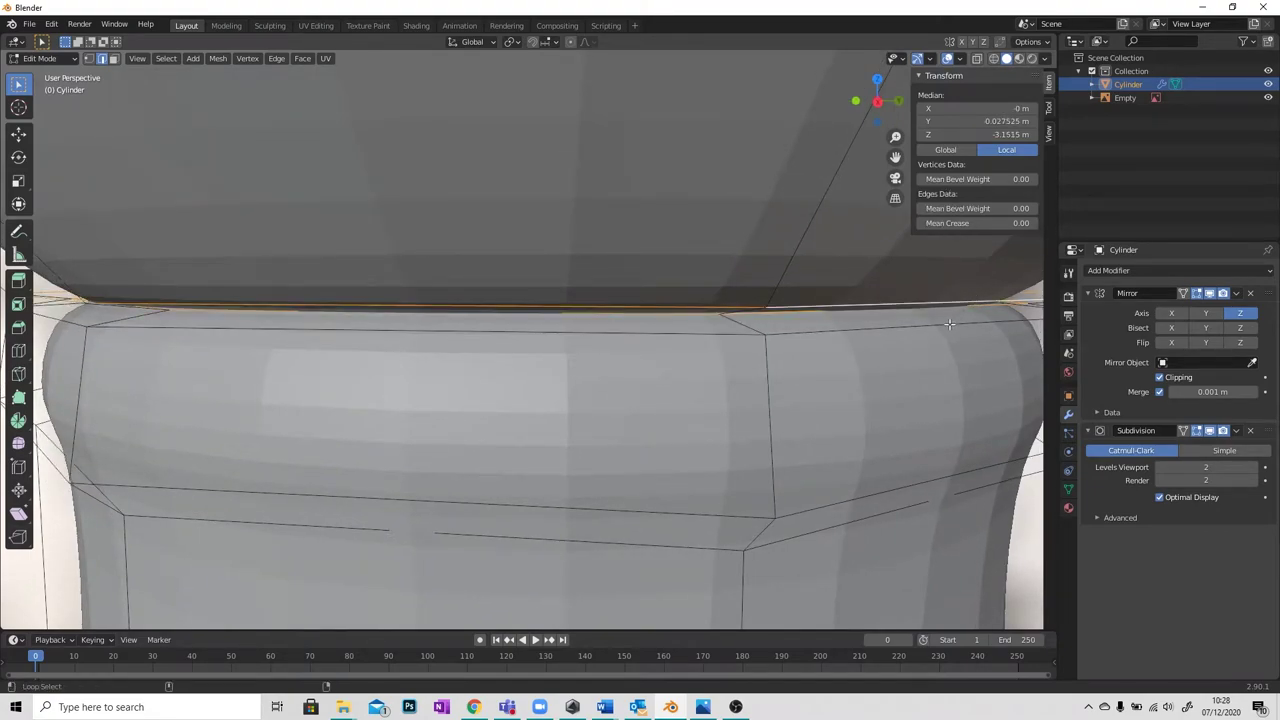
left_click(949, 324, "alt")
Set that loop's Mean Crease to 1 to sharpen the neck seam.
left_click(990, 224)
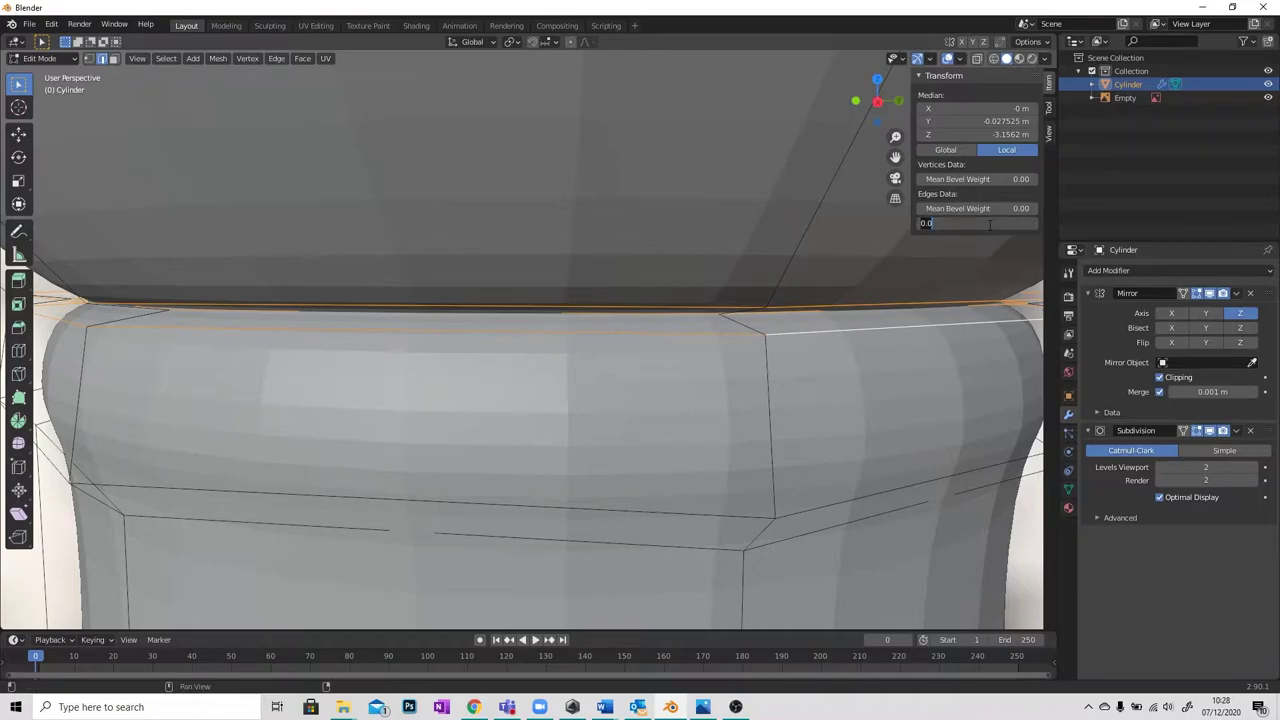
type("1")
key("Return")
scroll(540, 305, "down", 4)
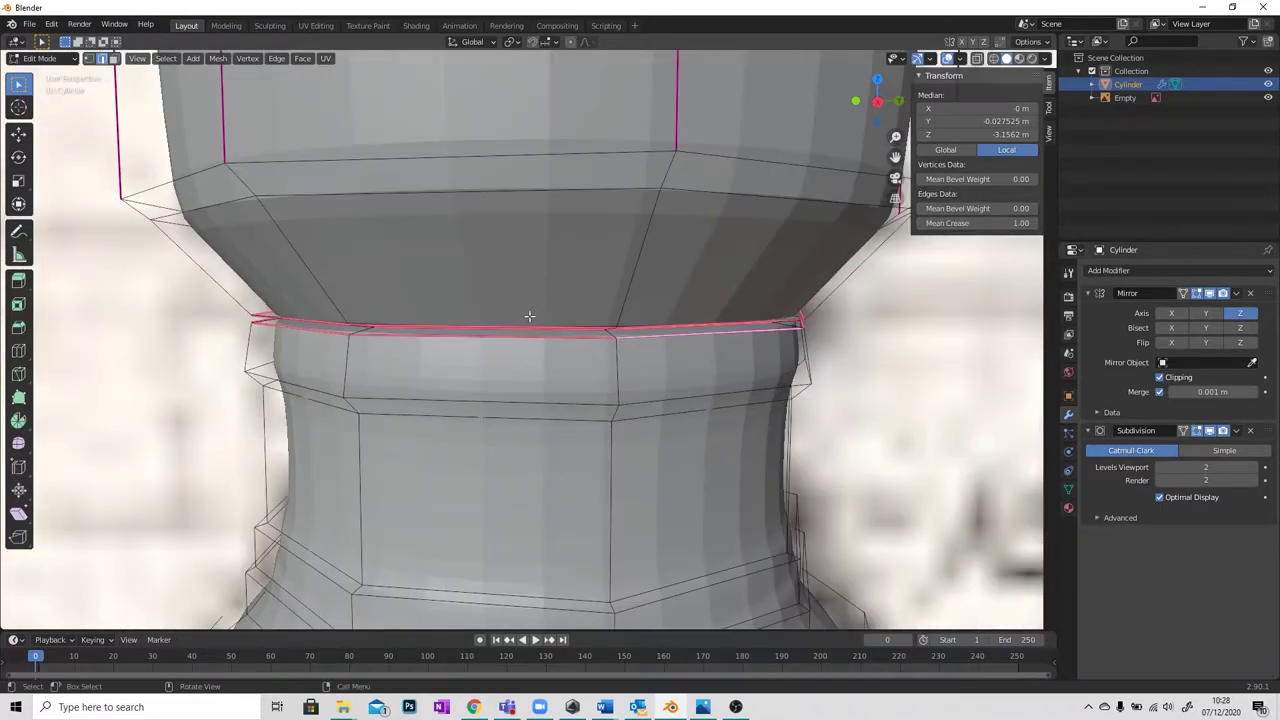
middle_click_drag(529, 314, 507, 342)
scroll(484, 343, "down", 3)
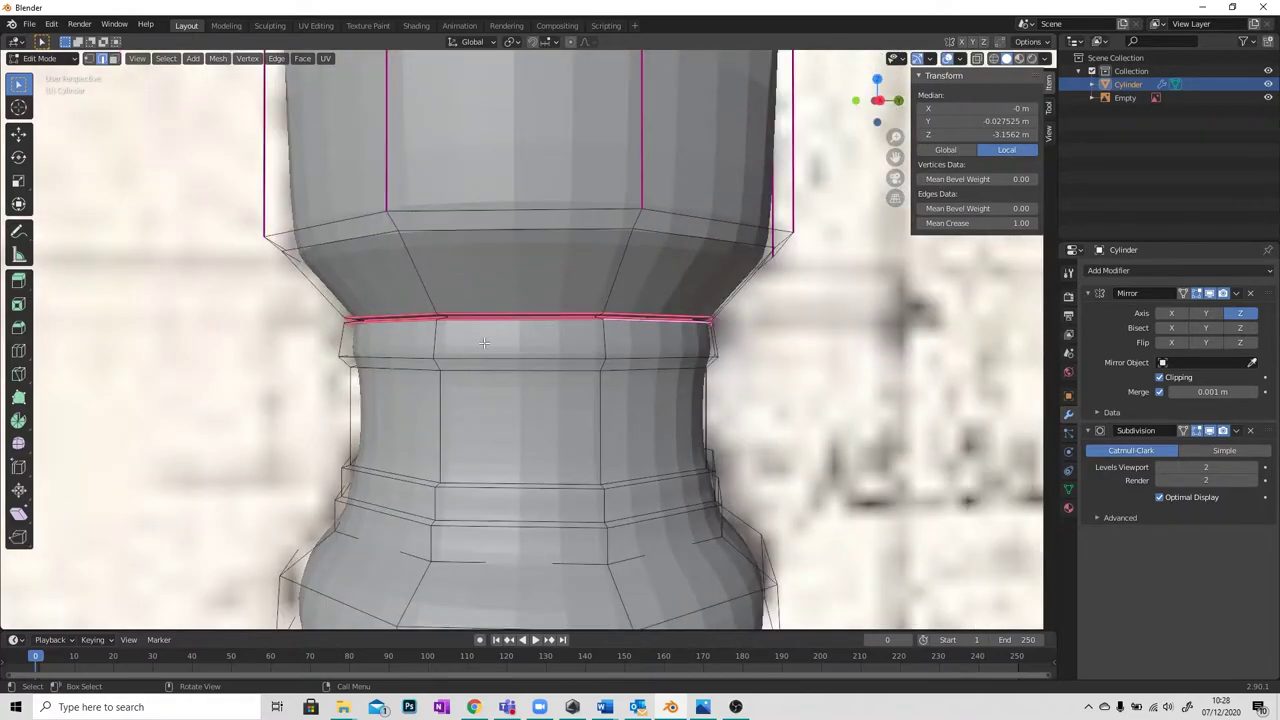
scroll(486, 333, "down", 2)
mouse_move(487, 333)
middle_mouse_down()
mouse_move(488, 312)
mouse_move(469, 322)
middle_mouse_up()
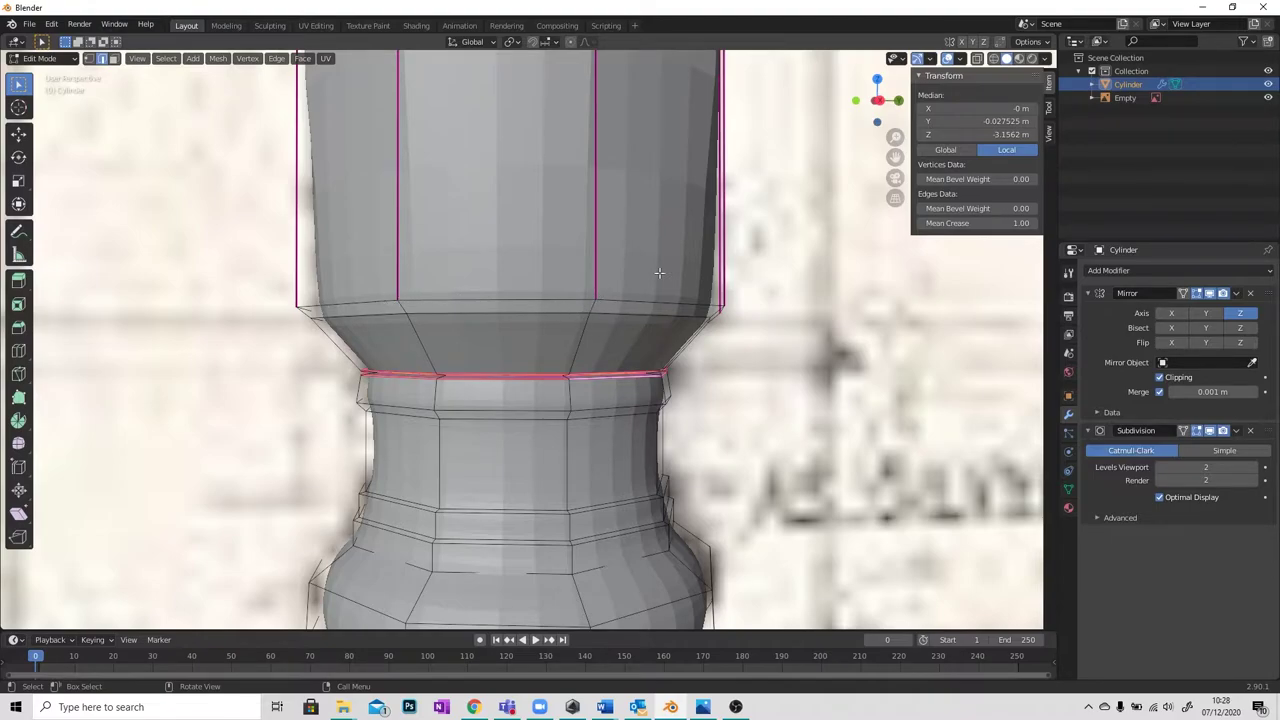
Add a loop cut across the shaft and slide it toward the shaft bottom.
left_click(18, 350)
scroll(410, 240, "down", 2)
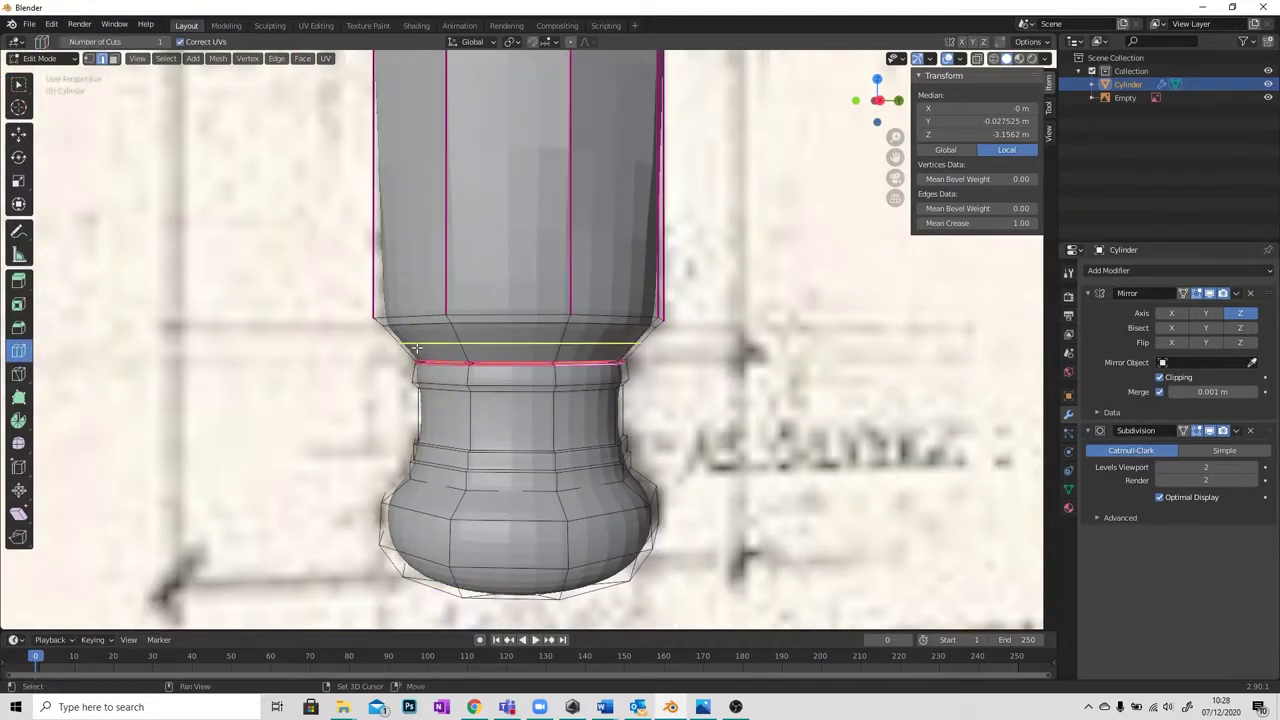
middle_click_drag(410, 240, 407, 190)
left_click_drag(407, 185, 431, 444)
scroll(431, 444, "up", 3)
middle_click_drag(431, 444, 463, 374)
scroll(440, 362, "down", 2)
scroll(523, 397, "up", 3)
scroll(540, 363, "up", 2)
Scale the edge loop at the top of the collar flare to 0.961.
left_click(18, 84)
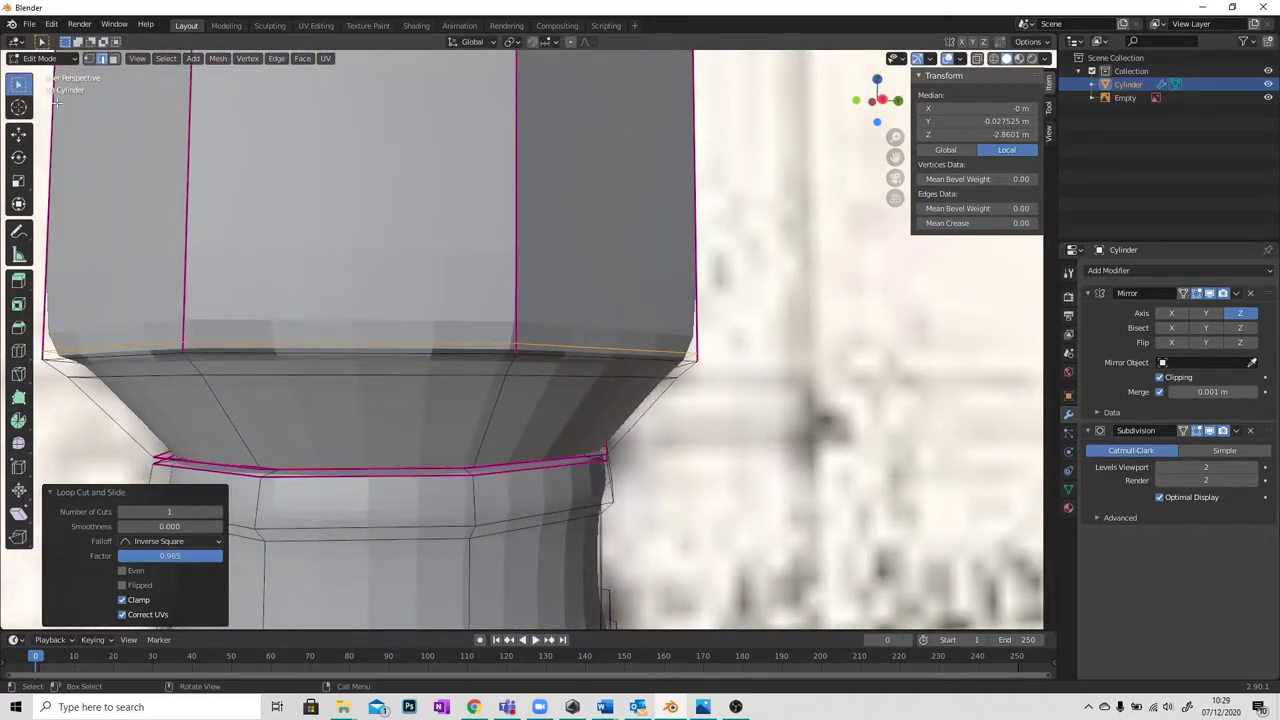
left_click(381, 375, "alt")
middle_click_drag(543, 403, 544, 406)
key("s")
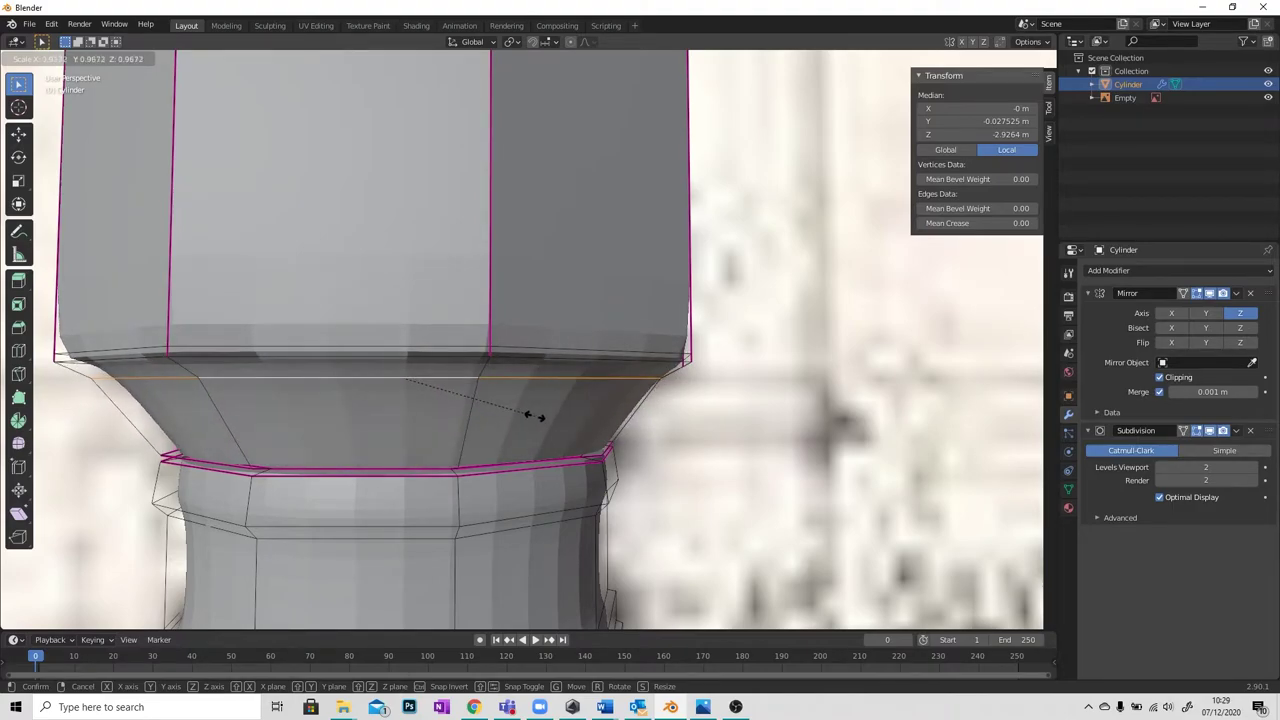
left_click(530, 417)
middle_click_drag(530, 417, 458, 469)
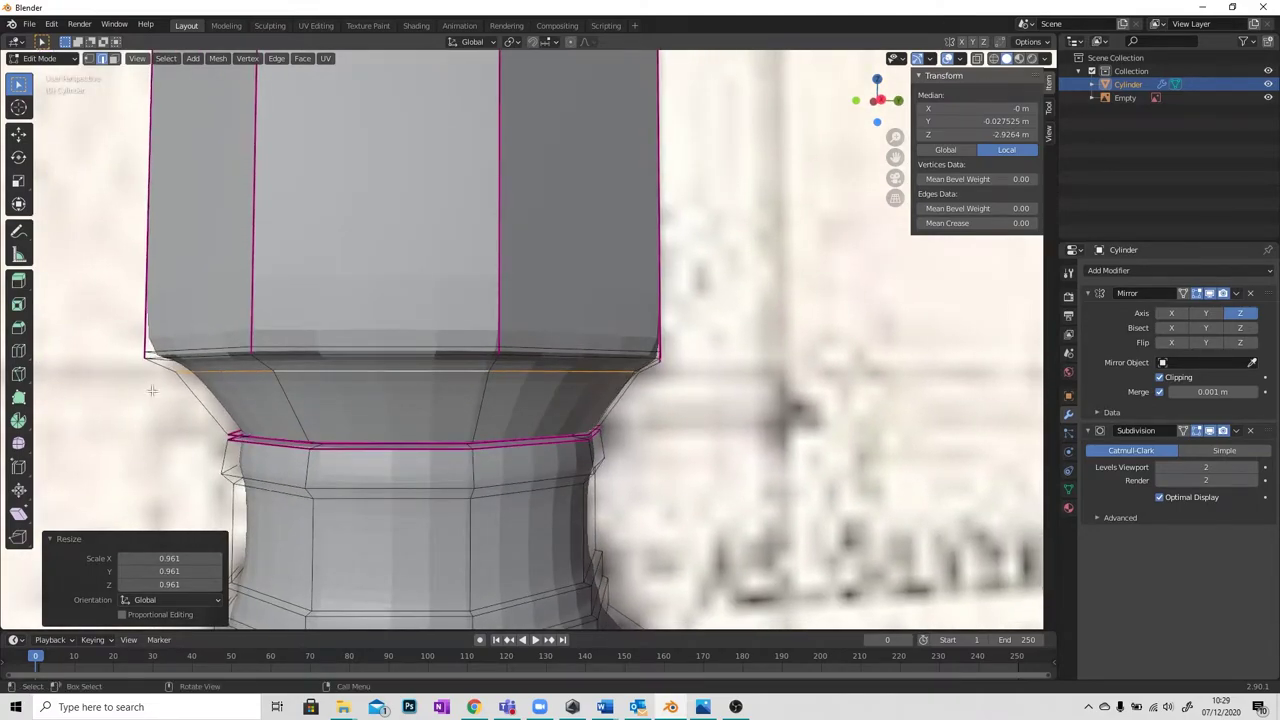
Add a loop cut across the shaft and slide it down toward the flared base.
left_click(21, 353)
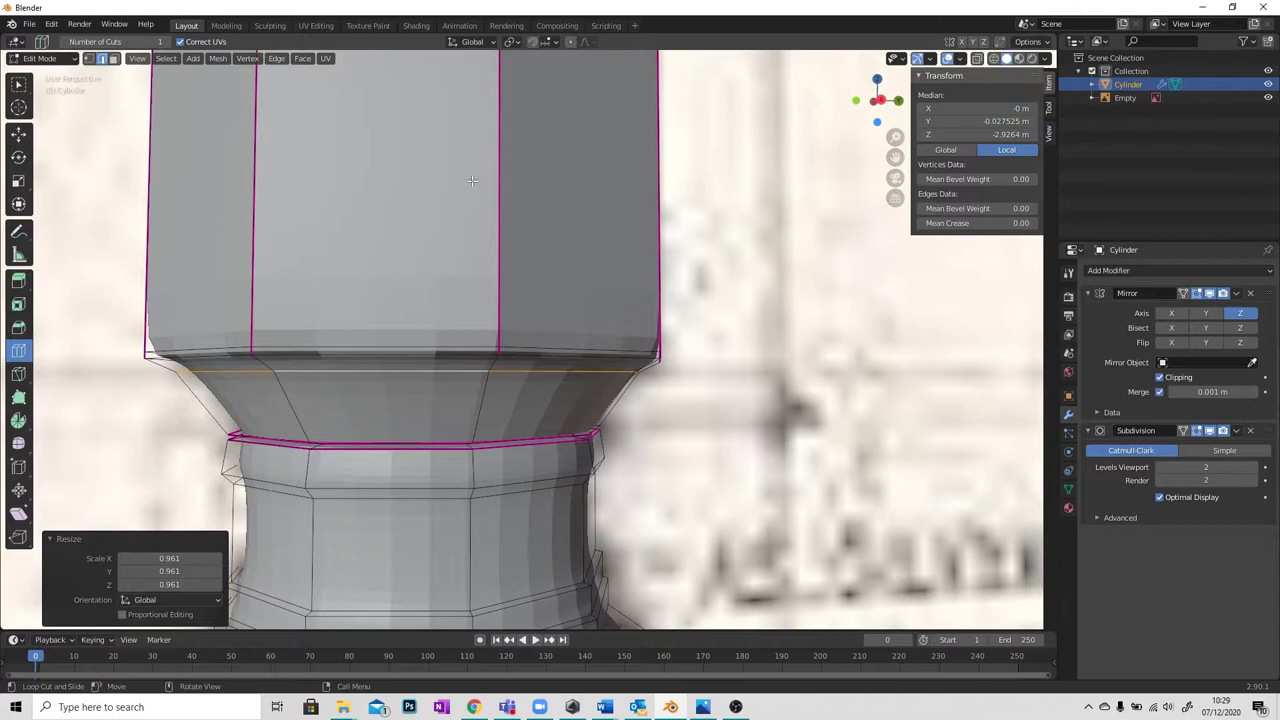
left_click_drag(482, 188, 484, 207)
left_click_drag(487, 275, 483, 346)
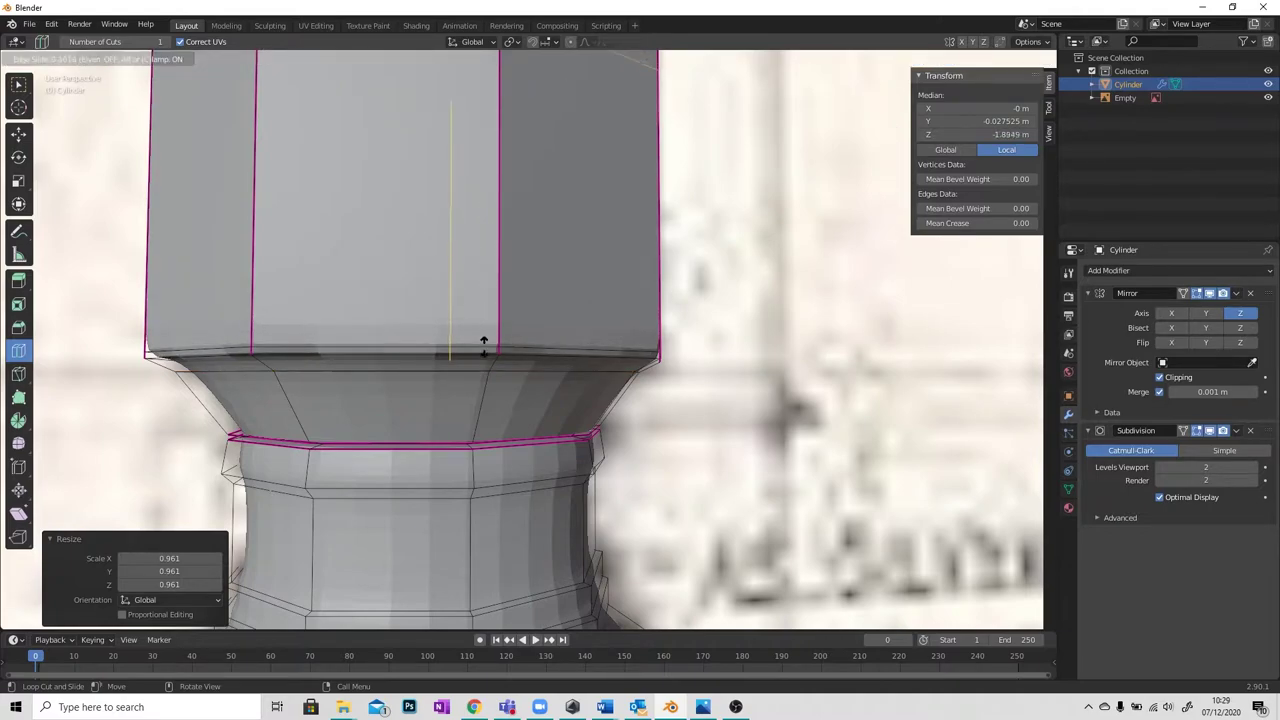
left_click_drag(476, 395, 457, 611)
scroll(497, 504, "up", 5)
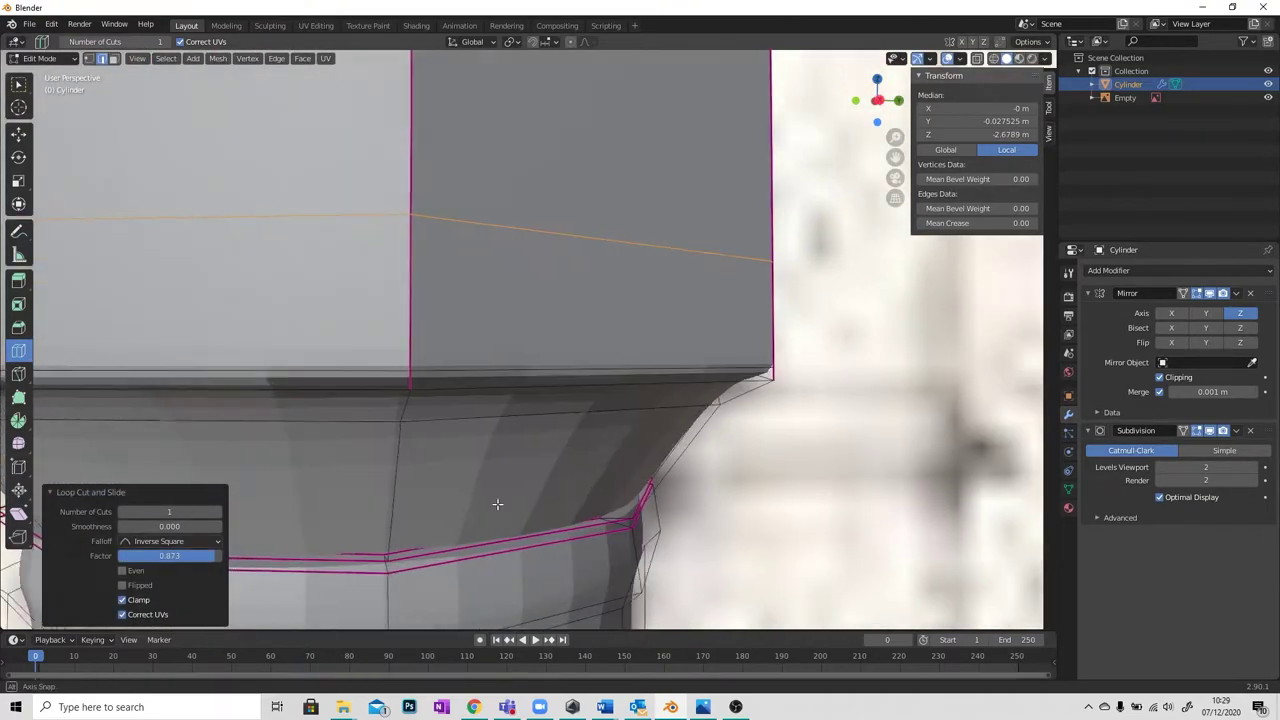
middle_click_drag(497, 504, 458, 503)
Raise the edge loop at the shaft's lower edge slightly along Z.
left_click(18, 84)
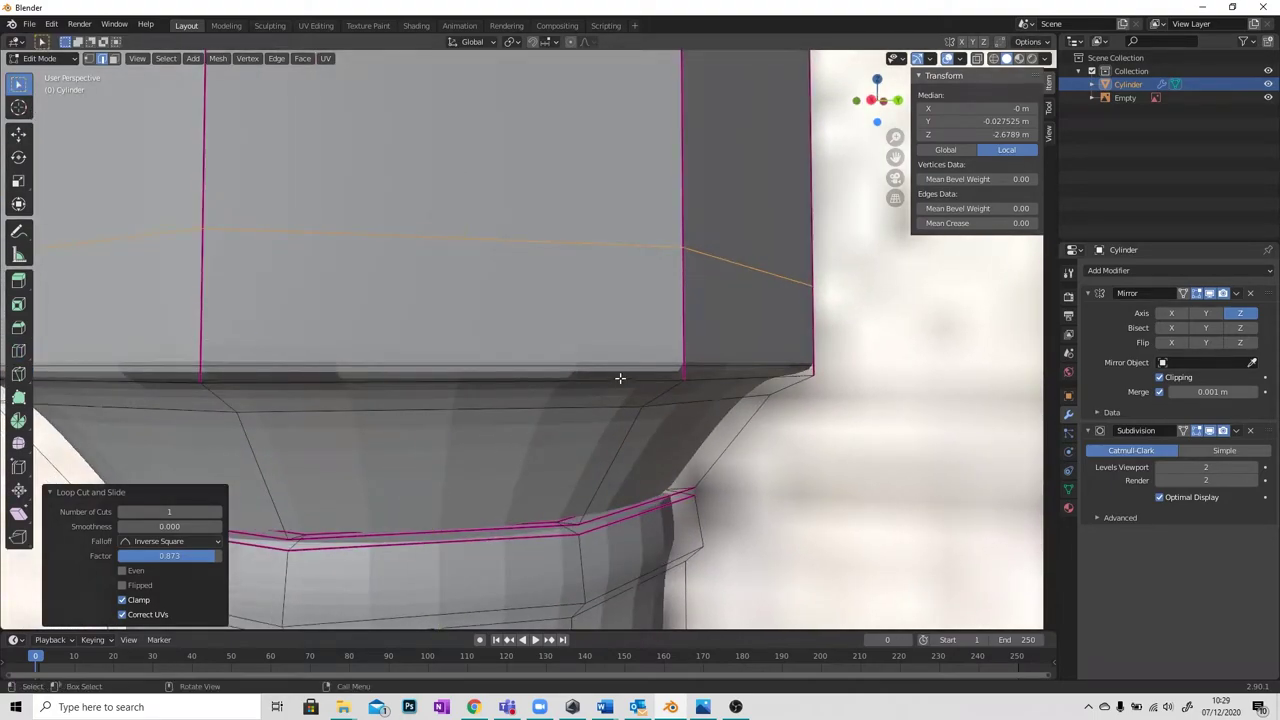
left_click(617, 368, "alt")
key("g")
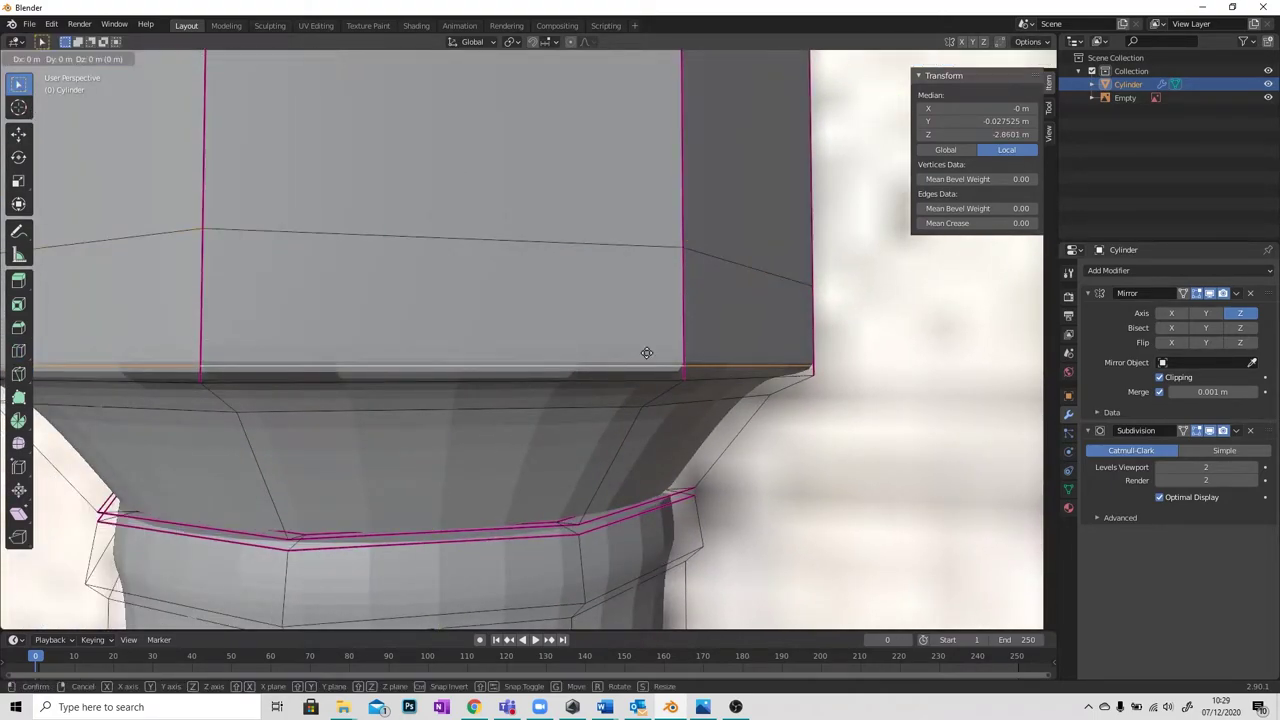
key("z")
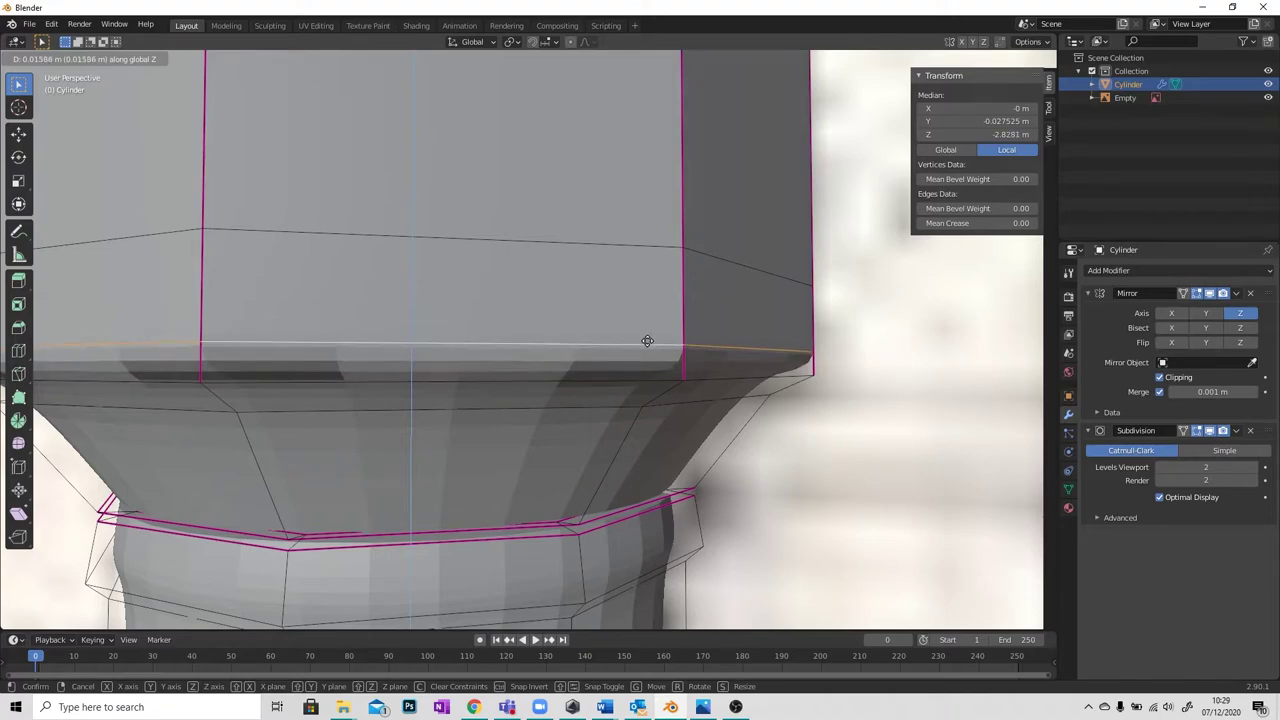
left_click(647, 343)
middle_click_drag(647, 343, 645, 359)
Lower the collar-top loop just below the shaft rim by 0.001609 m along Z.
scroll(645, 359, "down", 2)
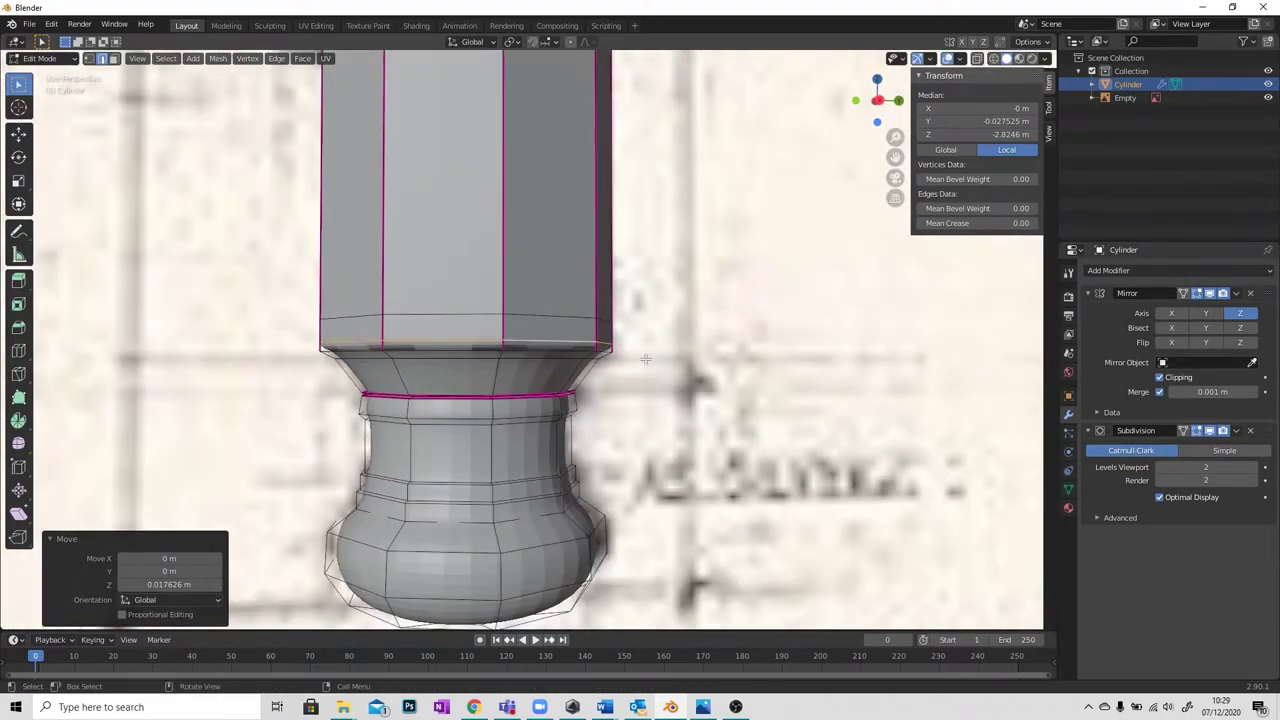
scroll(581, 425, "up", 2)
middle_click_drag(581, 425, 507, 330)
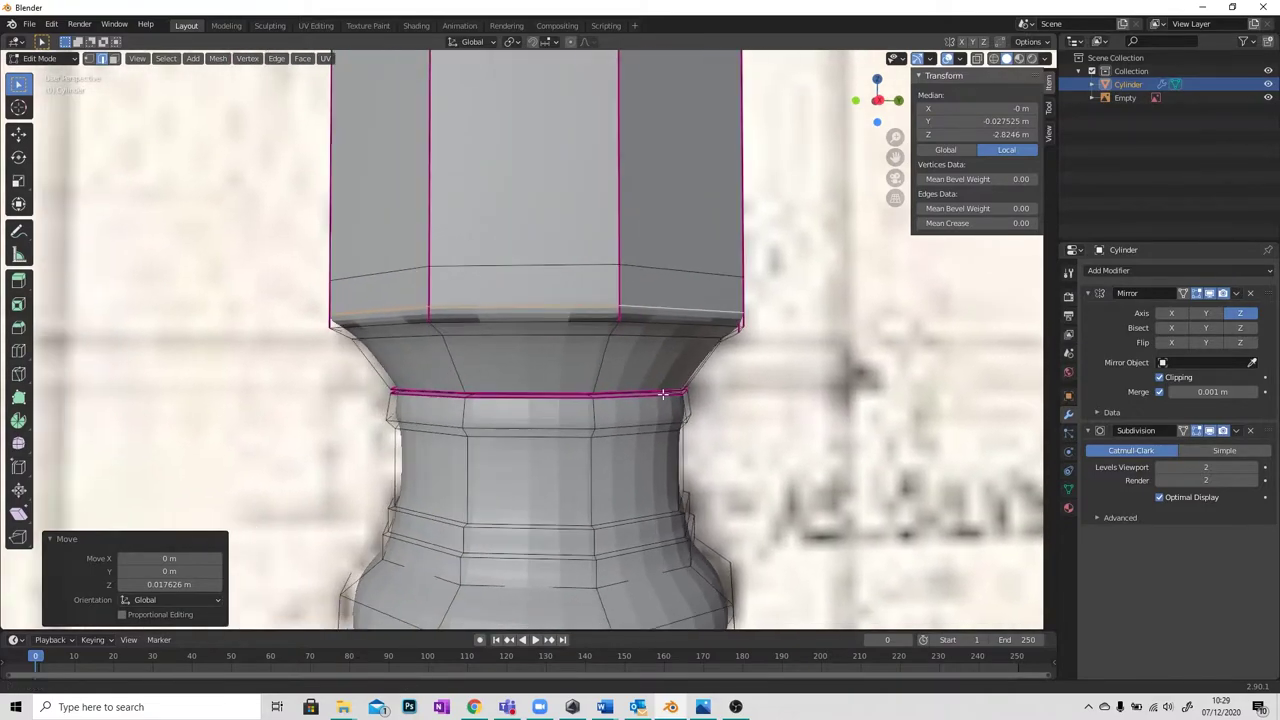
left_click(534, 342, "alt")
key("g")
key("z")
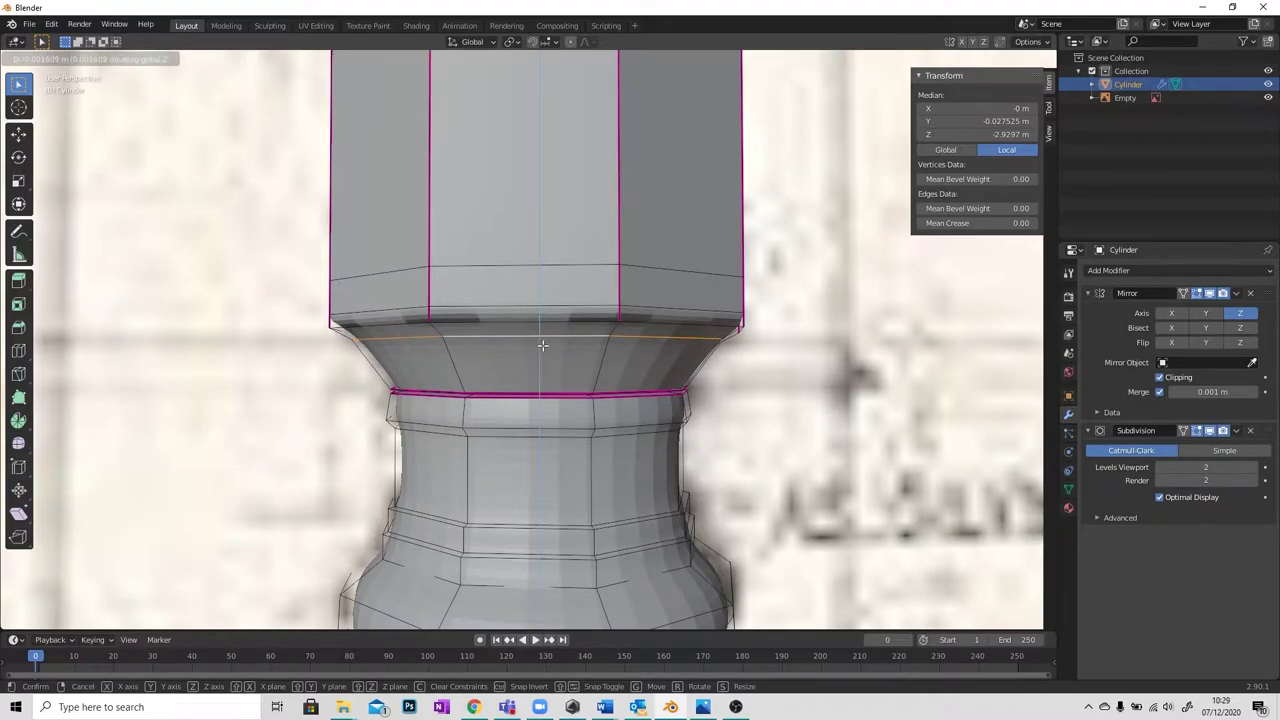
left_click(542, 345)
Orbit and pan along the handle to review the shaft-to-collar transition.
mouse_move(542, 345)
middle_mouse_down()
mouse_move(513, 291)
mouse_move(562, 364)
mouse_move(550, 347)
middle_mouse_up()
scroll(549, 345, "up", 4)
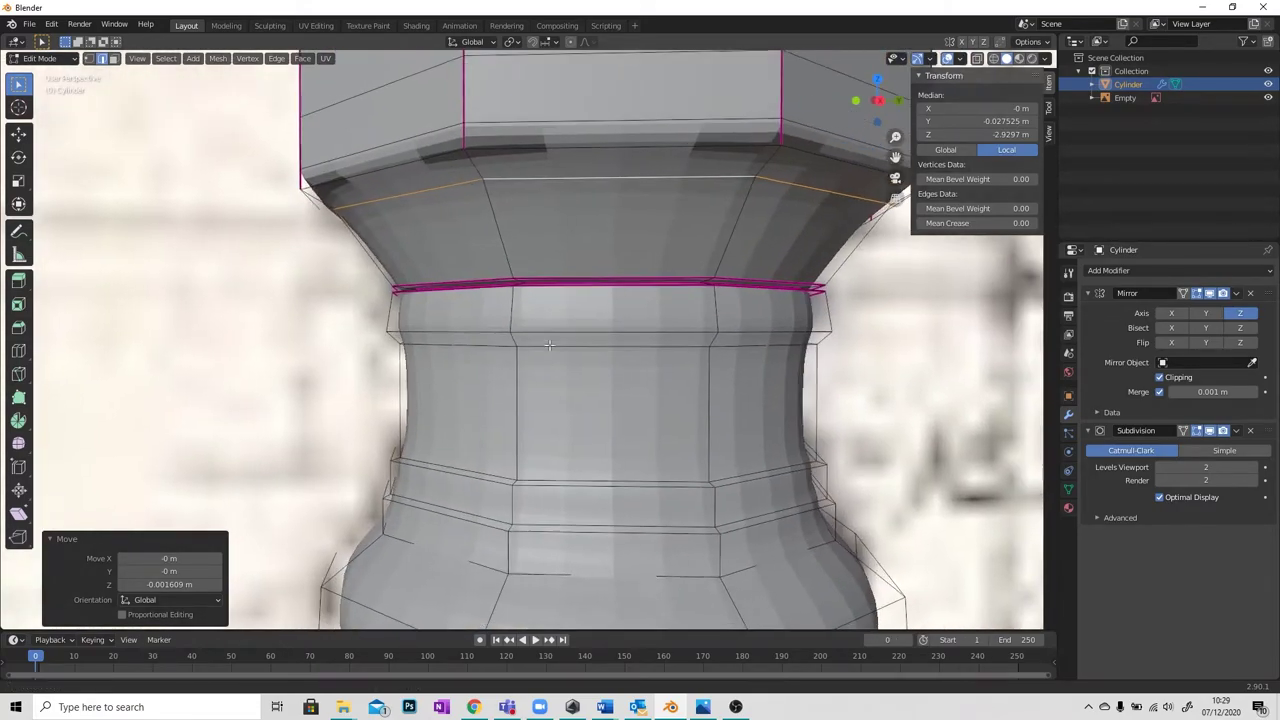
scroll(549, 345, "down", 6)
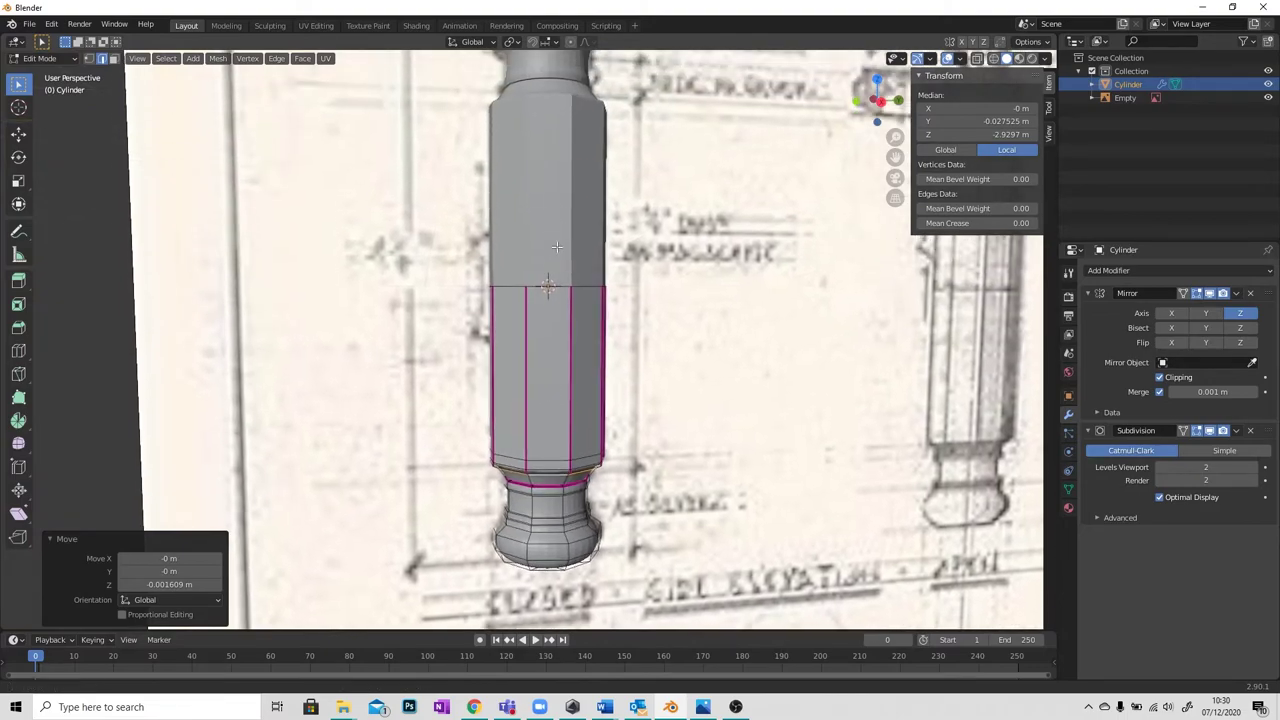
middle_click_drag(557, 246, 526, 434, "shift")
scroll(526, 443, "up", 6)
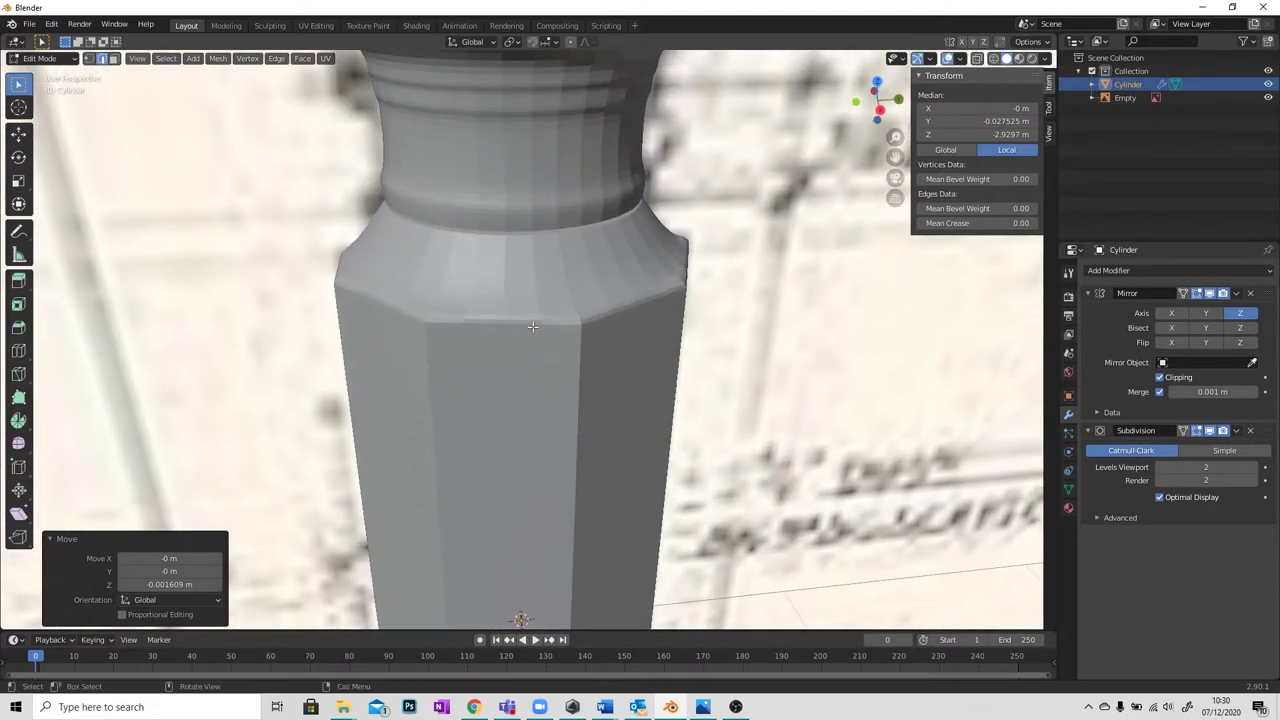
middle_click_drag(533, 326, 523, 291)
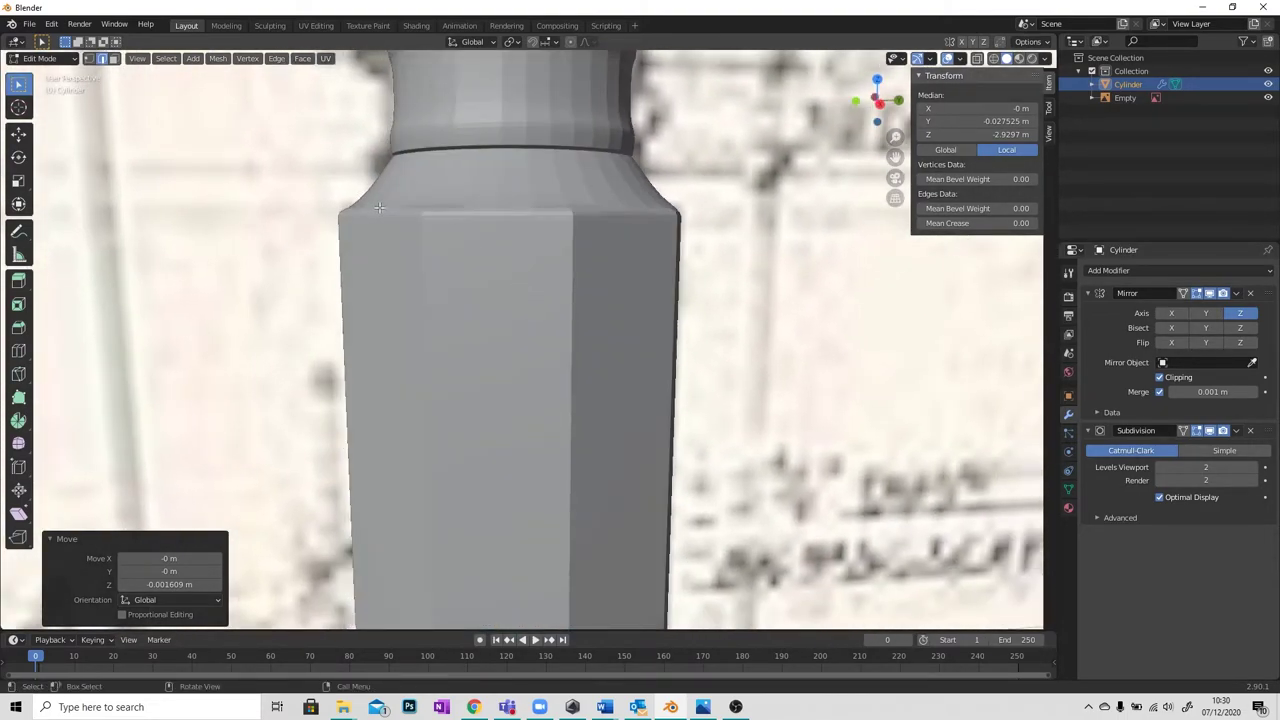
middle_click_drag(379, 207, 403, 244)
scroll(435, 232, "down", 4)
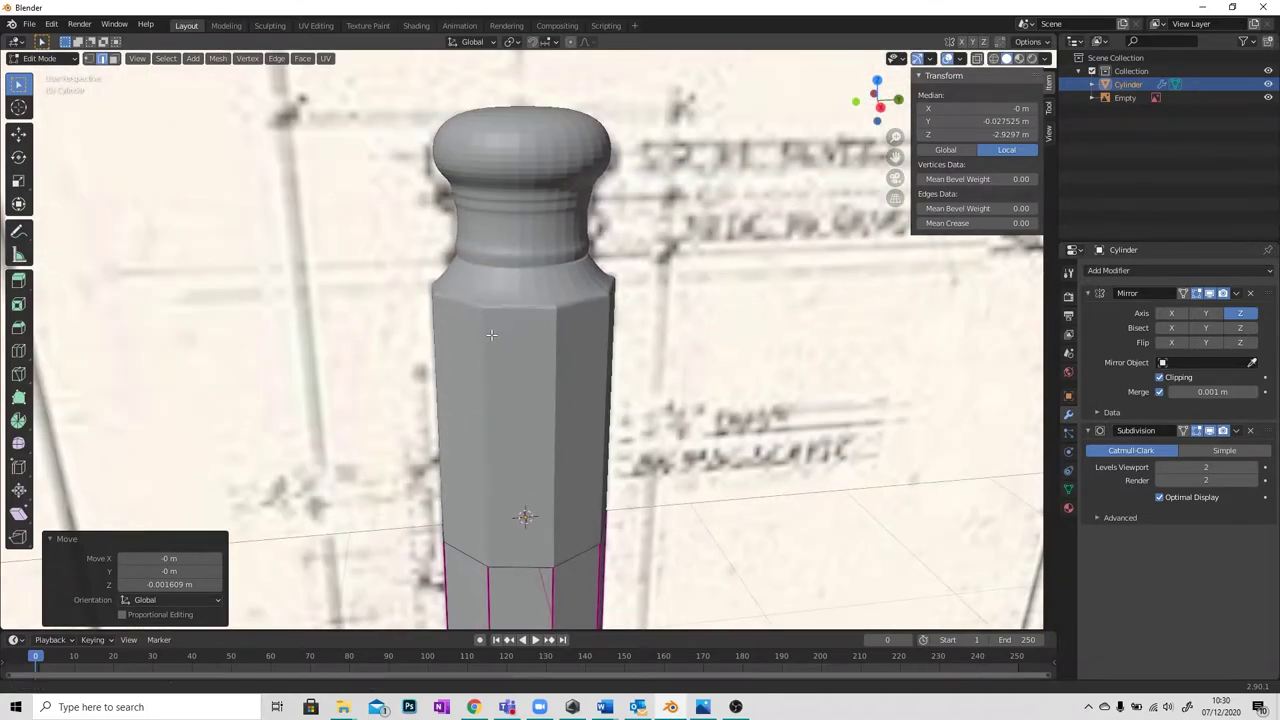
middle_click_drag(491, 335, 484, 220, "shift")
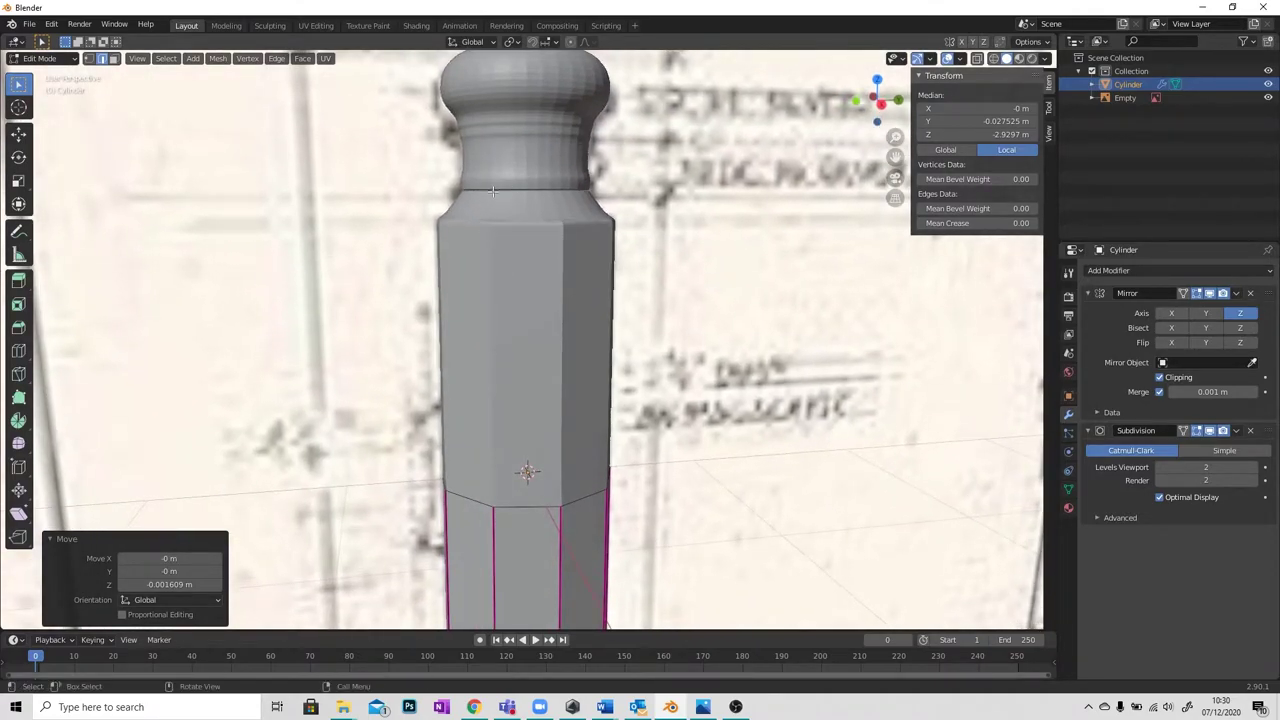
scroll(521, 349, "down", 5, "shift")
scroll(525, 358, "up", 5)
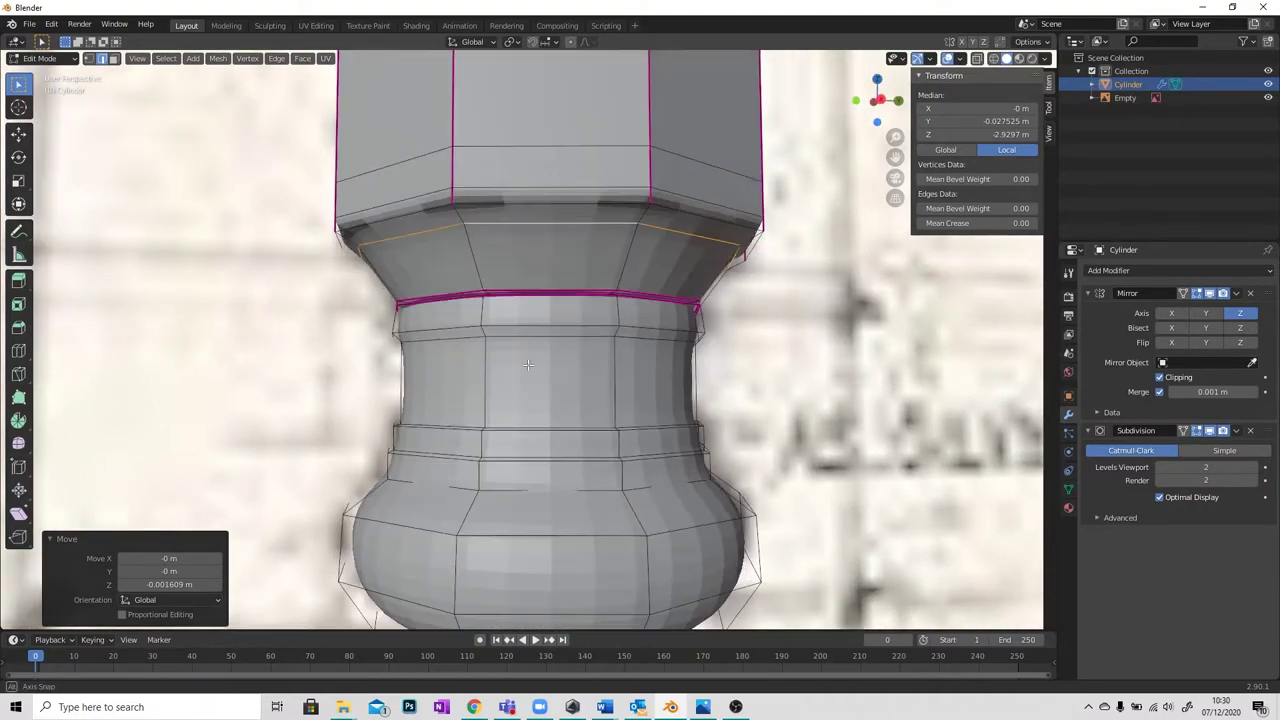
Cut a loop just under the neck ring and scale it to about 0.991.
middle_click_drag(528, 365, 520, 368)
scroll(505, 372, "up", 4)
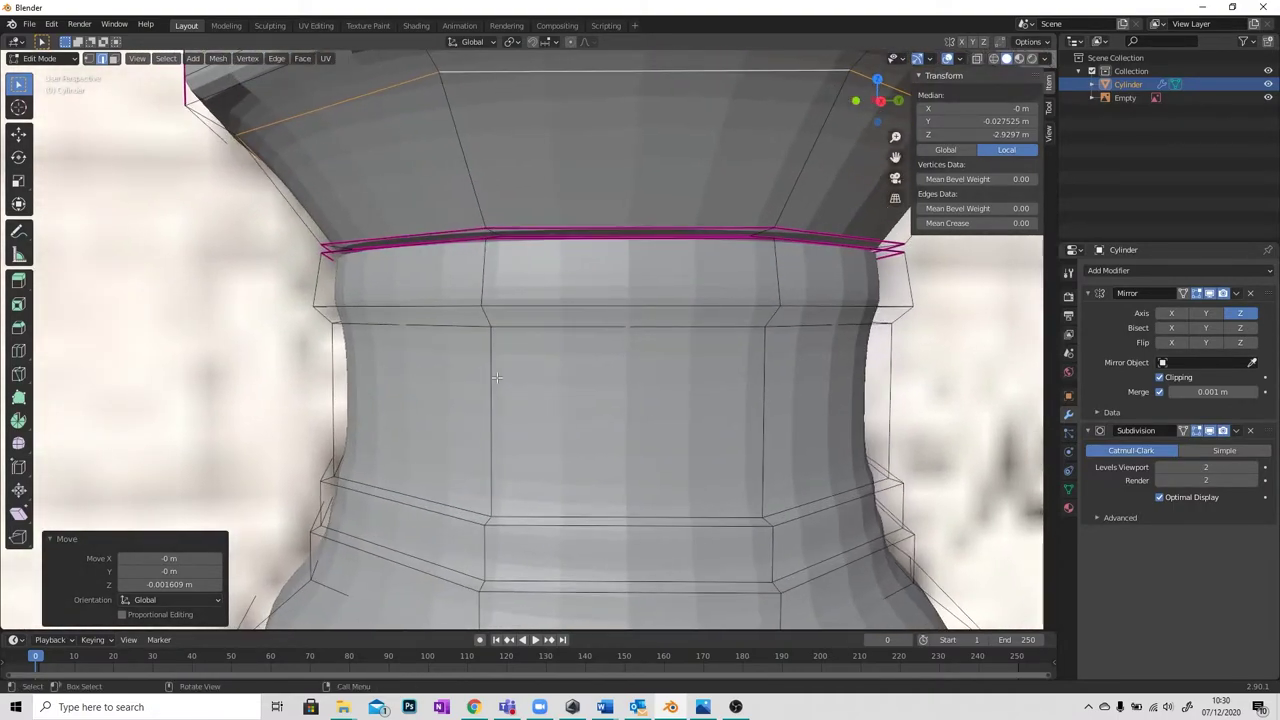
left_click(17, 351)
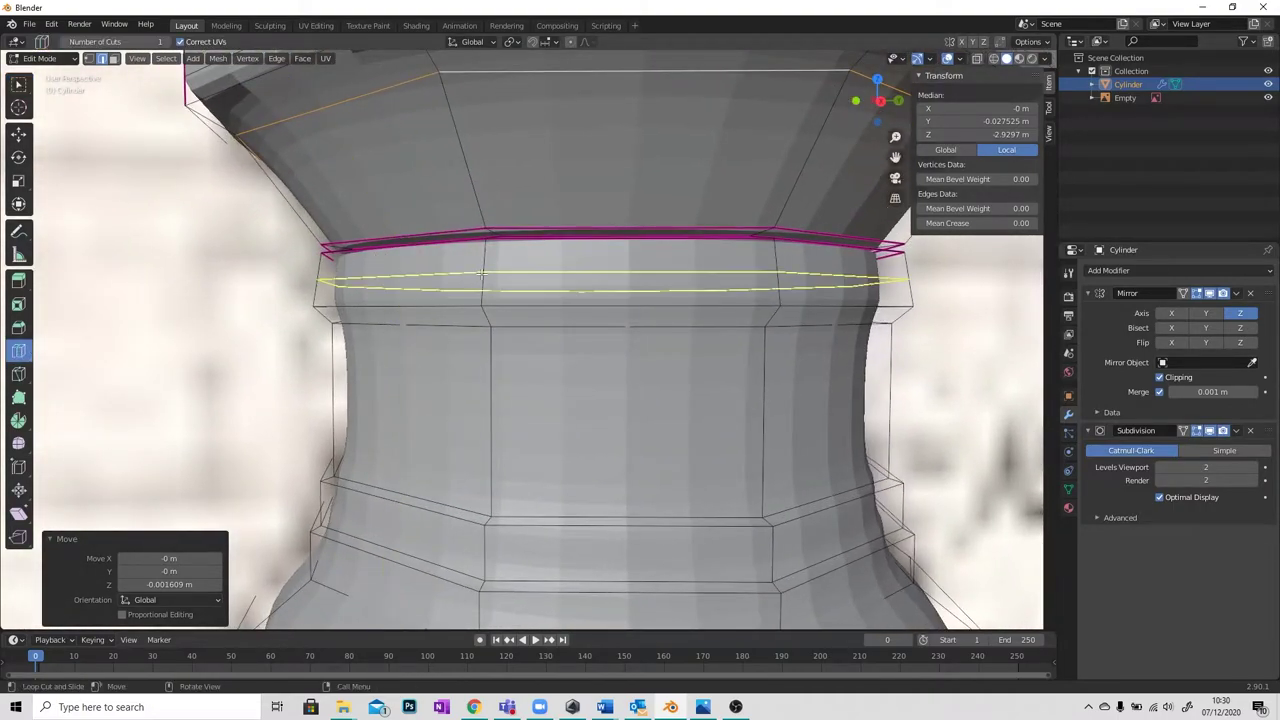
left_click_drag(480, 284, 482, 300)
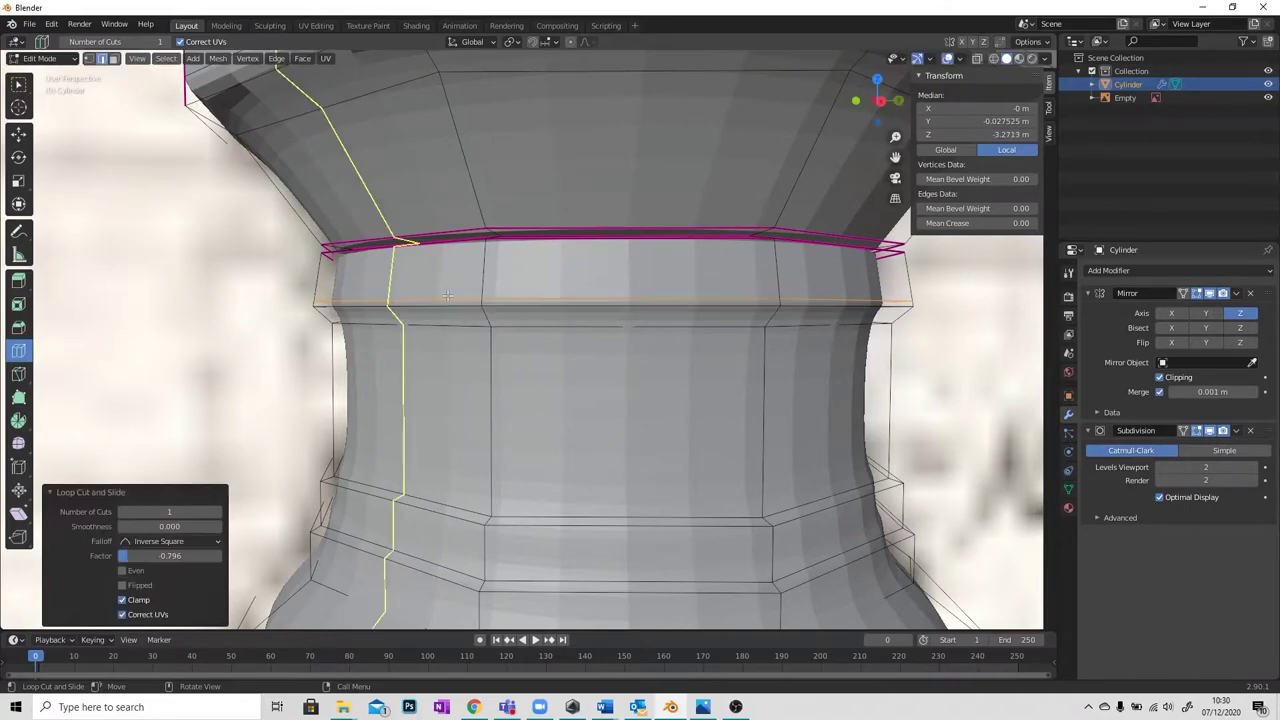
left_click(17, 87)
left_click(384, 303)
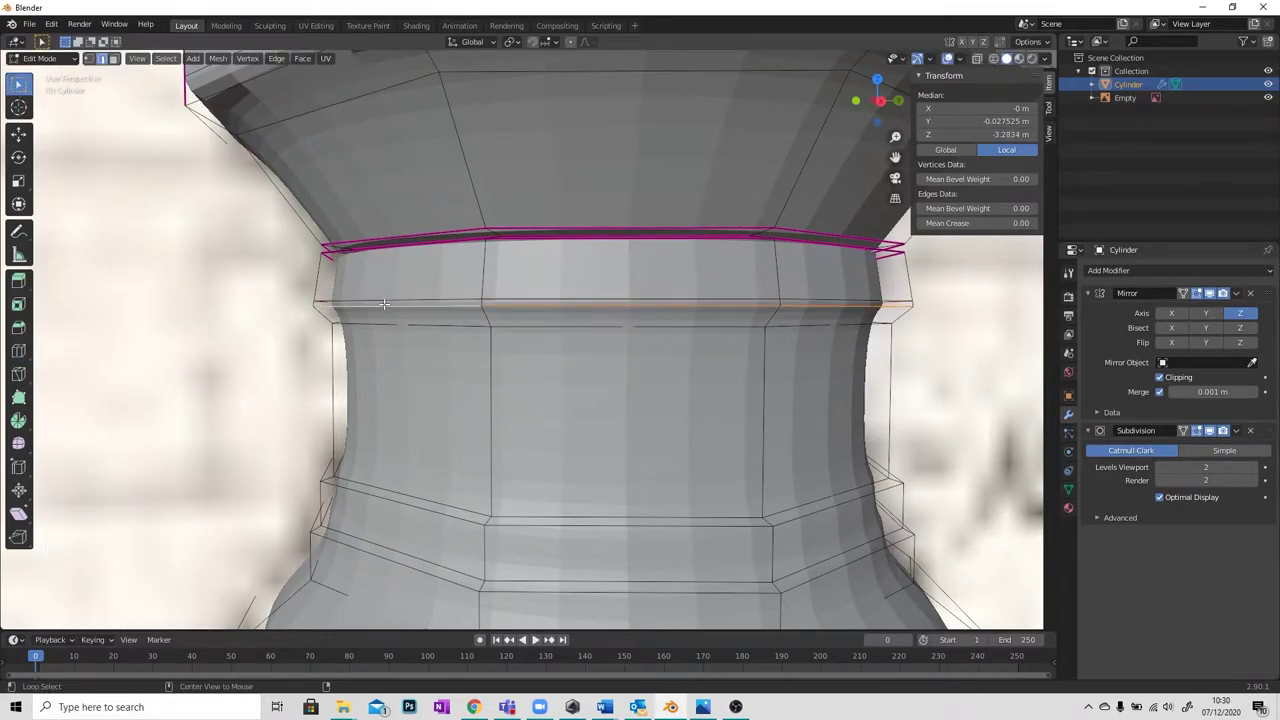
key("s")
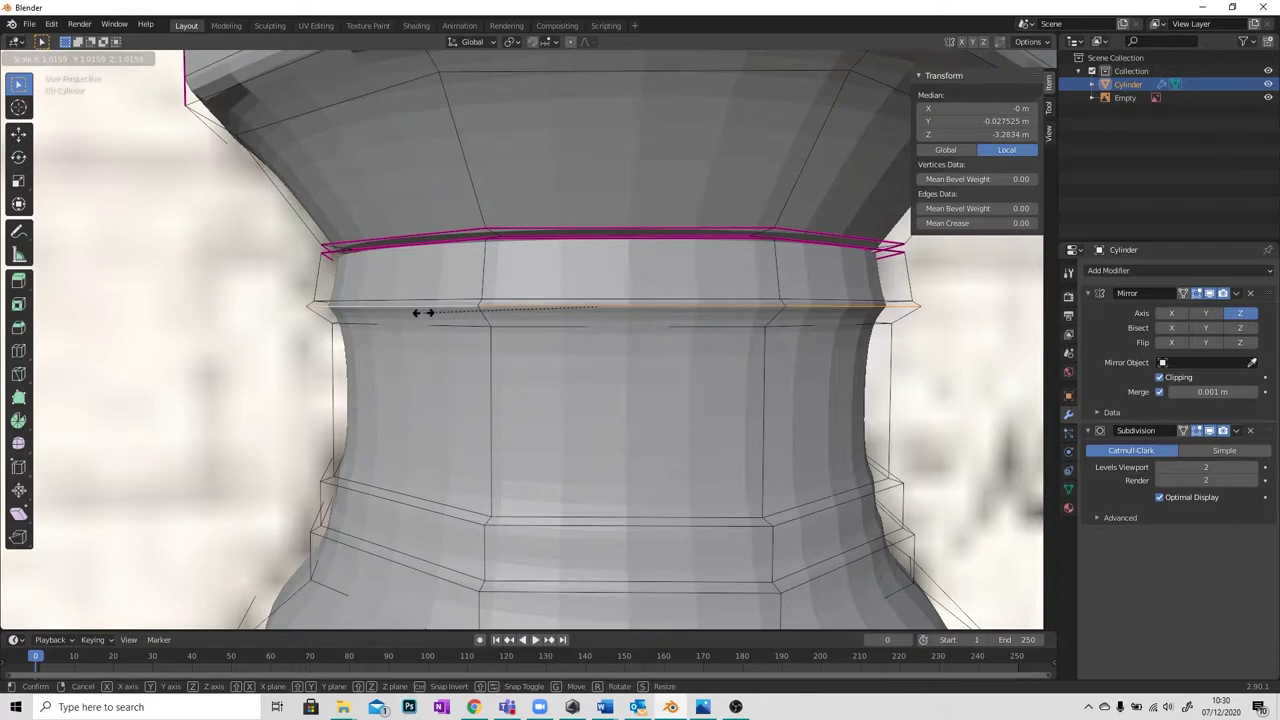
left_click(421, 313)
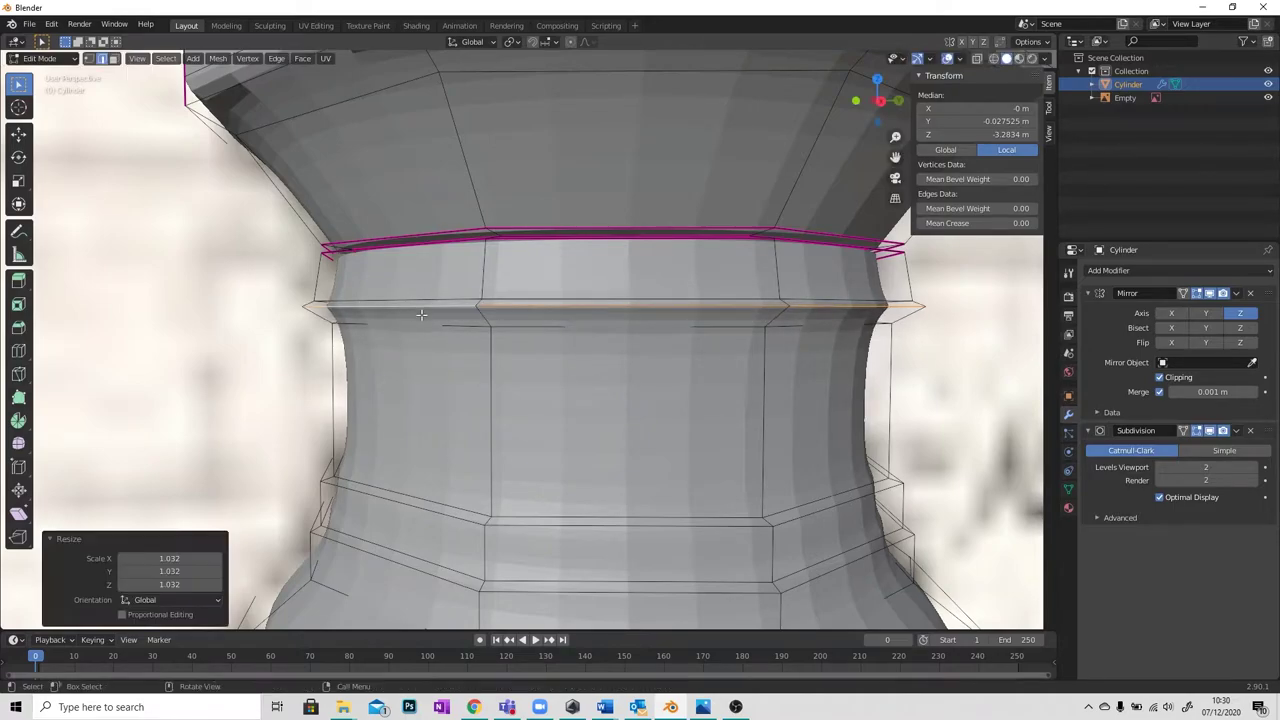
middle_click_drag(422, 315, 449, 375)
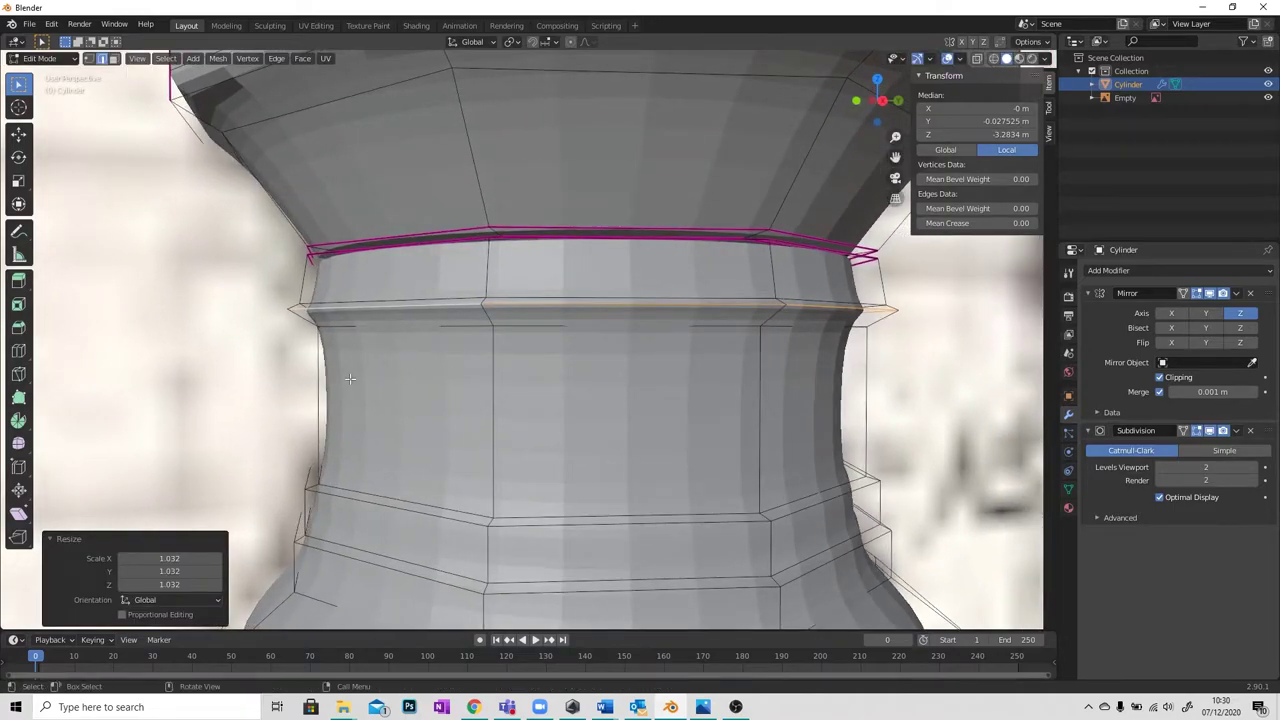
middle_click_drag(332, 337, 394, 352)
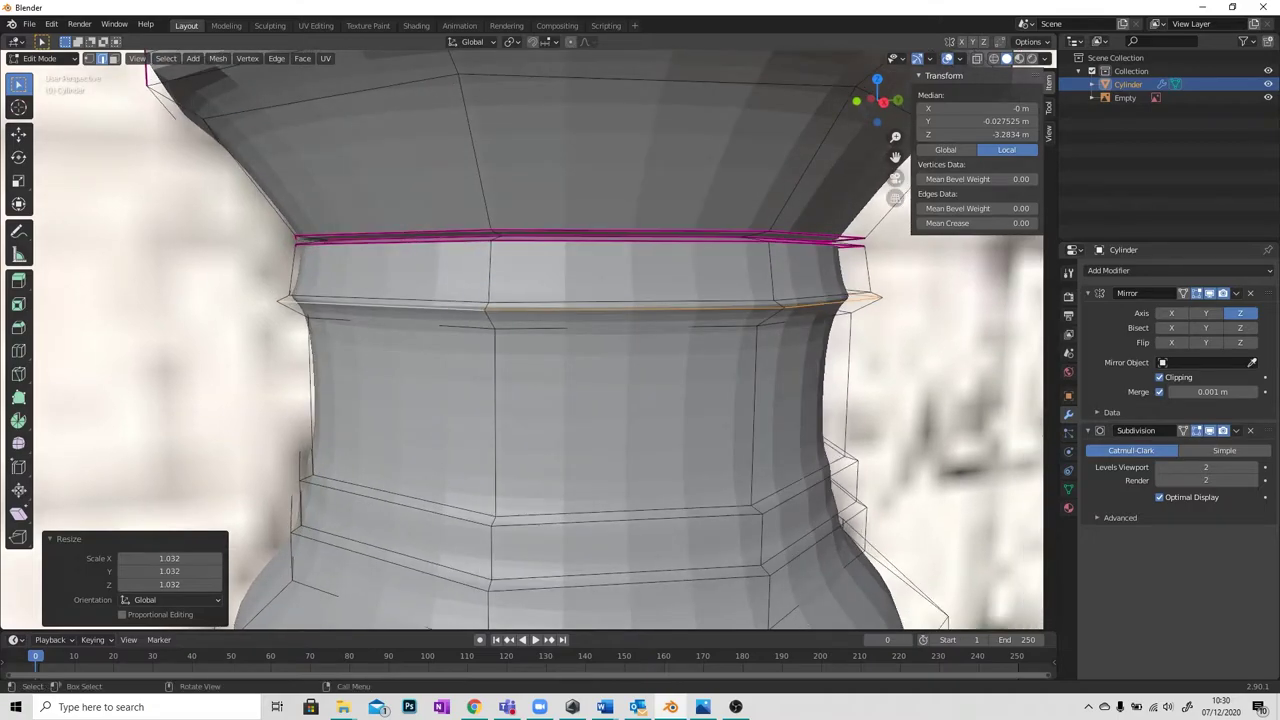
key("s")
left_click(405, 348)
Add a second loop below the ring, slide it up, shrink it slightly, and start a mid-neck cut.
left_click(18, 350)
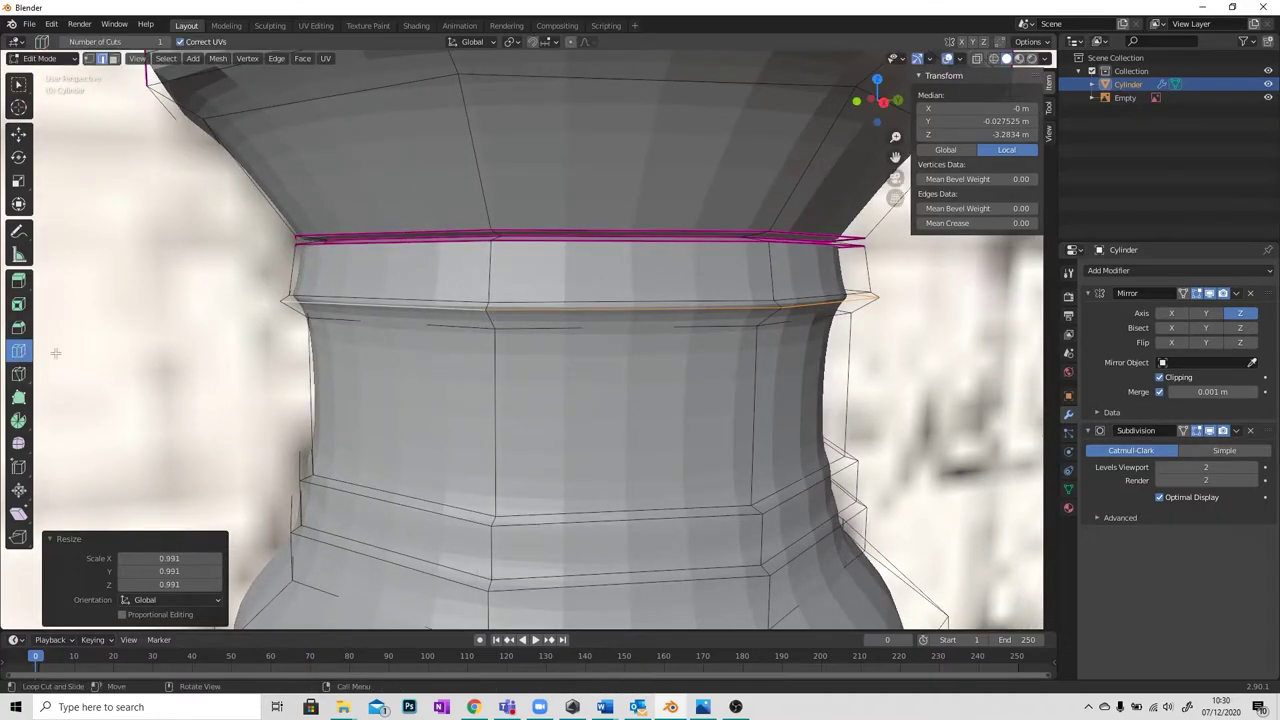
left_click_drag(484, 317, 486, 309)
key("s")
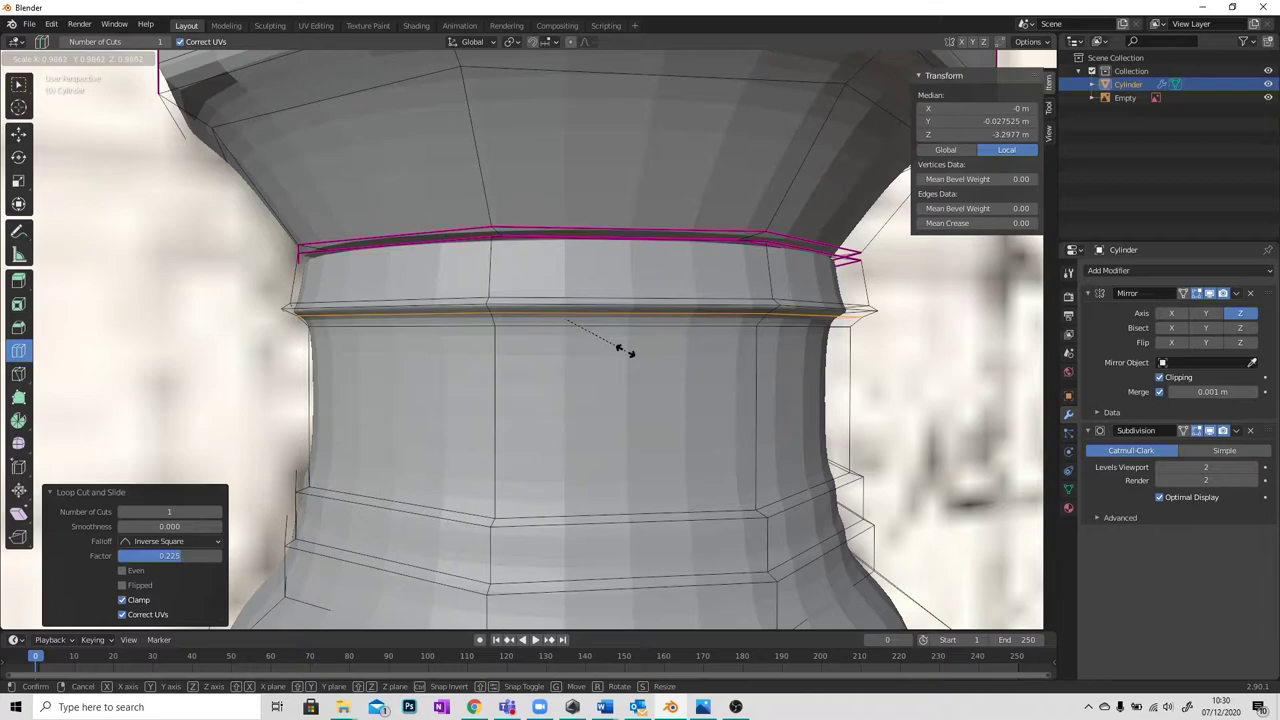
left_click(623, 349)
scroll(453, 328, "down", 2)
middle_click_drag(453, 328, 333, 387)
scroll(350, 277, "up", 3)
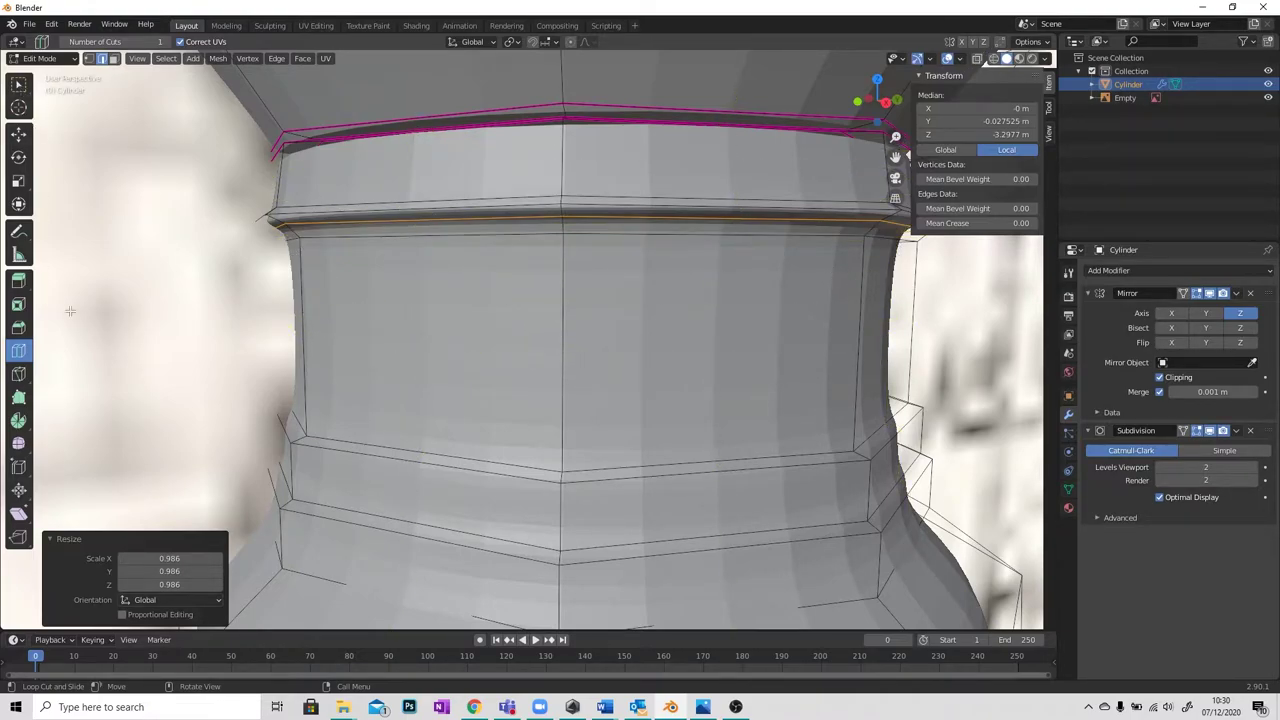
left_click_drag(551, 318, 542, 170)
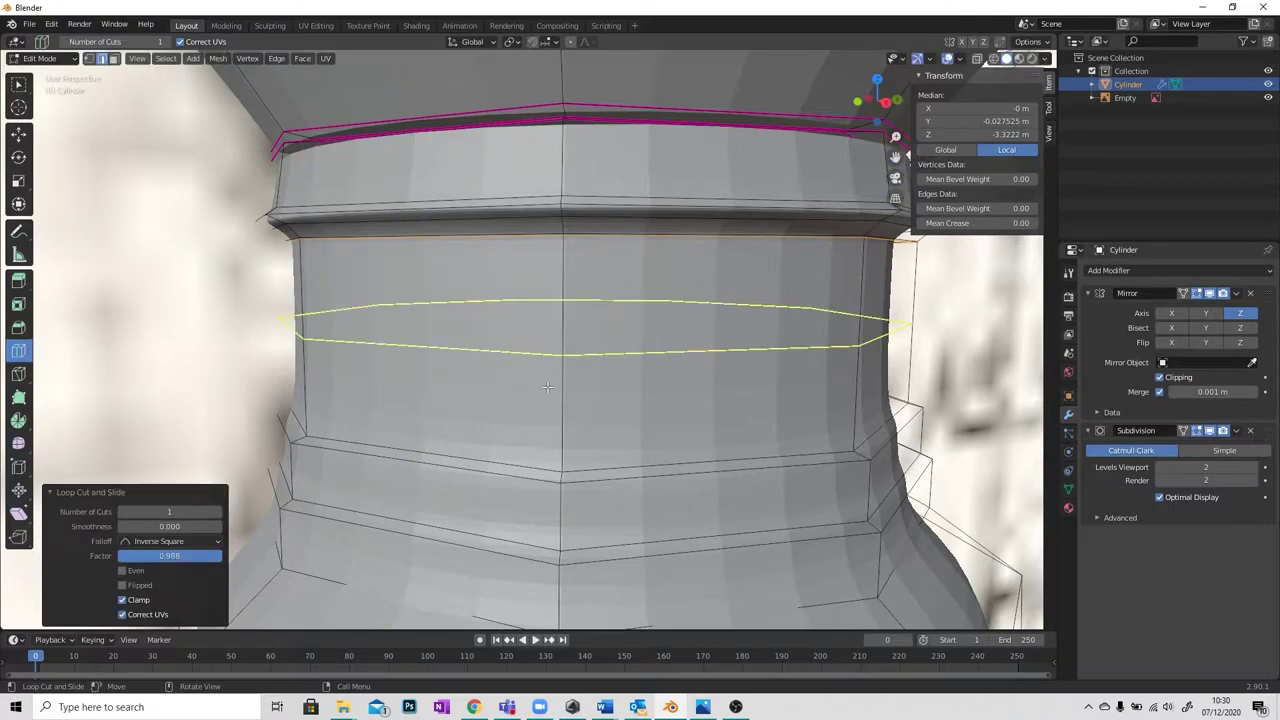
Slide the mid-neck loop against the lower rim and add a support loop near the lower band's edge.
left_click_drag(547, 387, 544, 500)
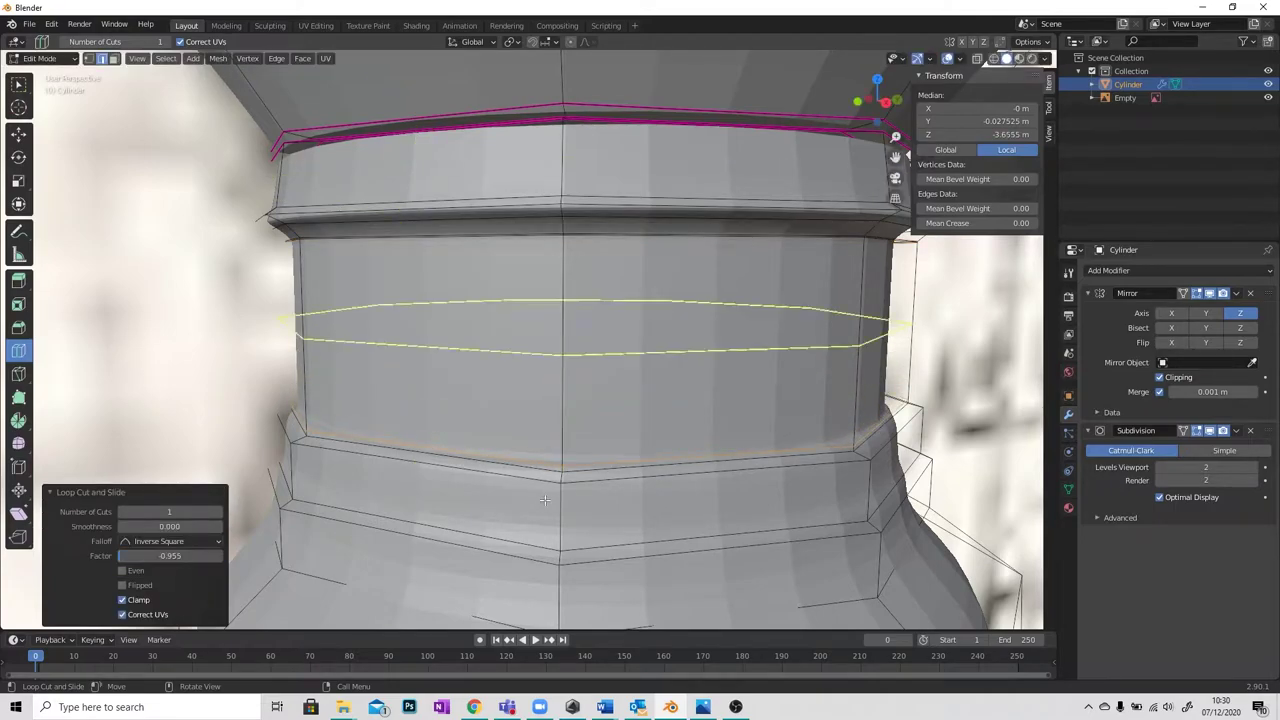
middle_click_drag(544, 500, 710, 276)
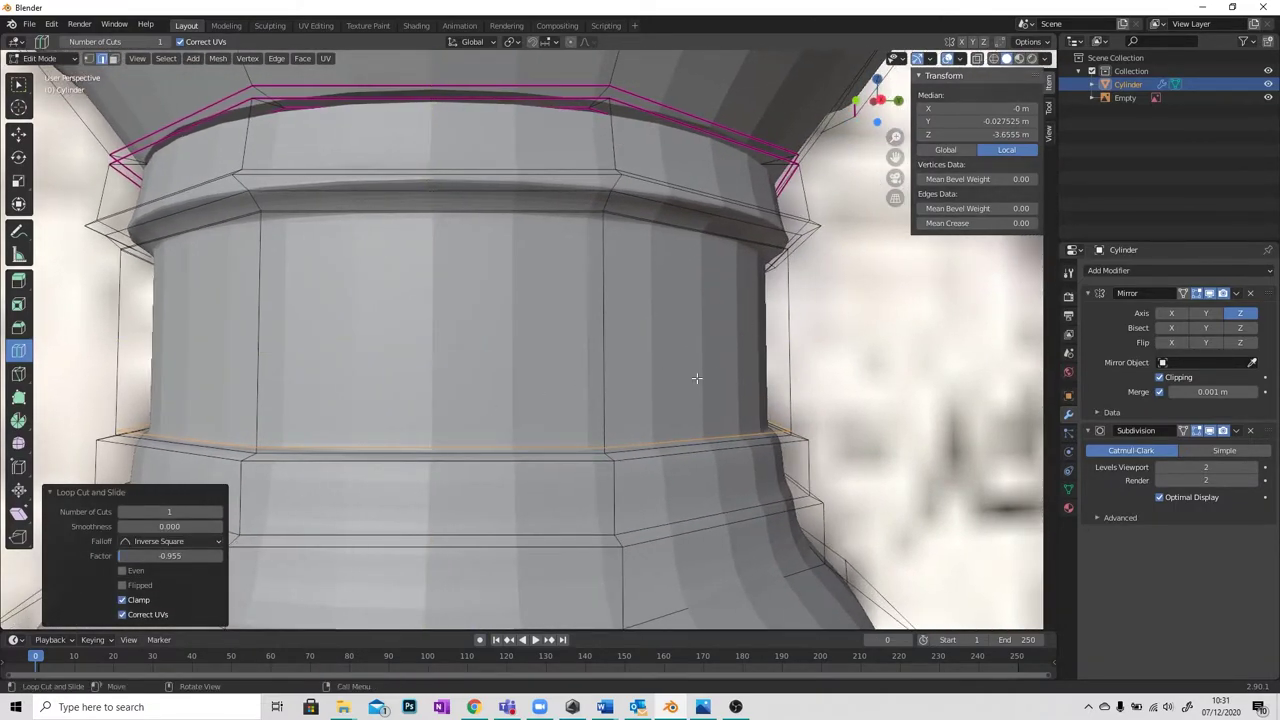
middle_click_drag(697, 378, 590, 405)
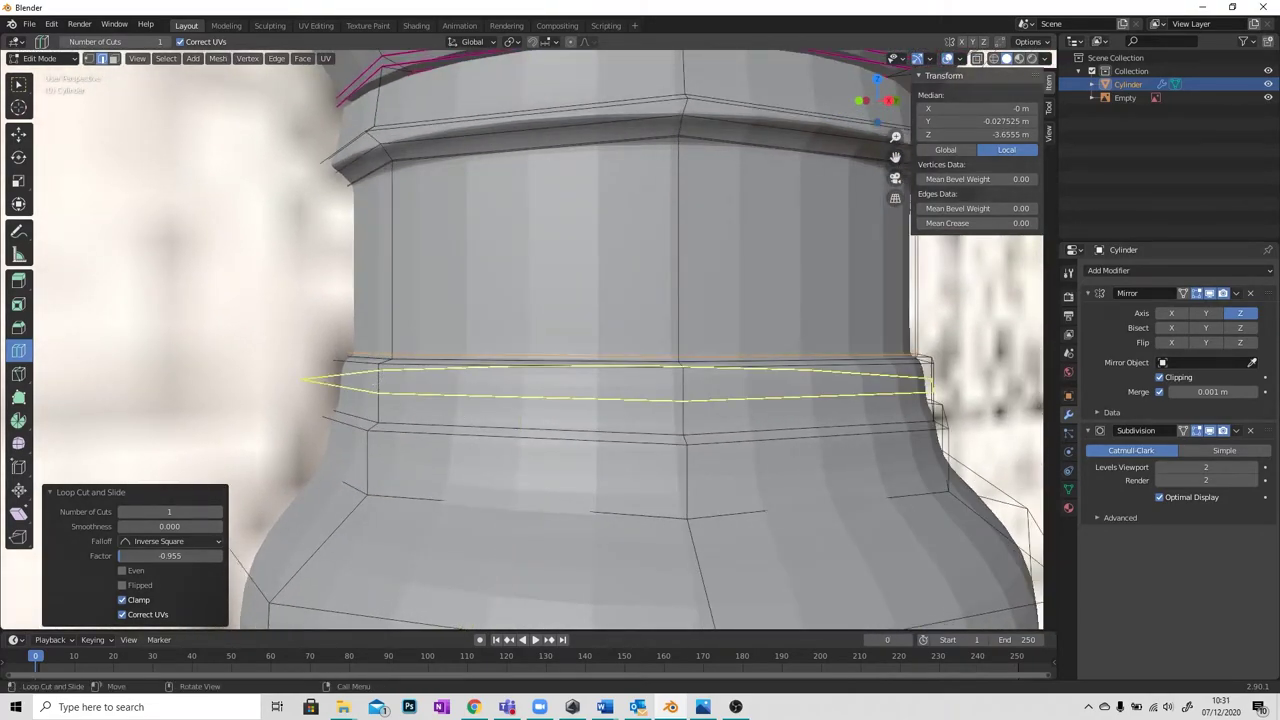
left_click_drag(381, 395, 395, 414)
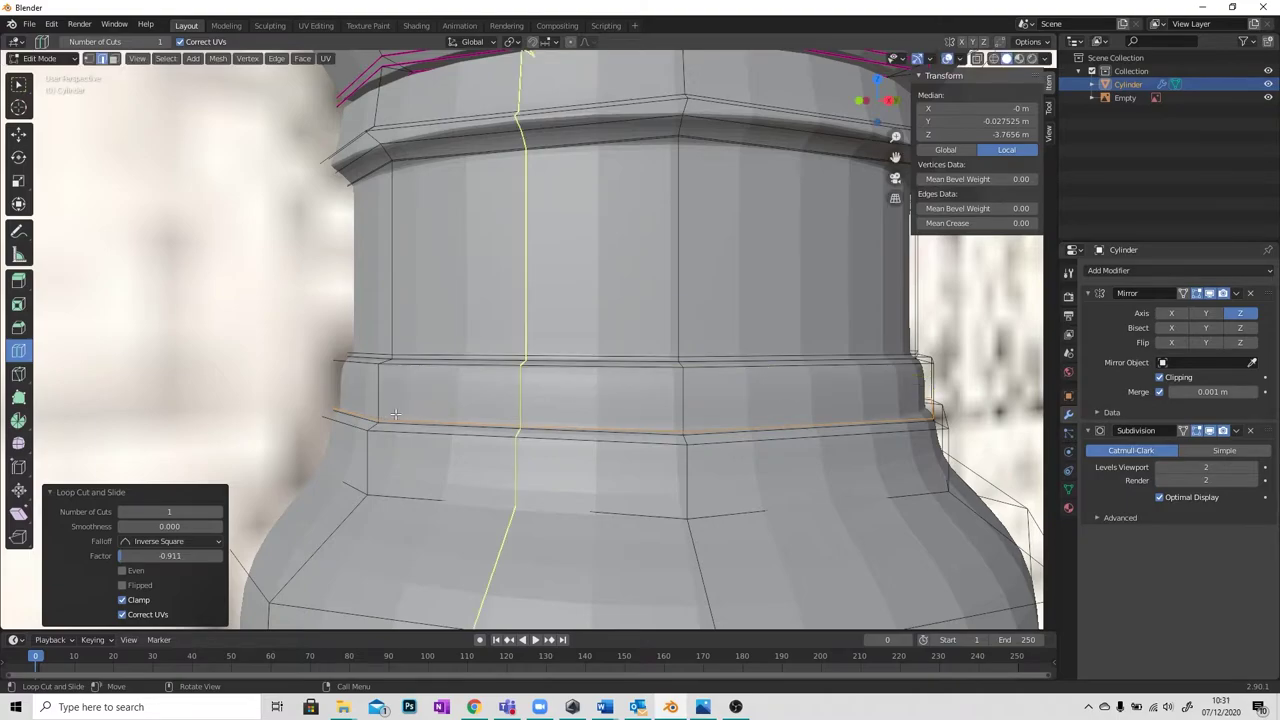
middle_click_drag(431, 425, 394, 410)
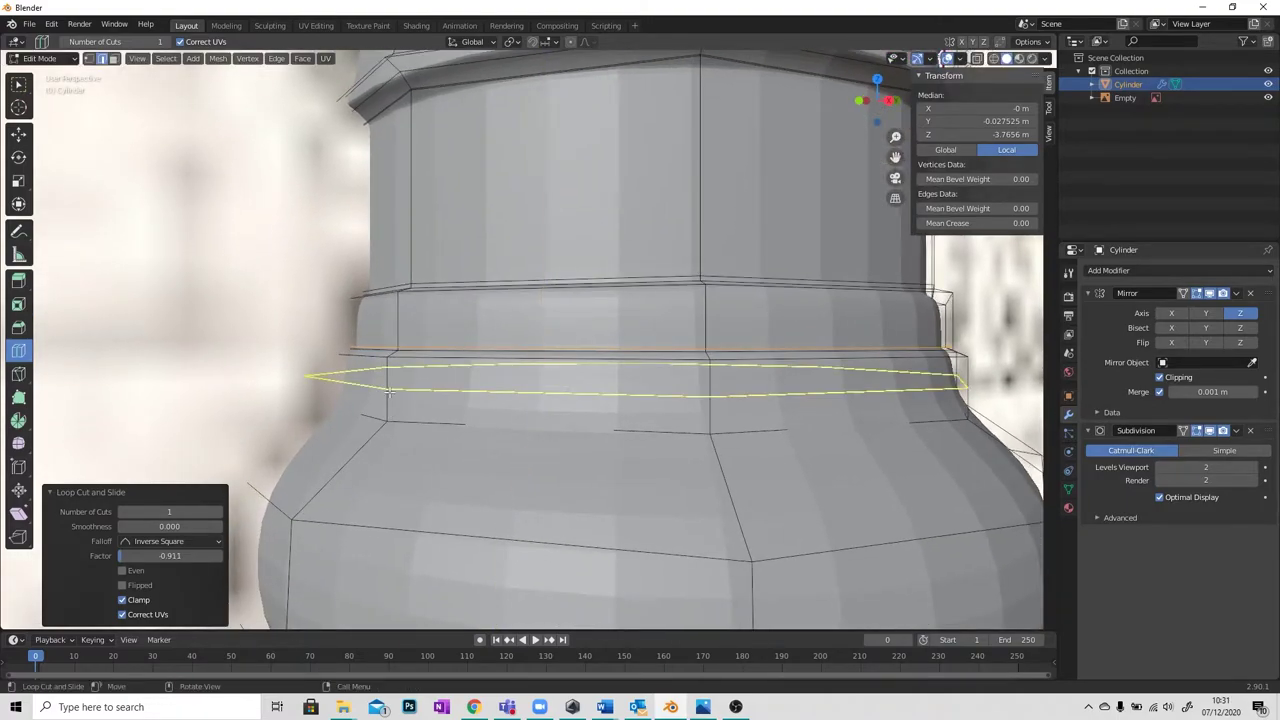
scroll(412, 380, "up", 4)
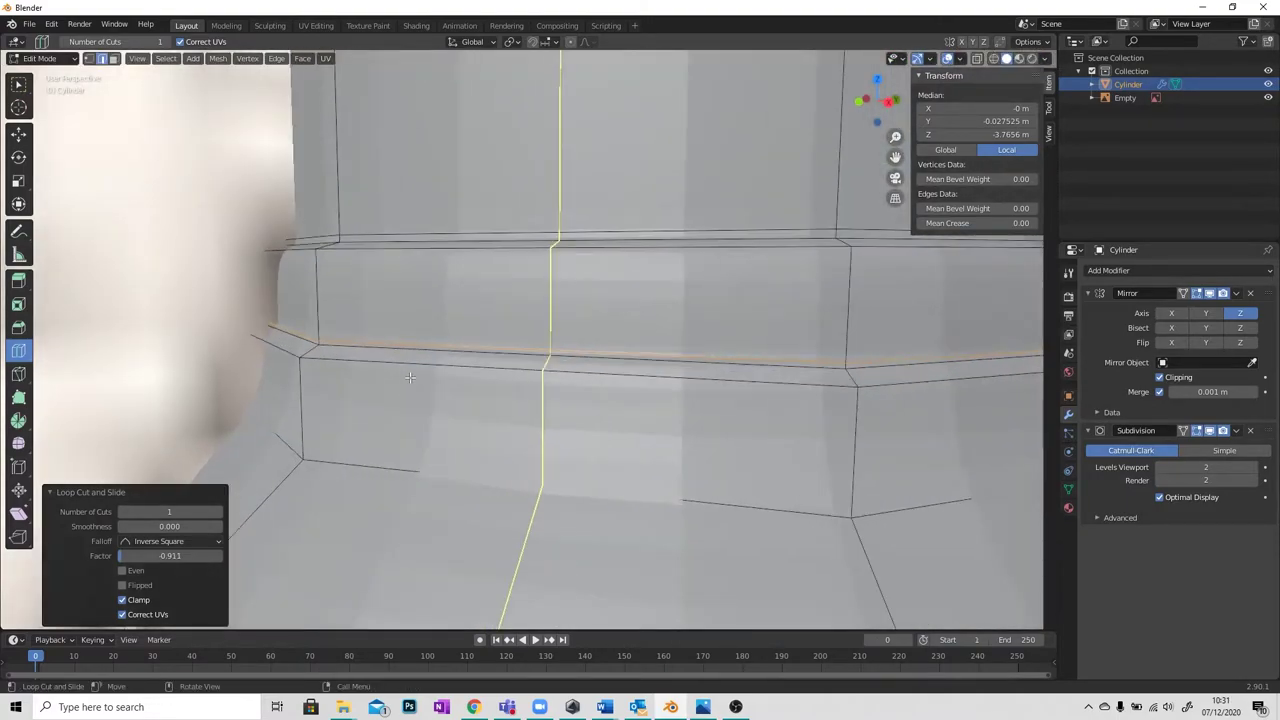
left_click(355, 328)
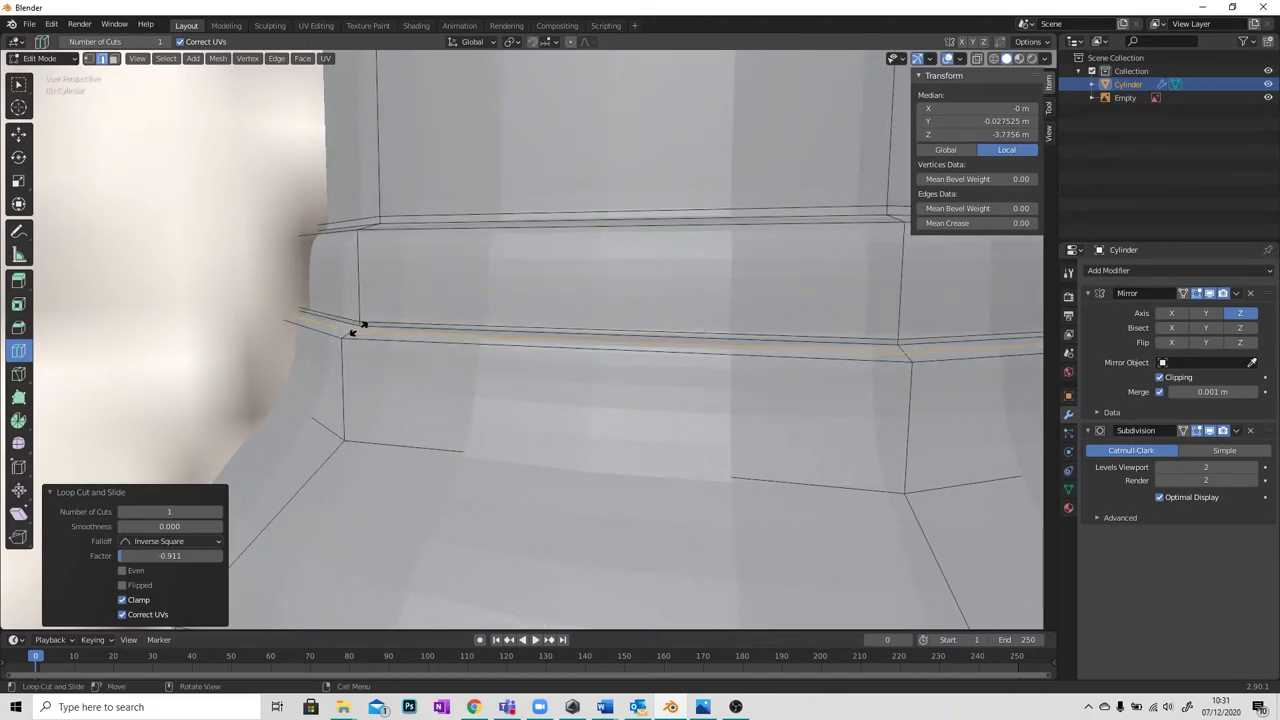
left_click_drag(355, 330, 352, 333)
middle_click_drag(352, 333, 345, 274)
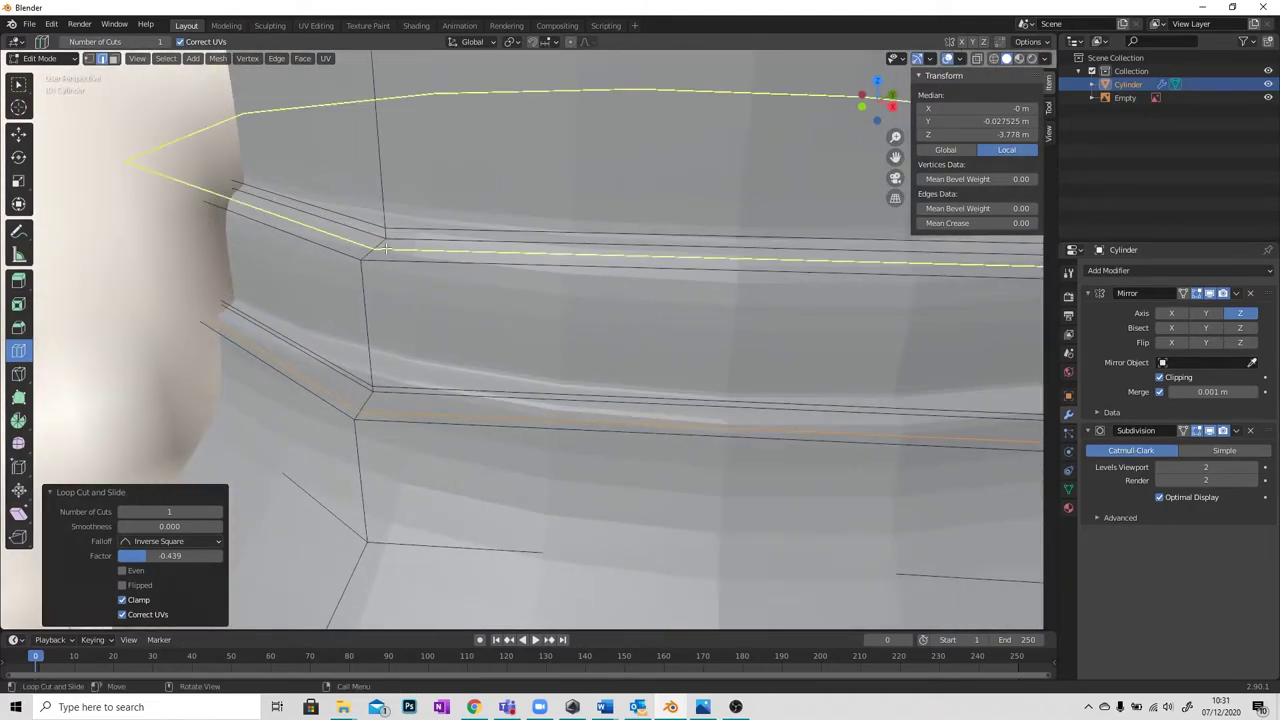
Add a support loop on the upper band at factor -0.535, then open the mode list.
left_click(387, 252)
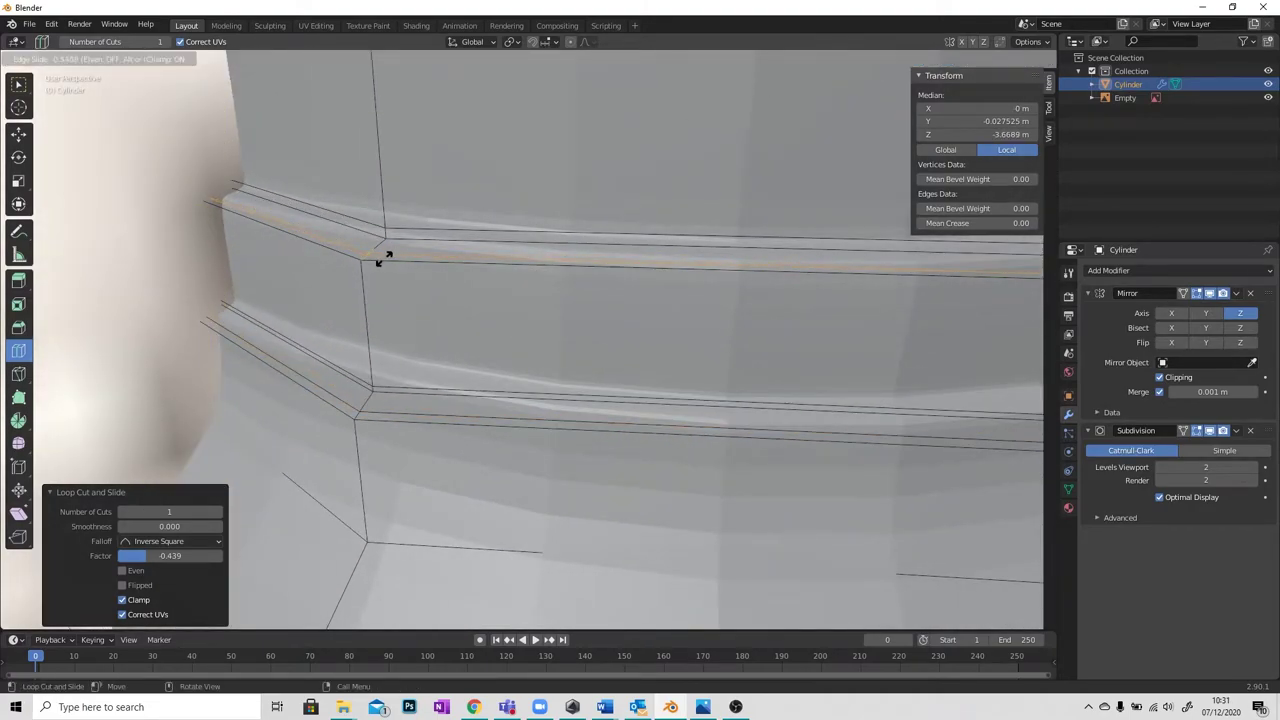
left_click(387, 256)
middle_click_drag(387, 256, 602, 368)
scroll(602, 365, "down", 8)
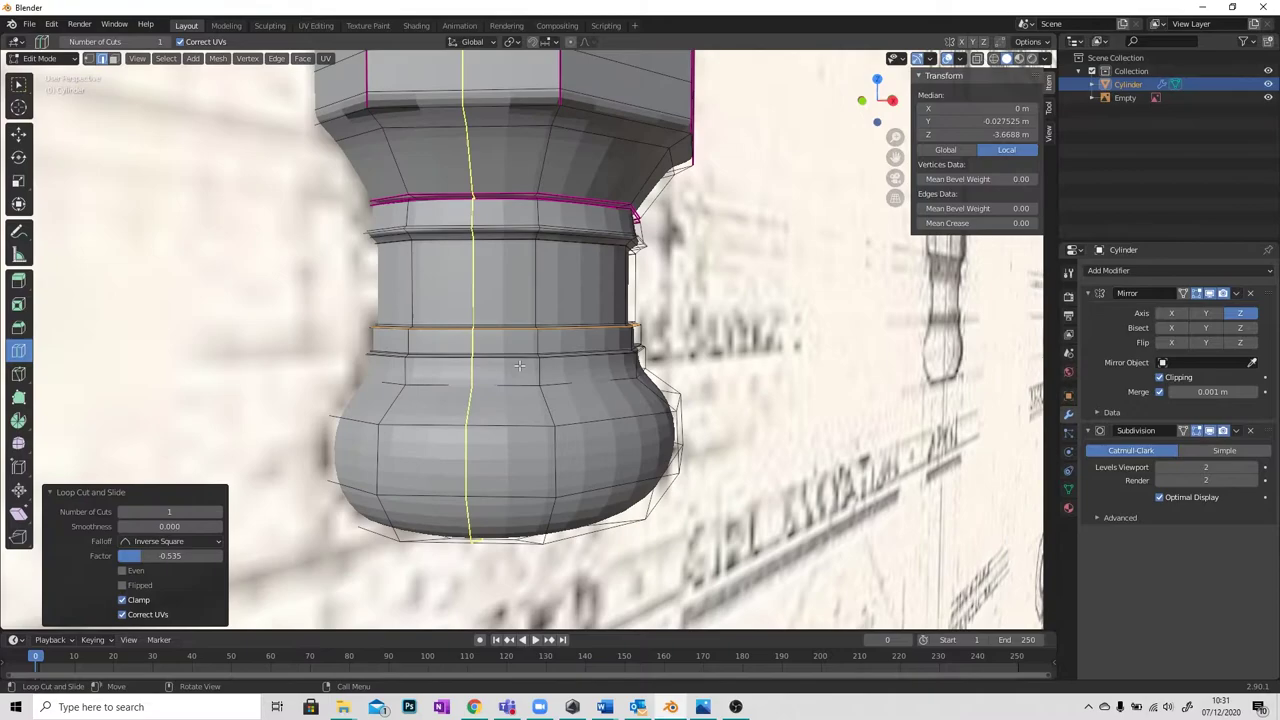
middle_click_drag(519, 366, 548, 374)
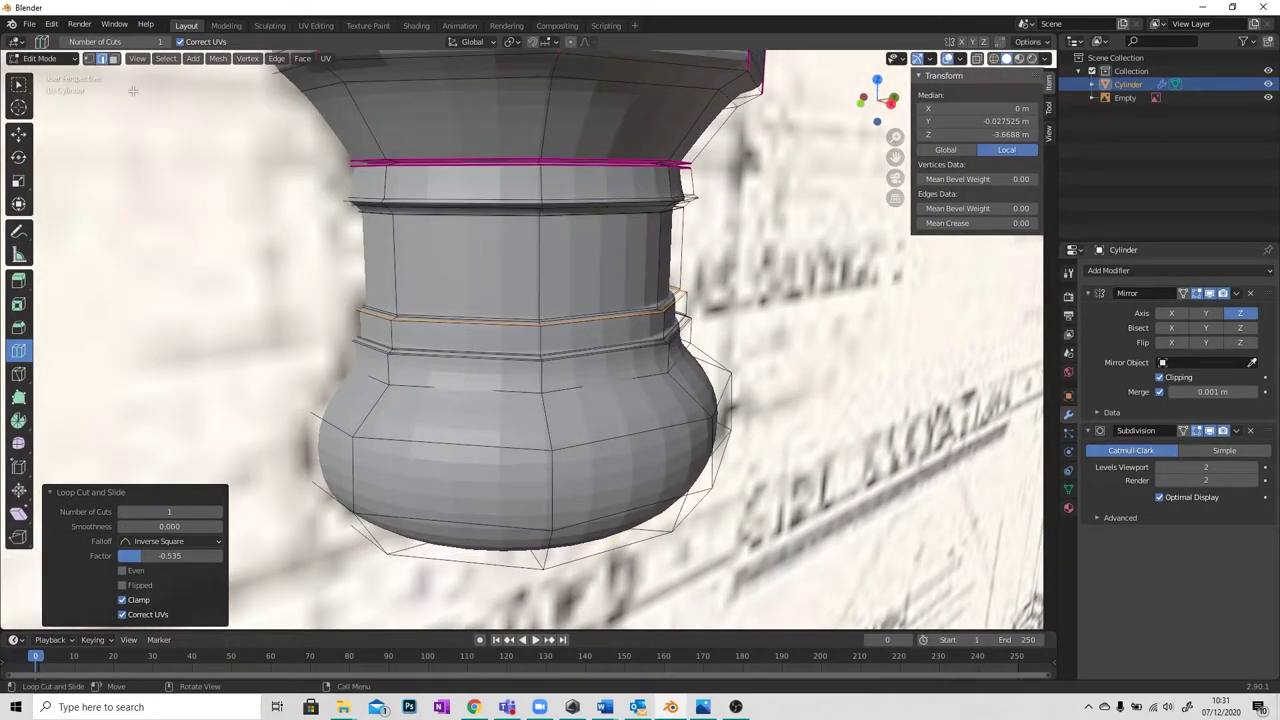
left_click(40, 58)
left_click(40, 68)
scroll(455, 361, "down", 6)
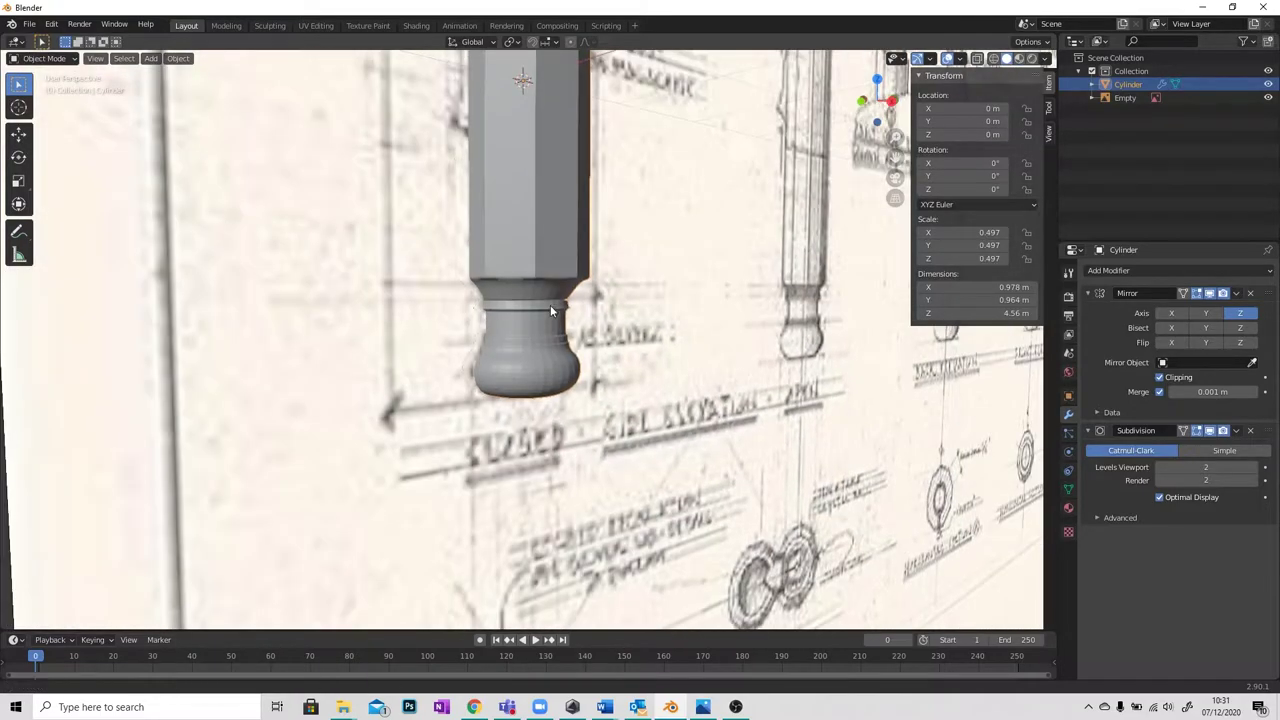
middle_click_drag(550, 305, 451, 257)
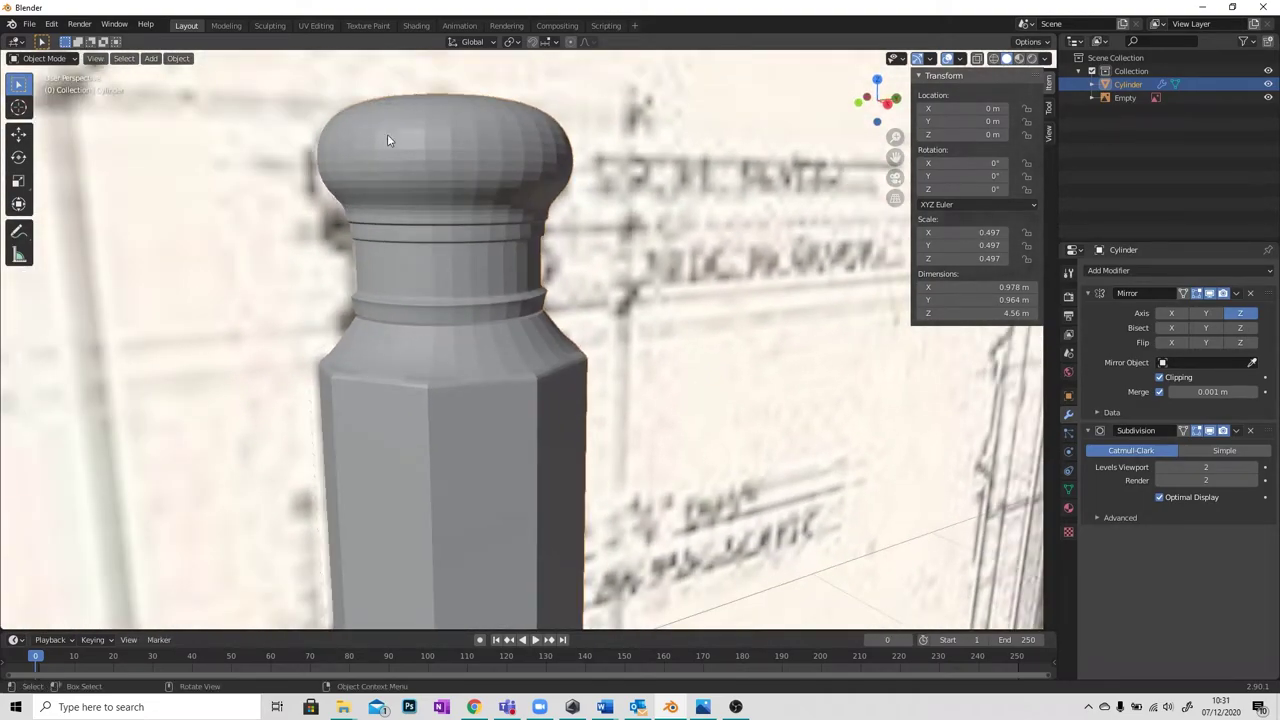
scroll(387, 134, "down", 5)
mouse_move(409, 211)
middle_mouse_down()
mouse_move(508, 349)
mouse_move(443, 294)
mouse_move(409, 413)
mouse_move(448, 414)
mouse_move(460, 385)
middle_mouse_up()
scroll(459, 383, "up", 3)
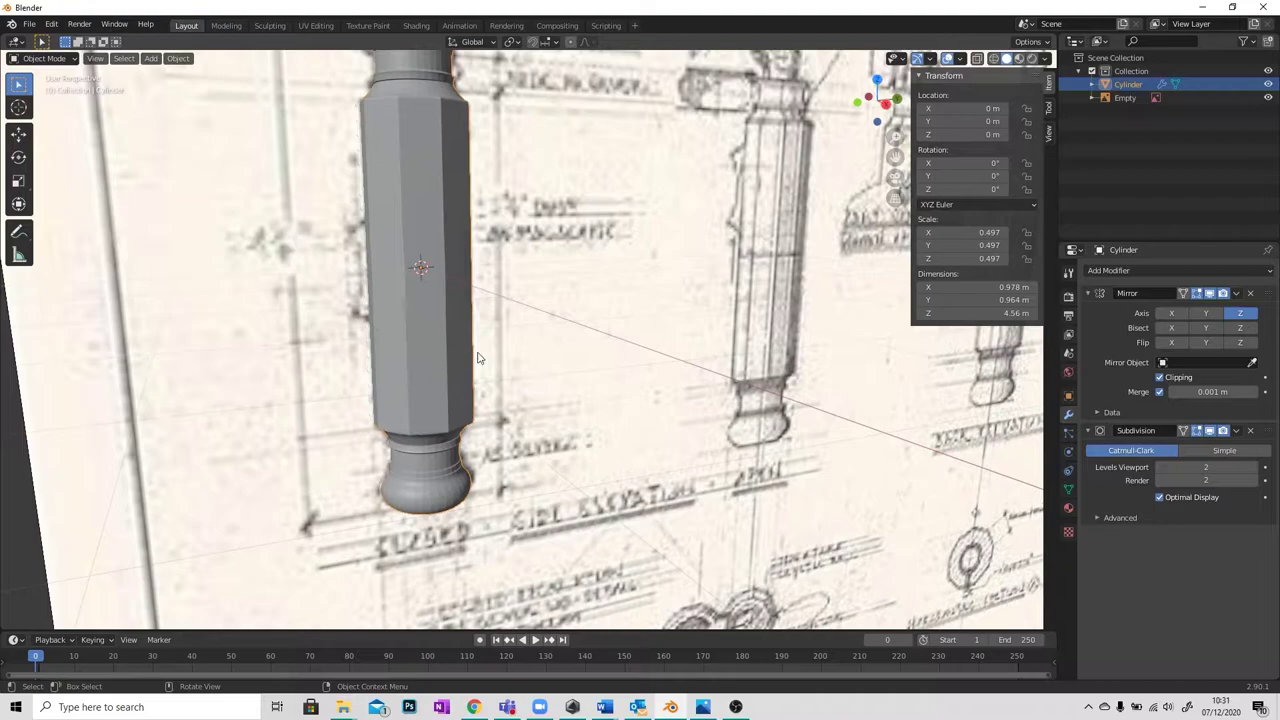
middle_click_drag(440, 350, 530, 326)
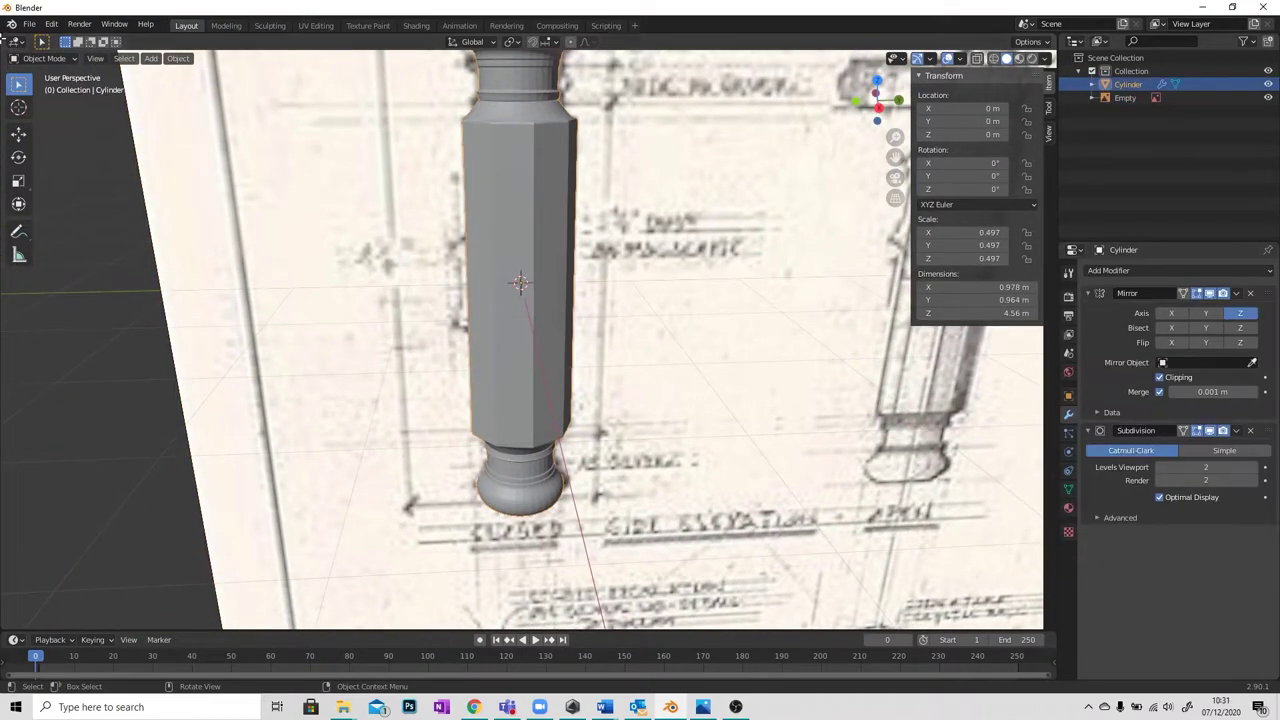
left_click(44, 58)
left_click(40, 76)
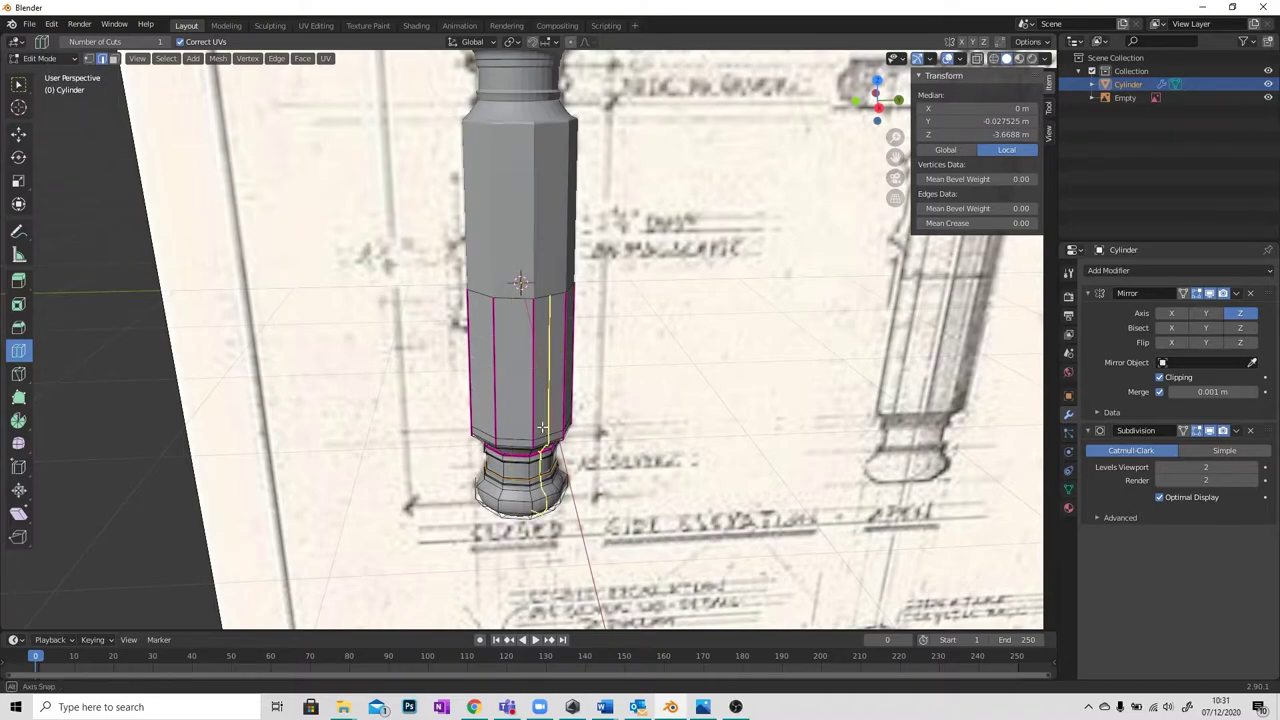
middle_click_drag(541, 428, 562, 378)
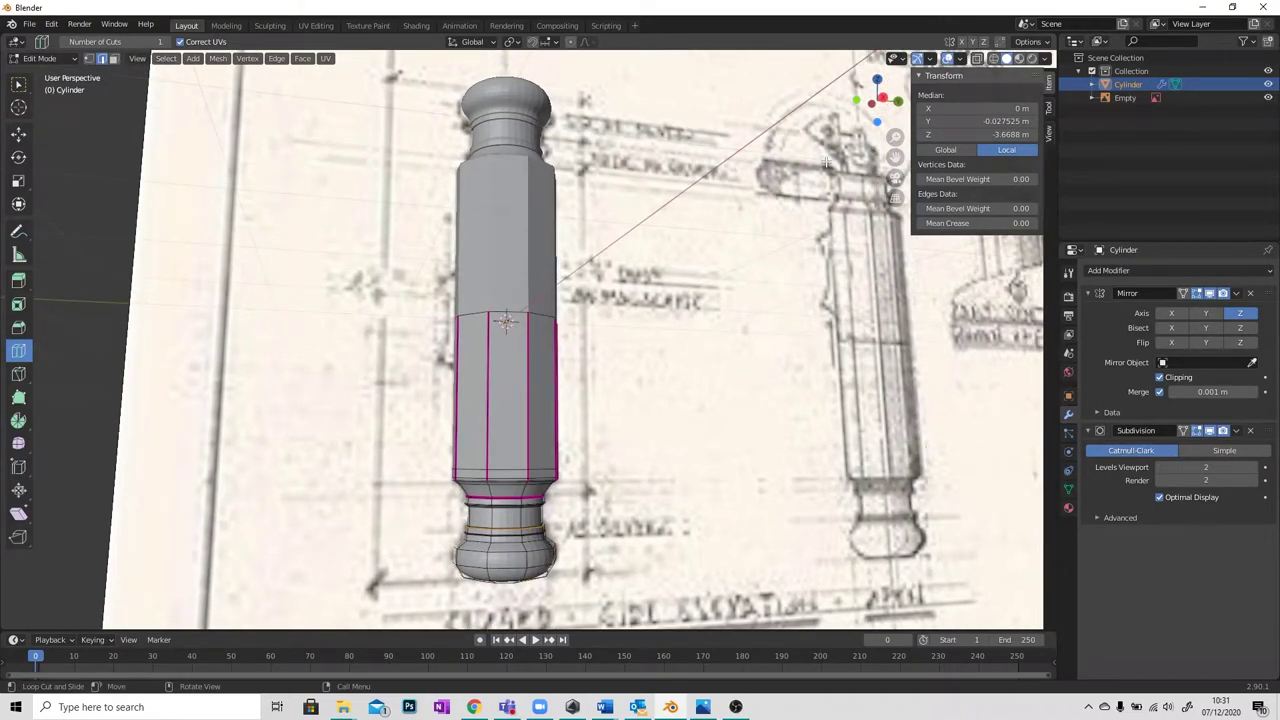
left_click(40, 58)
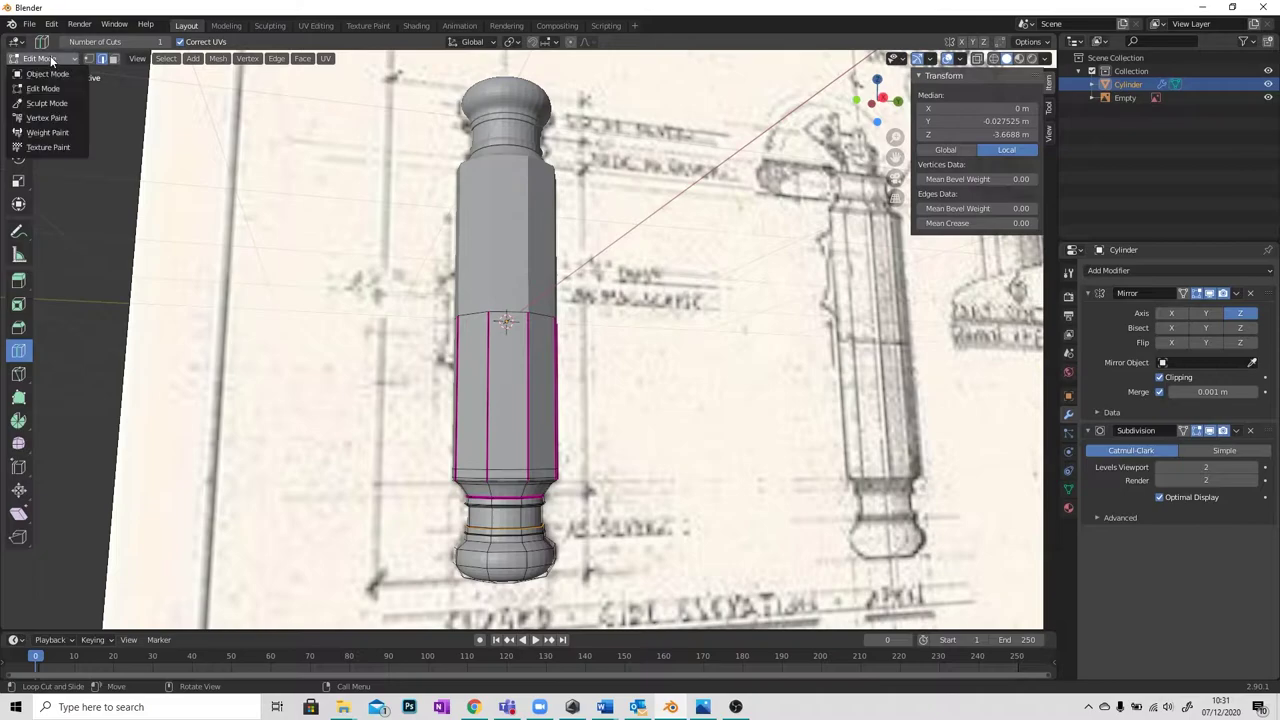
left_click(45, 70)
left_click(538, 391)
left_click(513, 412)
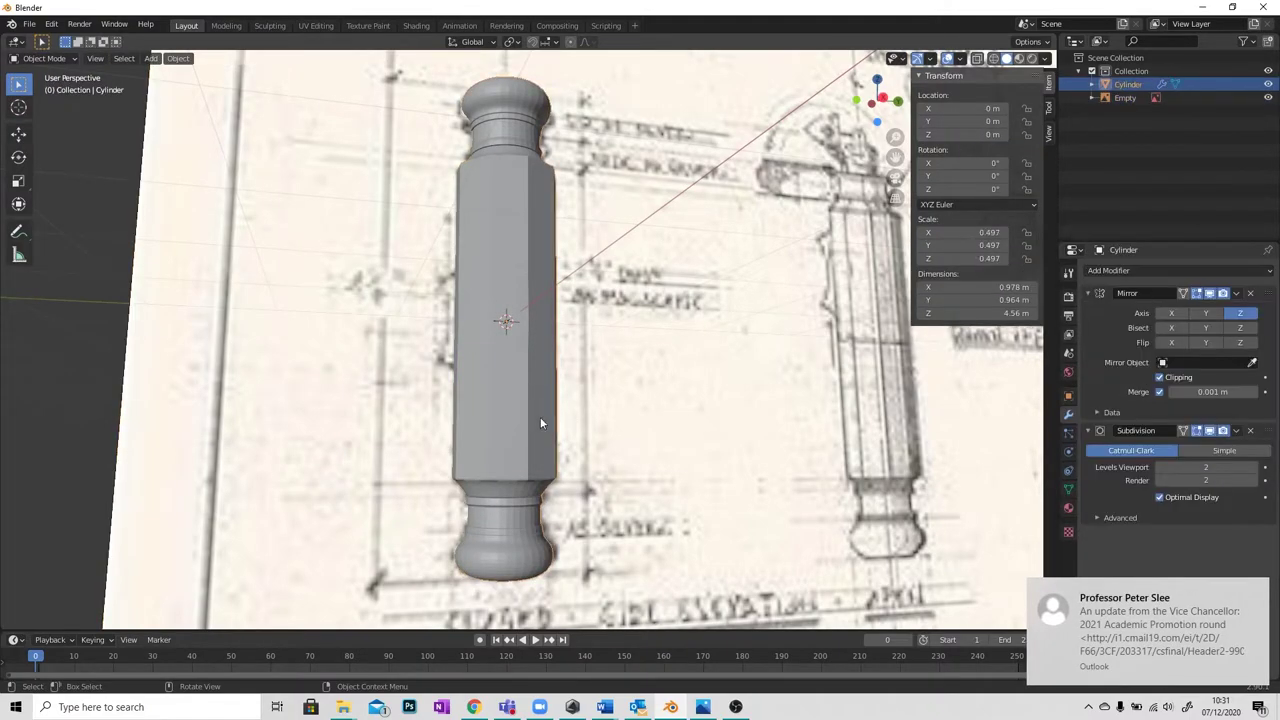
left_click(1258, 592)
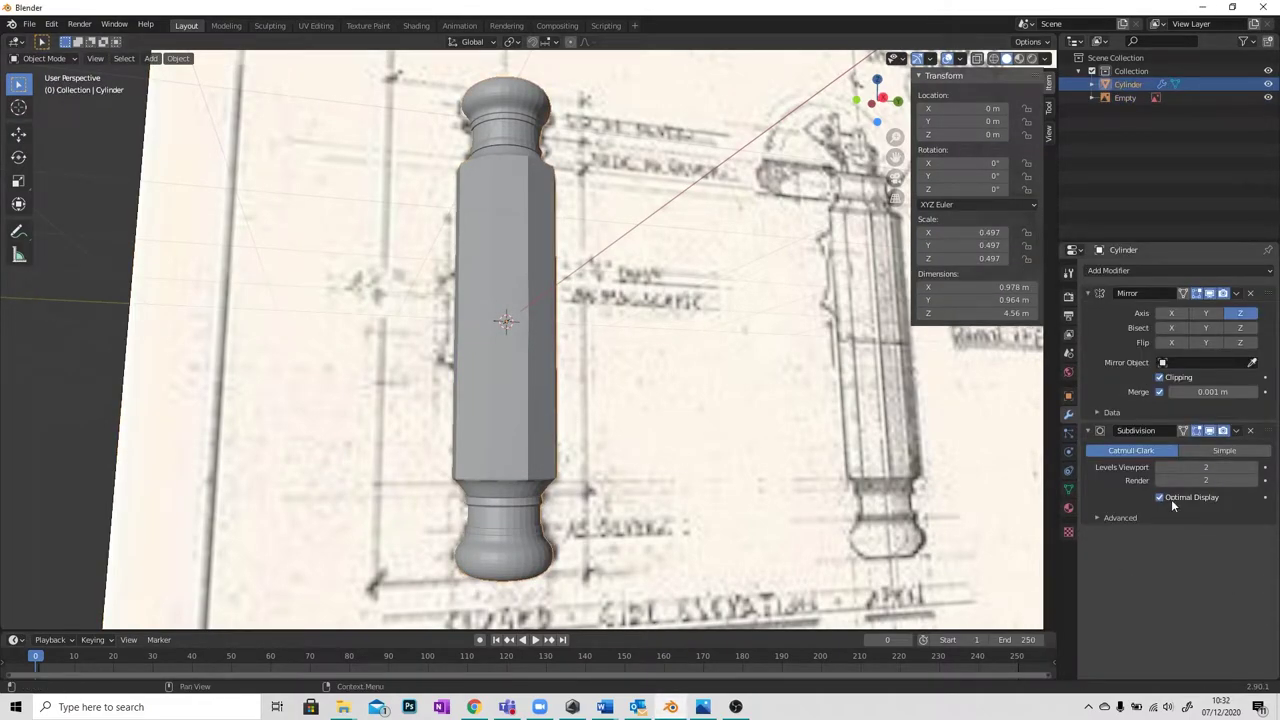
Apply the Mirror modifier so only Subdivision remains.
left_click(1237, 293)
left_click(1236, 306)
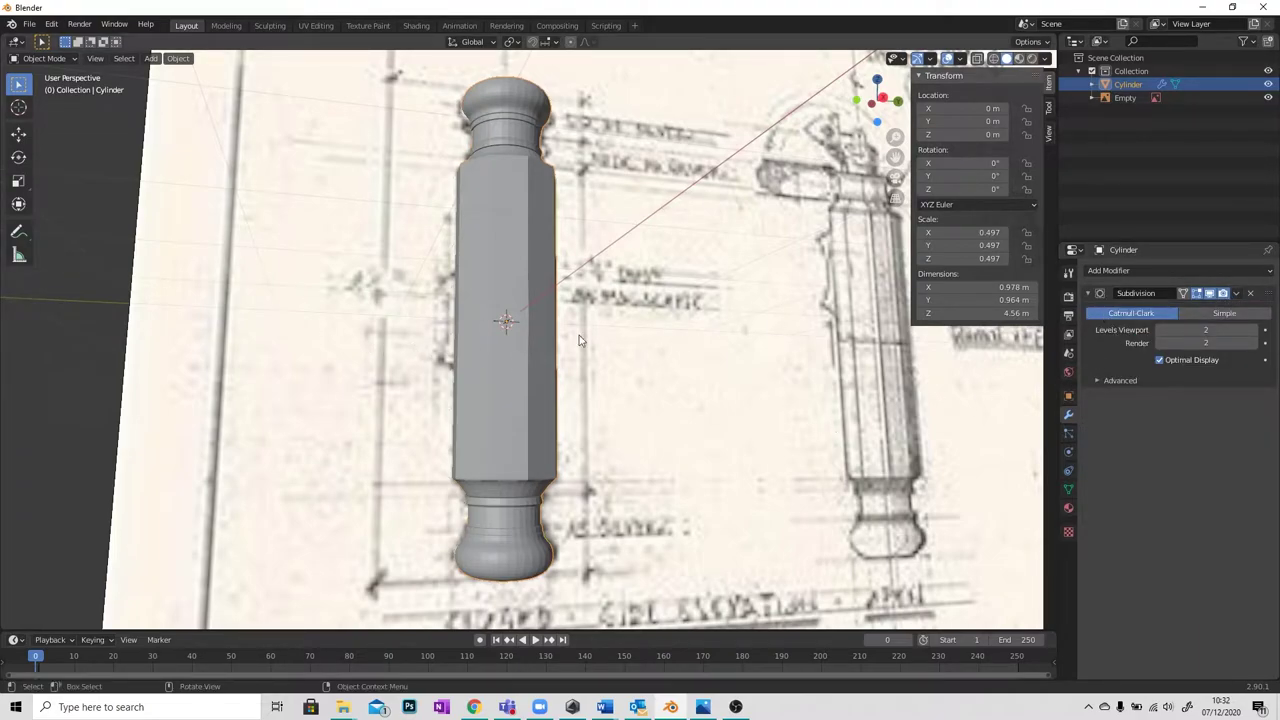
middle_click_drag(579, 340, 513, 344)
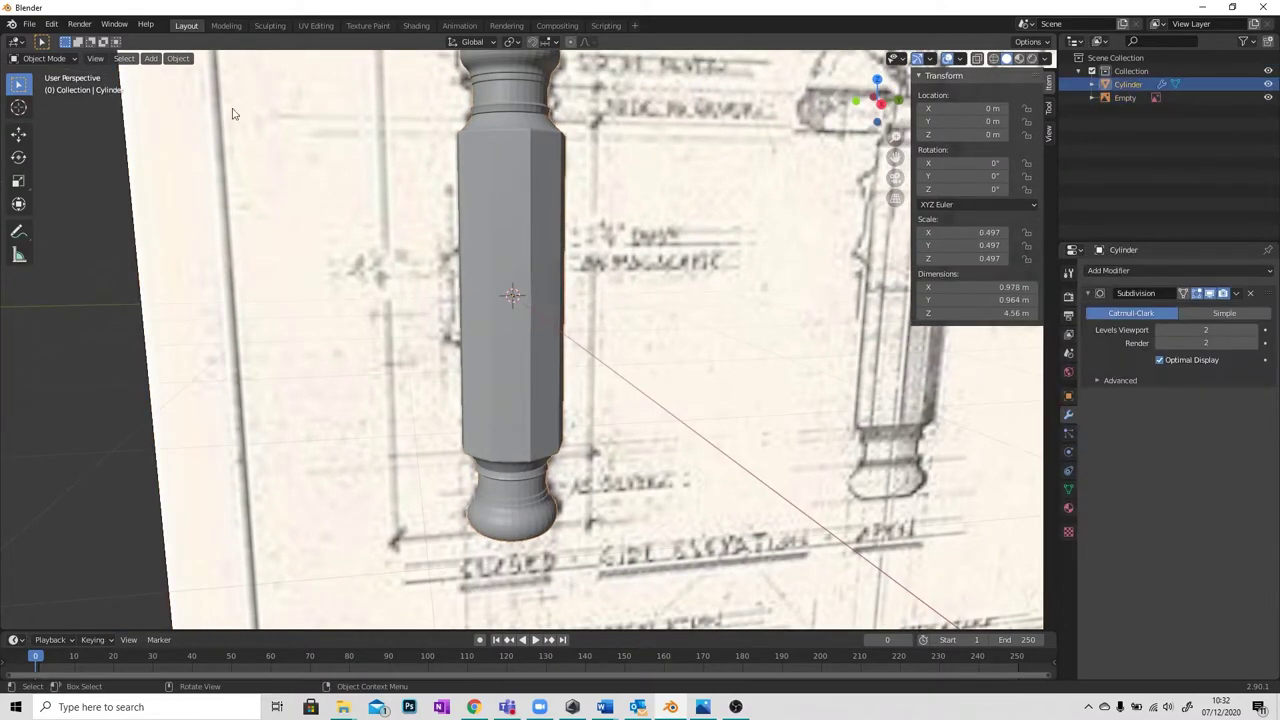
Switch the full handle mesh back into Edit Mode.
left_click(40, 58)
left_click(40, 79)
middle_click_drag(550, 258, 480, 330)
scroll(527, 255, "down", 3)
scroll(480, 330, "up", 3)
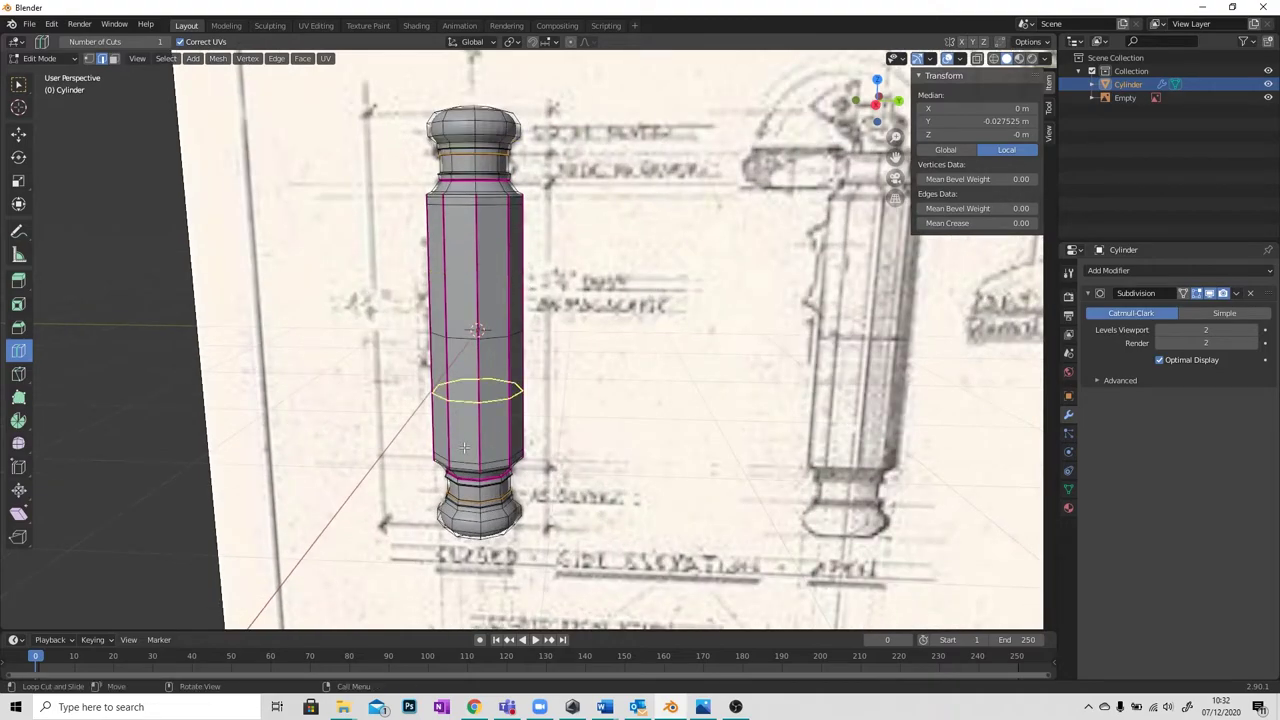
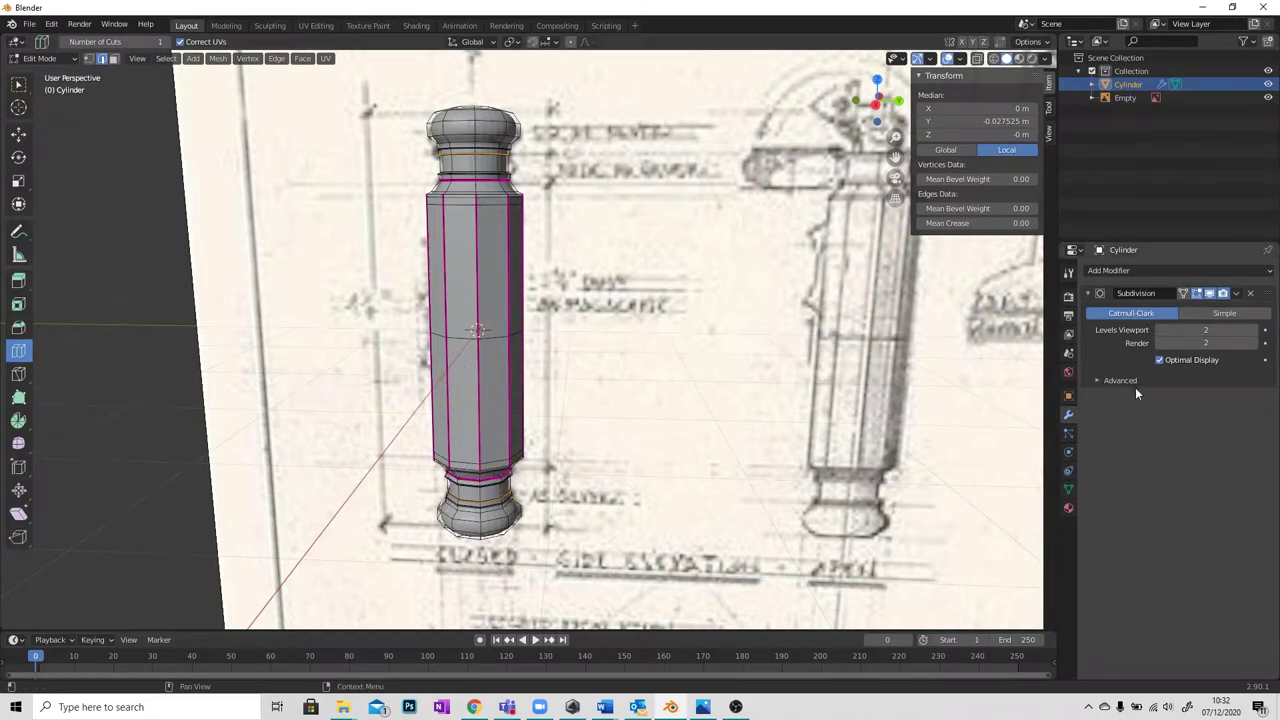
Switch to Object Mode to view the whole column, then return to Edit Mode.
scroll(458, 348, "up", 1)
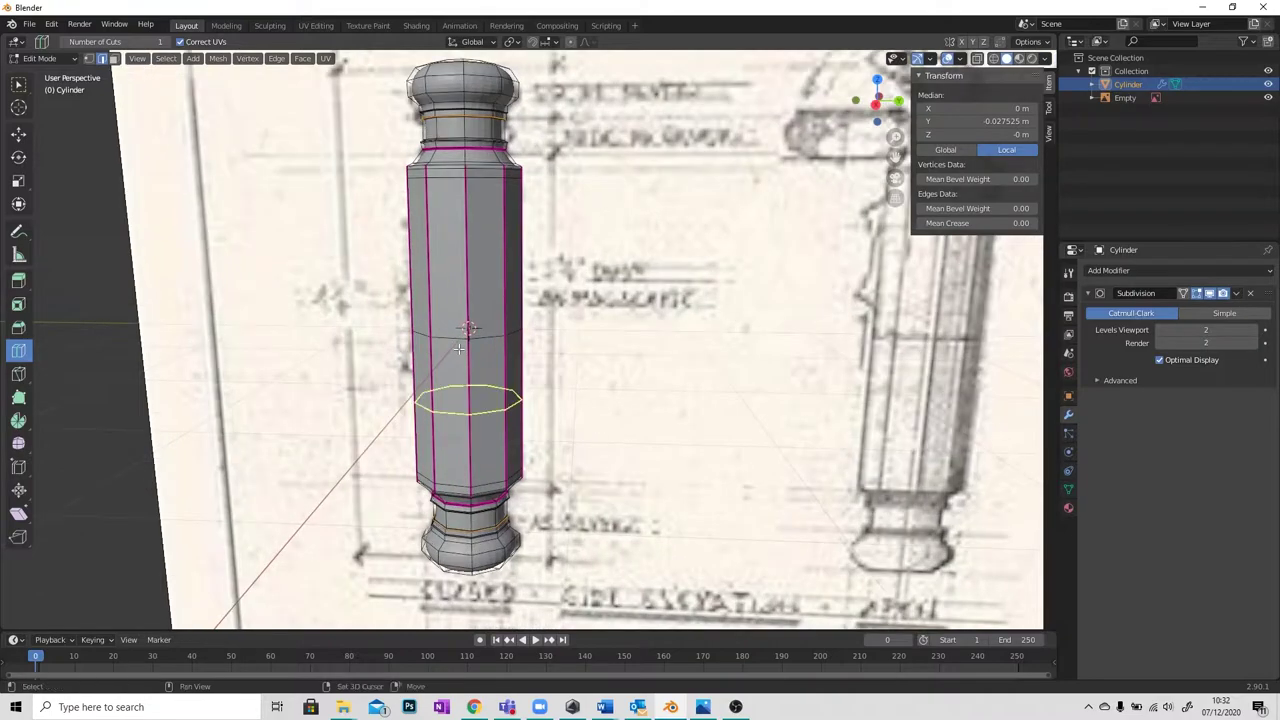
middle_click_drag(458, 348, 495, 297, "shift")
left_click(57, 62)
left_click(57, 74)
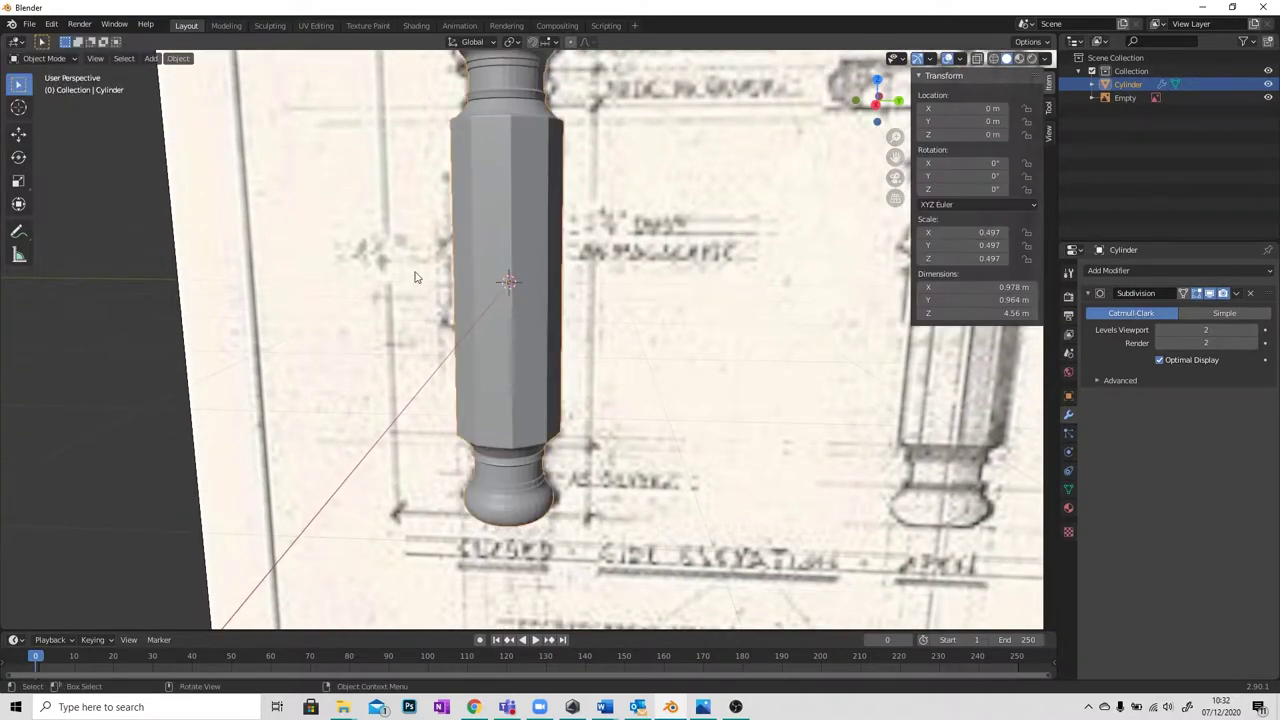
middle_click_drag(420, 277, 394, 302)
left_click(56, 57)
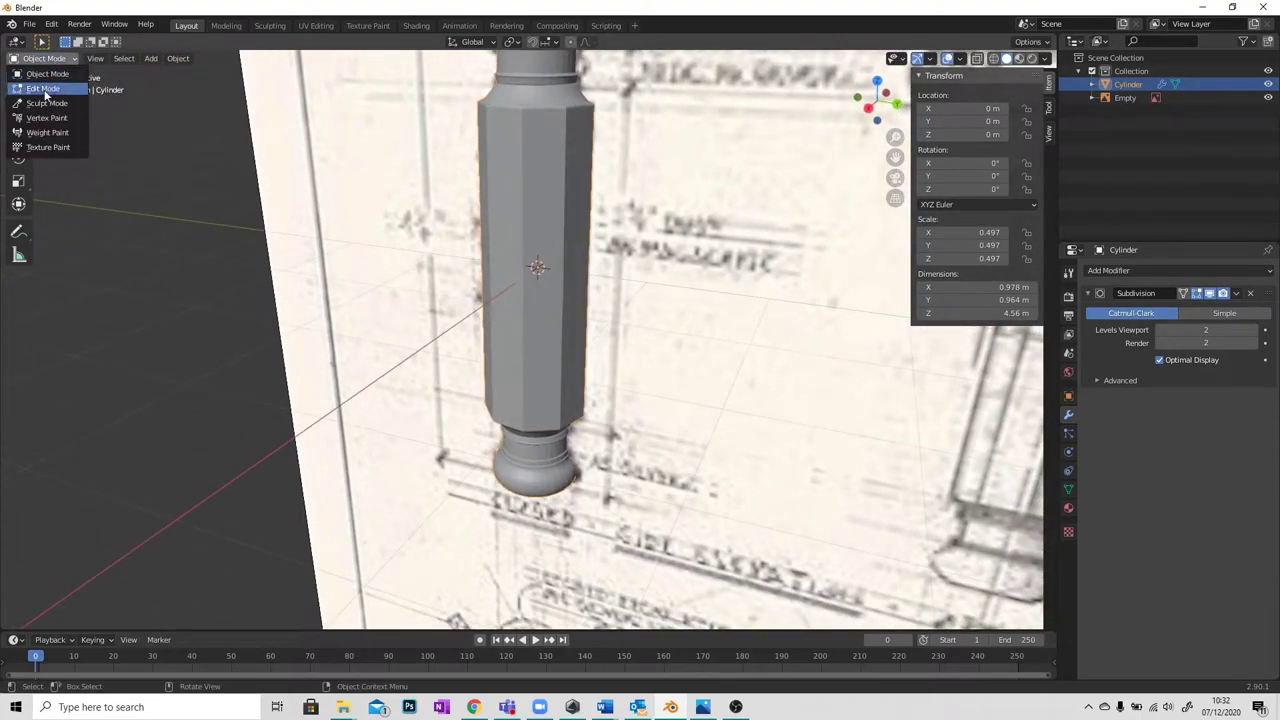
left_click(50, 84)
middle_click_drag(545, 293, 498, 357)
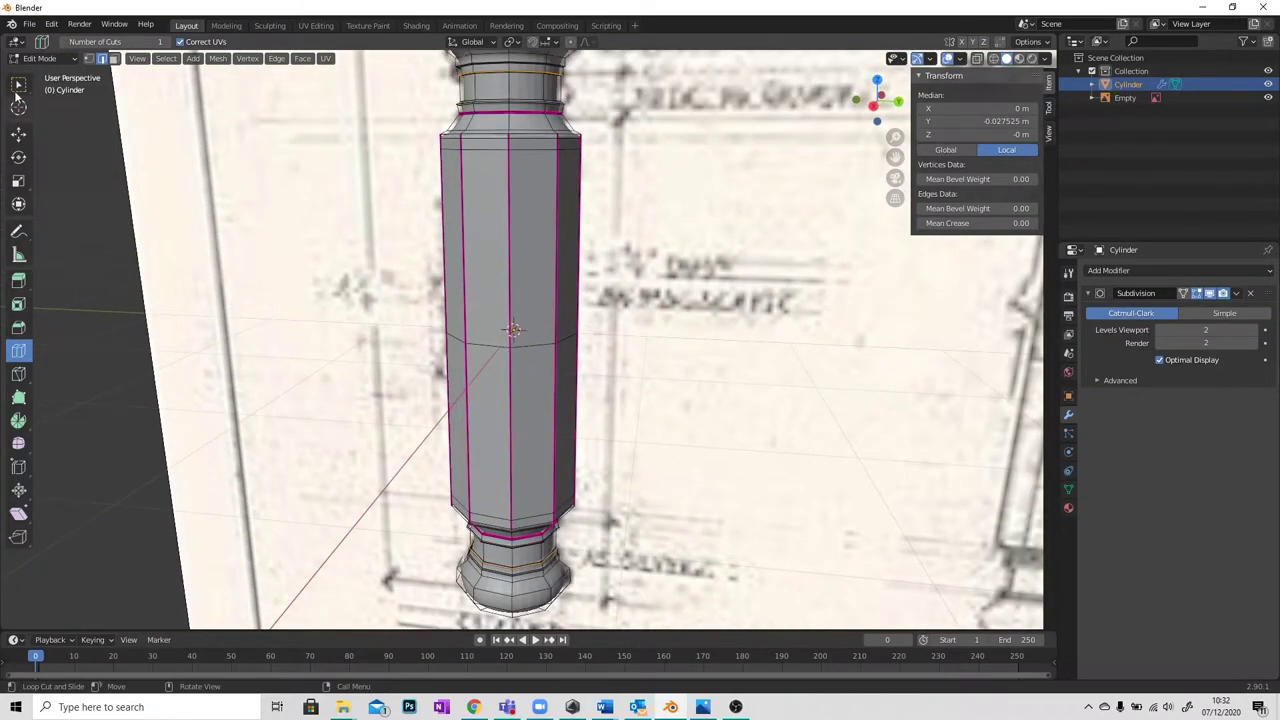
With Select Box active, select the edge loop around the middle of the octagonal shaft.
left_click(18, 84)
left_click(483, 345, "alt")
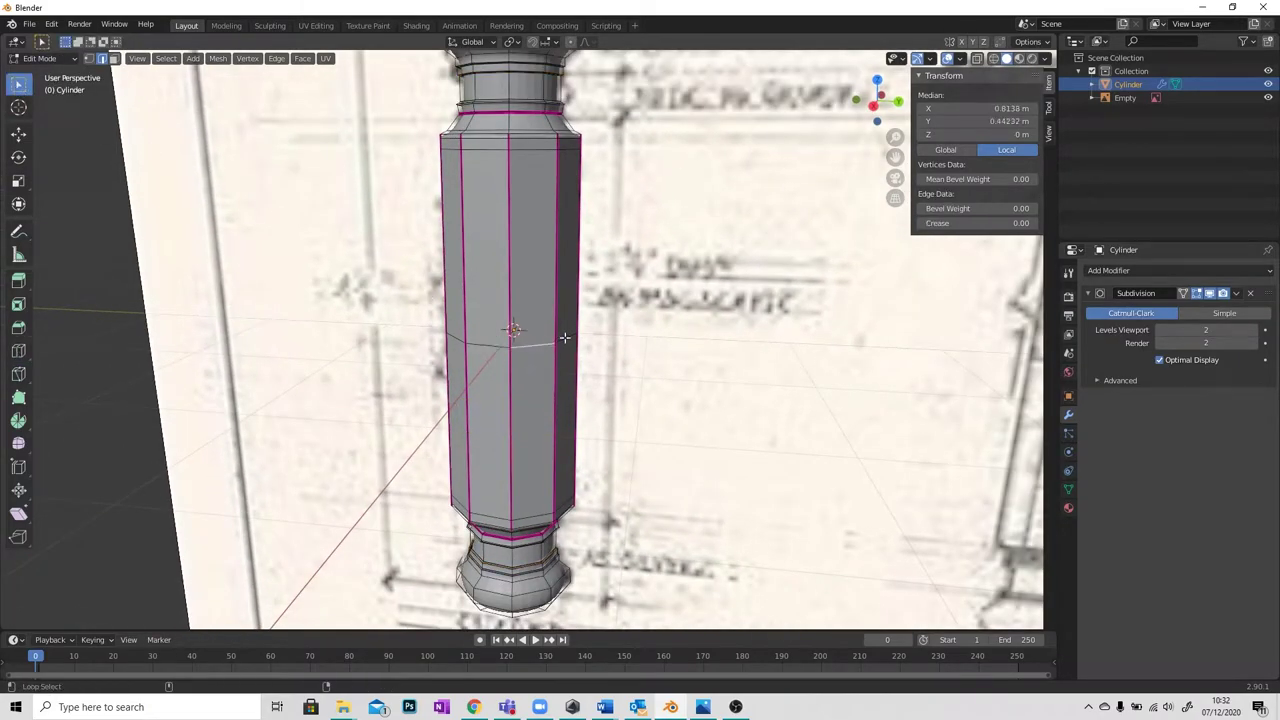
middle_click_drag(489, 345, 750, 390)
left_click(431, 387, "alt")
left_click(478, 393, "alt")
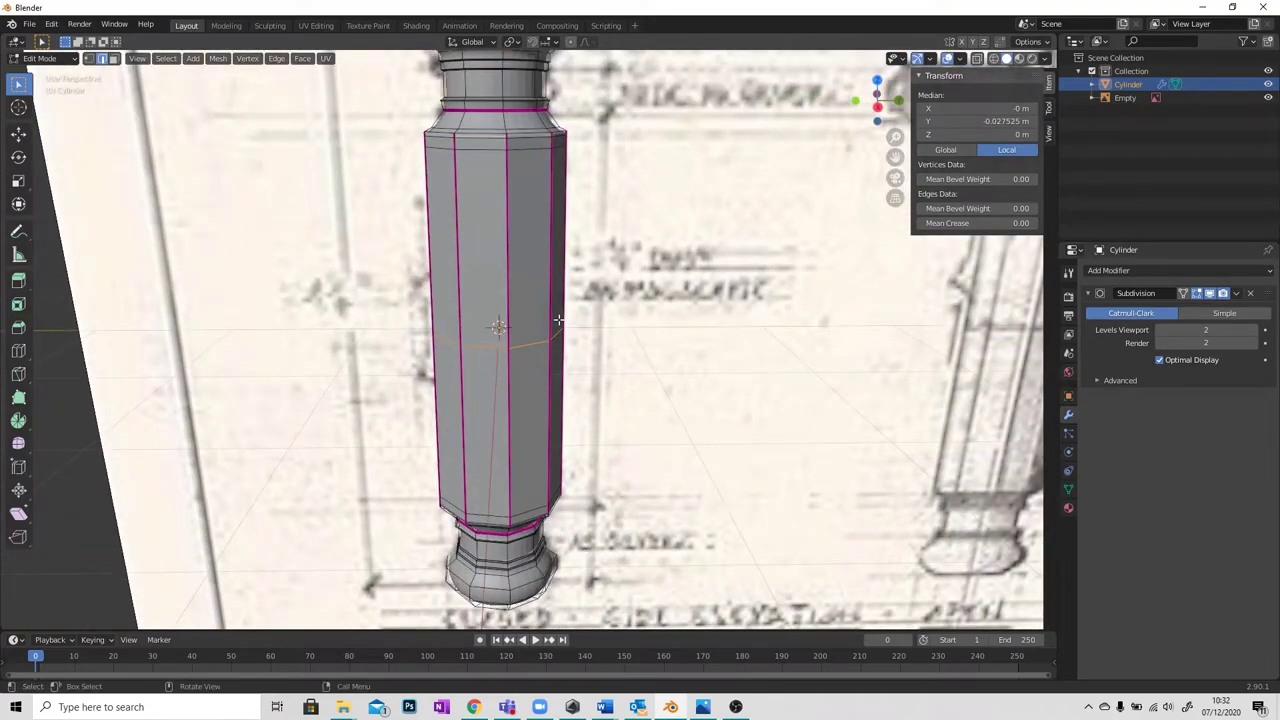
Delete the selected middle edge loop as edges, hollowing the shaft's centre.
key("x")
left_click(505, 335)
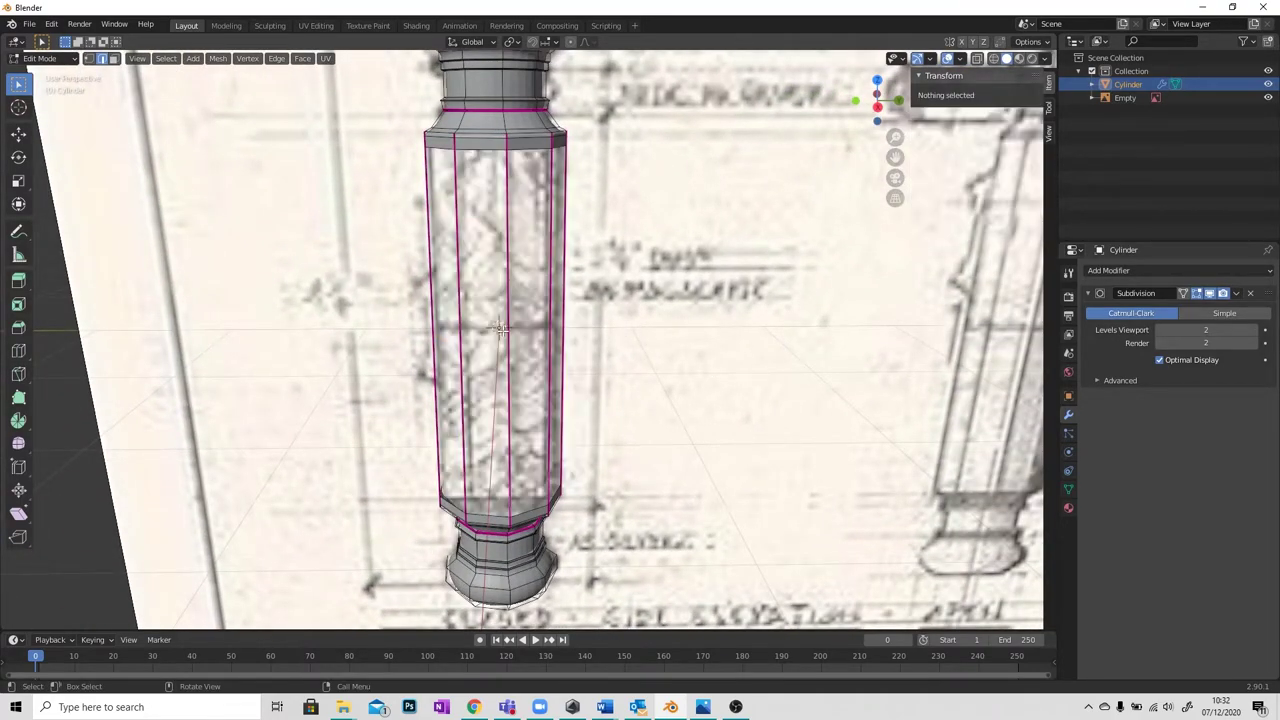
middle_click_drag(500, 331, 523, 266)
middle_click_drag(436, 396, 502, 379)
middle_click_drag(466, 330, 495, 347)
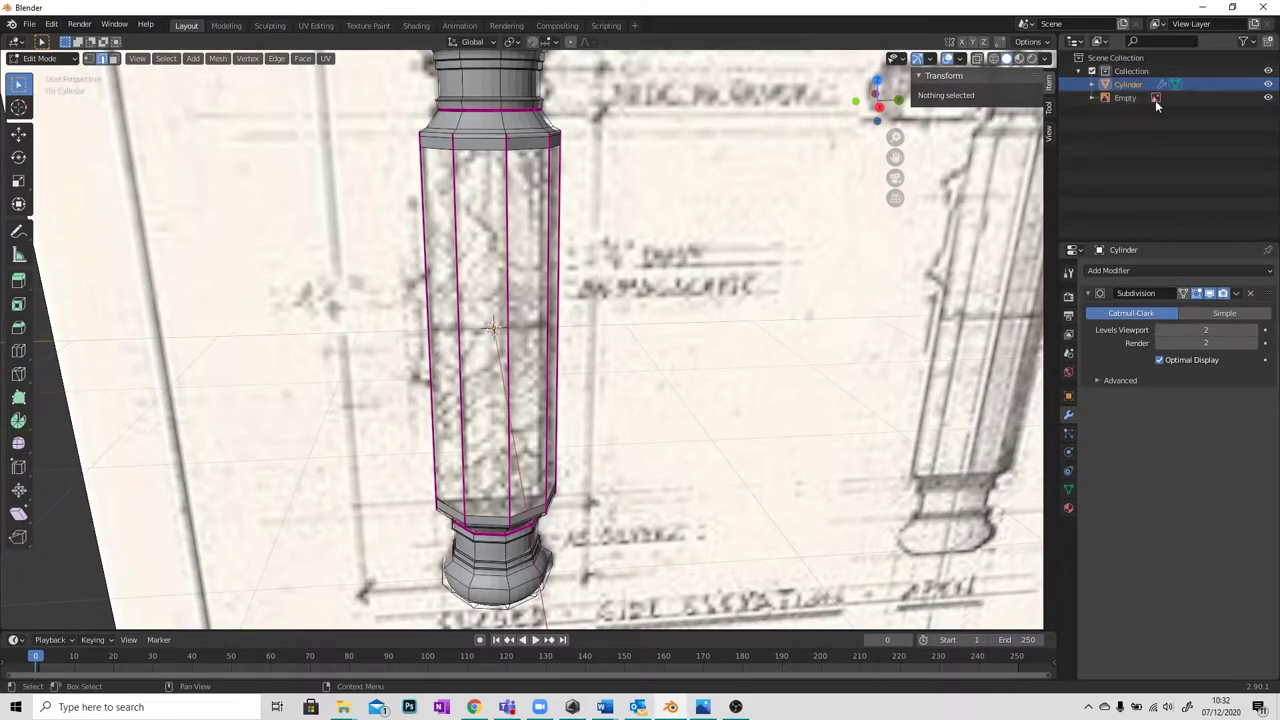
Hide the reference drawing and pick out the shaft's upper and lower vertical edges.
left_click(1268, 98)
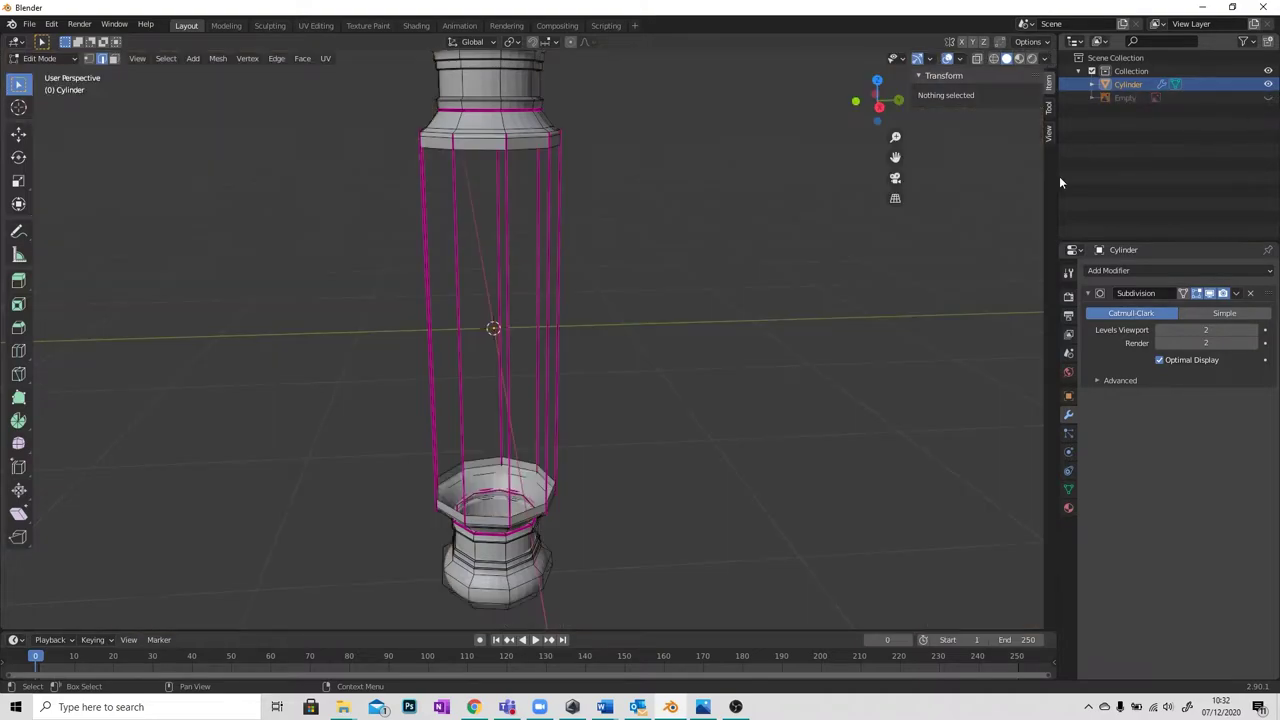
middle_click_drag(614, 266, 598, 274)
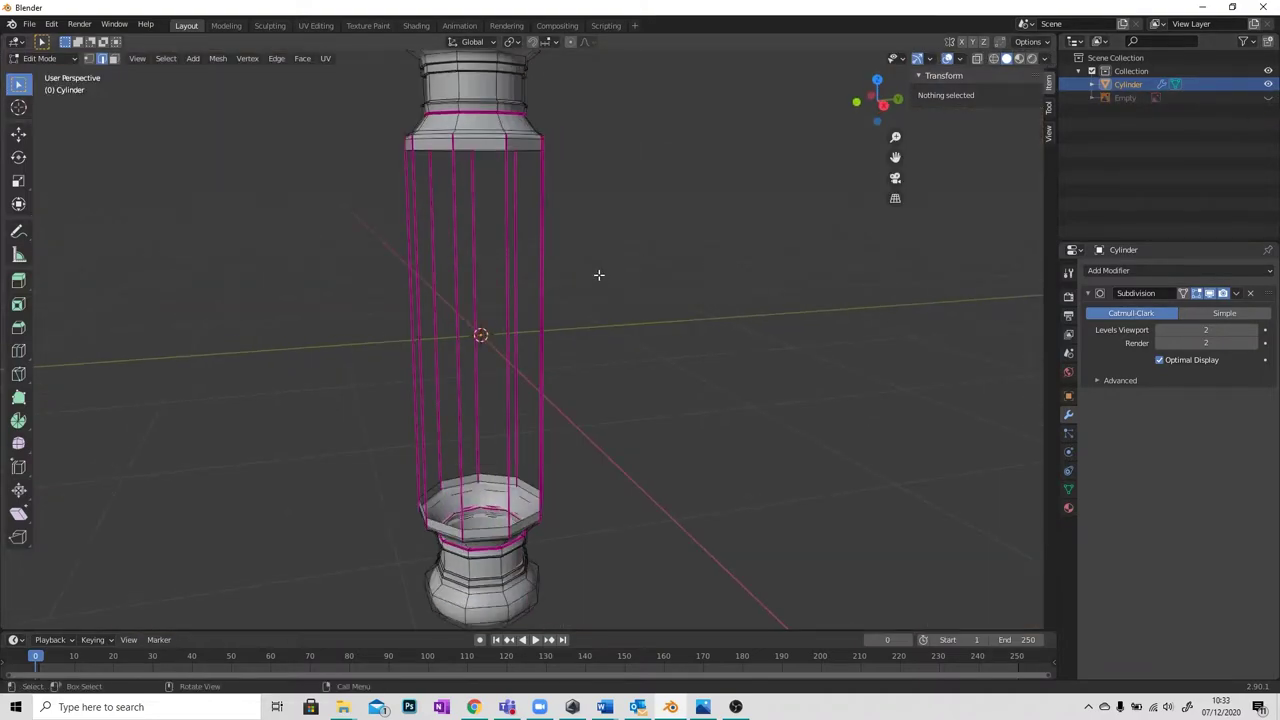
left_click(508, 249)
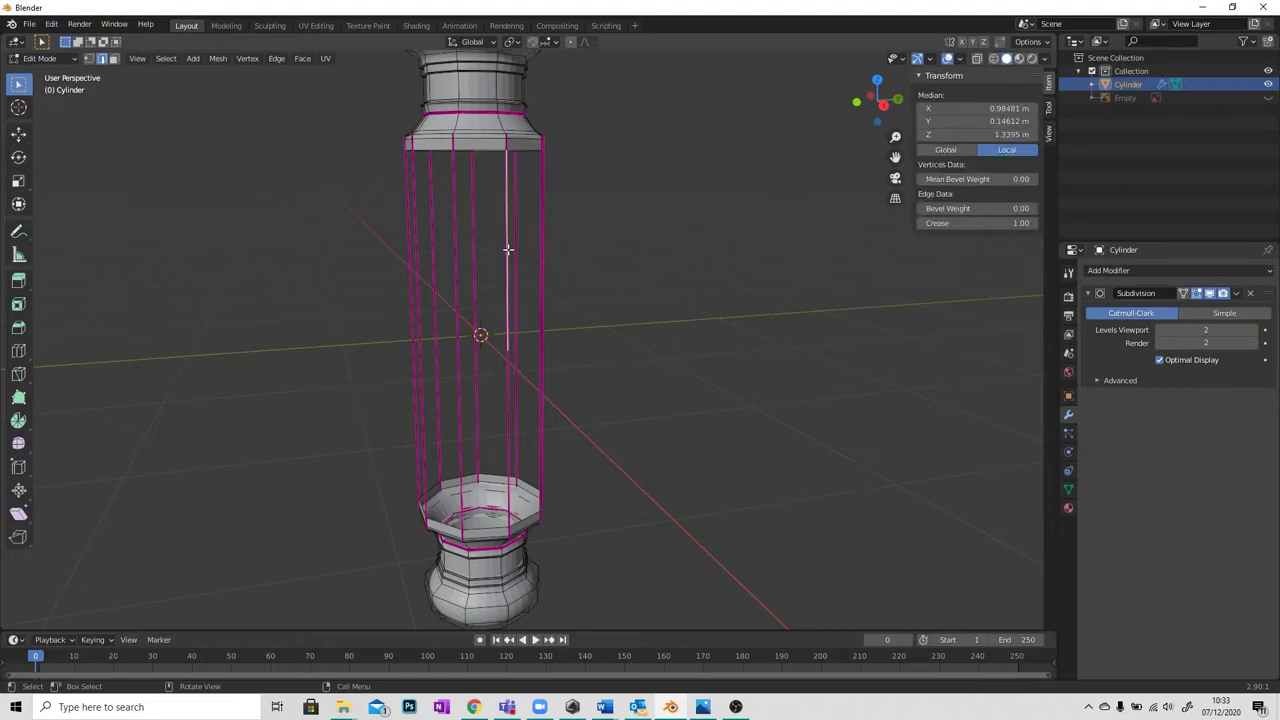
left_click(508, 381)
left_click(512, 342)
left_click(509, 381)
left_click(498, 367)
left_click(508, 369)
left_click(509, 370)
left_click(510, 371)
left_click(504, 333)
middle_click_drag(493, 393, 469, 386)
Box-select all the shaft's vertical edges and delete them as edges.
left_click_drag(650, 250, 334, 371)
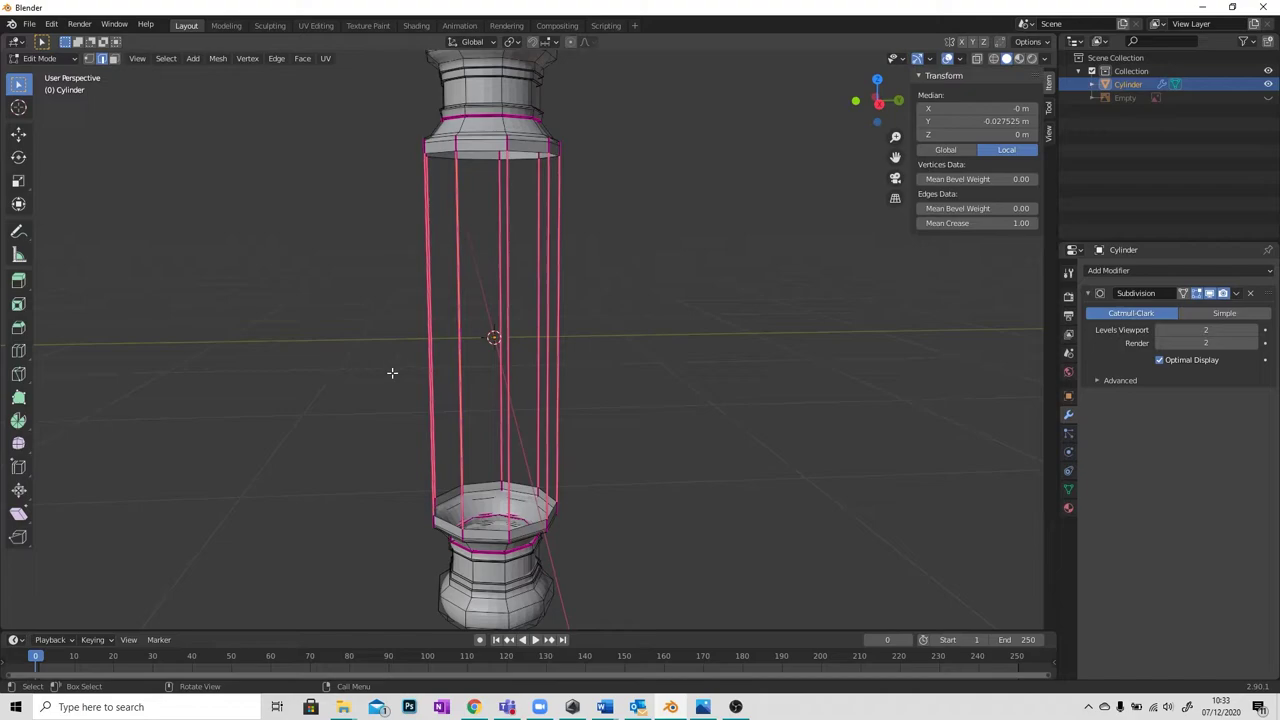
key("x")
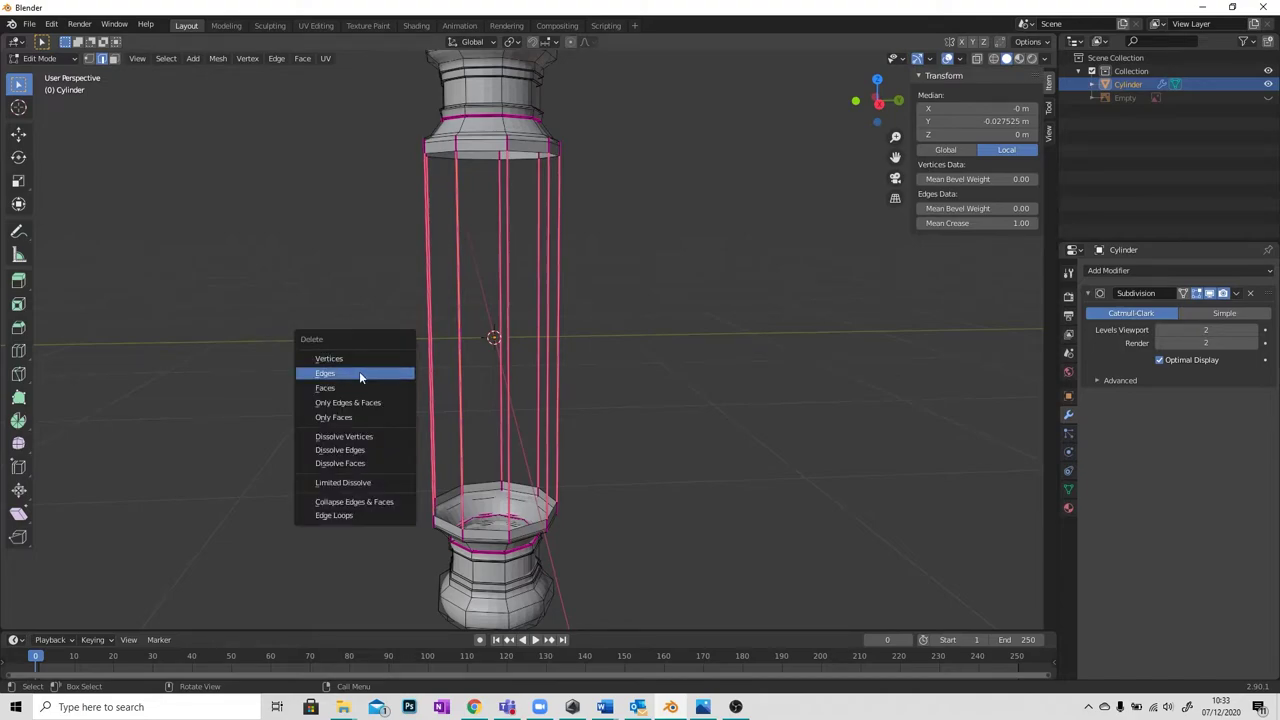
left_click(360, 373)
middle_click_drag(434, 361, 519, 389)
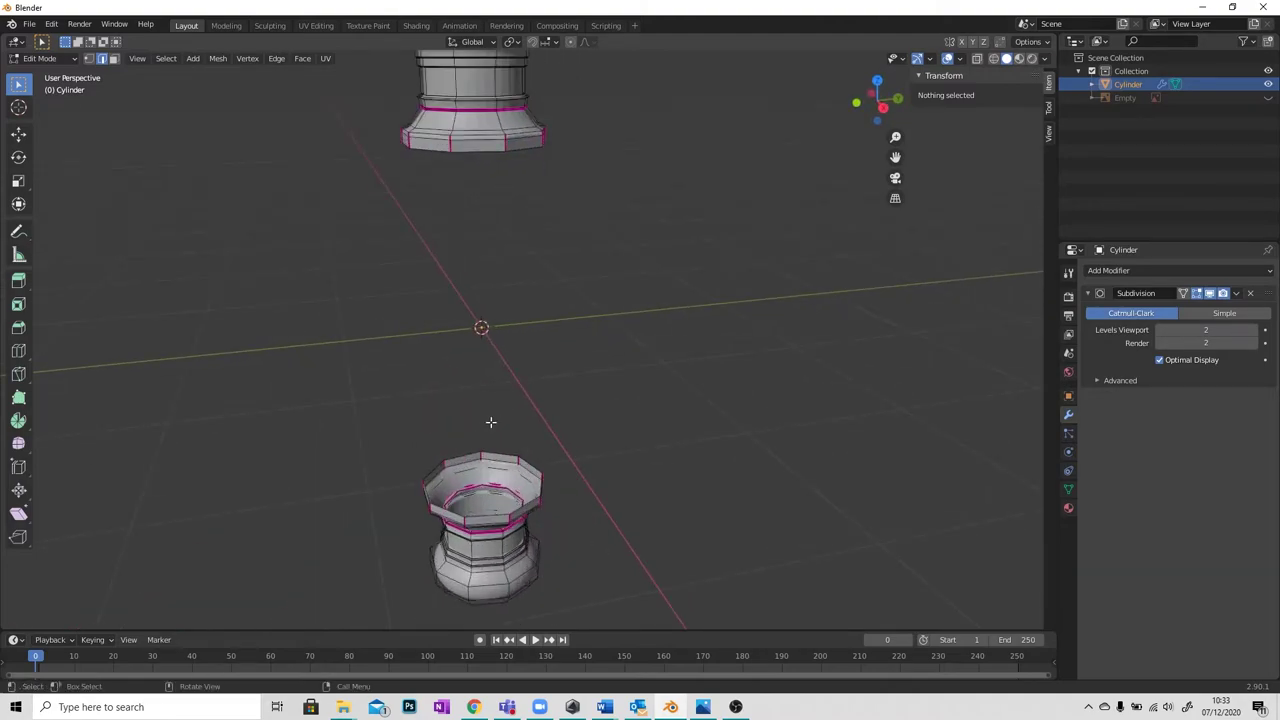
Fill the first three side faces between matching top and bottom ring edges.
left_click(481, 149)
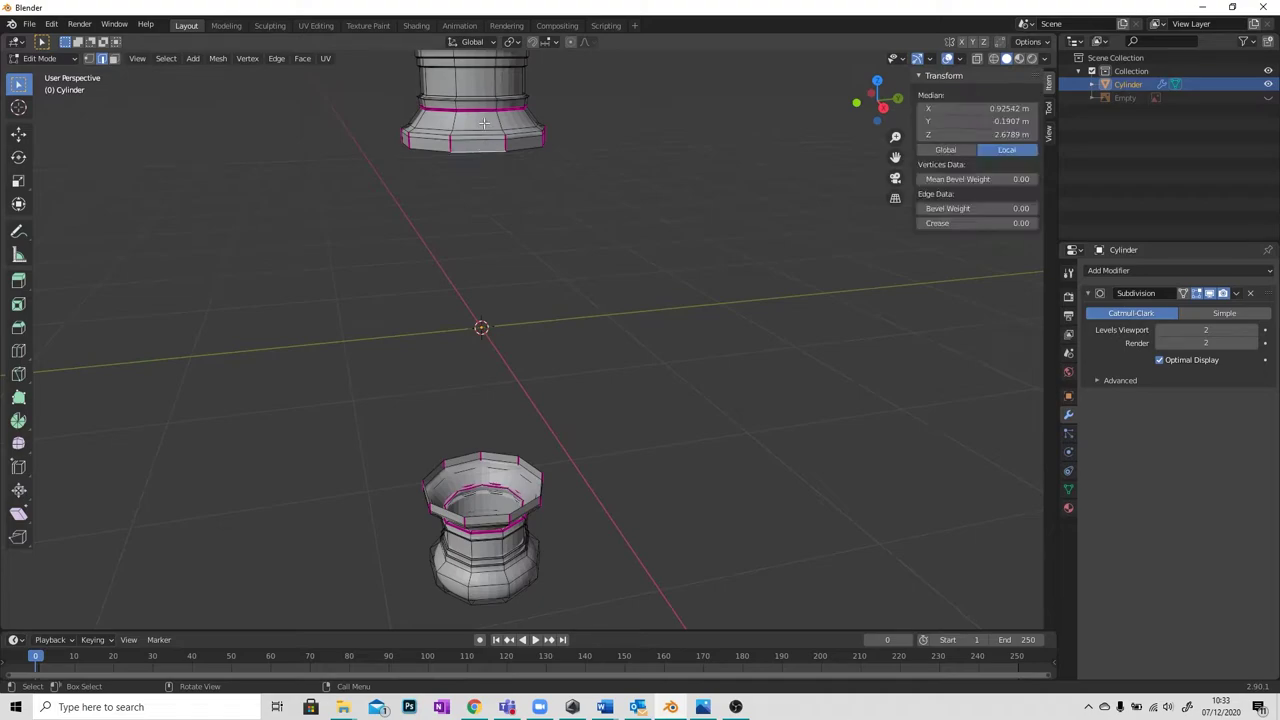
left_click(497, 518, "alt")
middle_click_drag(497, 518, 532, 206)
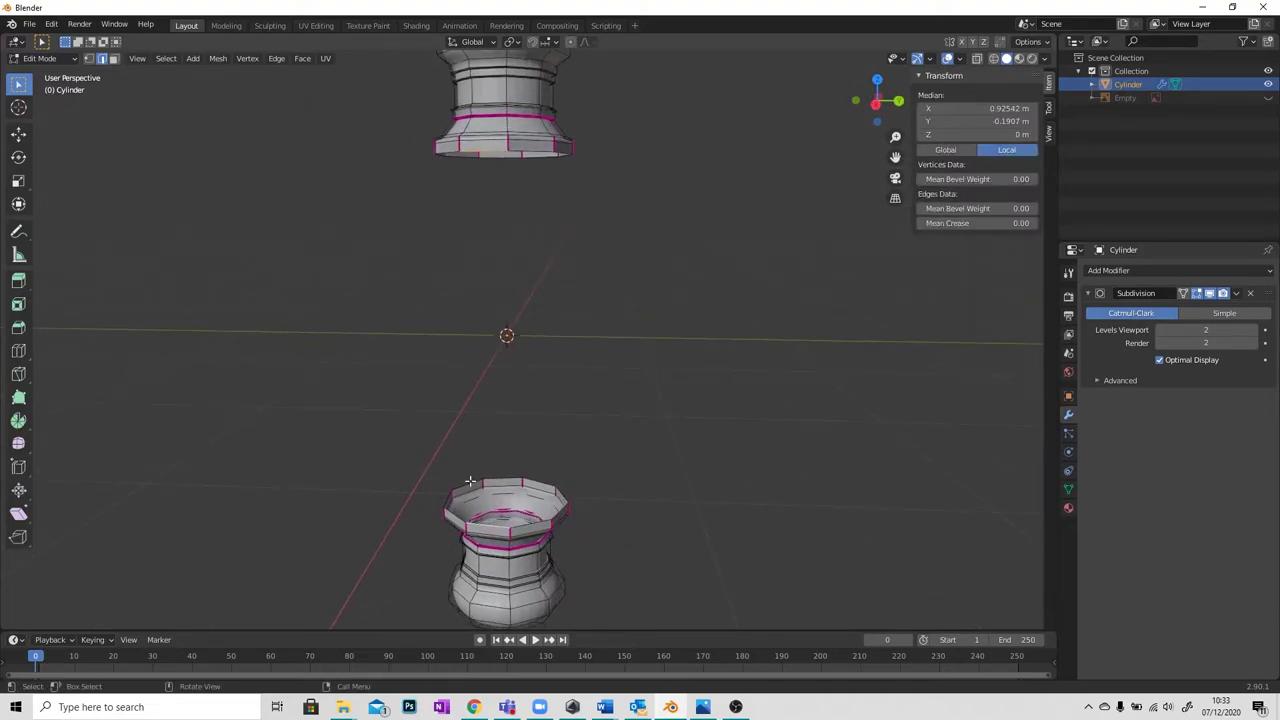
key("f")
middle_click_drag(568, 444, 522, 175)
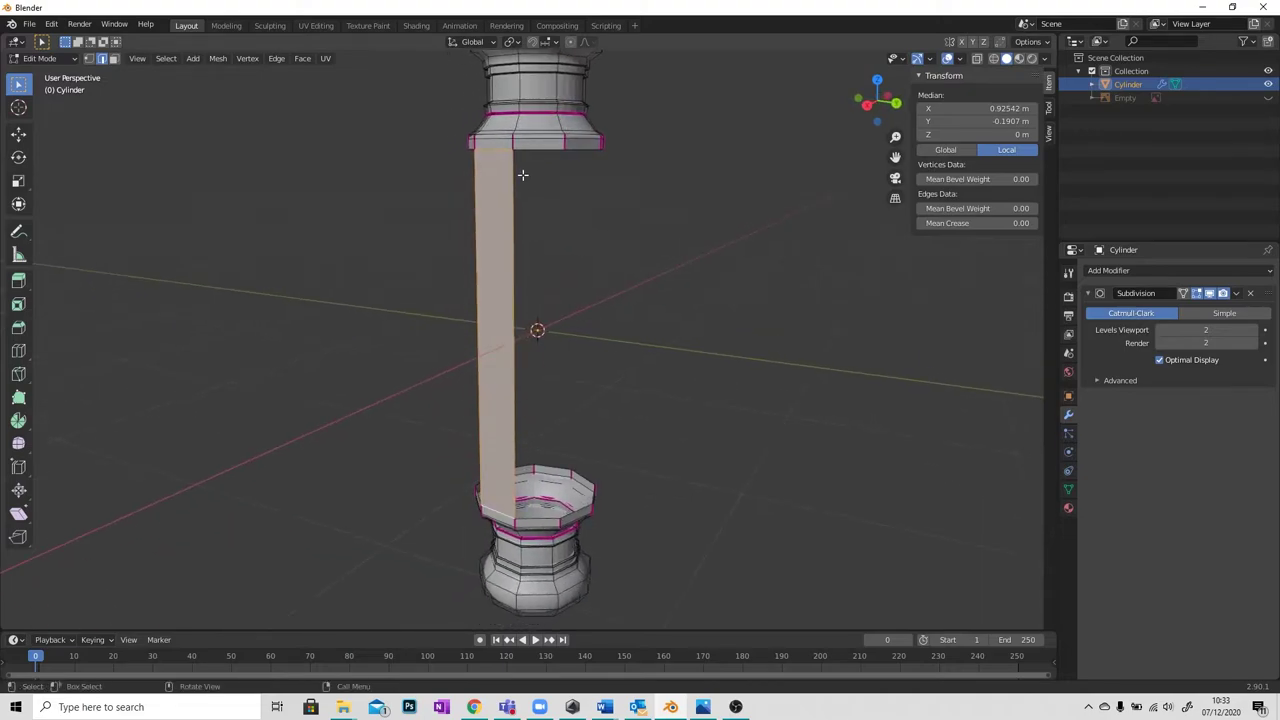
left_click(554, 520)
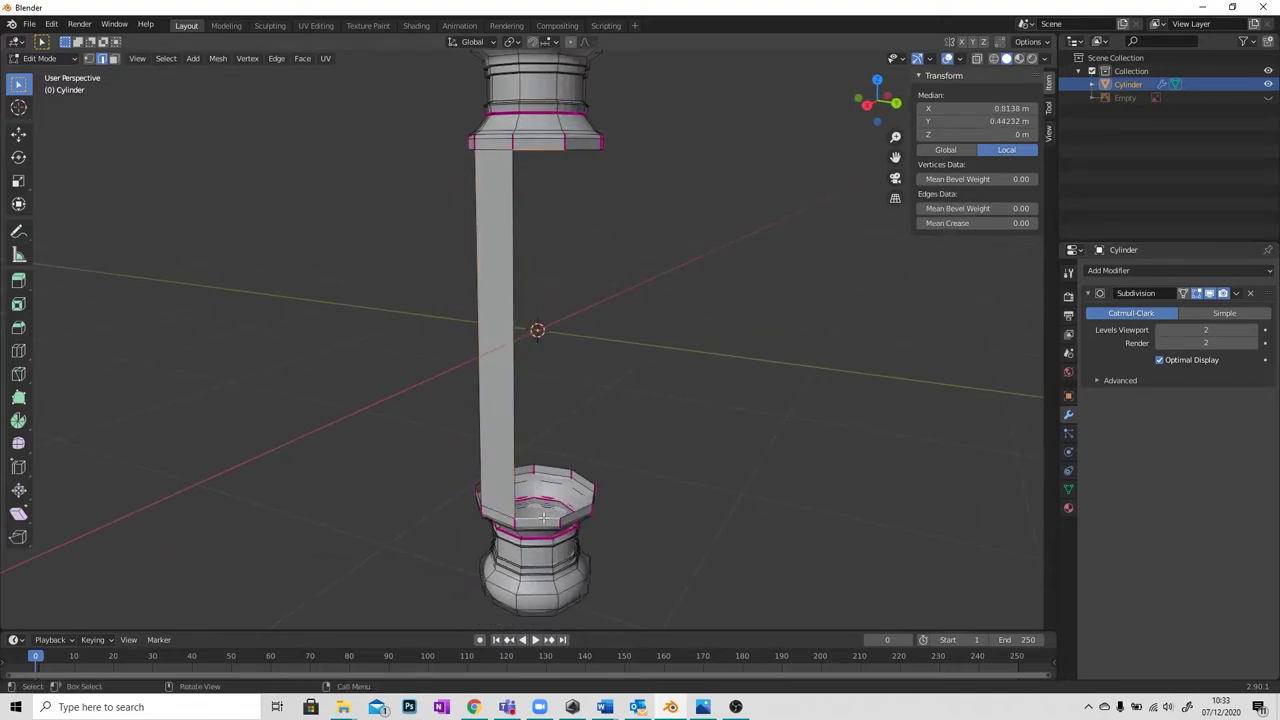
key("f")
key("f")
left_click(580, 146)
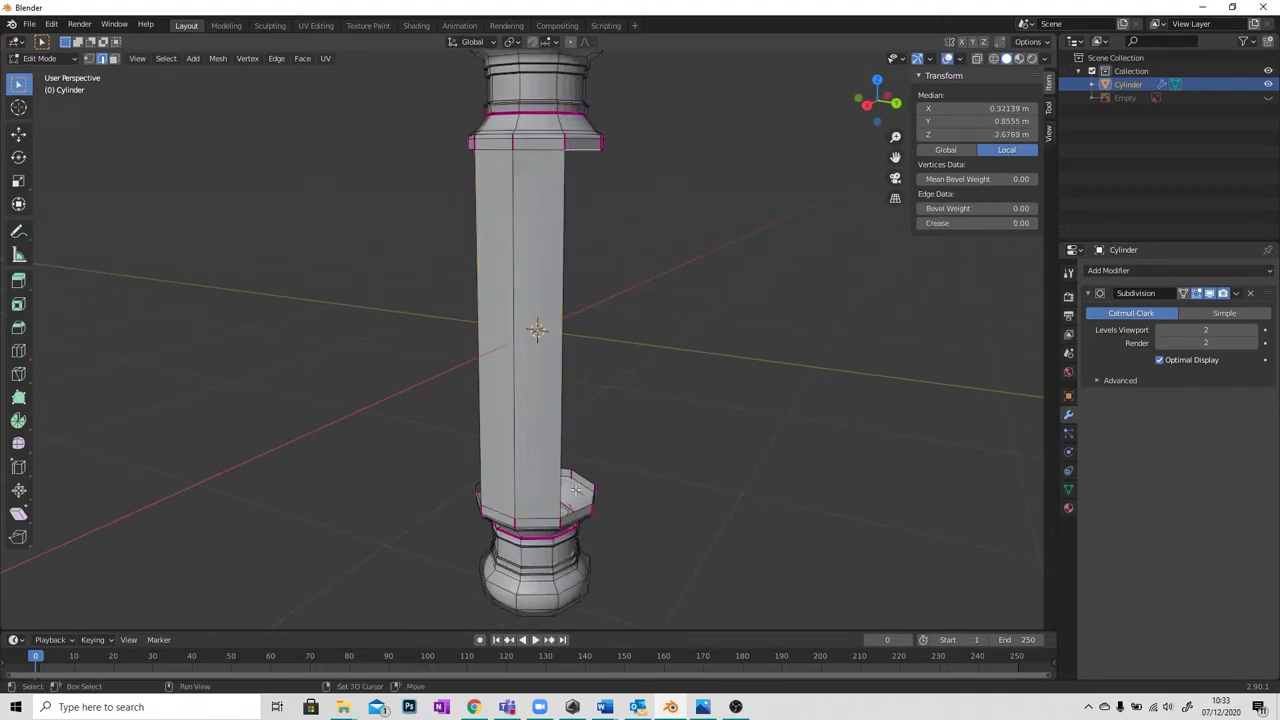
left_click(572, 511, "shift")
key("f")
Fill the missing open side face and the front face of the shaft.
middle_click_drag(649, 457, 652, 249)
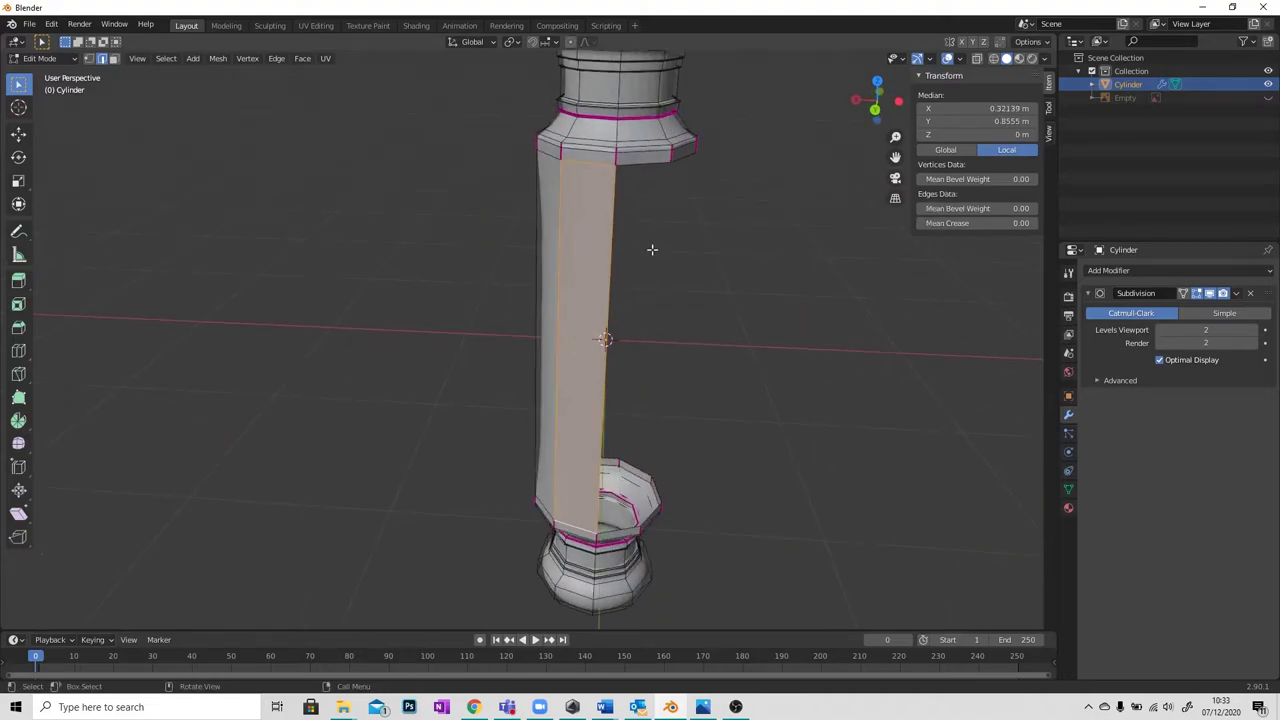
left_click(637, 164)
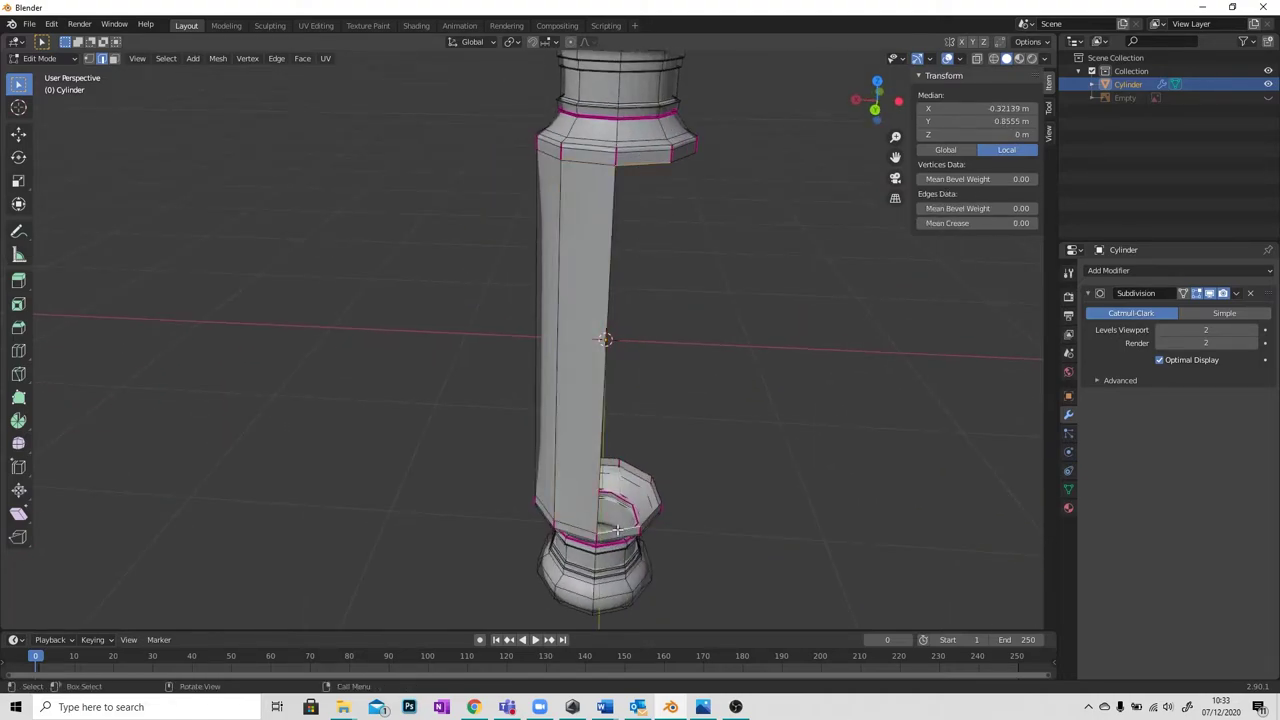
left_click(618, 530, "shift")
key("f")
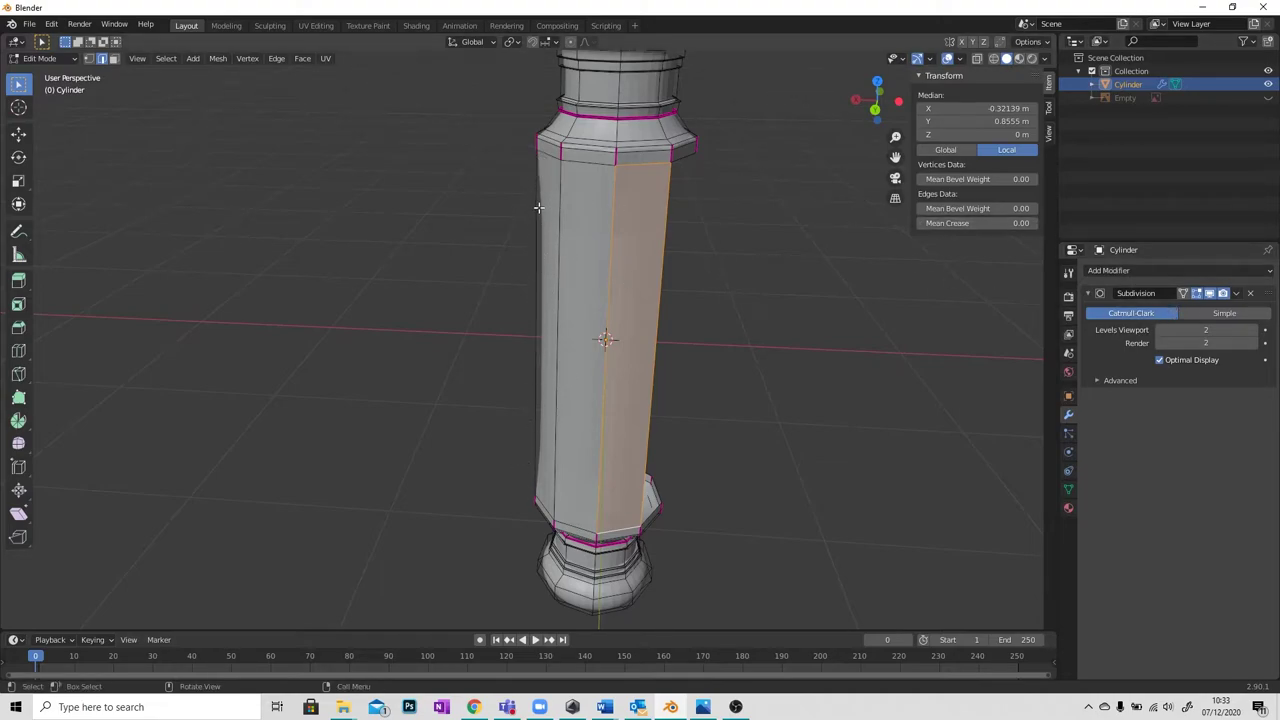
middle_click_drag(530, 430, 526, 227)
left_click(540, 515)
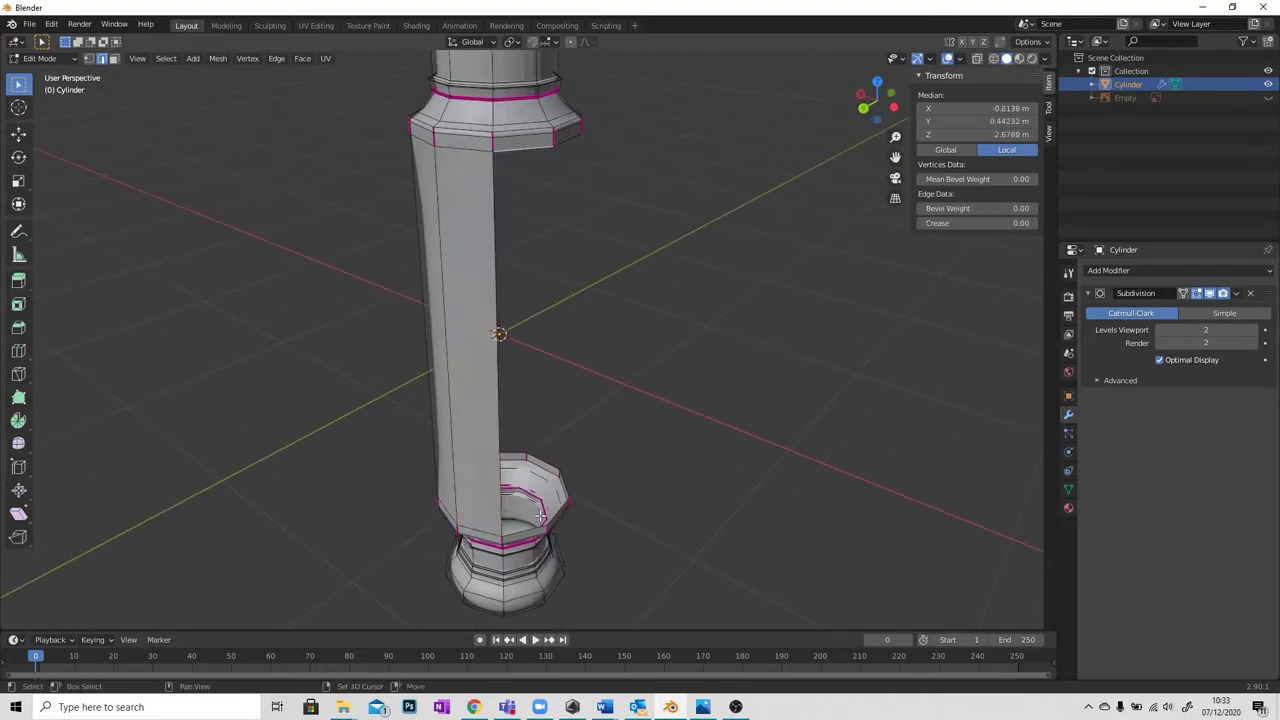
left_click(525, 533, "shift")
key("f")
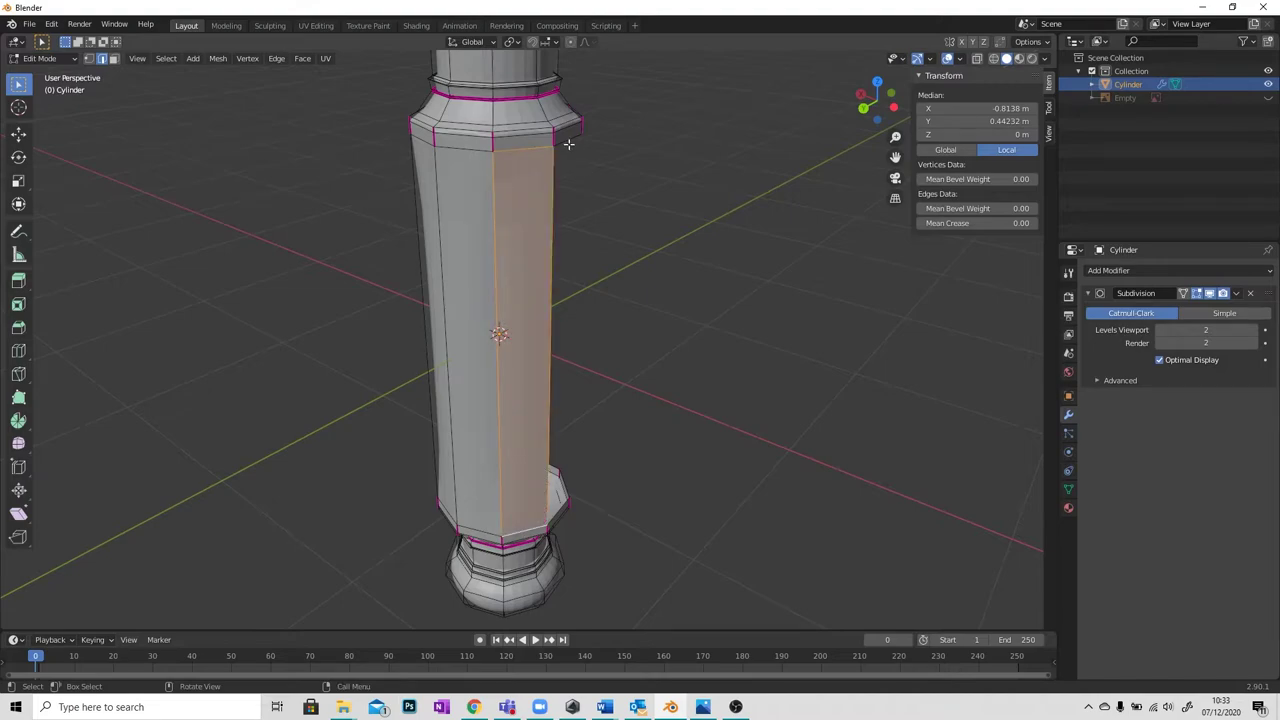
Pair a top-ring edge with a lower inner-ring edge and fill that face.
left_click(577, 453)
left_click(562, 509, "shift")
middle_click_drag(580, 494, 534, 146)
left_click(536, 150)
left_click(546, 497, "shift")
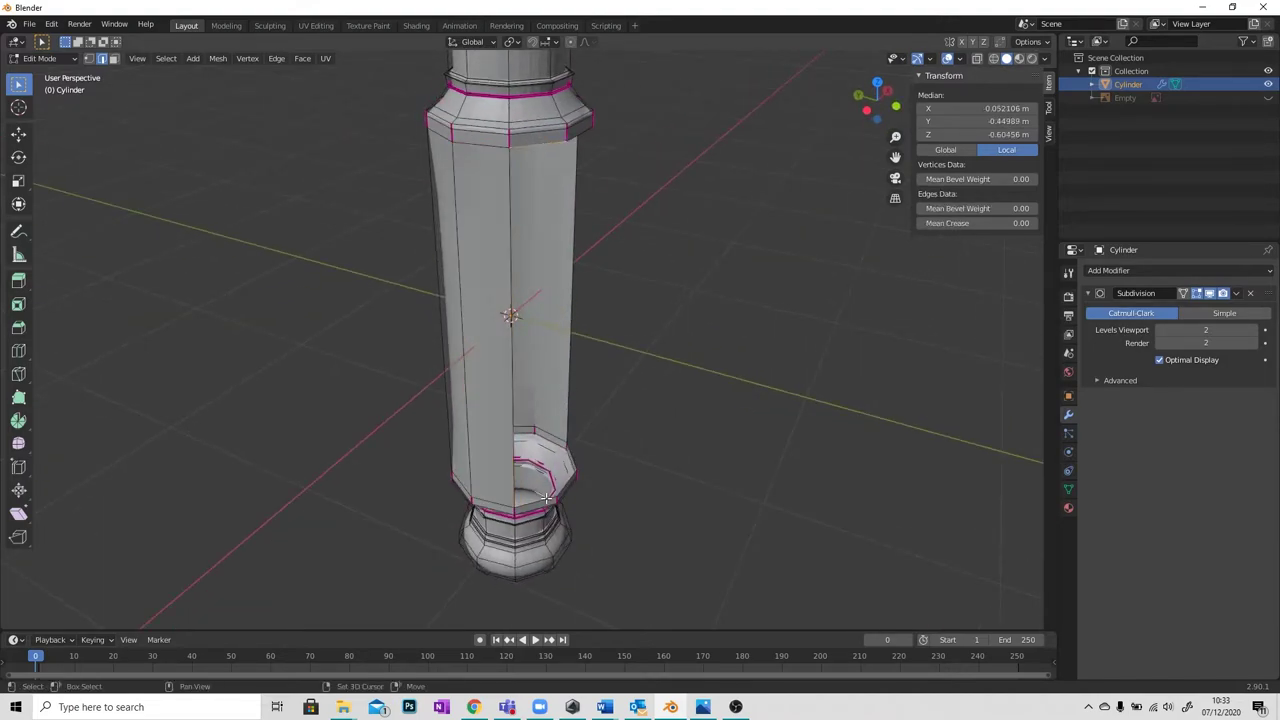
left_click(546, 497)
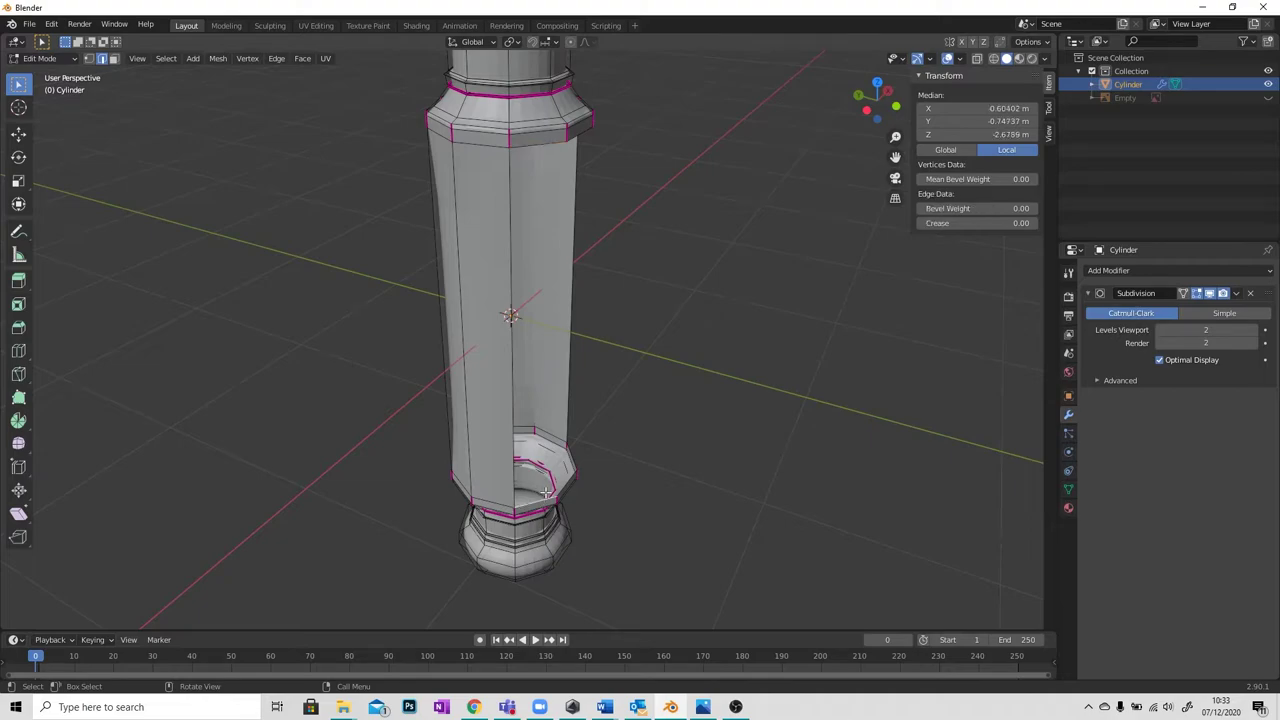
left_click(541, 144, "ctrl")
middle_click_drag(541, 144, 560, 143)
left_click(540, 463)
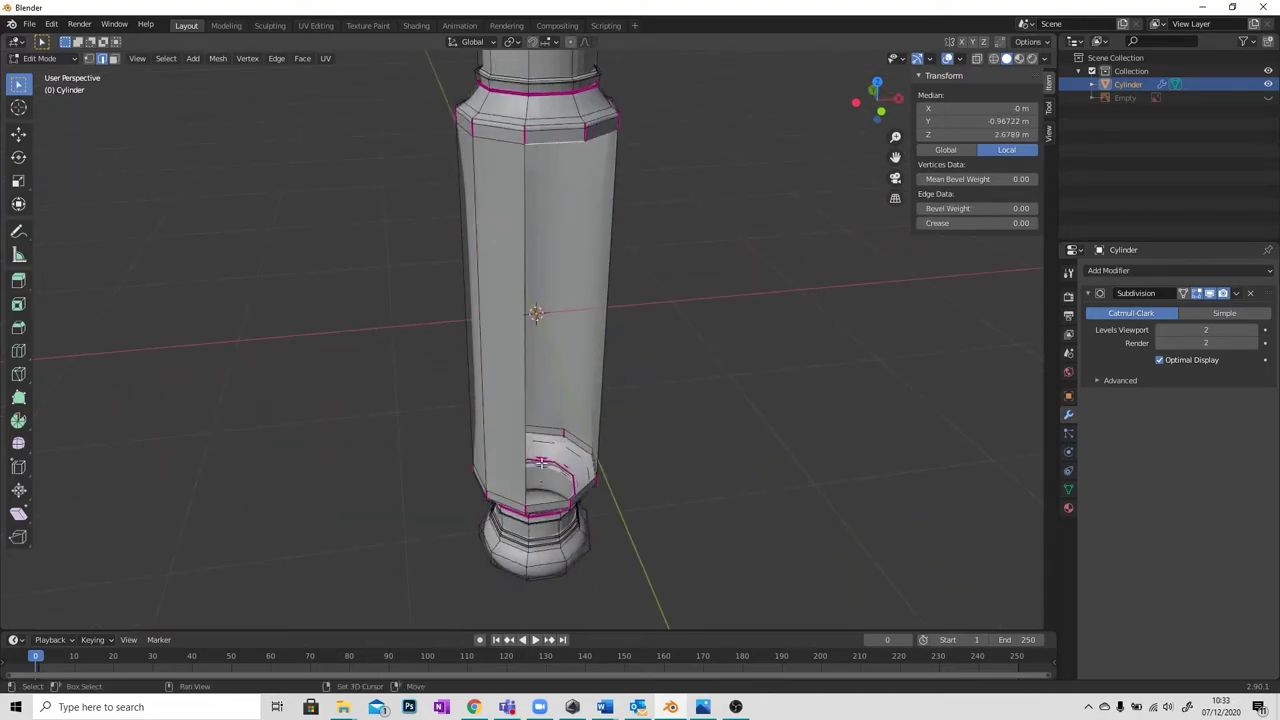
key("f")
Fill the right-side opening, closing the octagonal shaft, and select a vertical edge.
left_click(584, 139)
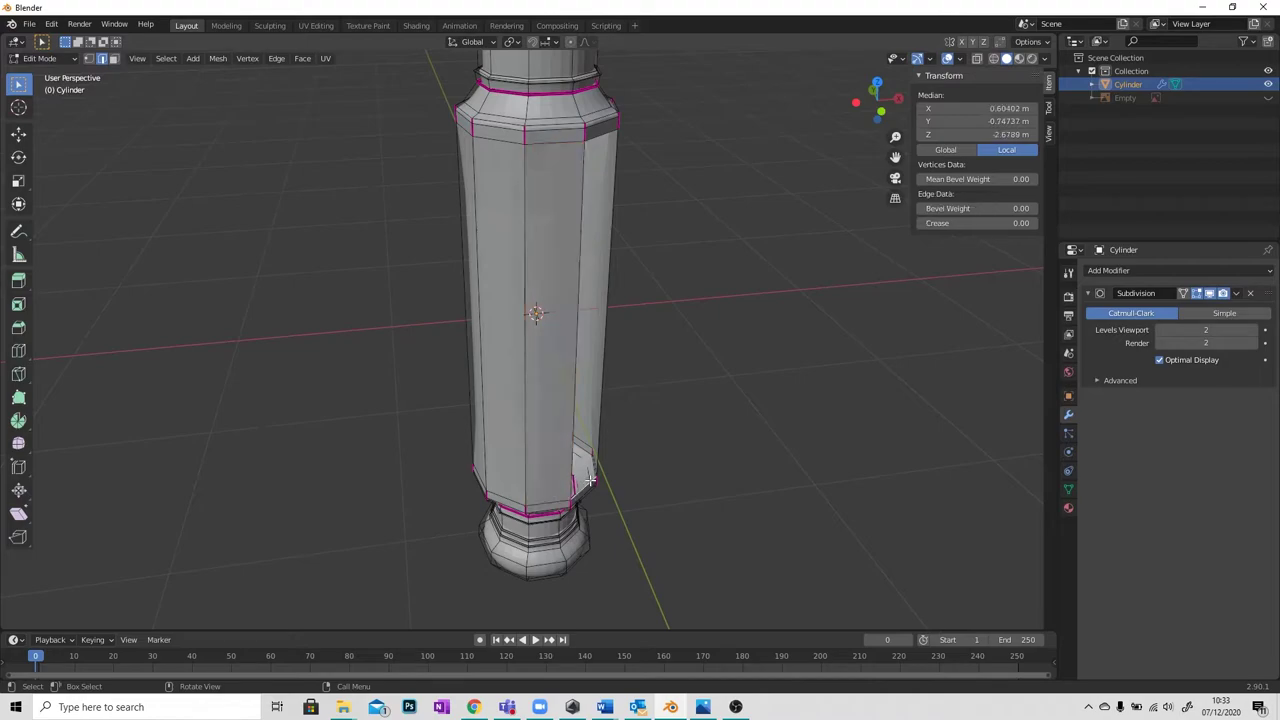
key("f")
middle_click_drag(646, 246, 539, 241)
left_click(548, 238)
Select all the long vertical edges around the octagonal shaft.
left_click(604, 233)
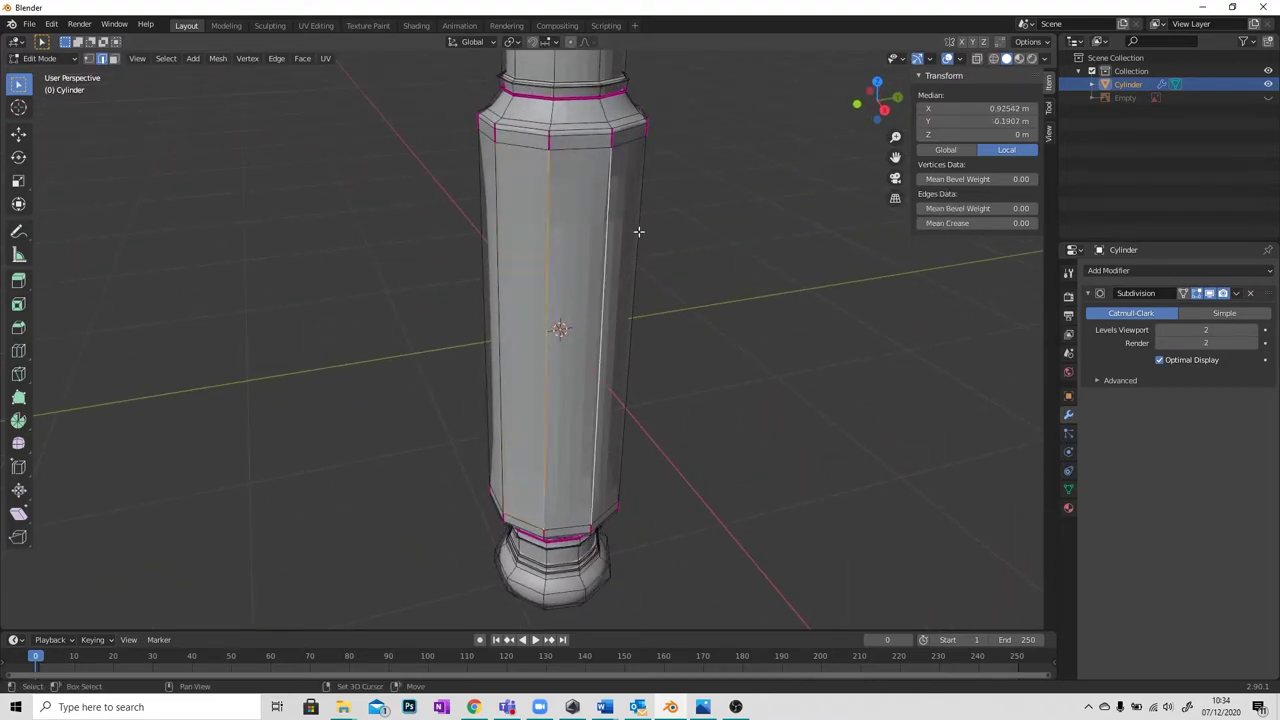
left_click(638, 233, "shift")
middle_click_drag(677, 260, 491, 266)
left_click(501, 261, "shift")
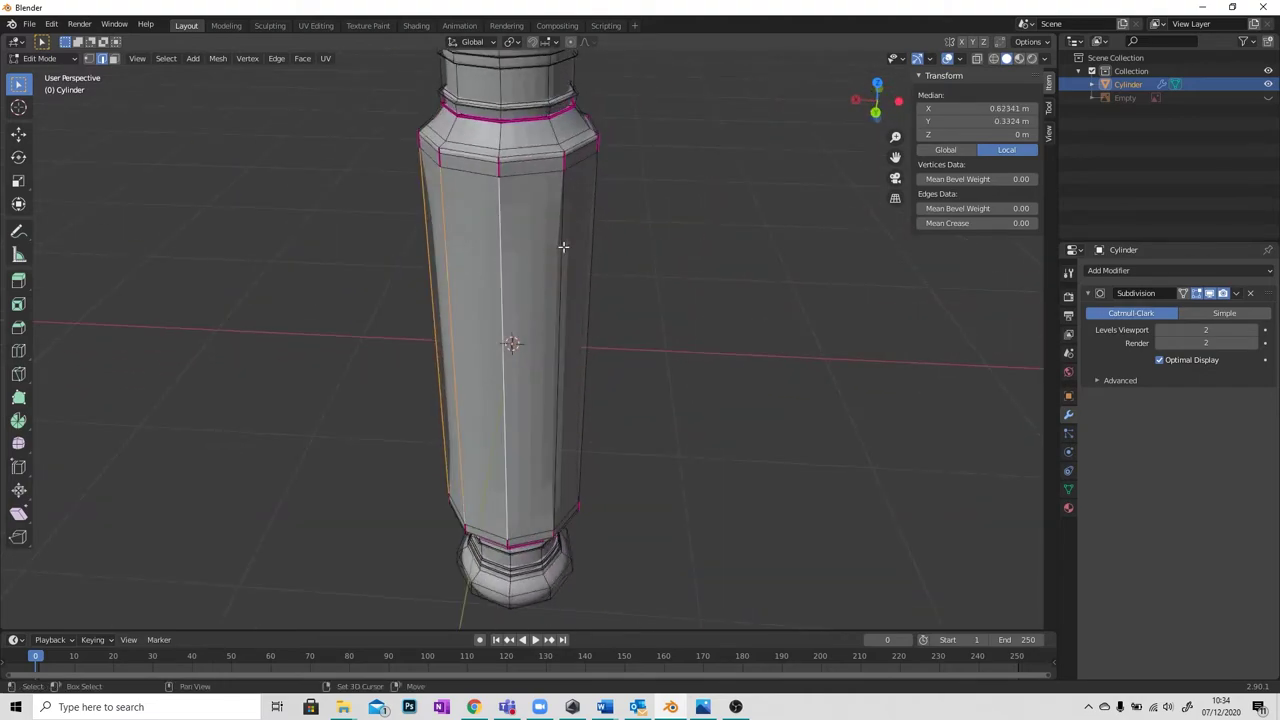
left_click(562, 248, "shift")
left_click(593, 243, "shift")
middle_click_drag(593, 243, 600, 300)
left_click(512, 266, "shift")
left_click(572, 263, "shift")
left_click(586, 263, "shift")
Apply a Mean Crease to the selected edges in the Item tab, then deselect.
left_click(984, 224)
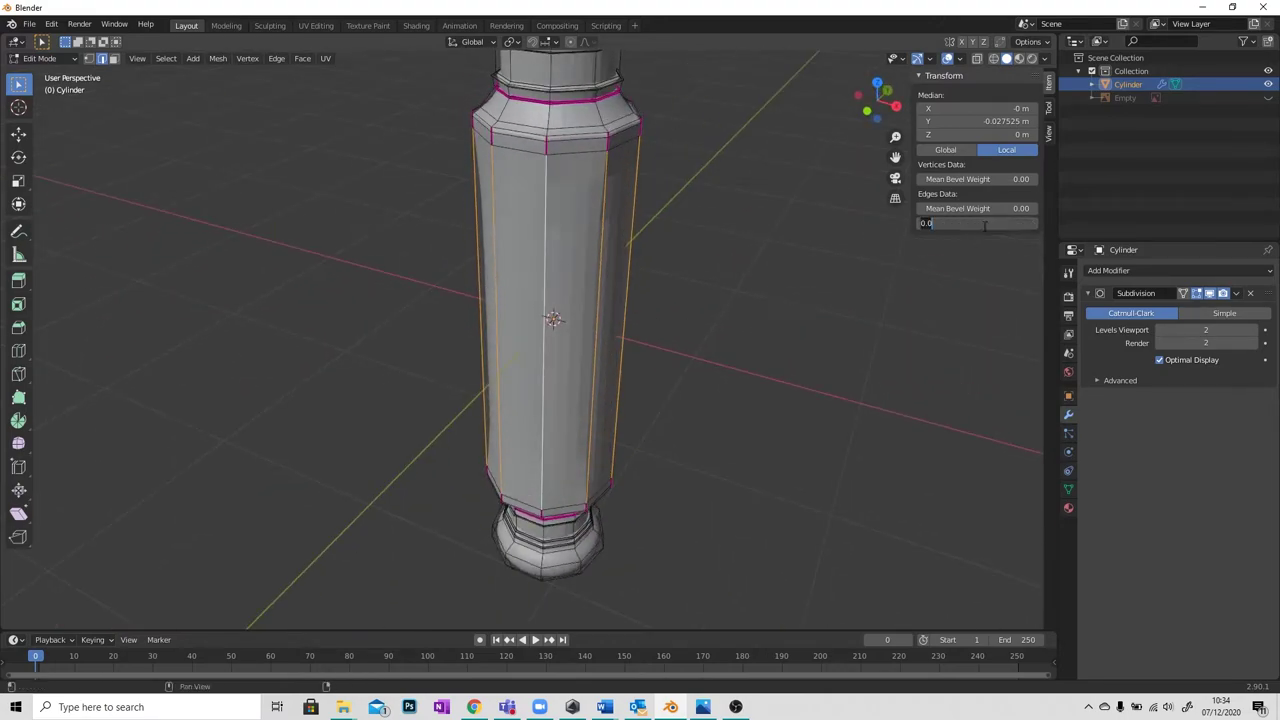
key("Return")
key("alt+a")
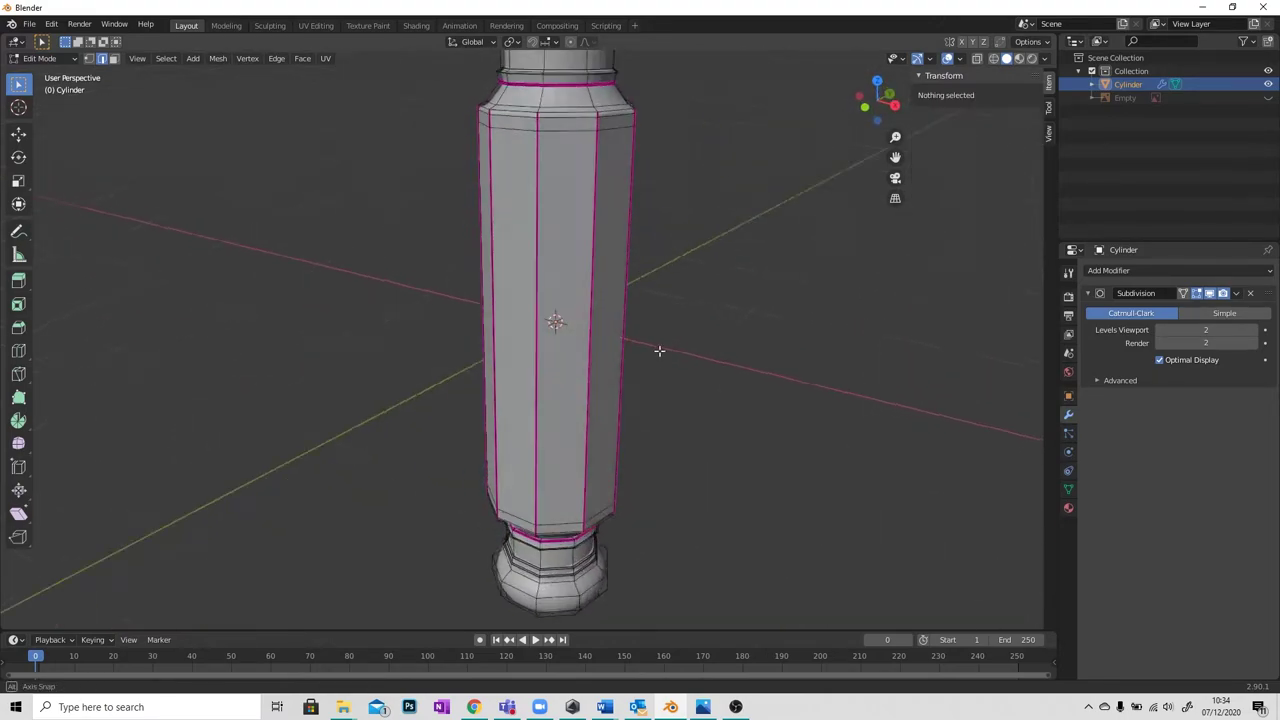
middle_click_drag(660, 351, 608, 320)
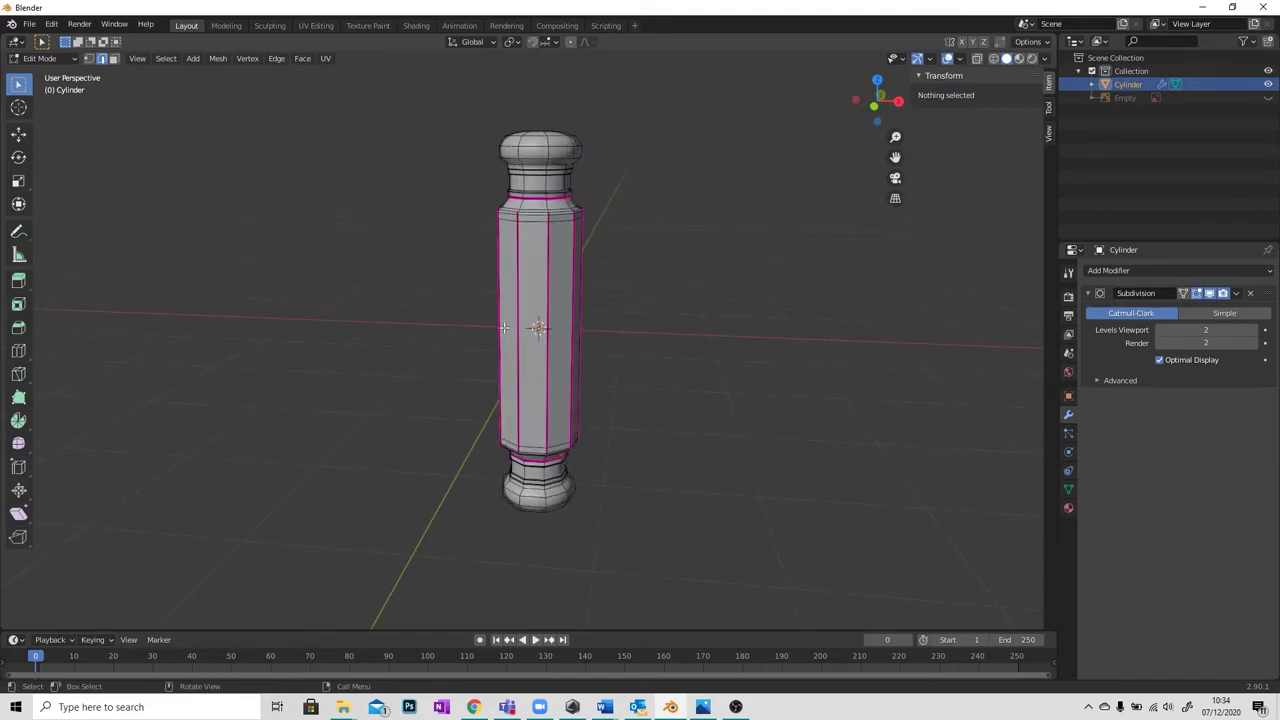
middle_click_drag(422, 328, 533, 329)
Switch back to Object Mode and deselect everything.
left_click(40, 58)
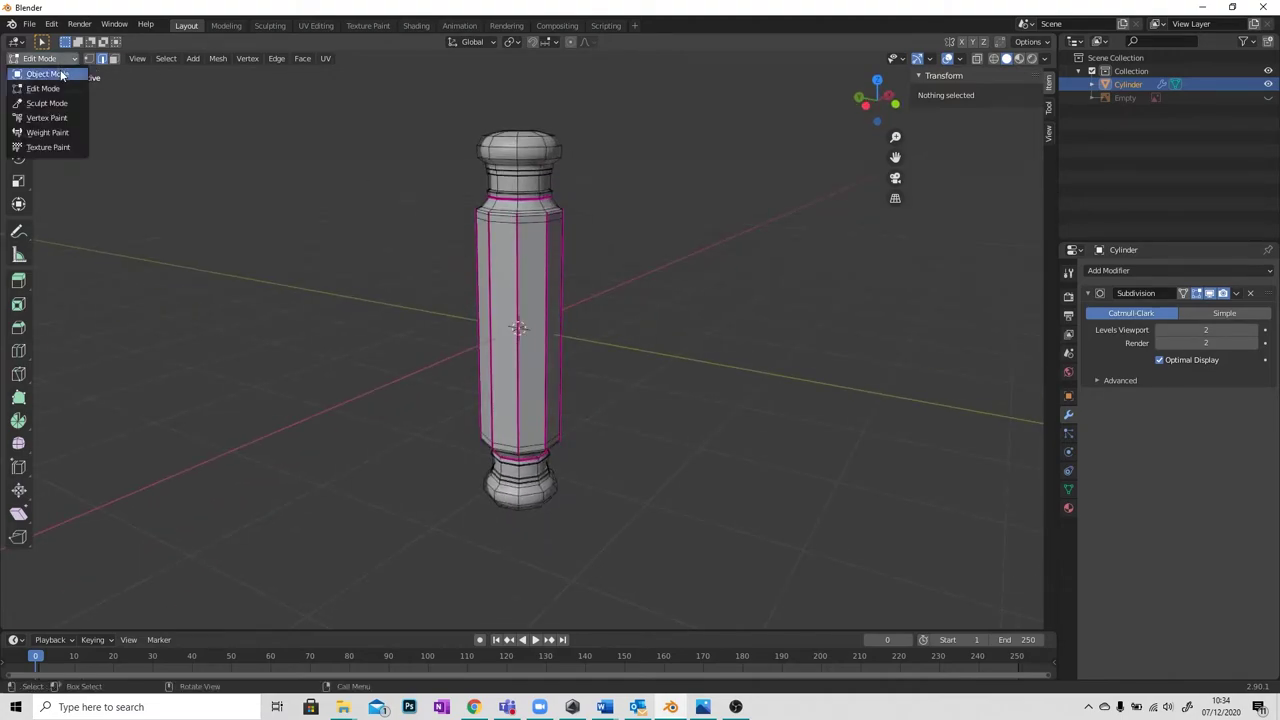
left_click(44, 78)
scroll(594, 265, "up", 2)
key("alt+a")
middle_click_drag(489, 293, 509, 277)
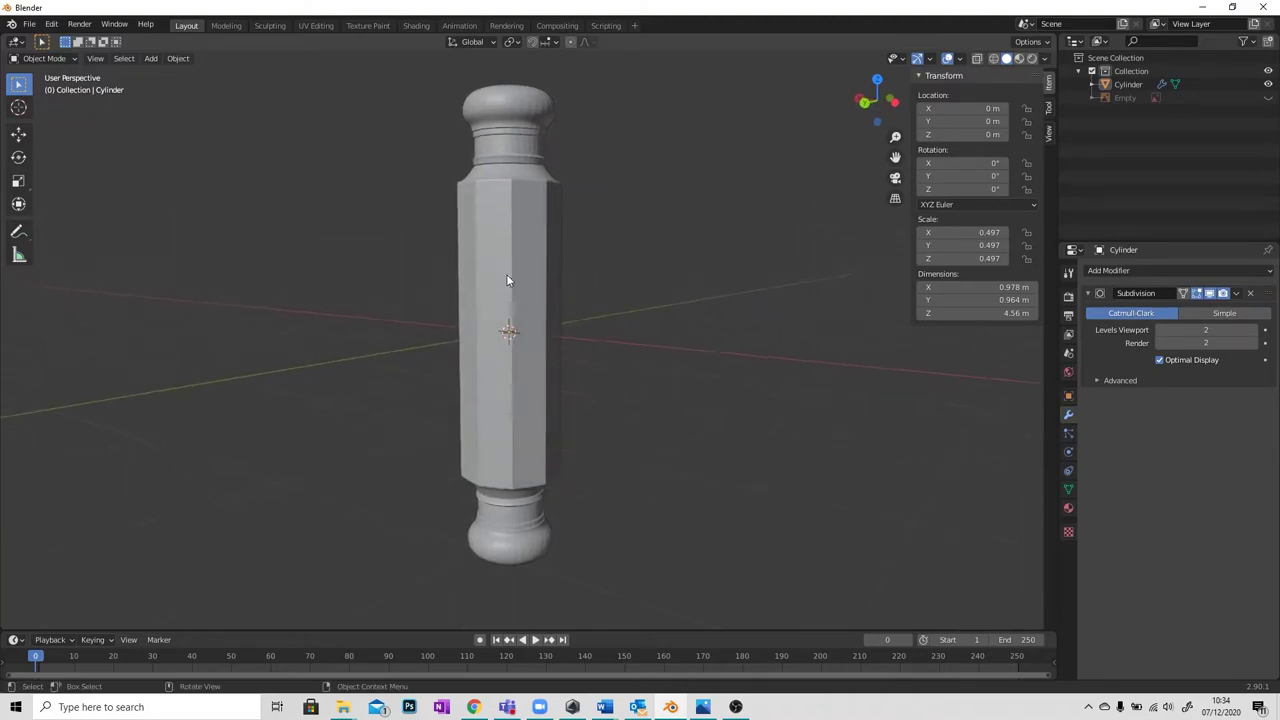
Apply Shade Smooth to the column.
left_click(513, 242)
right_click(498, 240)
left_click(498, 243)
key("alt+a")
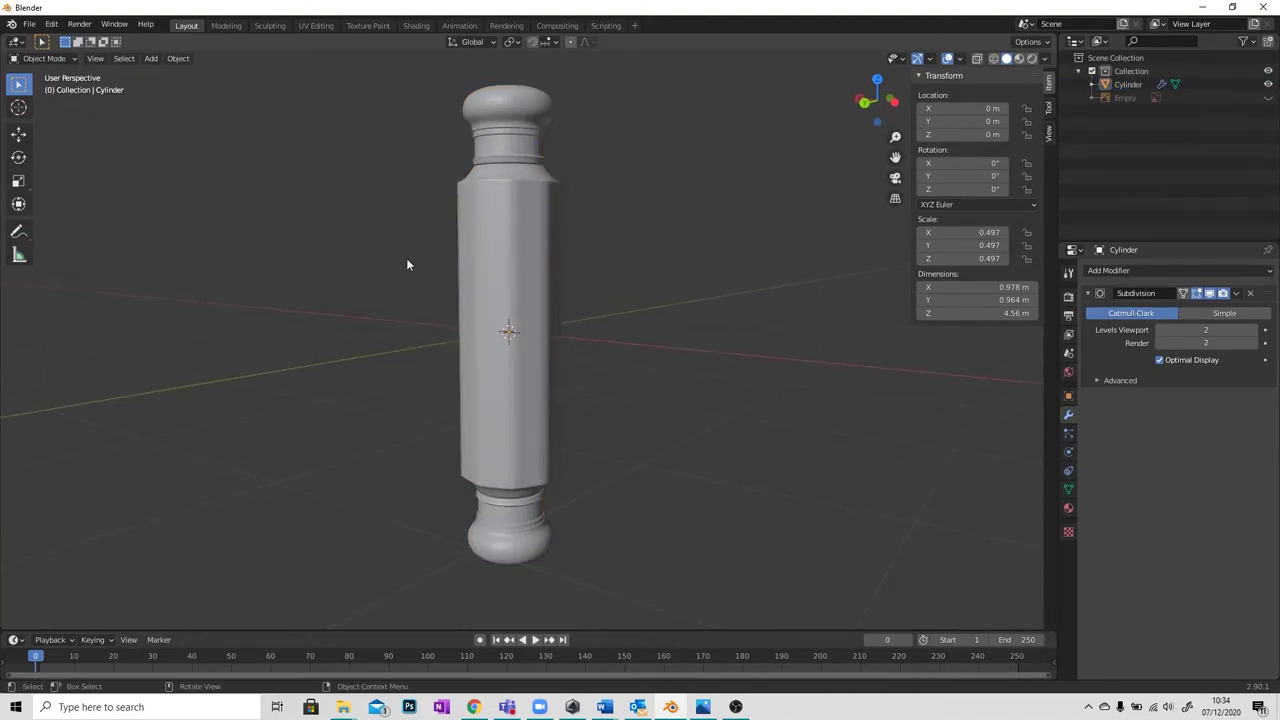
Frame the column in a lower side-on view and reselect it.
middle_click_drag(406, 258, 544, 238)
scroll(498, 284, "up", 3)
middle_click_drag(575, 229, 535, 233)
middle_click_drag(533, 337, 412, 159, "shift")
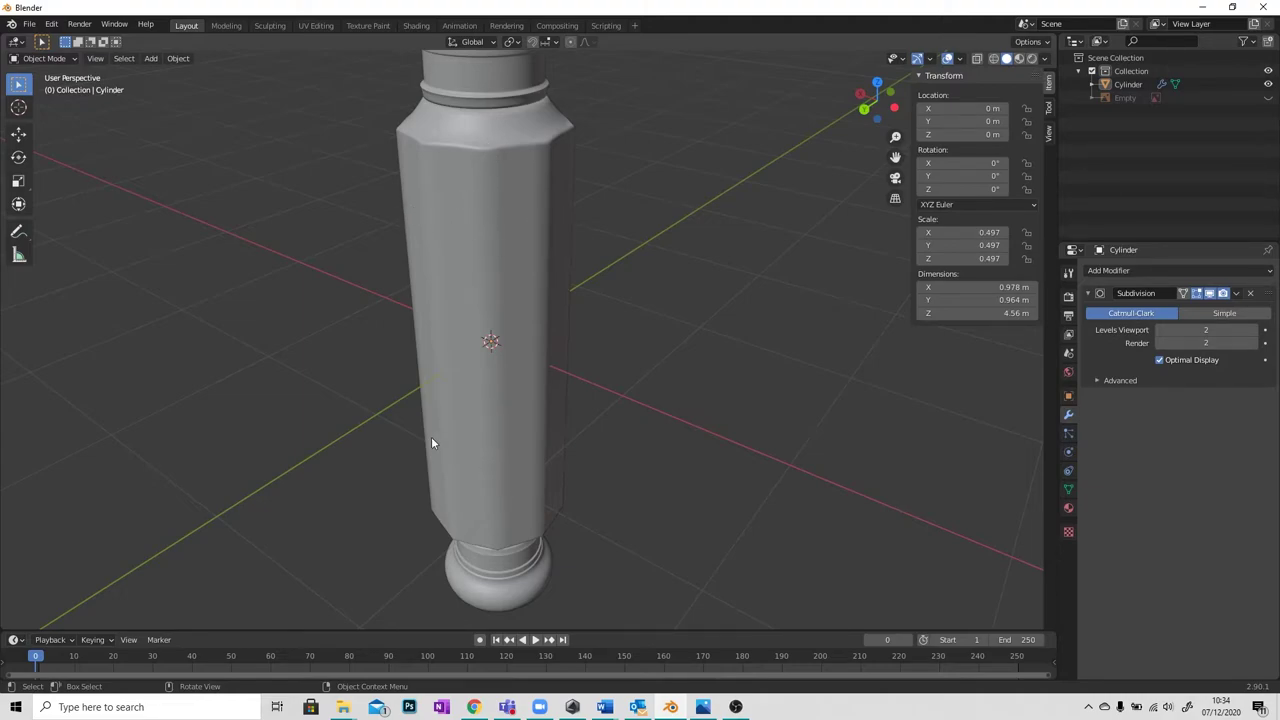
middle_click_drag(432, 443, 491, 401)
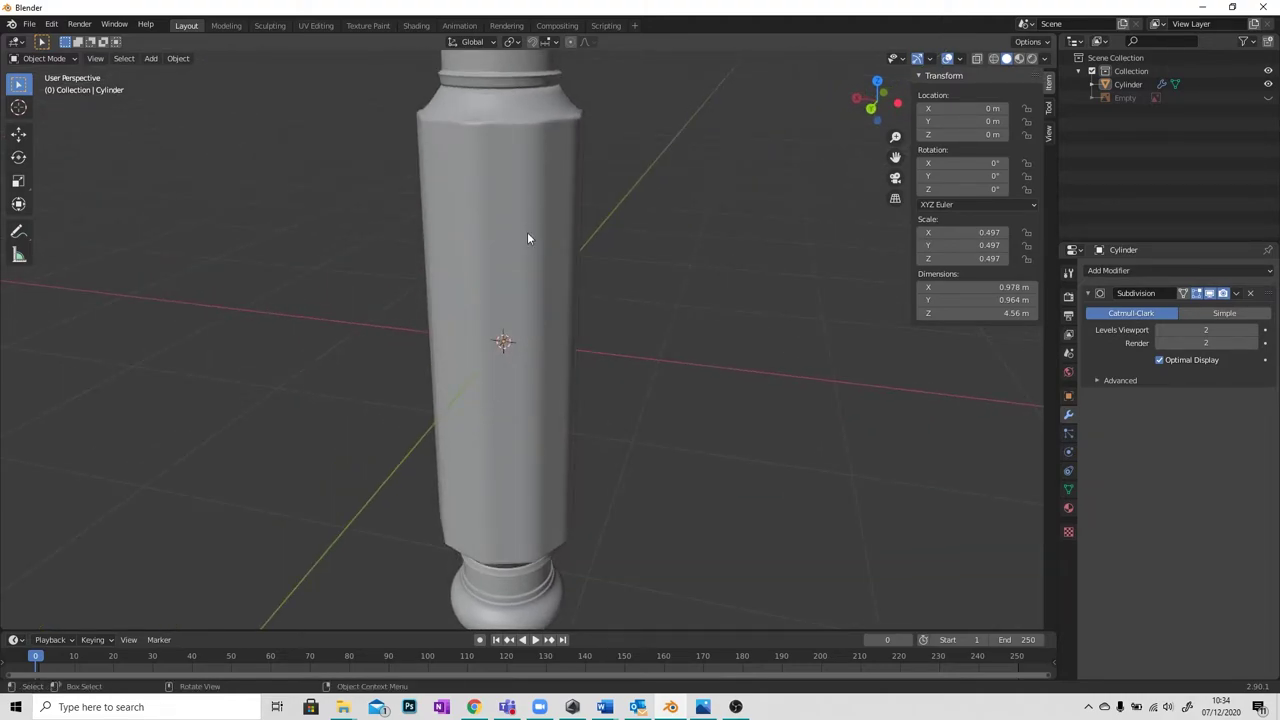
scroll(527, 238, "down", 4)
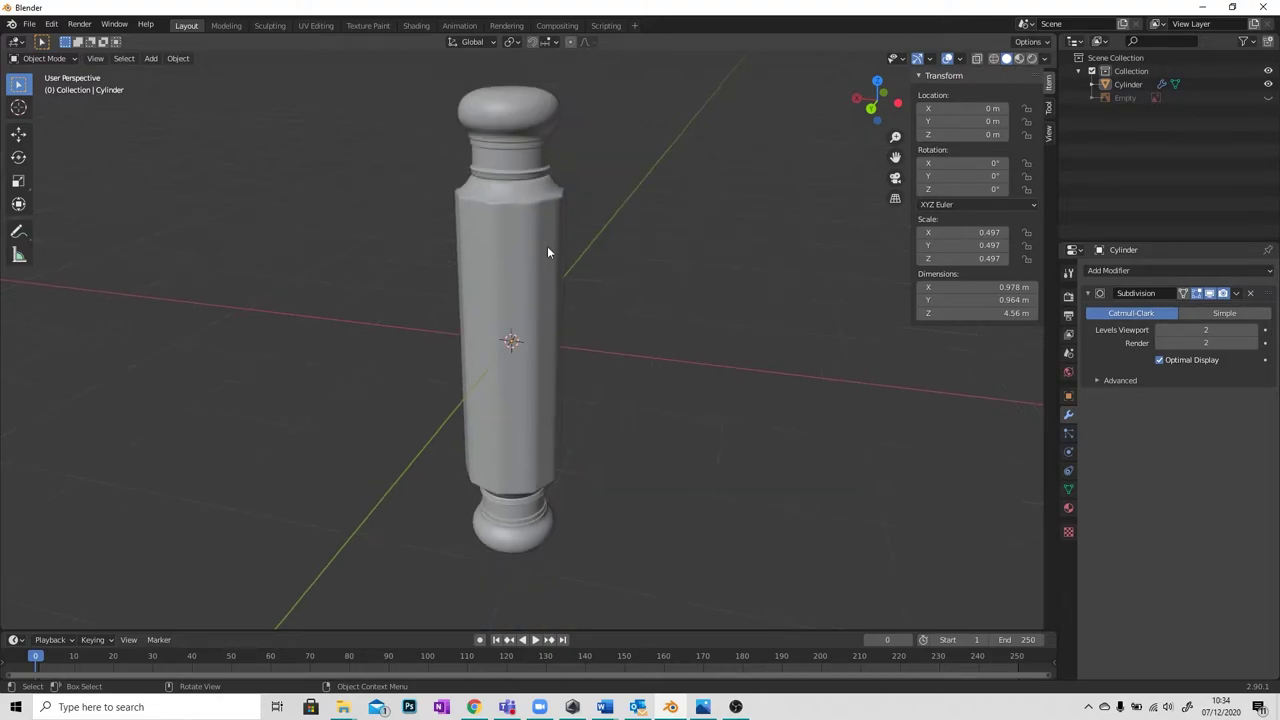
middle_click_drag(554, 251, 526, 283, "shift")
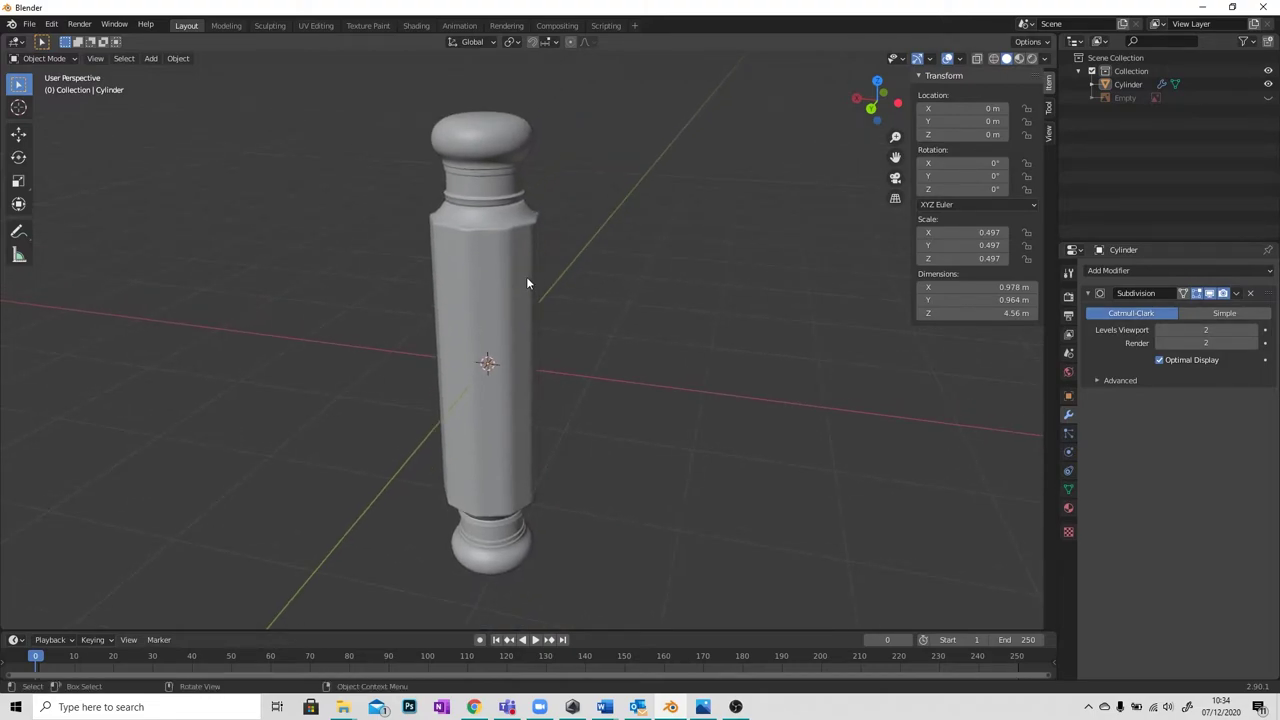
left_click(477, 292)
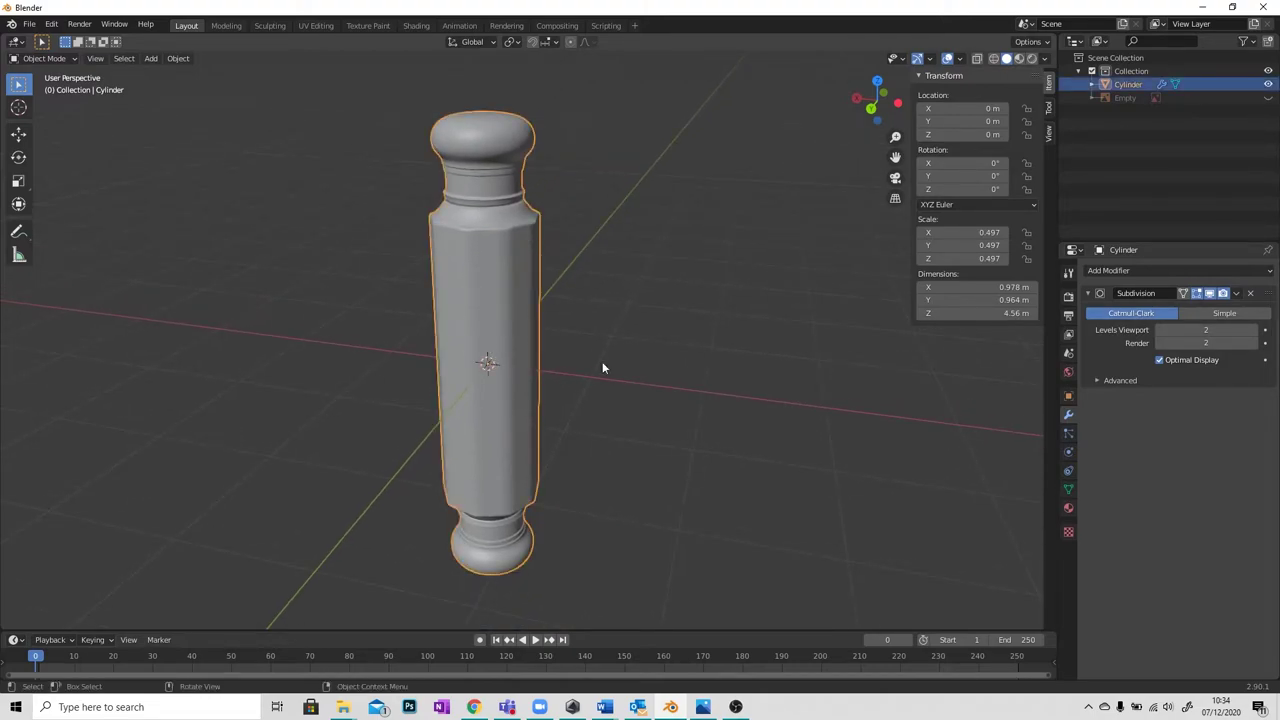
Enable Auto Smooth under Normals in the column's Object Data Properties.
left_click(1069, 490)
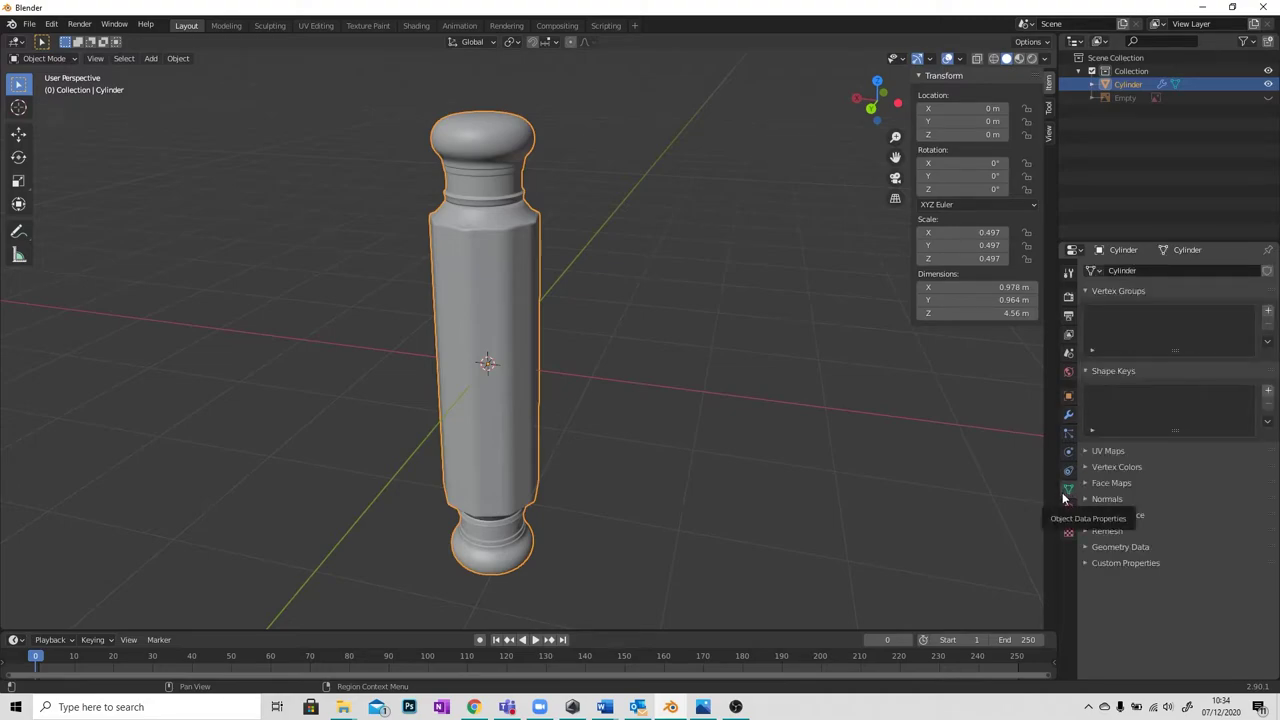
left_click(1104, 499)
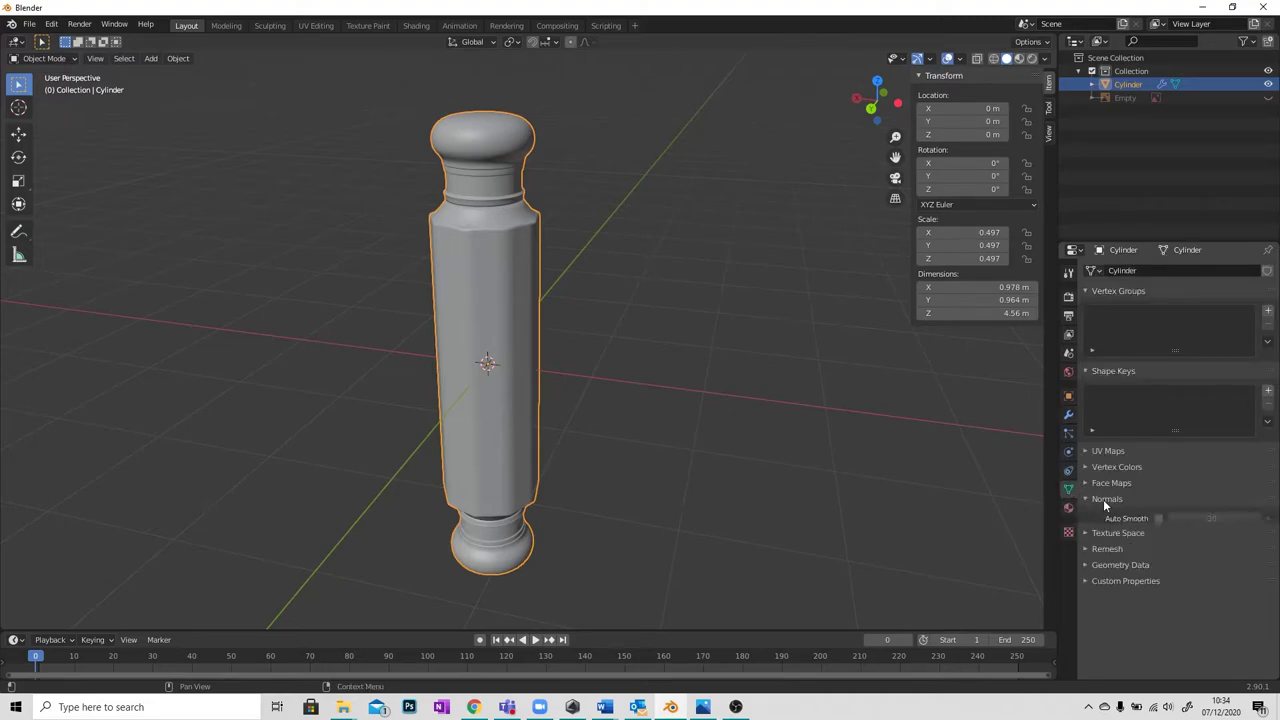
left_click(1157, 519)
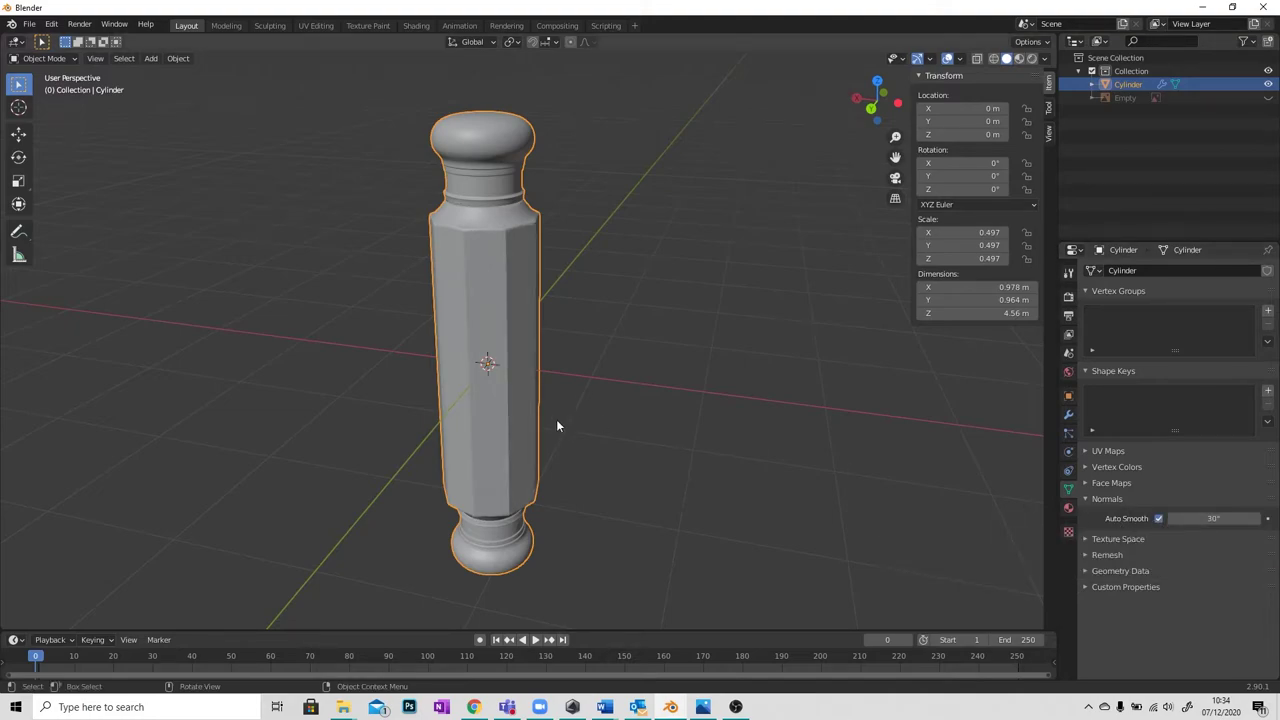
scroll(480, 400, "up", 5)
scroll(483, 402, "up", 2, "shift")
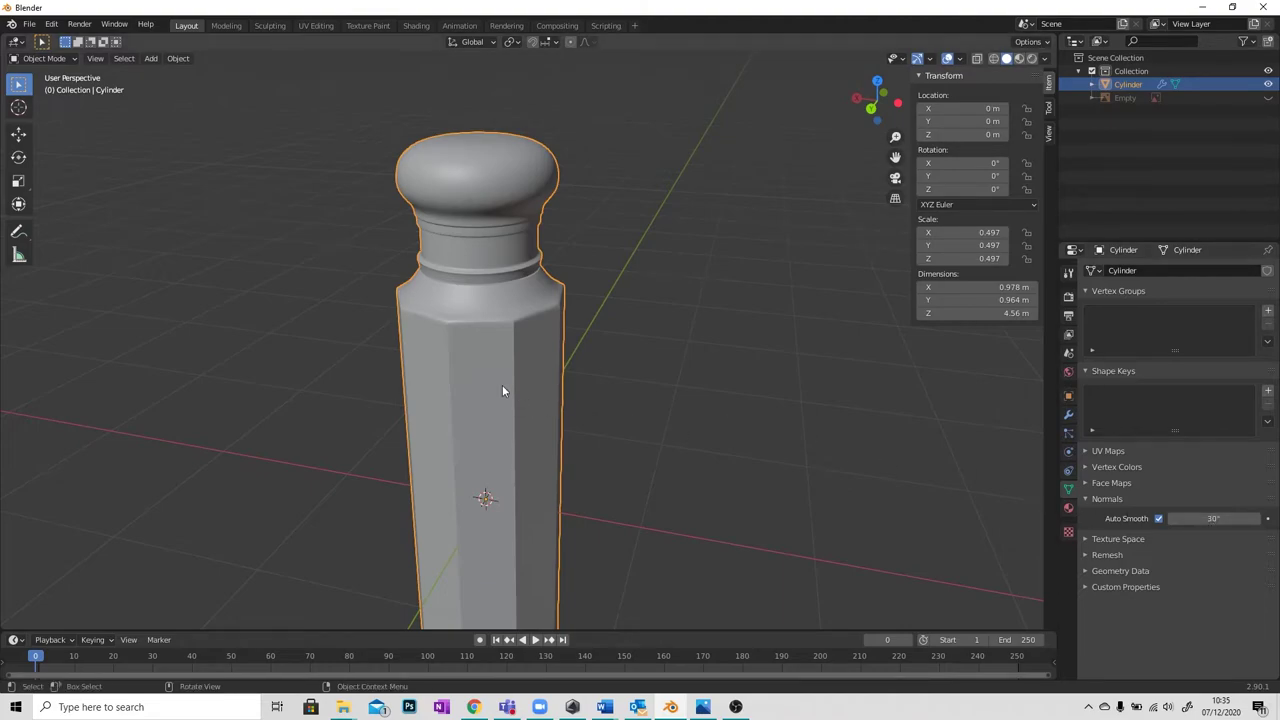
scroll(510, 360, "up", 2)
scroll(580, 395, "down", 1)
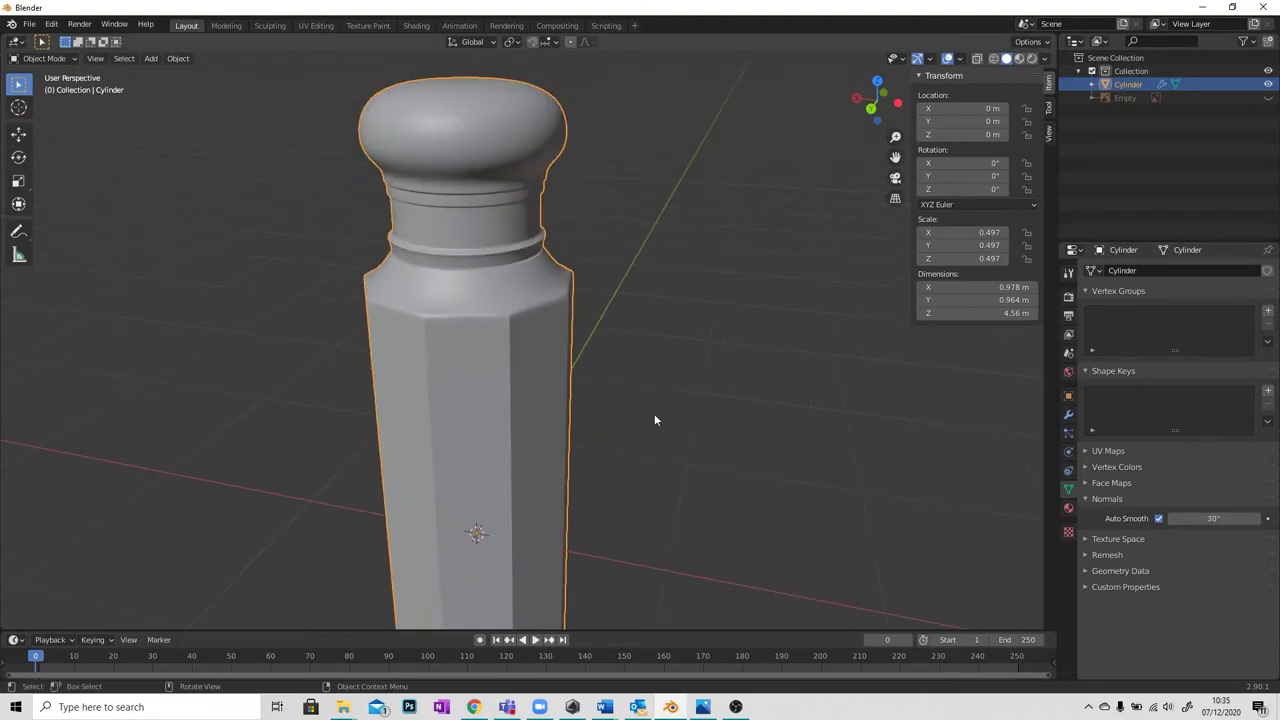
Set the Auto Smooth angle to 27.5° and view the column from the front.
left_click_drag(1213, 518, 1188, 518)
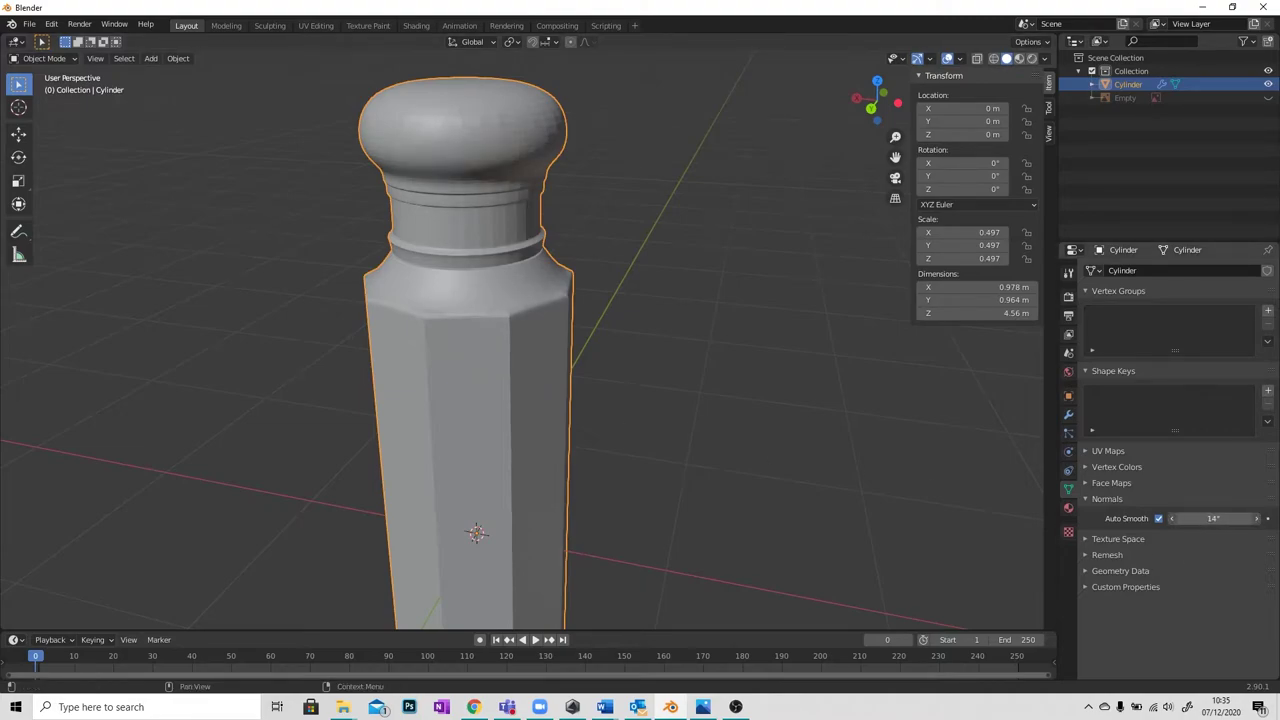
left_click_drag(1213, 518, 1236, 518)
left_click_drag(1213, 518, 1213, 518)
middle_click_drag(693, 370, 589, 249)
scroll(528, 267, "down", 3)
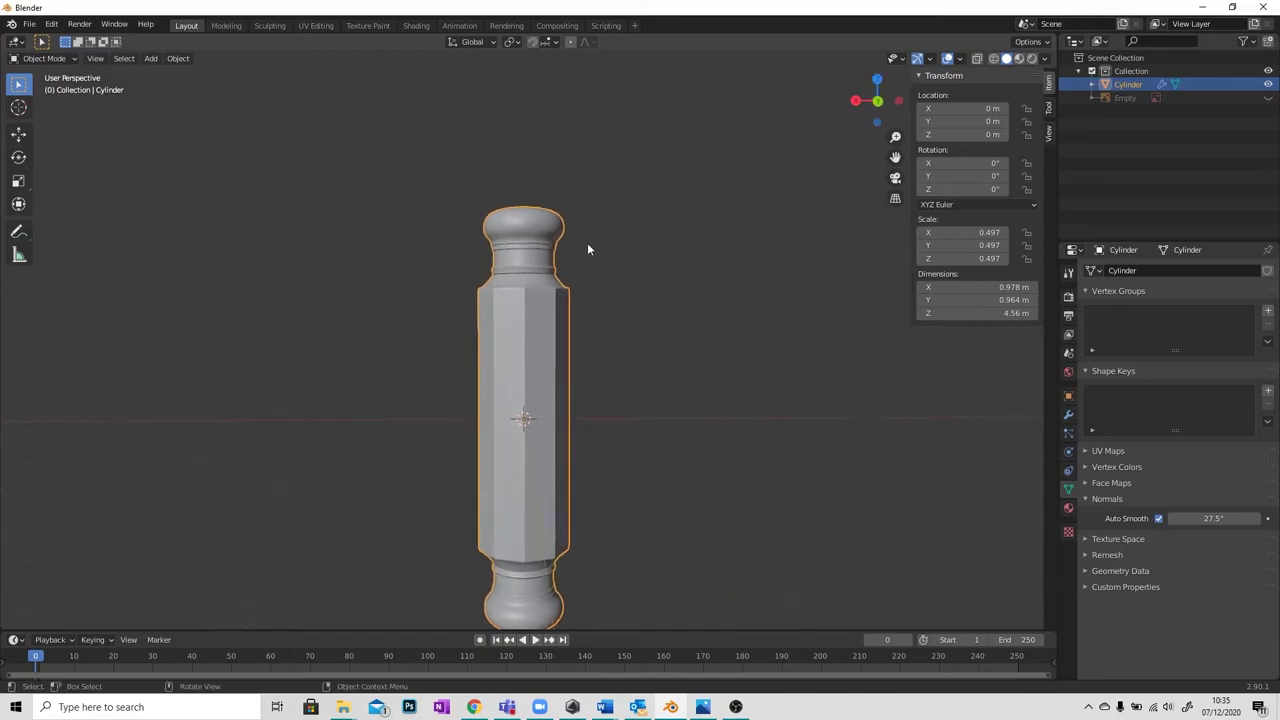
Unhide the reference empty, switch to Right Orthographic view and turn on X-ray.
left_click(1268, 97)
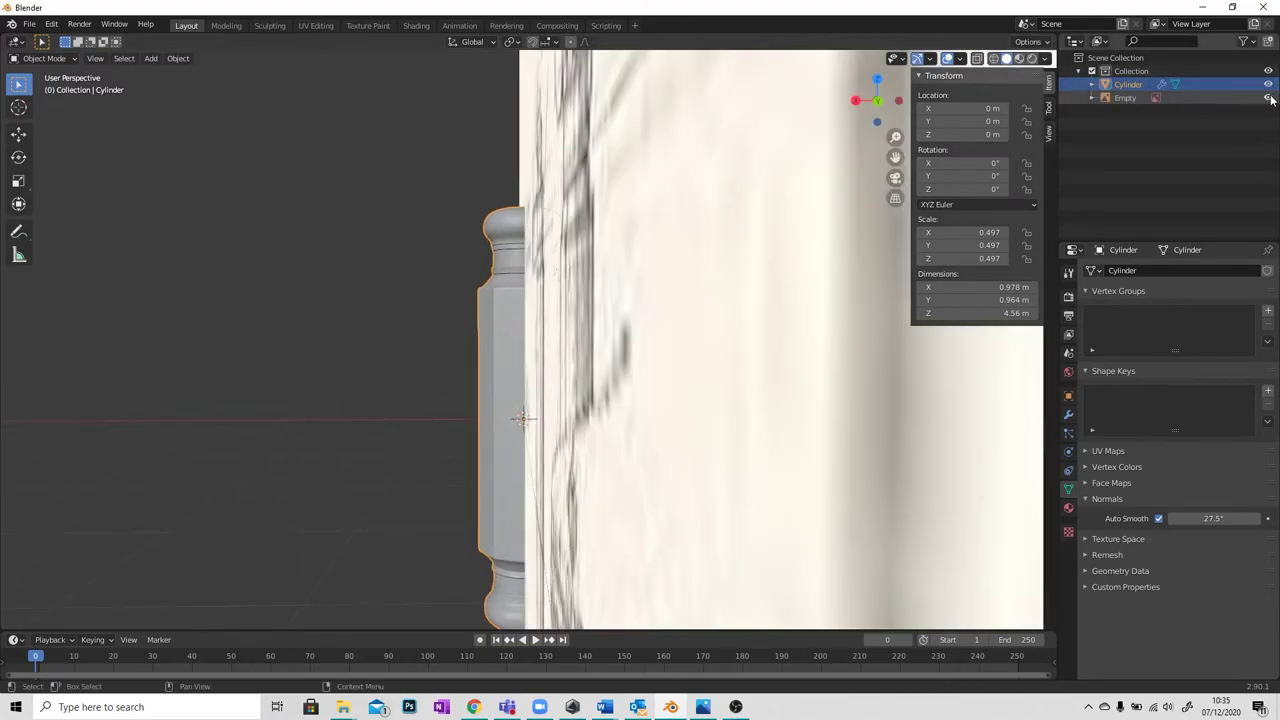
left_click(877, 100)
left_click(855, 100)
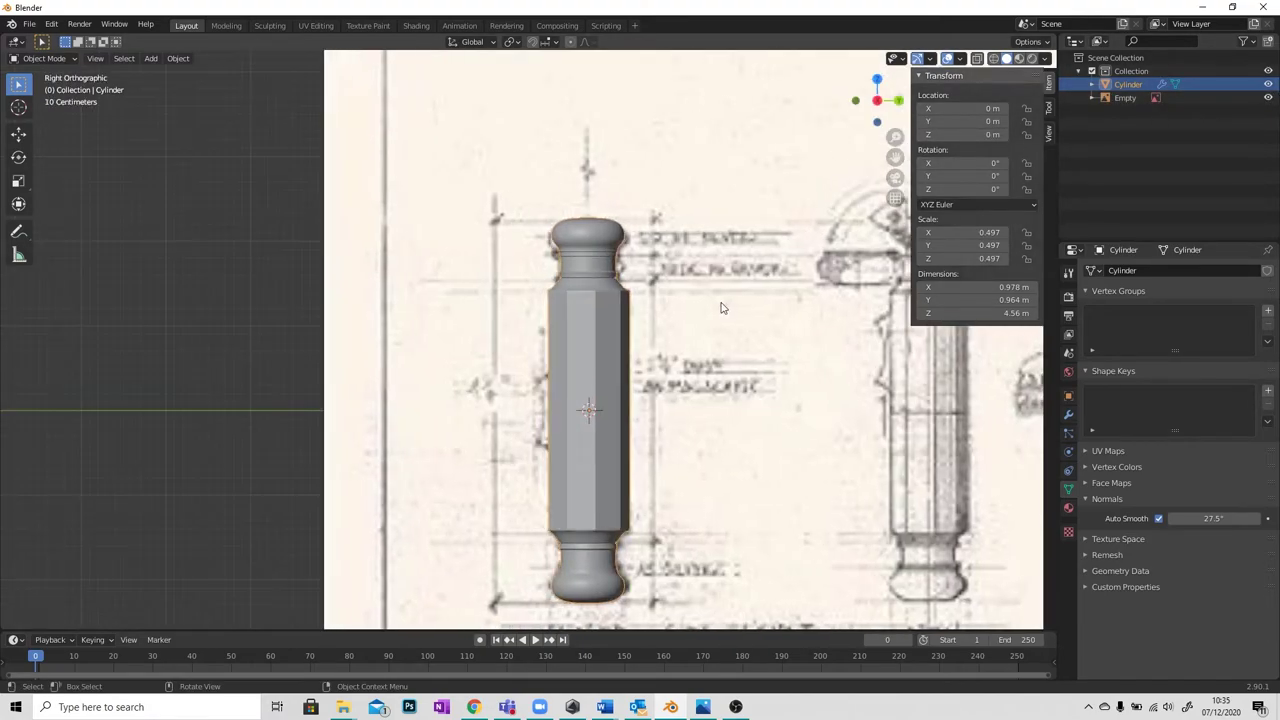
left_click(977, 58)
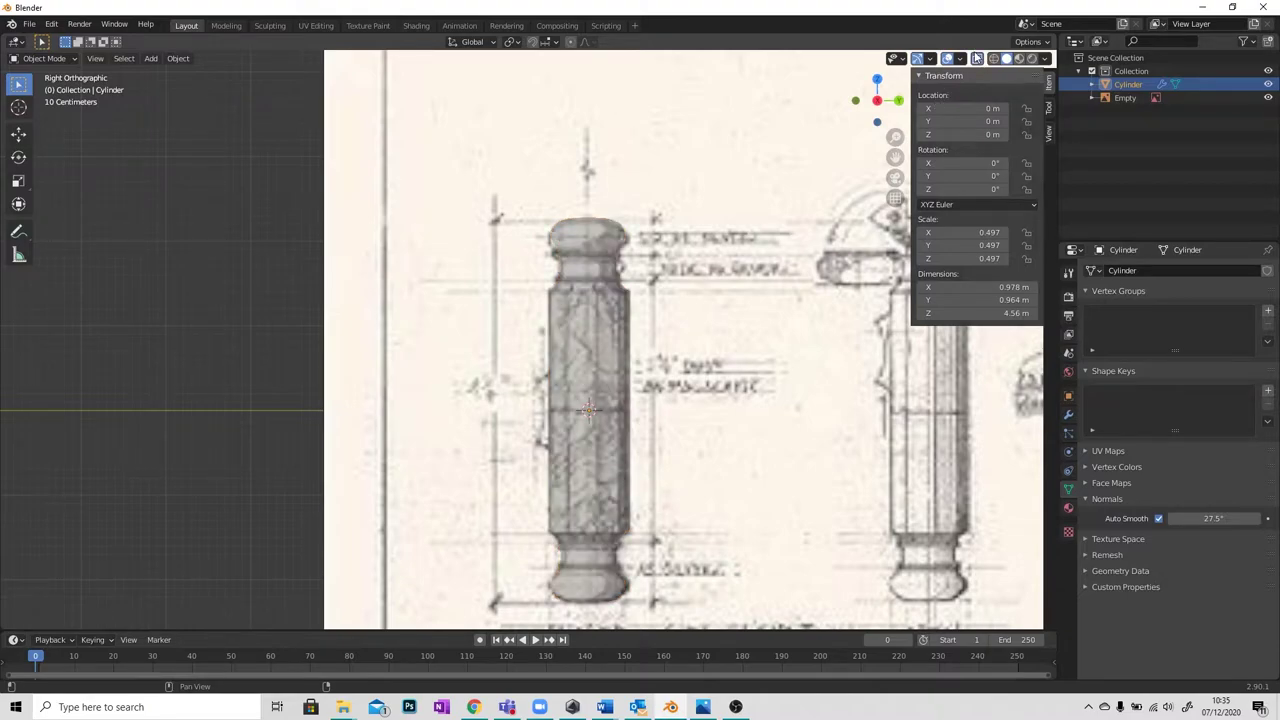
scroll(658, 181, "up", 6)
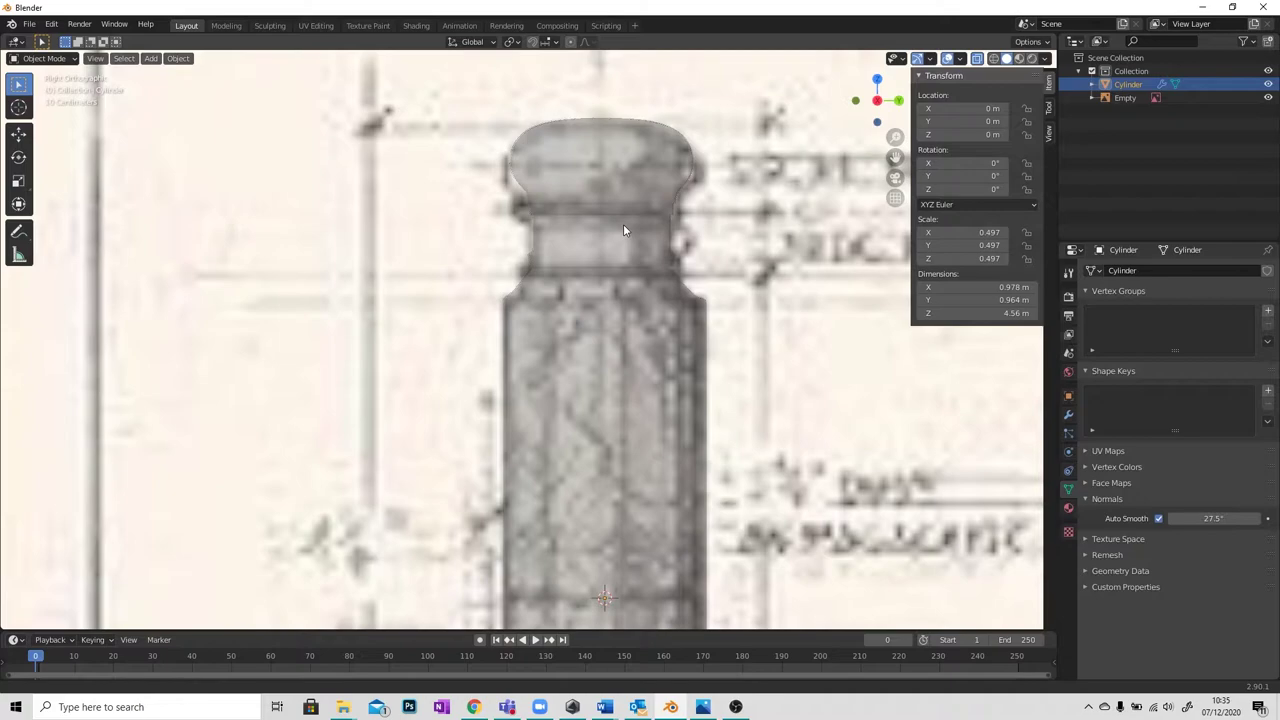
scroll(677, 406, "down", 10, "shift")
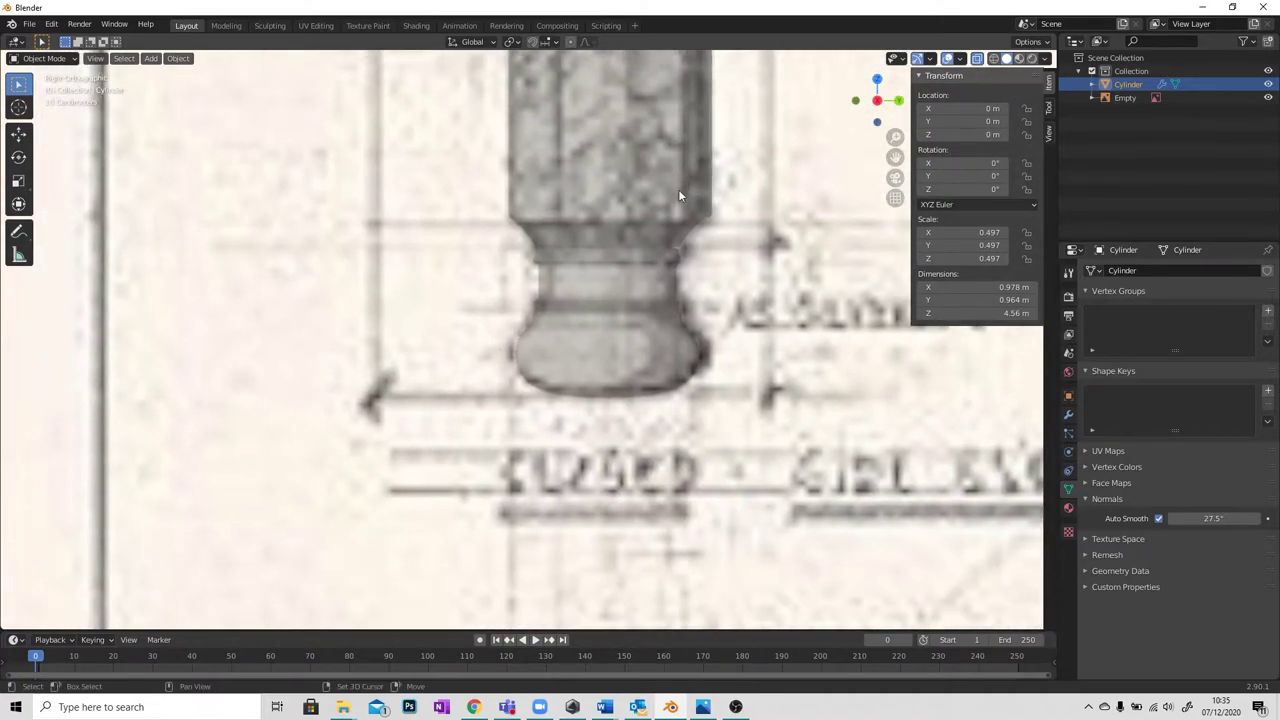
scroll(637, 380, "up", 2)
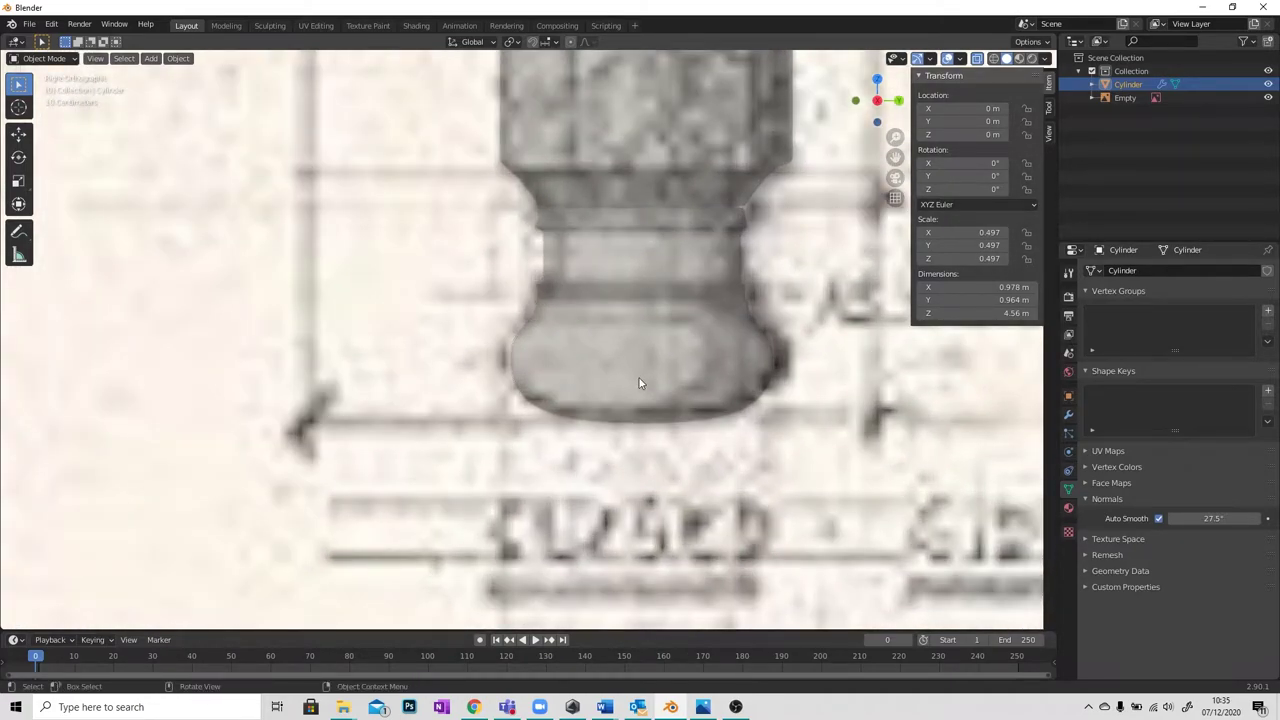
In Edit Mode, scale two edge loops on the base knob by 1.1.
left_click(44, 58)
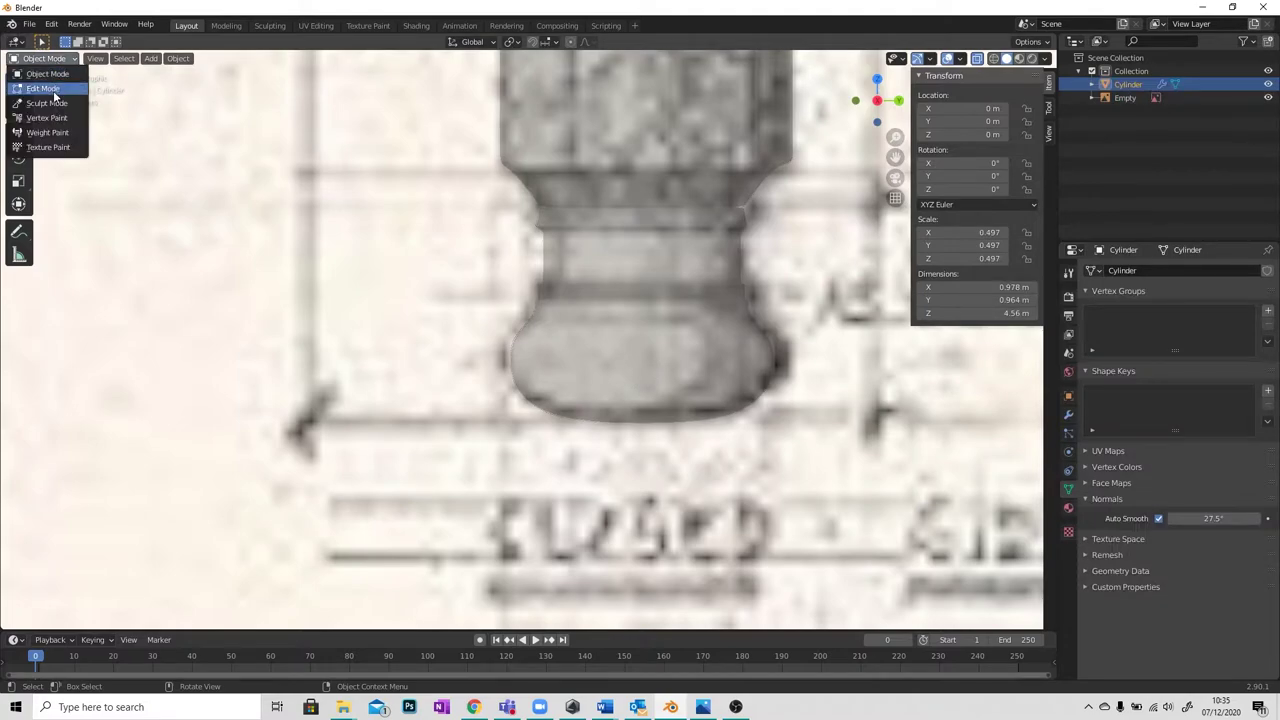
left_click(54, 92)
scroll(656, 400, "right", 2, "ctrl")
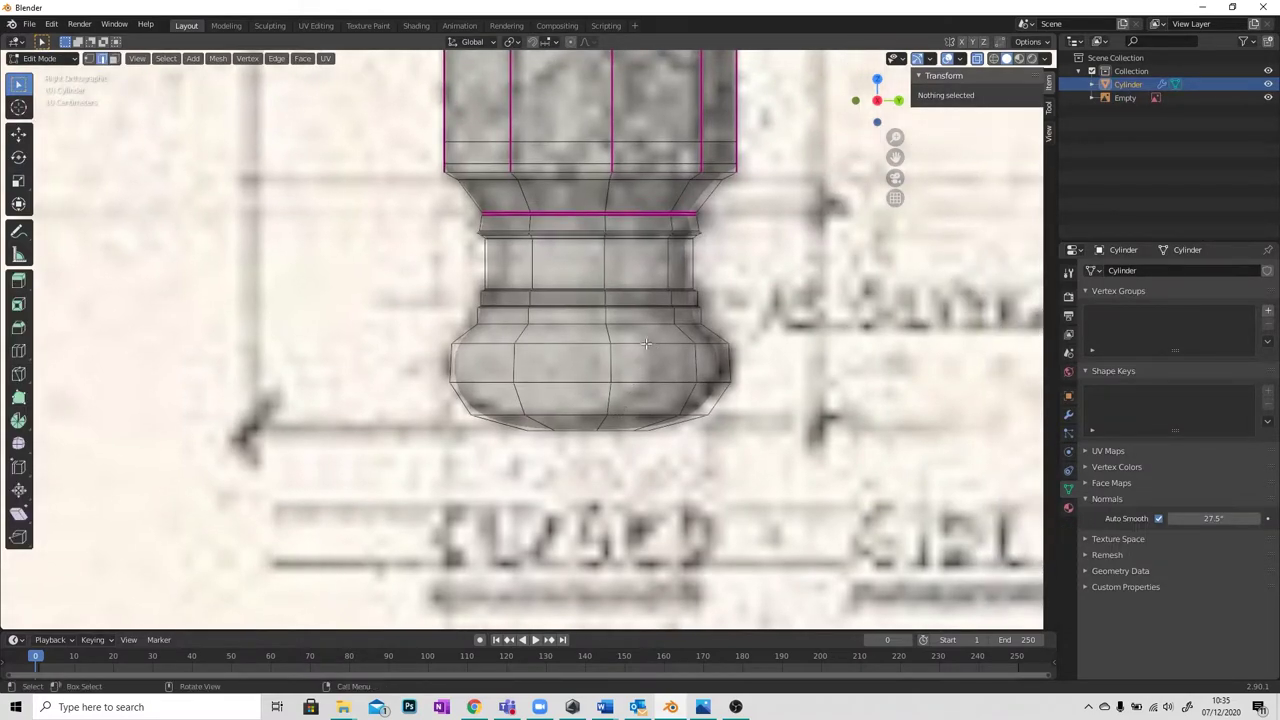
left_click(646, 343, "alt")
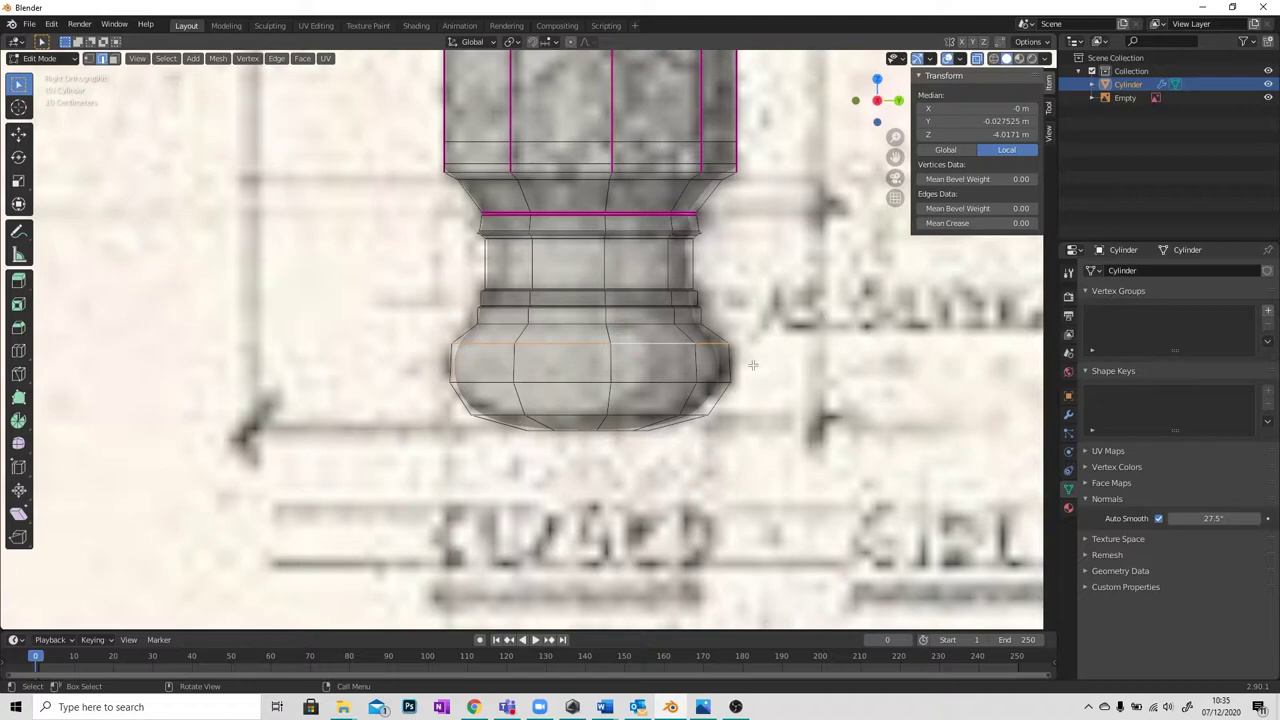
left_click(658, 380, "alt+shift")
key("s")
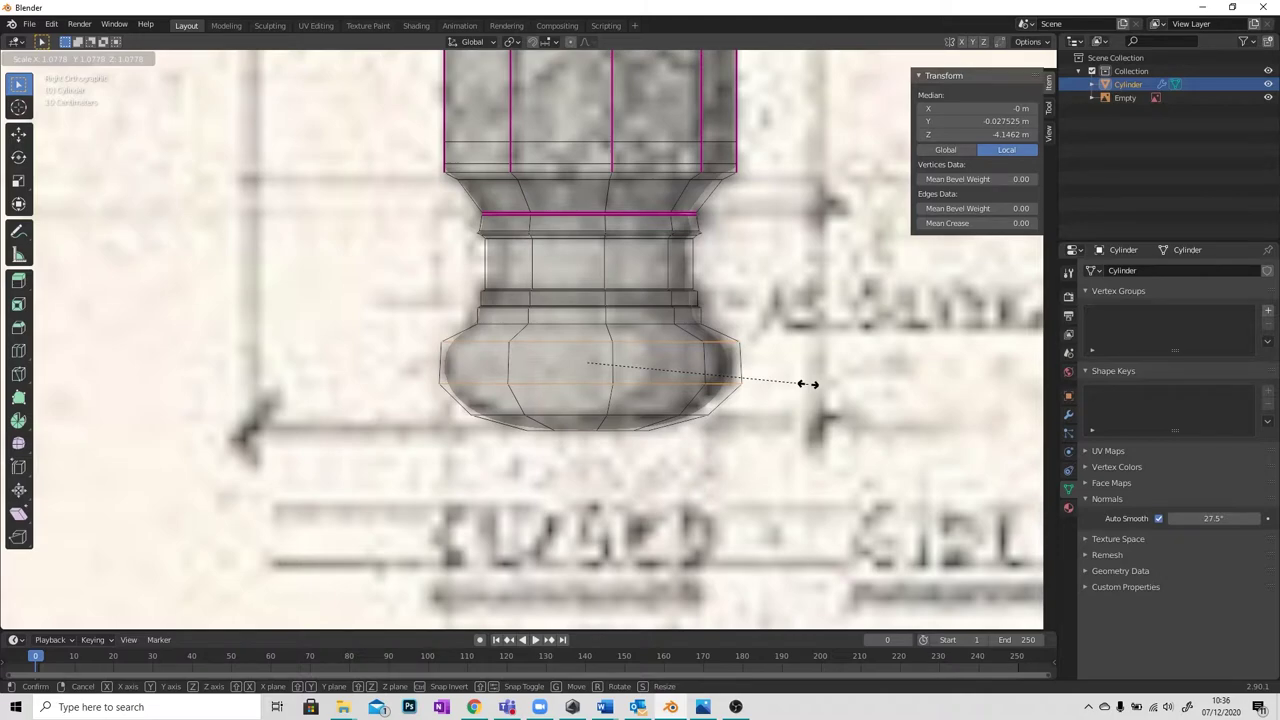
type("1.1")
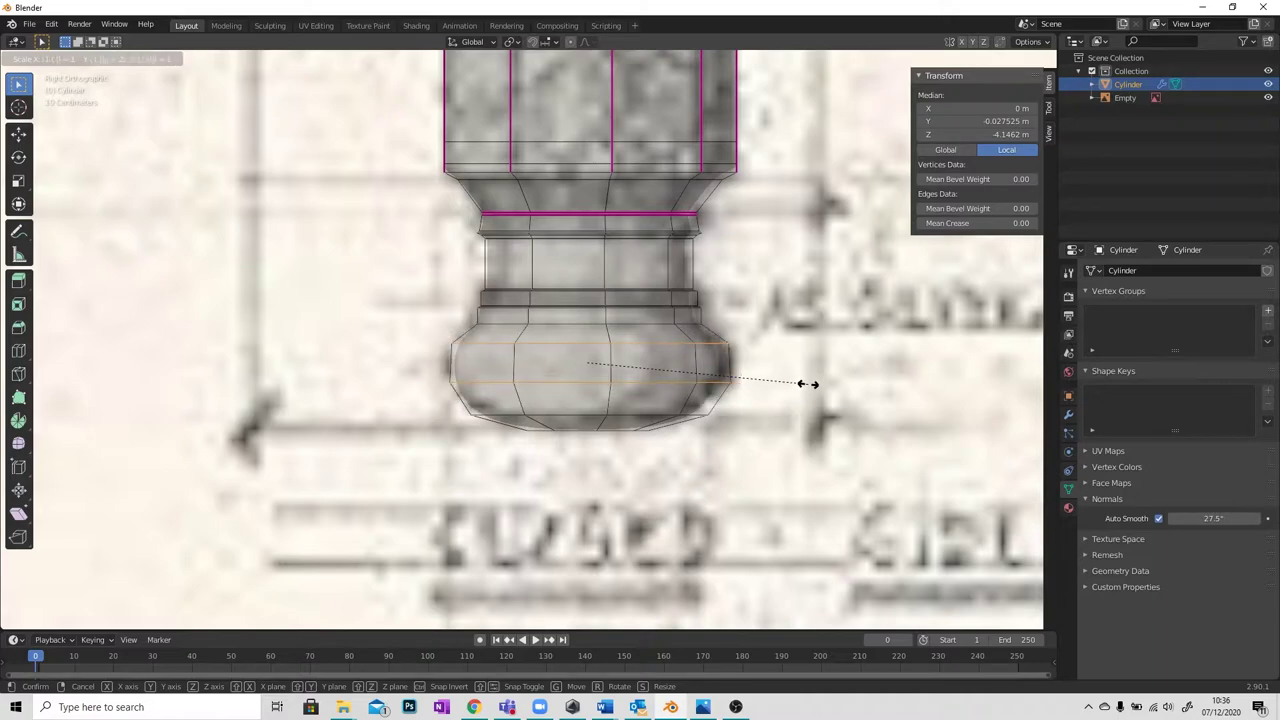
key("Return")
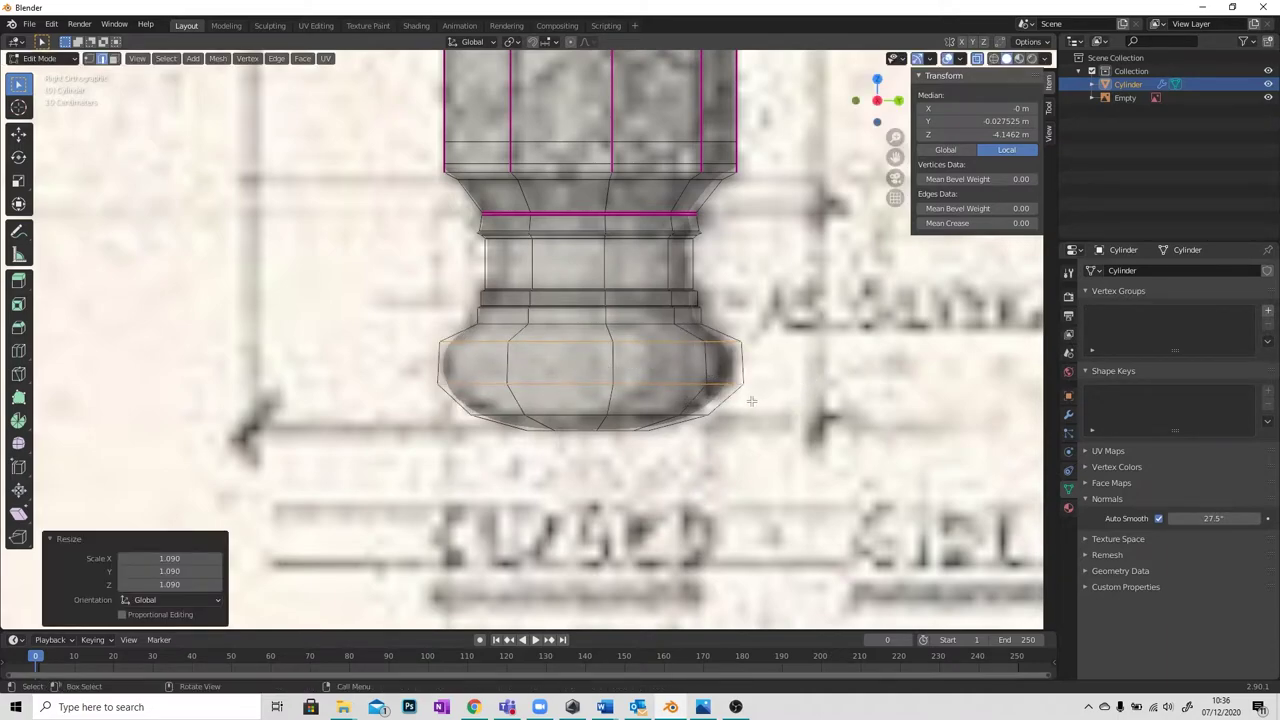
Select two edge loops on the top bulb and scale them by 1.1.
scroll(752, 402, "down", 1)
scroll(660, 430, "up", 2)
scroll(547, 258, "up", 5, "shift")
scroll(547, 258, "up", 4)
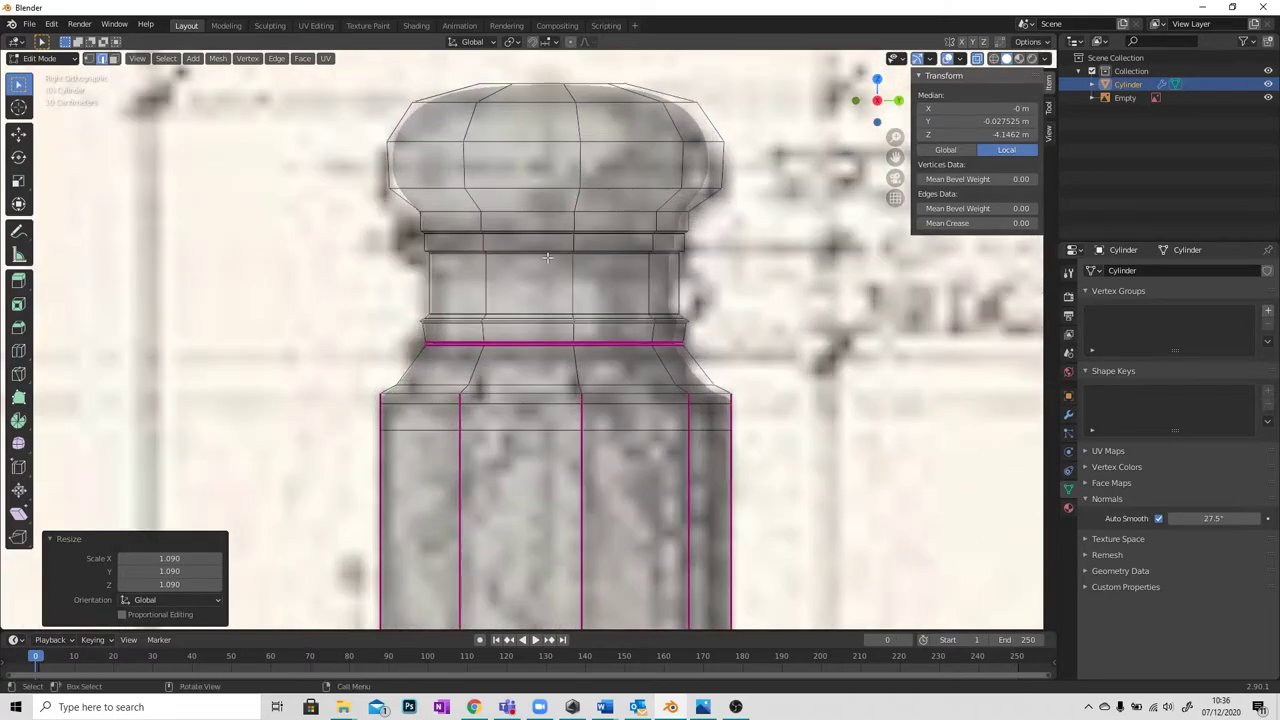
left_click(430, 143)
left_click(430, 143, "alt")
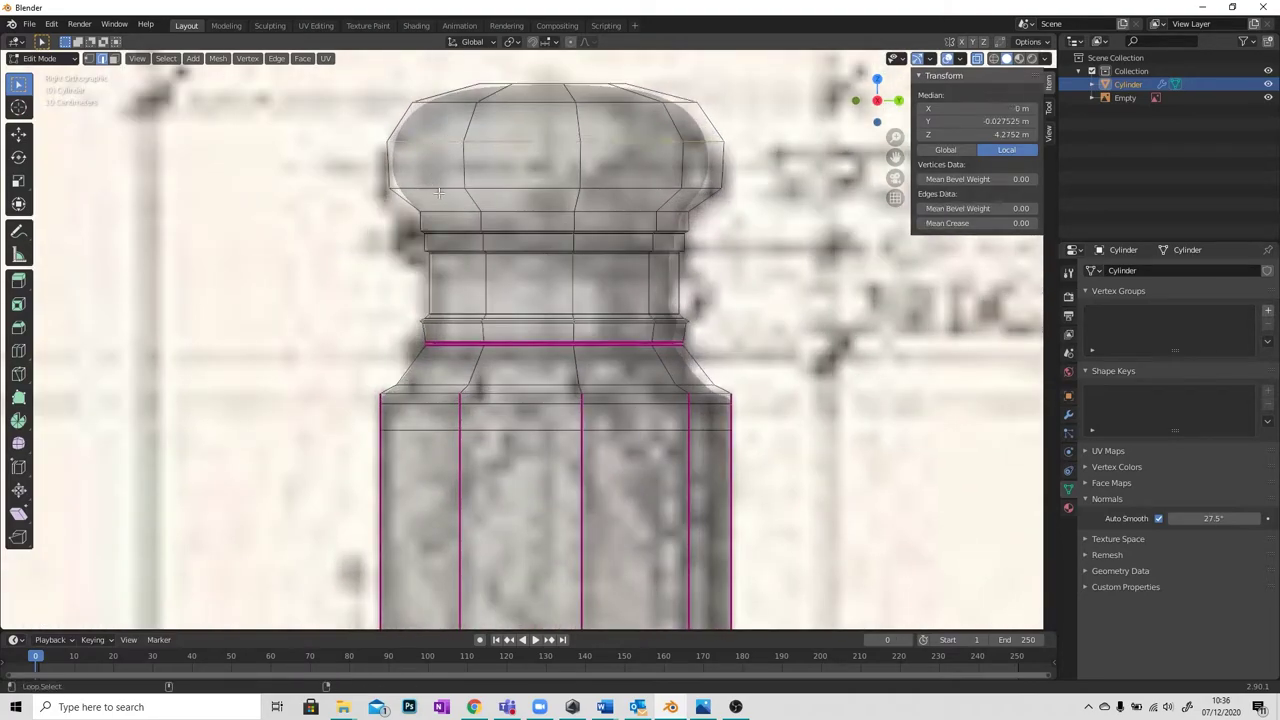
left_click(438, 188, "alt+shift")
type("s")
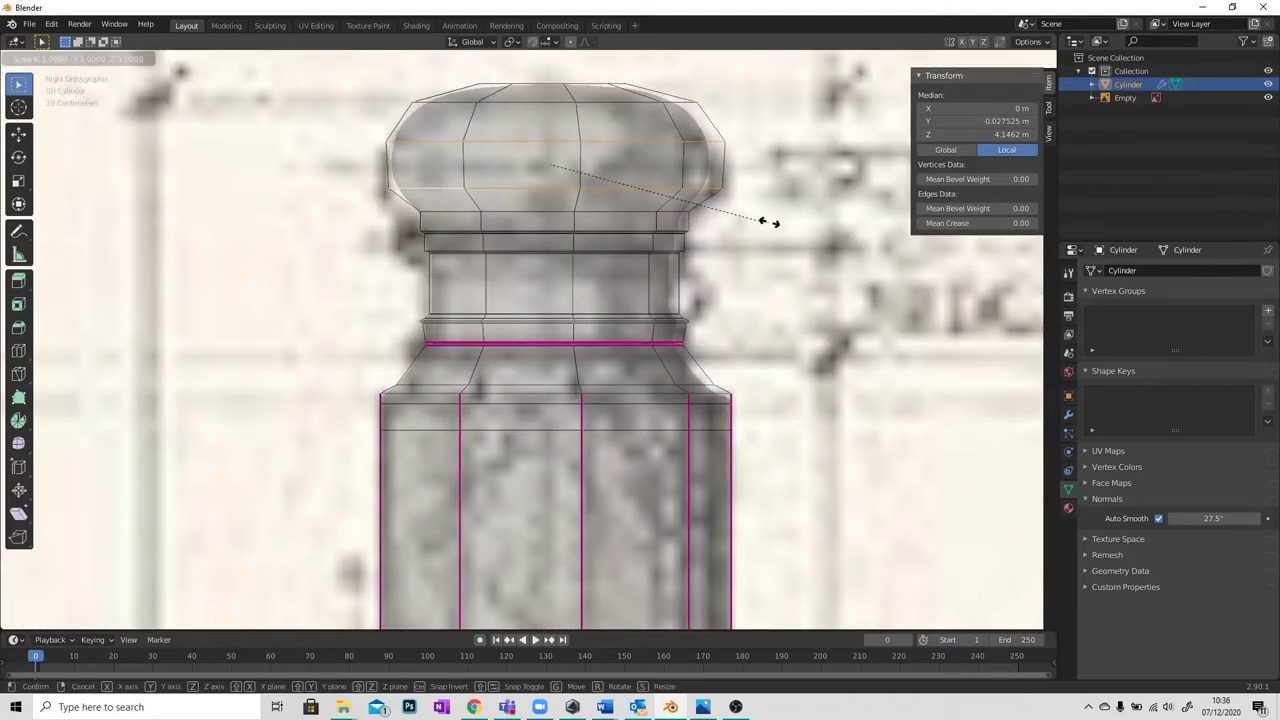
type("1.1")
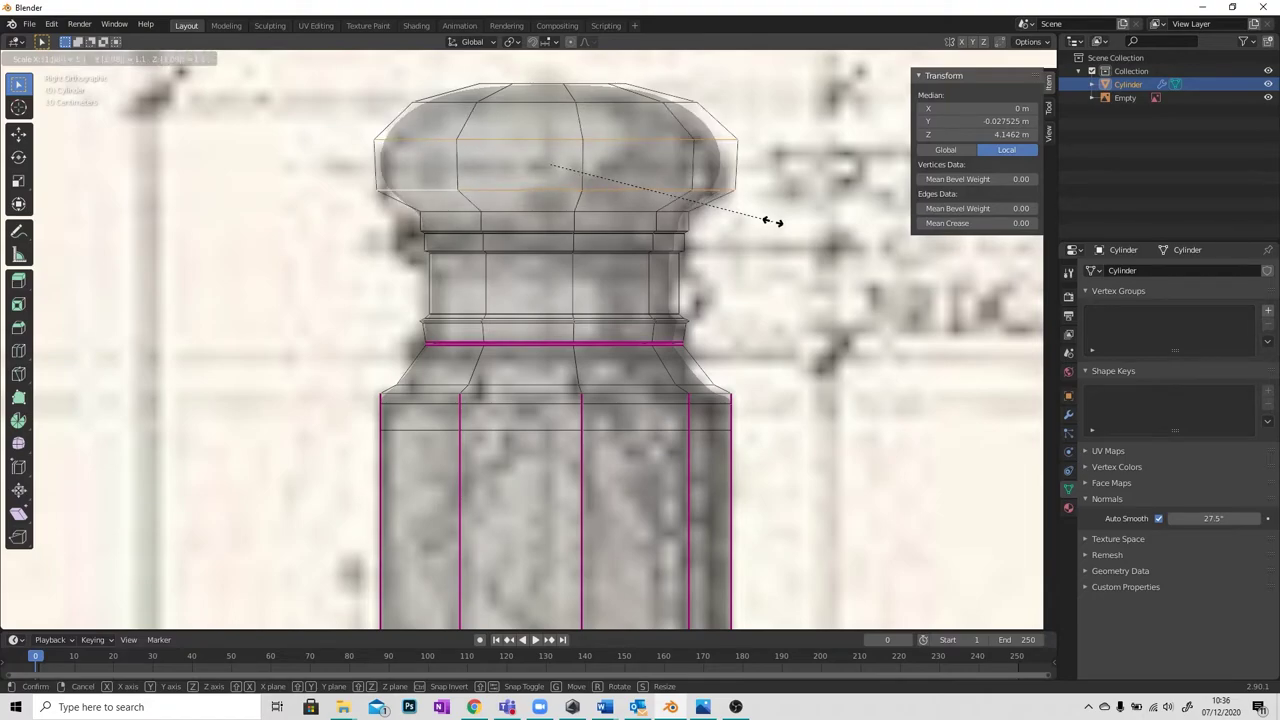
key("Return")
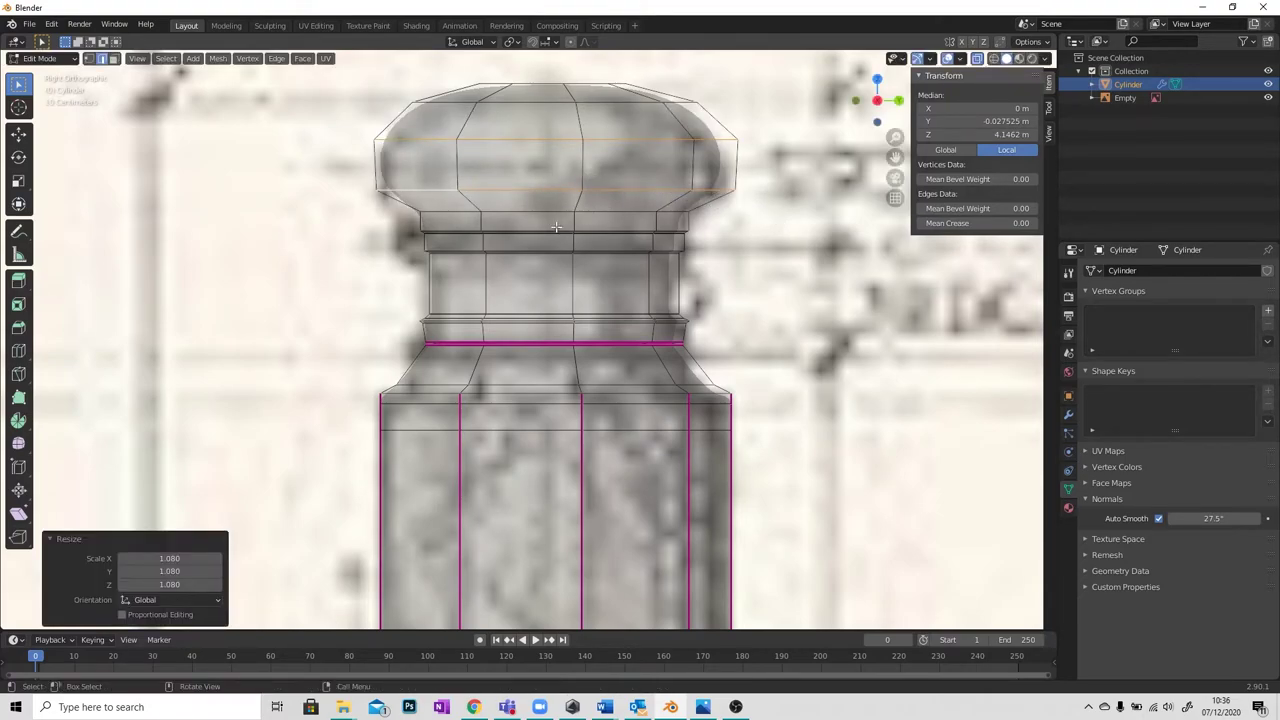
Widen the edge loop at the top of the base bulb slightly.
scroll(556, 228, "down", 4)
scroll(556, 228, "down", 4)
scroll(570, 280, "down", 5, "shift")
scroll(584, 321, "up", 5)
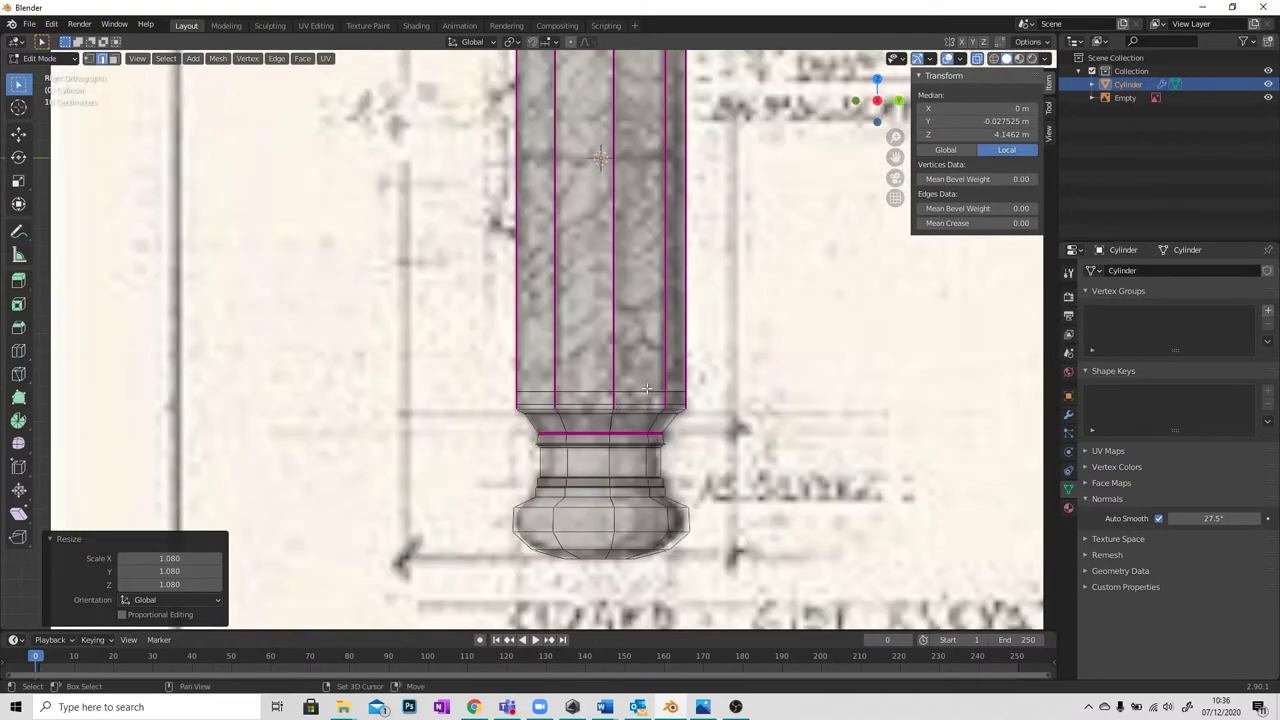
scroll(593, 298, "down", 2)
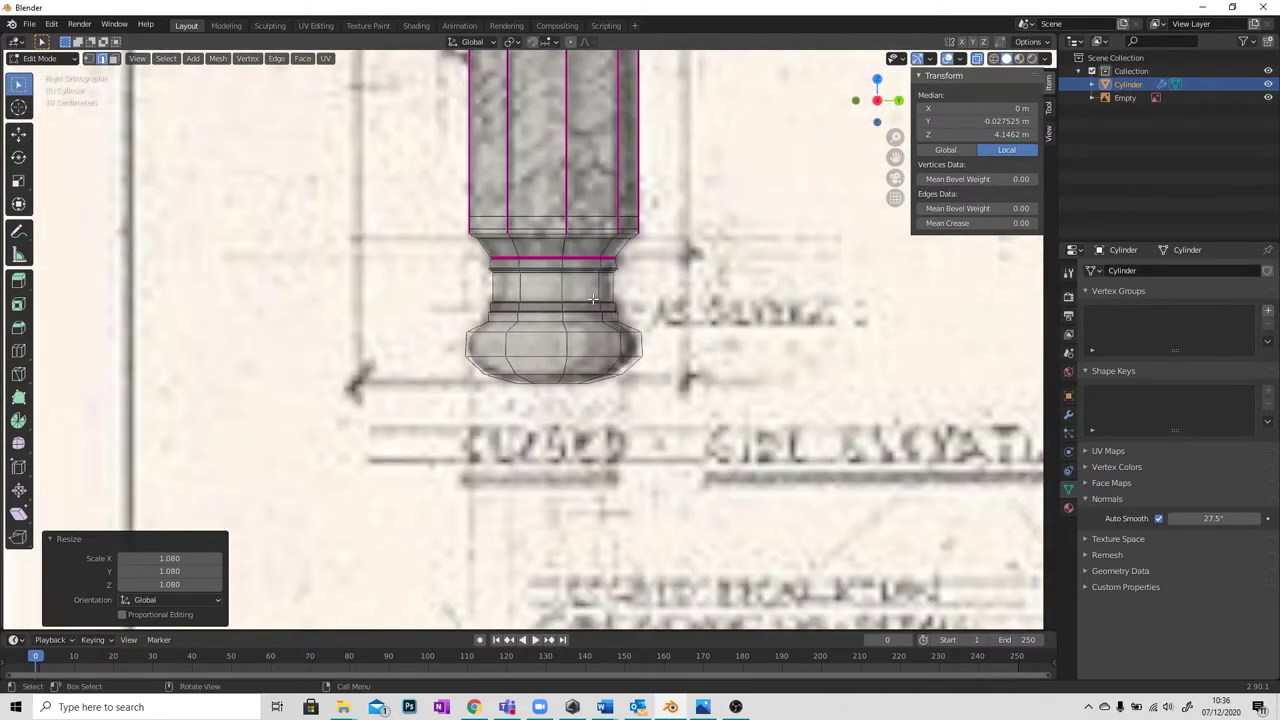
scroll(593, 298, "up", 2)
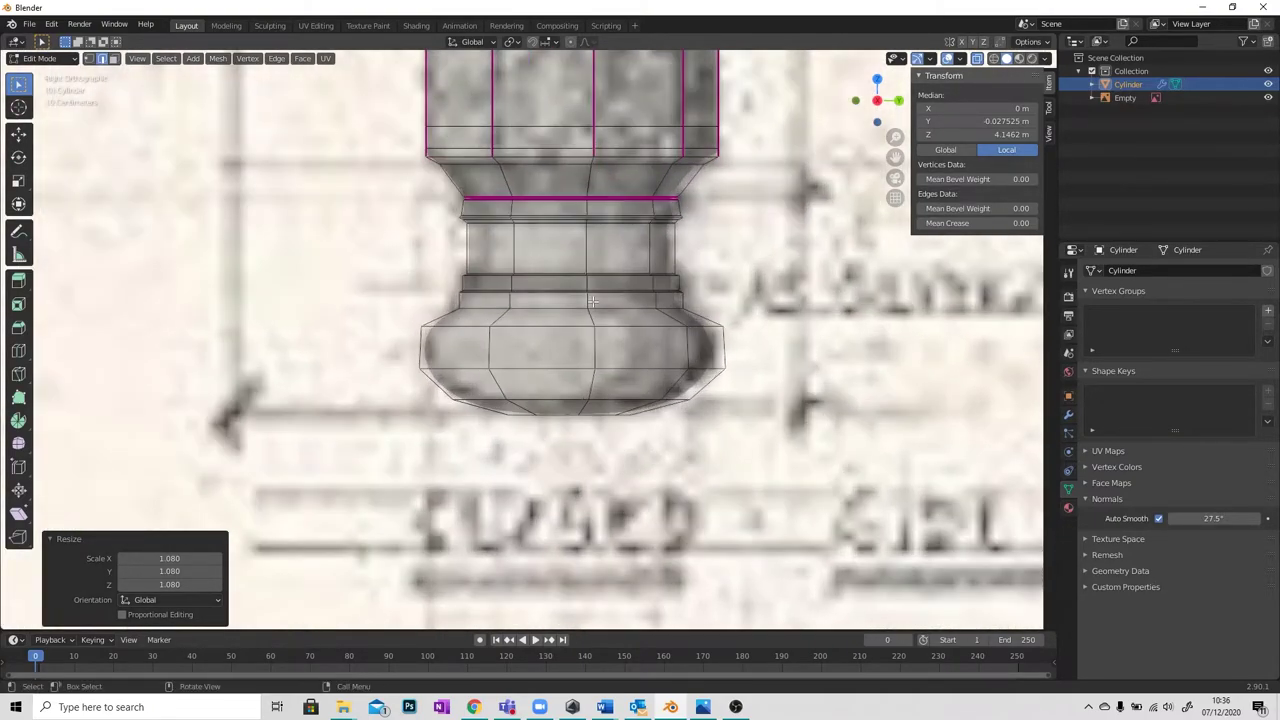
left_click(484, 310, "alt")
key("s")
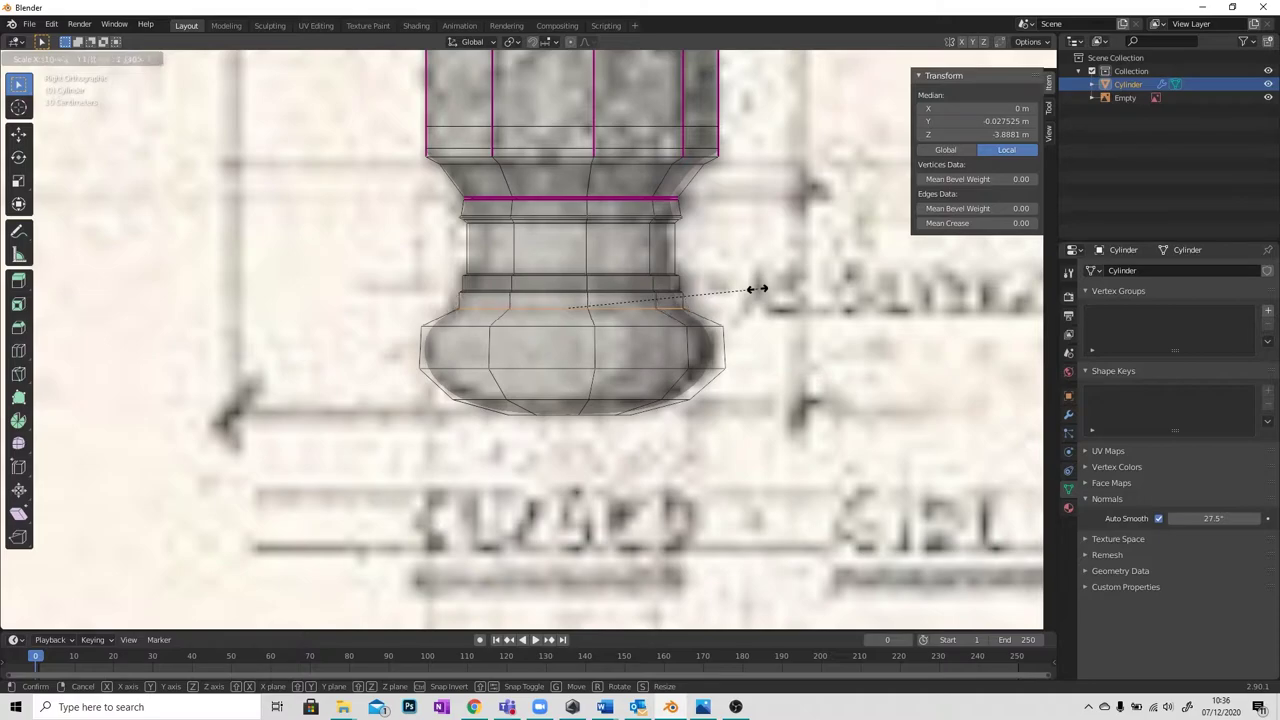
left_click(757, 289)
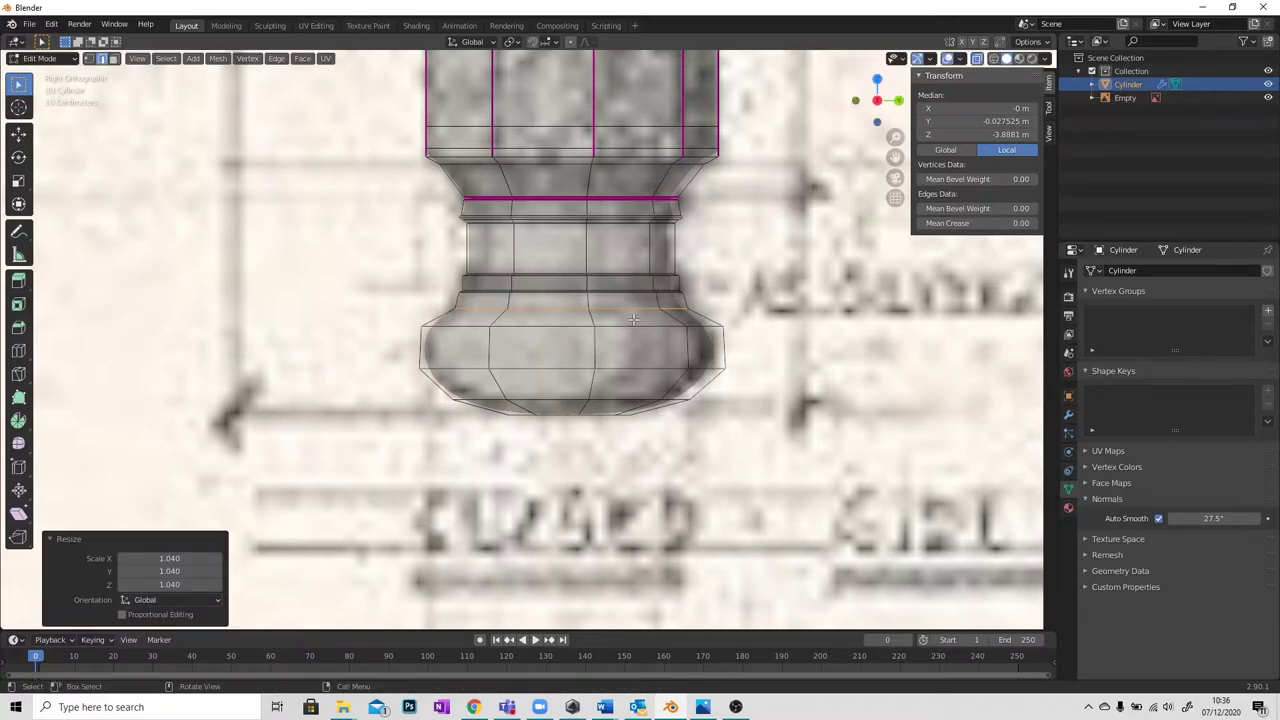
Scale the top cap's edge loop by 1.04, then return to Object Mode.
scroll(633, 319, "down", 4)
scroll(560, 260, "up", 5, "shift")
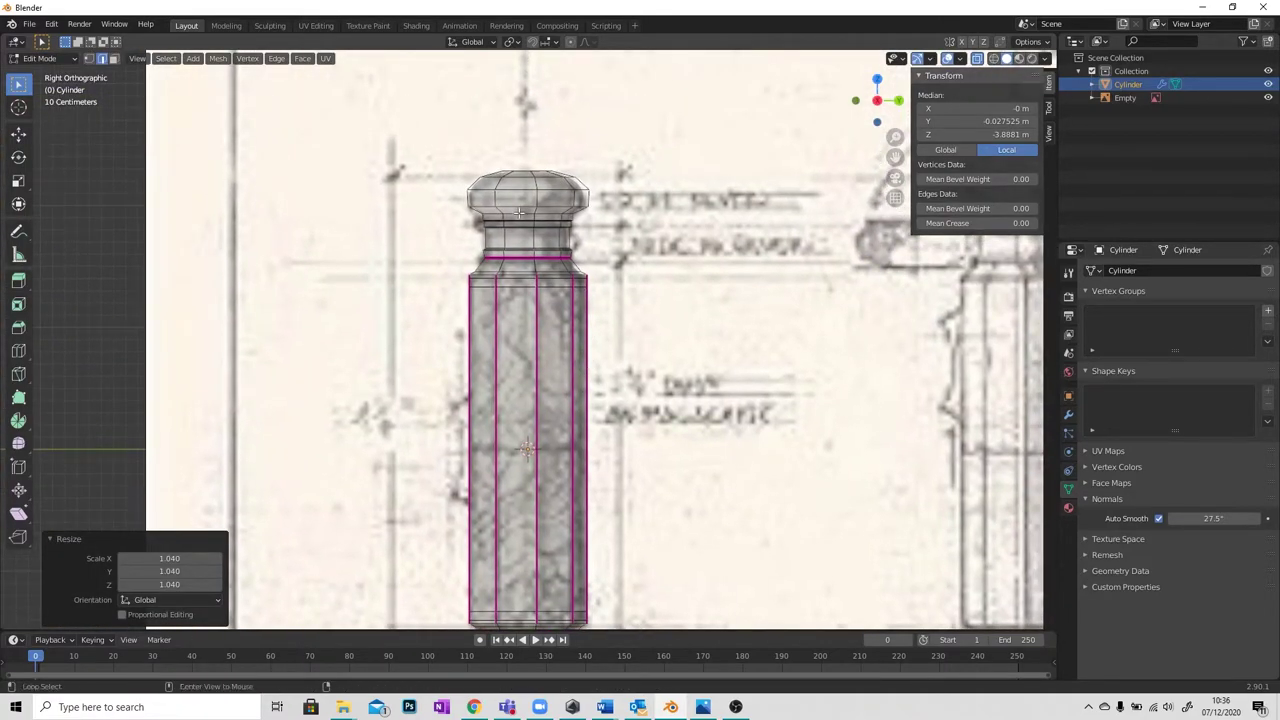
left_click(519, 211, "alt")
key("s")
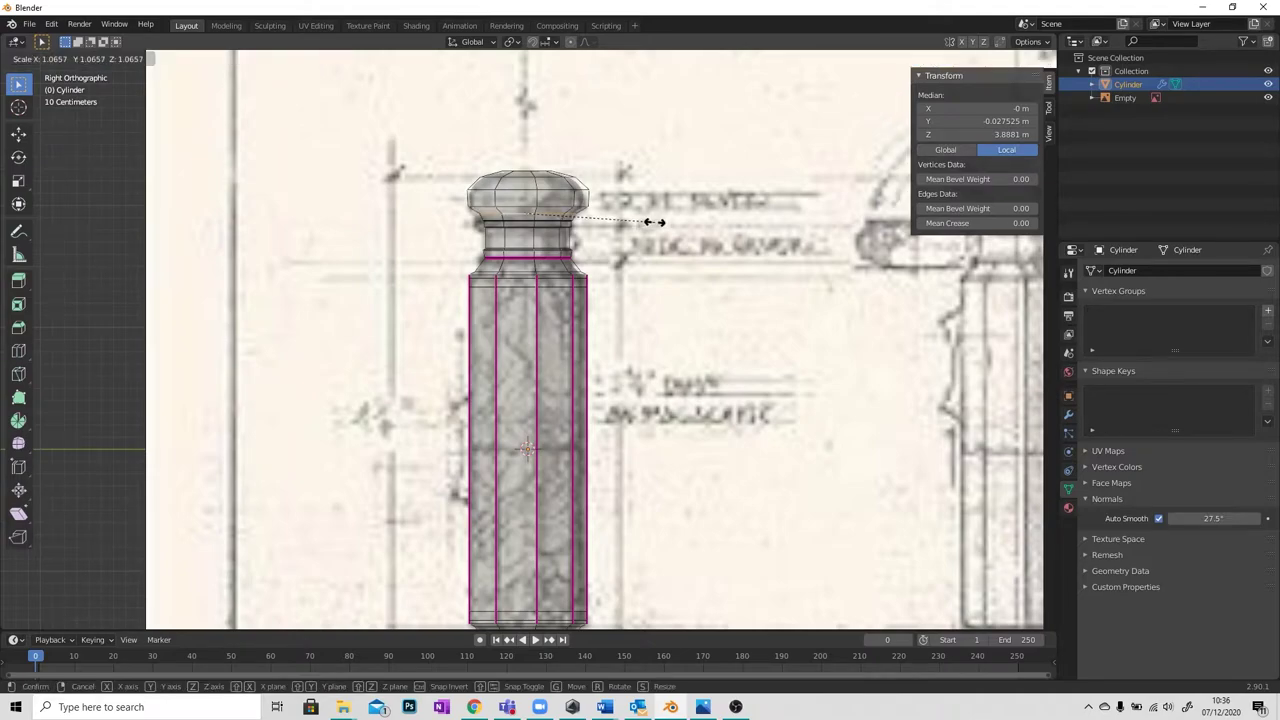
type("yy1.04")
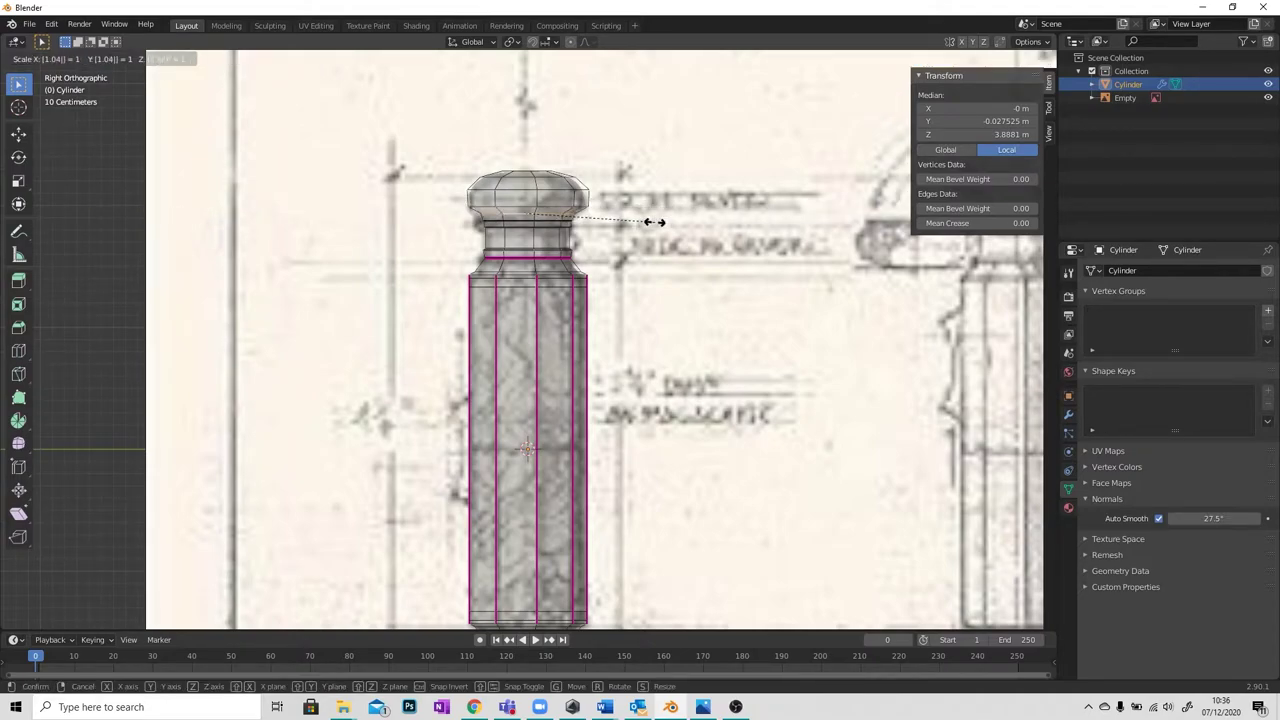
key("Return")
left_click(40, 58)
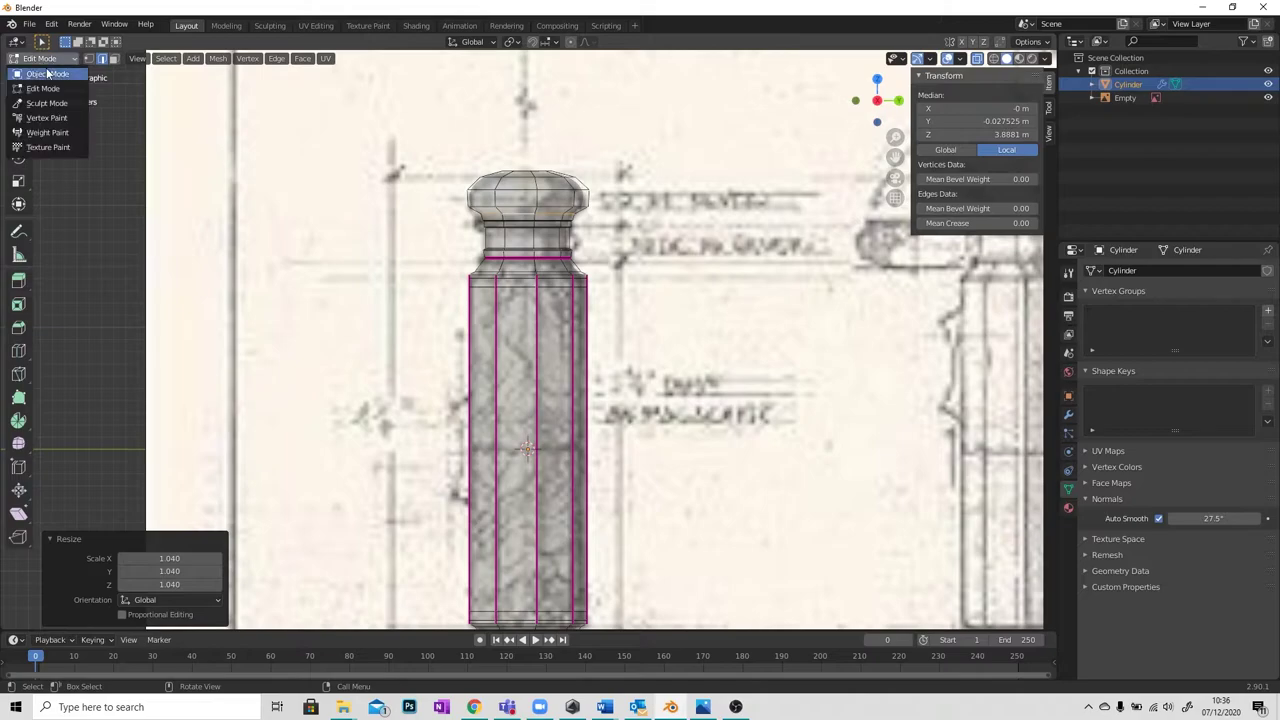
left_click(40, 72)
Turn off X-ray so the column shows solid, and orbit into perspective.
key("alt+z")
middle_click_drag(543, 129, 543, 206)
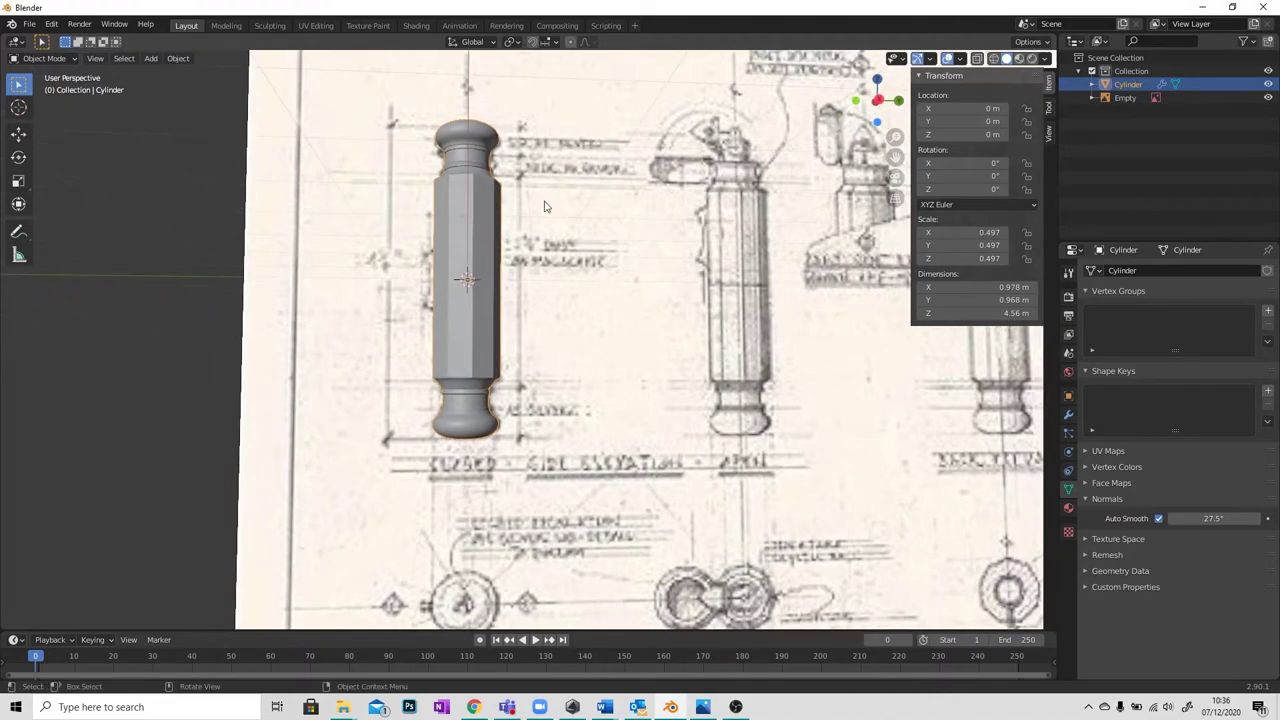
scroll(473, 313, "up", 4)
middle_click_drag(473, 313, 562, 216, "shift")
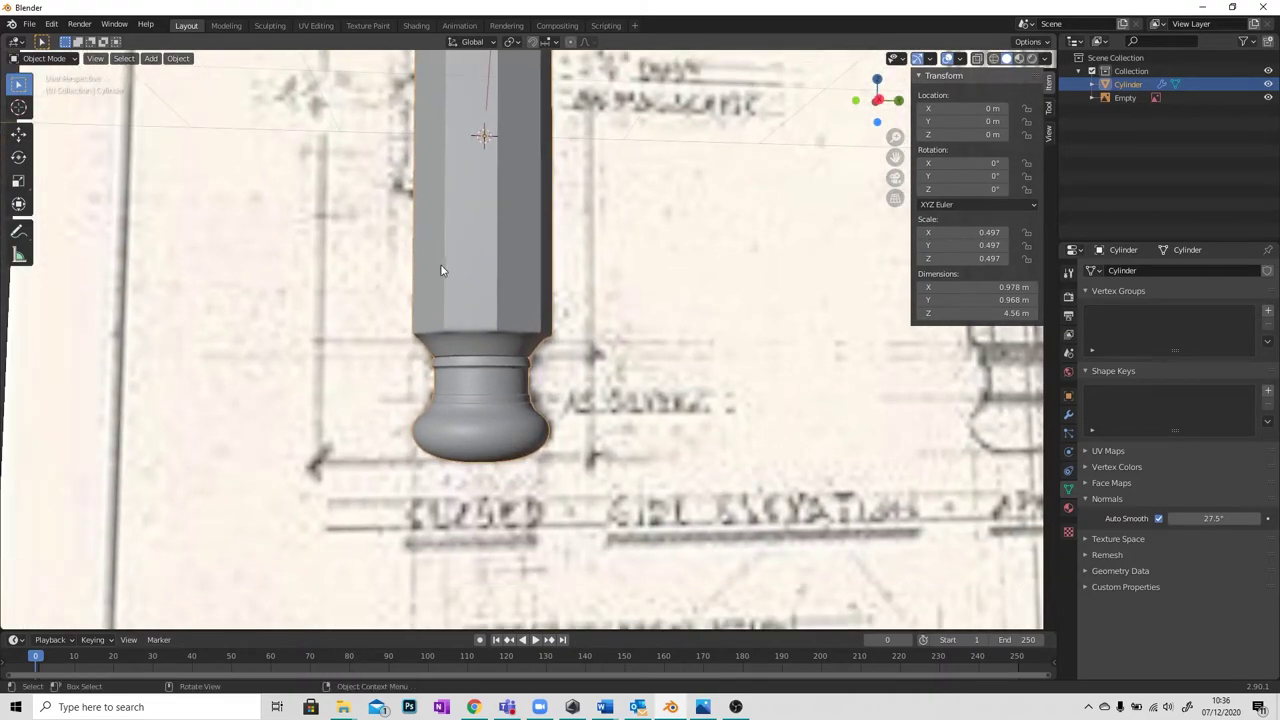
scroll(450, 315, "down", 7)
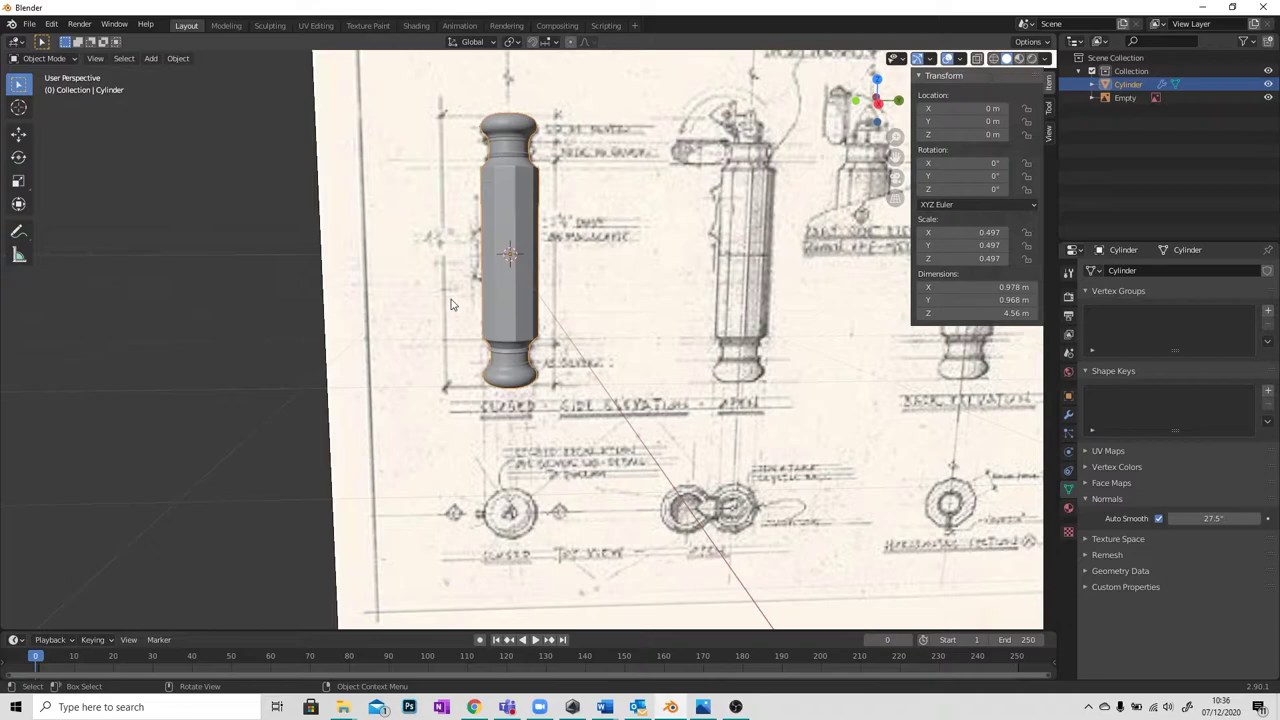
mouse_move(452, 298)
middle_mouse_down()
mouse_move(417, 312)
mouse_move(450, 306)
middle_mouse_up()
Settle on a frontal, level view and show the column's Subdivision modifier settings.
scroll(534, 347, "up", 5)
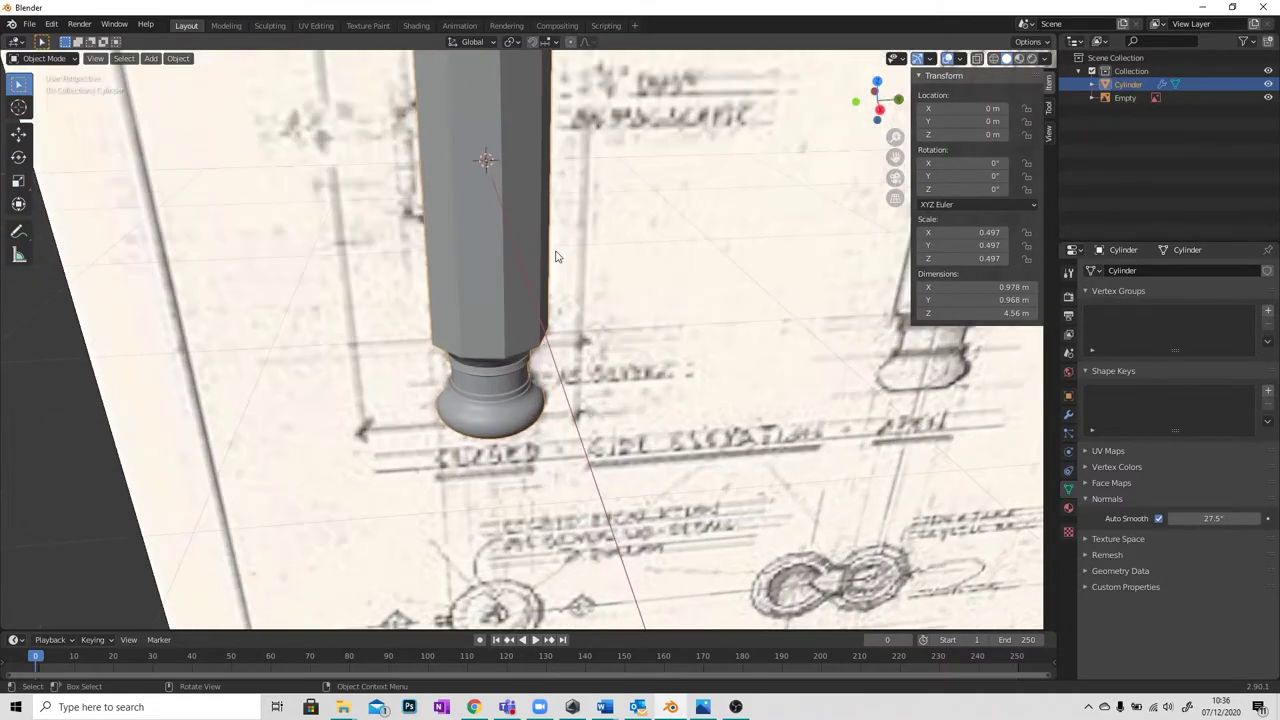
scroll(535, 348, "down", 4)
middle_click_drag(520, 288, 565, 274)
scroll(520, 215, "down", 2)
scroll(502, 310, "up", 2)
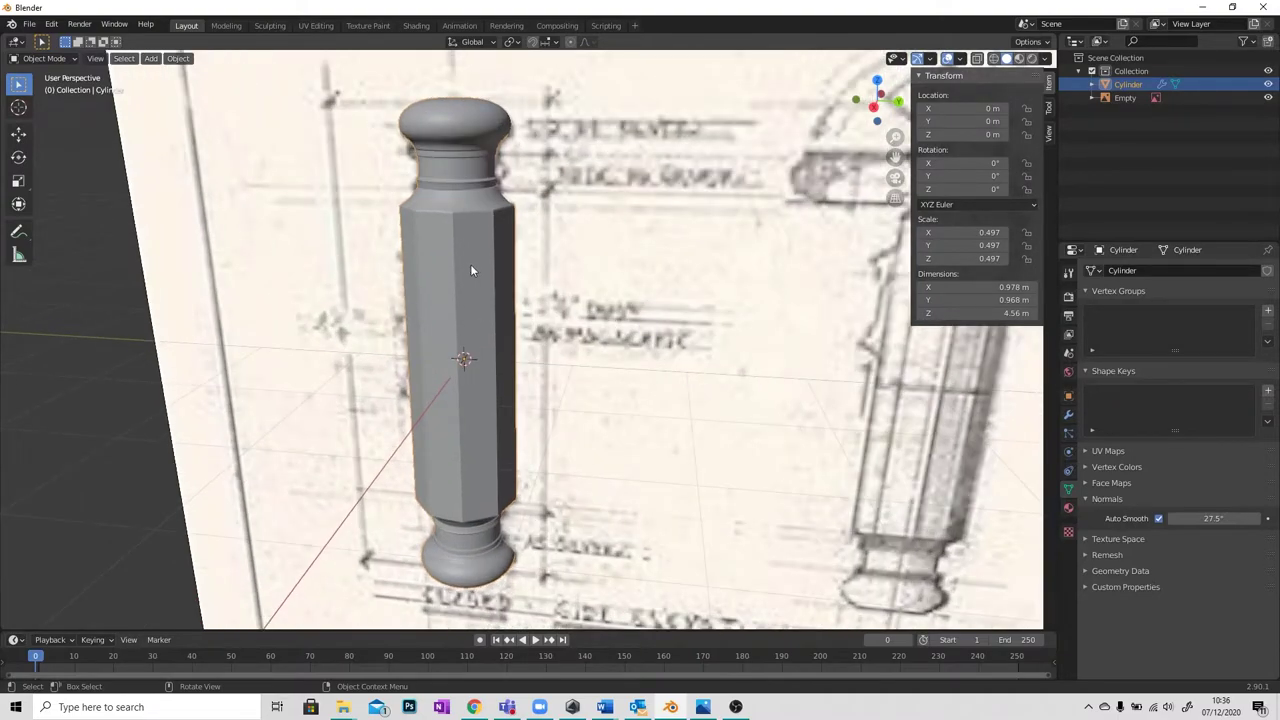
middle_click_drag(472, 268, 513, 285)
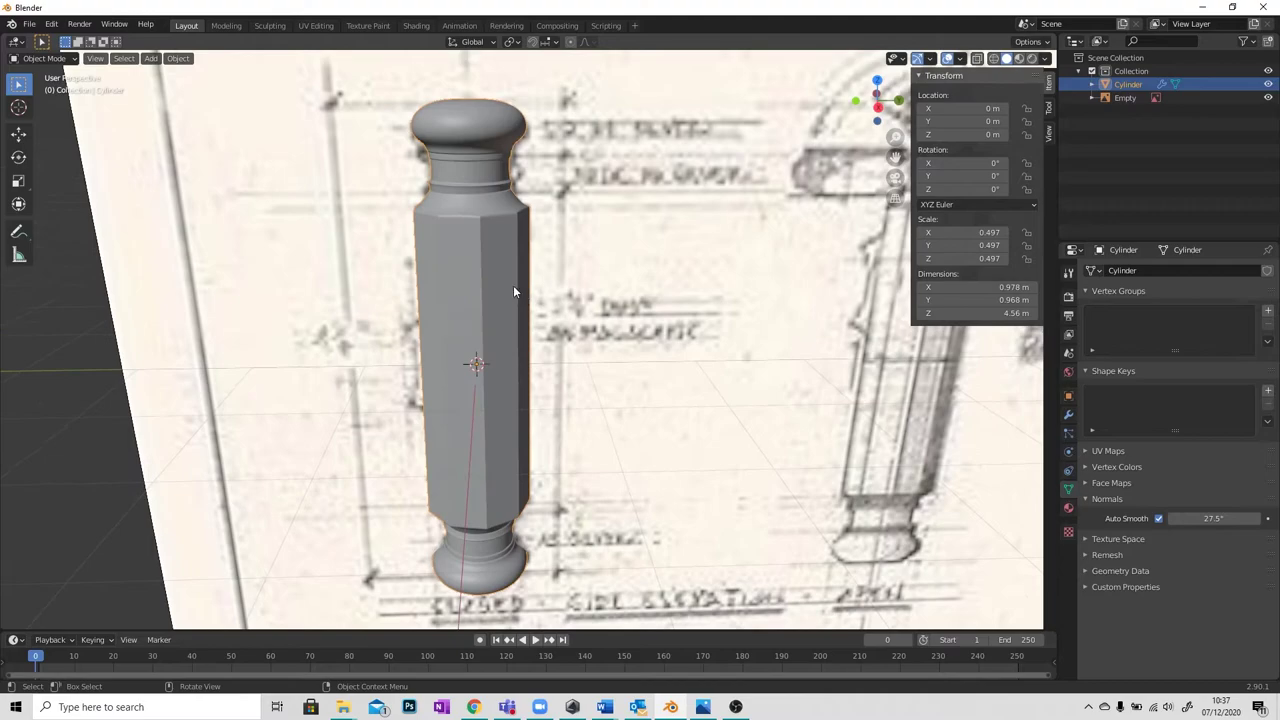
left_click(1068, 414)
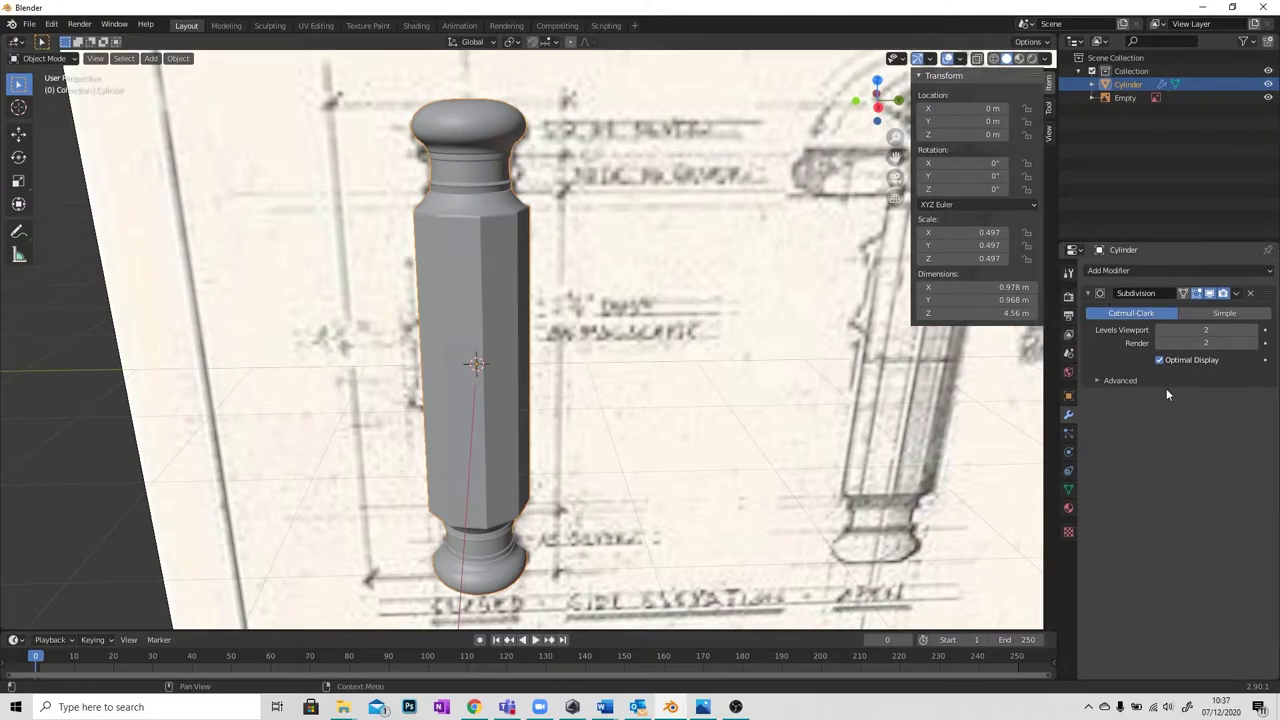
left_click(45, 58)
left_click(42, 88)
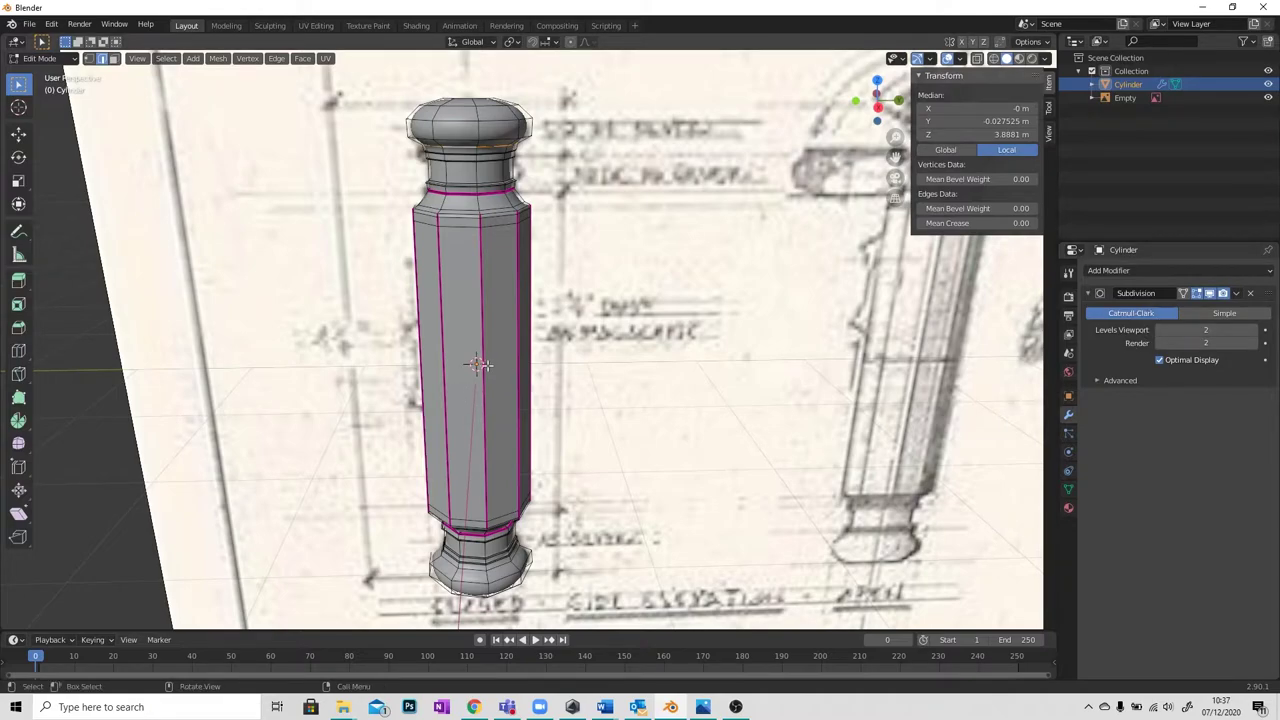
left_click(40, 58)
left_click(40, 62)
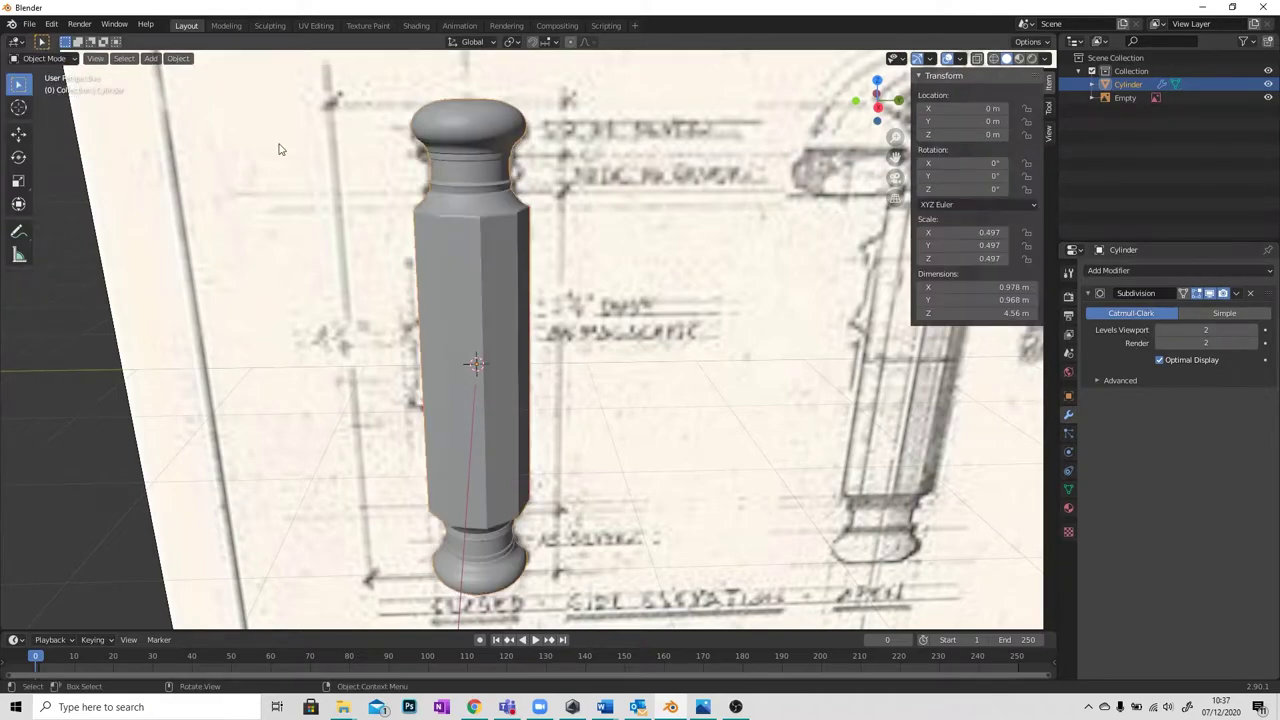
middle_click_drag(277, 146, 432, 172)
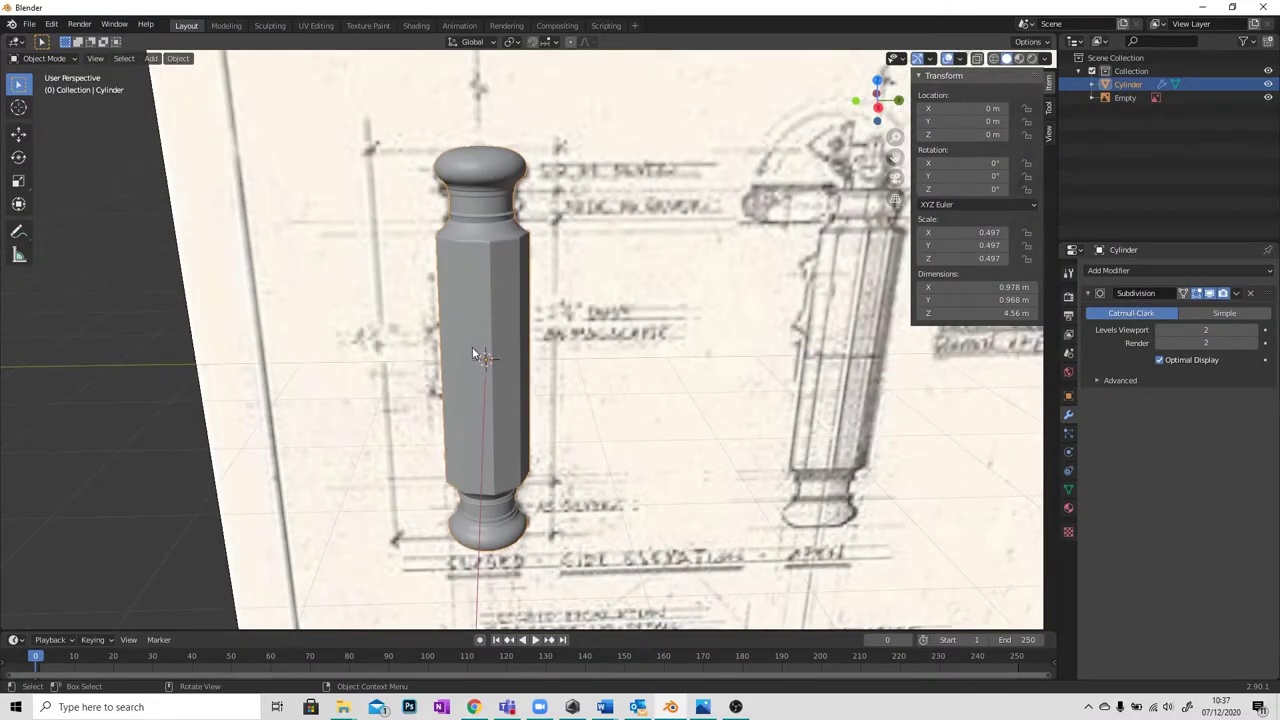
left_click(704, 706)
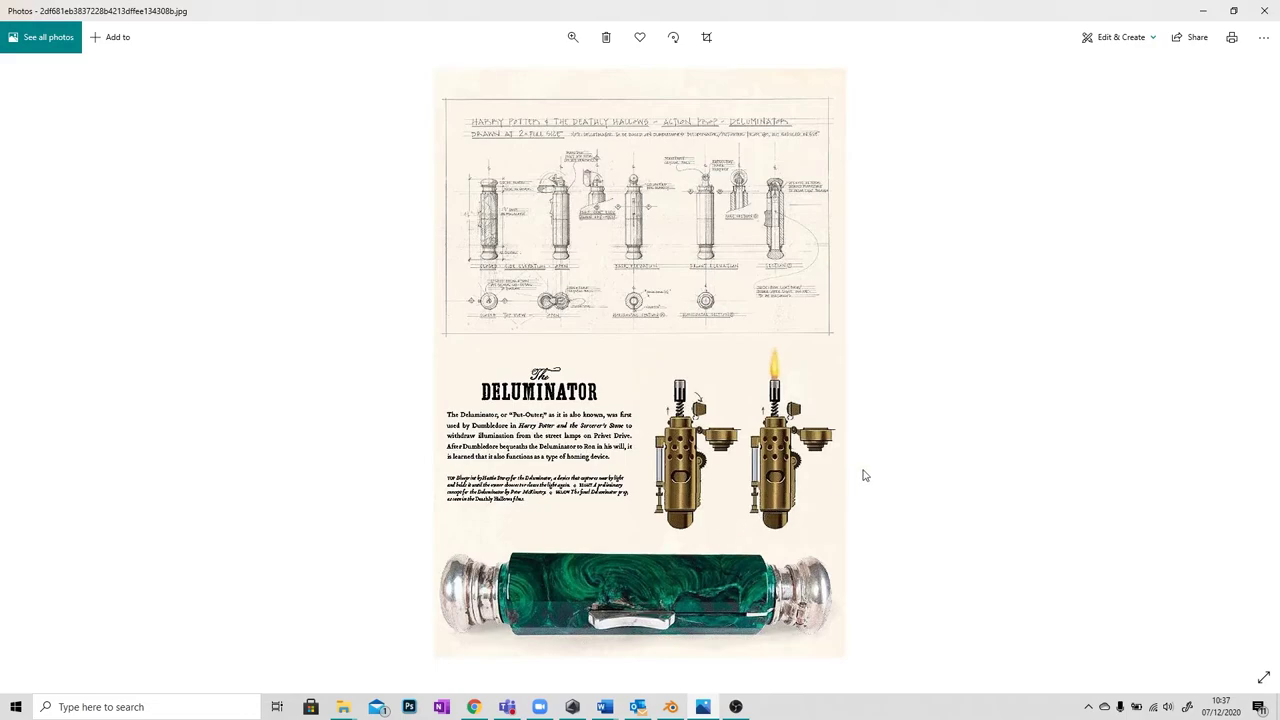
left_click(1203, 10)
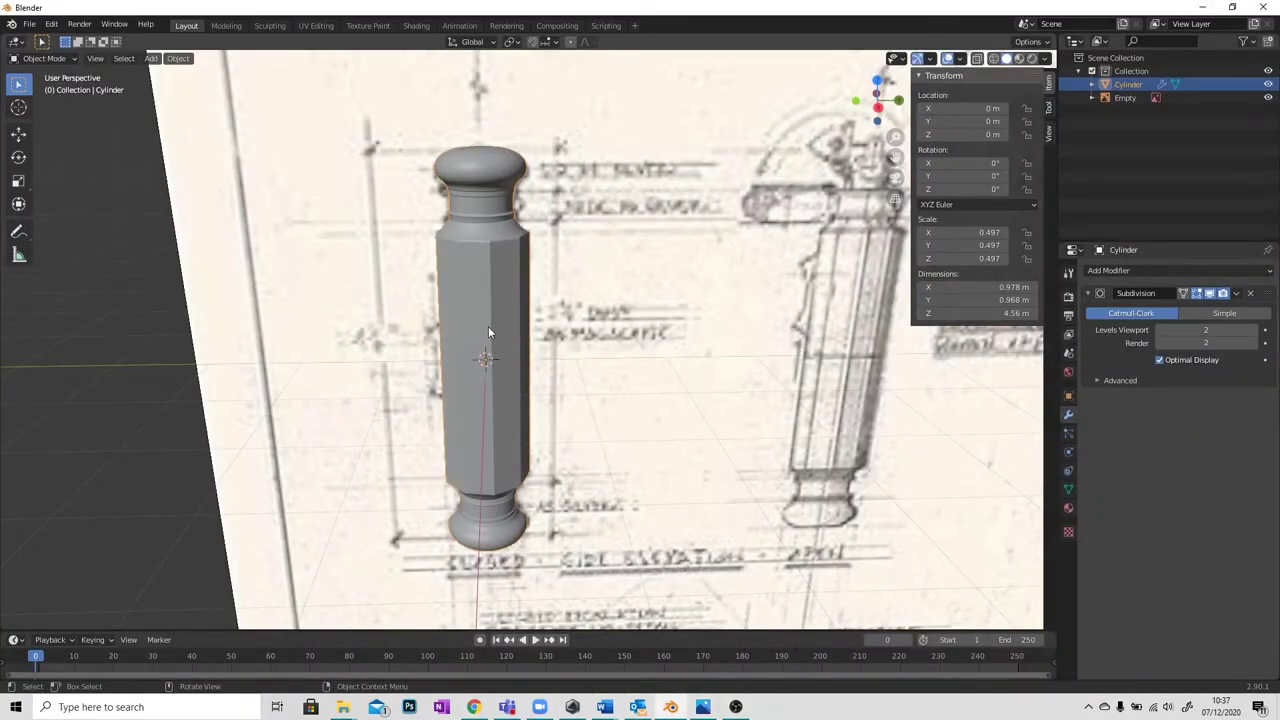
middle_click_drag(490, 295, 559, 319, "shift")
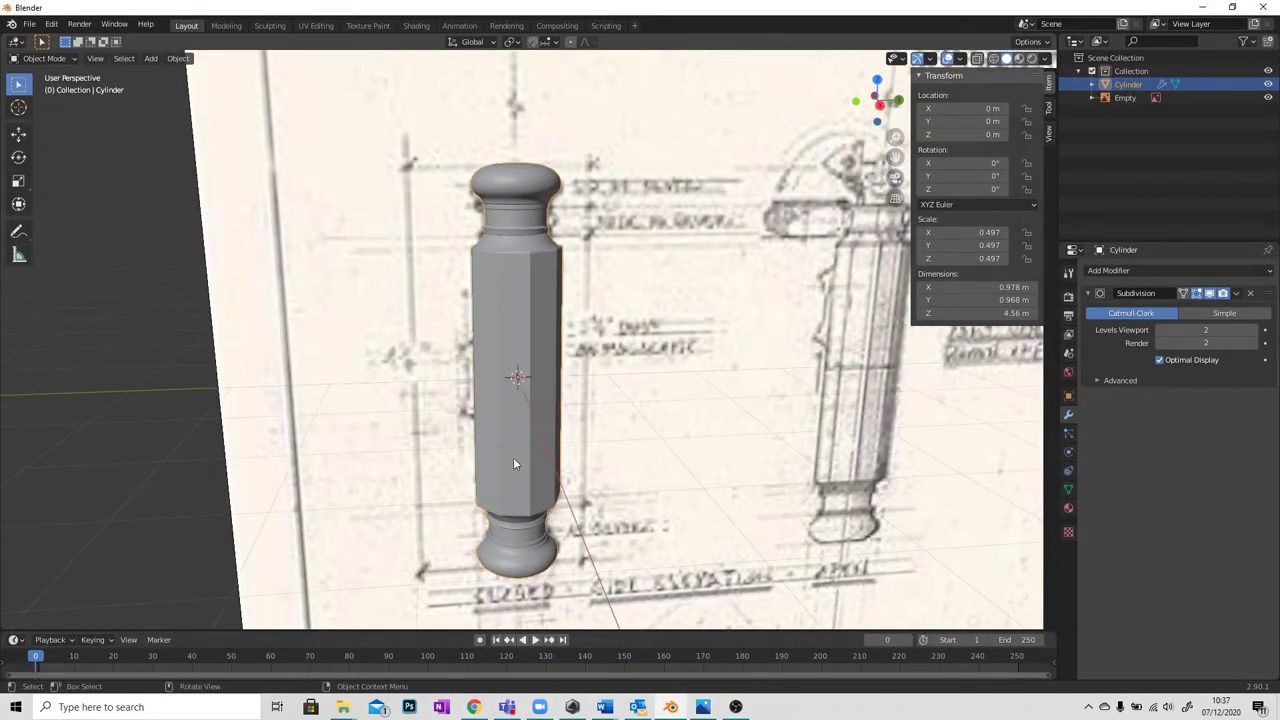
left_click(500, 385)
left_click(45, 58)
left_click(42, 86)
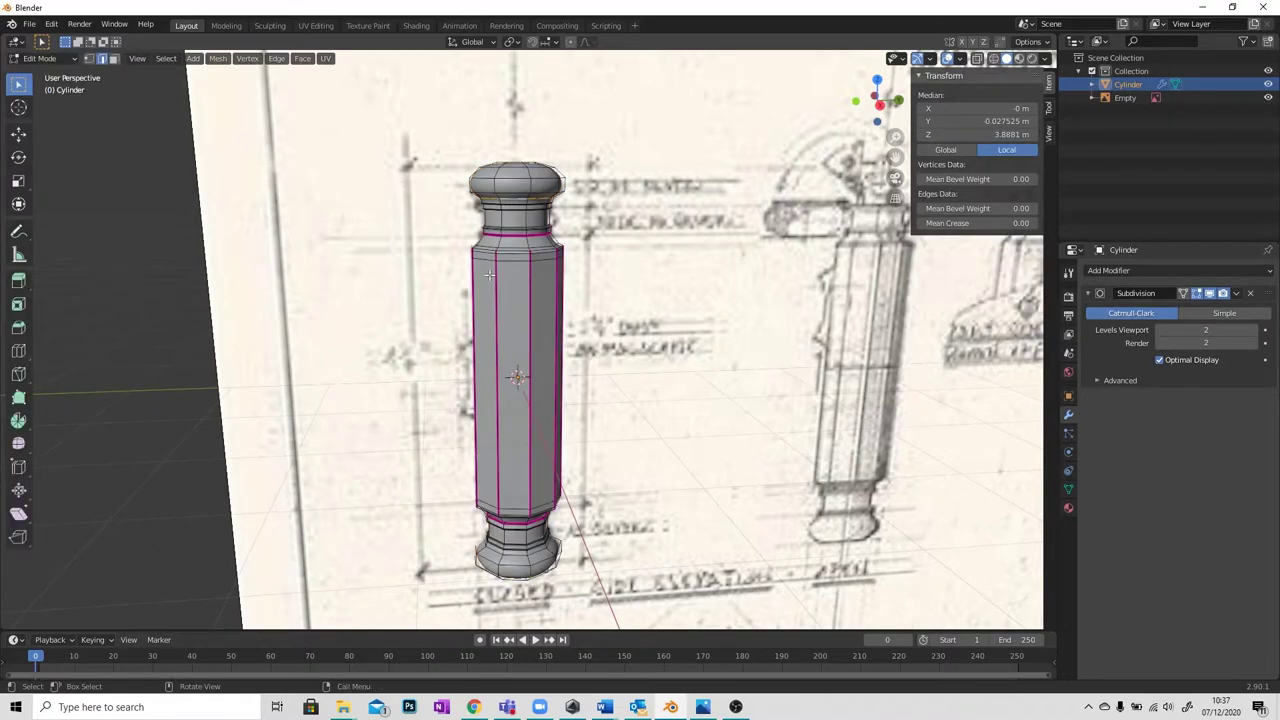
left_click(879, 103)
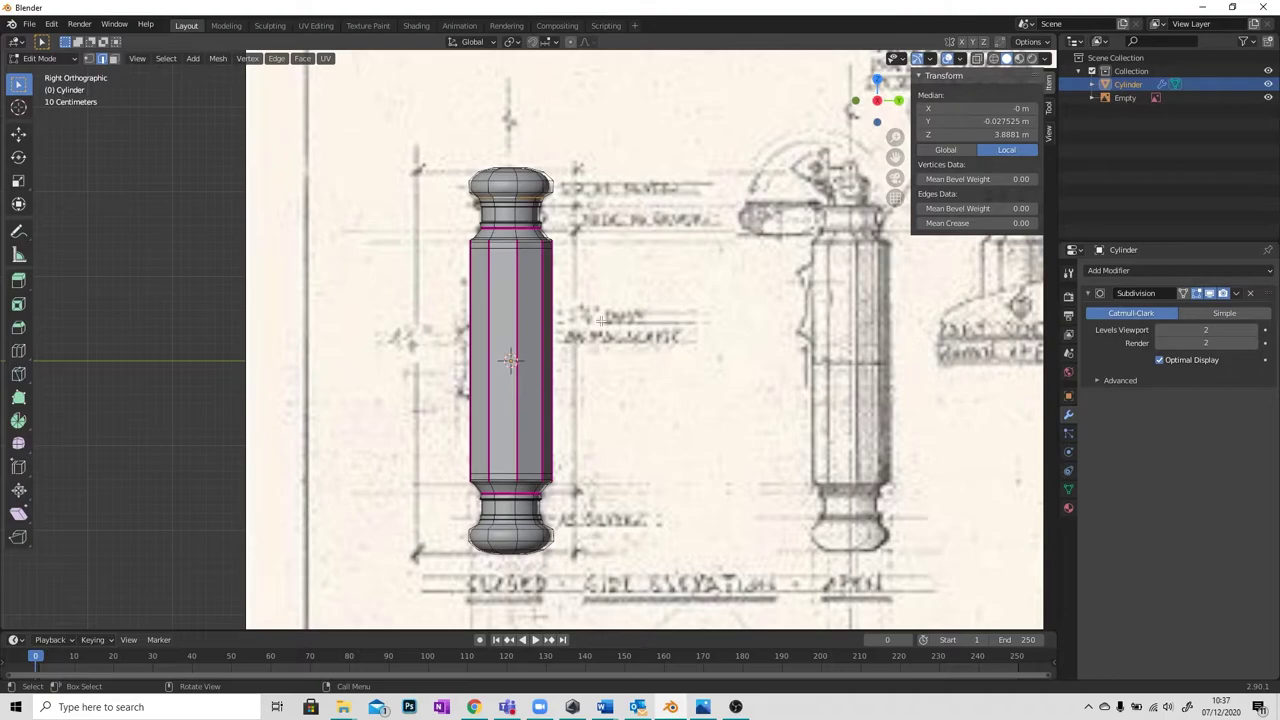
left_click(978, 58)
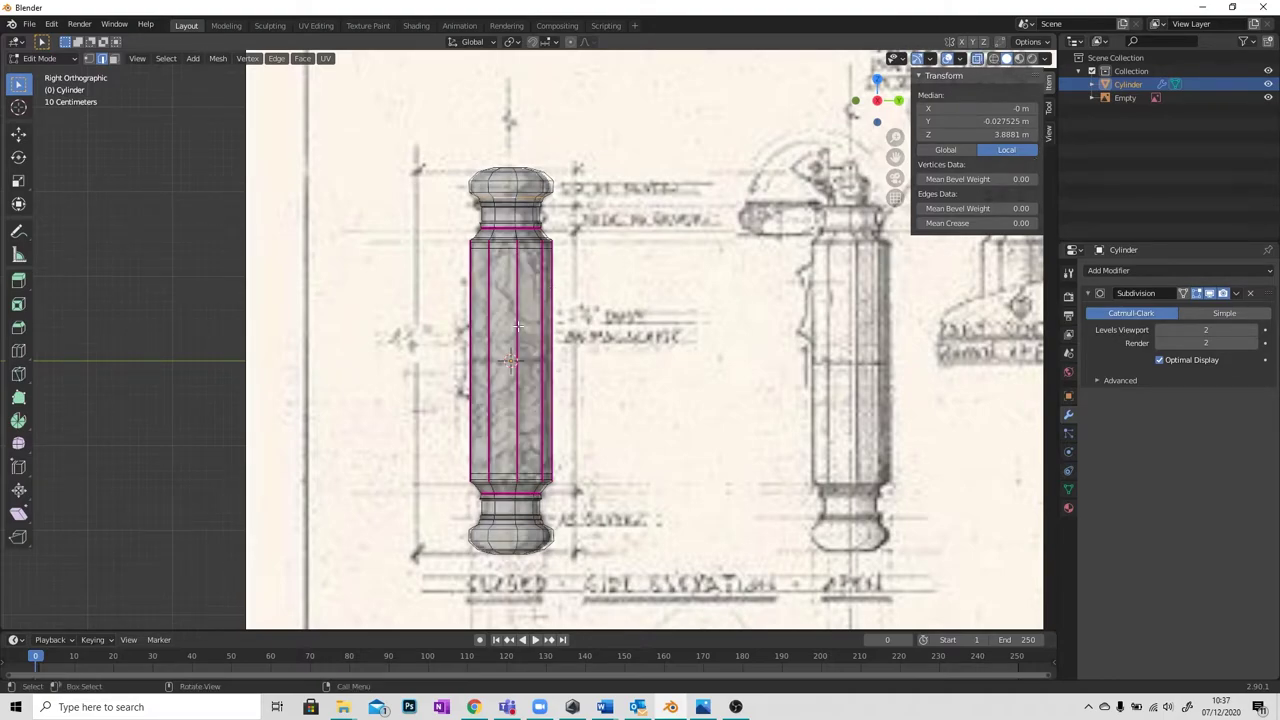
left_click_drag(611, 578, 388, 486)
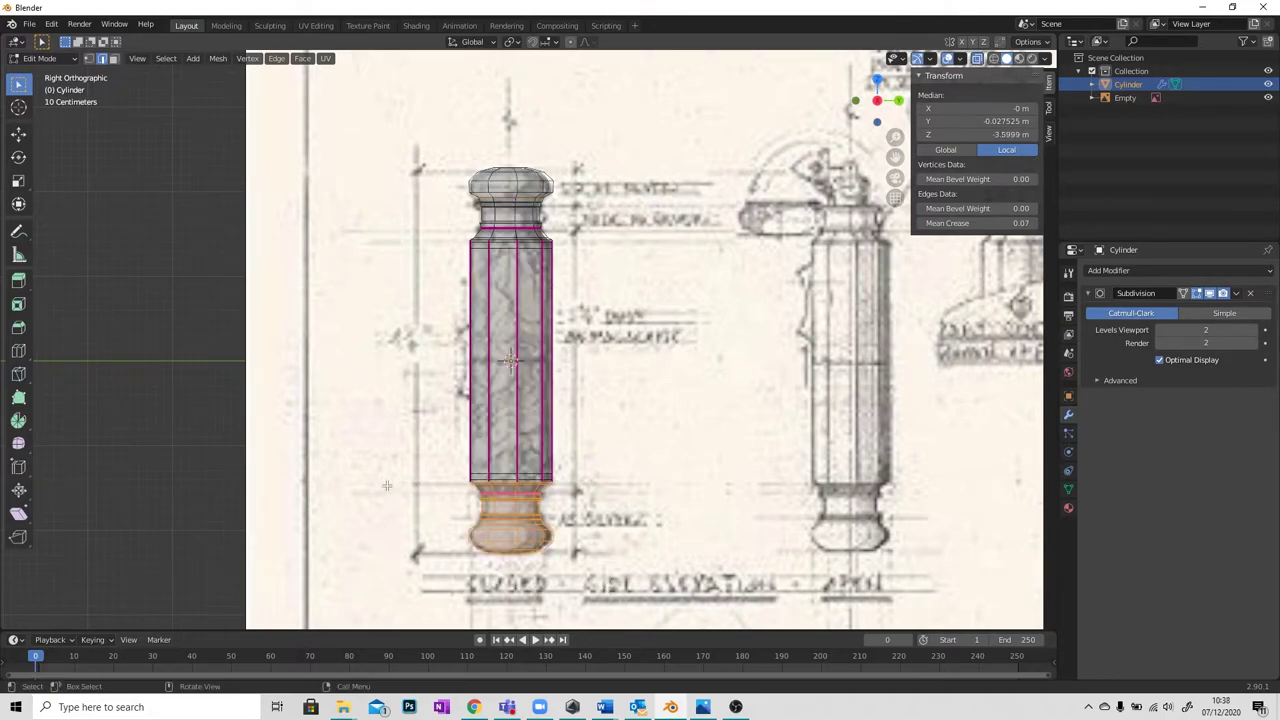
middle_click_drag(388, 482, 540, 509)
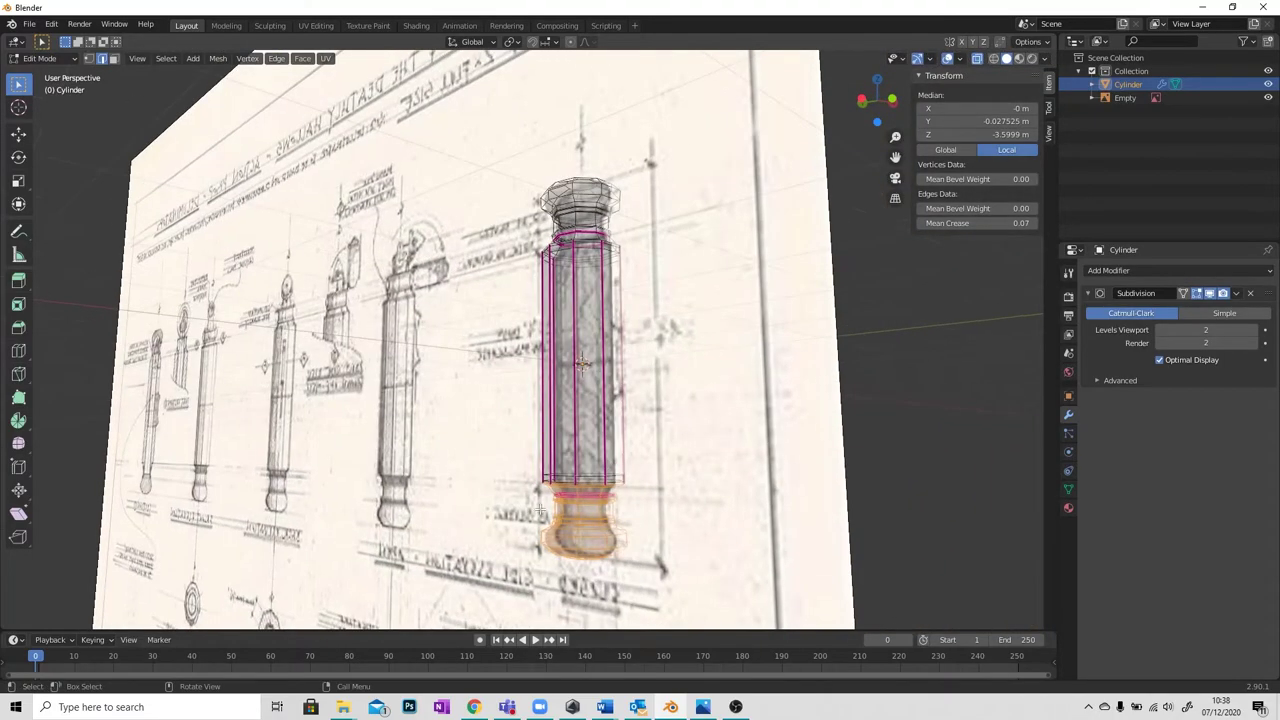
middle_click_drag(680, 550, 614, 528)
left_click(898, 100)
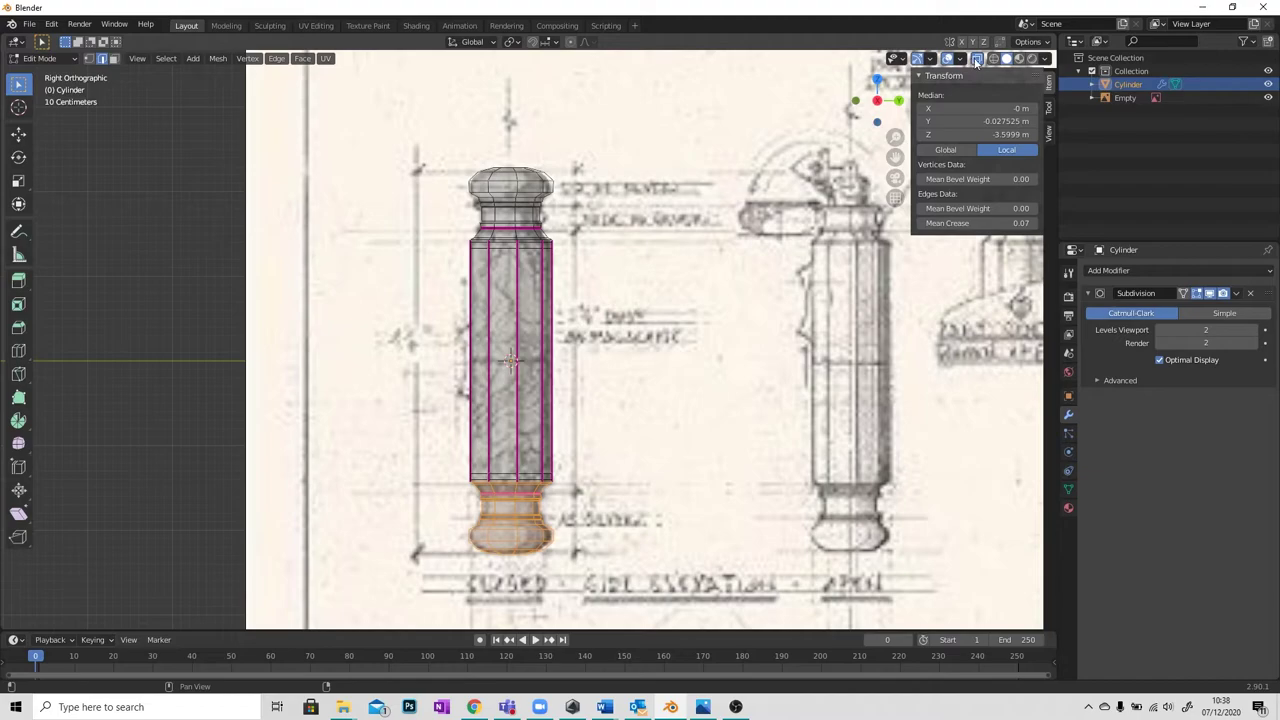
left_click(977, 60)
key("alt+a")
key("b")
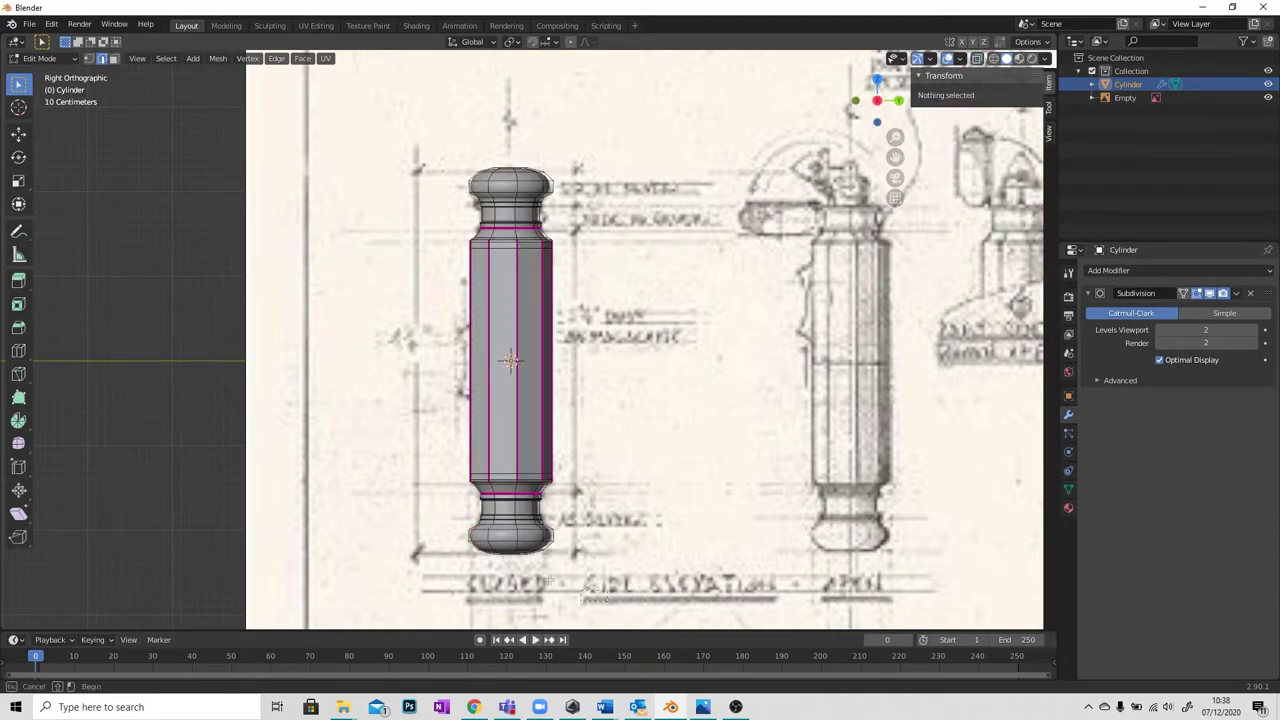
left_click_drag(548, 578, 415, 505)
middle_click_drag(386, 484, 560, 480)
left_click(889, 101)
left_click(978, 60)
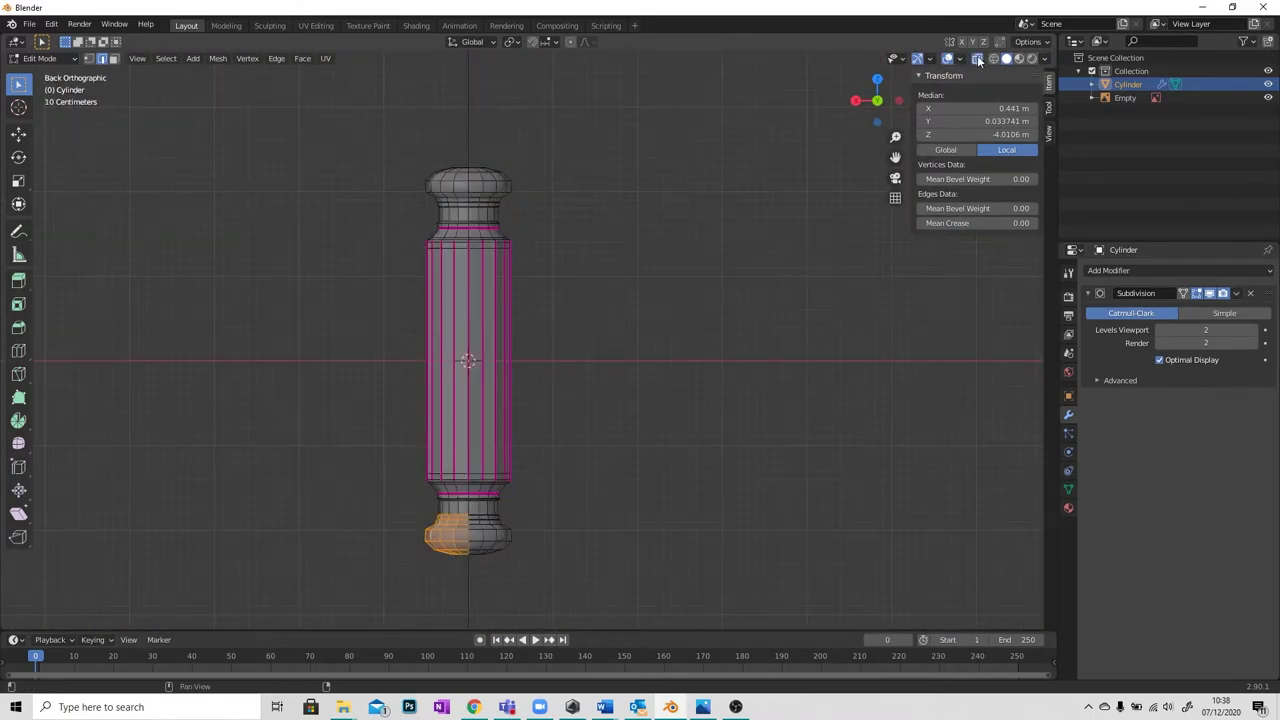
left_click(856, 101)
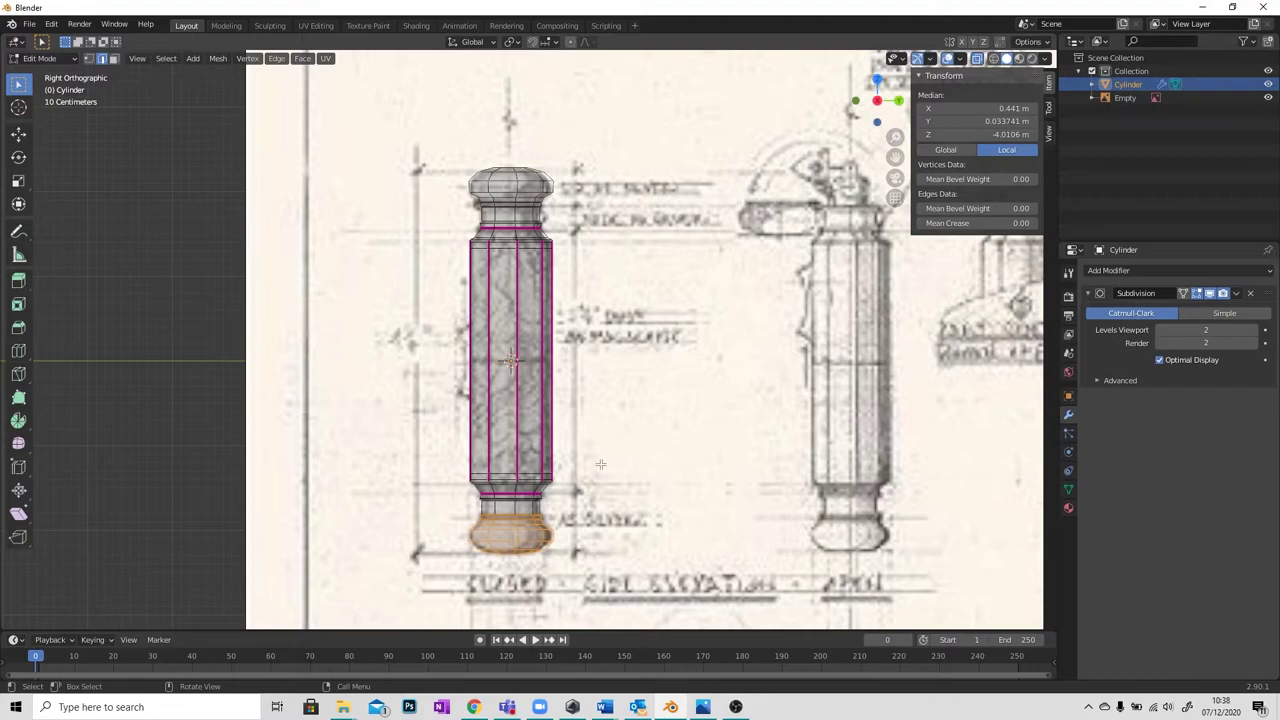
left_click(573, 492)
scroll(577, 496, "up", 3)
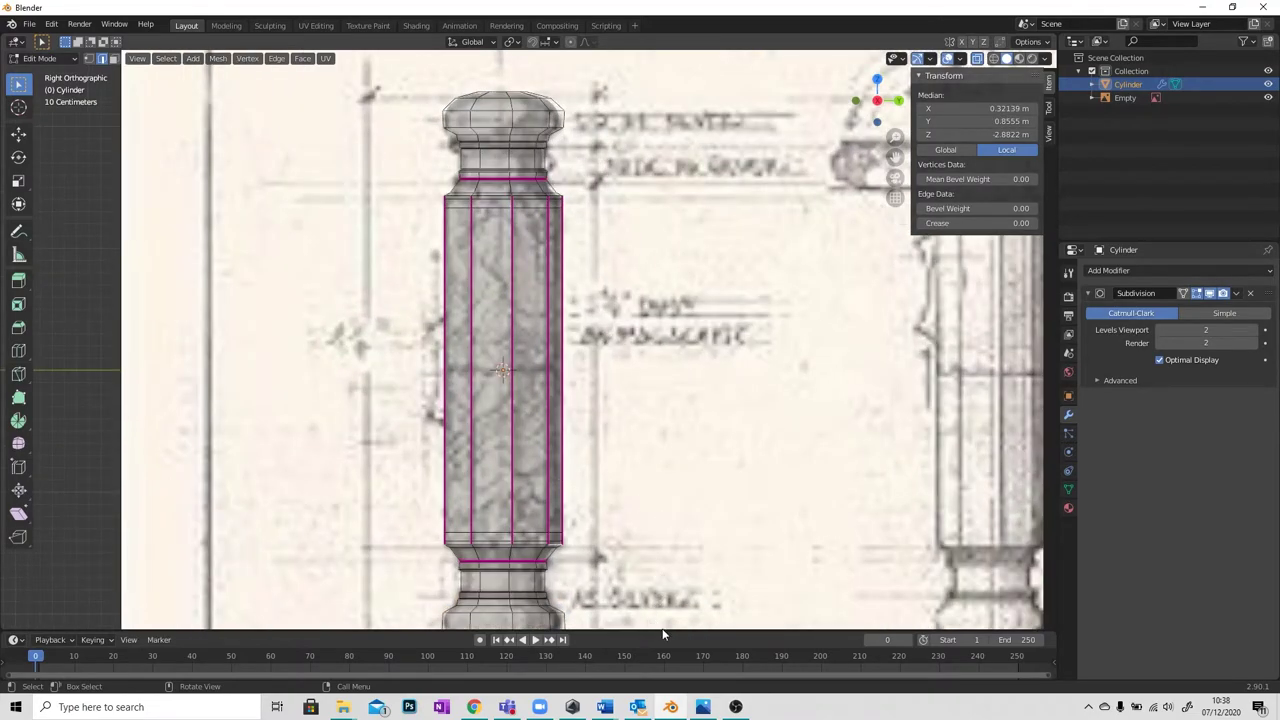
left_click(703, 707)
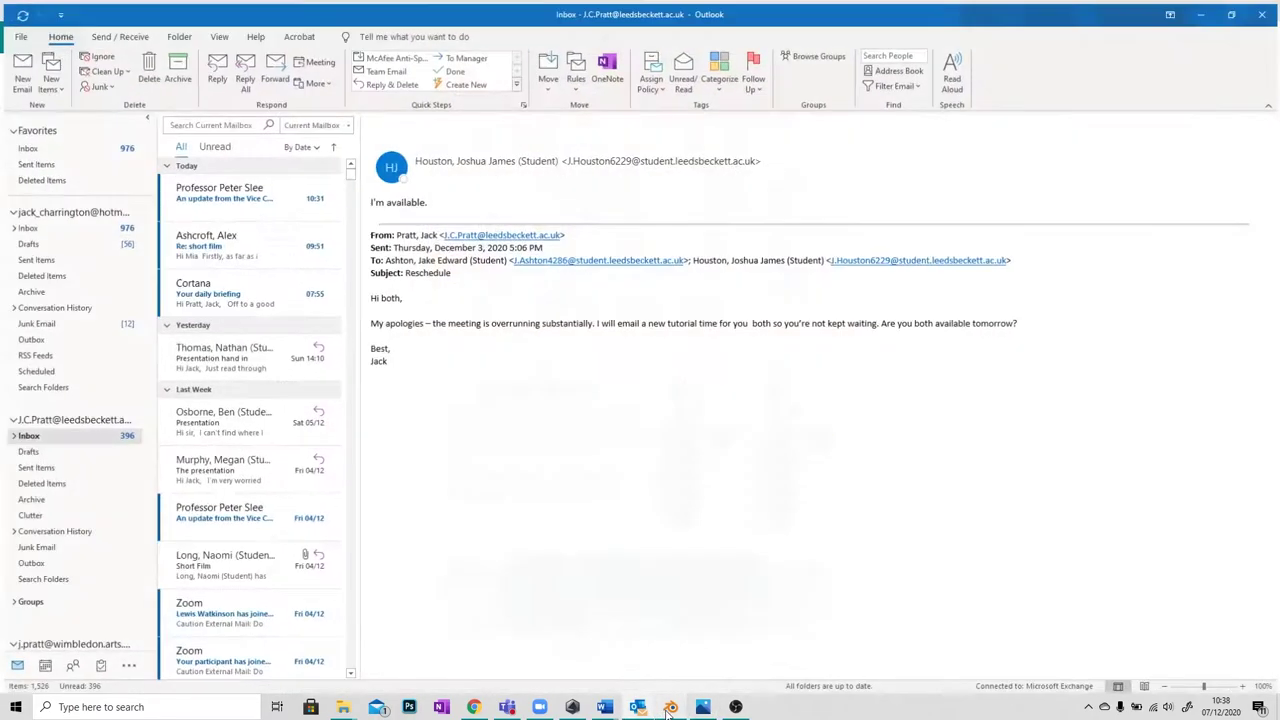
Return to the column and box-select the top cap's faces in face select mode.
left_click(670, 707)
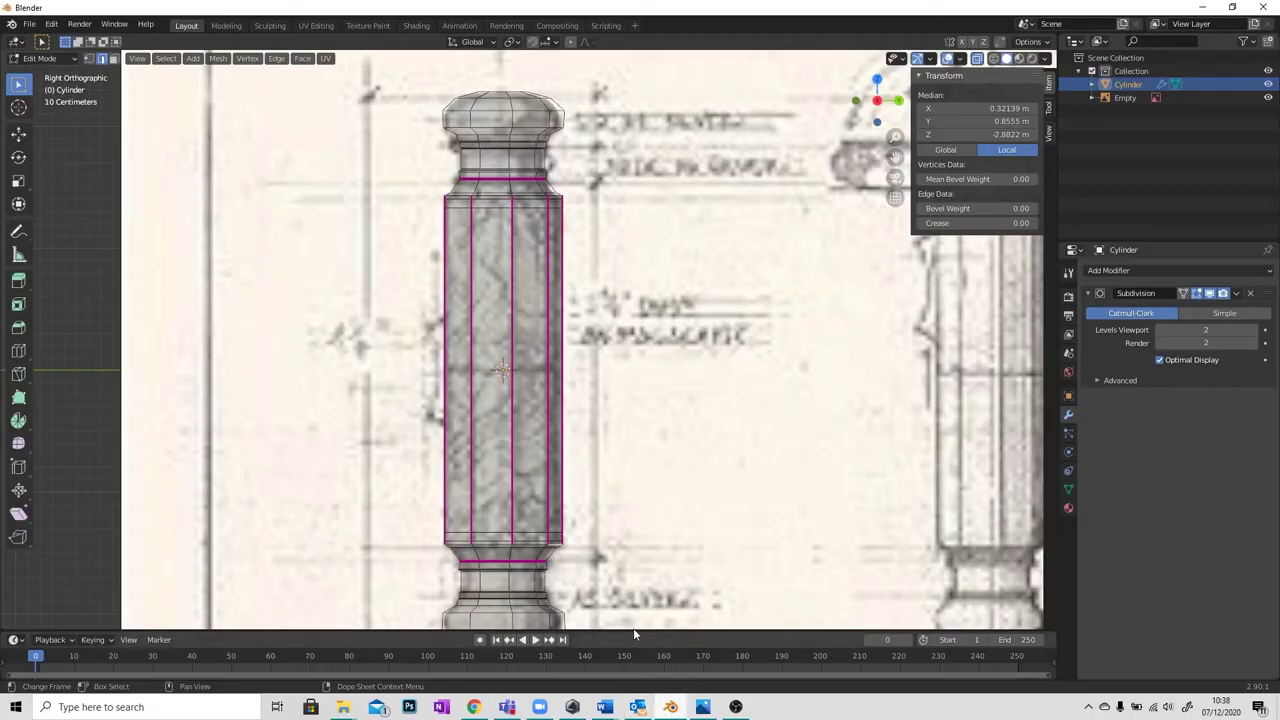
scroll(548, 312, "up", 2)
scroll(548, 312, "up", 3, "shift")
scroll(548, 312, "up", 2)
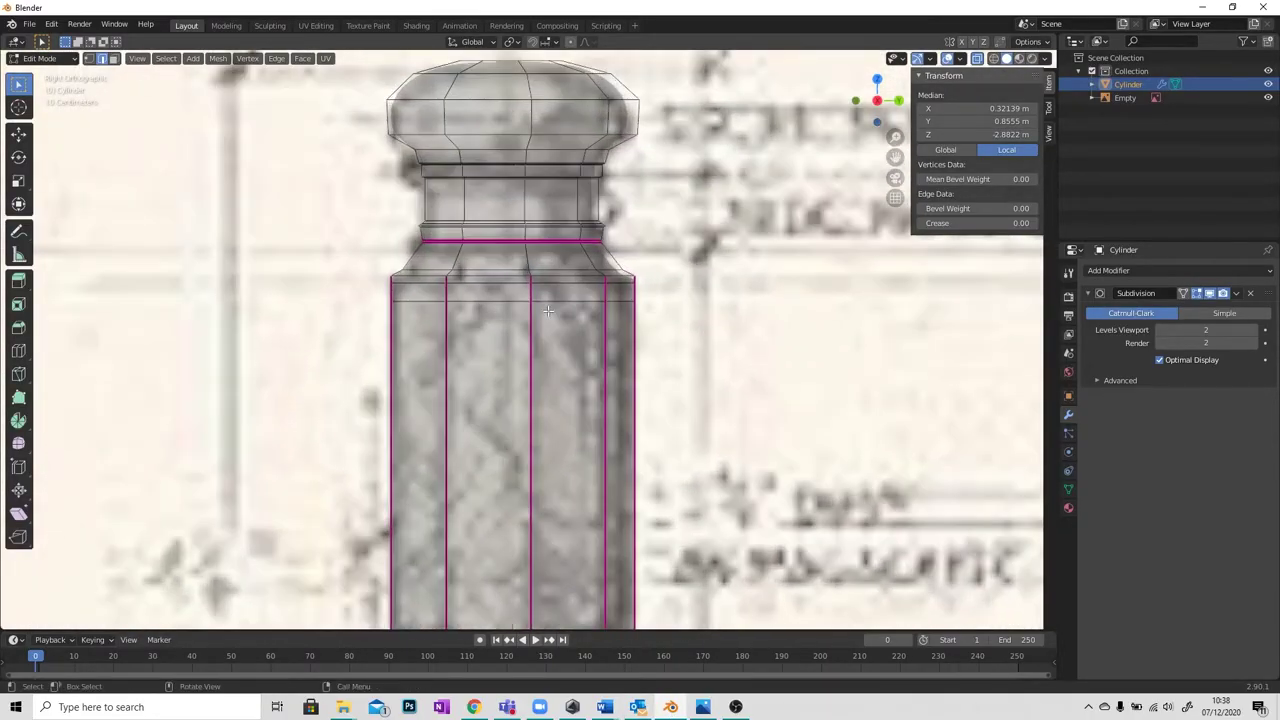
middle_click_drag(548, 312, 536, 432, "shift")
key("b")
left_click_drag(317, 111, 712, 357)
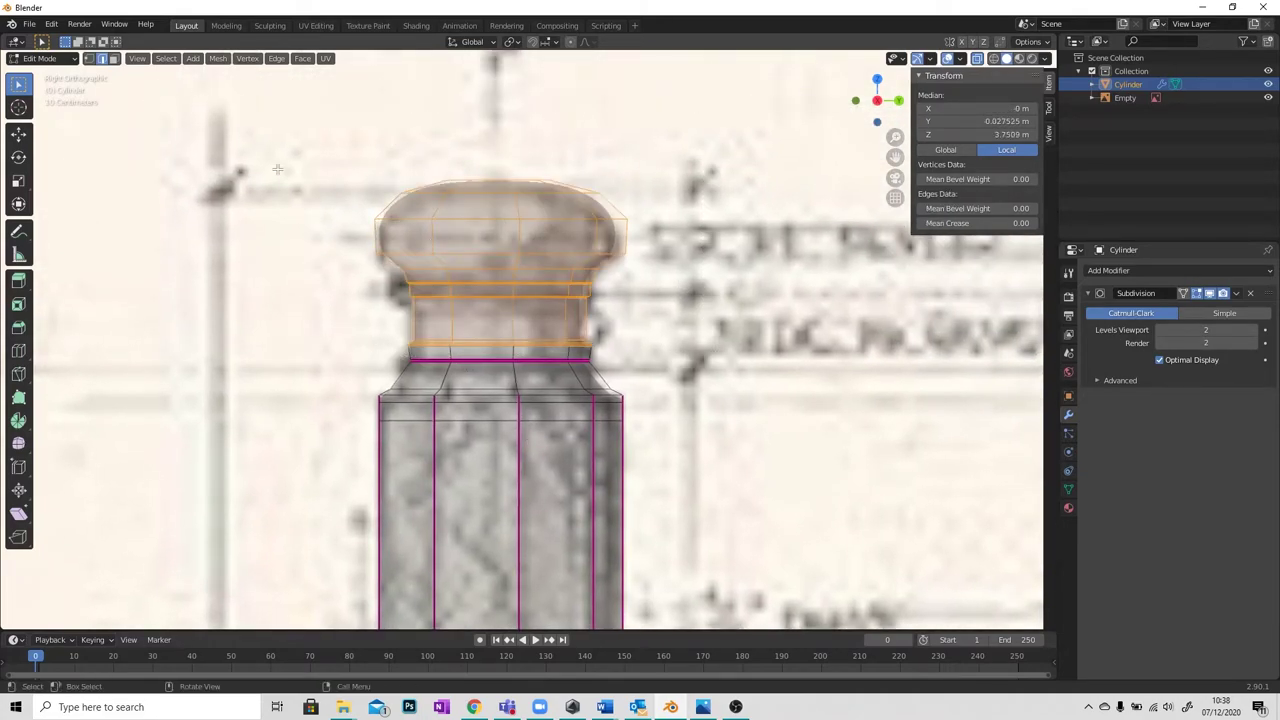
left_click(113, 58)
scroll(354, 264, "up", 1)
key("b")
left_click_drag(269, 104, 745, 360)
Refine the top cap selection from the side view and bring up the Separate menu.
scroll(600, 360, "up", 5)
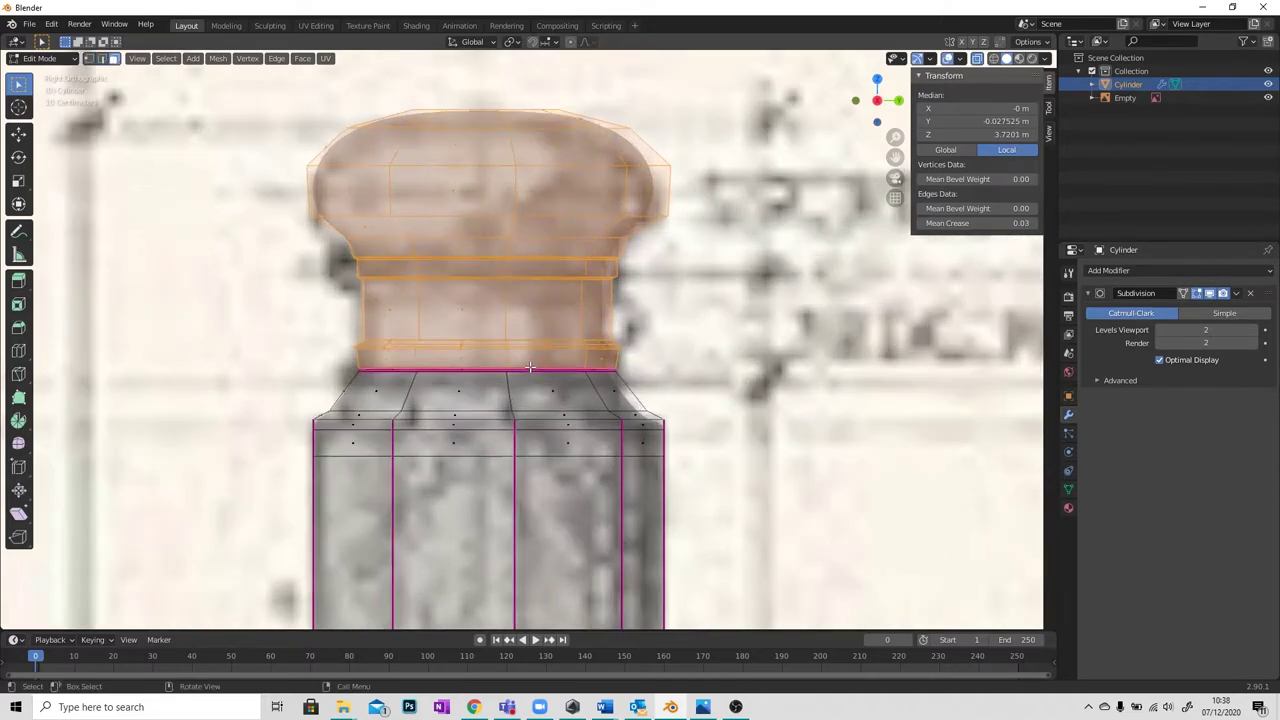
middle_click_drag(546, 330, 552, 300)
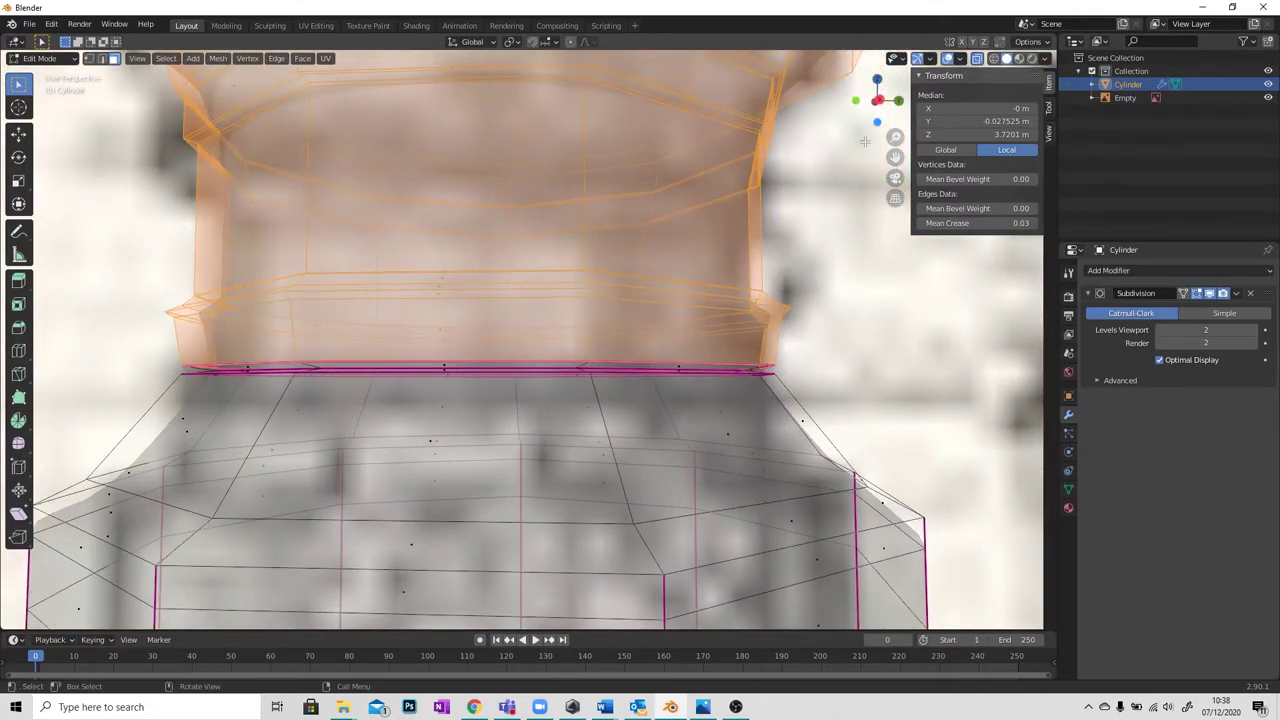
key("KP_3")
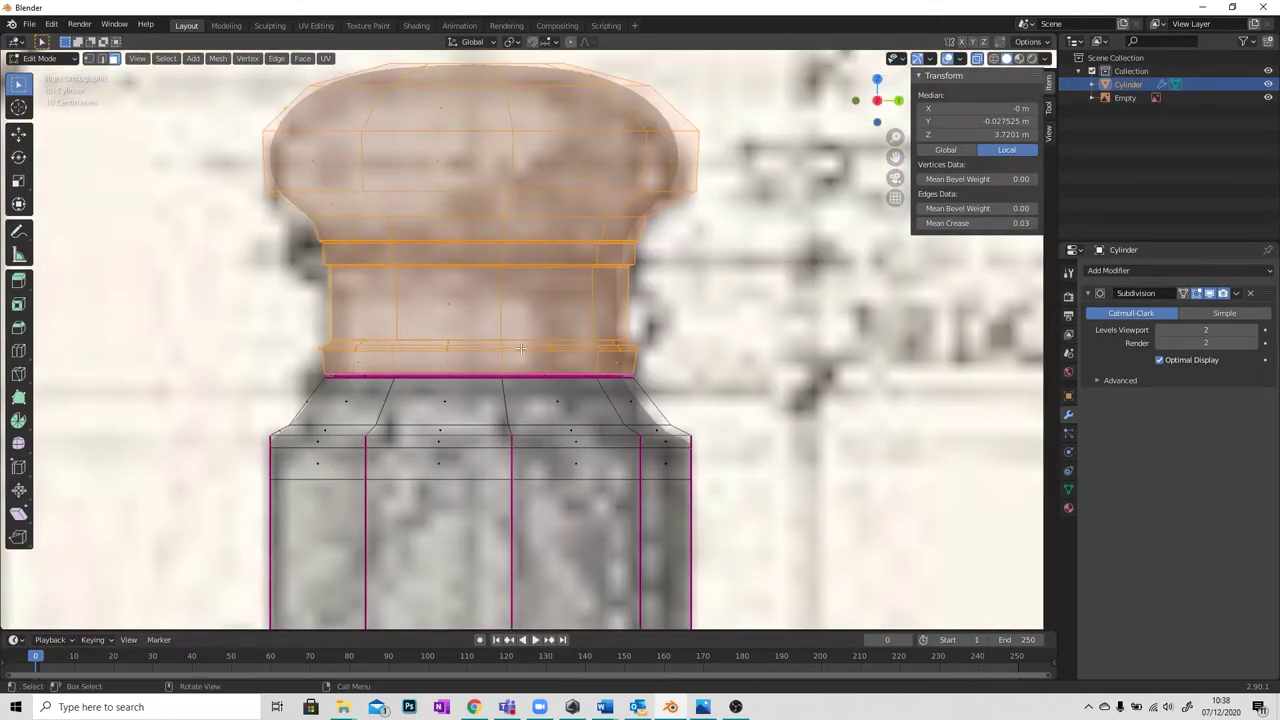
scroll(484, 368, "up", 1)
middle_click_drag(444, 308, 490, 402, "shift")
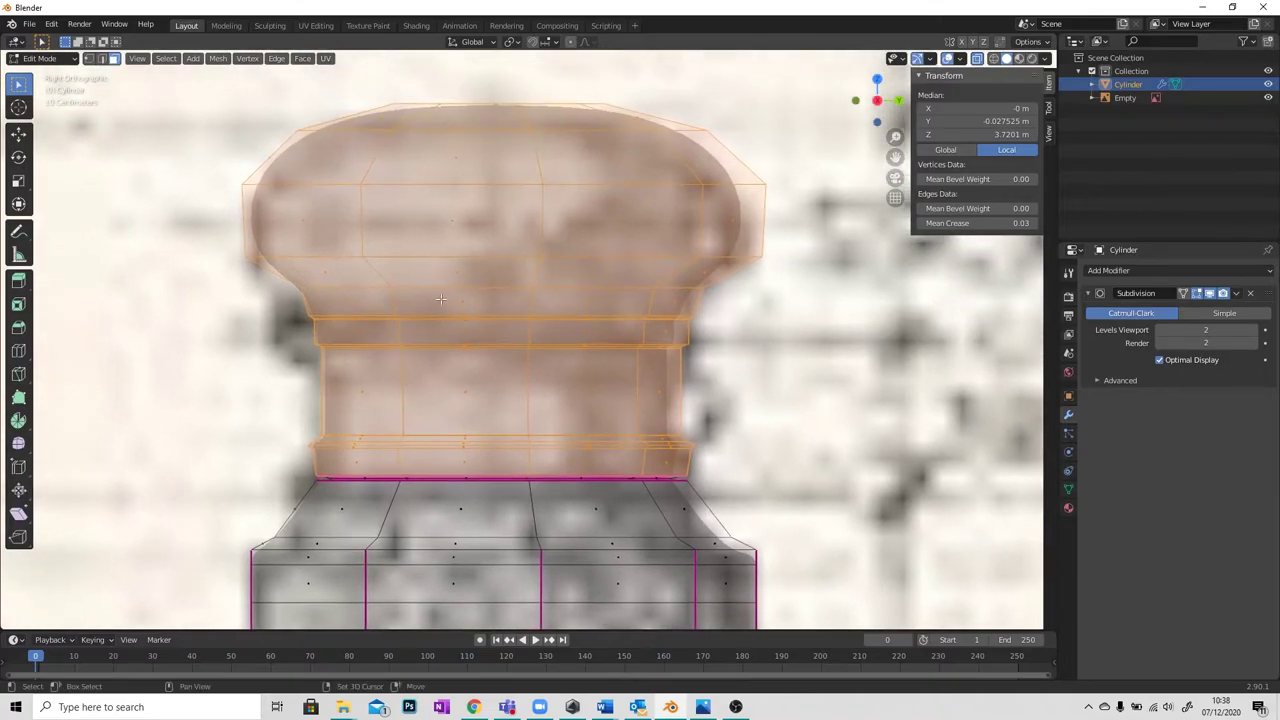
key("b")
left_click_drag(733, 412, 843, 478)
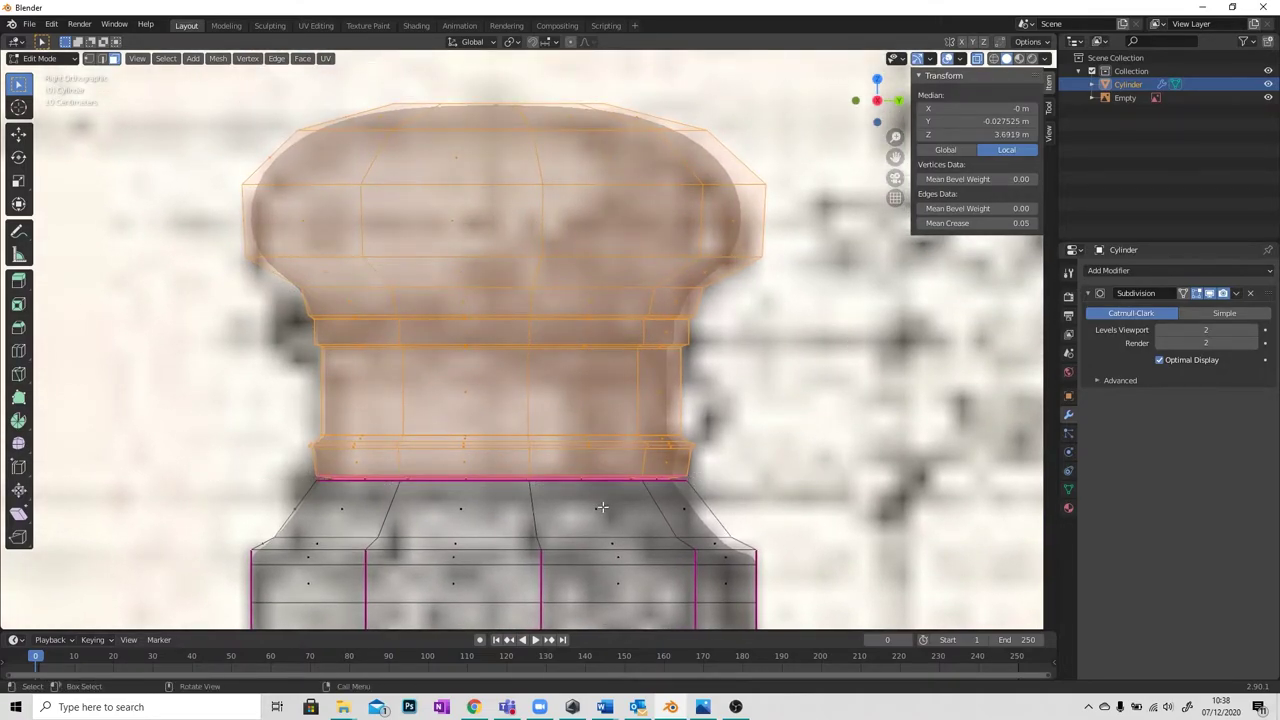
scroll(601, 507, "up", 3)
middle_click_drag(601, 507, 584, 480, "shift")
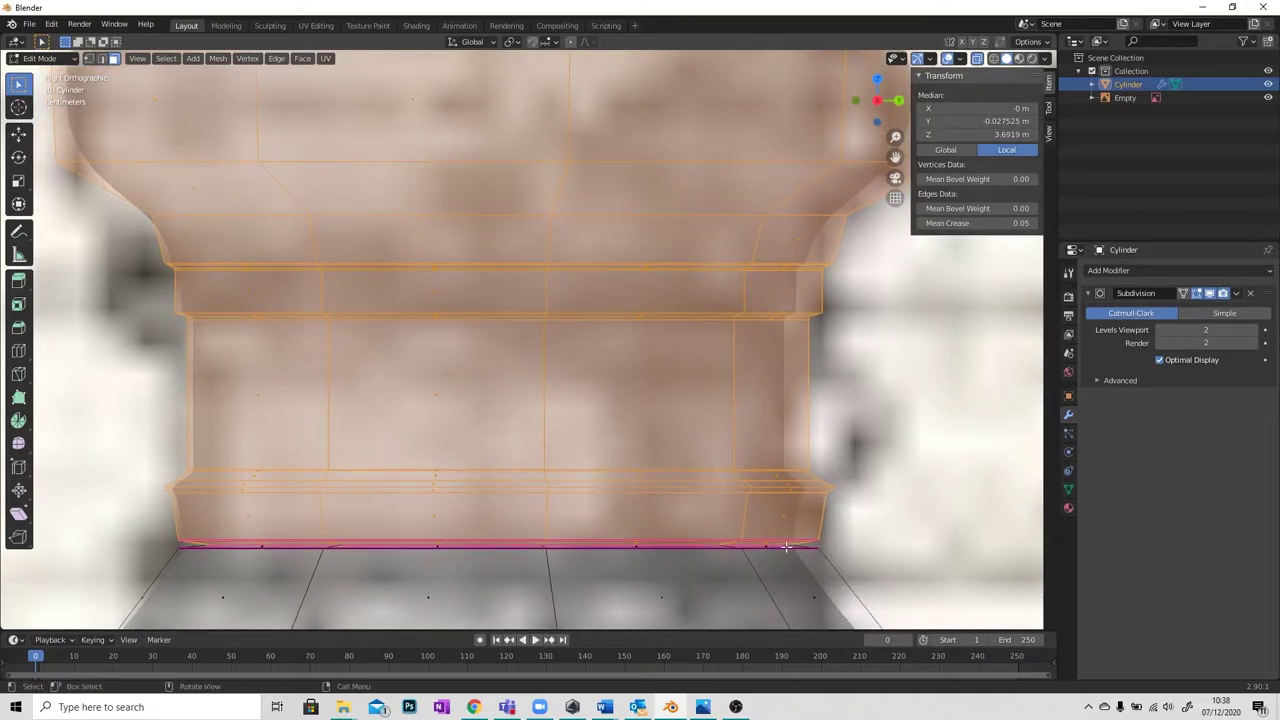
scroll(265, 531, "down", 6)
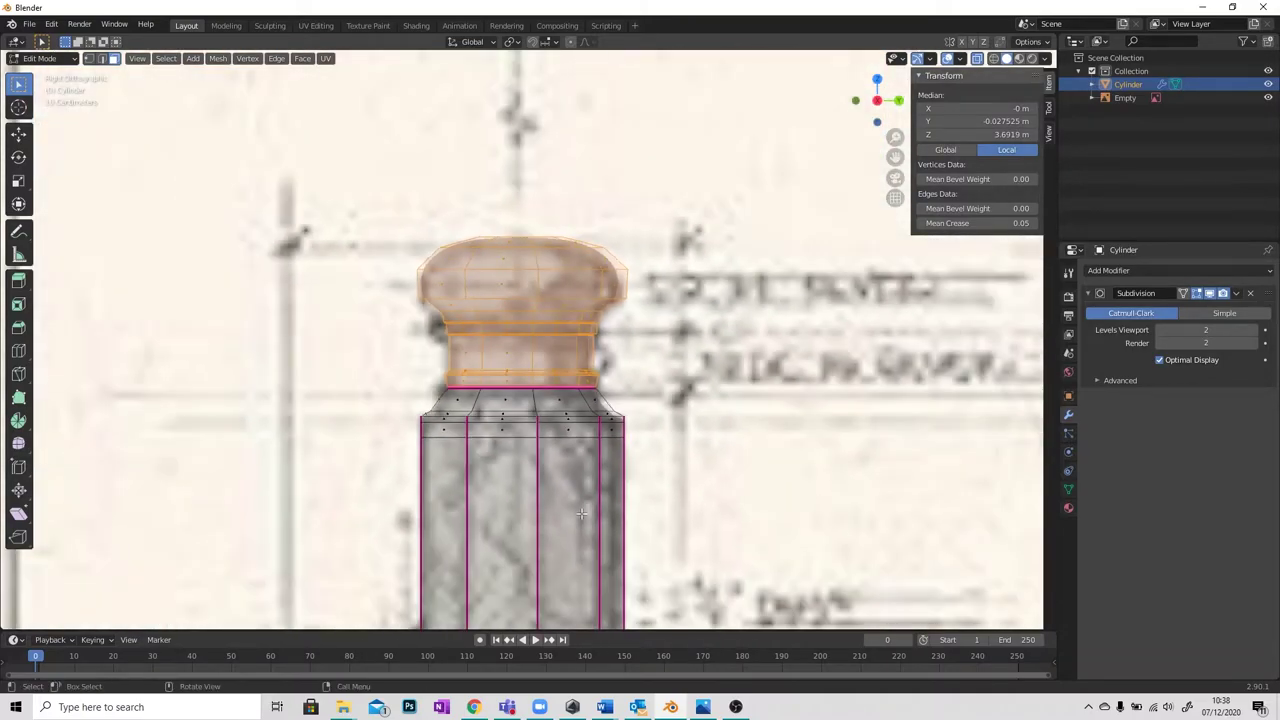
middle_click_drag(645, 421, 633, 418, "shift")
key("p")
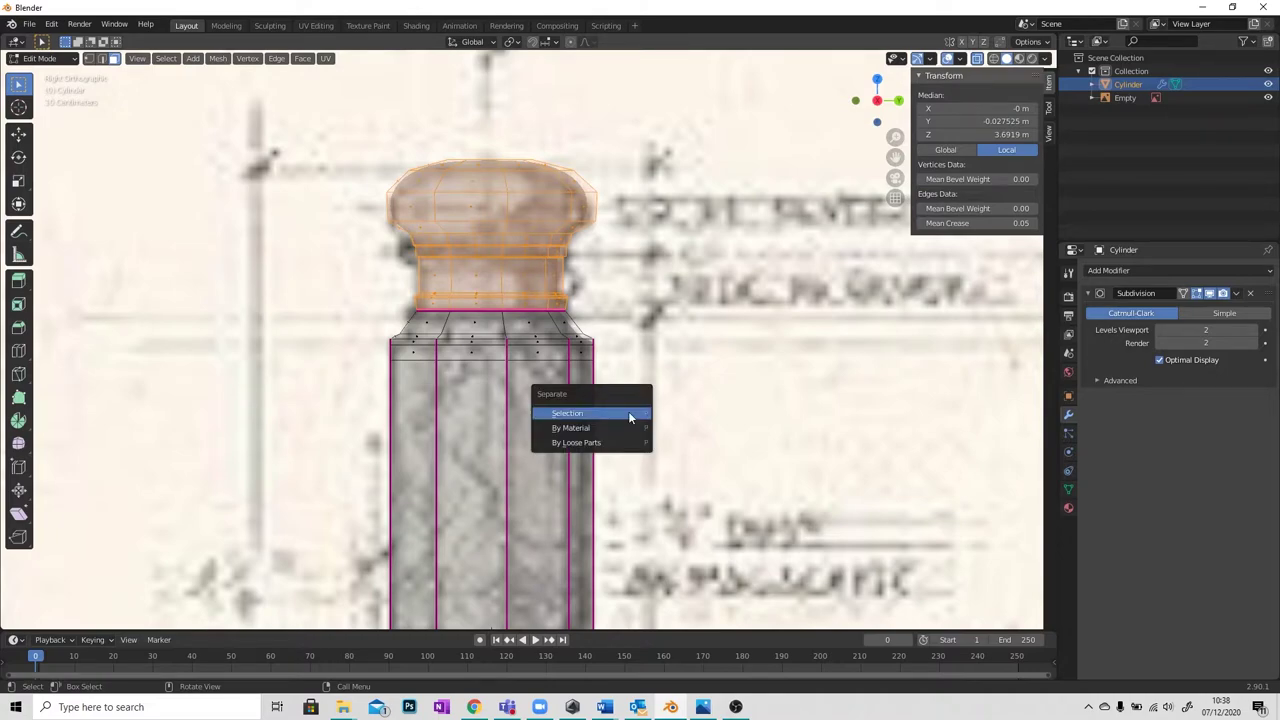
Separate the selected top cap into its own object, Cylinder.001.
left_click(573, 415)
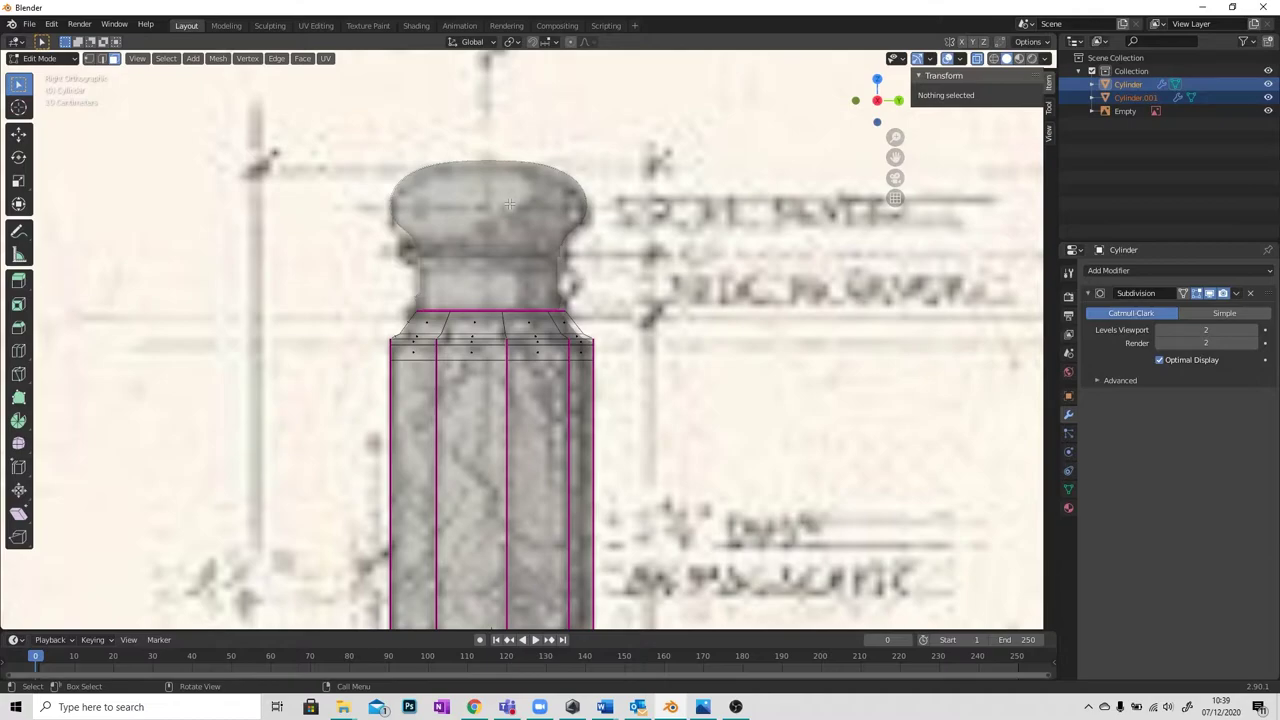
scroll(509, 204, "down", 5)
middle_click_drag(566, 555, 545, 265, "shift")
scroll(591, 377, "up", 3)
scroll(545, 265, "up", 5)
Box-select the column's bottom base and separate it into Cylinder.002.
key("b")
left_click_drag(802, 583, 276, 250)
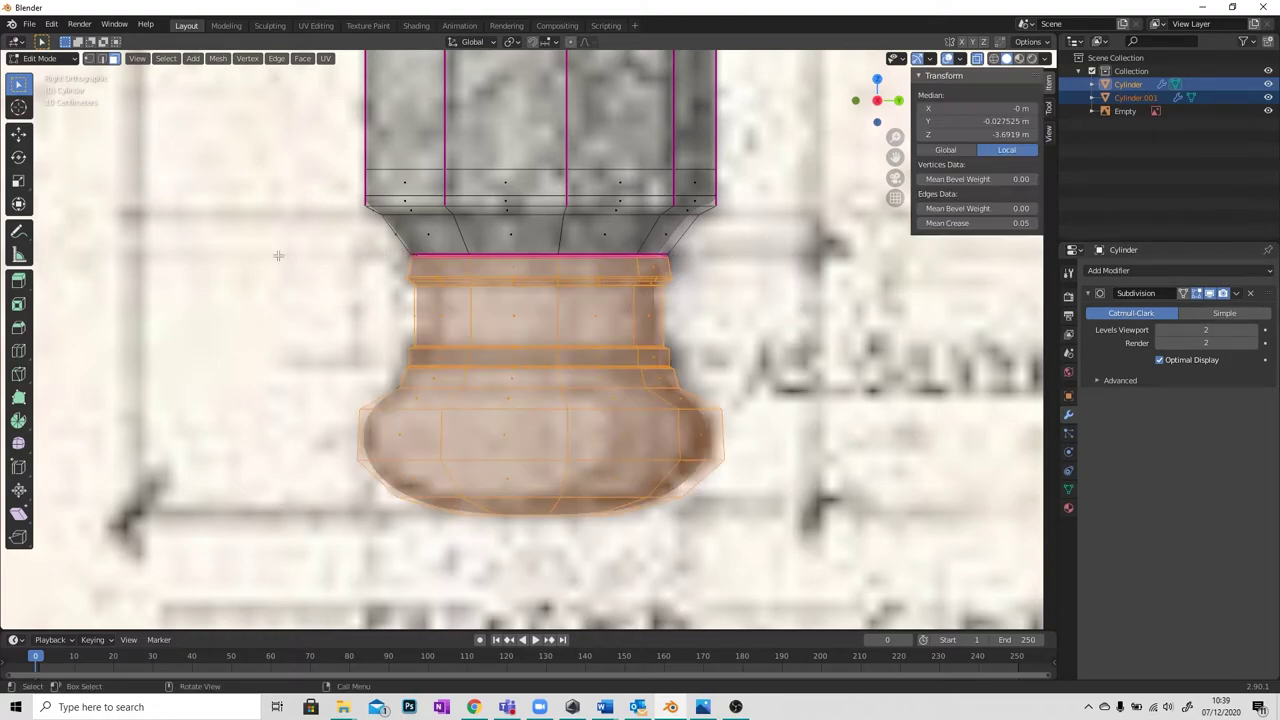
scroll(484, 268, "up", 5)
scroll(484, 268, "down", 6)
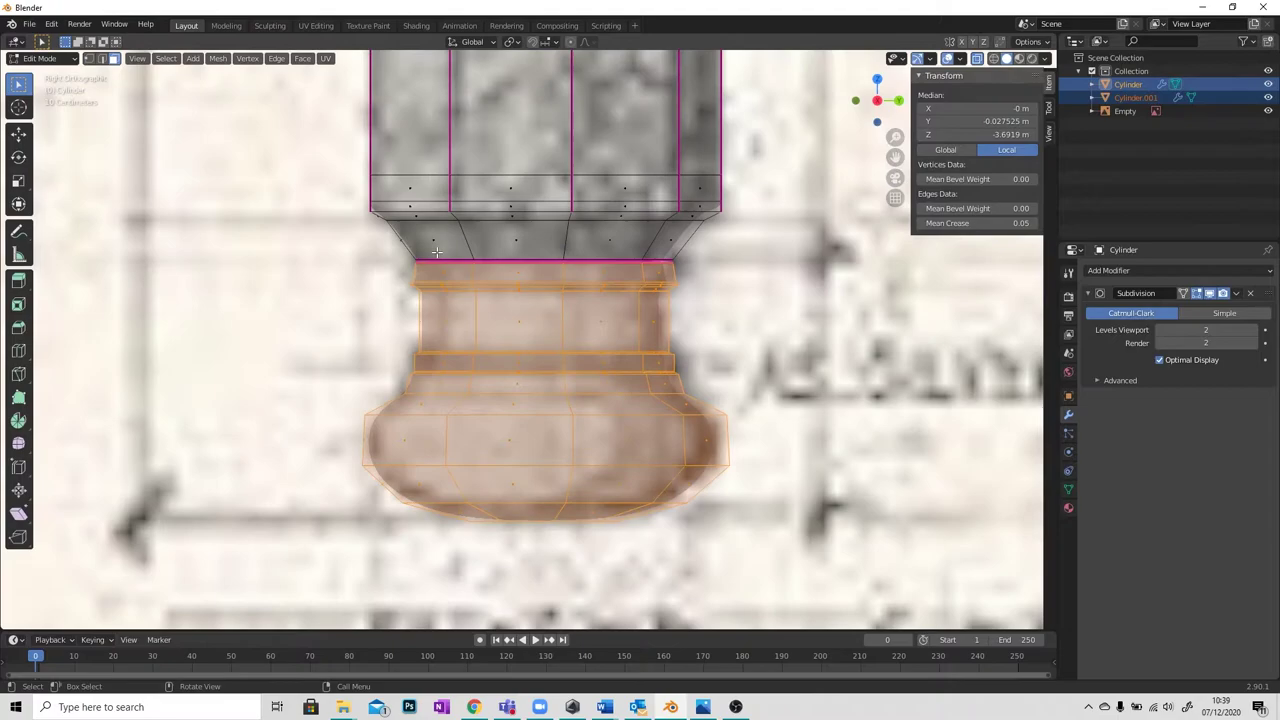
key("p")
left_click(437, 252)
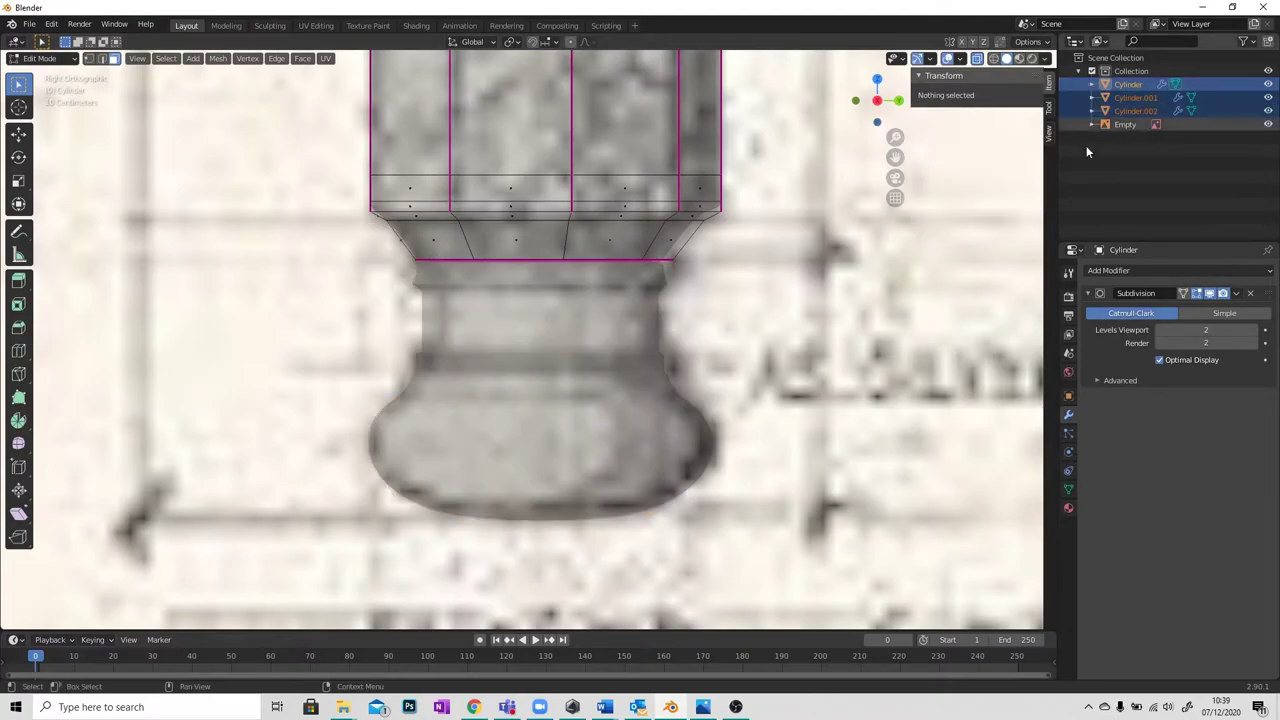
scroll(545, 428, "down", 7)
scroll(545, 428, "down", 3)
Return to Object Mode with solid display and select the separated cap and base.
left_click(40, 58)
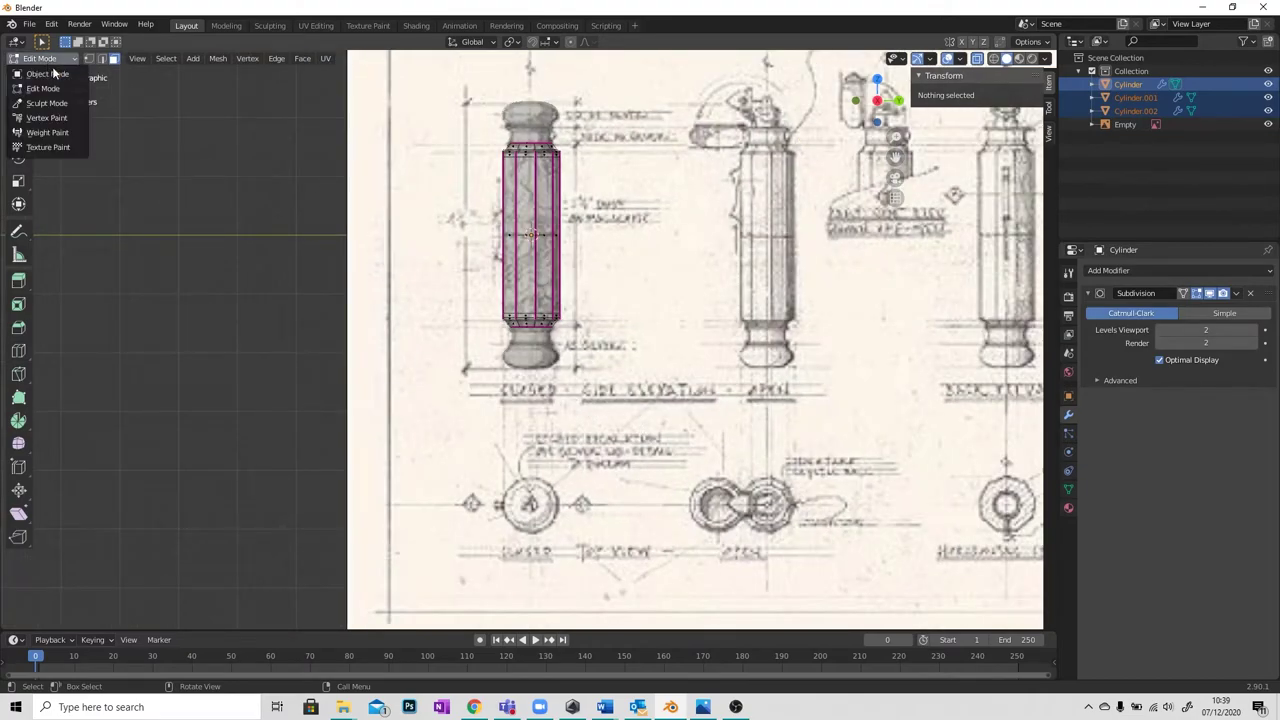
left_click(52, 66)
left_click(977, 58)
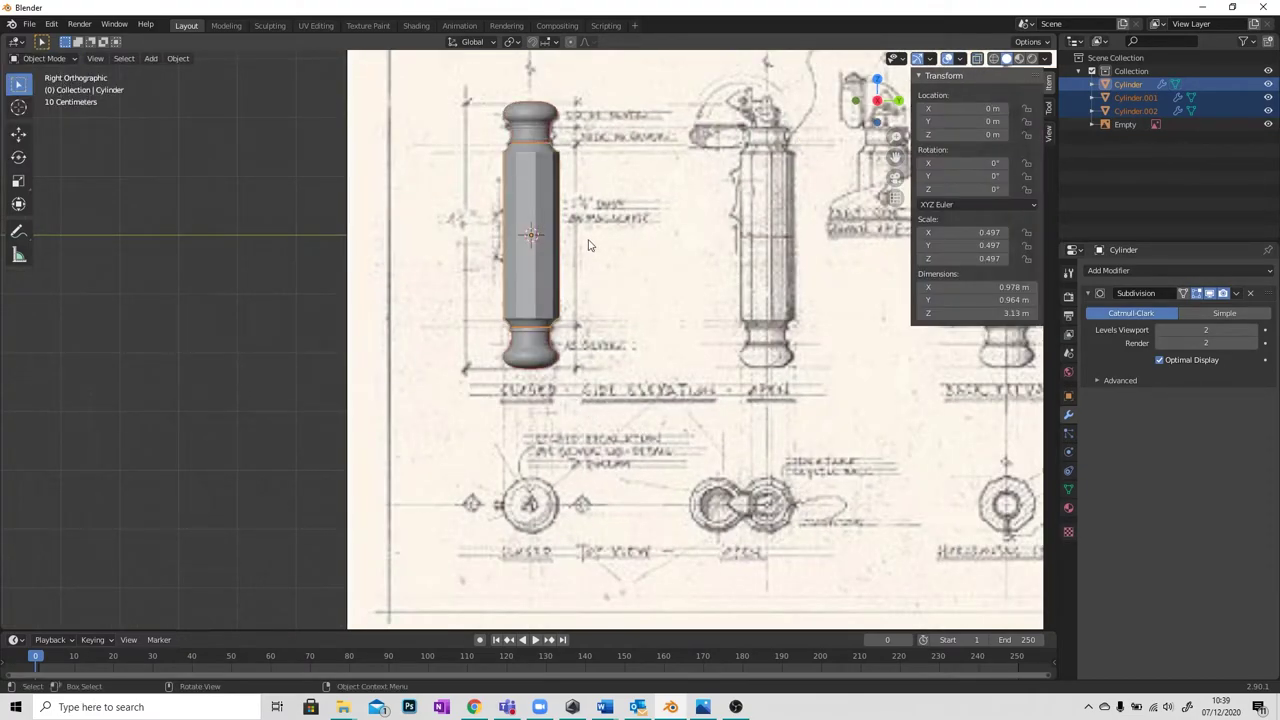
middle_click_drag(640, 290, 511, 287)
left_click(511, 287)
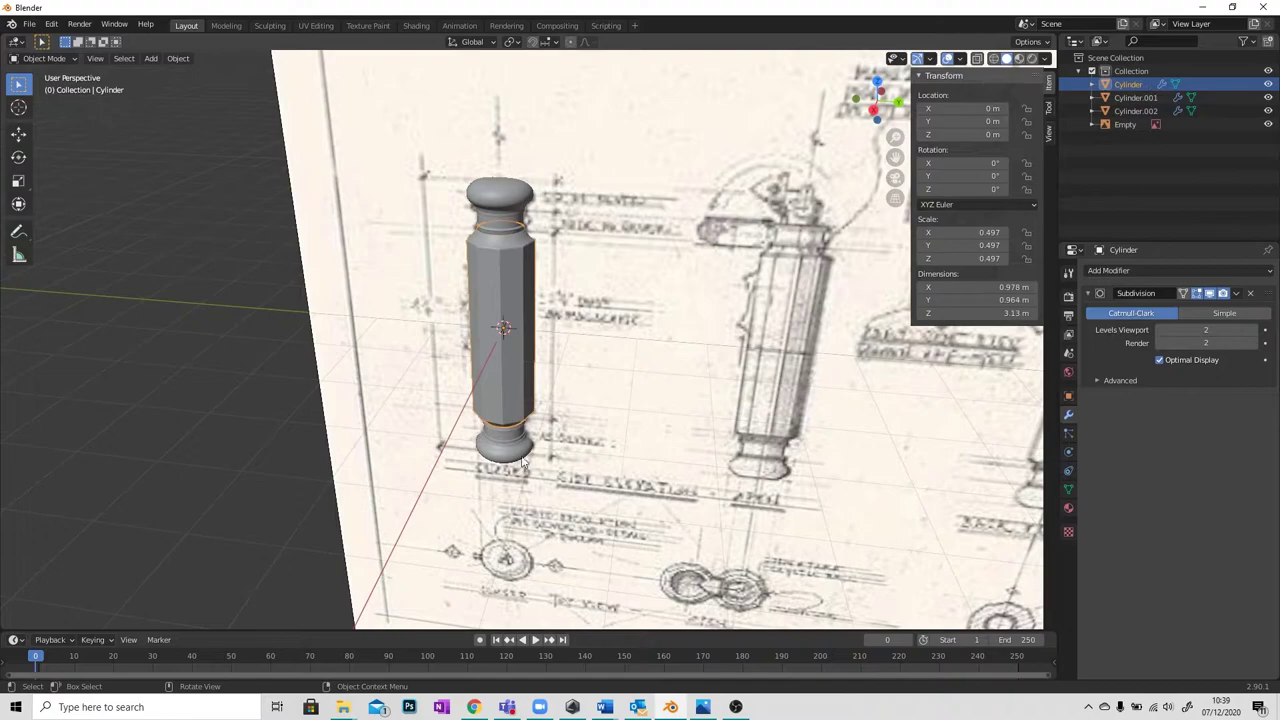
left_click(511, 287)
scroll(560, 305, "up", 2)
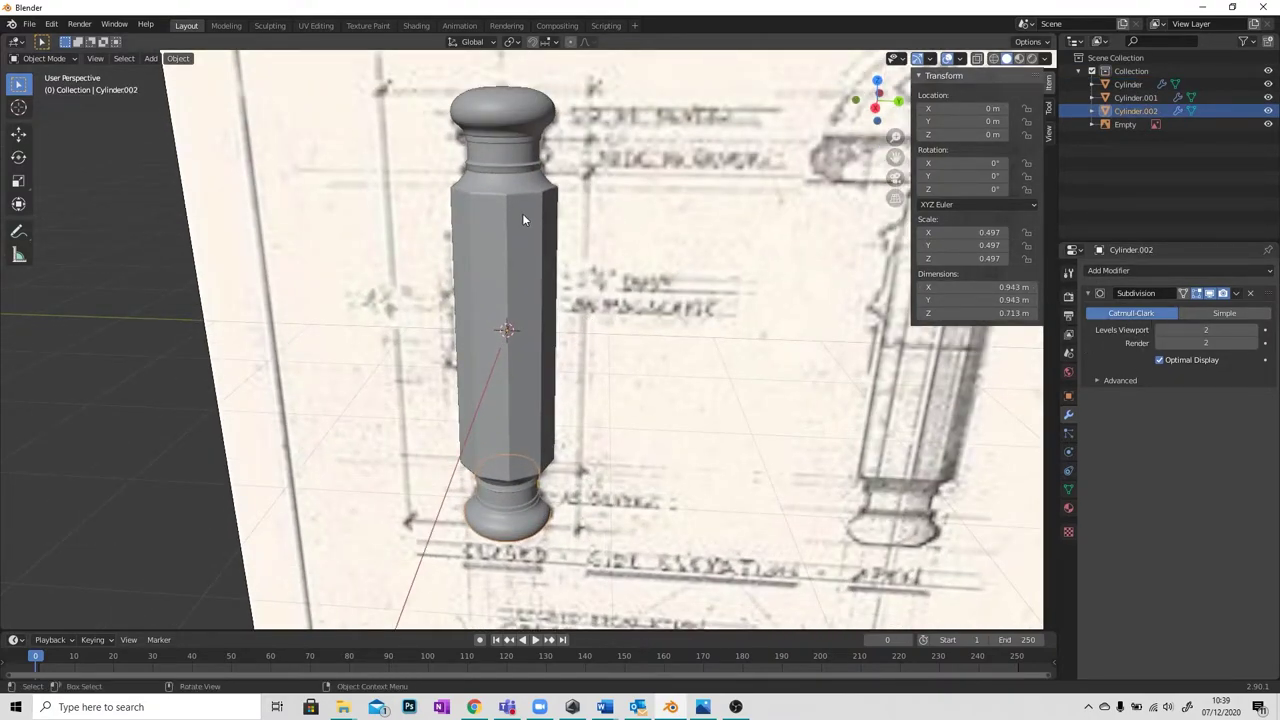
Select the shaft Cylinder and cancel its moves so it stays at the origin.
left_click(497, 218)
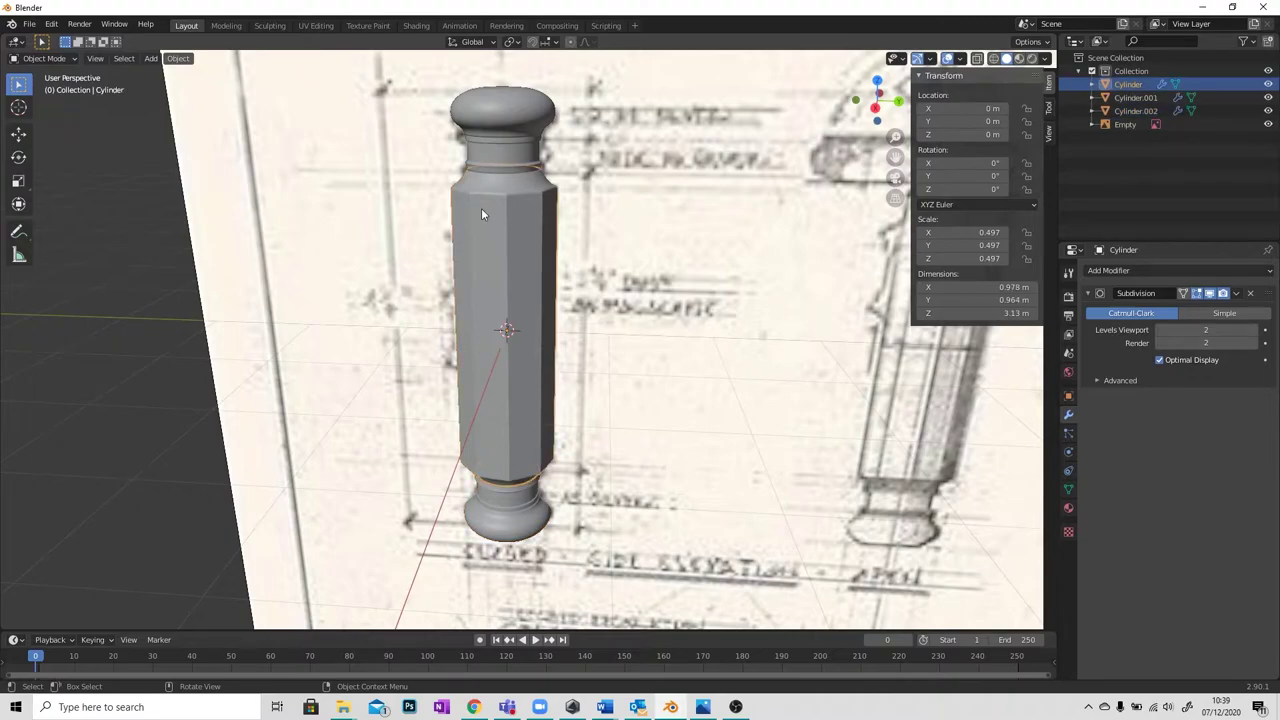
key("g")
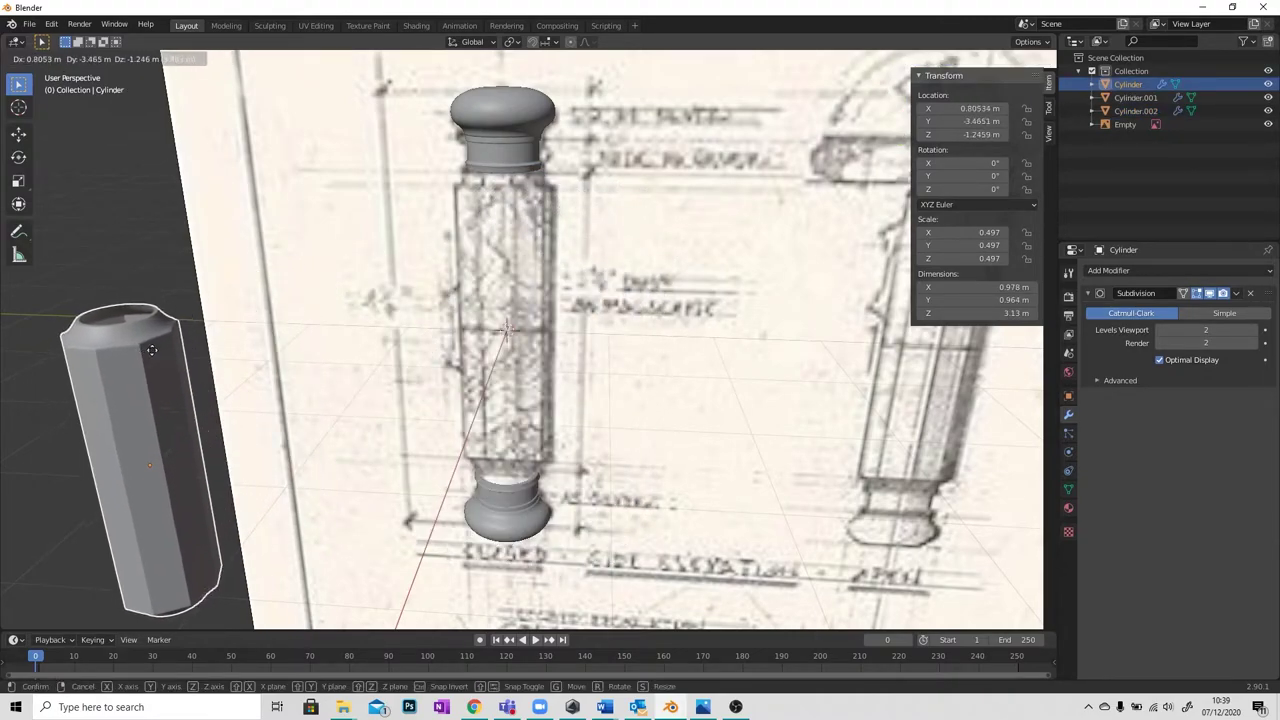
right_click(460, 248)
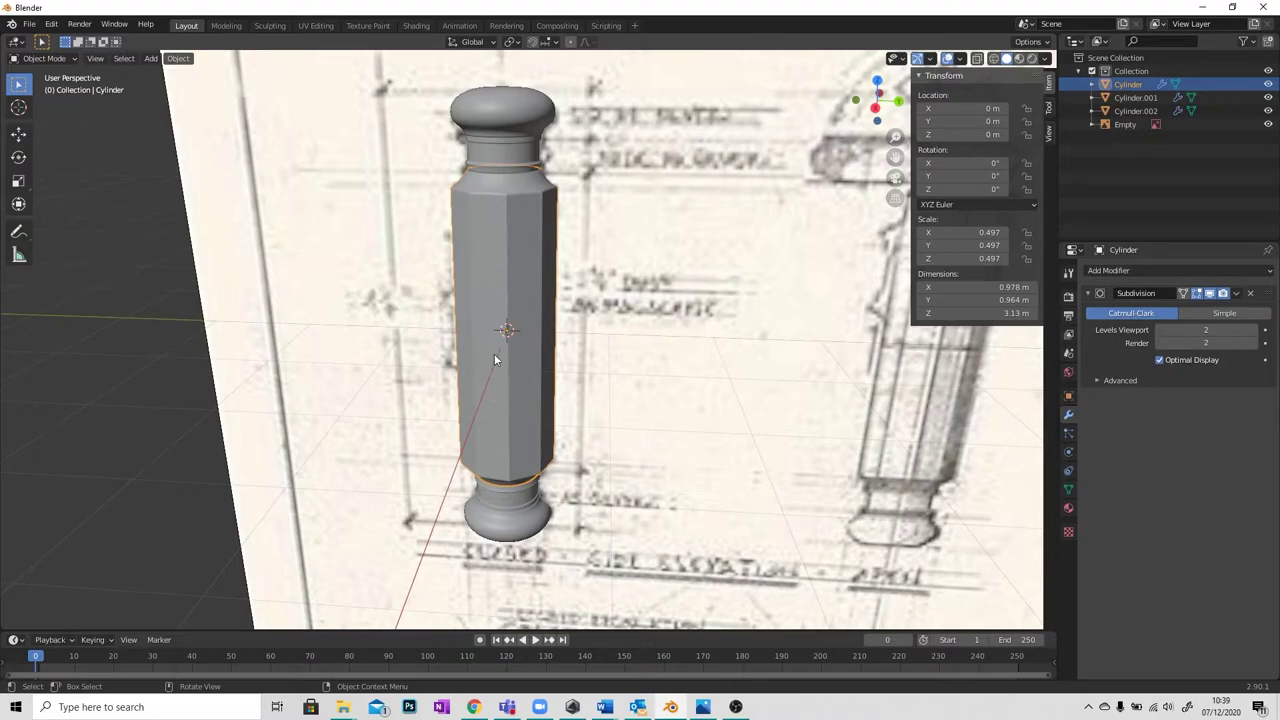
key("g")
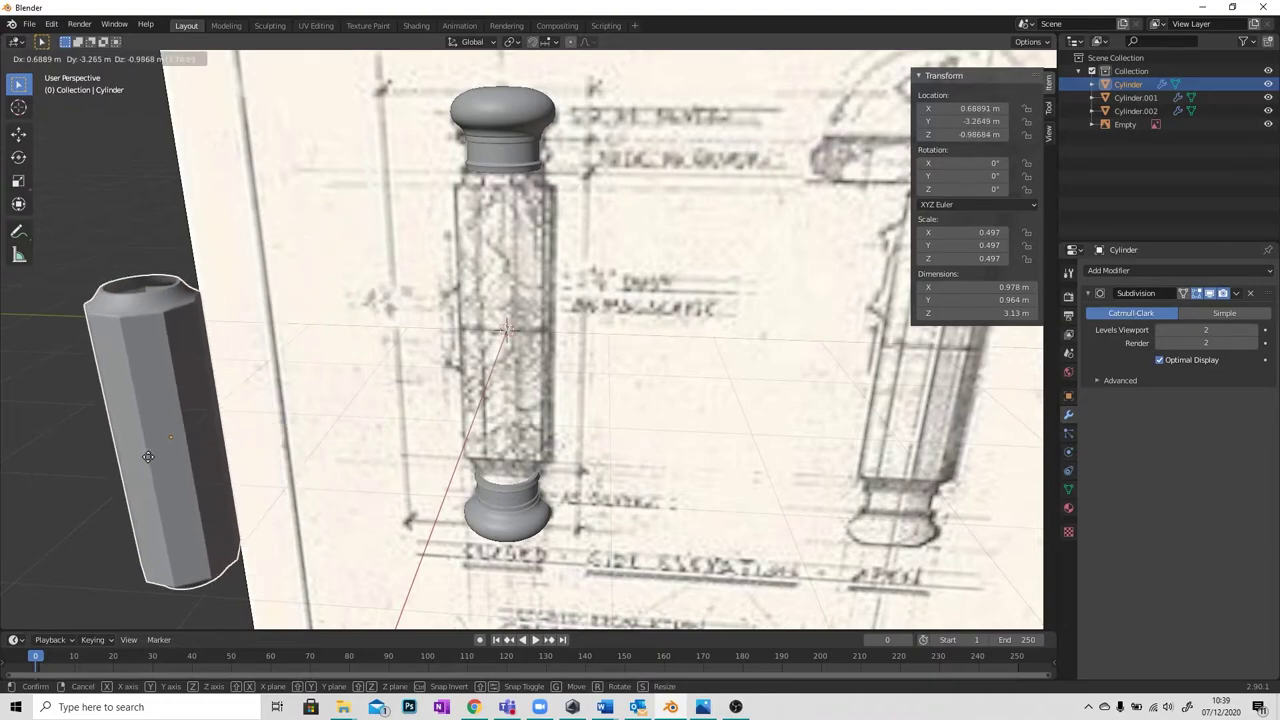
right_click(125, 467)
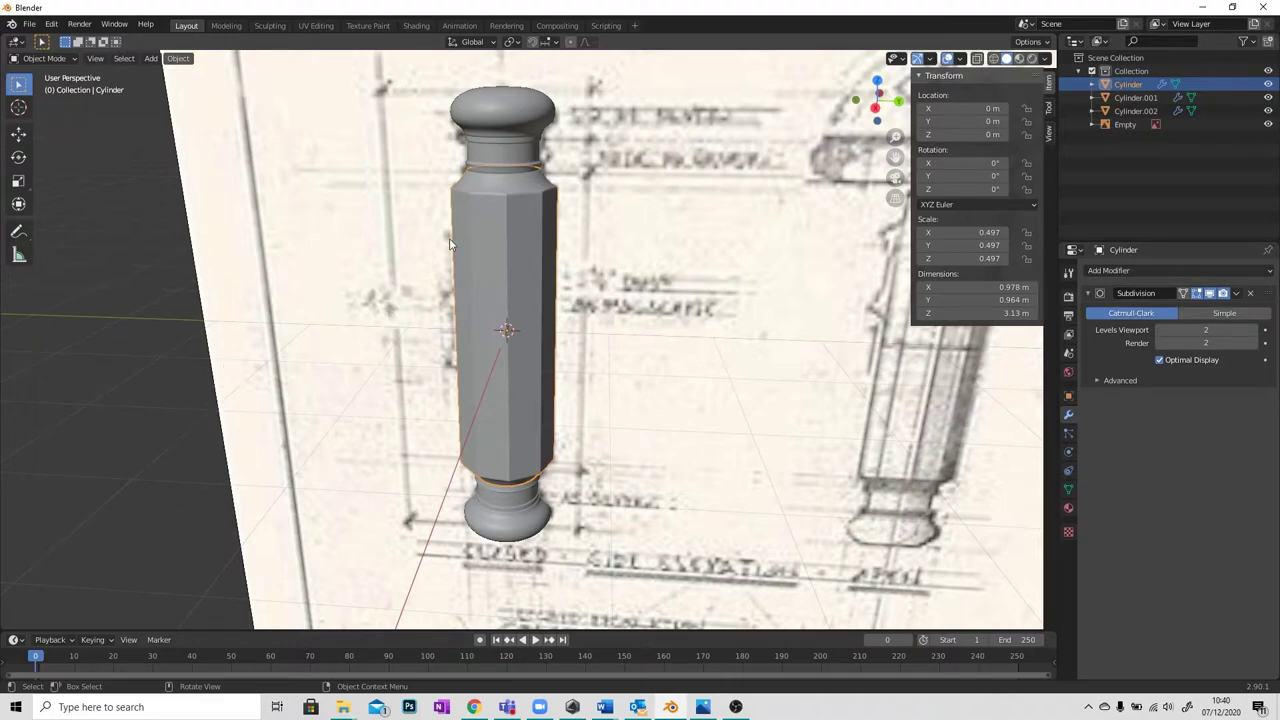
Face the column frontally and select the octagonal shaft body.
middle_click_drag(757, 293, 745, 309, "shift")
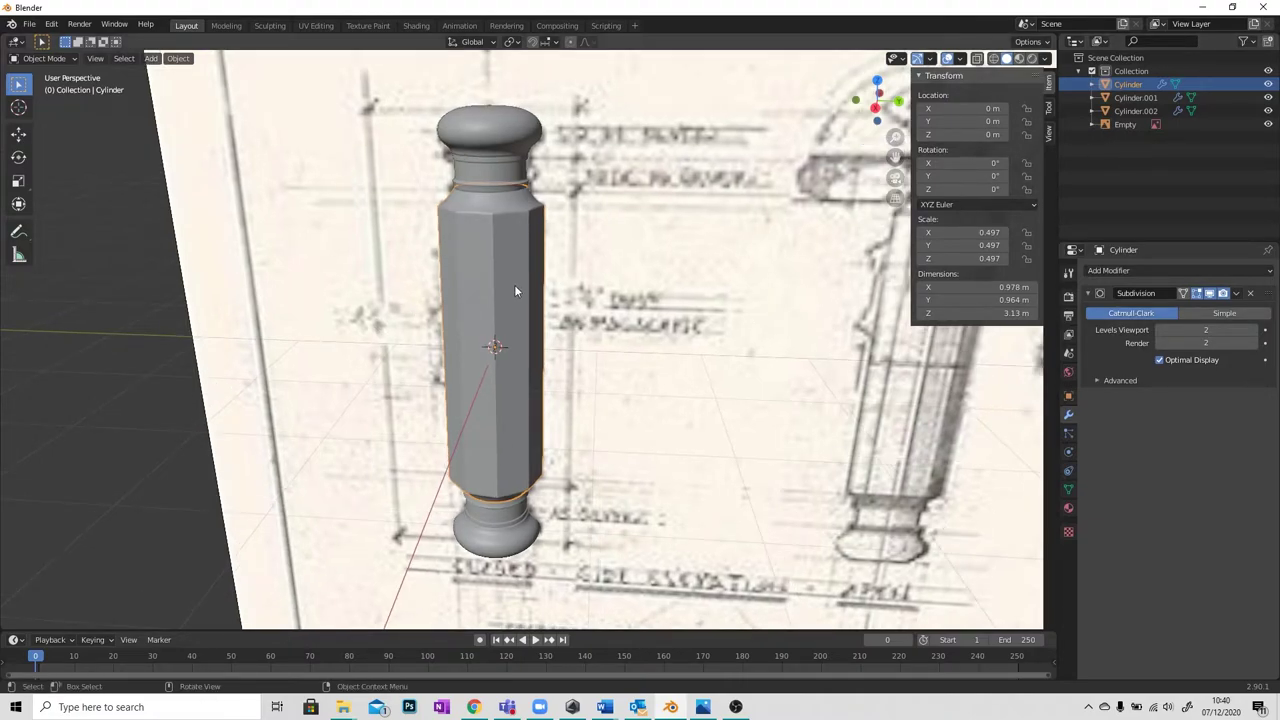
scroll(517, 284, "down", 1)
mouse_move(520, 288)
middle_mouse_down()
mouse_move(534, 271)
mouse_move(527, 283)
middle_mouse_up()
scroll(526, 283, "up", 1)
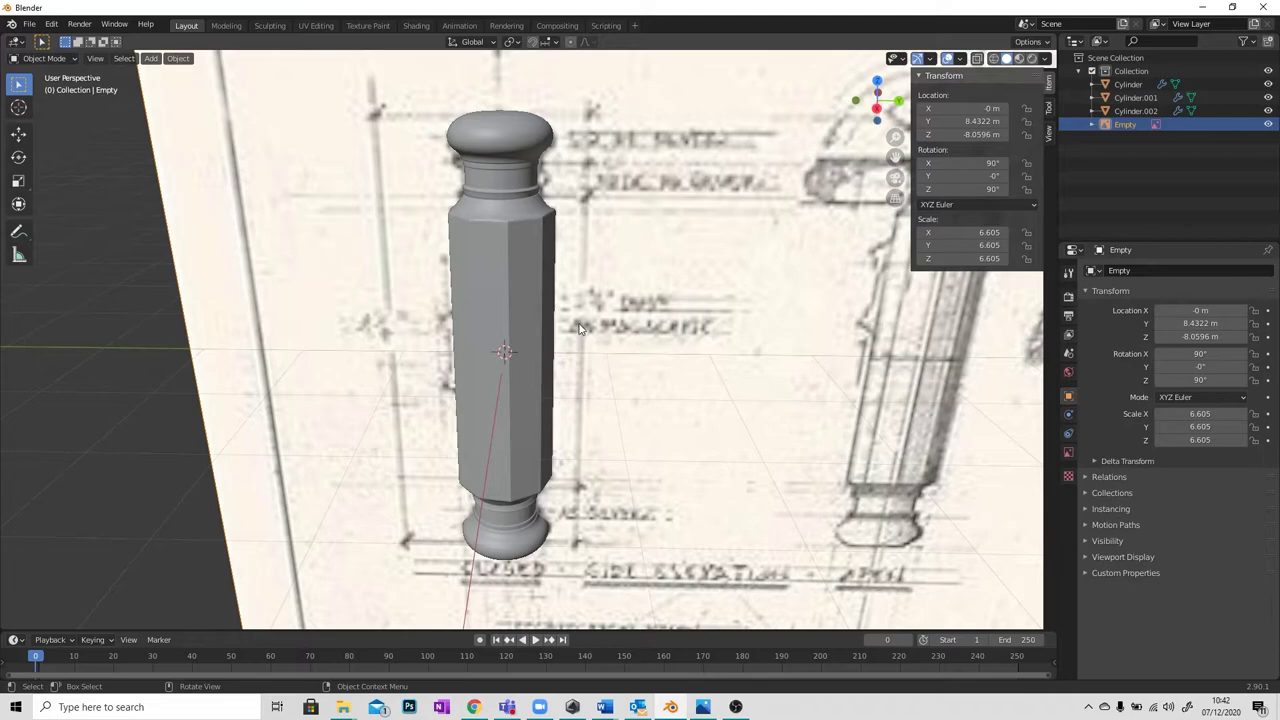
left_click(506, 282)
mouse_move(524, 313)
middle_mouse_down()
mouse_move(529, 294)
mouse_move(527, 311)
middle_mouse_up()
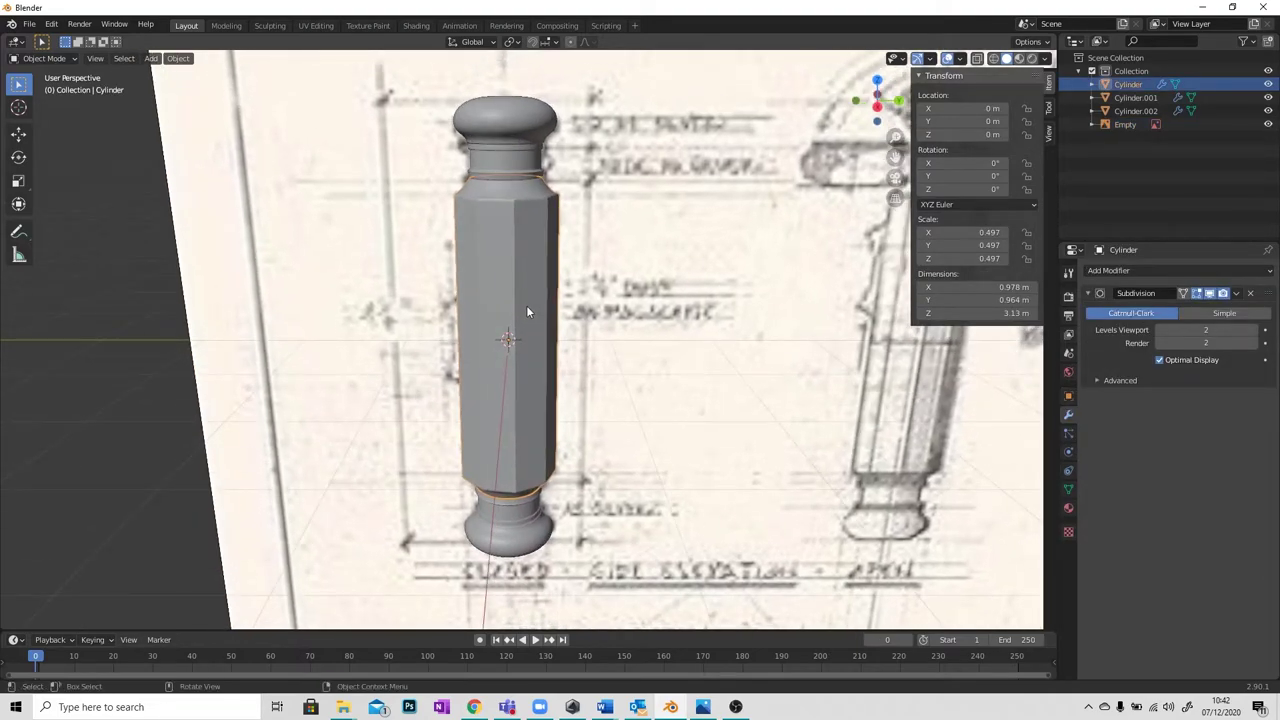
Open the second swirling malachite image from the Downloads folder in File Explorer.
mouse_move(343, 707)
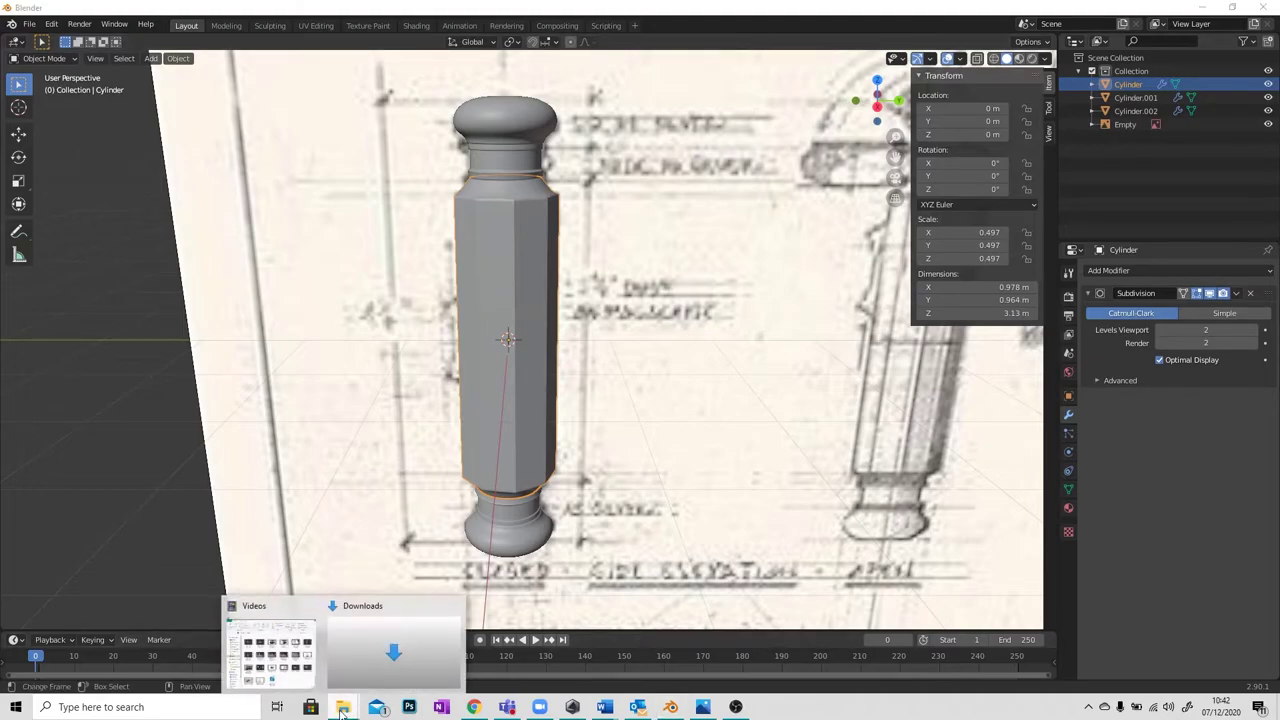
left_click(271, 648)
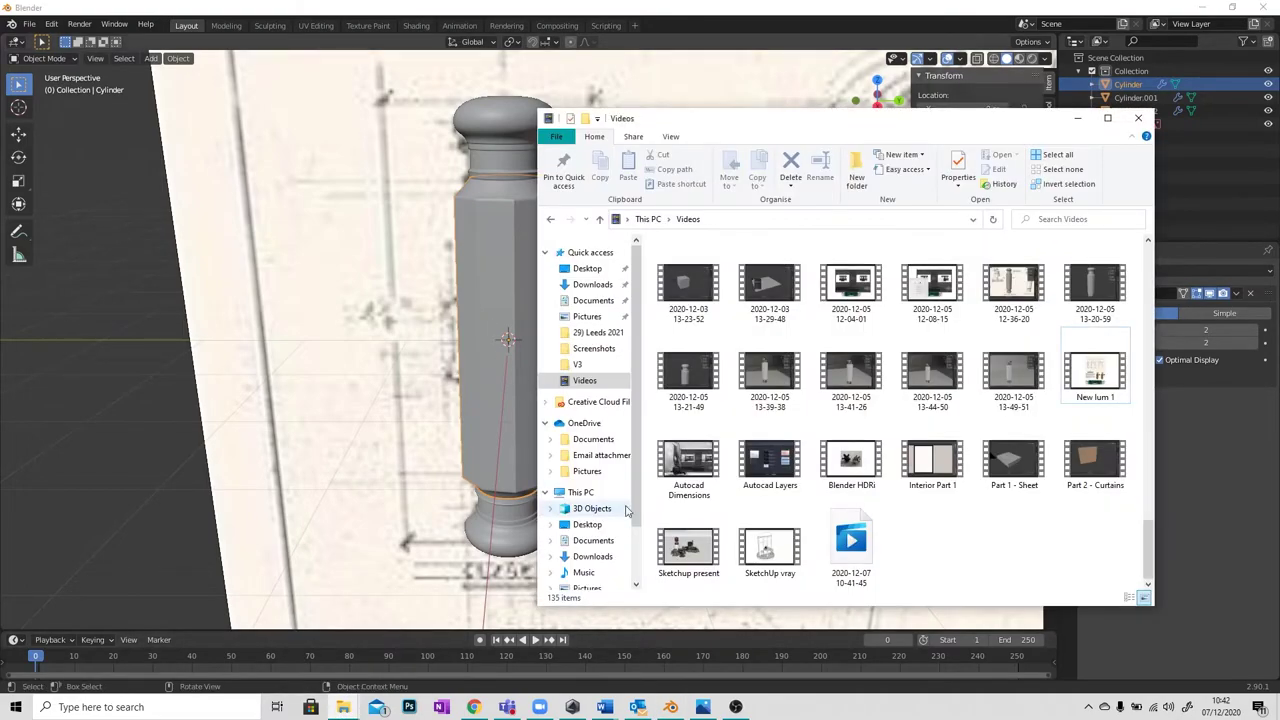
left_click(590, 286)
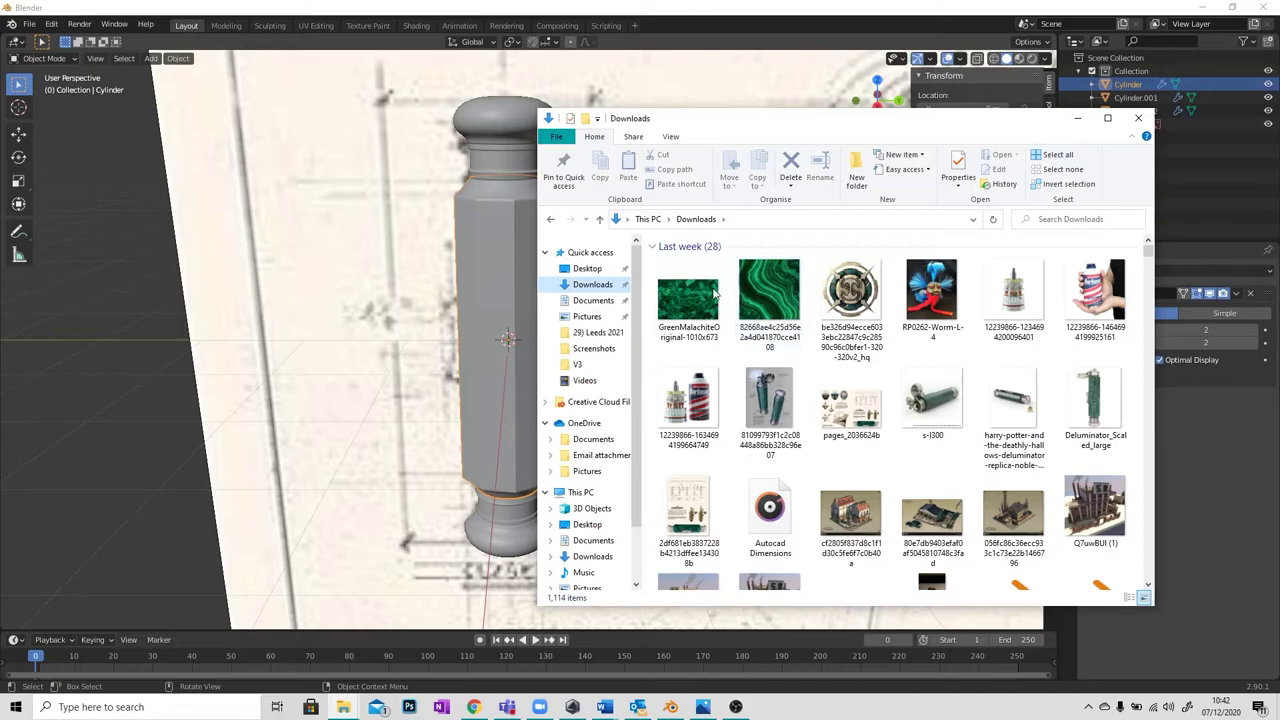
left_click(764, 307)
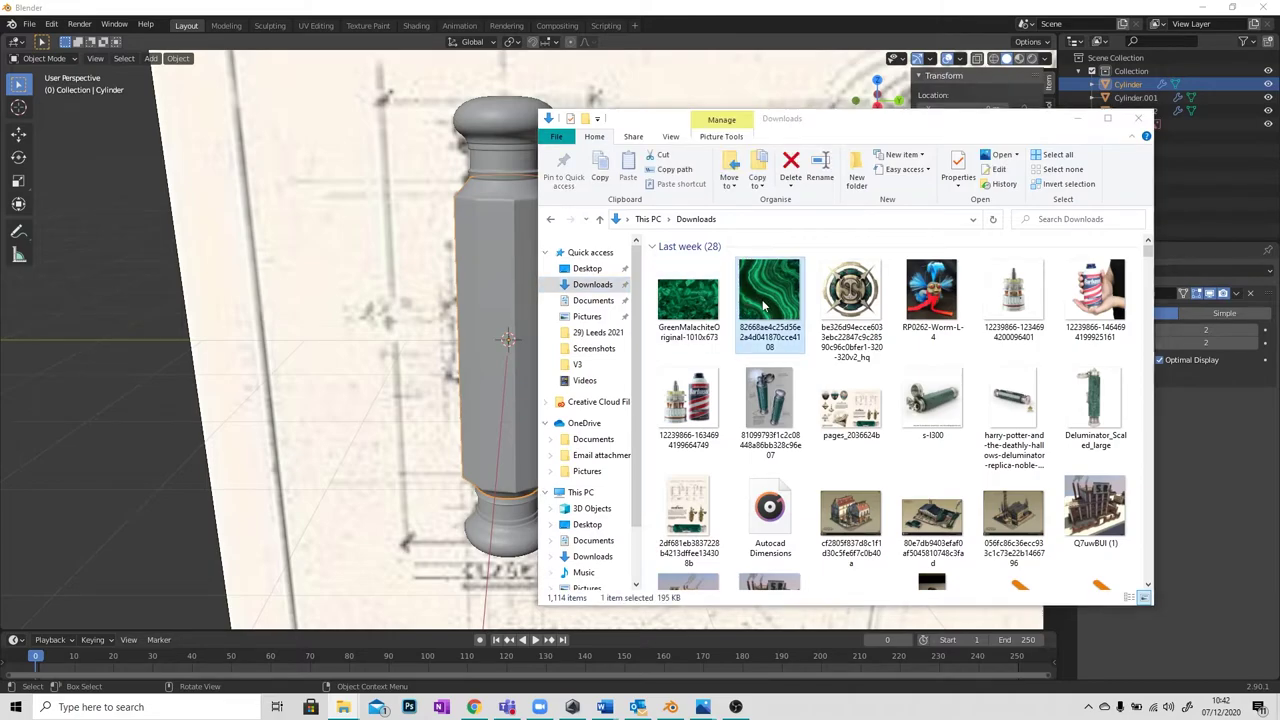
double_click(764, 307)
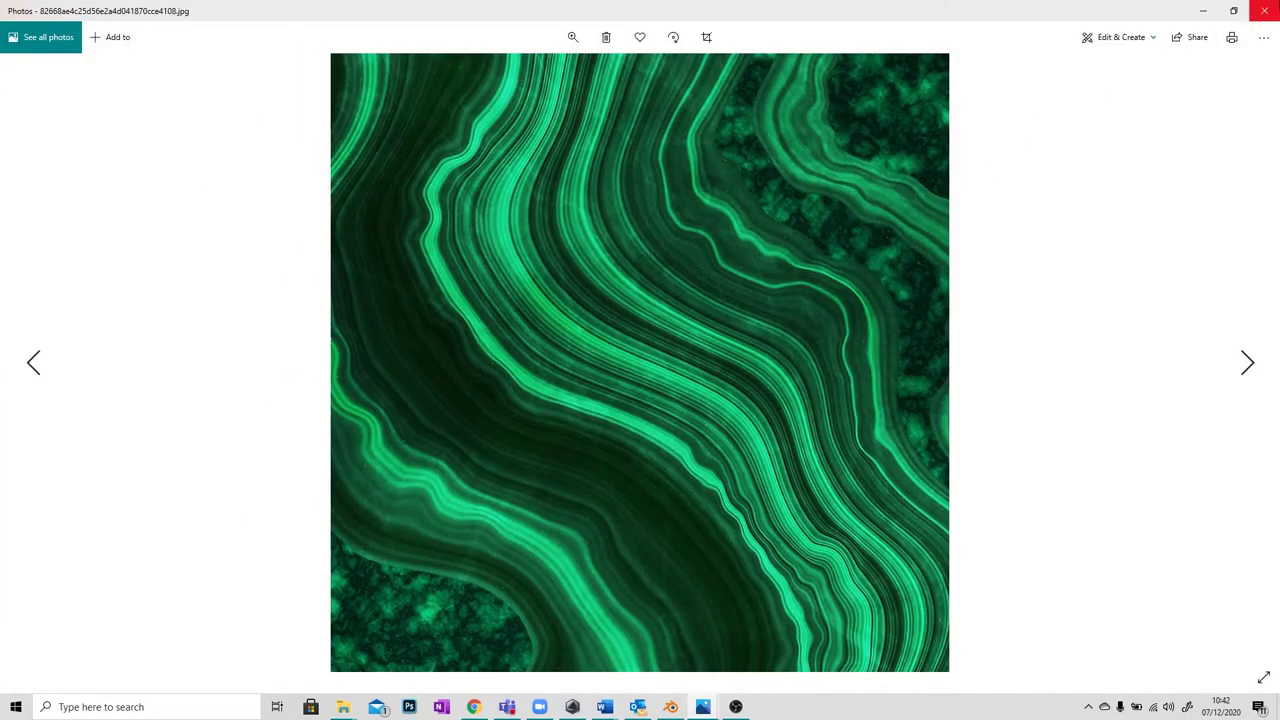
Close the current image and open GreenMalachiteOriginal-1010x673.jpg instead.
left_click(1264, 10)
left_click(685, 305)
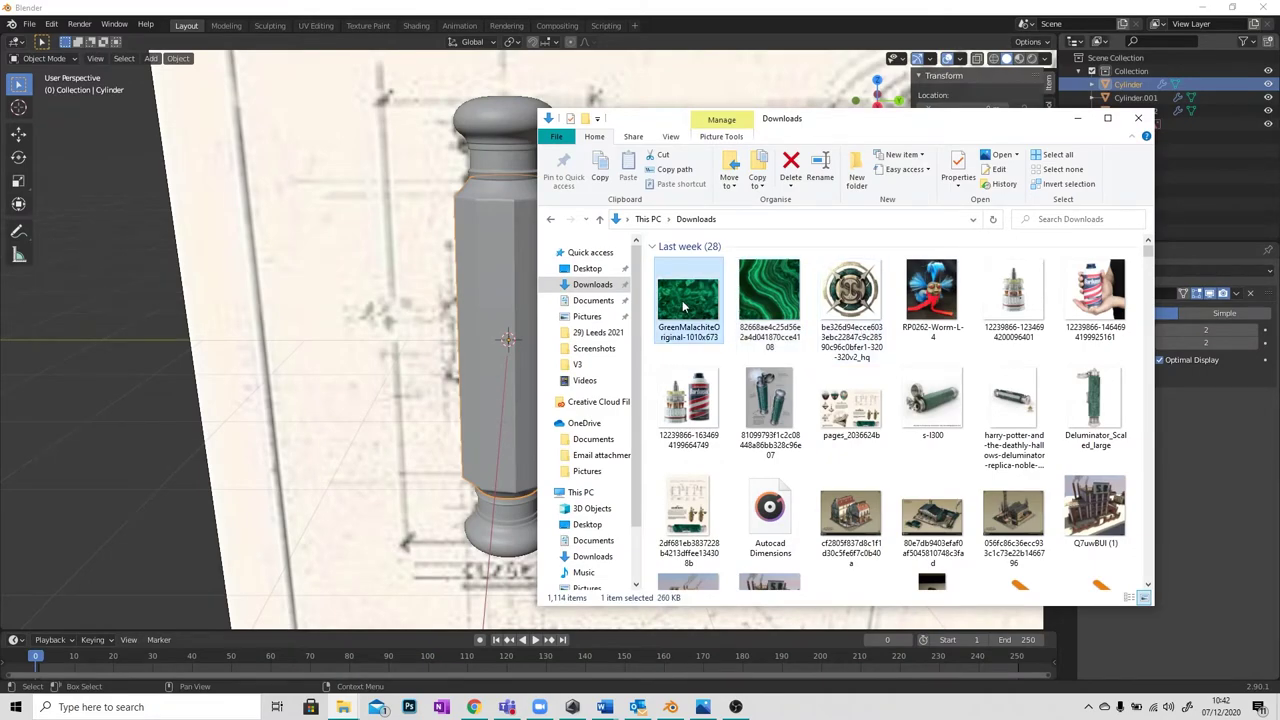
double_click(685, 305)
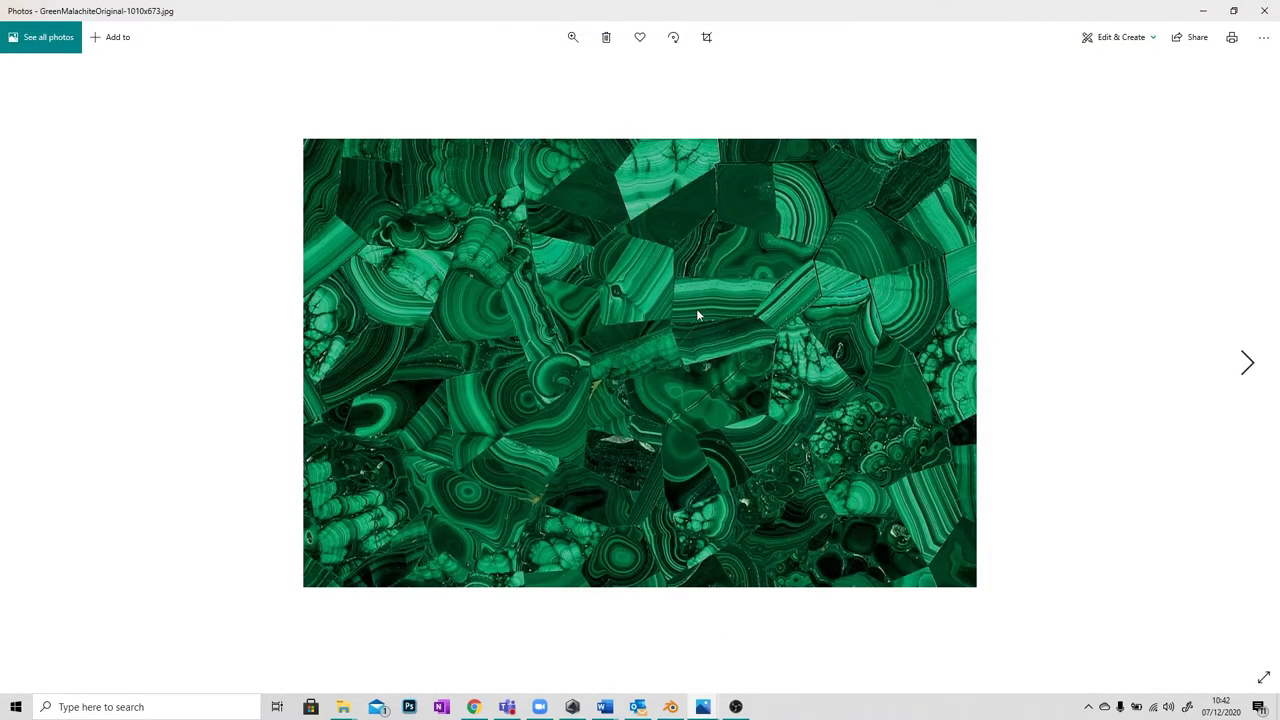
Compare it with the Deluminator reference, then put away the photo viewers and Downloads window.
mouse_move(705, 708)
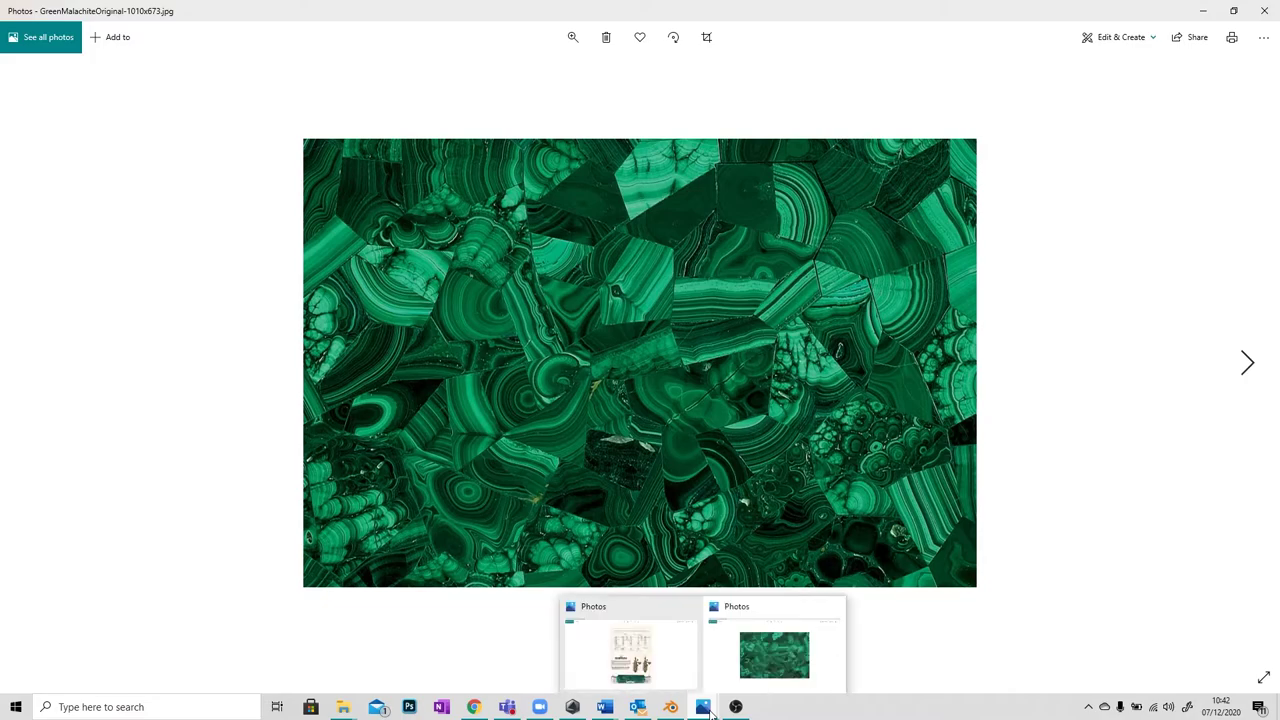
left_click(660, 673)
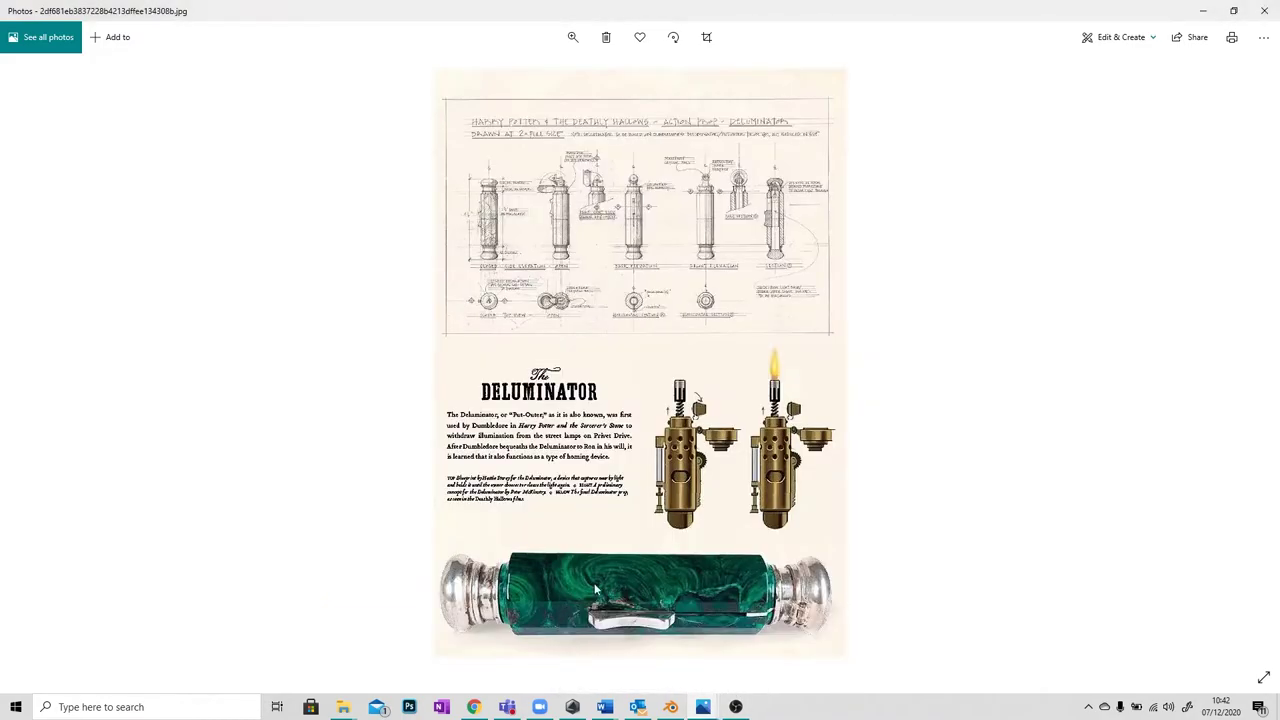
left_click(1203, 11)
left_click(1264, 11)
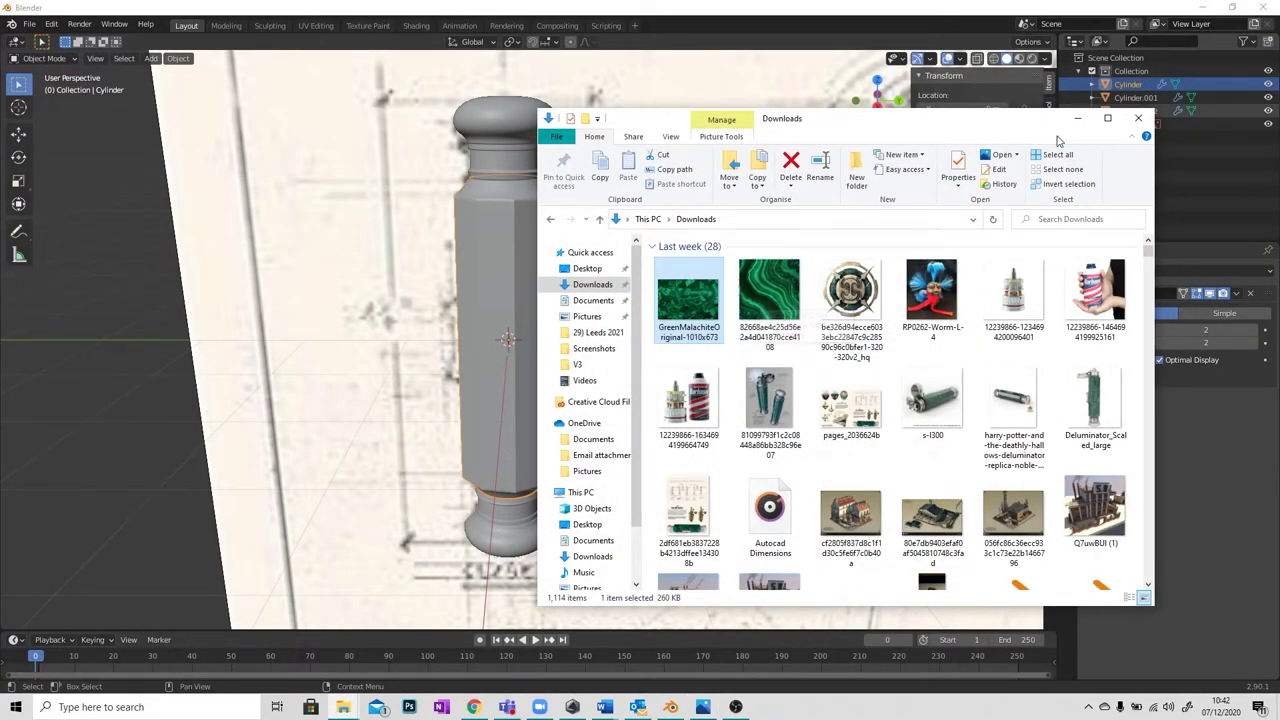
left_click(1138, 118)
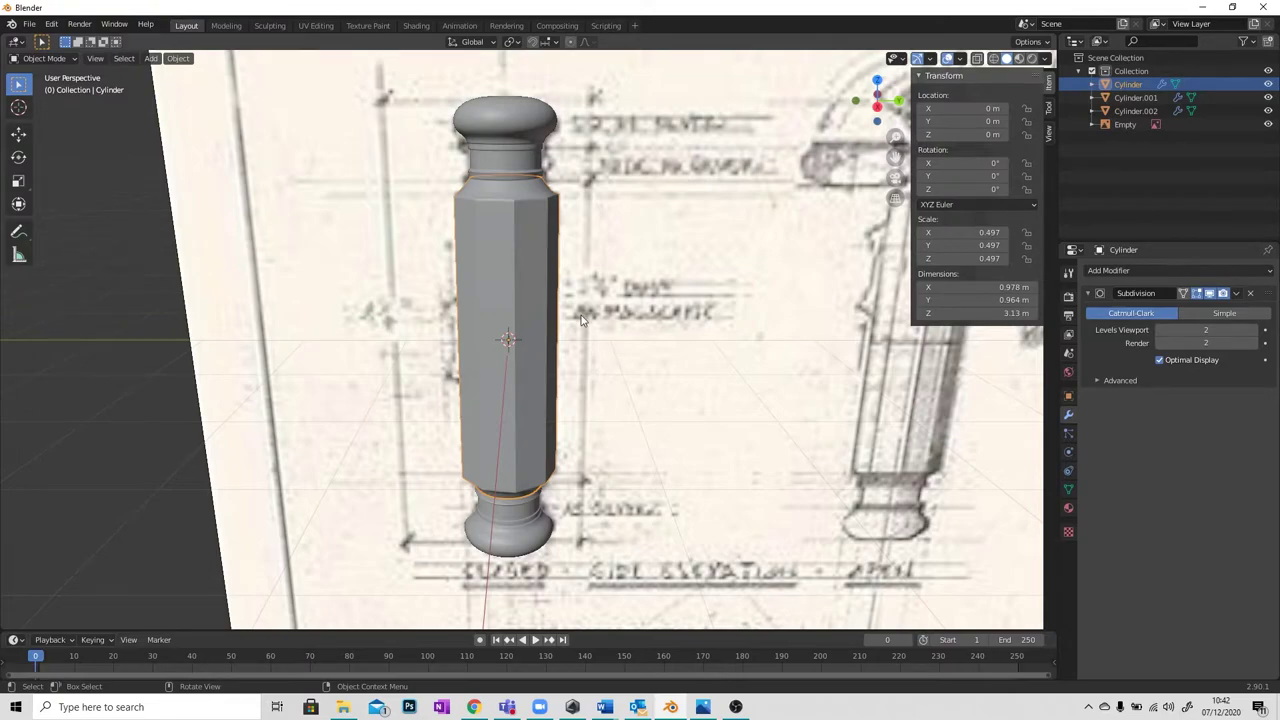
Switch to the UV Editing workspace and frame the selected shaft in the 3D view.
left_click(316, 26)
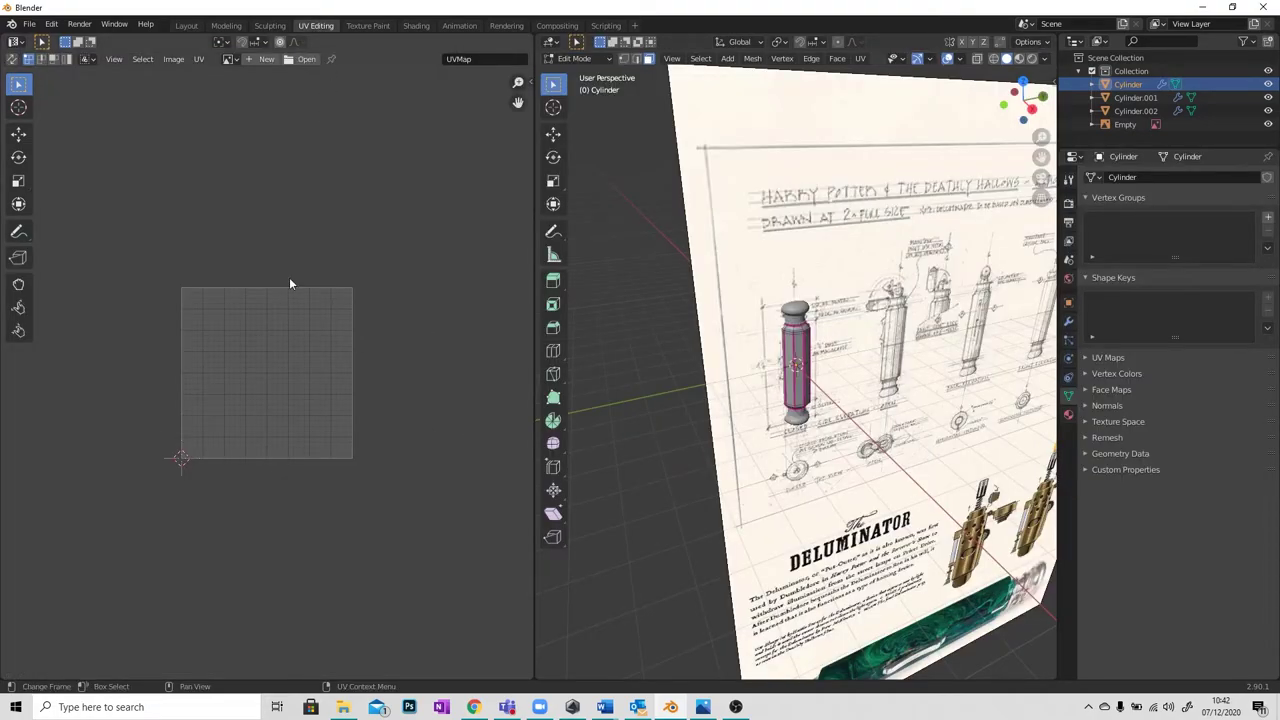
key("KP_Decimal")
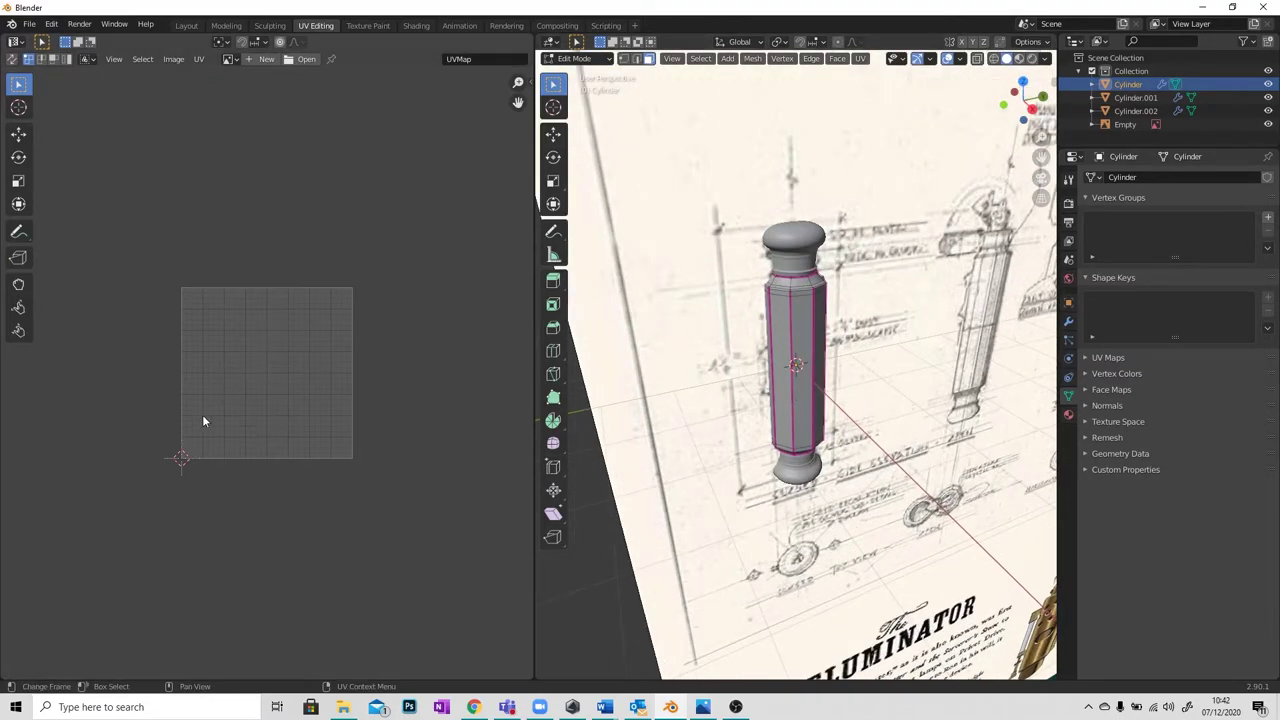
scroll(335, 454, "up", 1)
scroll(931, 430, "up", 3)
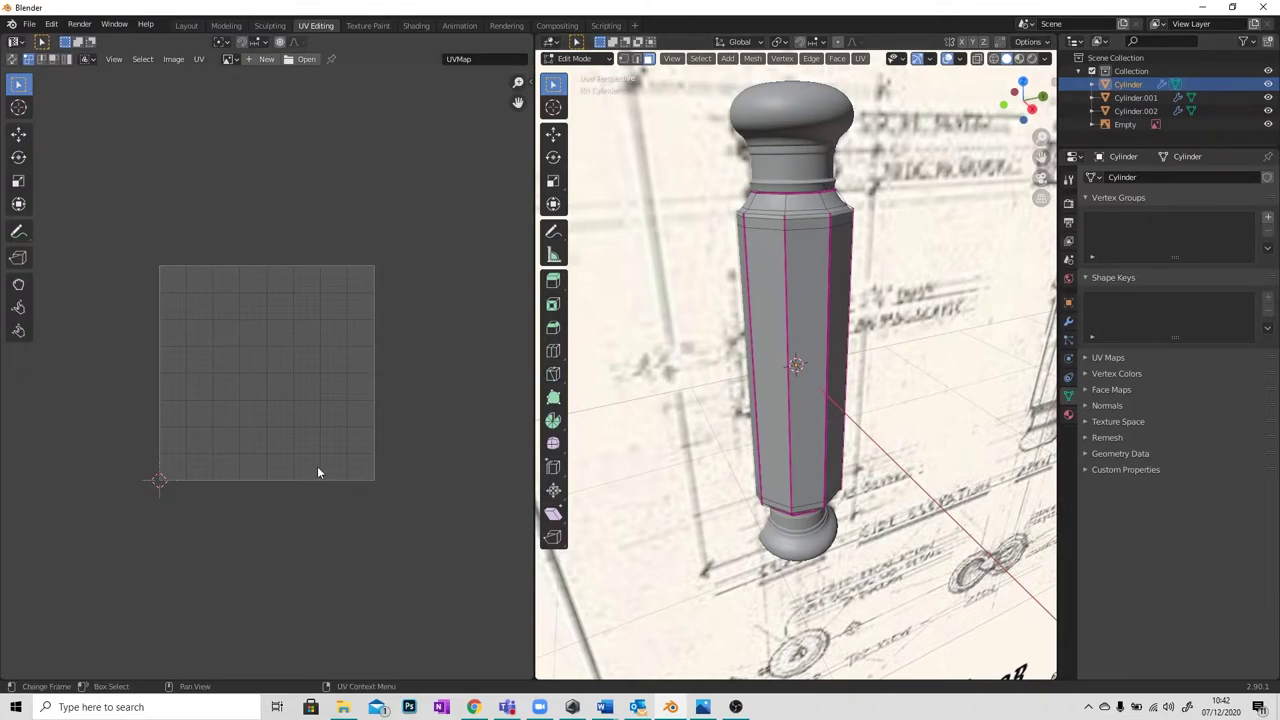
Load GreenMalachiteOriginal-1010x673.jpg from Downloads into the UV editor and fit it in view.
left_click(303, 60)
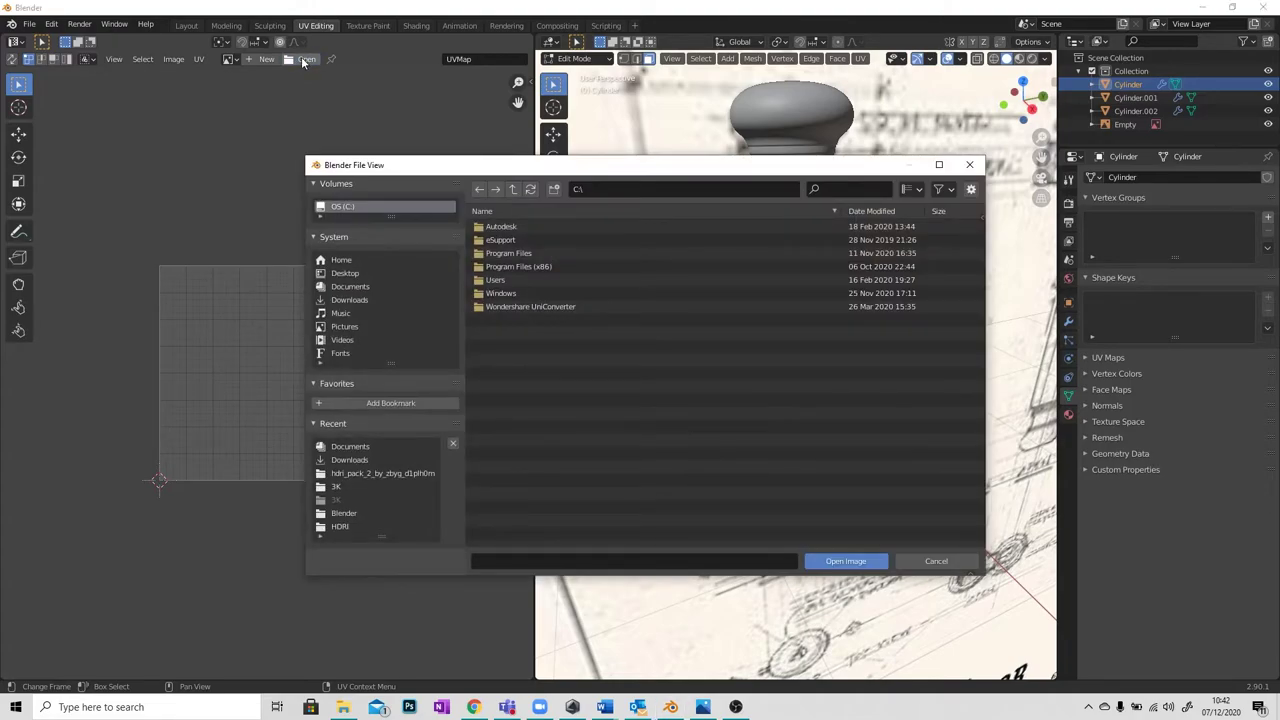
left_click(350, 299)
left_click_drag(985, 232, 999, 404)
left_click(571, 323)
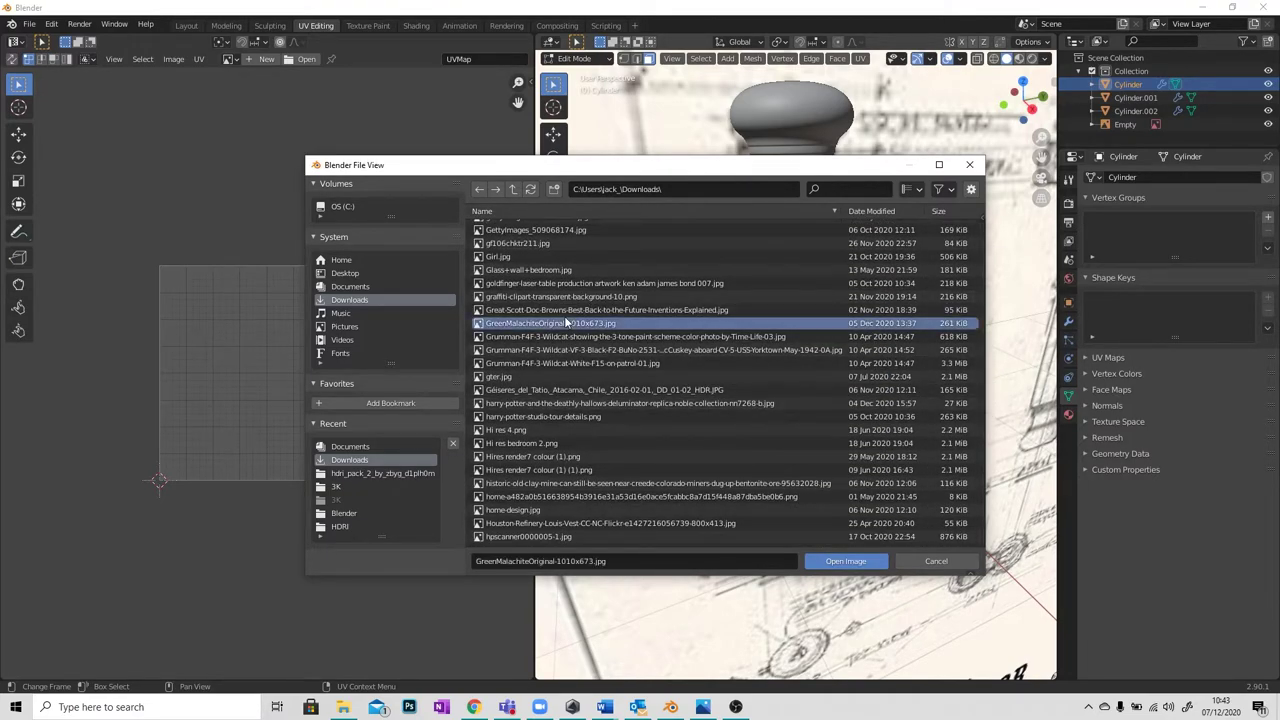
left_click(845, 561)
scroll(348, 411, "down", 6)
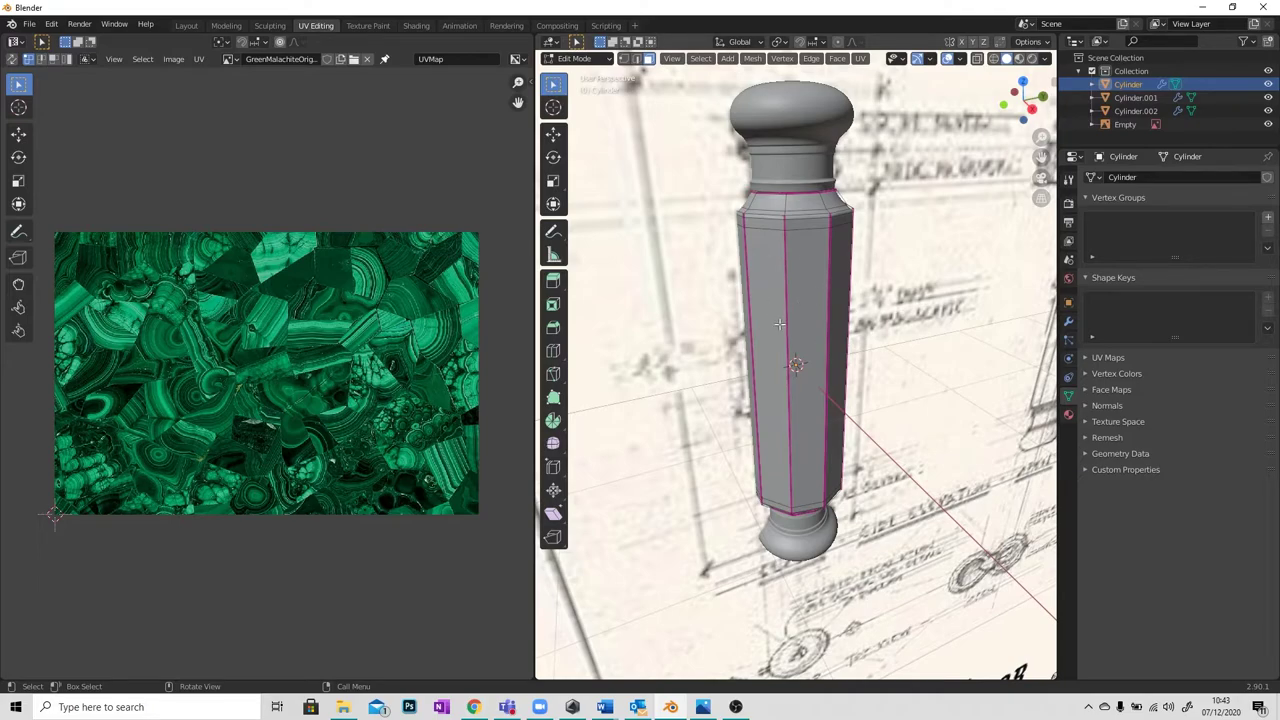
Select all of the shaft's faces and orbit around the column.
key("a")
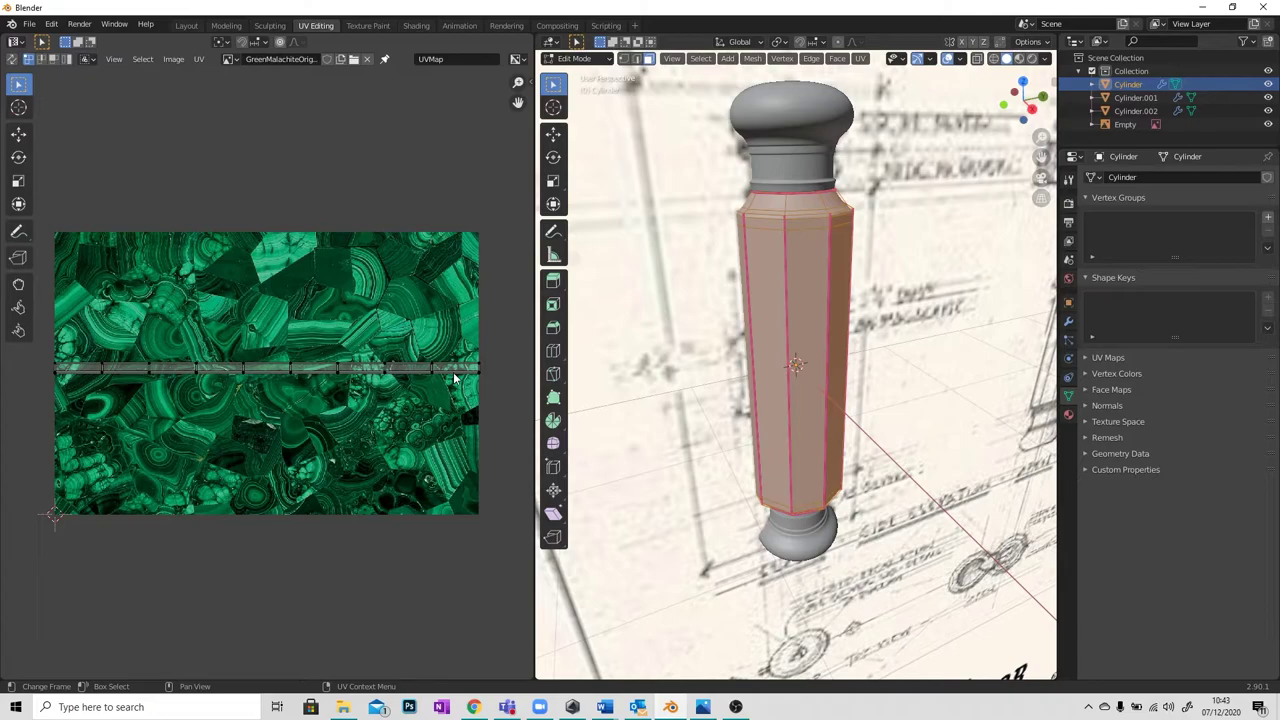
scroll(375, 412, "up", 4)
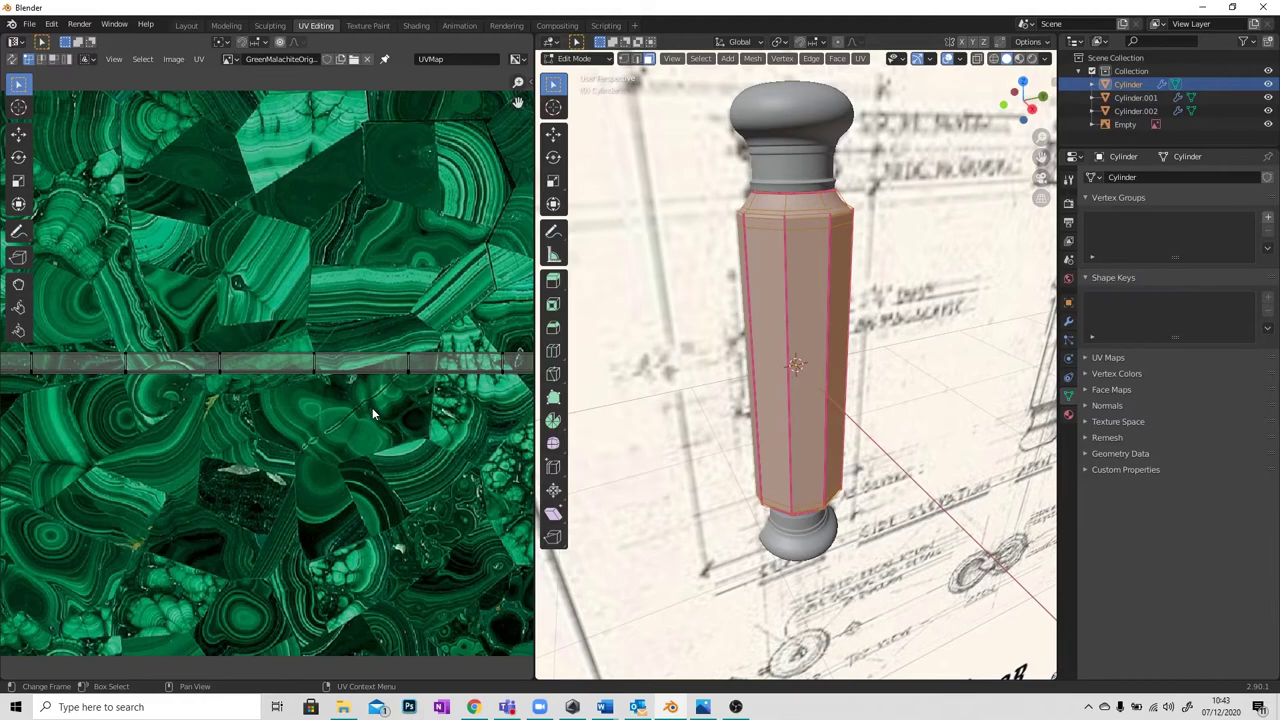
scroll(375, 410, "down", 3)
scroll(85, 377, "down", 1)
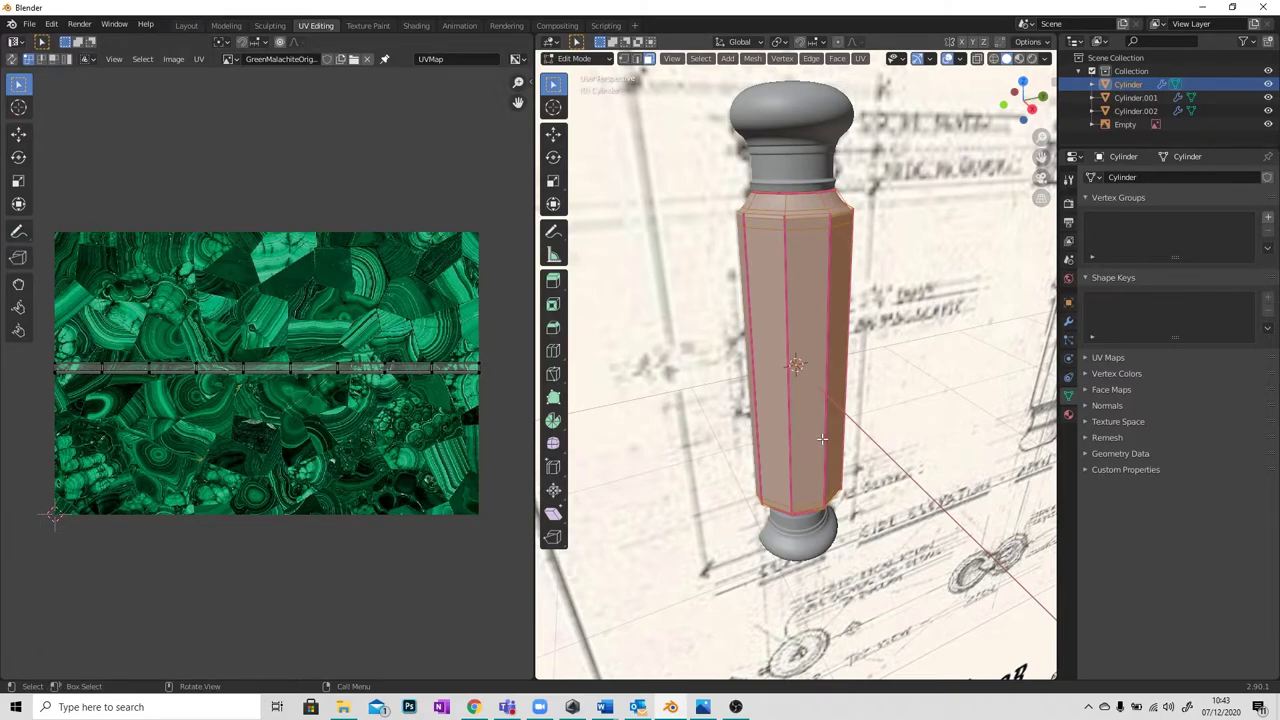
scroll(804, 311, "up", 4)
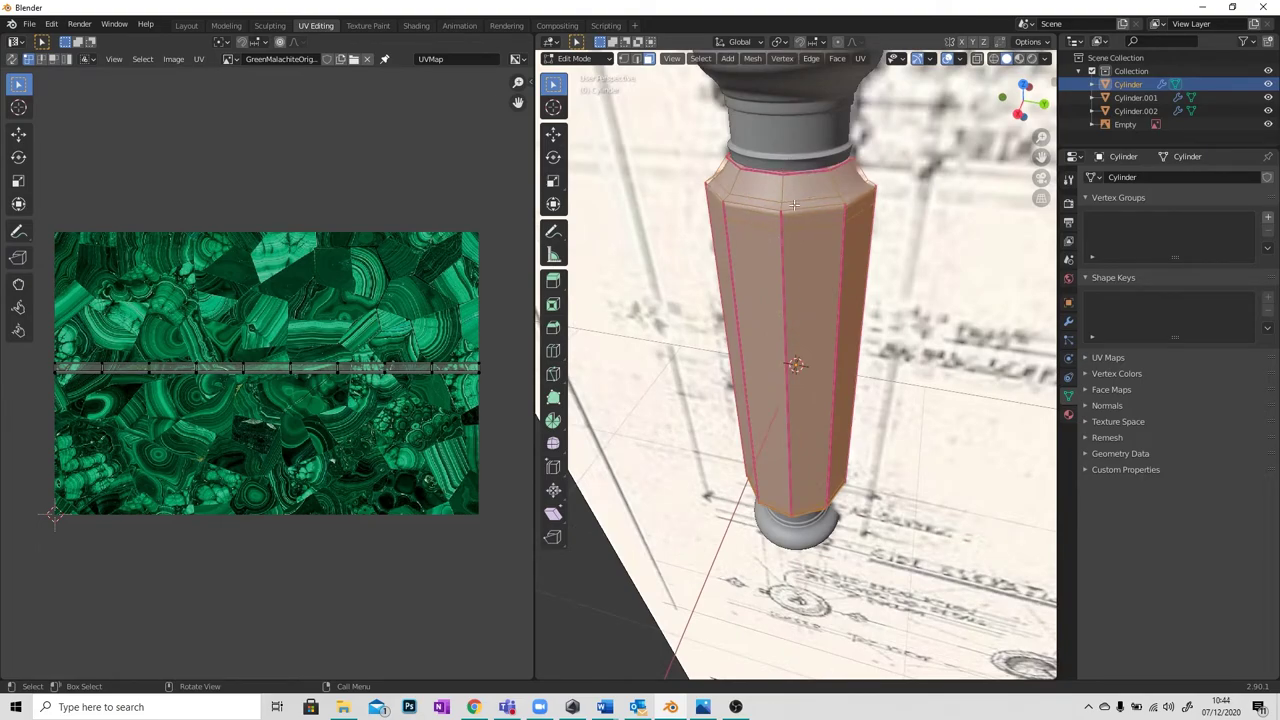
middle_click_drag(814, 392, 806, 150)
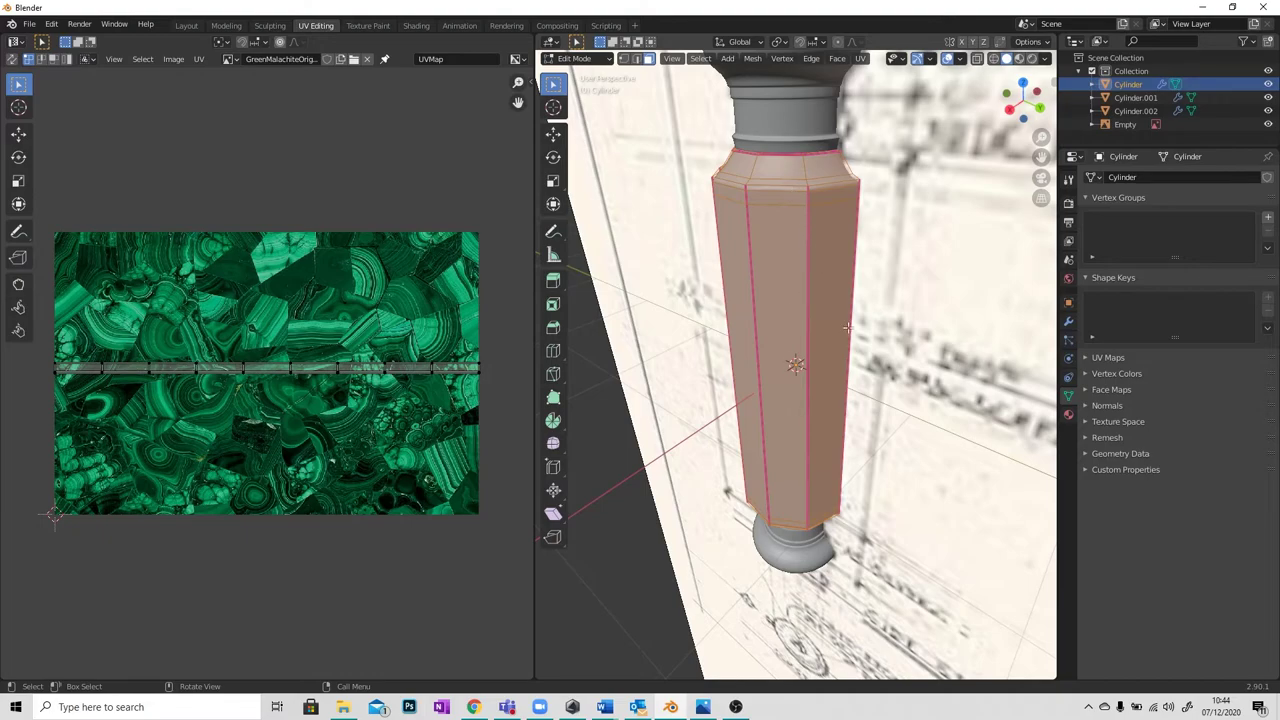
middle_click_drag(862, 337, 856, 369)
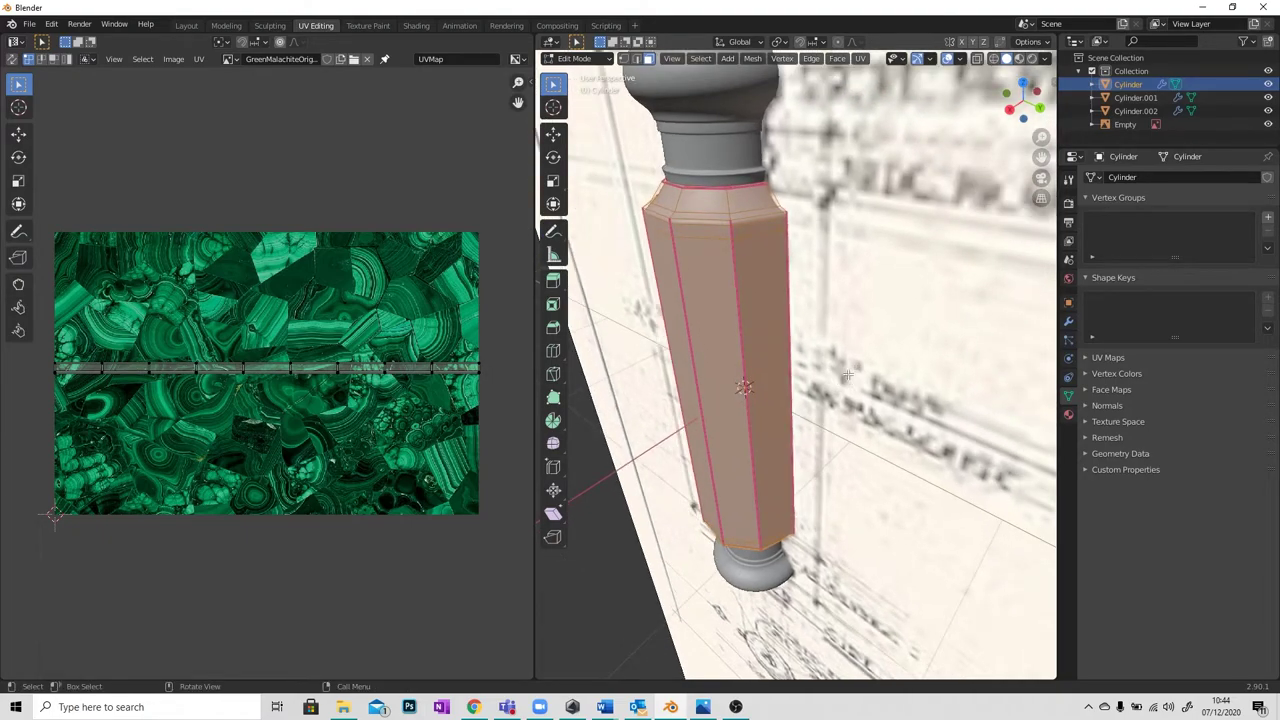
Switch to edge select mode and select a vertical edge loop of the shaft.
left_click(636, 58)
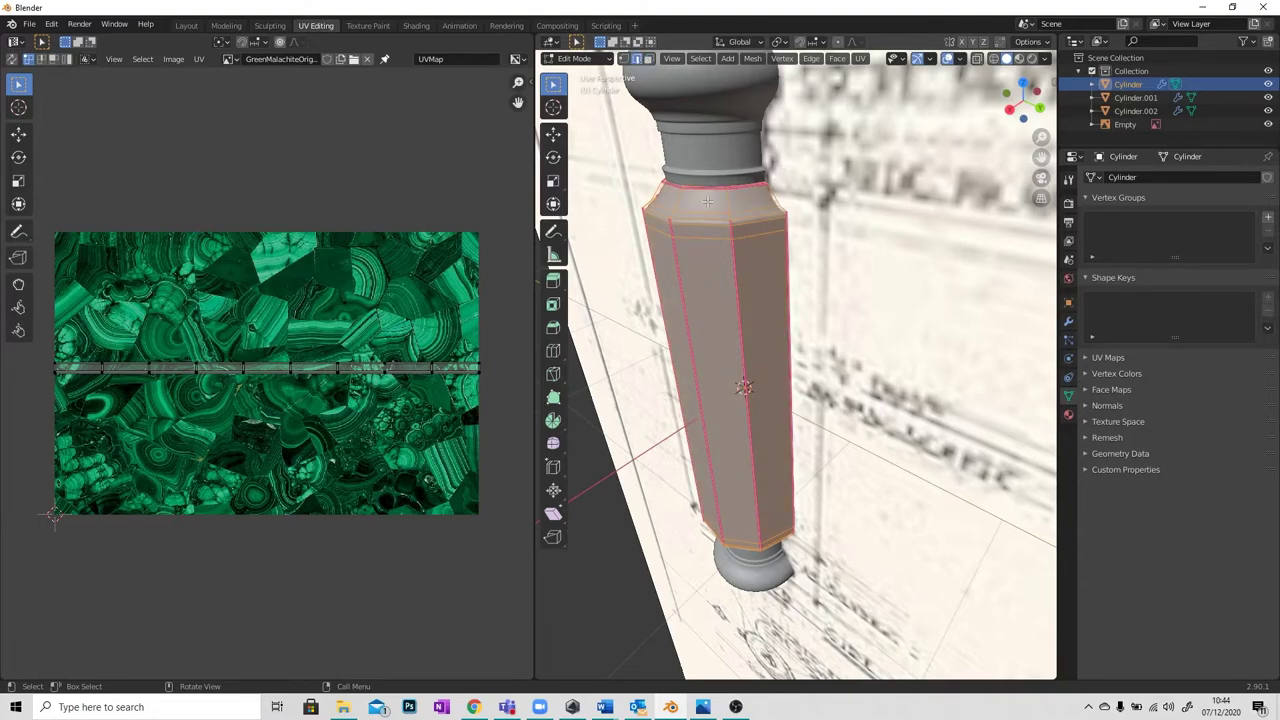
middle_click_drag(741, 212, 739, 166)
left_click(752, 314, "alt")
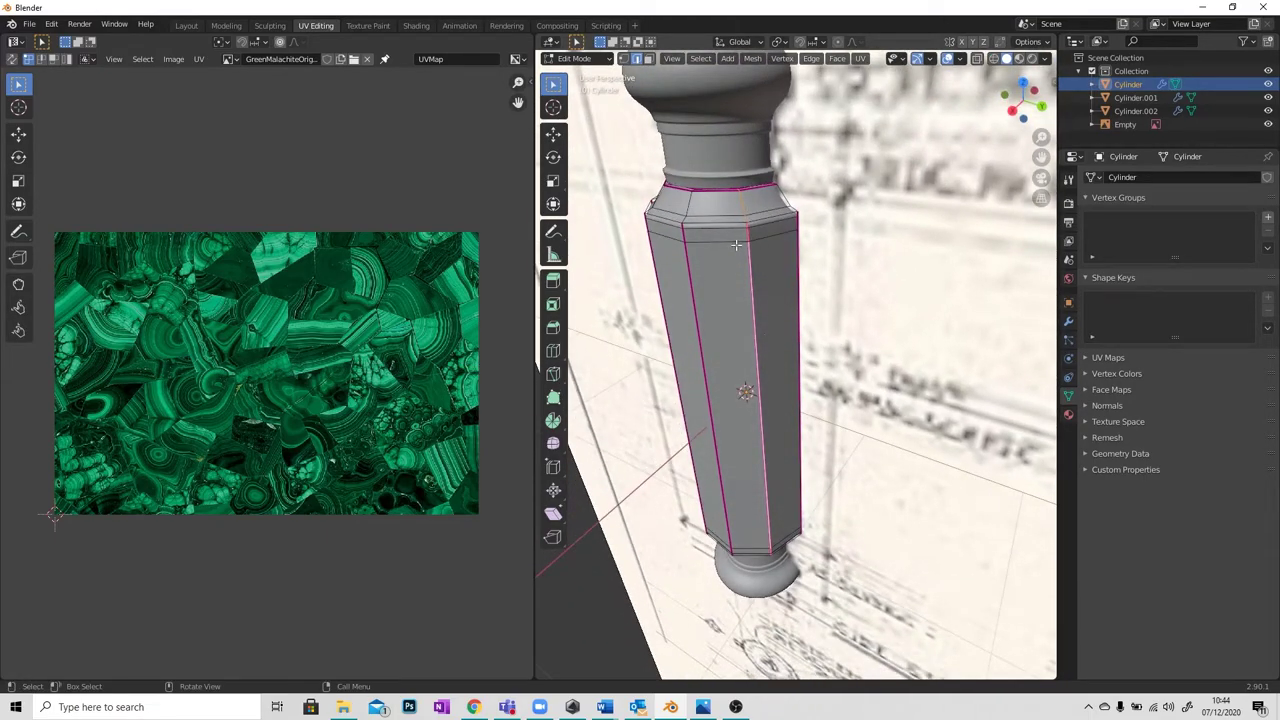
middle_click_drag(746, 392, 772, 305)
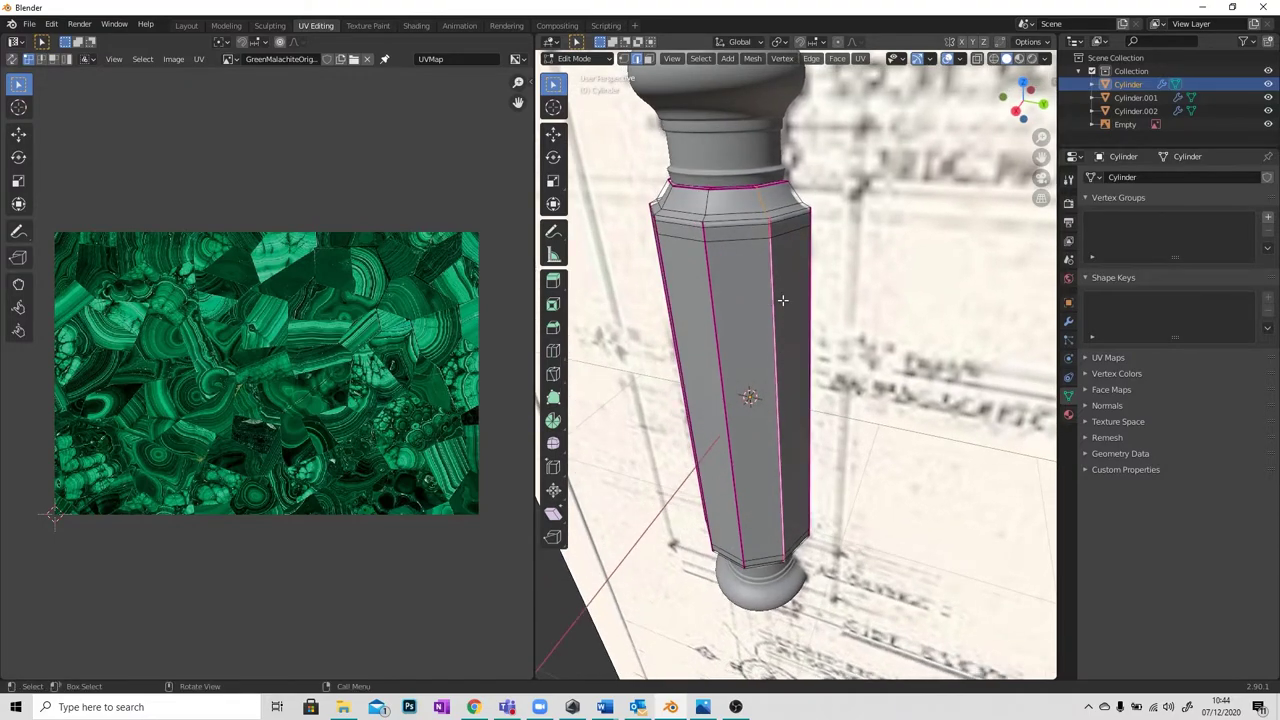
Mark the remaining vertical shaft edge as a seam and select the whole column mesh.
right_click(772, 303)
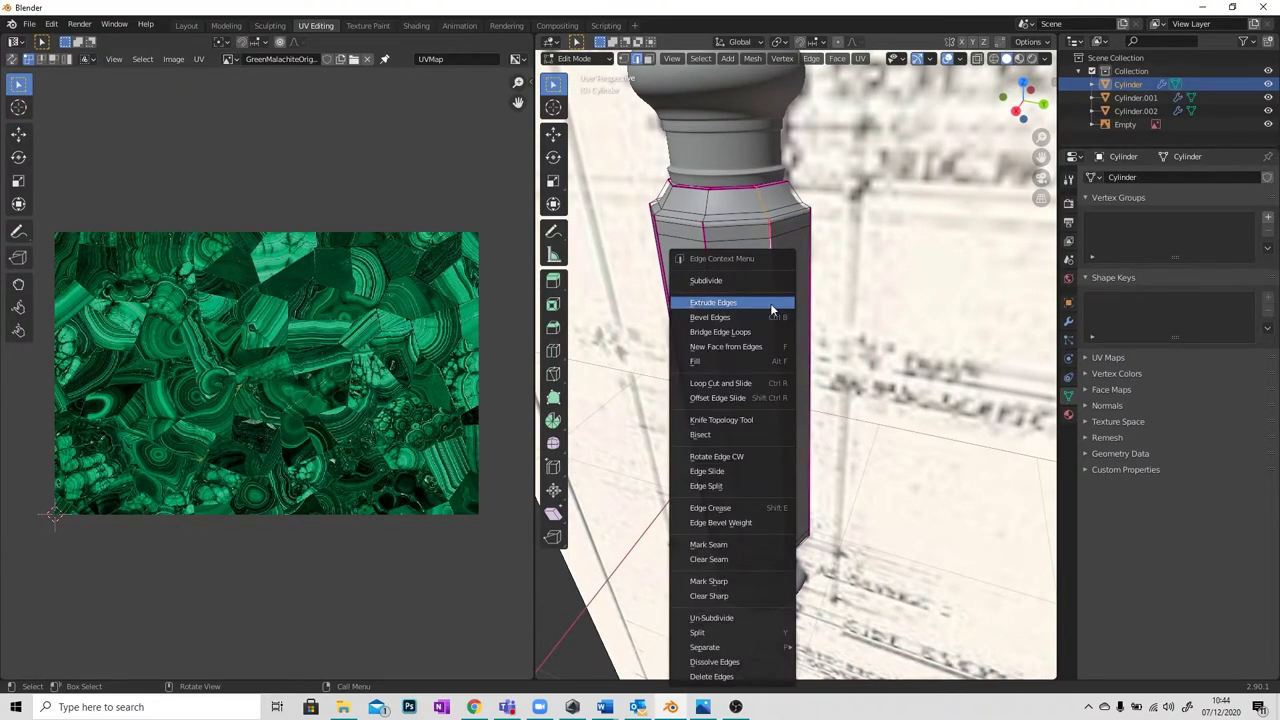
left_click(704, 546)
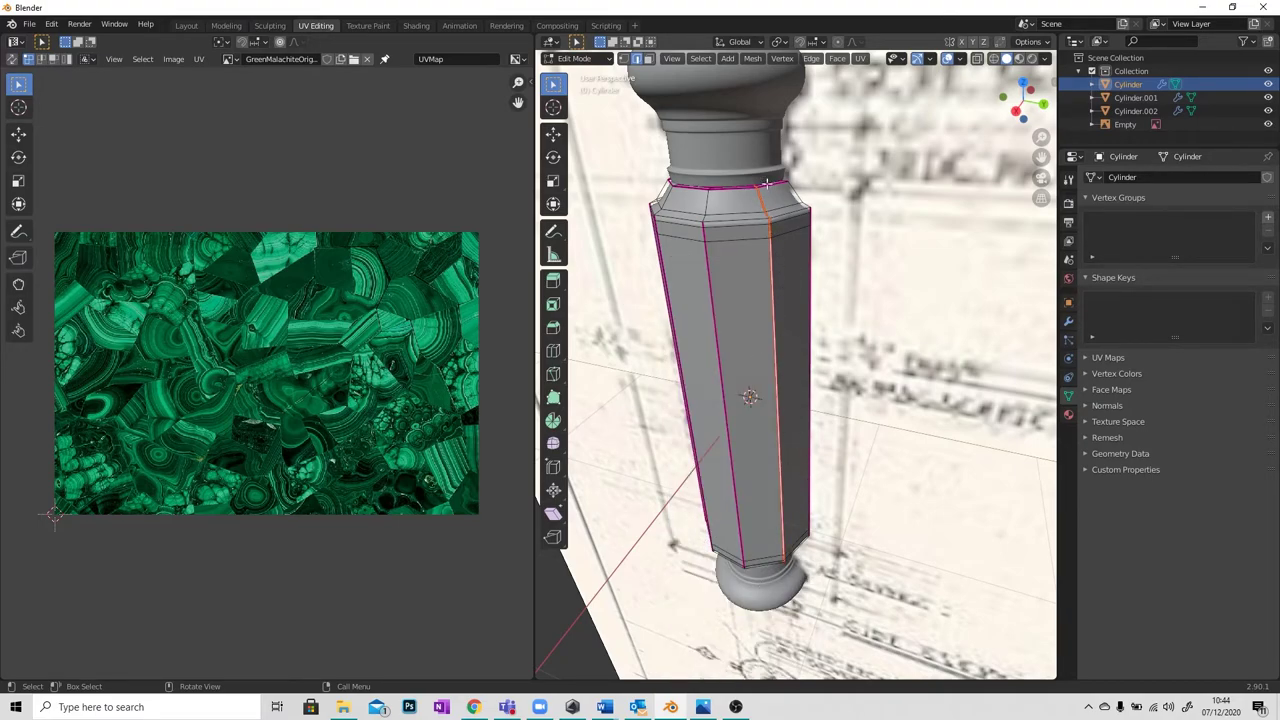
middle_click_drag(769, 366, 772, 405)
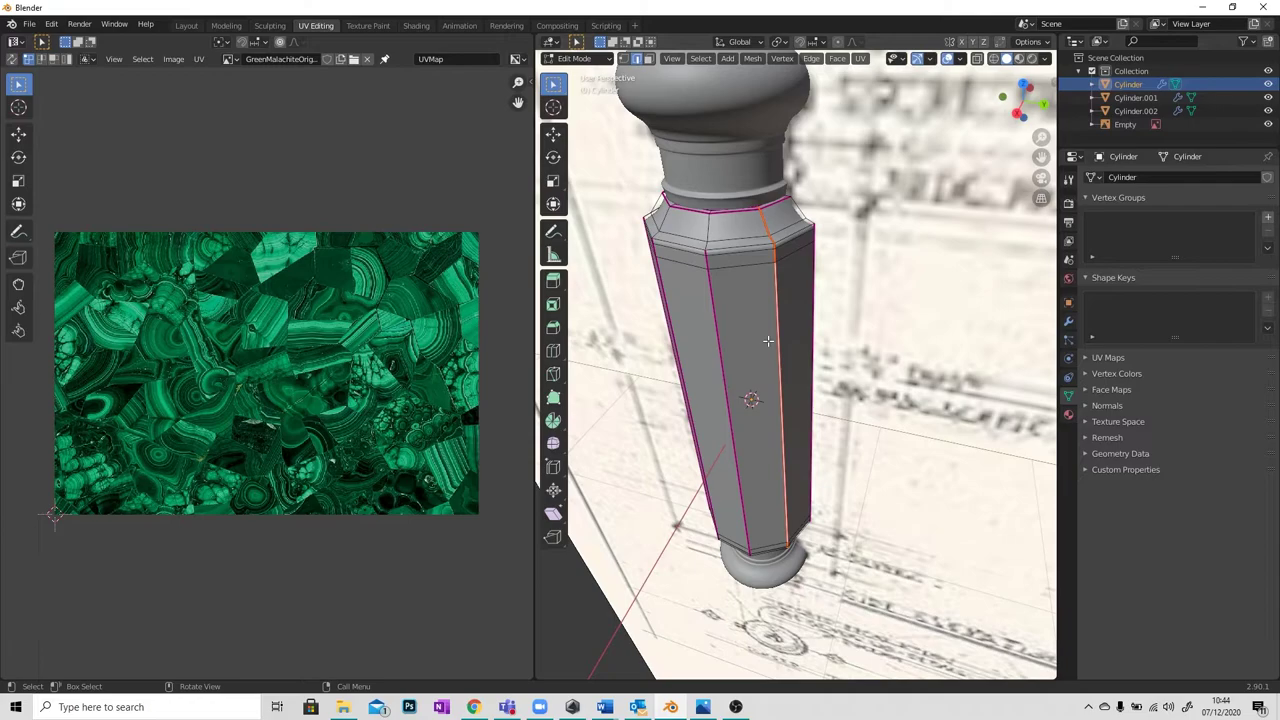
key("a")
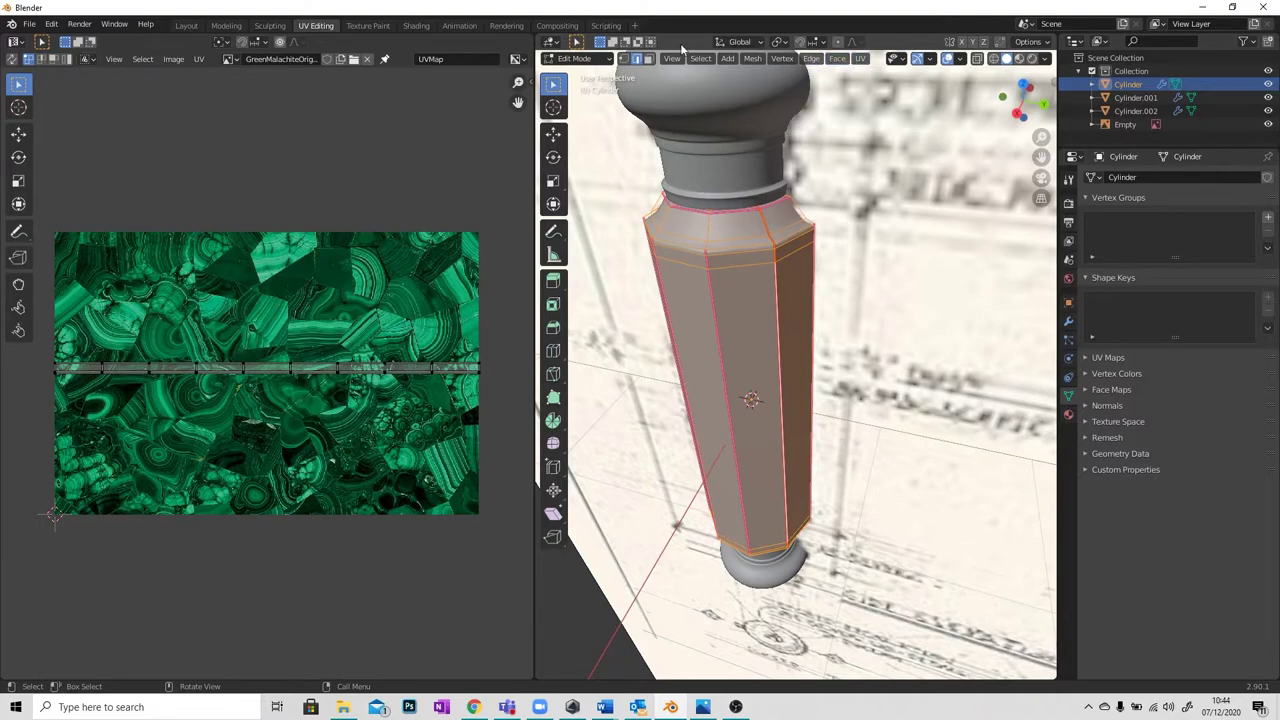
Unwrap the column, then shift all UV islands right and scale them down over the malachite texture.
left_click(859, 60)
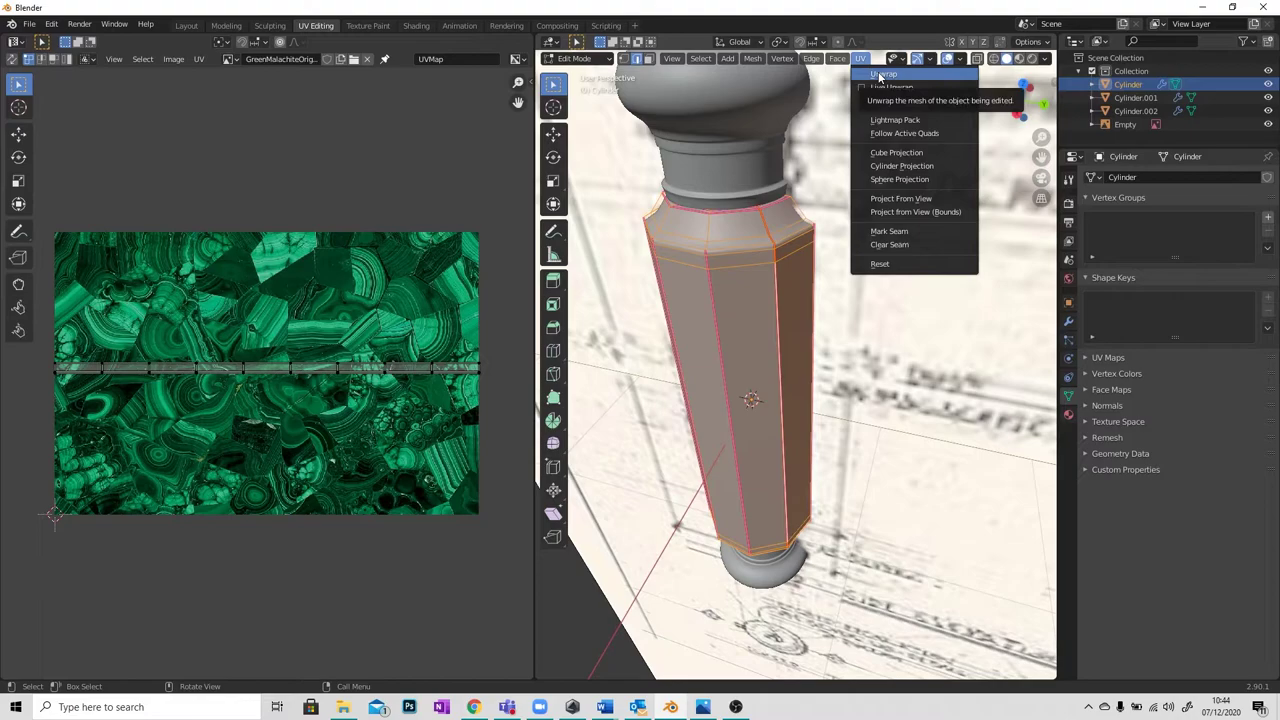
left_click(882, 75)
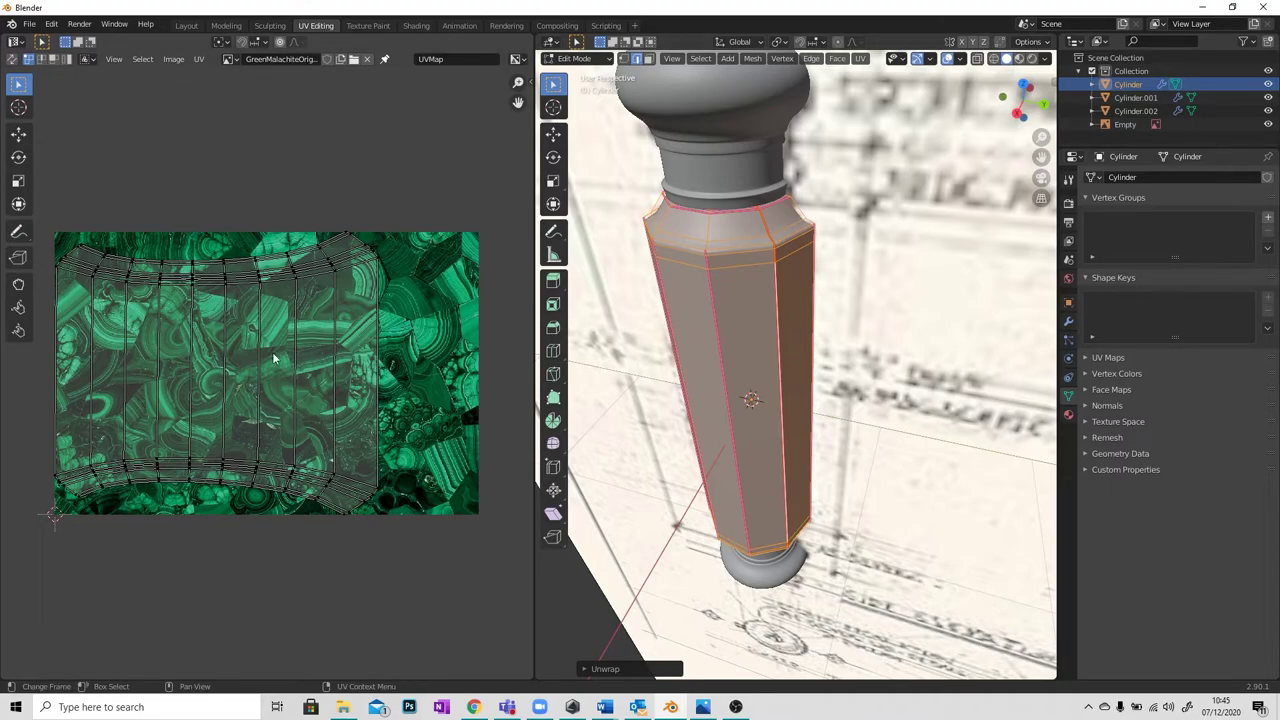
key("a")
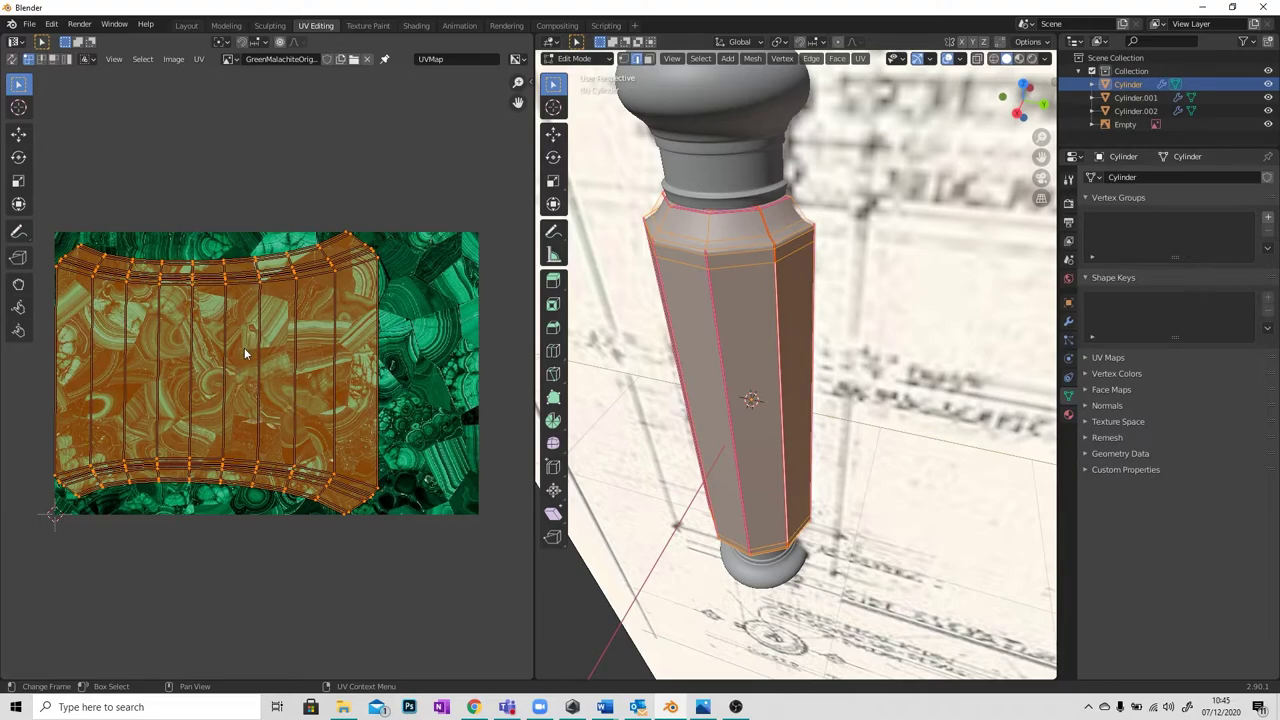
key("g")
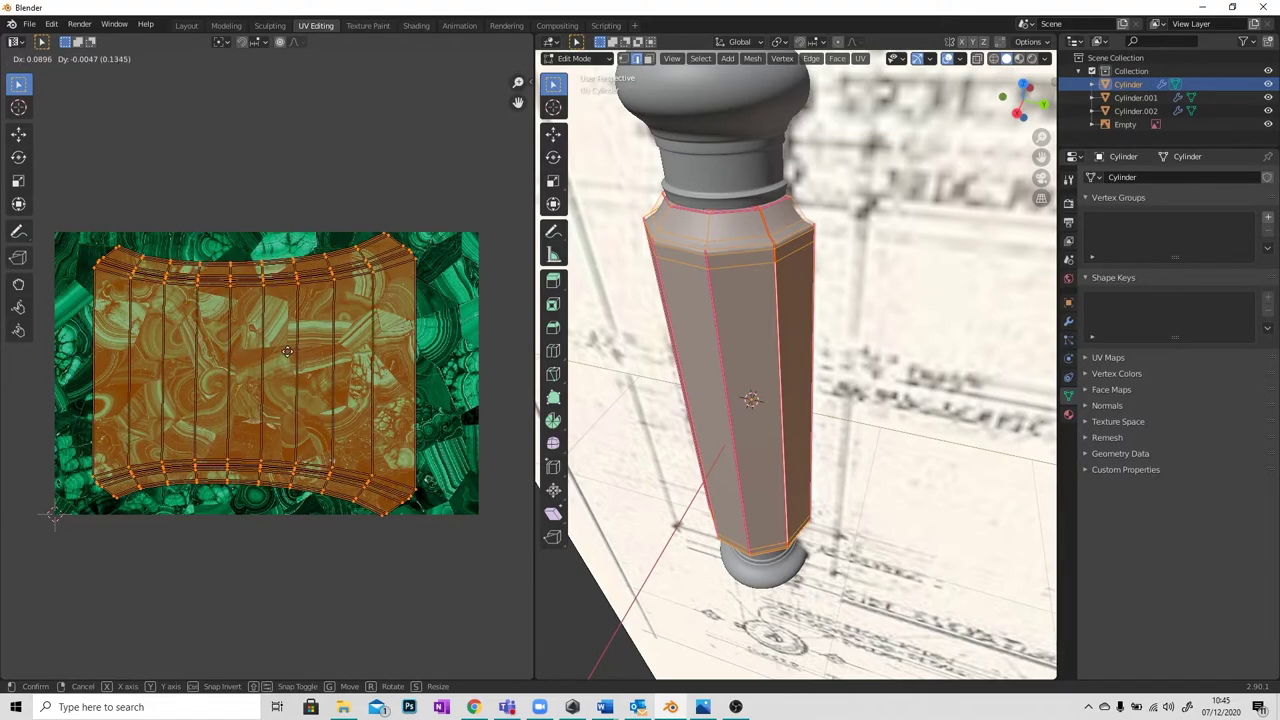
left_click(292, 357)
key("s")
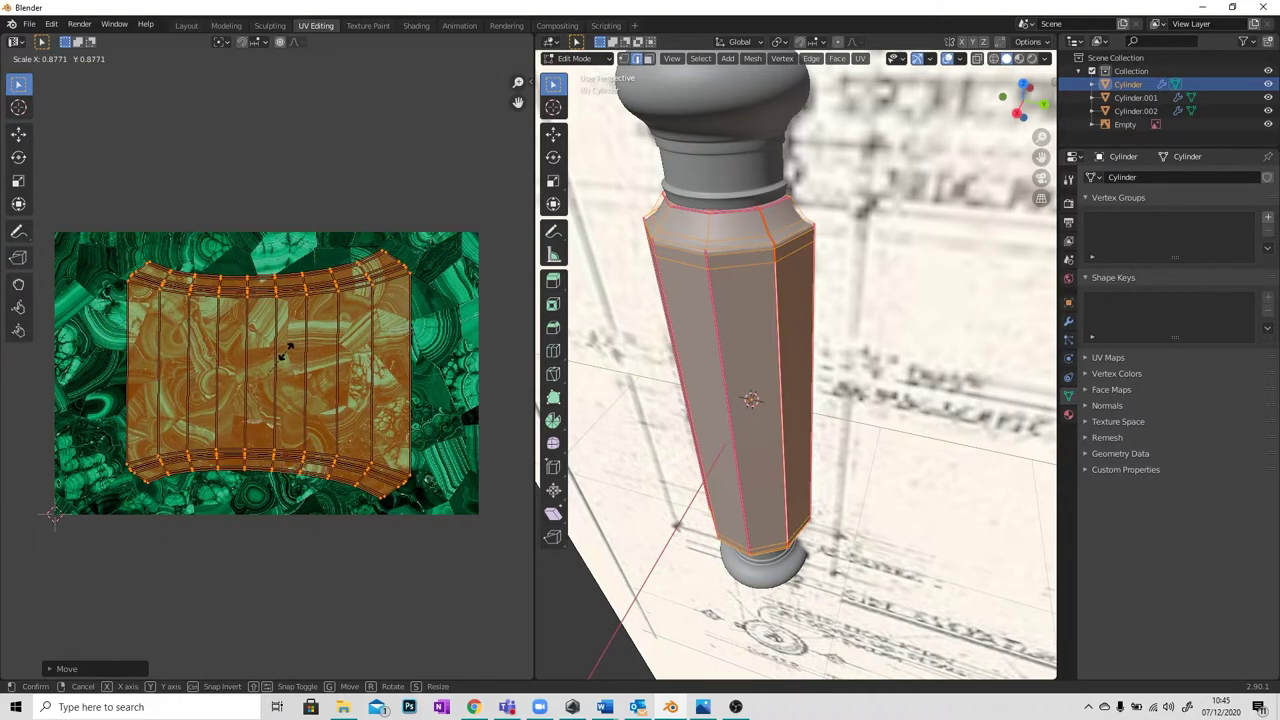
left_click(289, 357)
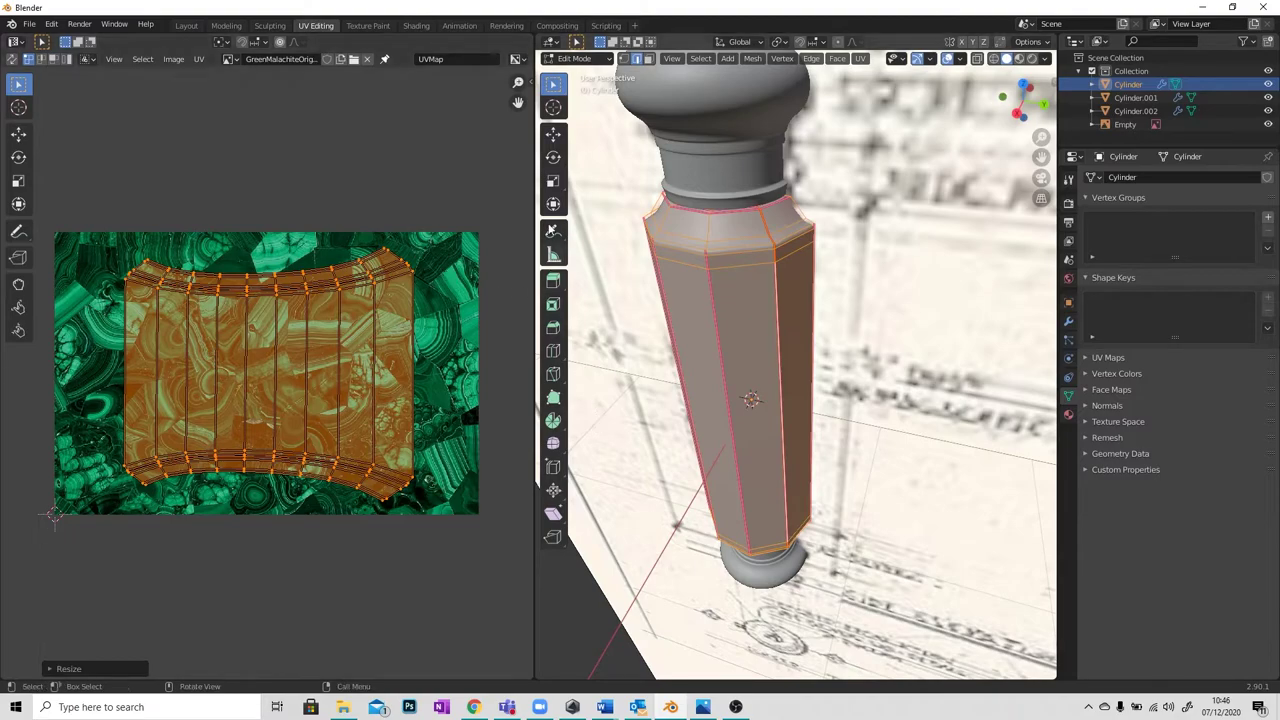
Back in Layout, enlarge the lower timeline area and turn it into a Shader Editor.
left_click(186, 25)
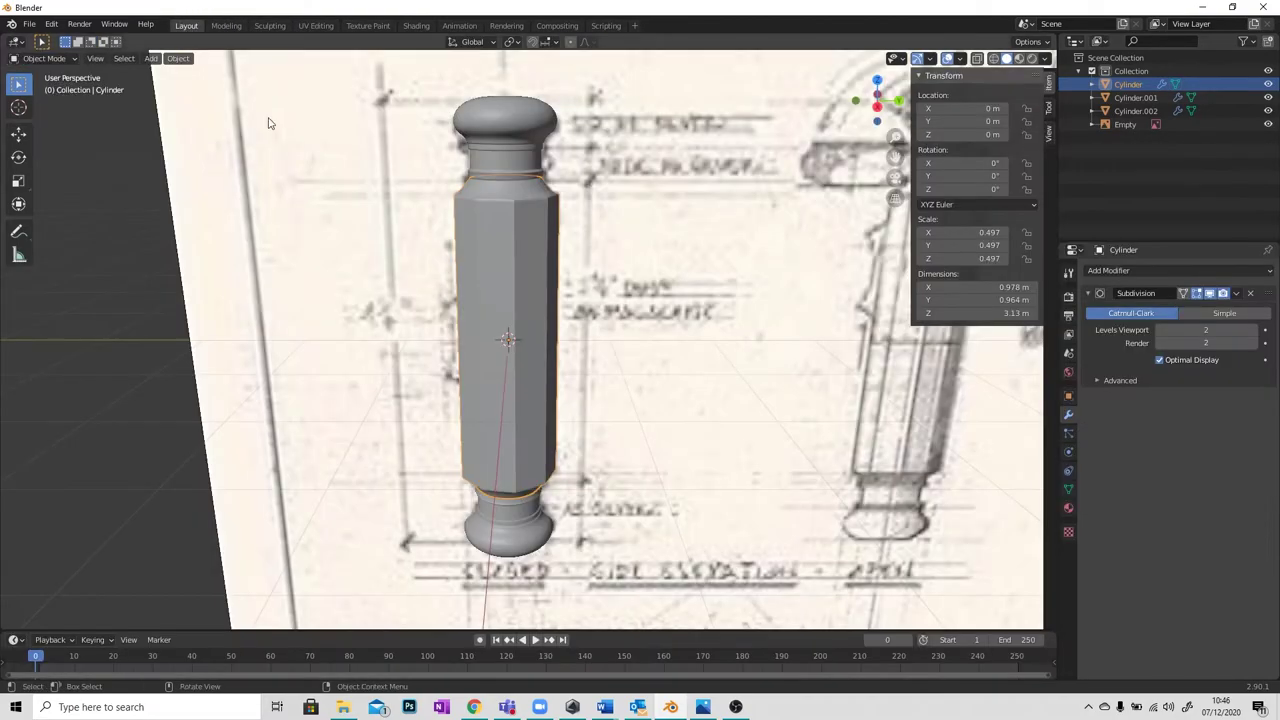
middle_click_drag(471, 300, 468, 313)
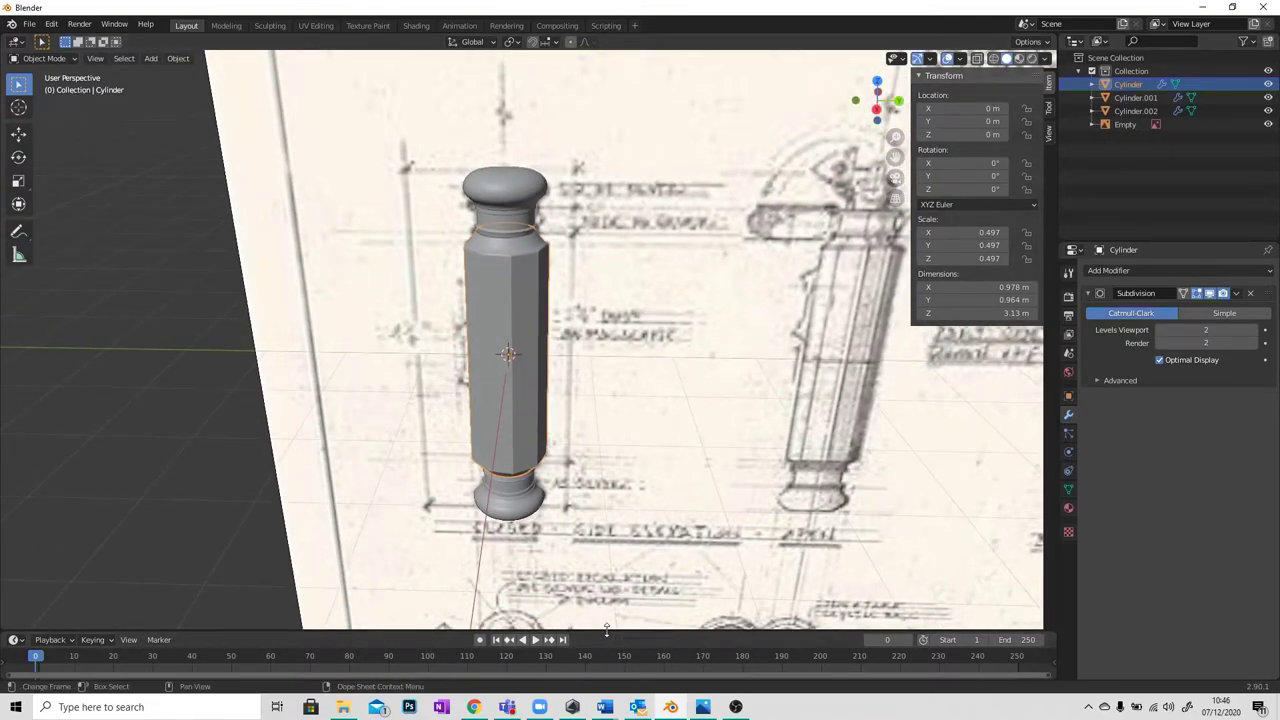
left_click_drag(637, 633, 606, 489)
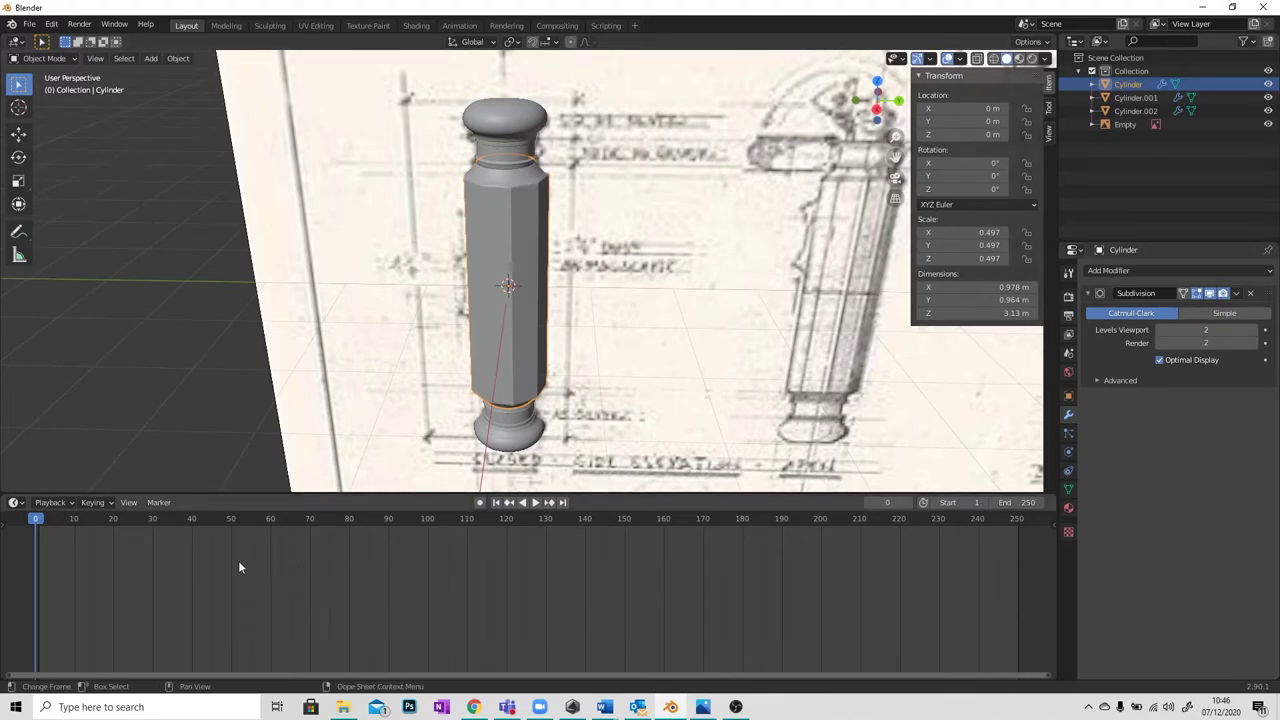
left_click(15, 503)
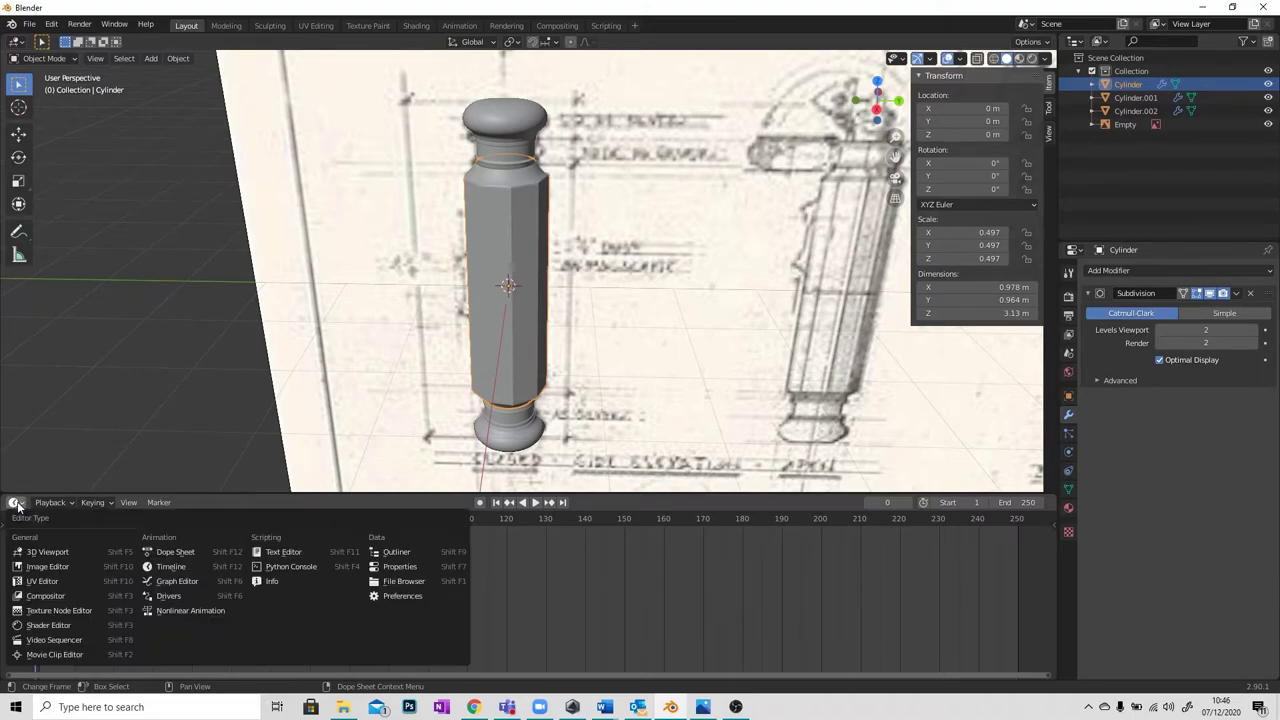
left_click(44, 626)
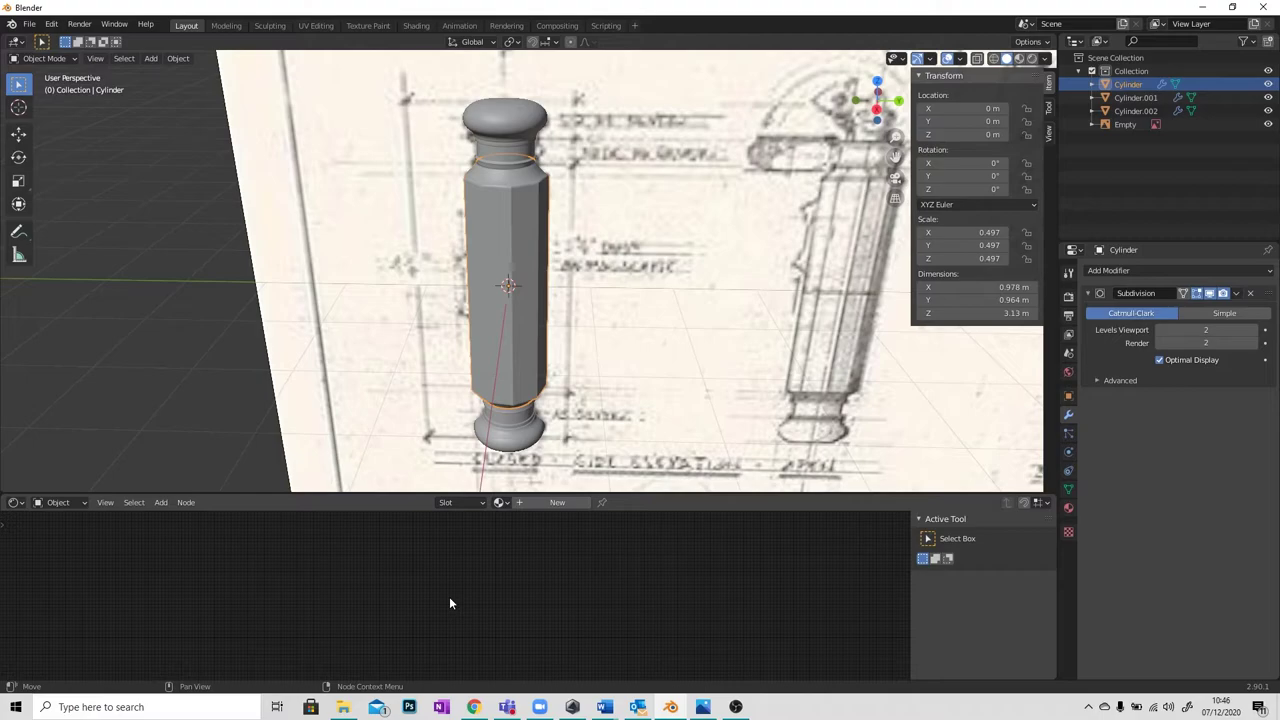
Create a new material, Material.001, for the column and make the shader editor taller.
left_click(535, 503)
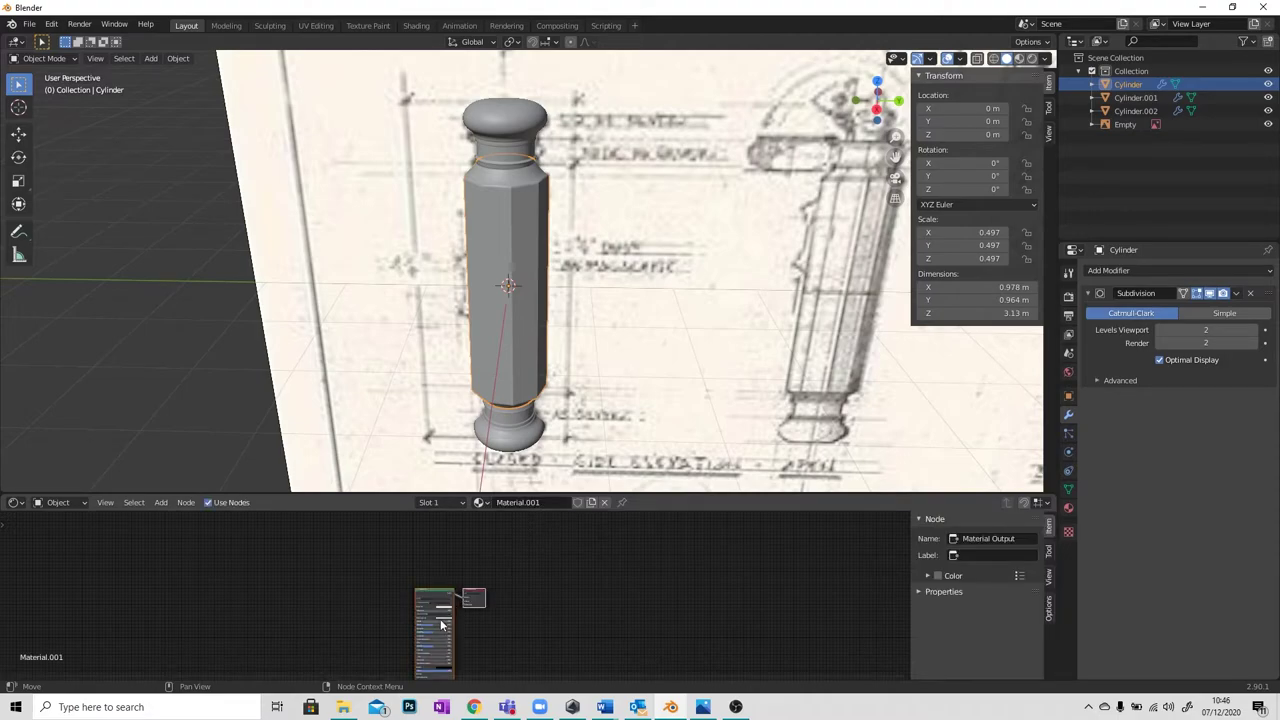
key("Home")
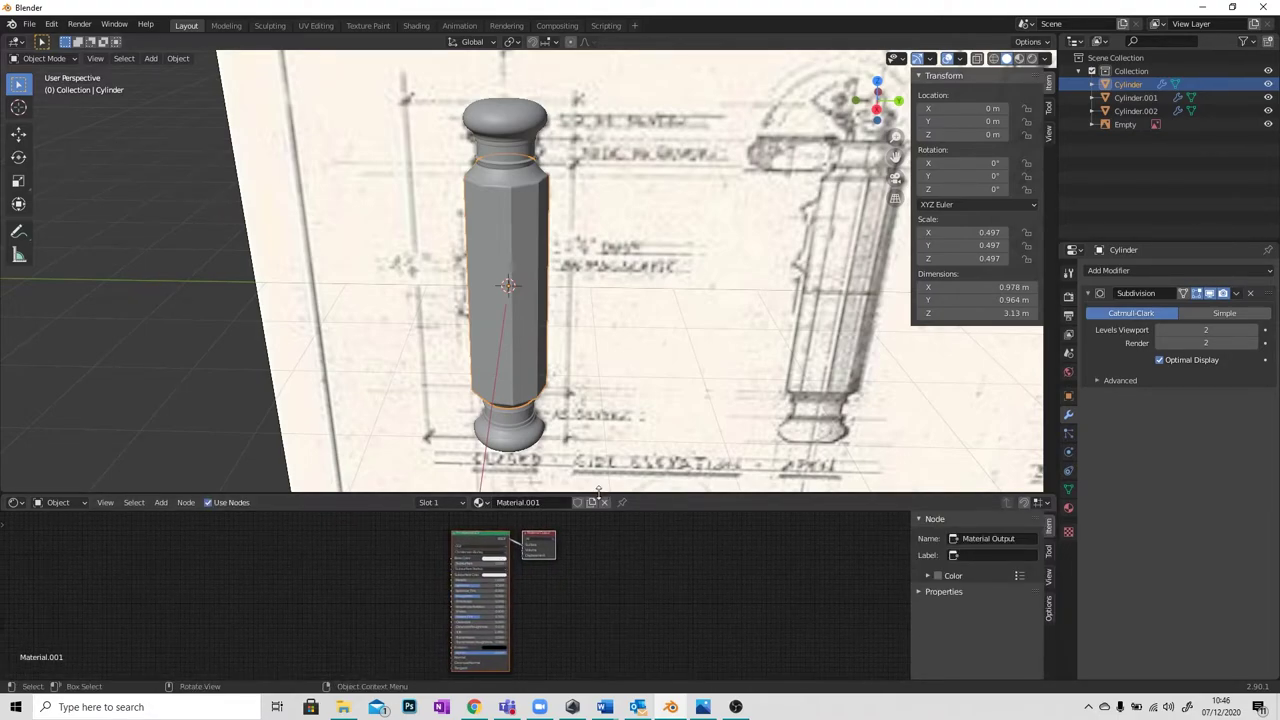
left_click_drag(601, 486, 600, 346)
scroll(484, 512, "up", 3)
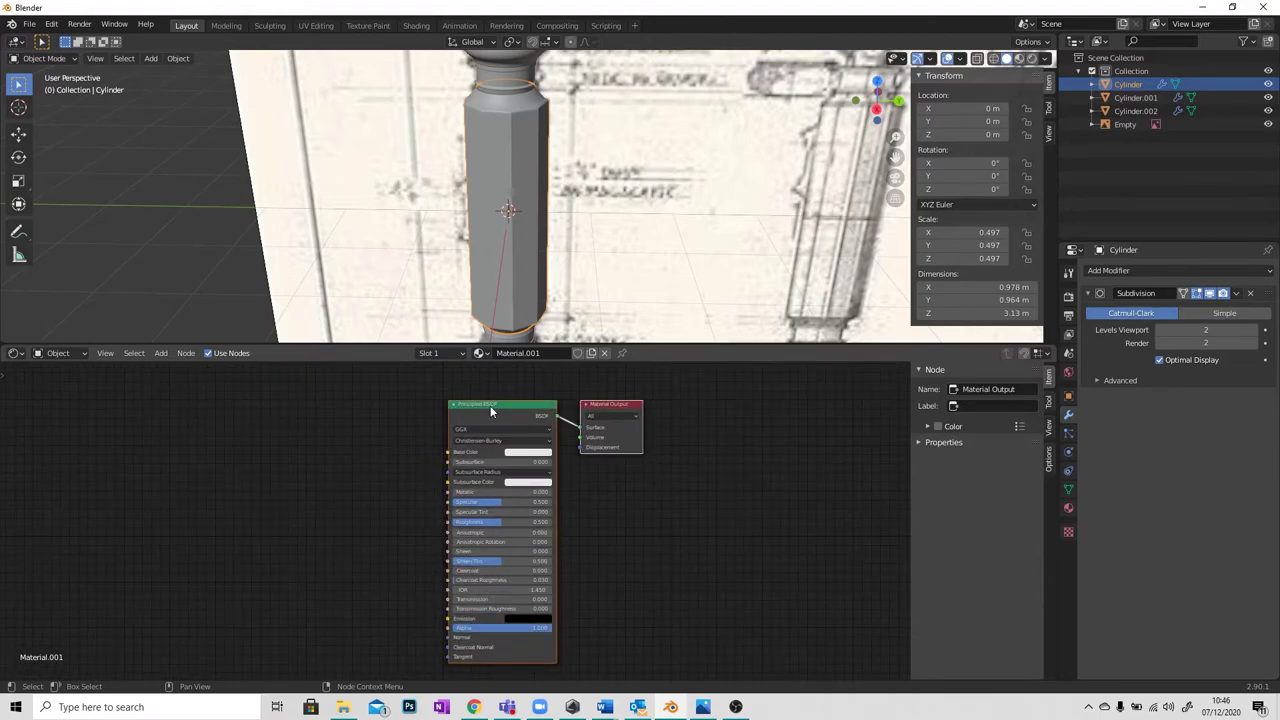
Spread out the nodes, moving Material Output further right than the Principled BSDF.
mouse_move(490, 405)
left_mouse_down()
mouse_move(468, 399)
mouse_move(519, 400)
mouse_move(506, 392)
left_mouse_up()
left_click(624, 396)
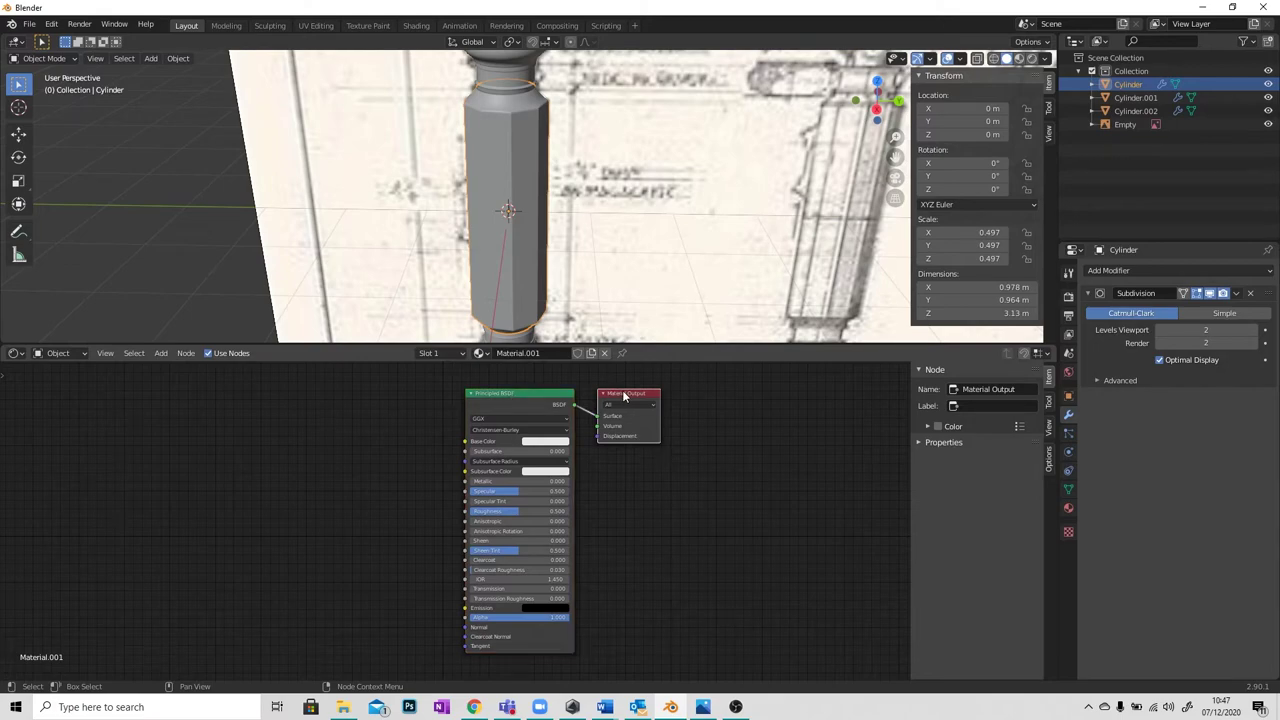
left_click_drag(624, 396, 682, 403)
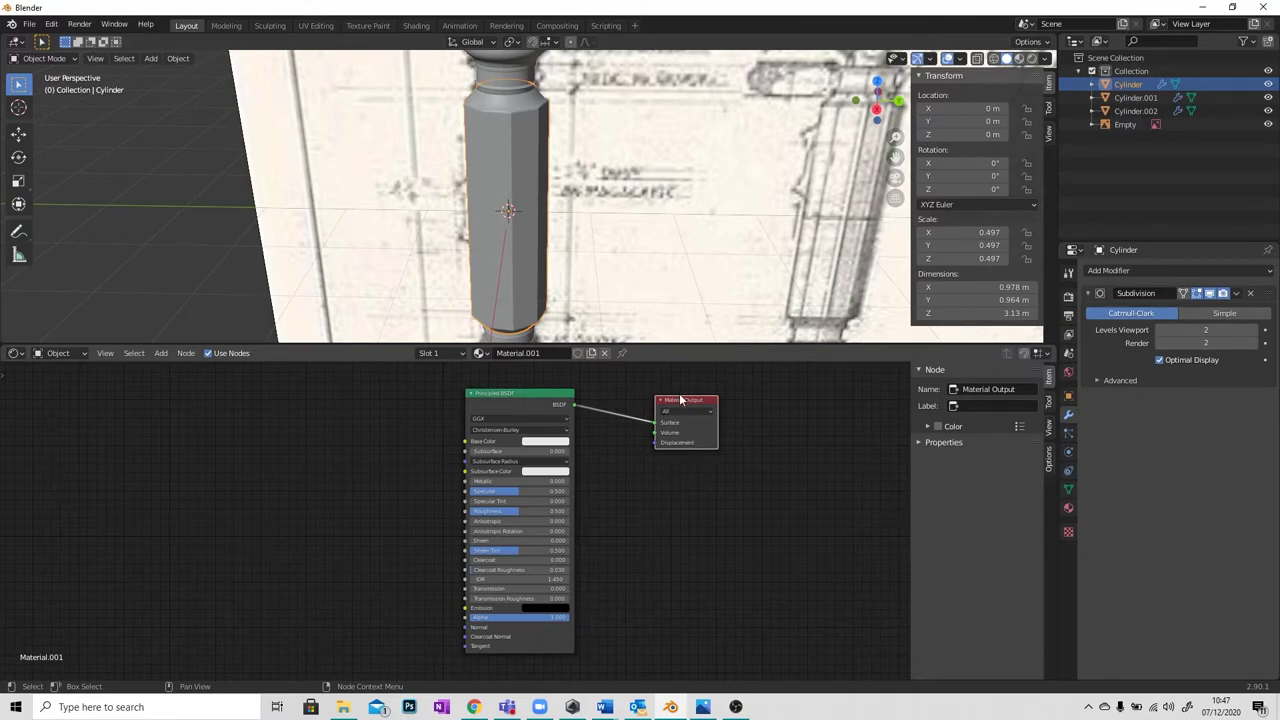
left_click_drag(677, 402, 822, 396)
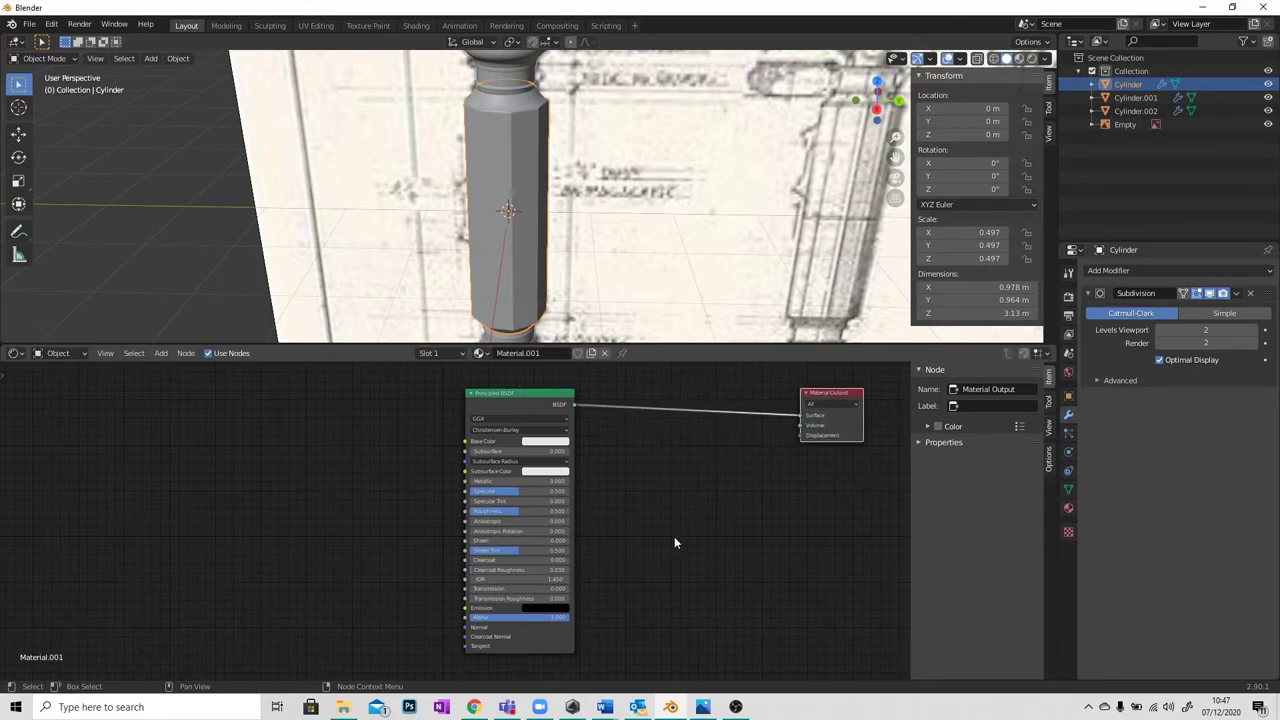
left_click_drag(499, 395, 604, 387)
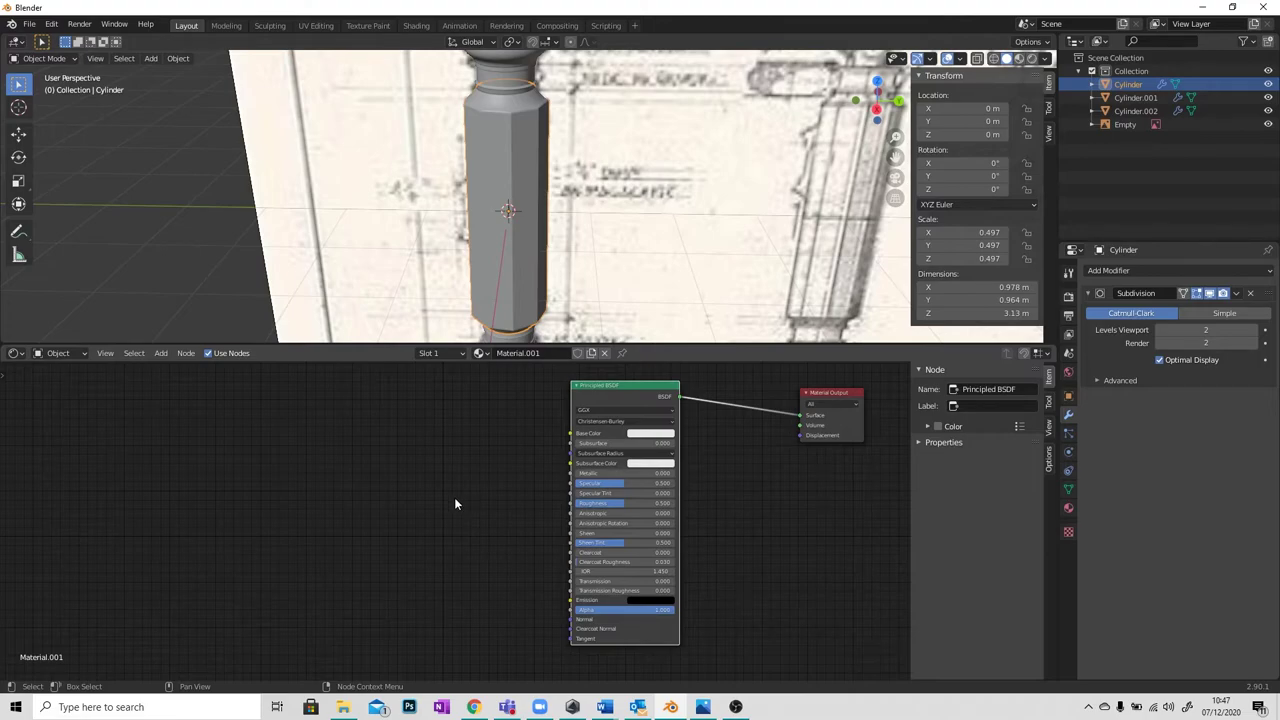
Add an Image Texture node via the 'ima' search and position it left of the Principled BSDF.
left_click(161, 355)
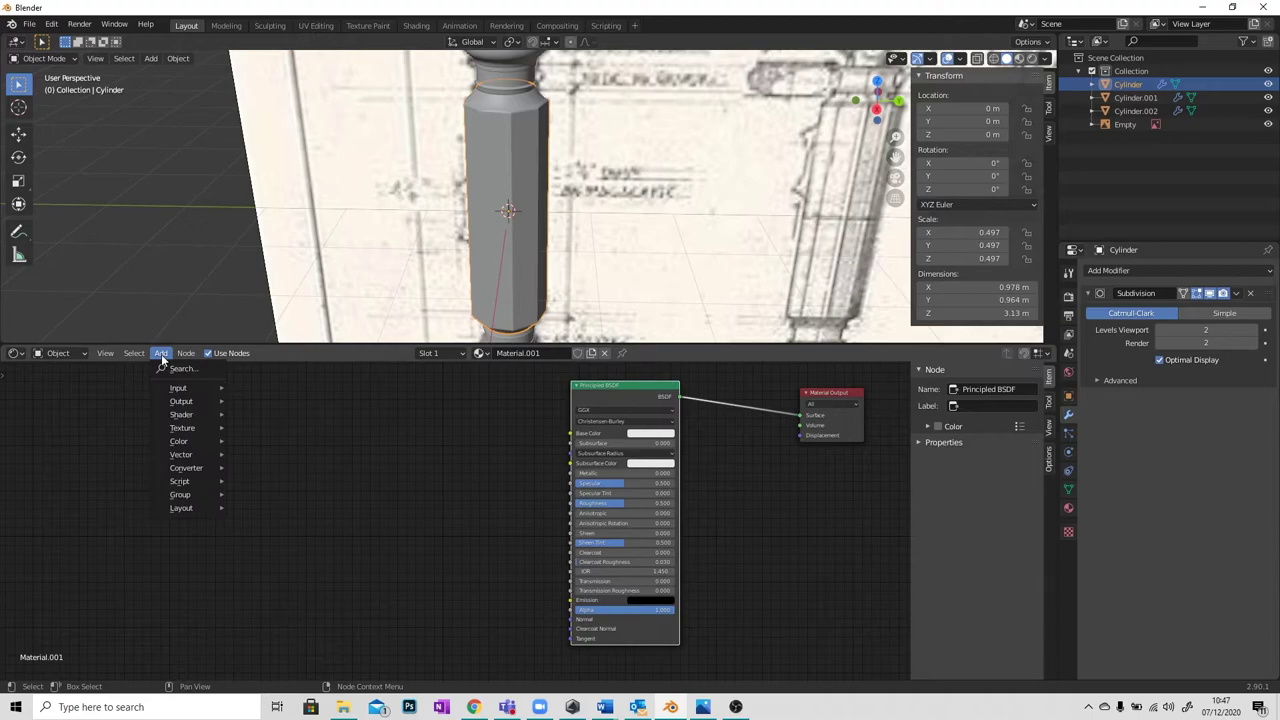
left_click(180, 368)
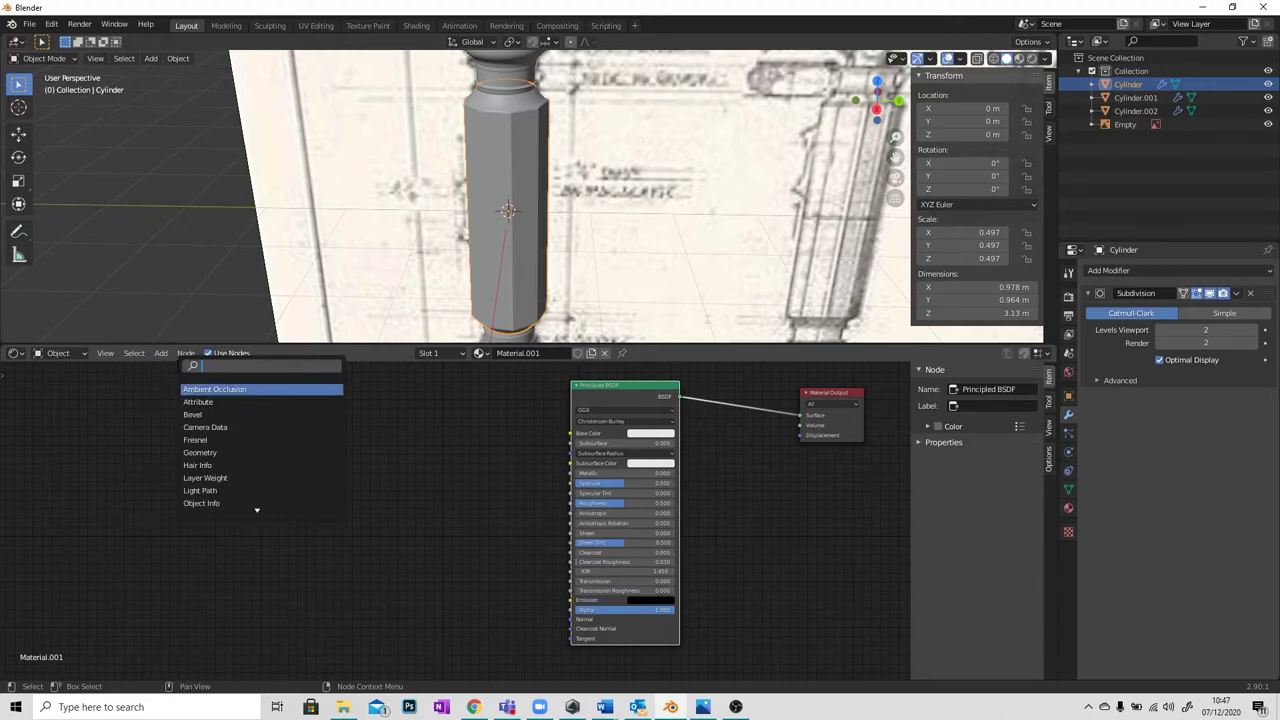
type("image")
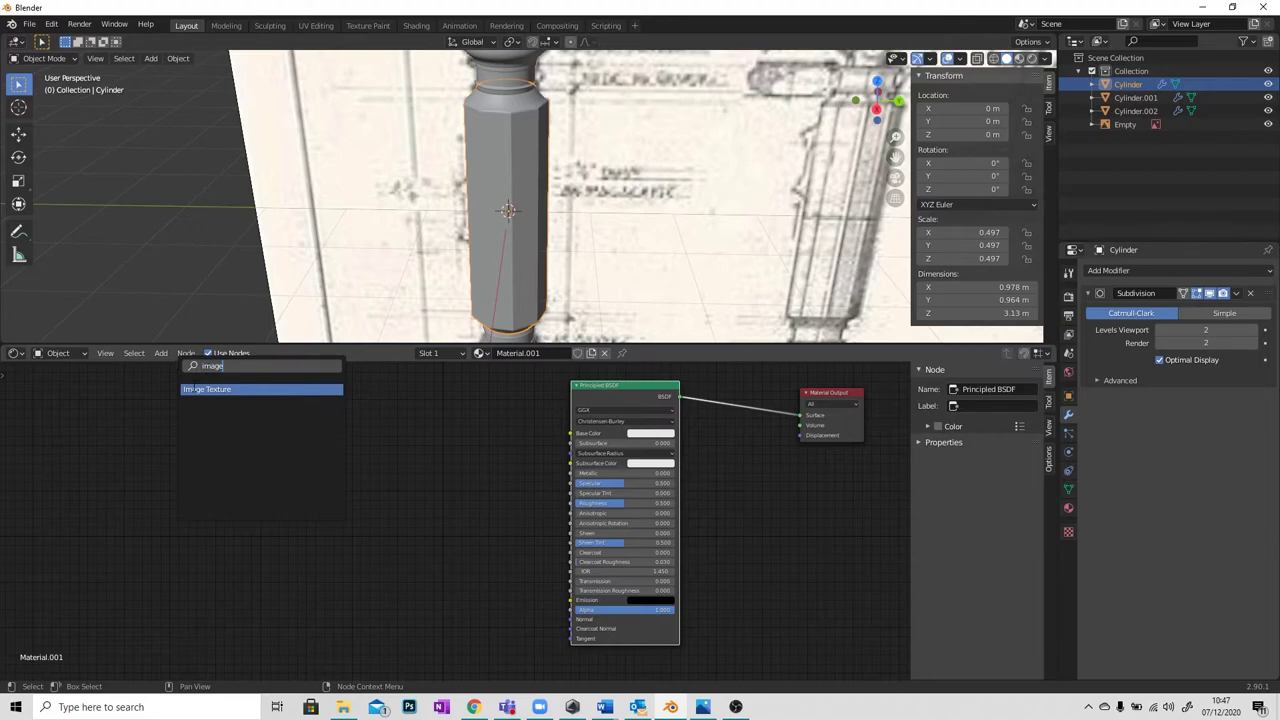
left_click(189, 389)
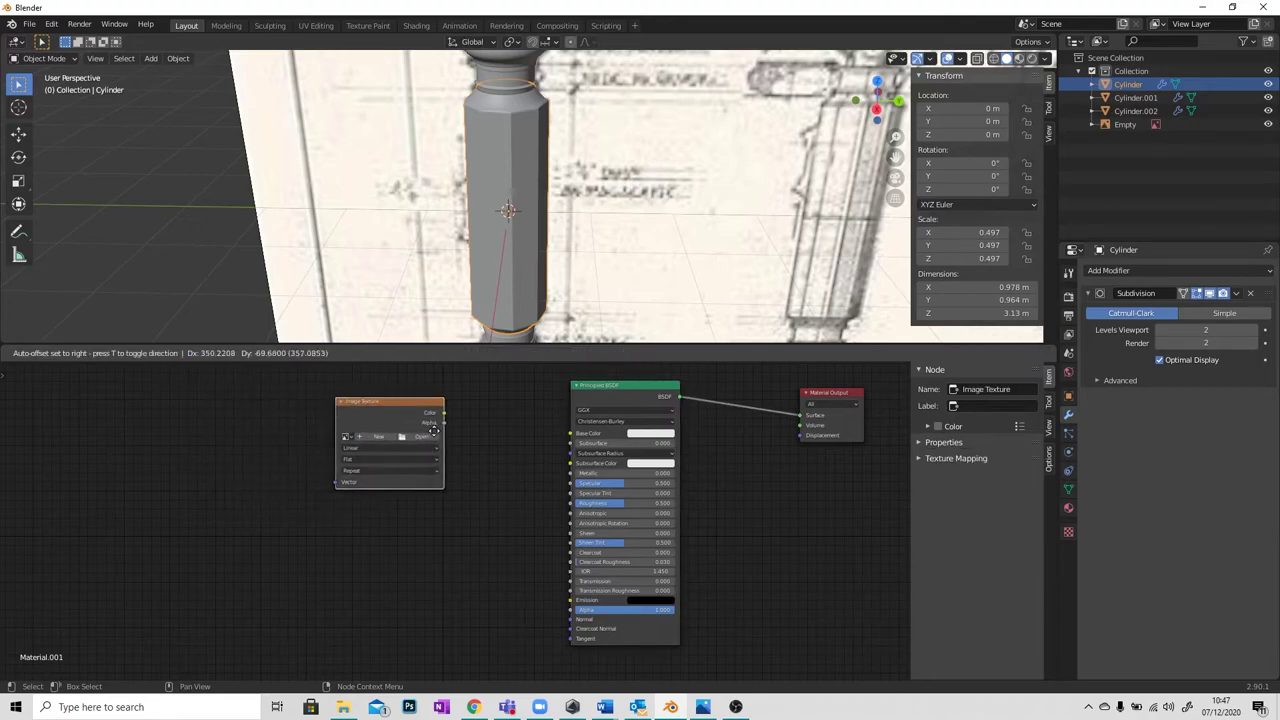
left_click(437, 425)
left_click_drag(410, 397, 309, 381)
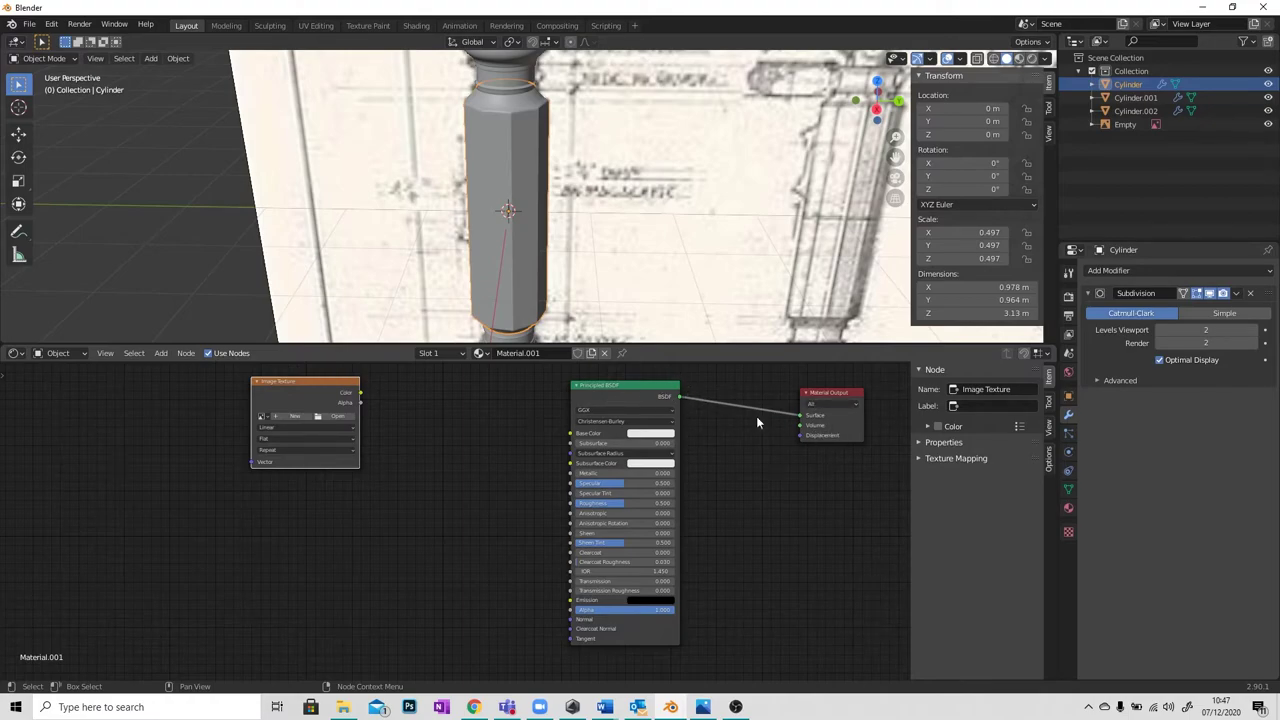
left_click_drag(312, 388, 398, 405)
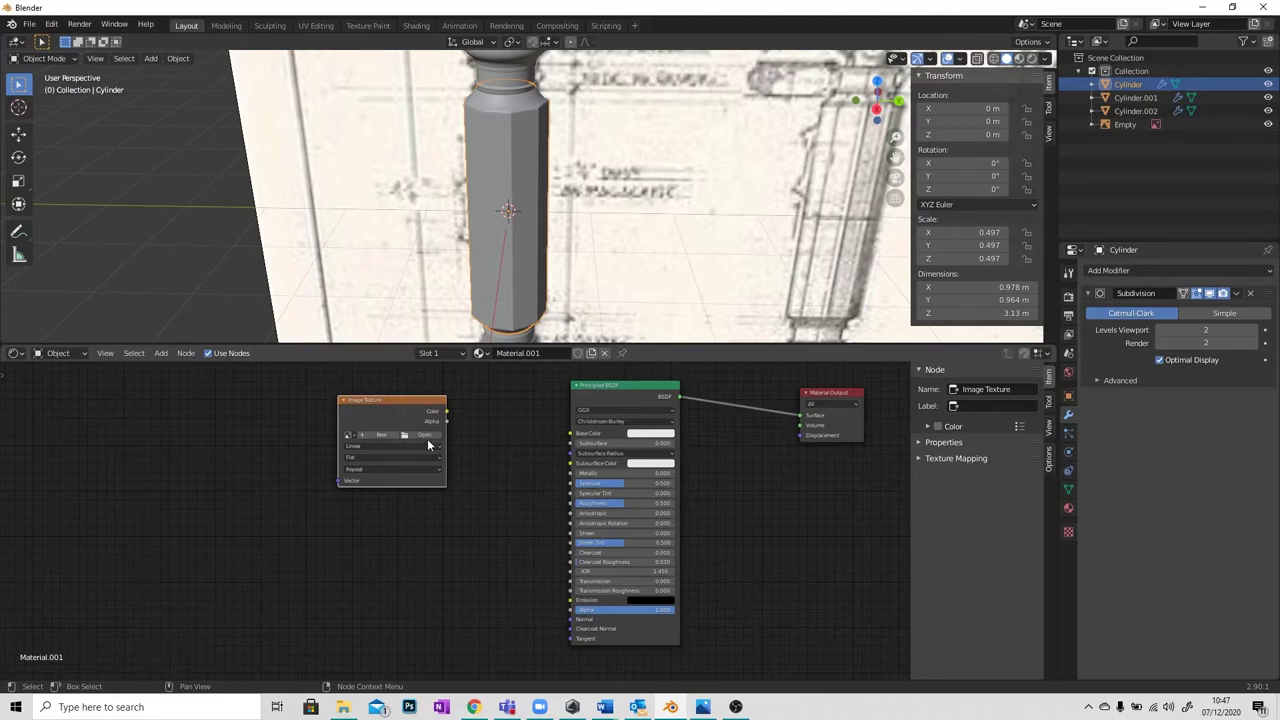
Load GreenMalachiteOriginal-1010x673.jpg from Downloads into the Image Texture node.
left_click(425, 436)
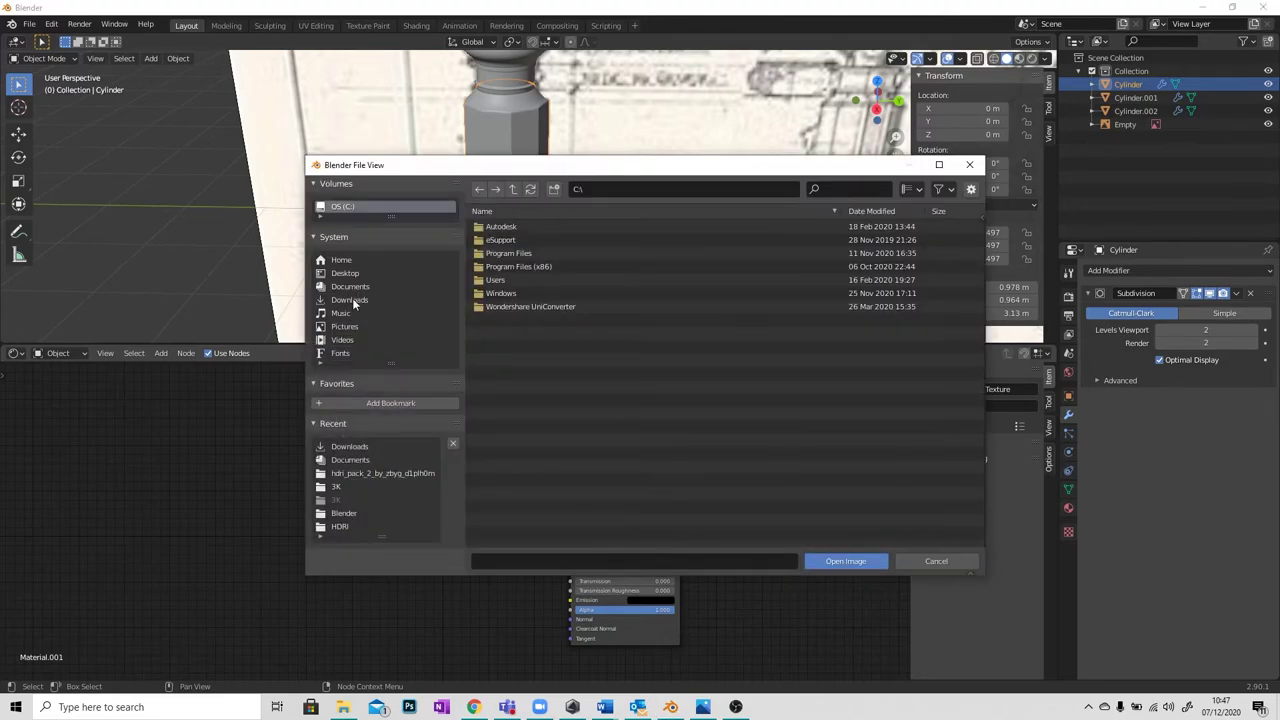
left_click(352, 299)
left_click_drag(982, 233, 994, 397)
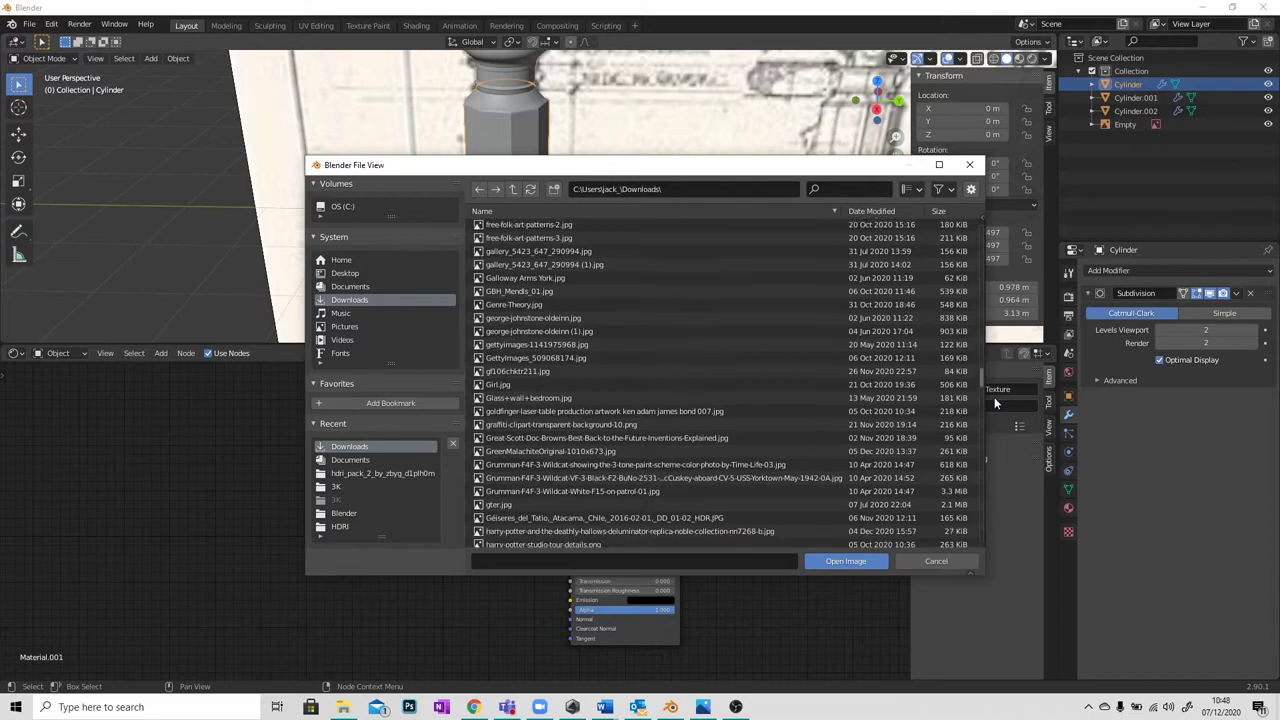
left_click(590, 451)
left_click(846, 561)
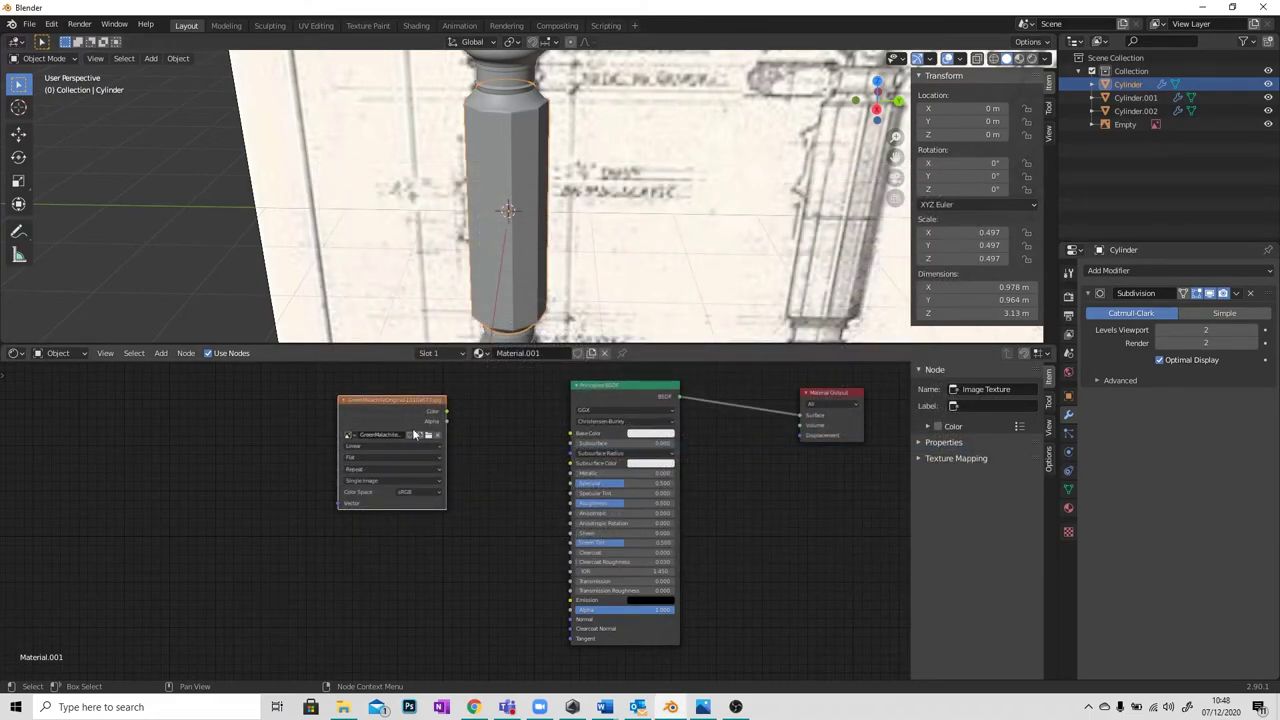
mouse_move(427, 408)
left_mouse_down()
mouse_move(366, 412)
mouse_move(404, 410)
left_mouse_up()
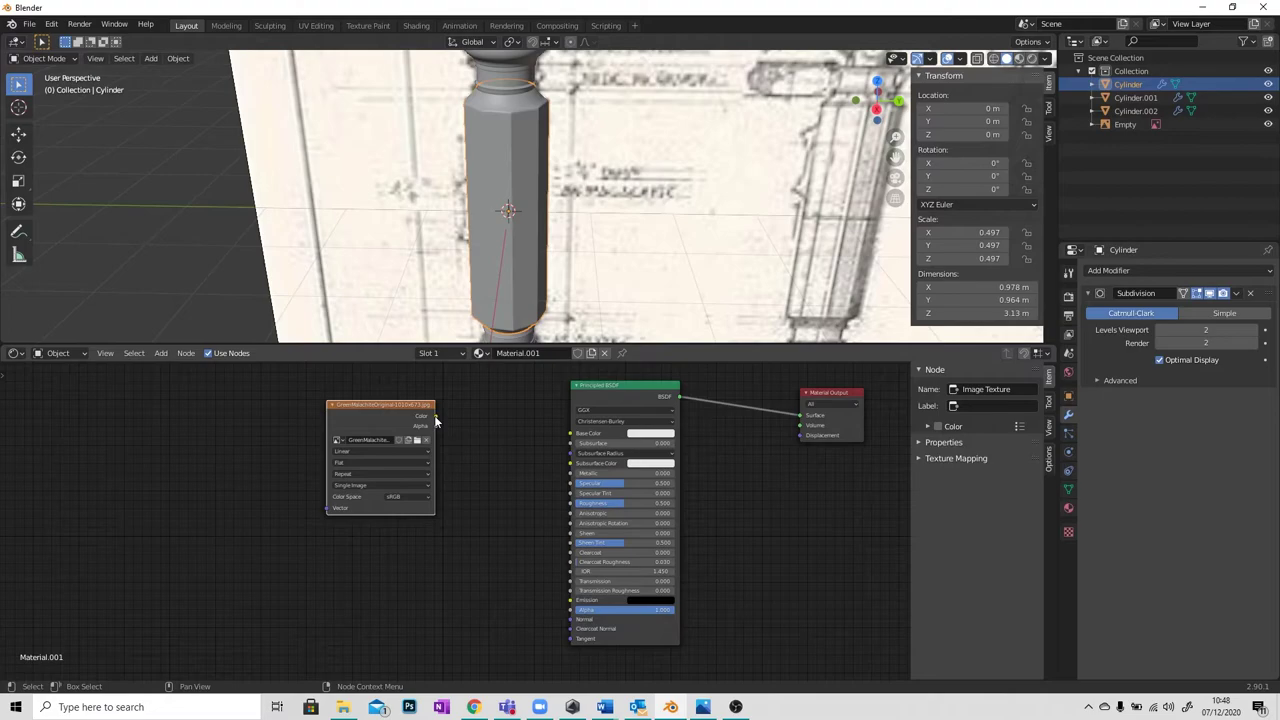
Connect the image's Color to the Principled BSDF Base Color and enlarge the 3D view.
left_click_drag(435, 415, 455, 425)
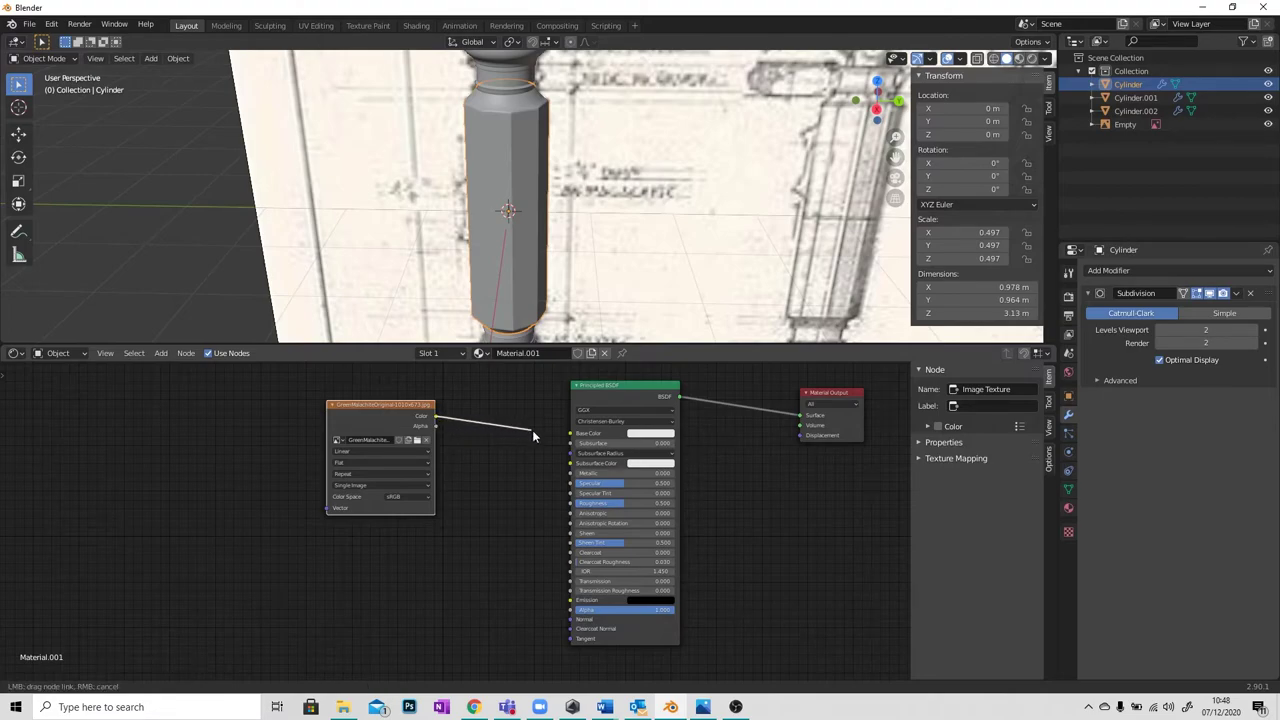
left_click_drag(532, 430, 572, 437)
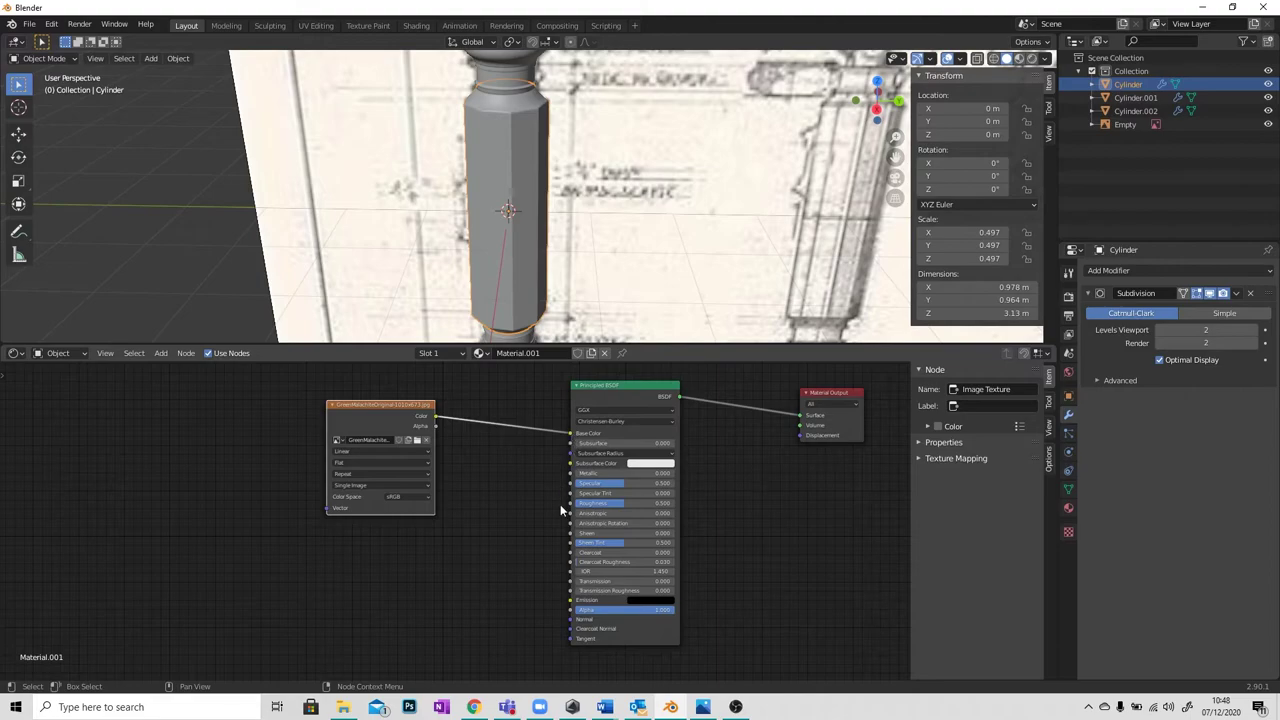
middle_click_drag(643, 322, 643, 341, "shift")
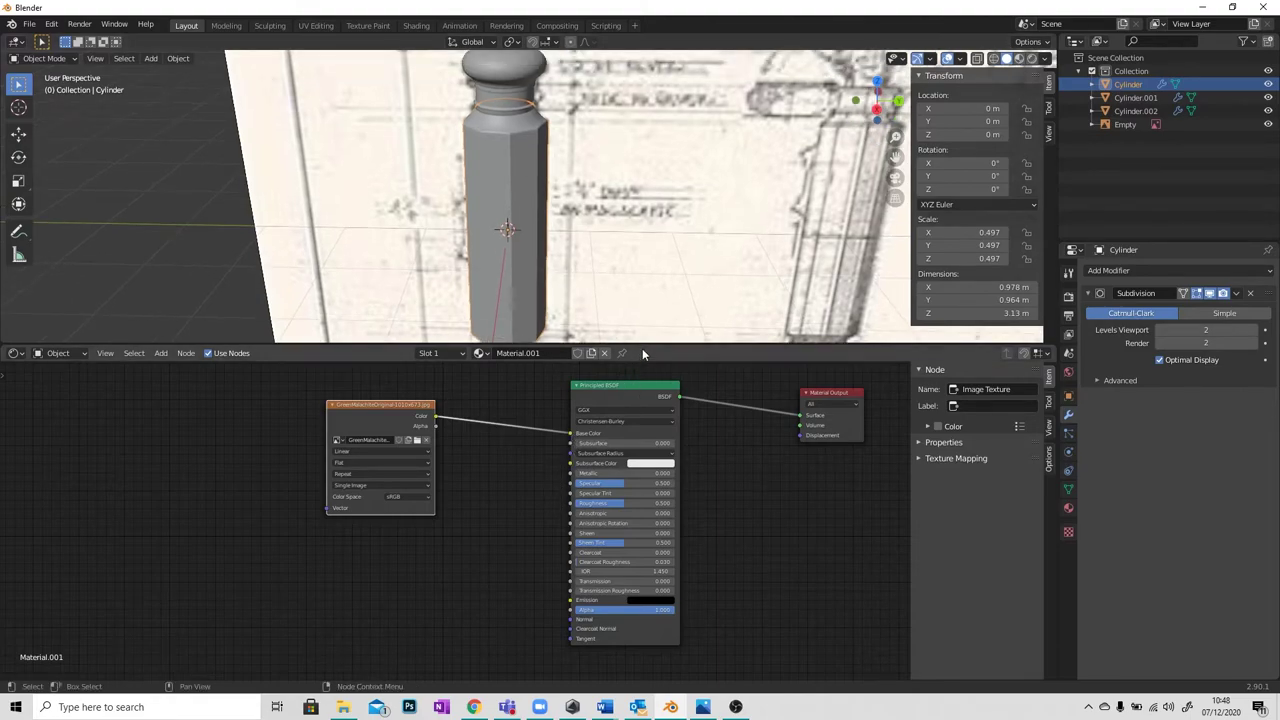
left_click_drag(643, 341, 650, 531)
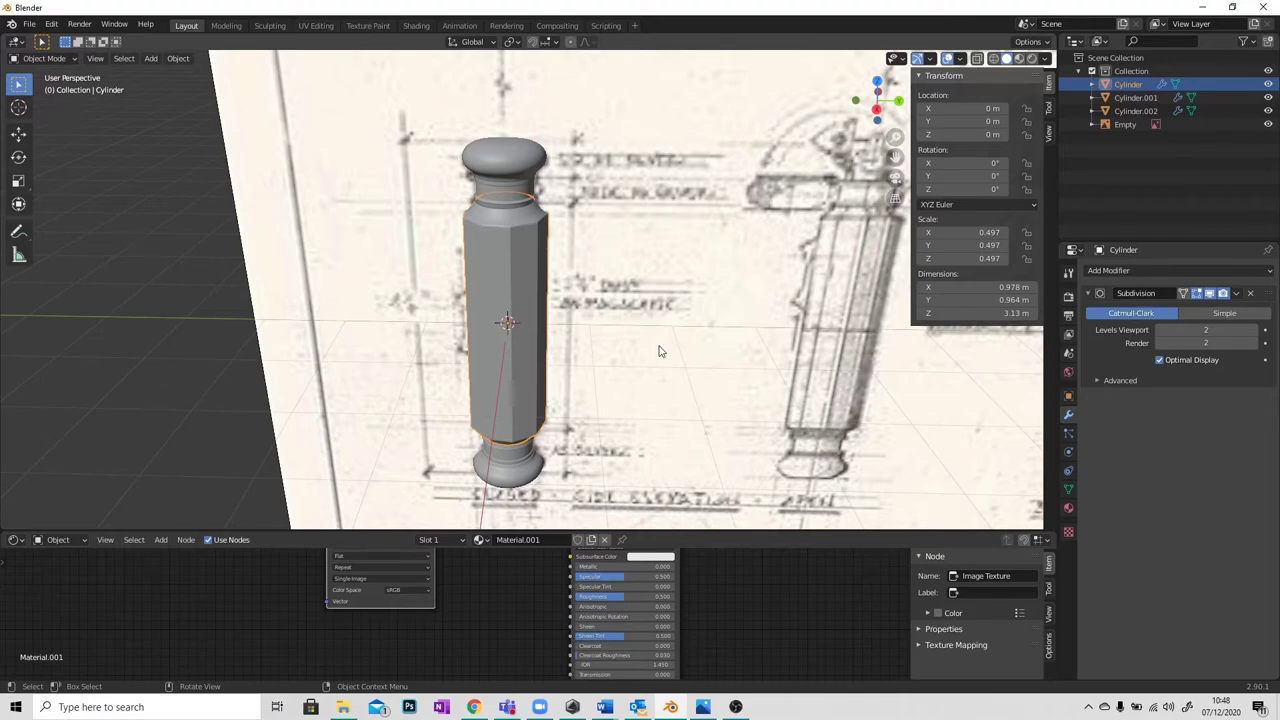
key("z")
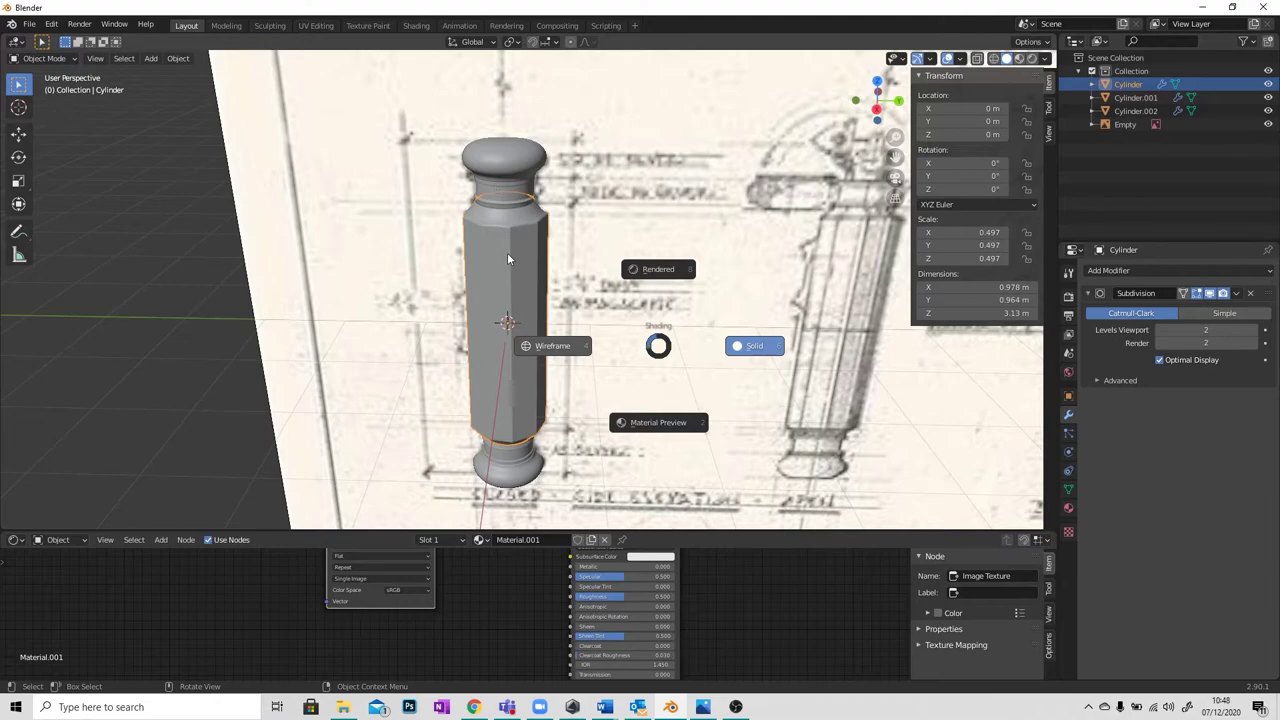
Show the column in Material Preview, then enlarge the node editor and shift the malachite node left.
left_click(668, 424)
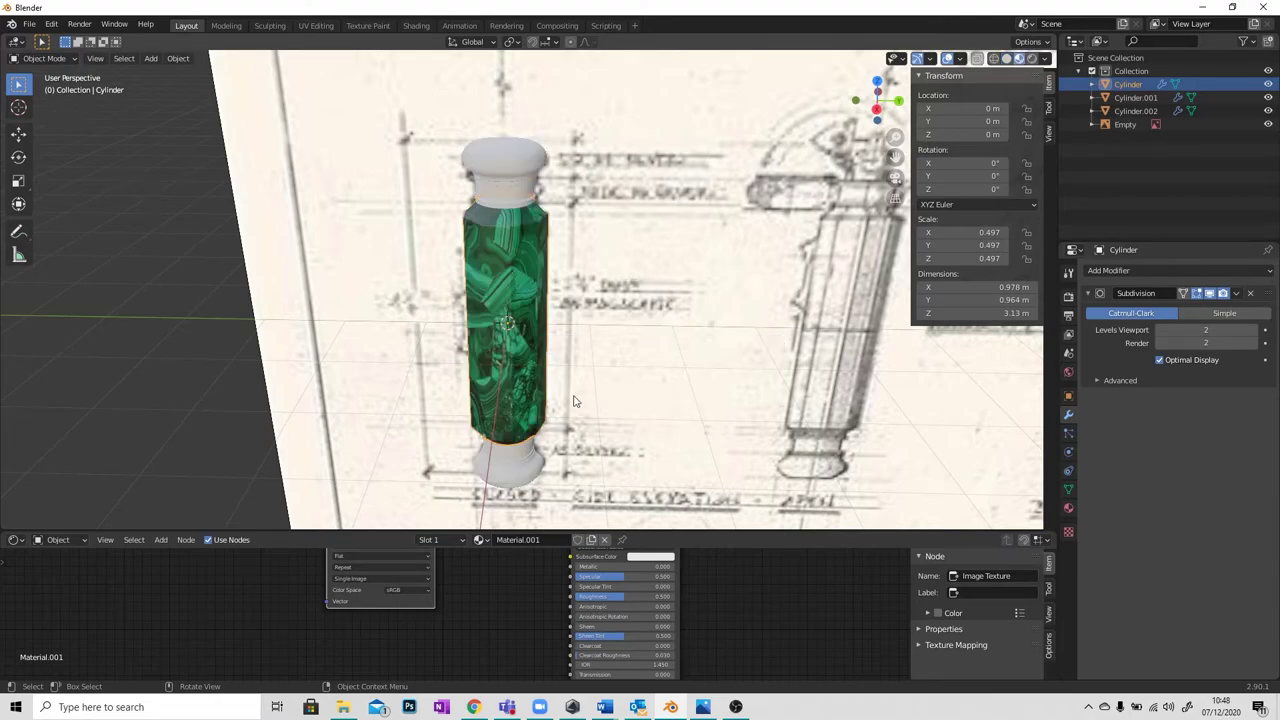
middle_click_drag(577, 400, 548, 363)
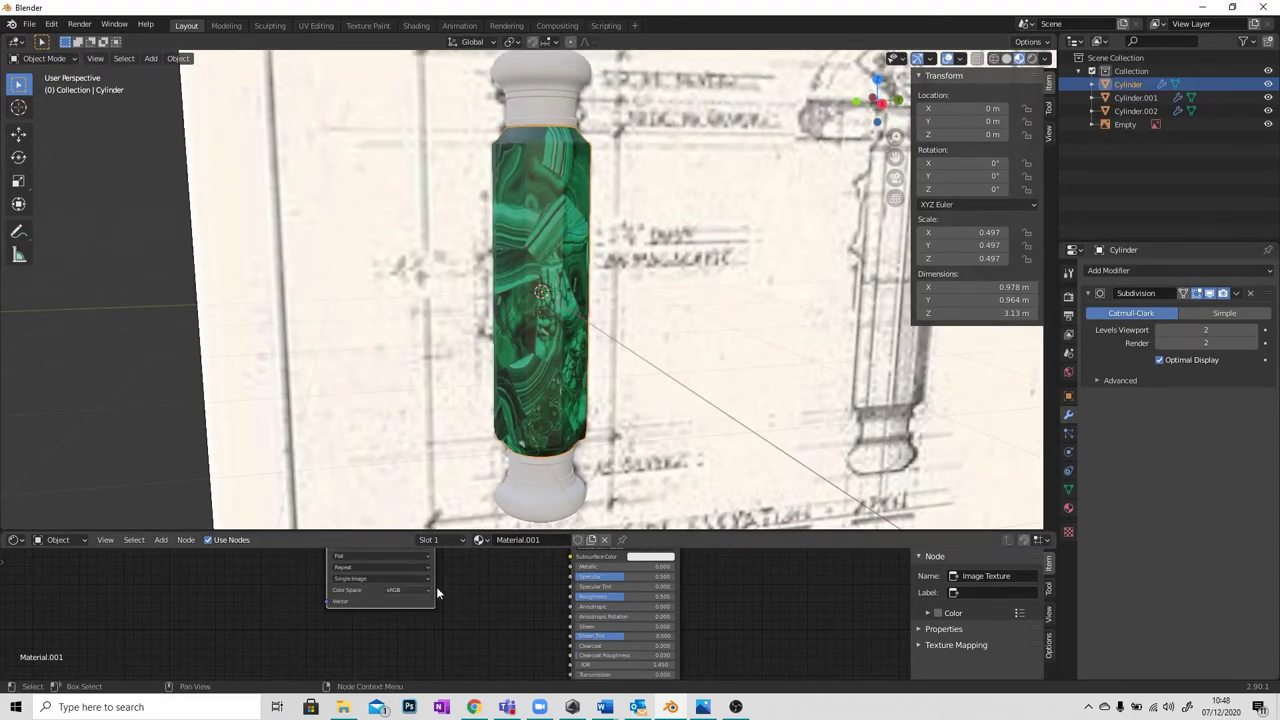
left_click_drag(659, 531, 554, 347)
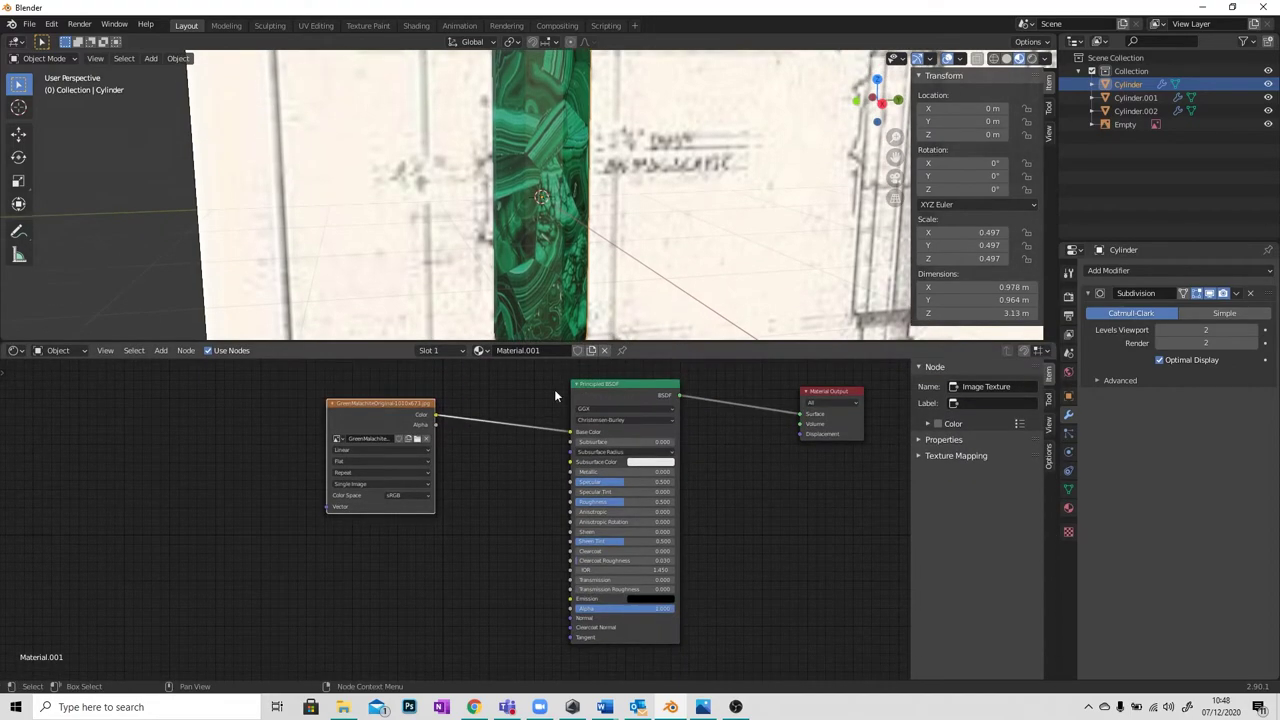
scroll(448, 484, "down", 1)
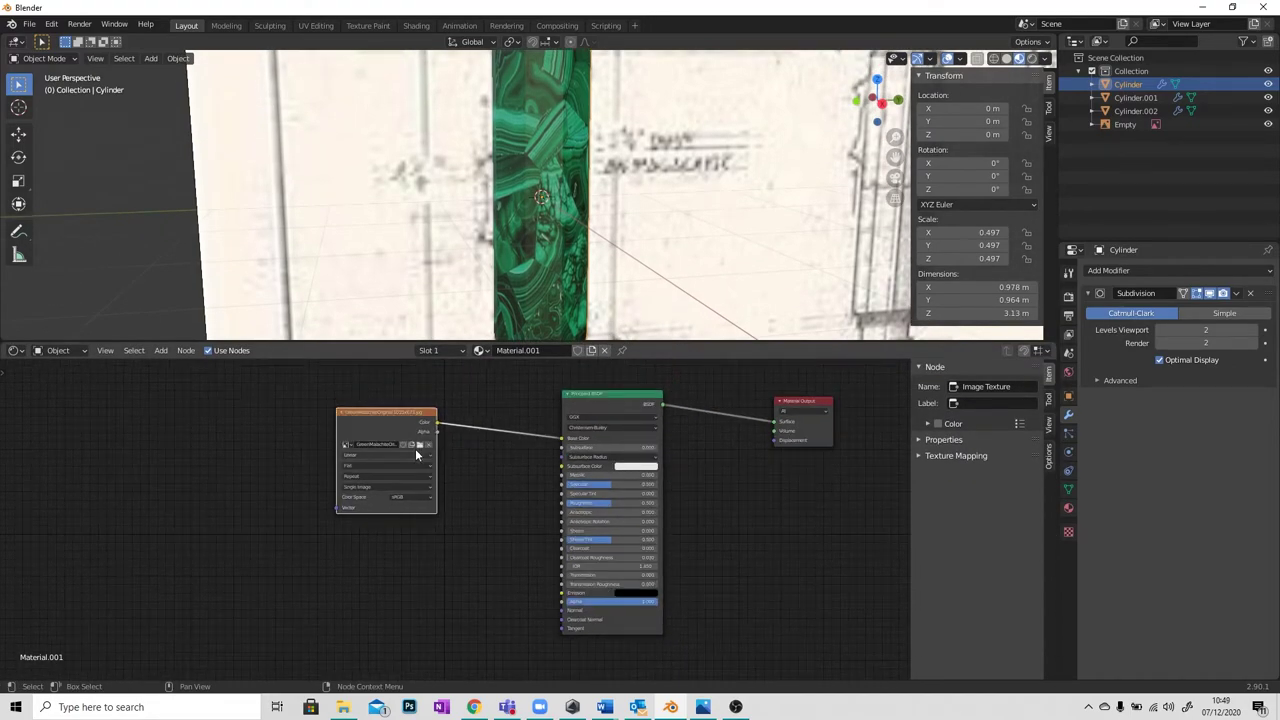
left_click_drag(386, 411, 353, 415)
Add a stray Image Texture node via 'image' search, delete it, and enlarge the 3D view again.
left_click(160, 351)
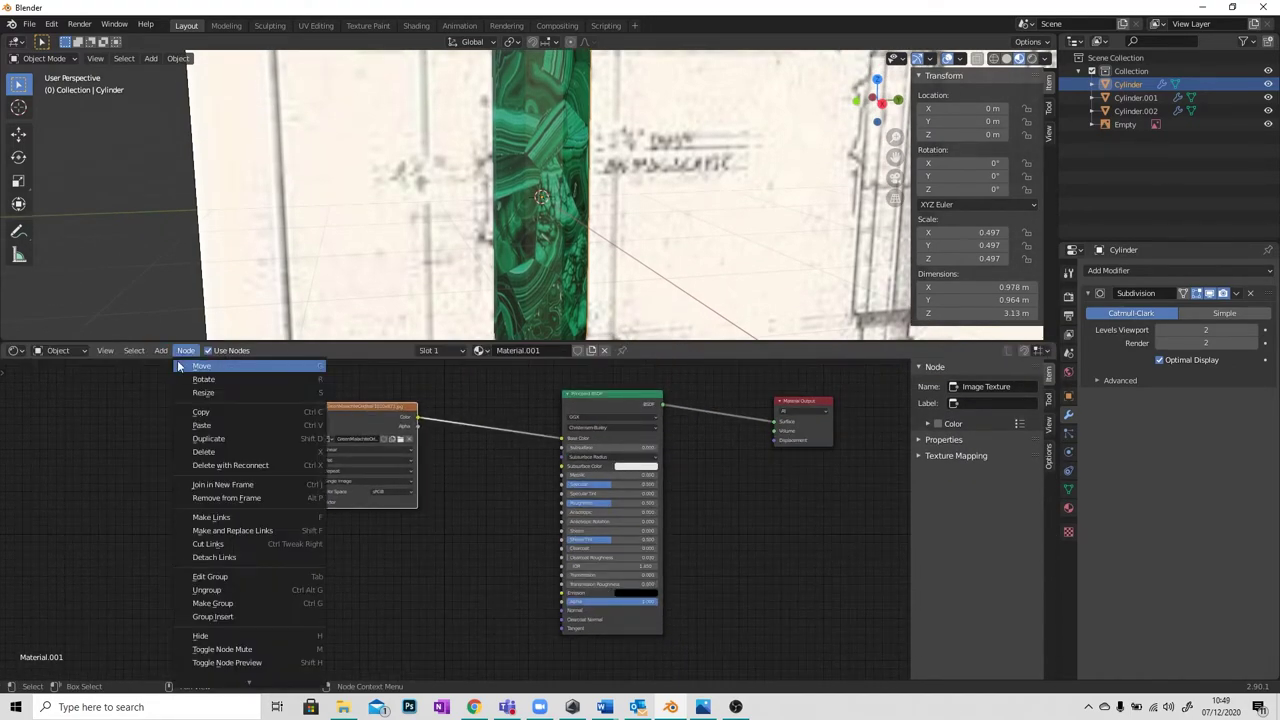
left_click(180, 366)
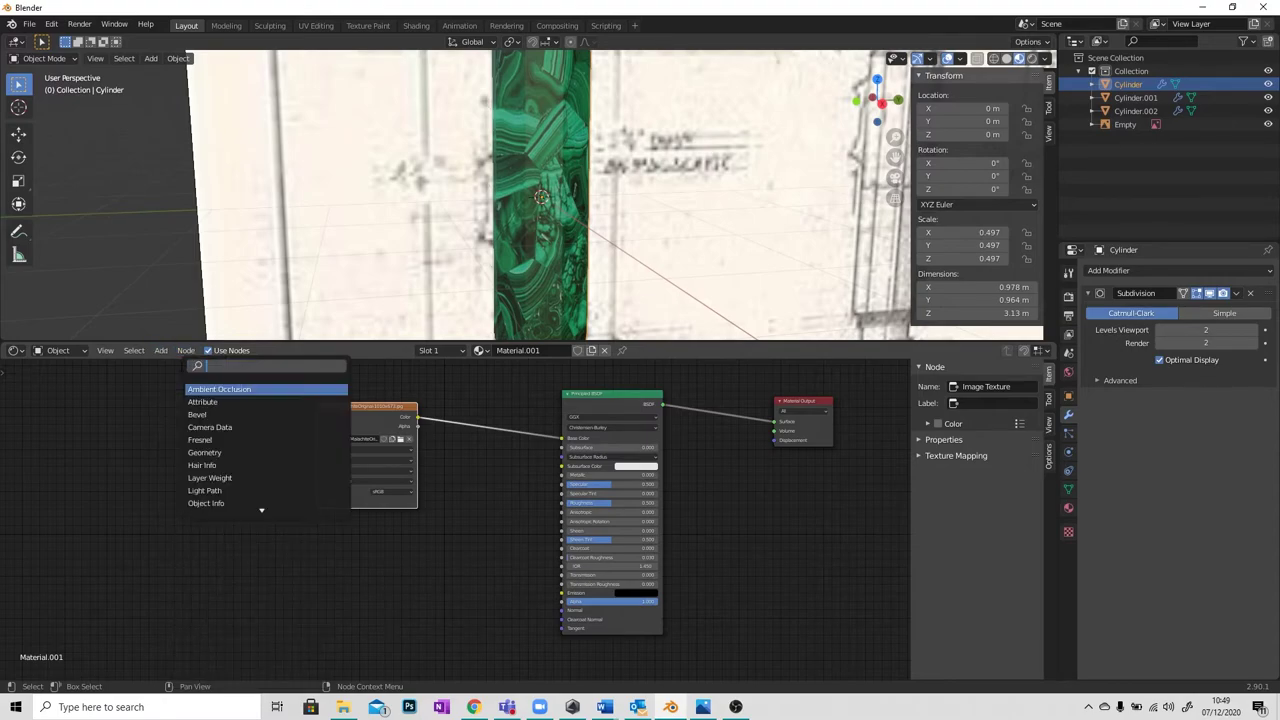
type("image")
key("Return")
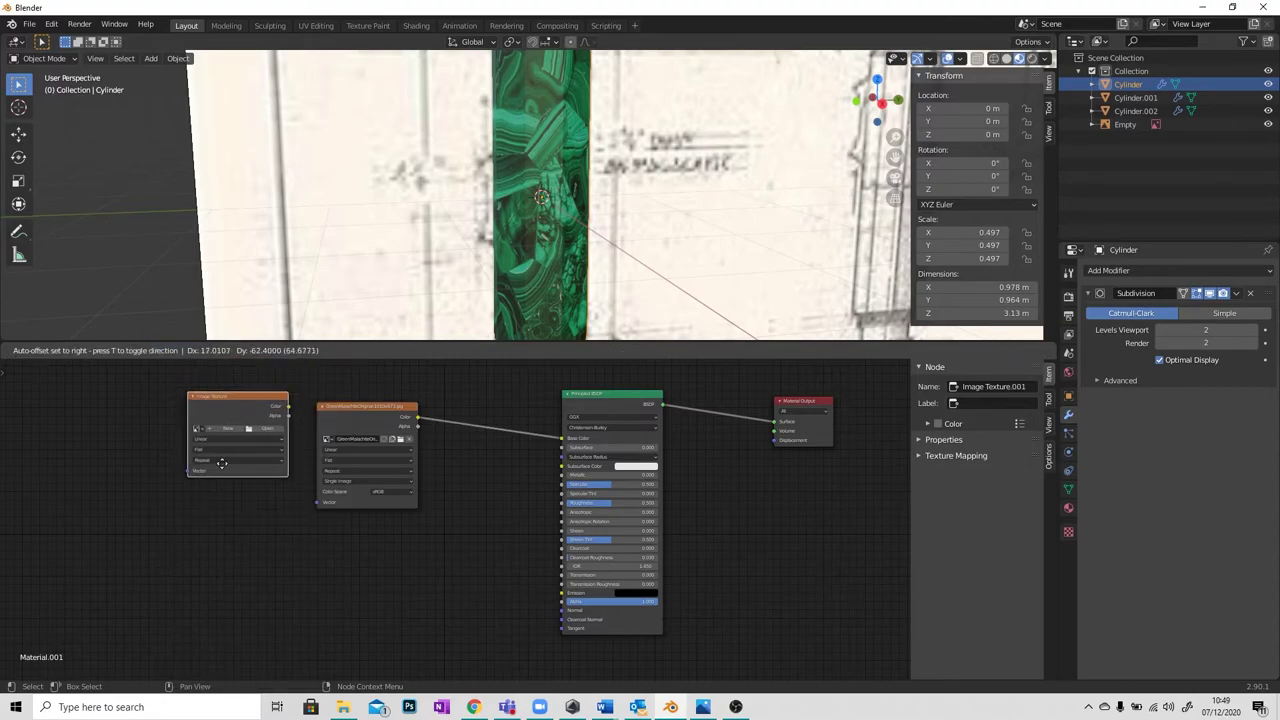
left_click(365, 569)
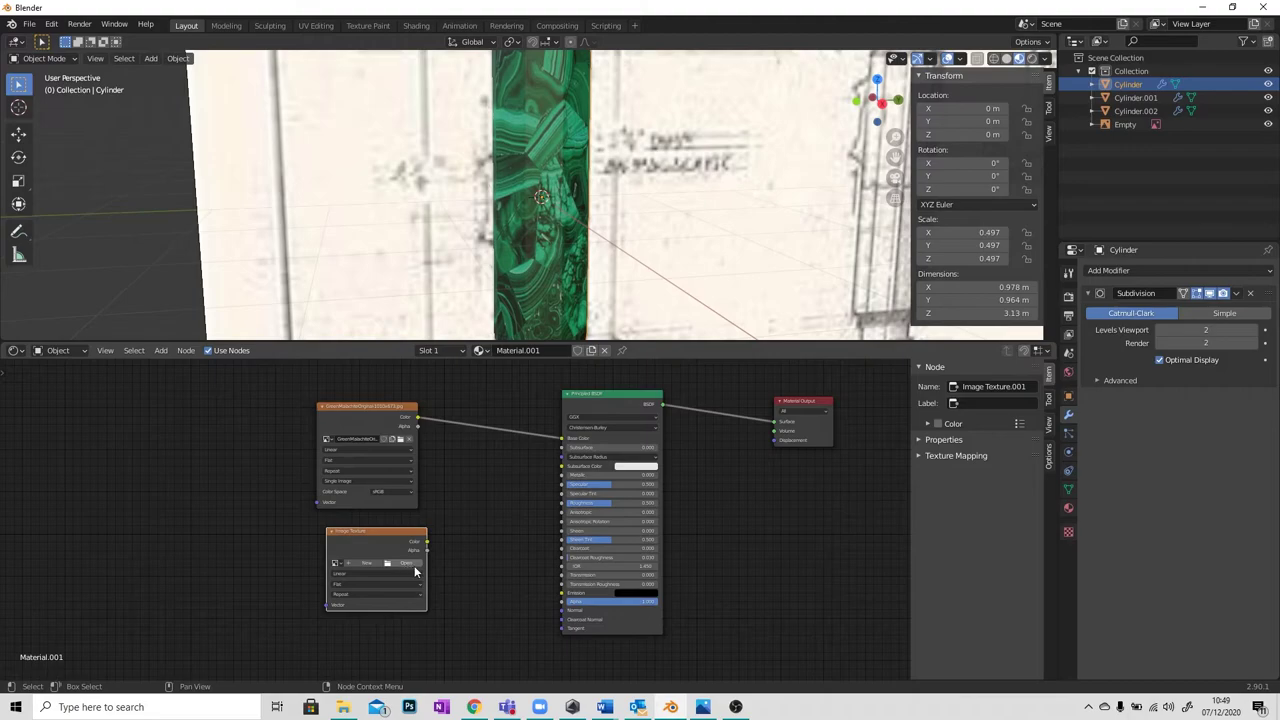
key("x")
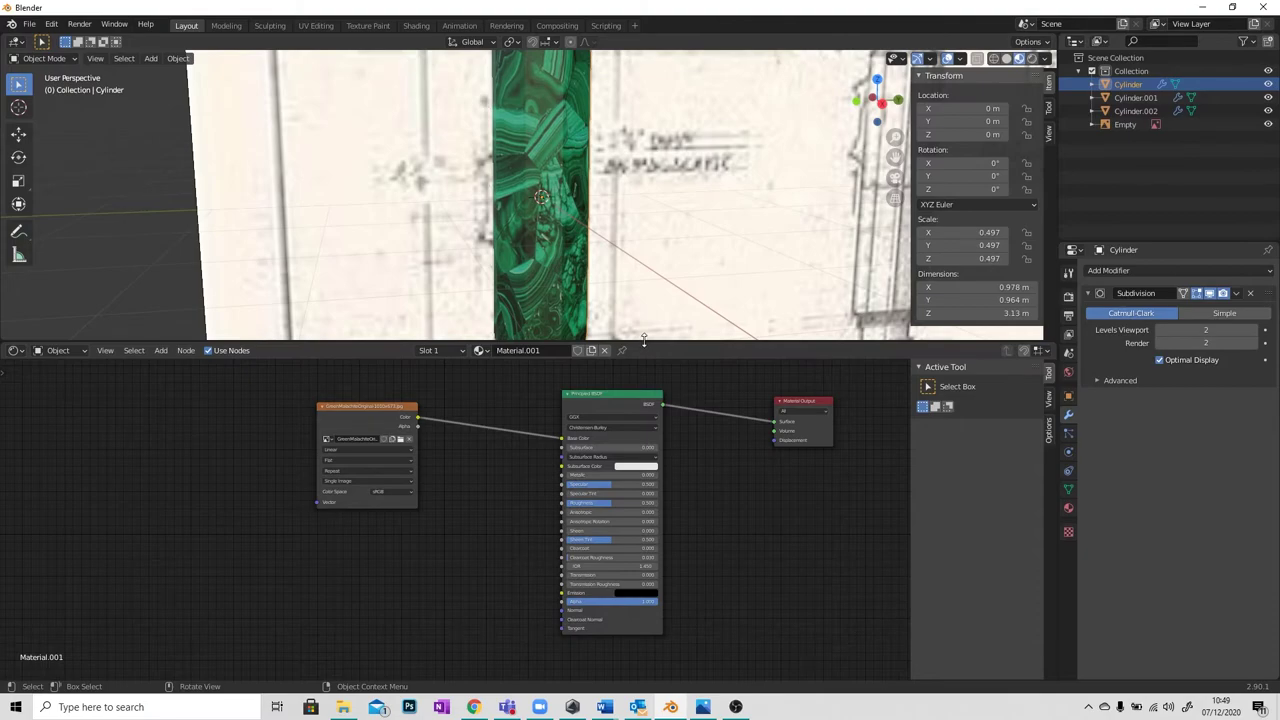
left_click_drag(643, 340, 643, 494)
scroll(560, 350, "down", 2)
mouse_move(580, 350)
middle_mouse_down()
mouse_move(553, 356)
mouse_move(569, 355)
mouse_move(574, 333)
middle_mouse_up()
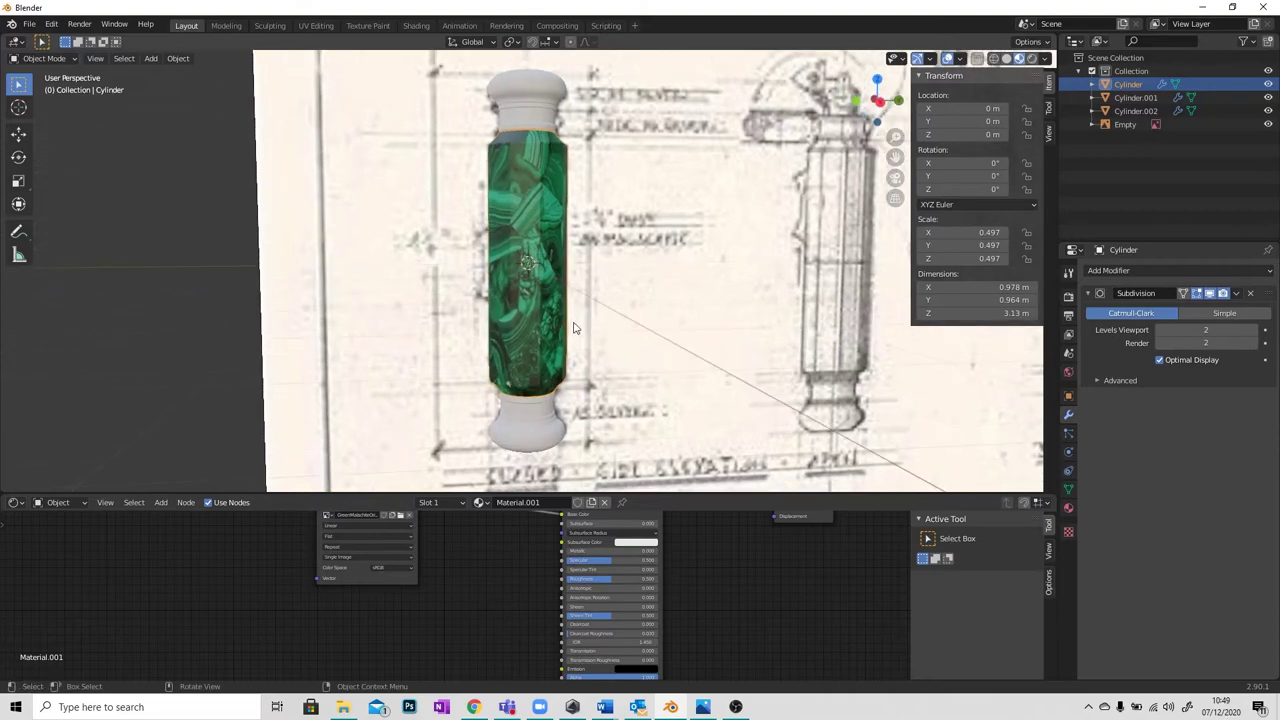
In the UV Editing workspace, set the viewport to Material Preview.
left_click(316, 26)
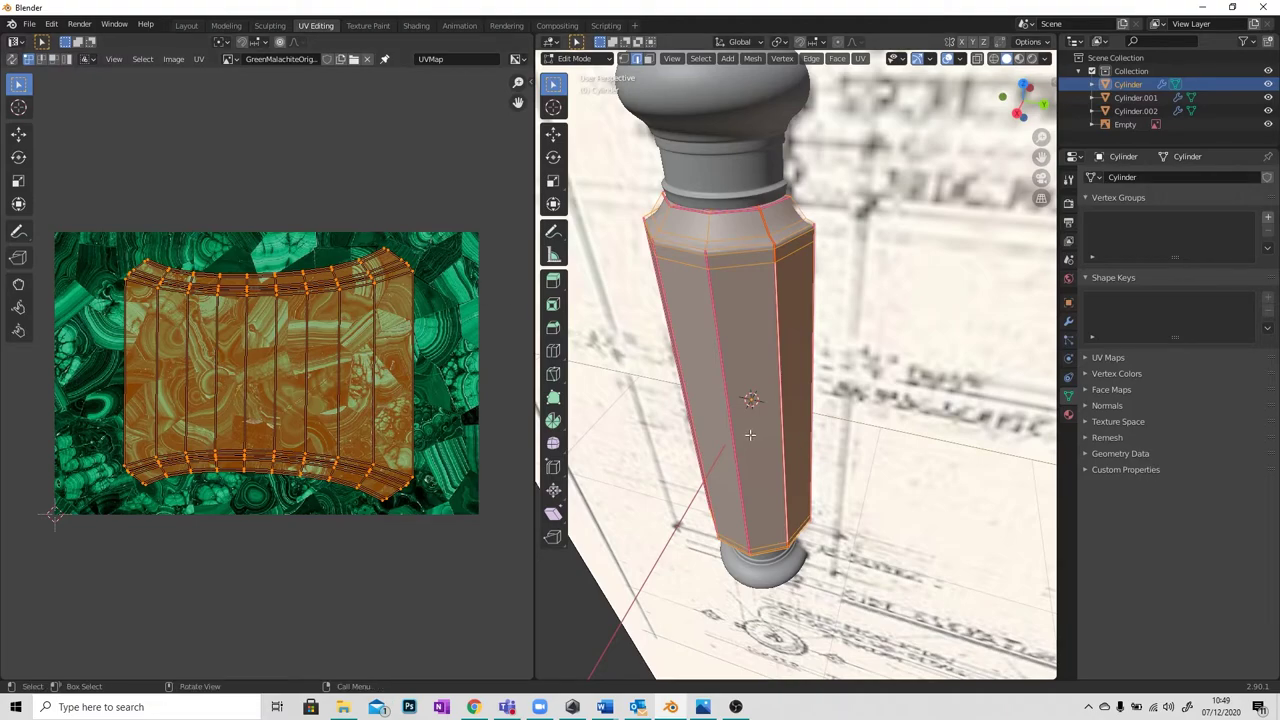
key("z")
left_click(760, 488)
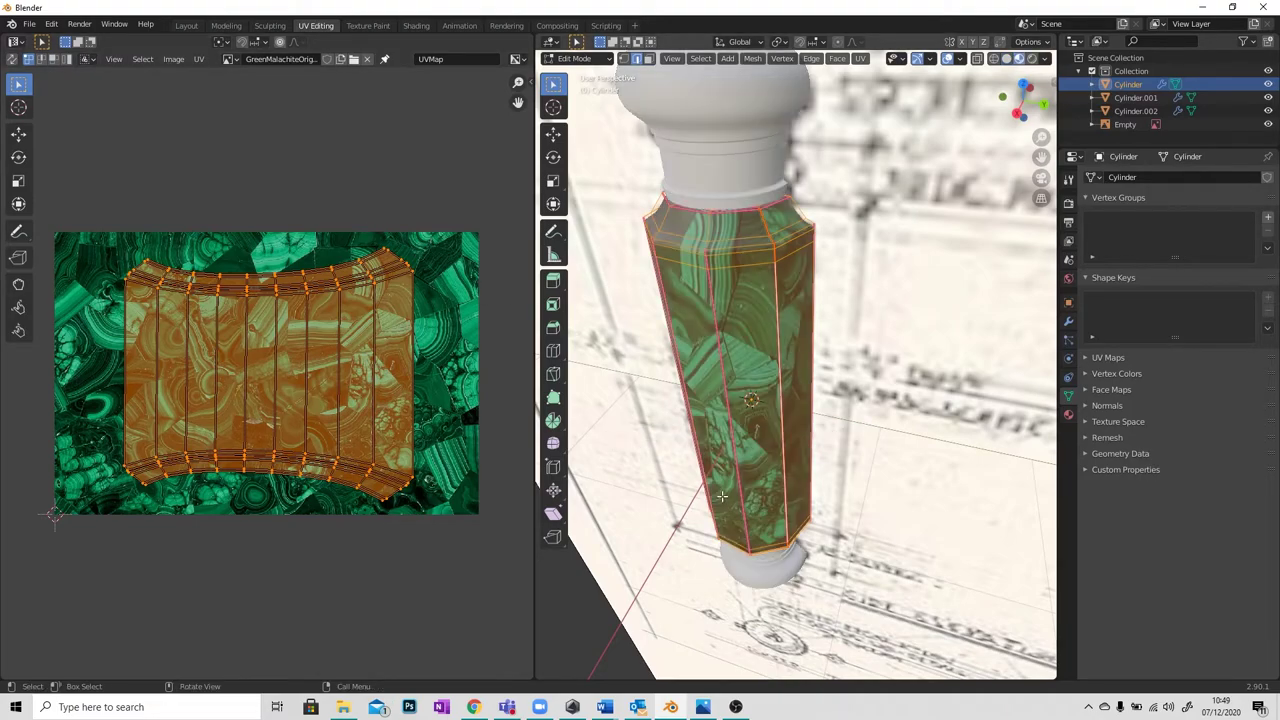
middle_click_drag(754, 510, 770, 467)
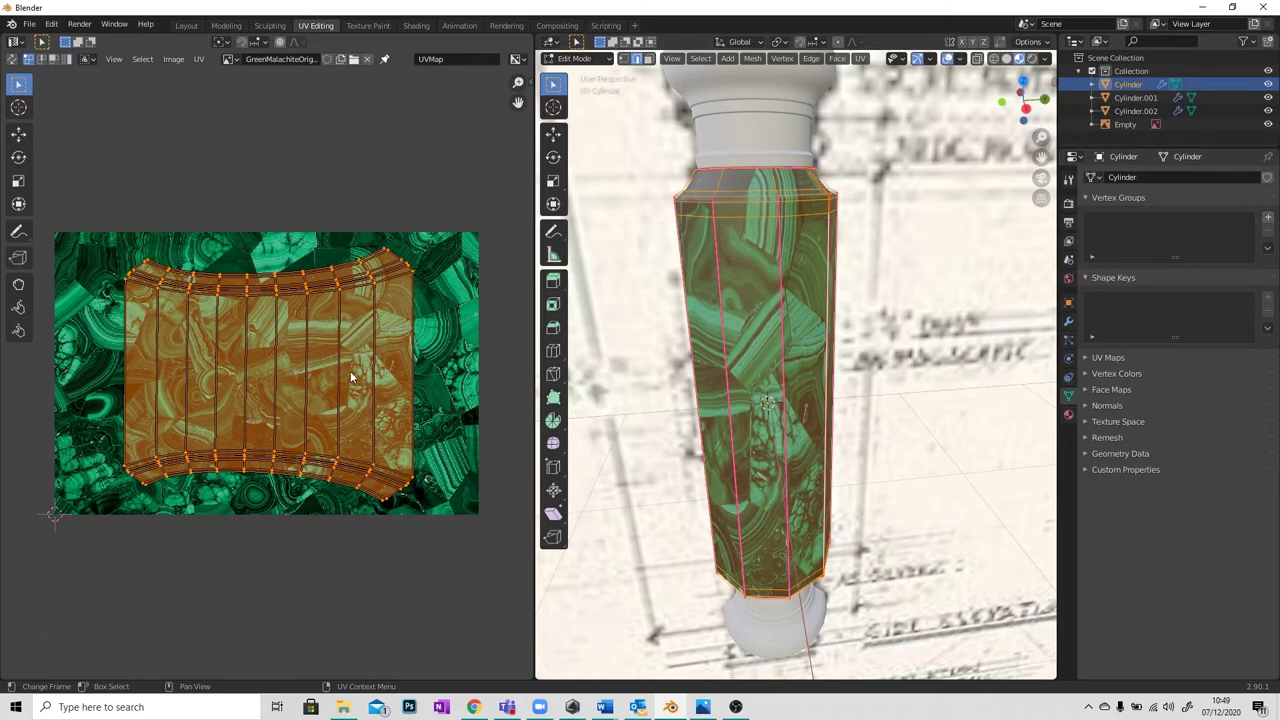
Scale, move and slightly rotate the shaft's UV islands over the malachite image.
key("s")
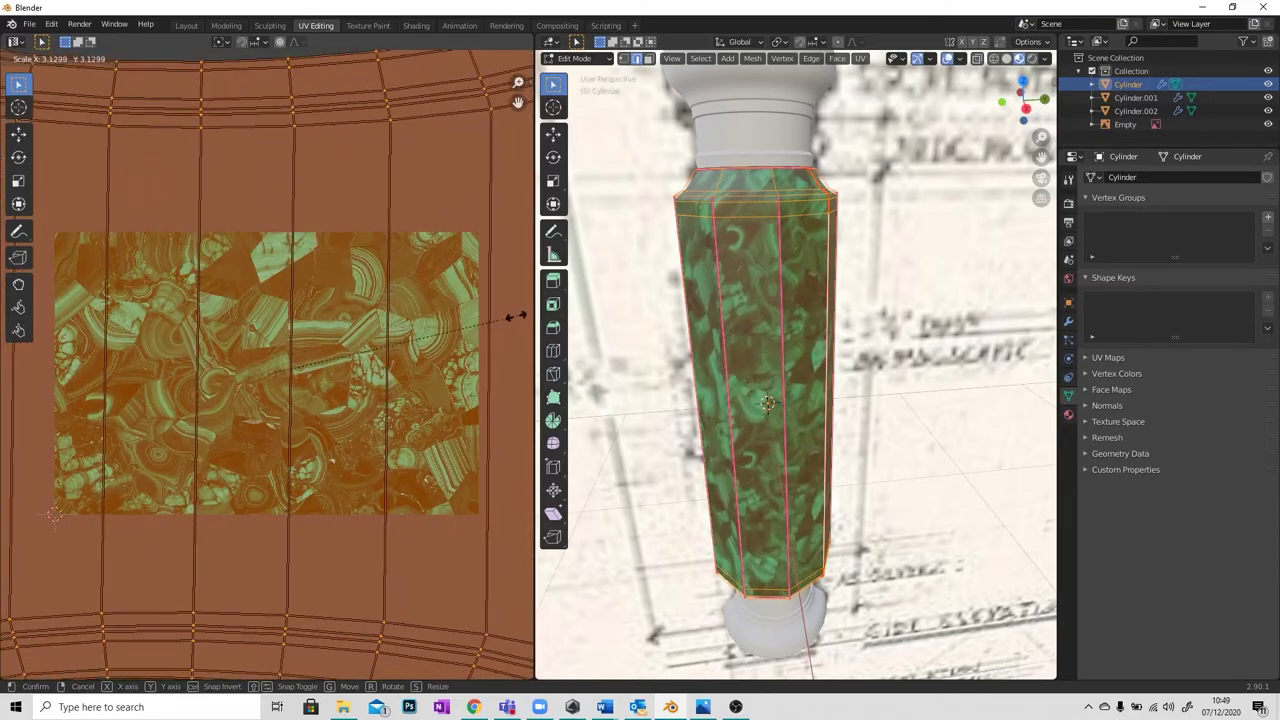
left_click(395, 352)
key("g")
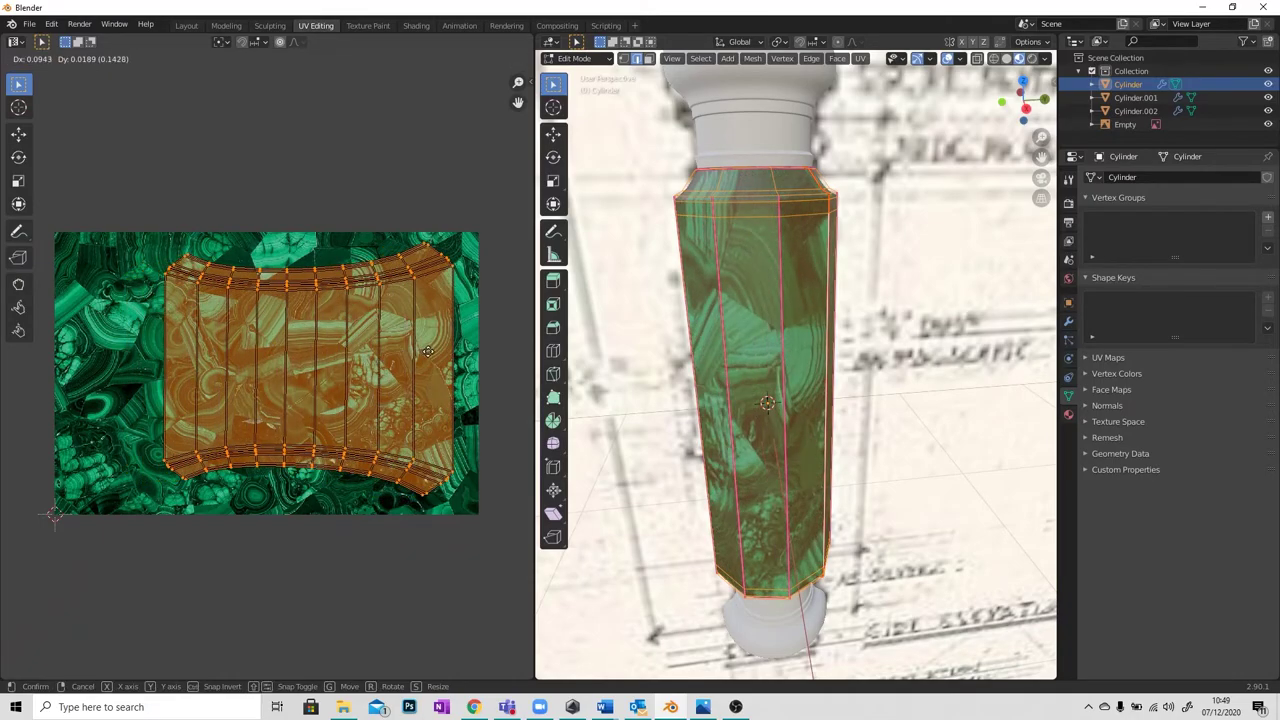
left_click(375, 370)
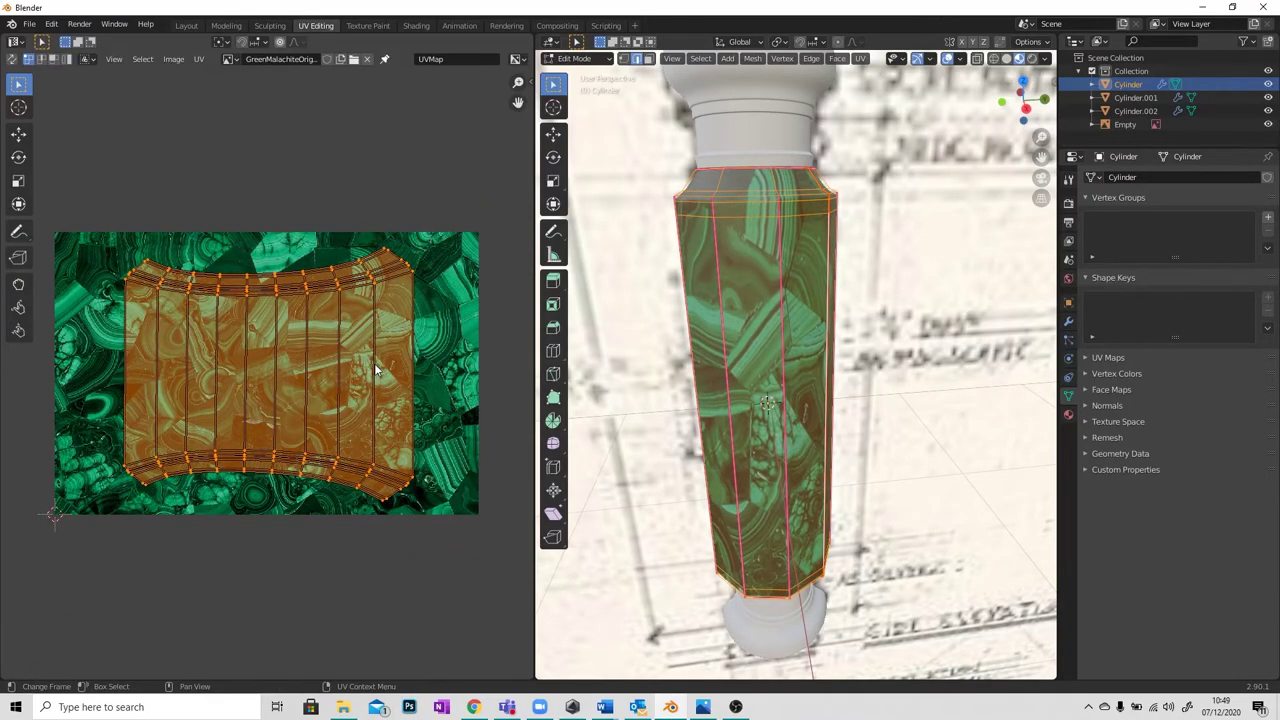
key("r")
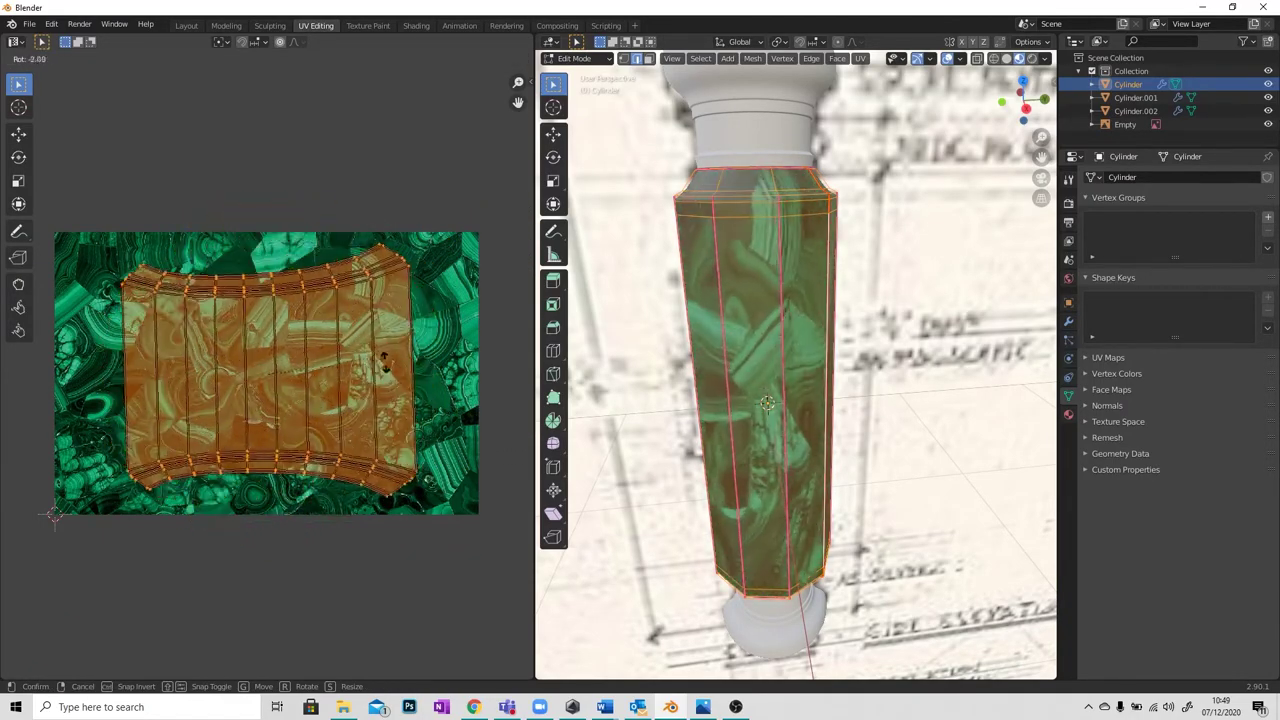
left_click(384, 361)
scroll(397, 410, "down", 1)
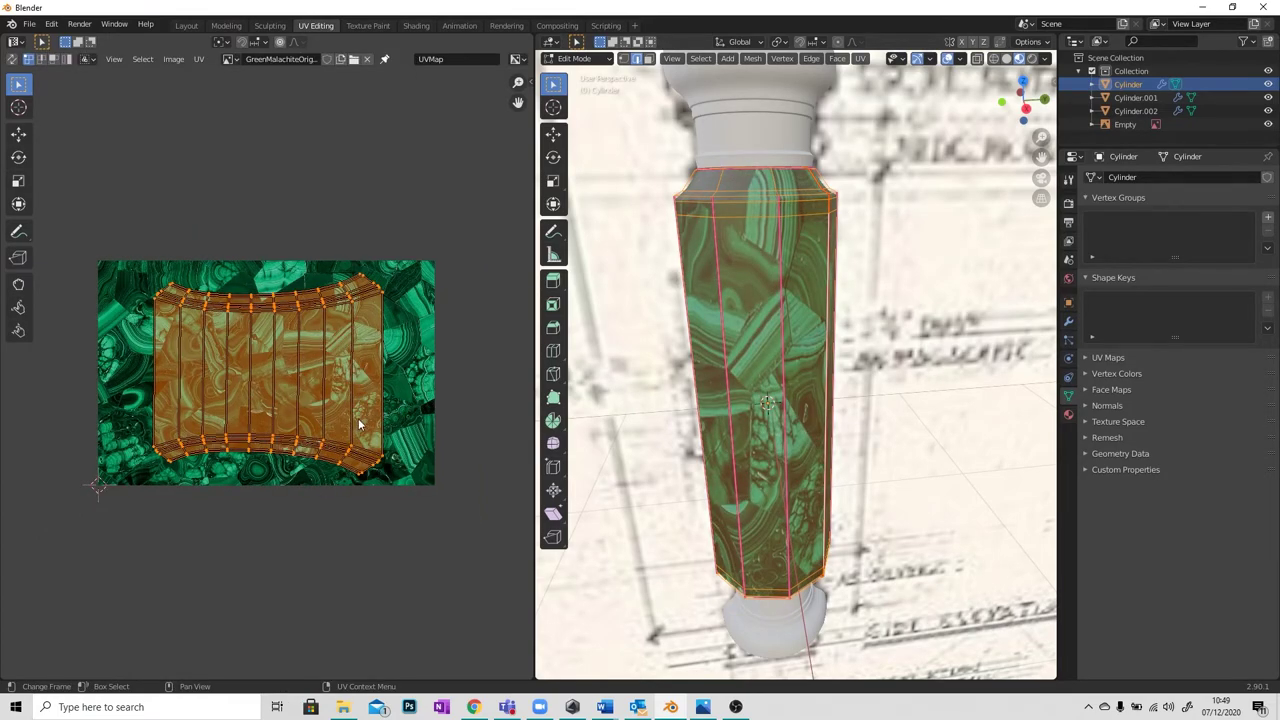
scroll(358, 419, "up", 2)
scroll(356, 415, "down", 1)
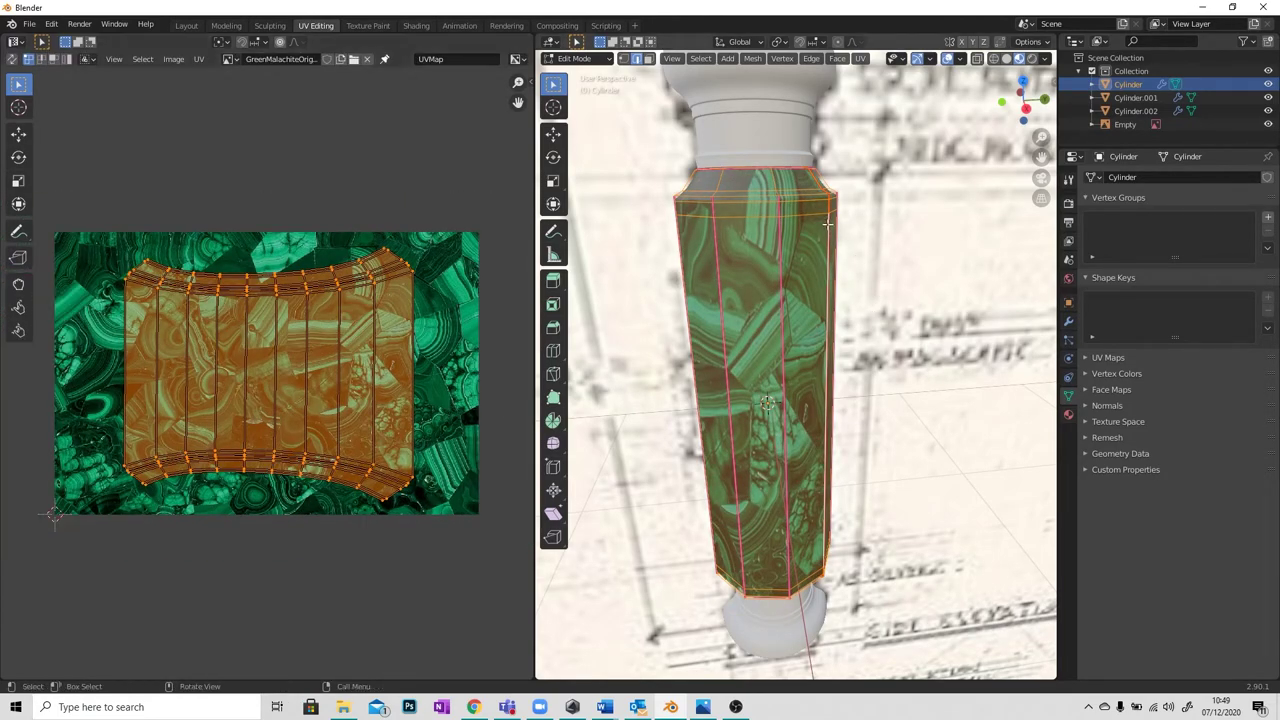
Move the UV islands up and left to reframe the pattern, then return to Layout.
key("g")
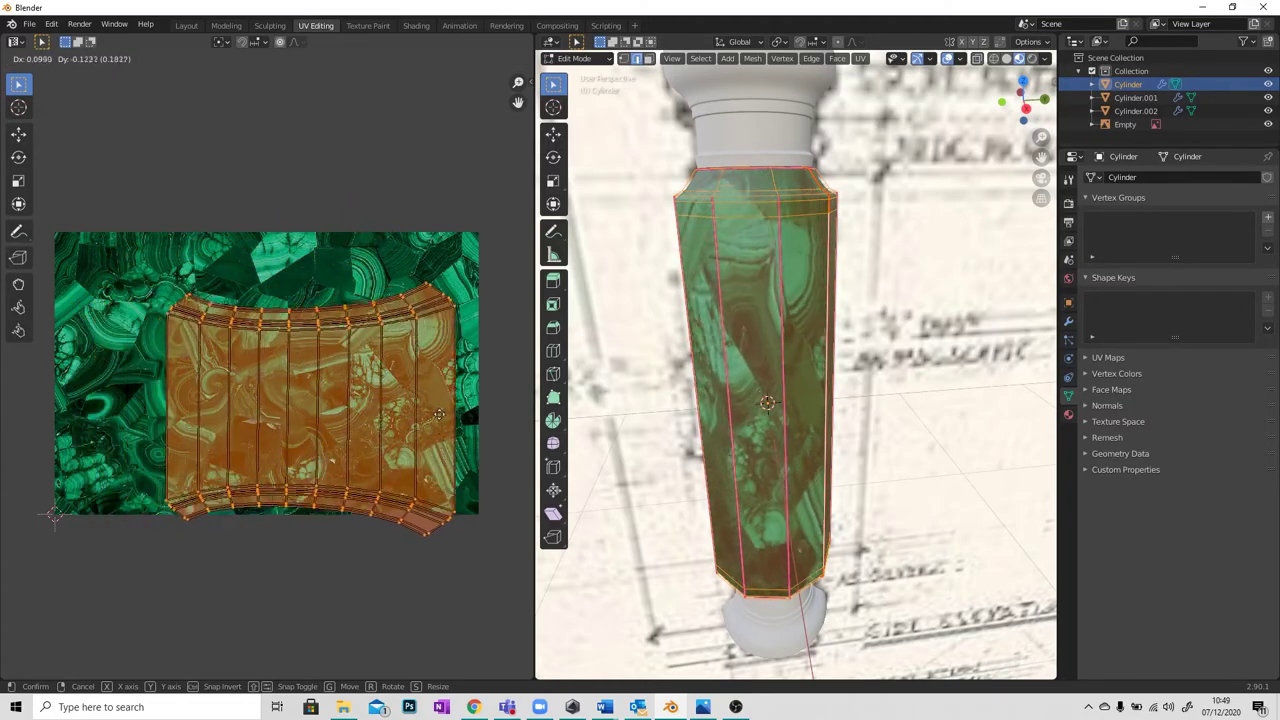
left_click(400, 386)
middle_click_drag(366, 391, 390, 378)
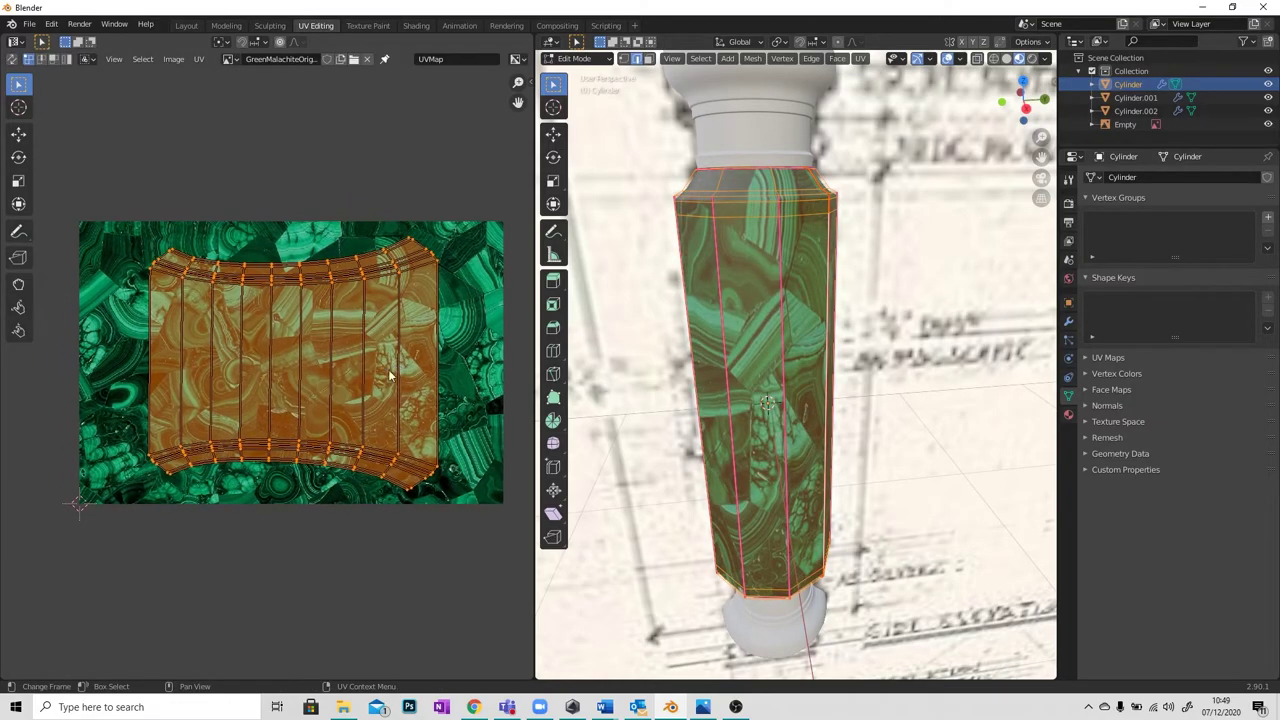
scroll(348, 381, "down", 2)
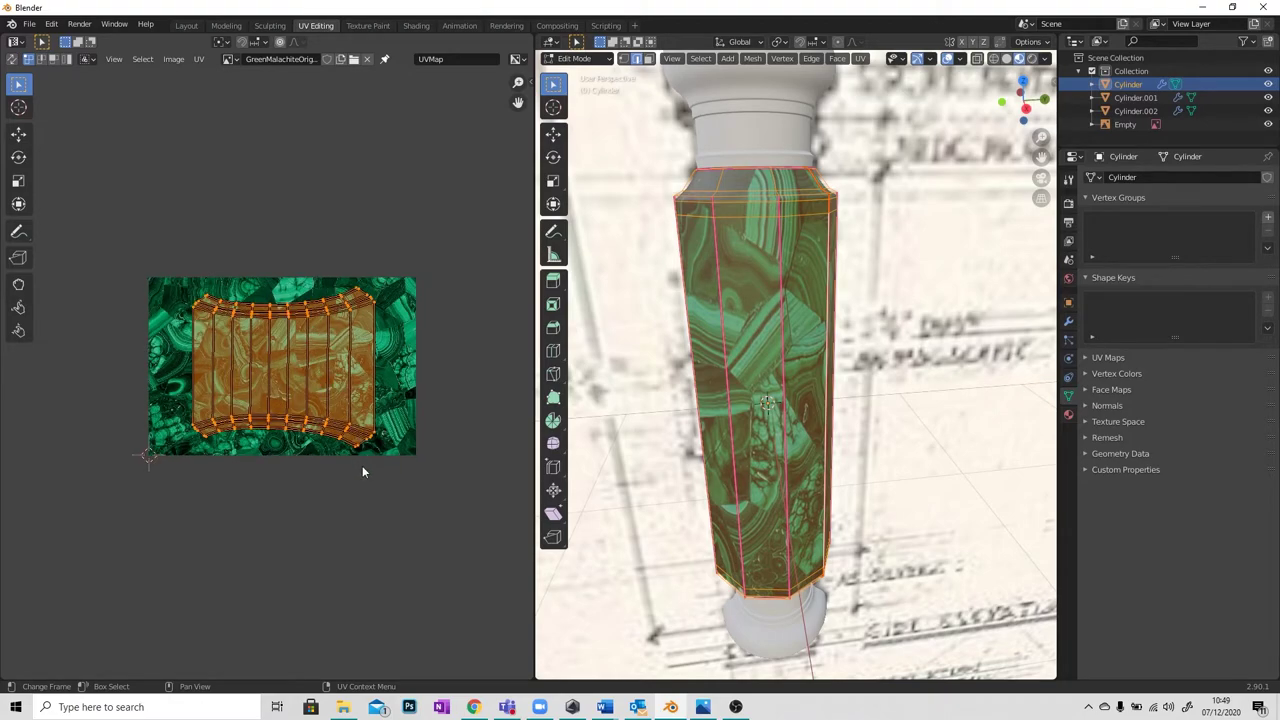
left_click(187, 25)
scroll(537, 326, "up", 2)
Make the material node area taller and orbit to view the column's top.
middle_click_drag(537, 326, 568, 352)
middle_click_drag(526, 556, 500, 615)
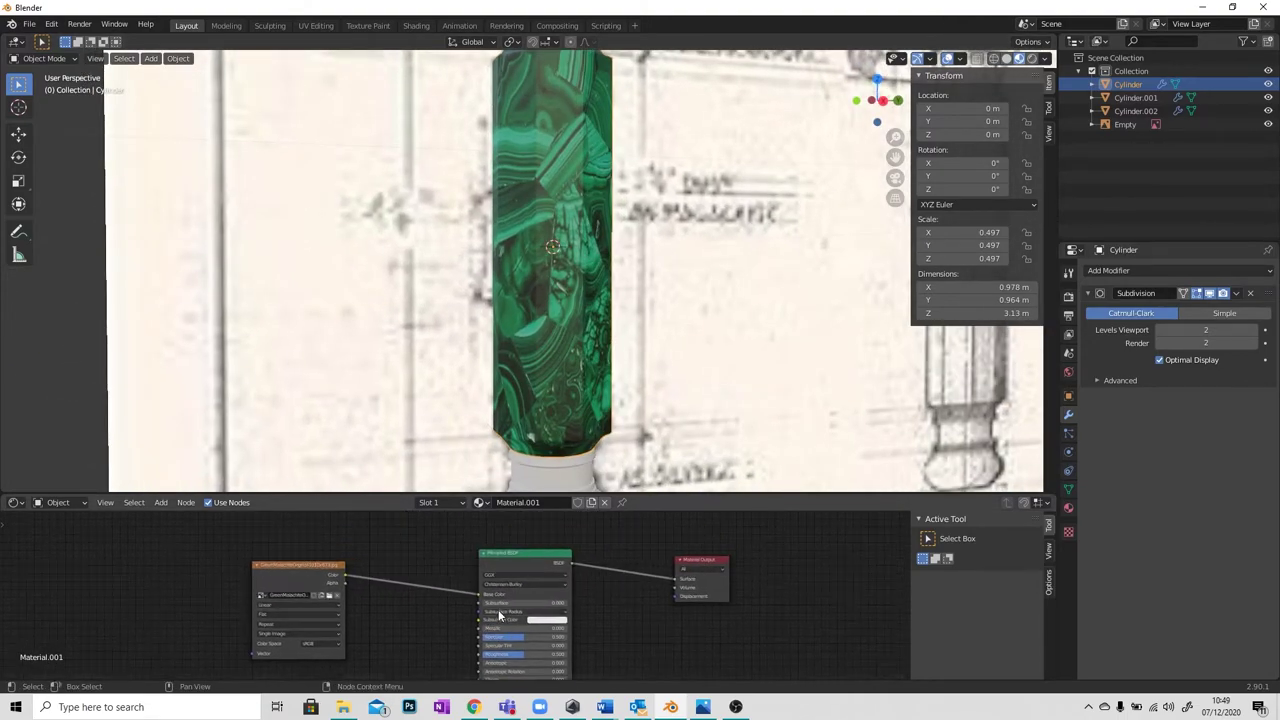
scroll(500, 615, "up", 3)
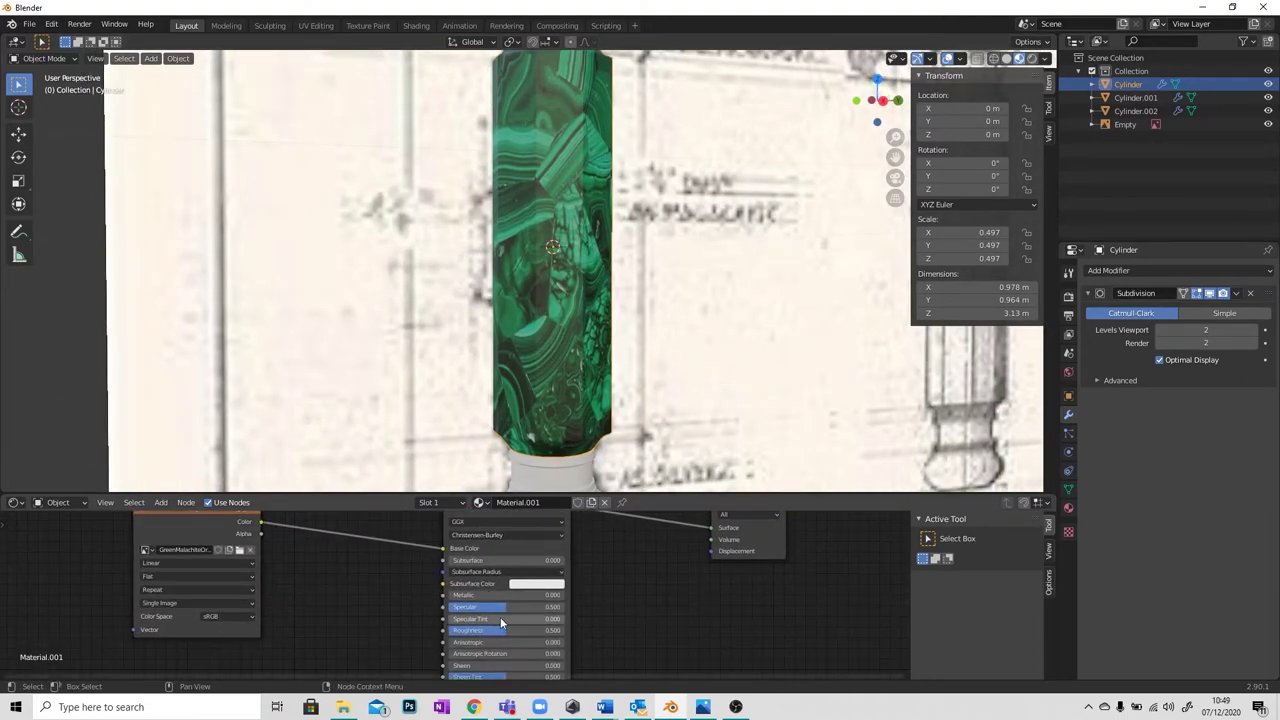
scroll(501, 623, "down", 2)
left_click_drag(648, 495, 660, 413)
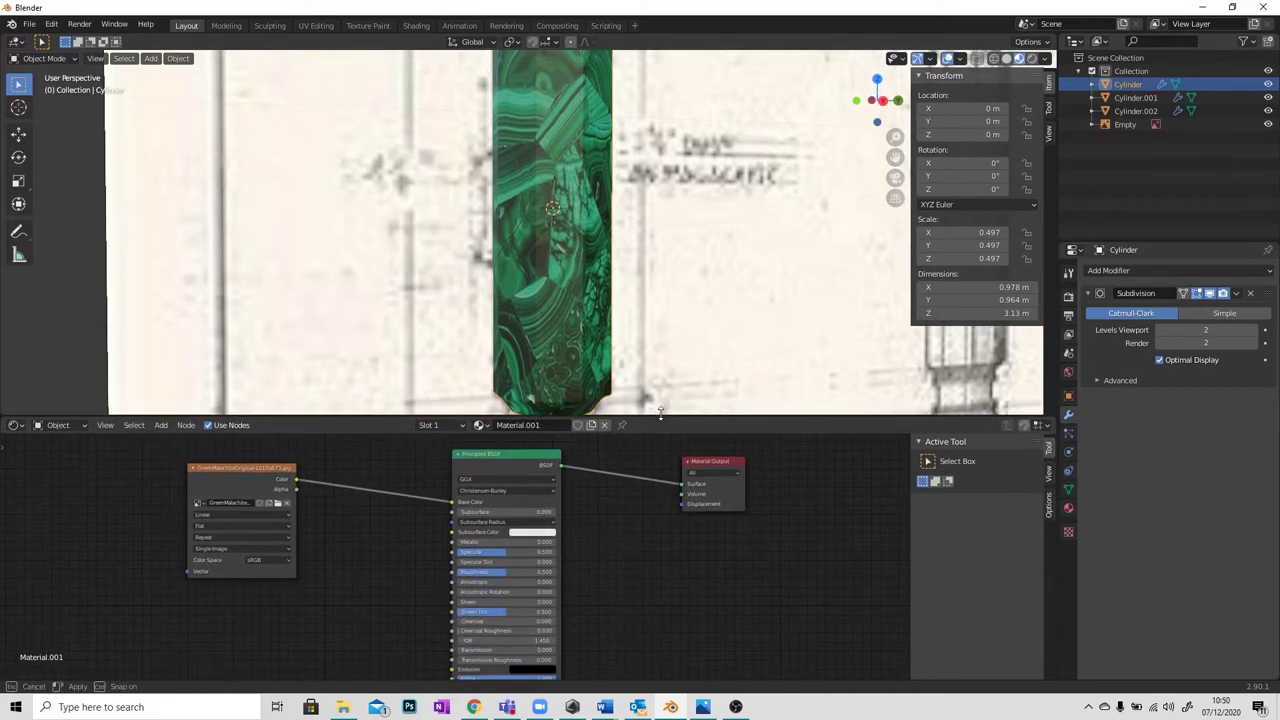
middle_click_drag(640, 360, 575, 247)
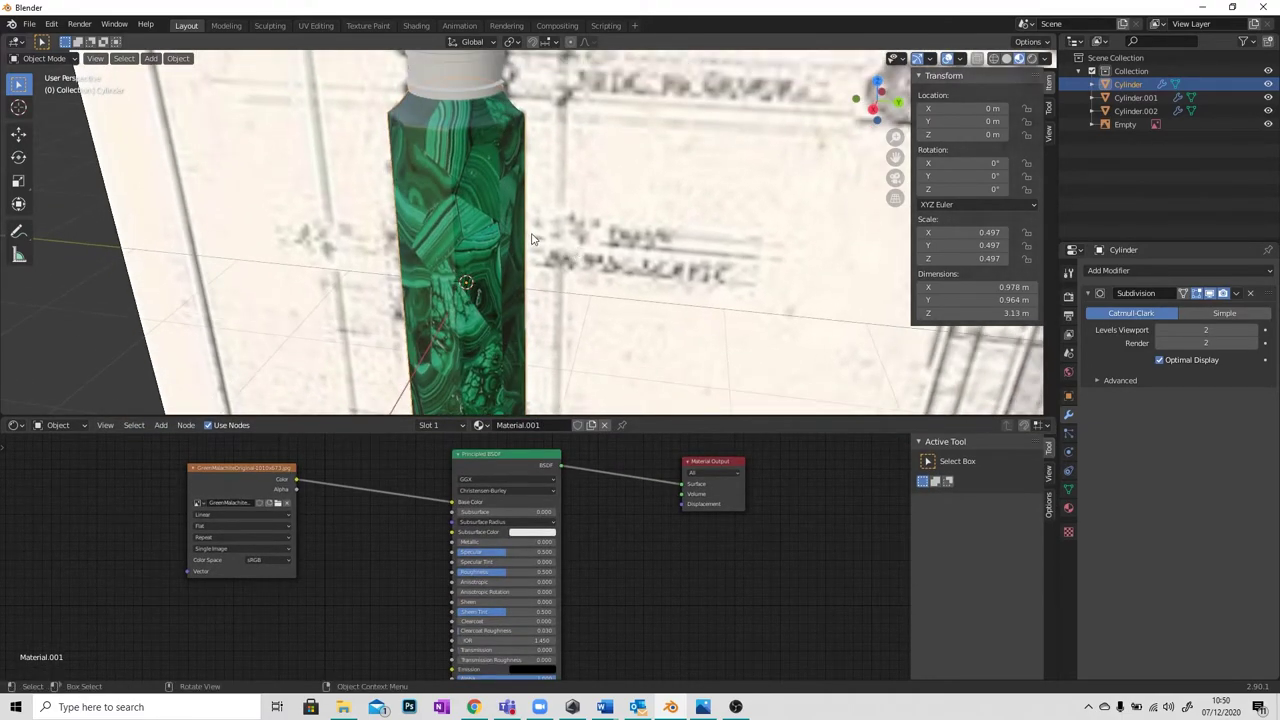
Switch the viewport to Rendered shading and frame the selected column.
key("z")
left_click(530, 226)
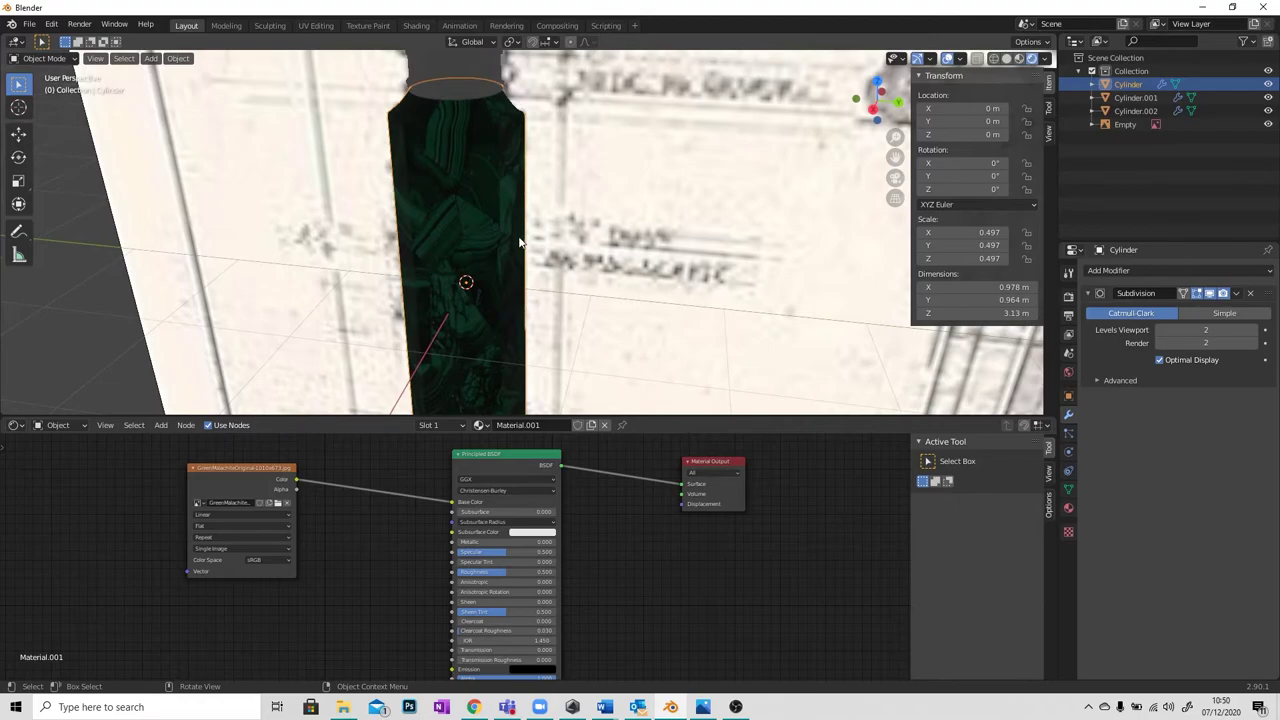
middle_click_drag(519, 241, 450, 248)
key("KP_Decimal")
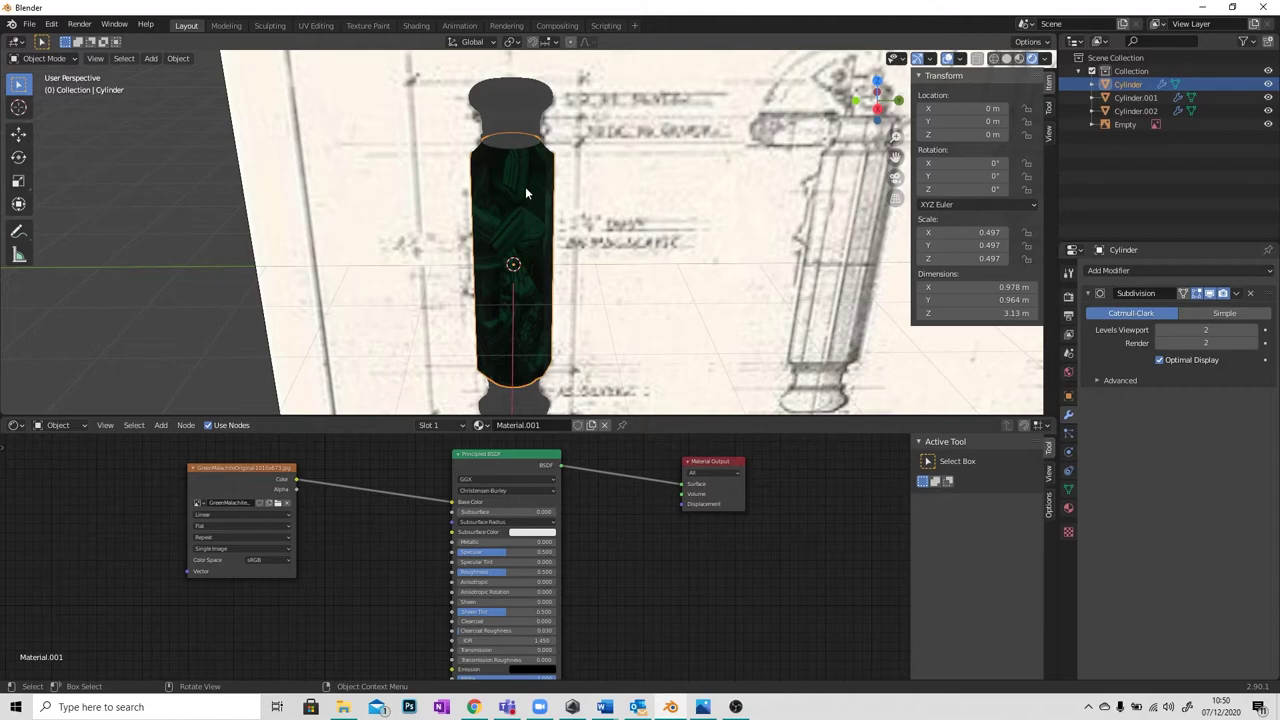
scroll(525, 186, "down", 2)
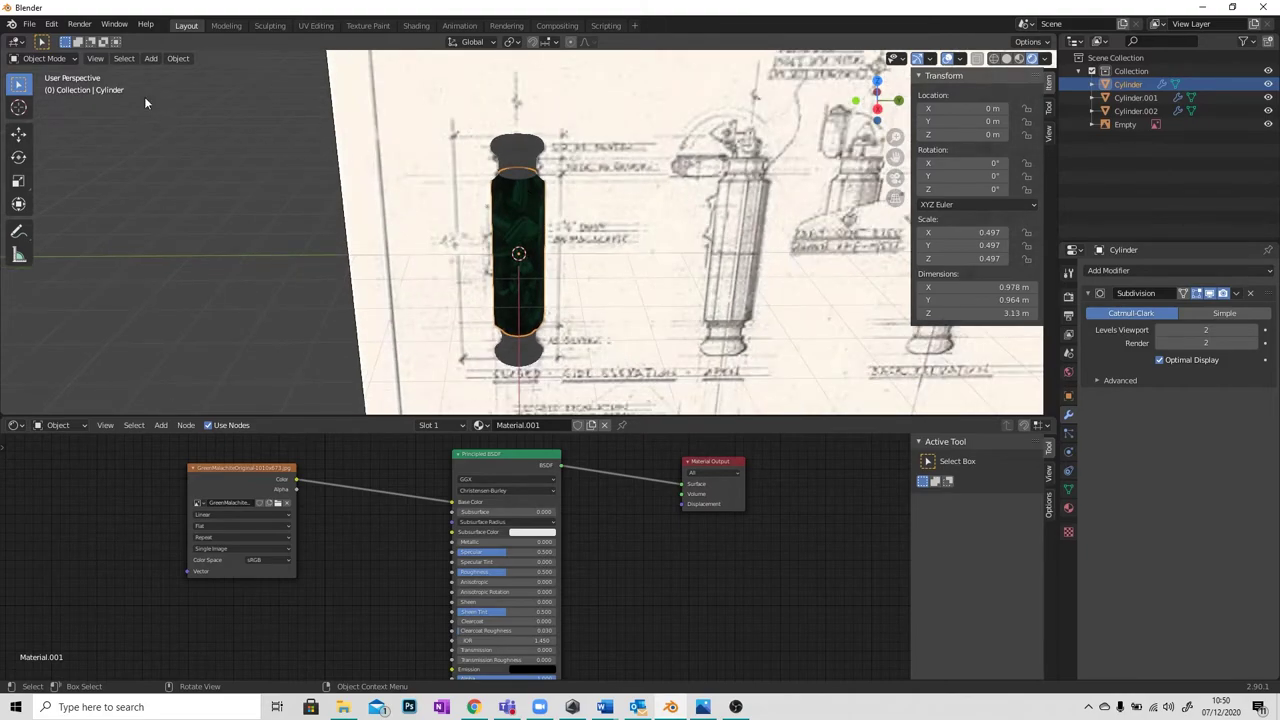
Add a Sun light by mistake, then undo it.
left_click(152, 59)
mouse_move(203, 239)
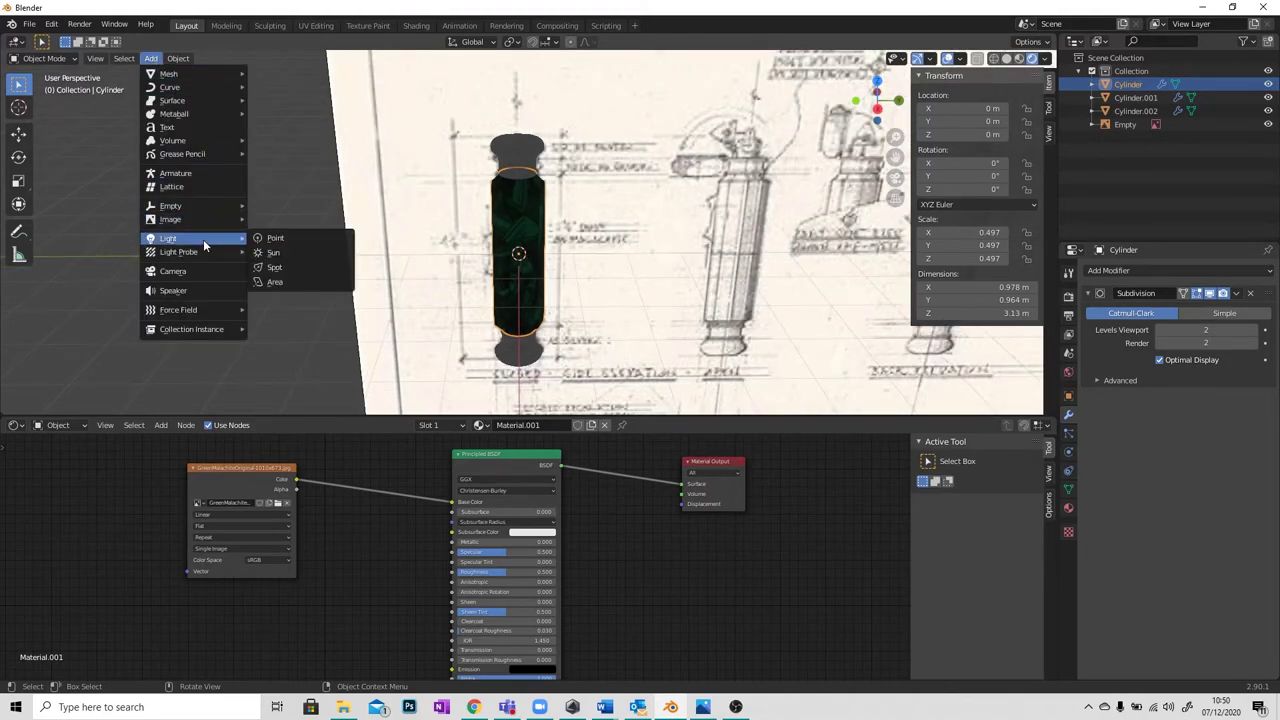
left_click(280, 253)
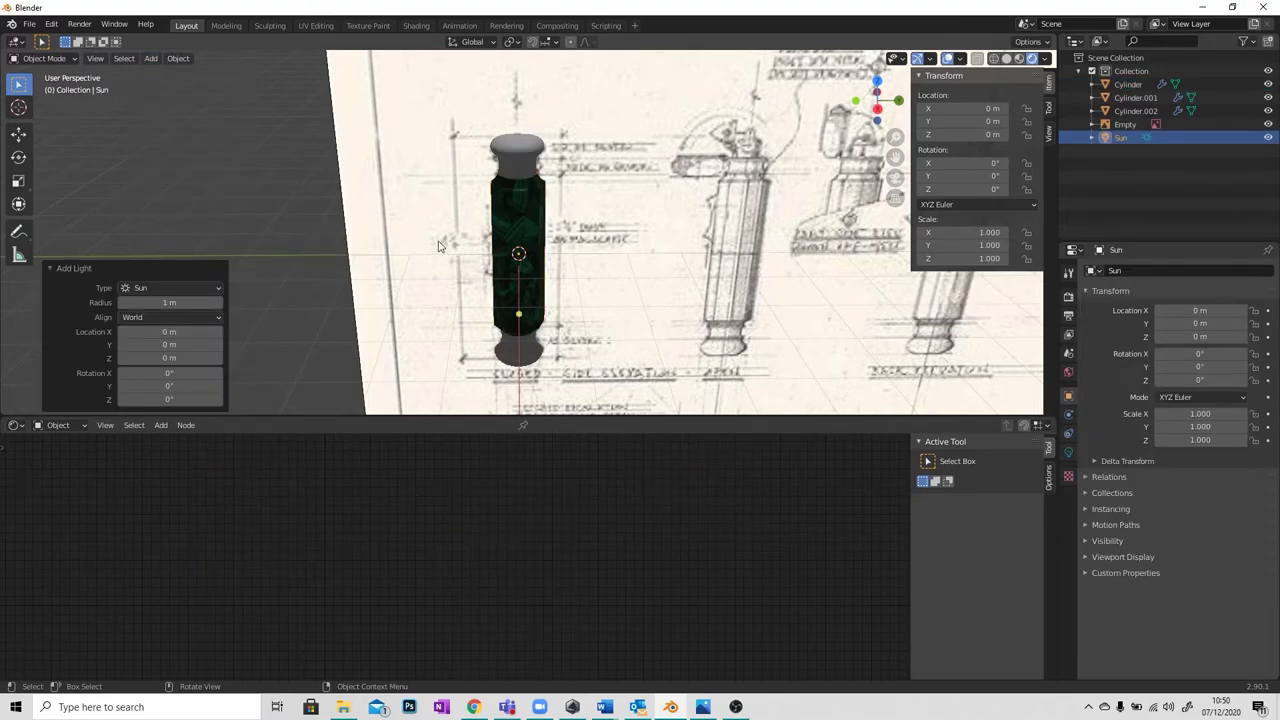
middle_click_drag(438, 246, 436, 265)
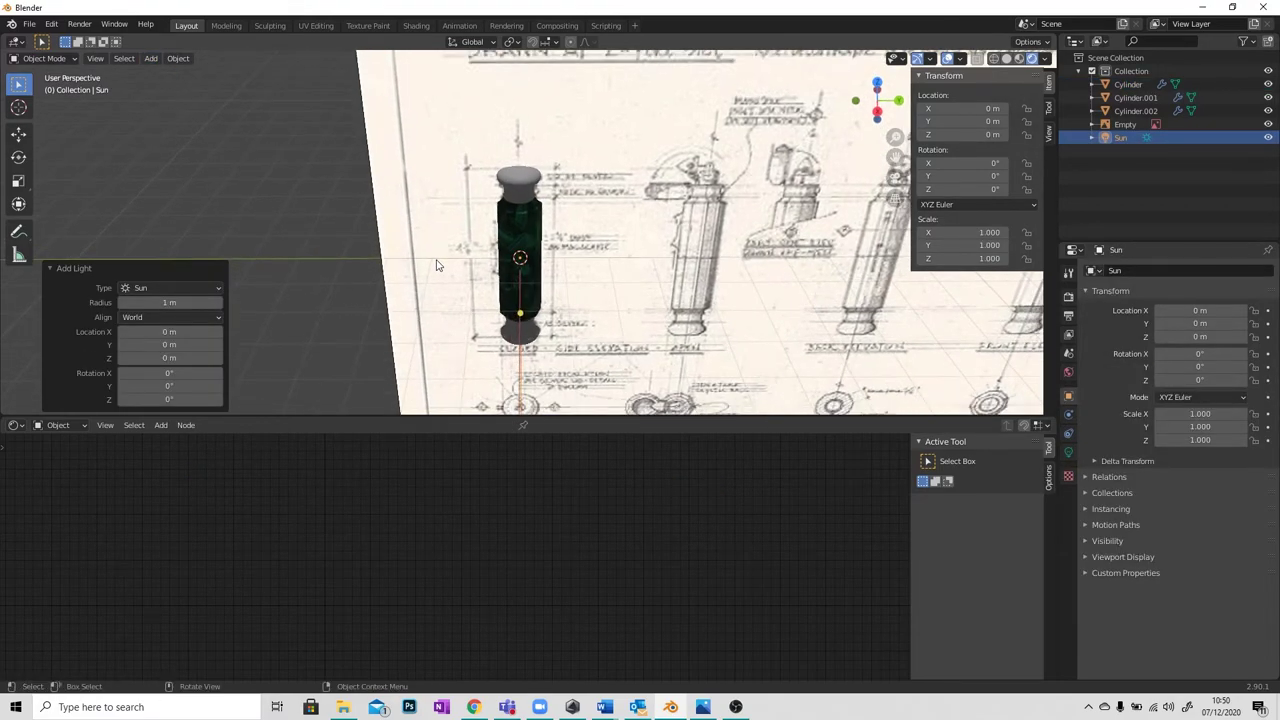
key("ctrl+z")
Add a Point light and move it near the top of the column.
left_click(152, 58)
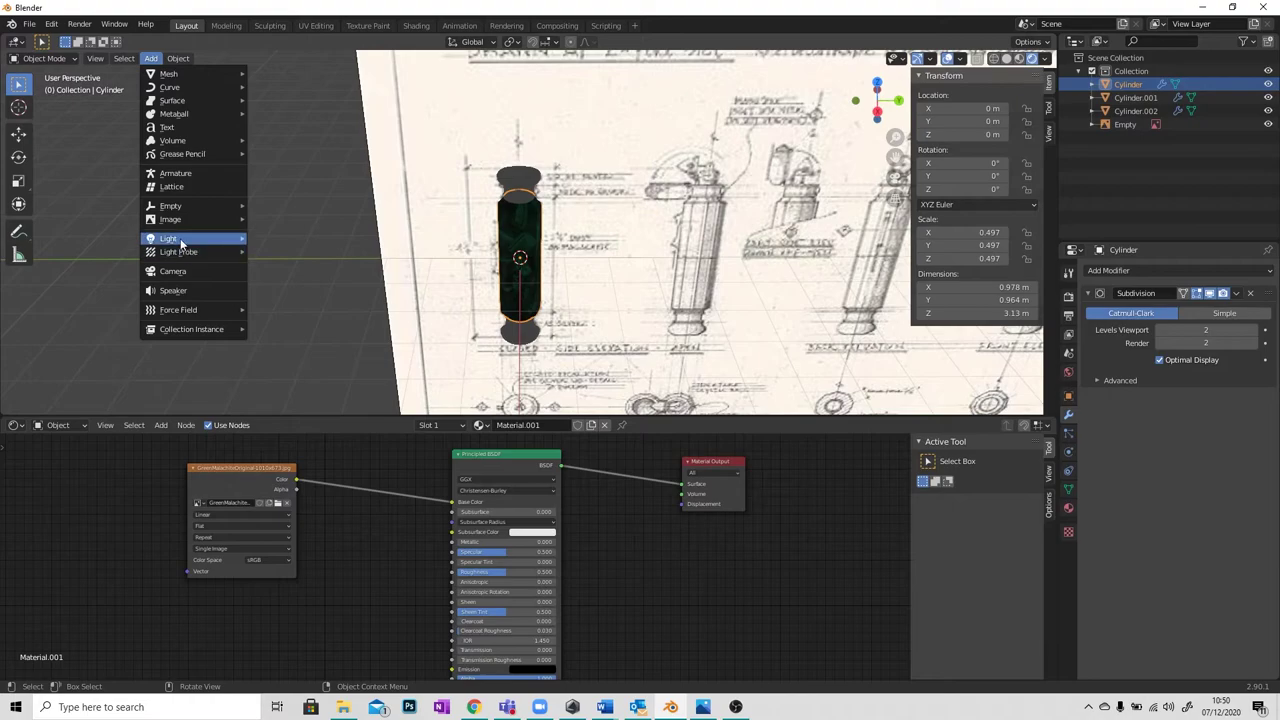
mouse_move(225, 238)
left_click(268, 238)
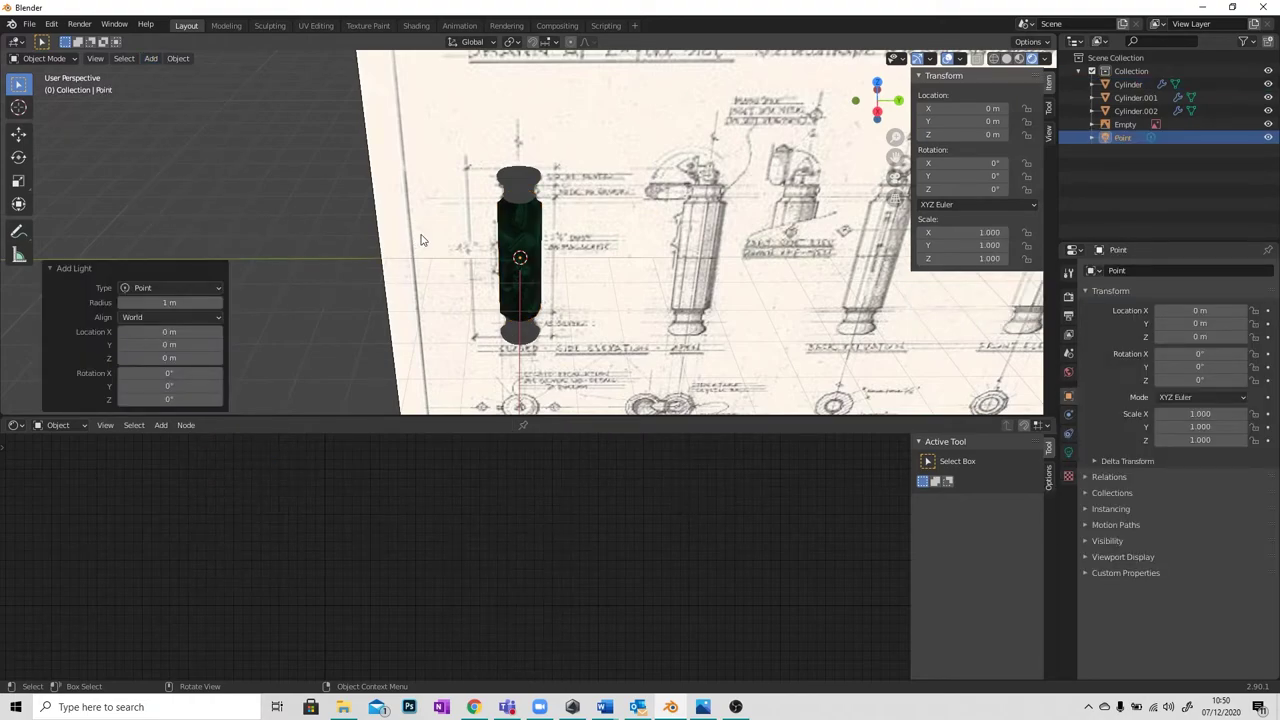
key("g")
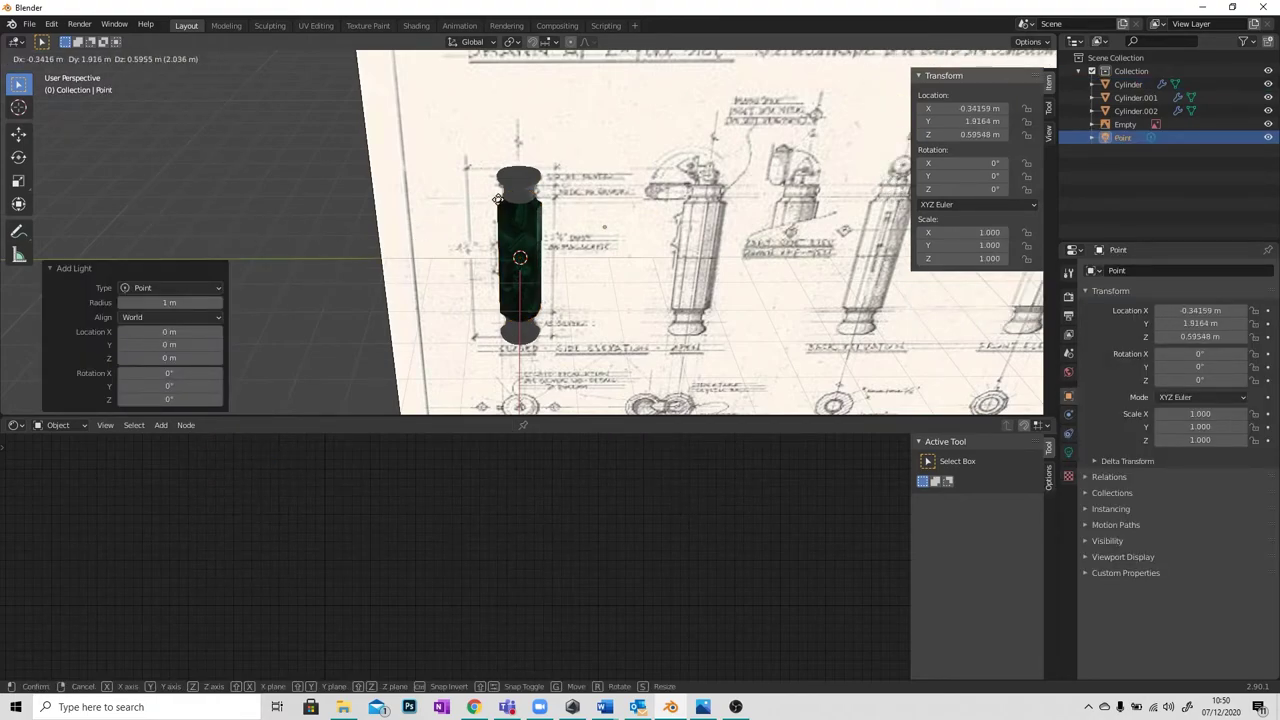
left_click(474, 152)
key("s")
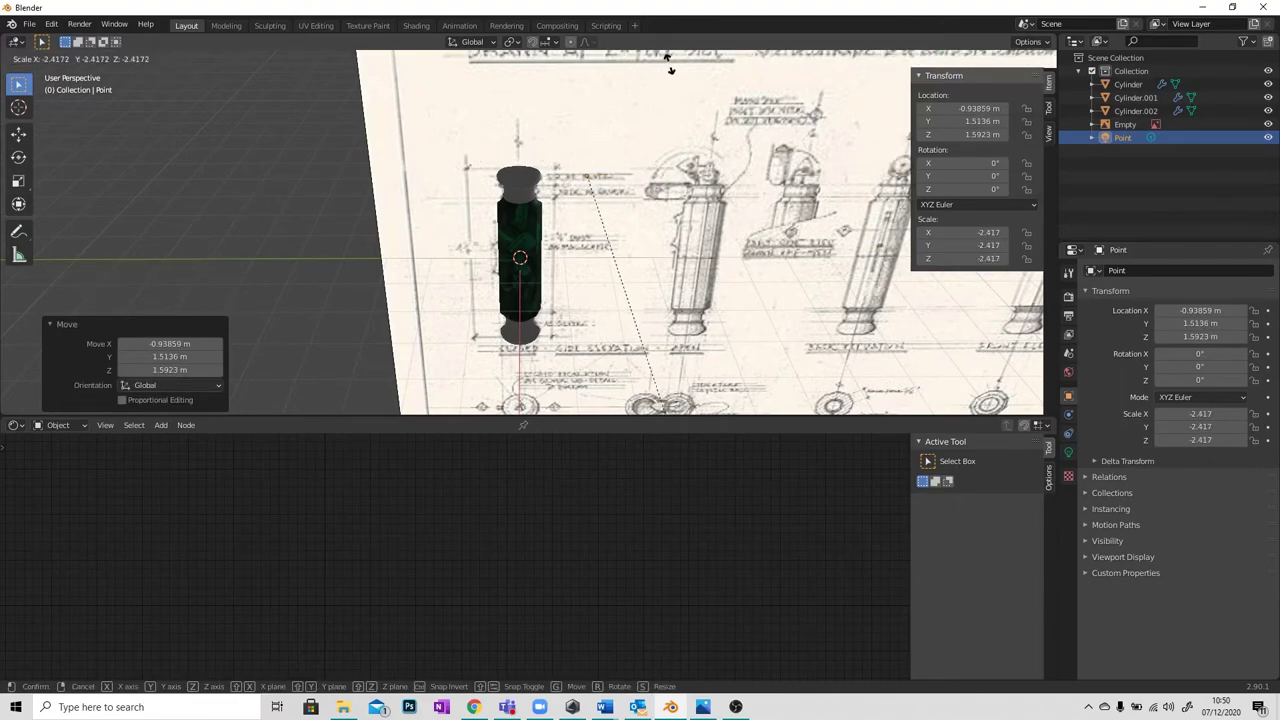
key("Escape")
From the back view, slide the light along X to 2.9808 m and raise it to Z 2.9151 m.
middle_click_drag(623, 160, 706, 162)
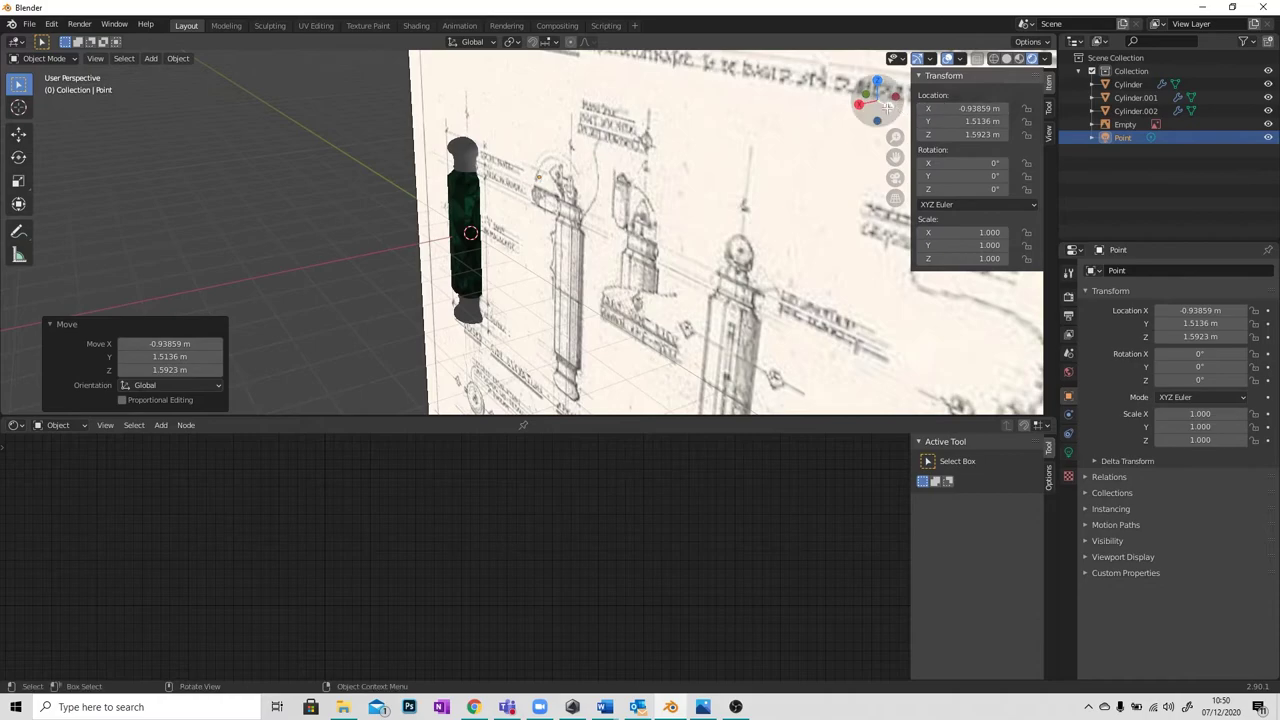
key("ctrl+KP_1")
key("g")
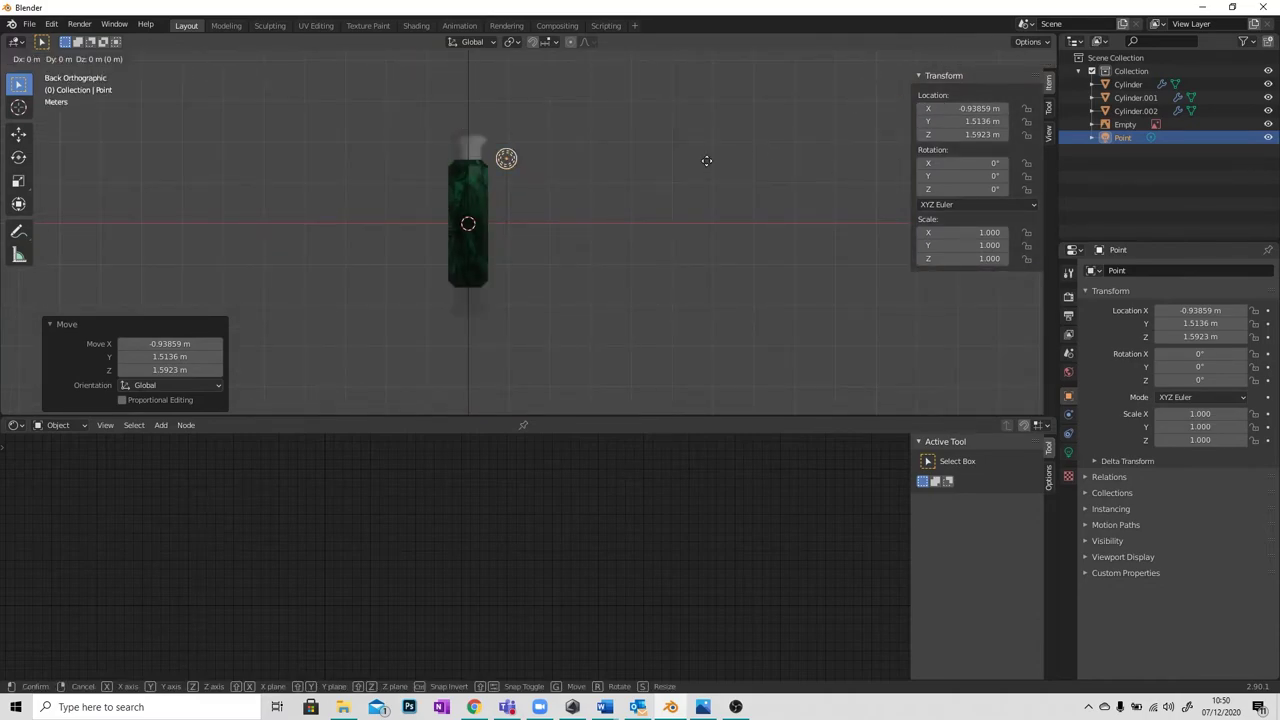
key("x")
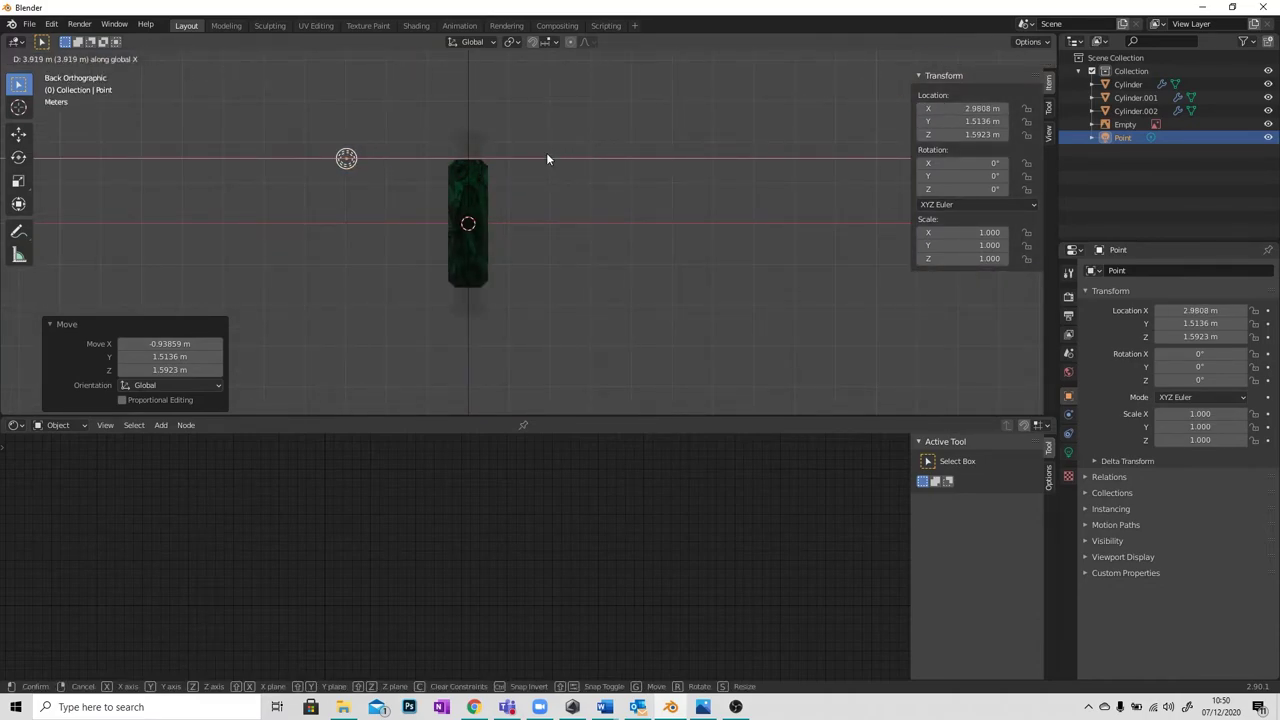
left_click(546, 155)
key("g")
key("z")
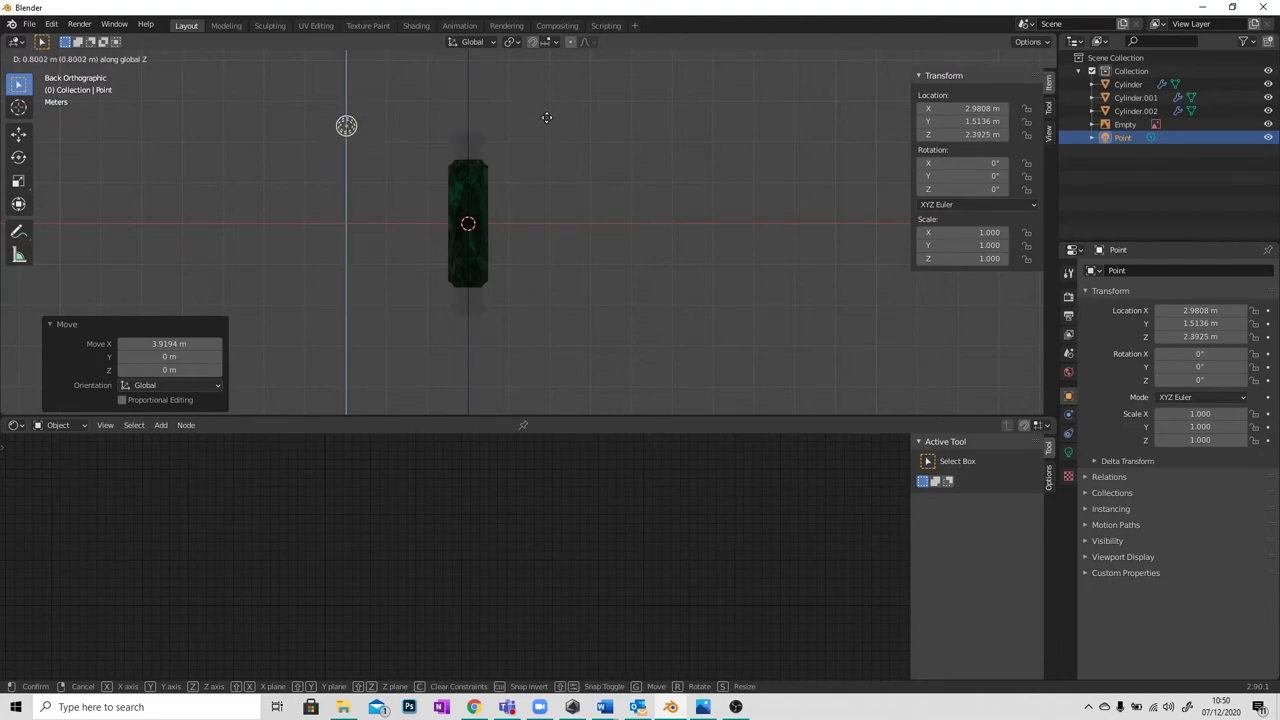
left_click(572, 132)
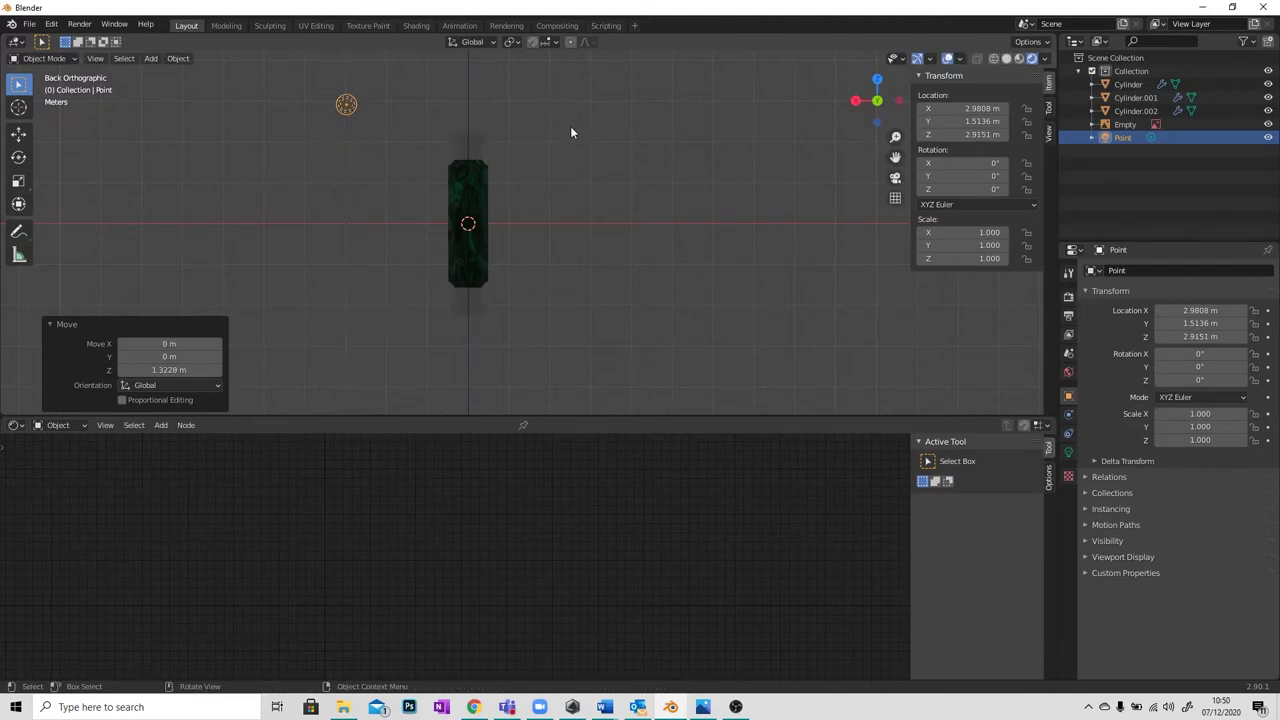
Set the point light's Power to 1000 W in Light properties.
left_click(1069, 455)
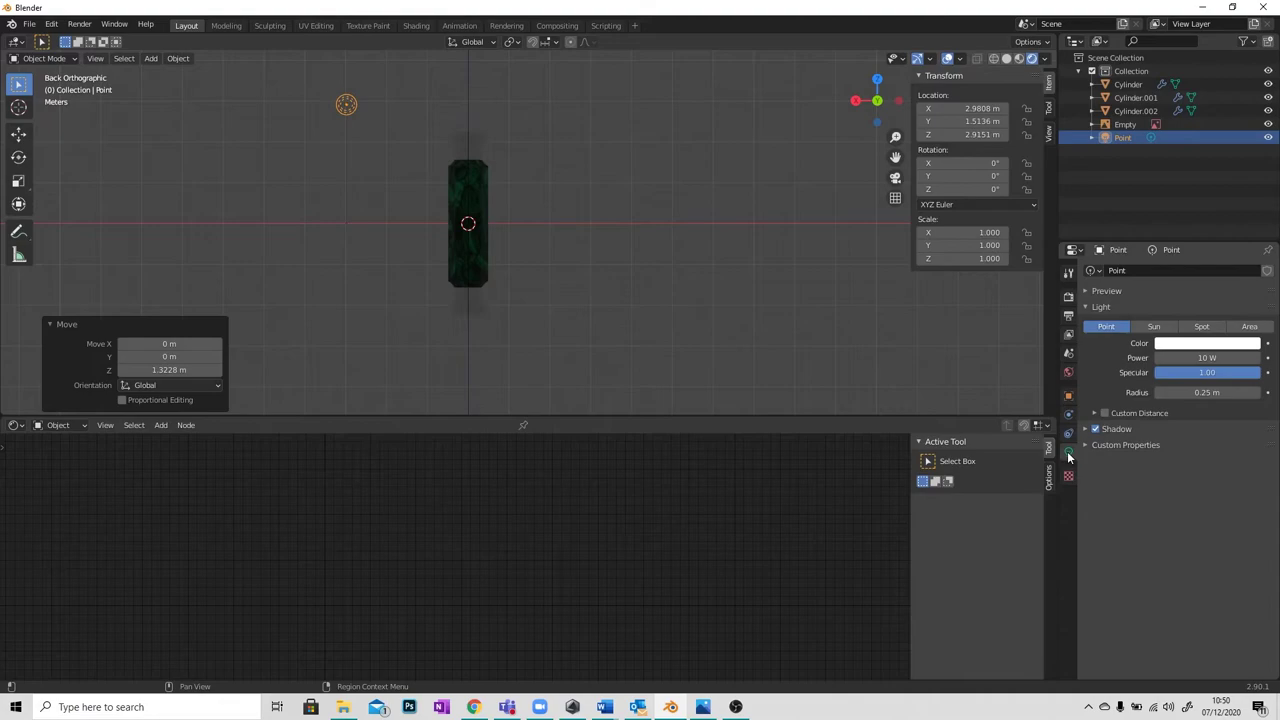
left_click(1190, 357)
key("Return")
left_click(1212, 358)
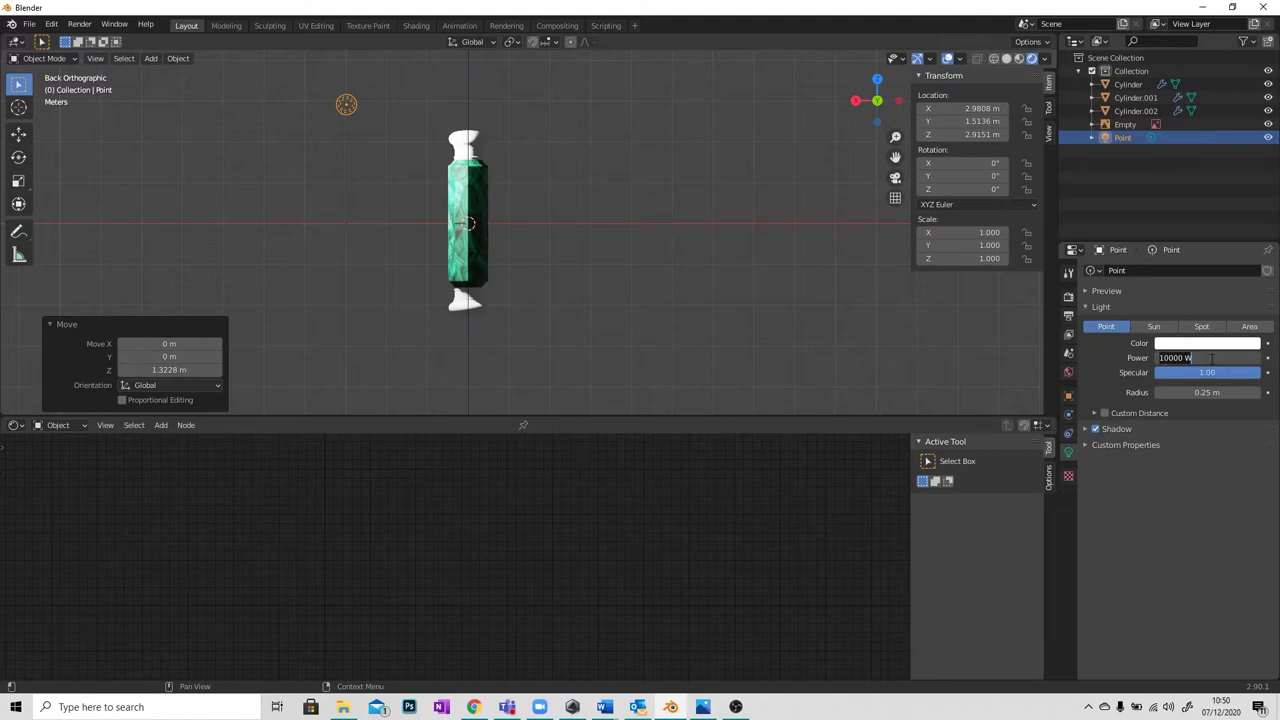
double_click(1177, 357)
key("Return")
Orbit back to a perspective view of the column and switch the viewport to Rendered shading.
mouse_move(484, 178)
middle_mouse_down()
mouse_move(638, 214)
mouse_move(585, 238)
middle_mouse_up()
scroll(638, 214, "up", 3)
scroll(562, 251, "down", 2)
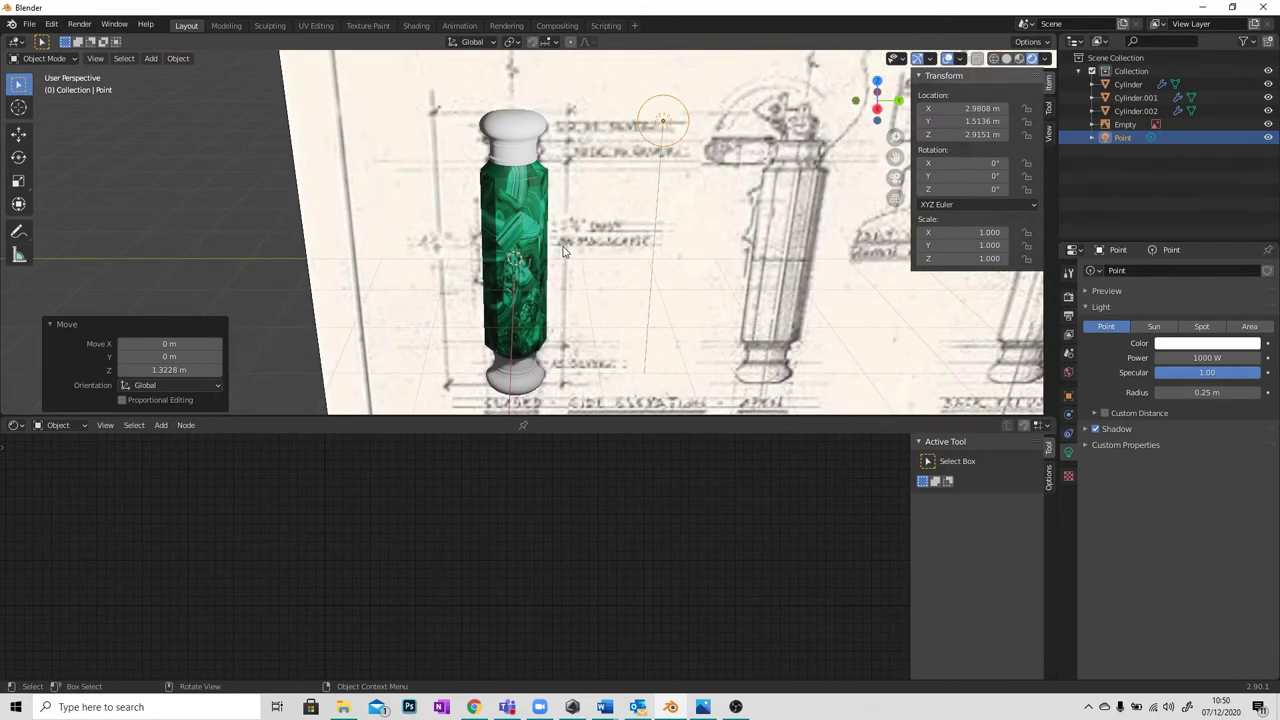
scroll(563, 250, "up", 3)
scroll(558, 252, "down", 2)
key("z")
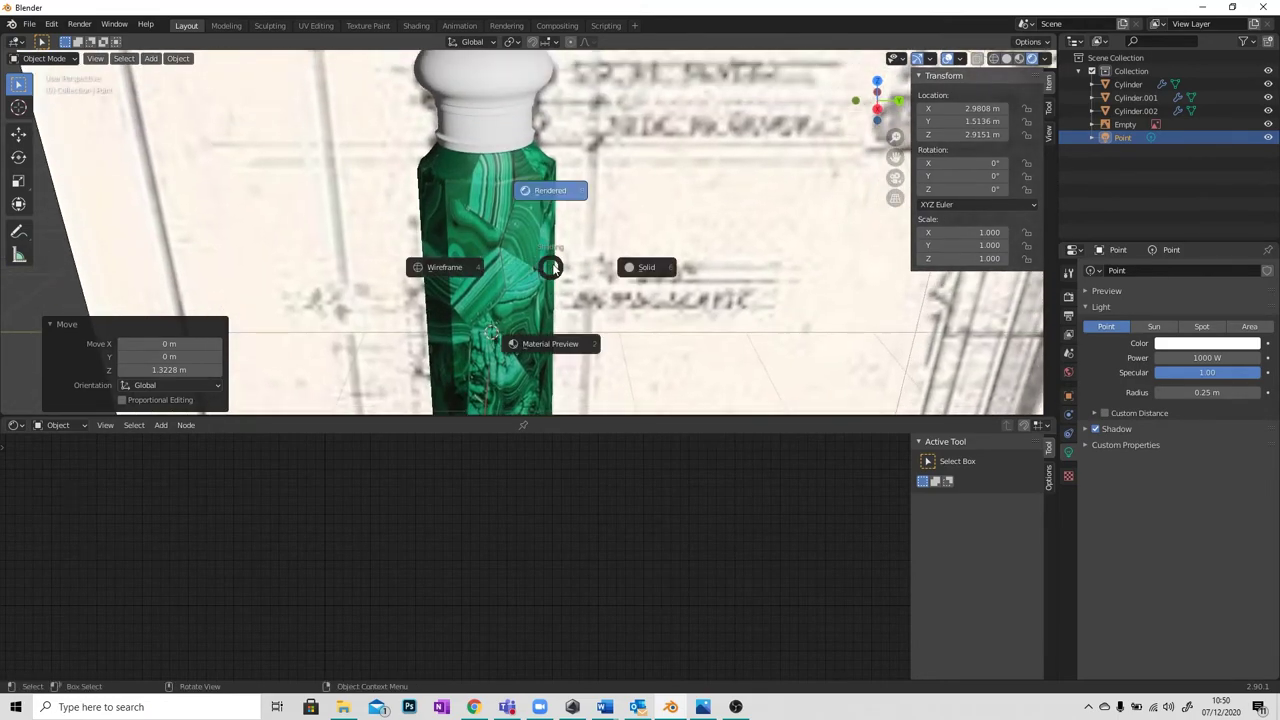
left_click(553, 203)
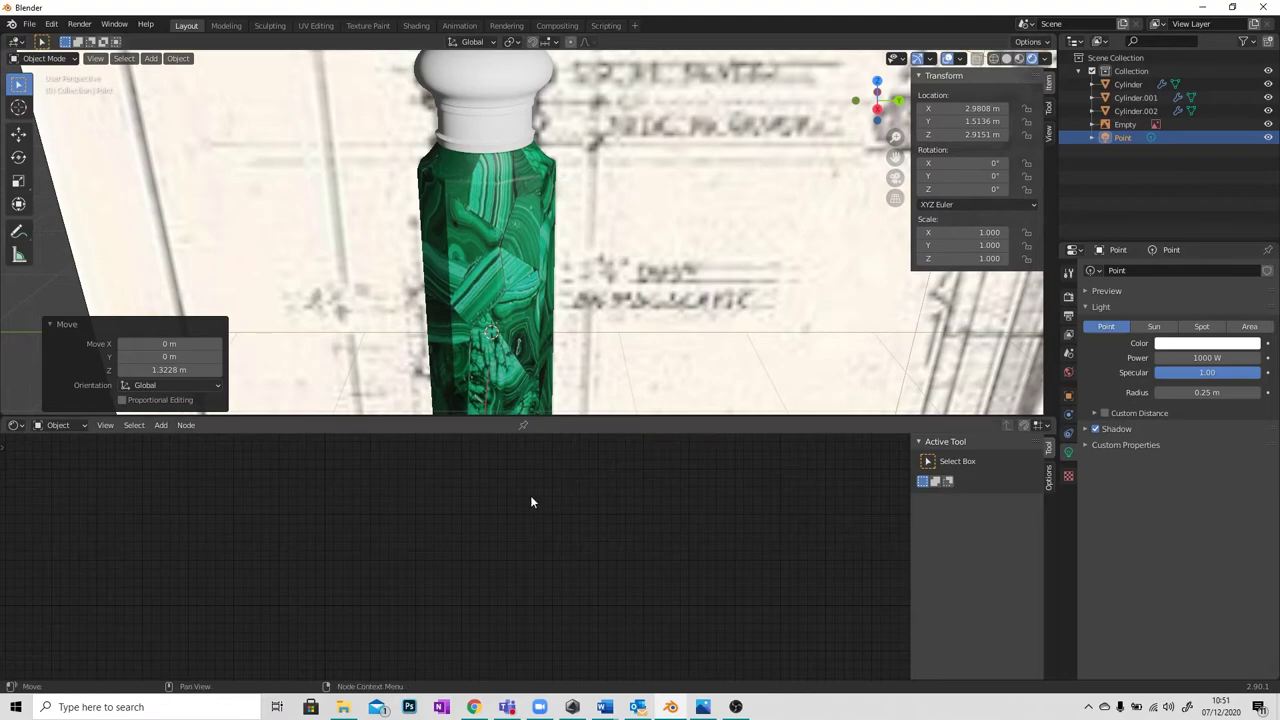
Select the malachite Cylinder and minimize the Photos reference window.
left_click(476, 301)
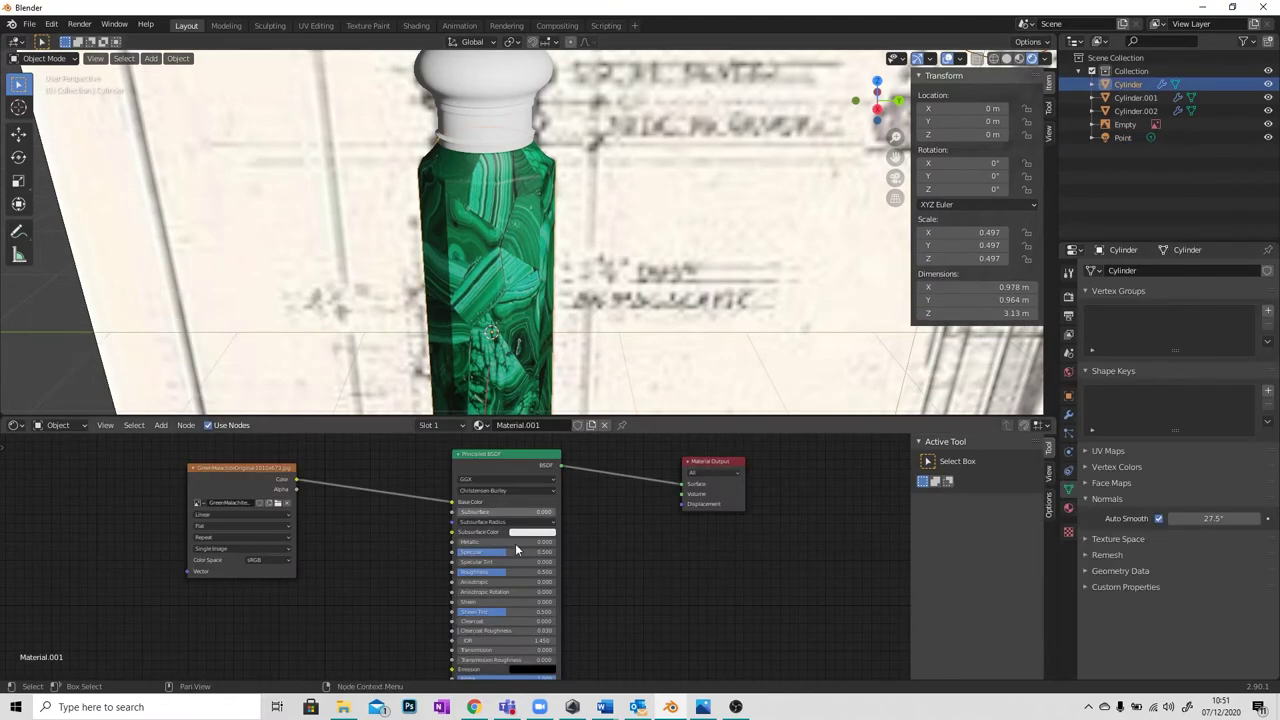
middle_click_drag(490, 298, 512, 292)
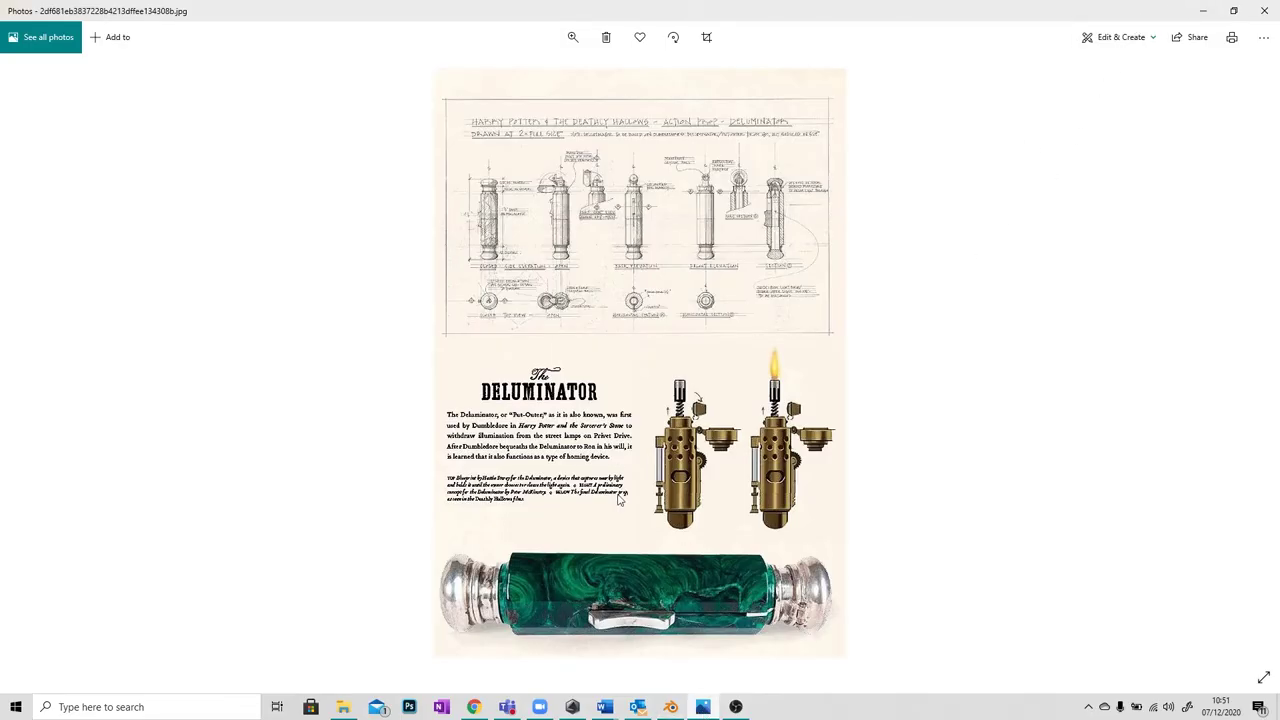
left_click(1203, 11)
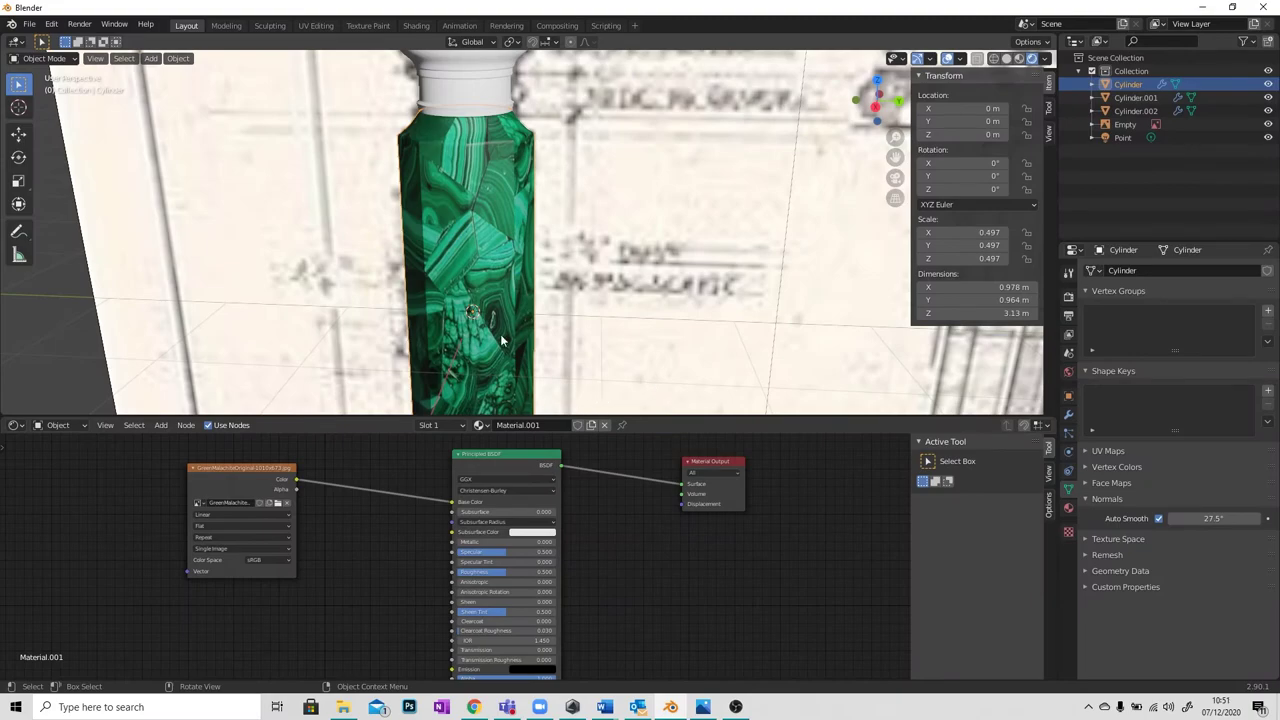
Add a little Clearcoat to the malachite material and settle its Roughness at about 0.268.
middle_click_drag(502, 341, 557, 251)
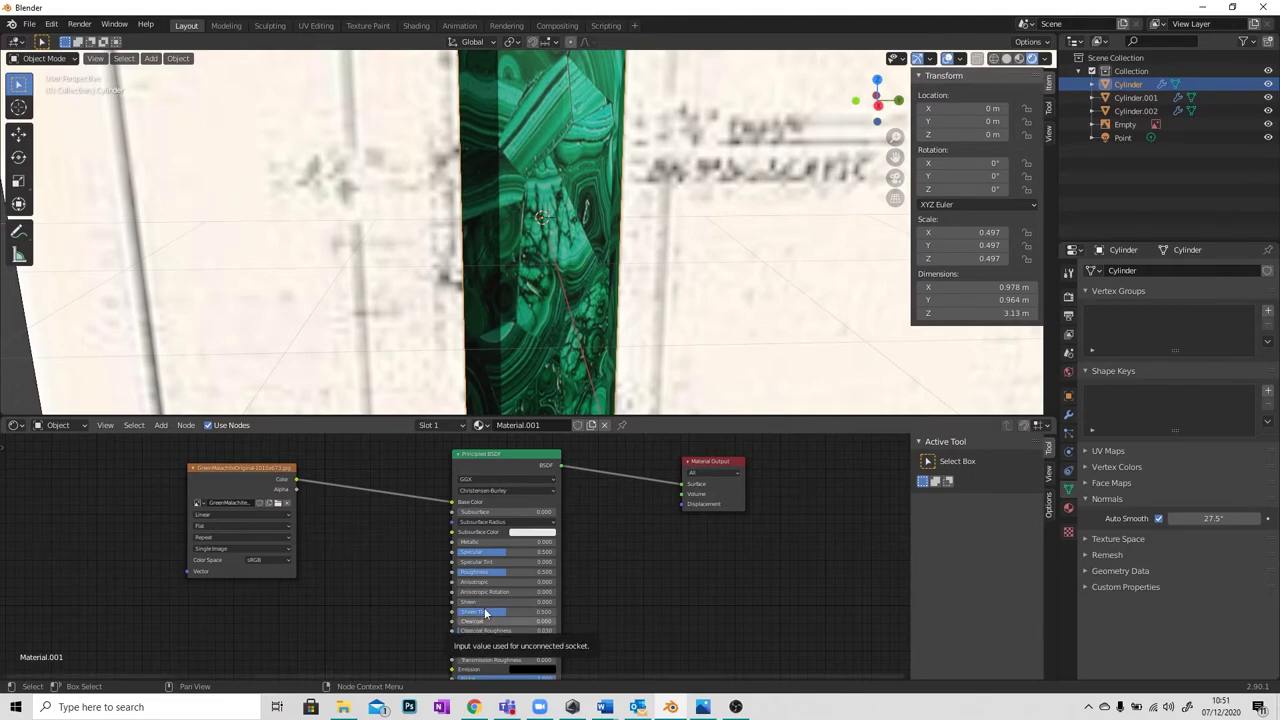
middle_click_drag(552, 355, 557, 384)
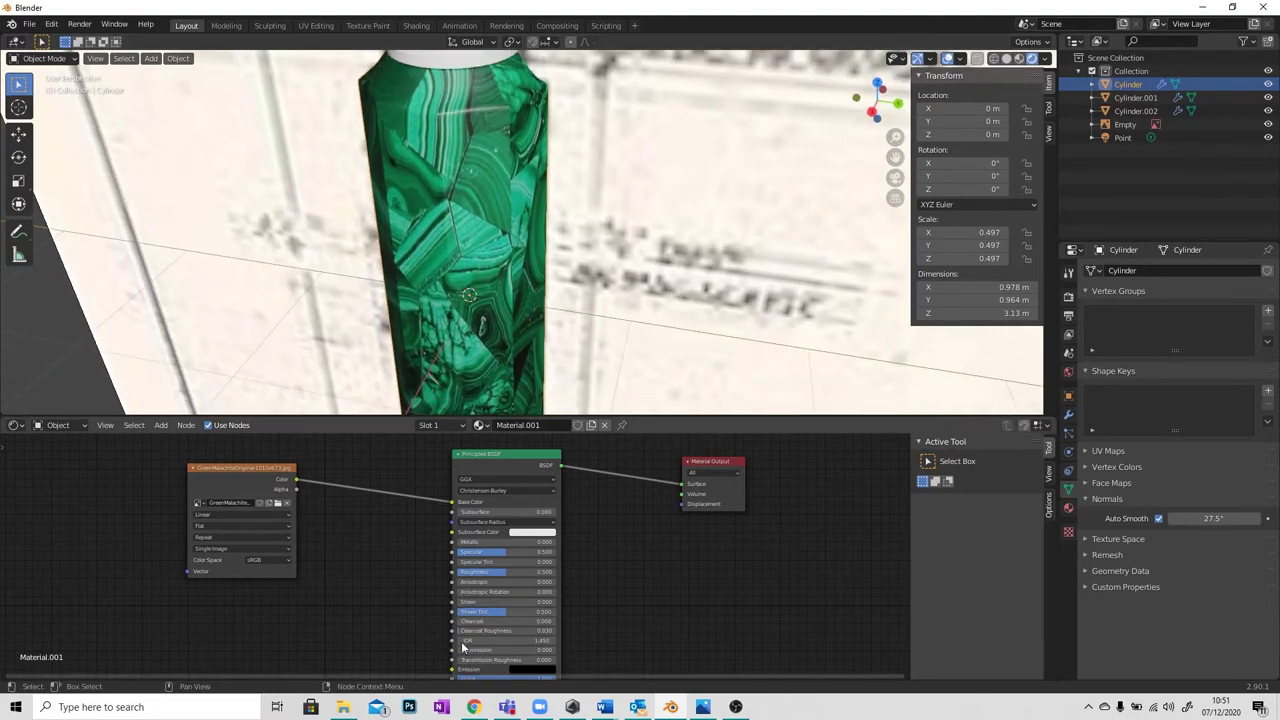
left_click_drag(505, 621, 522, 621)
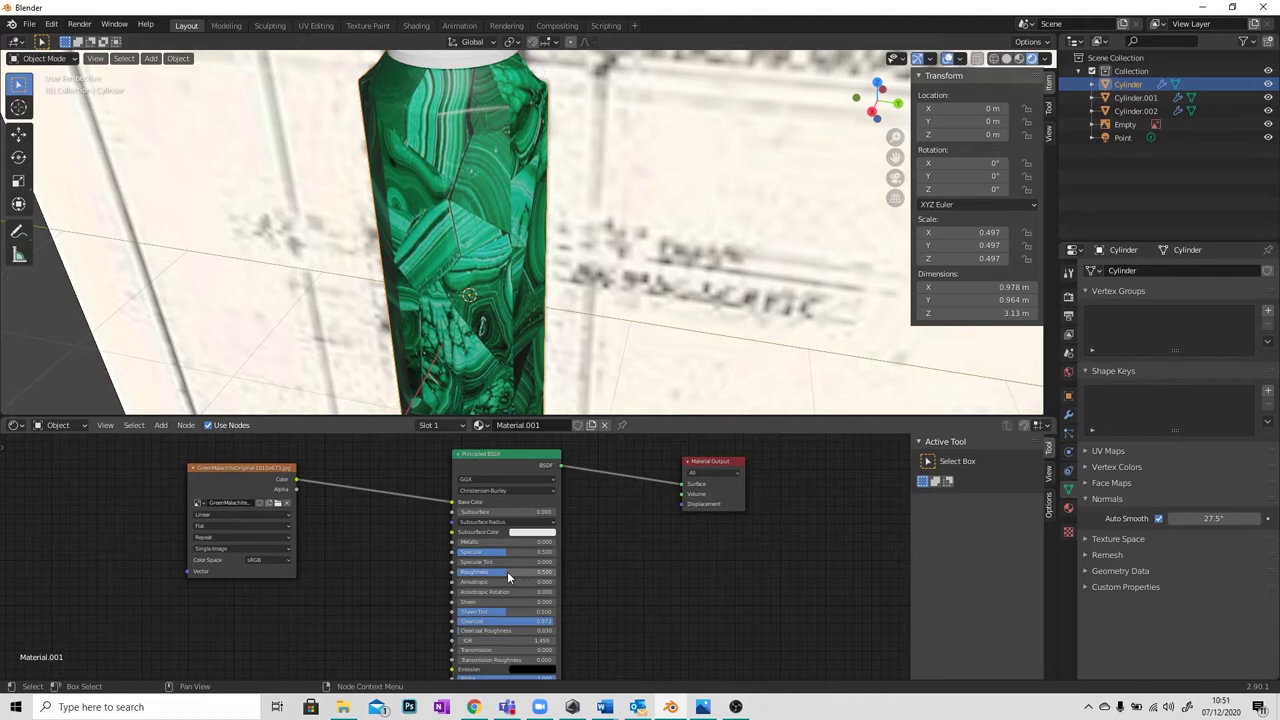
left_click_drag(505, 571, 479, 571)
middle_click_drag(525, 300, 458, 334)
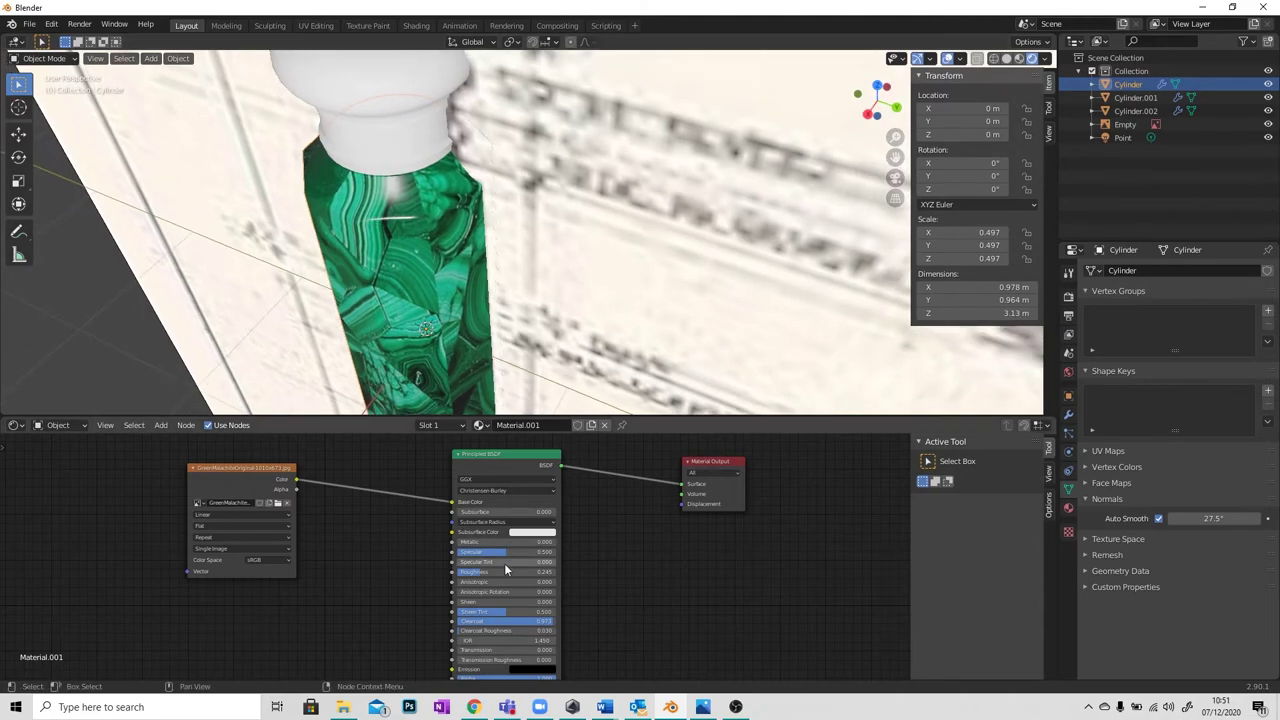
mouse_move(478, 570)
left_mouse_down()
mouse_move(560, 571)
mouse_move(458, 571)
mouse_move(485, 571)
left_mouse_up()
middle_click_drag(470, 300, 533, 360)
Drag the viewport/node editor border down to enlarge the 3D view.
scroll(425, 345, "up", 4)
scroll(460, 359, "down", 3)
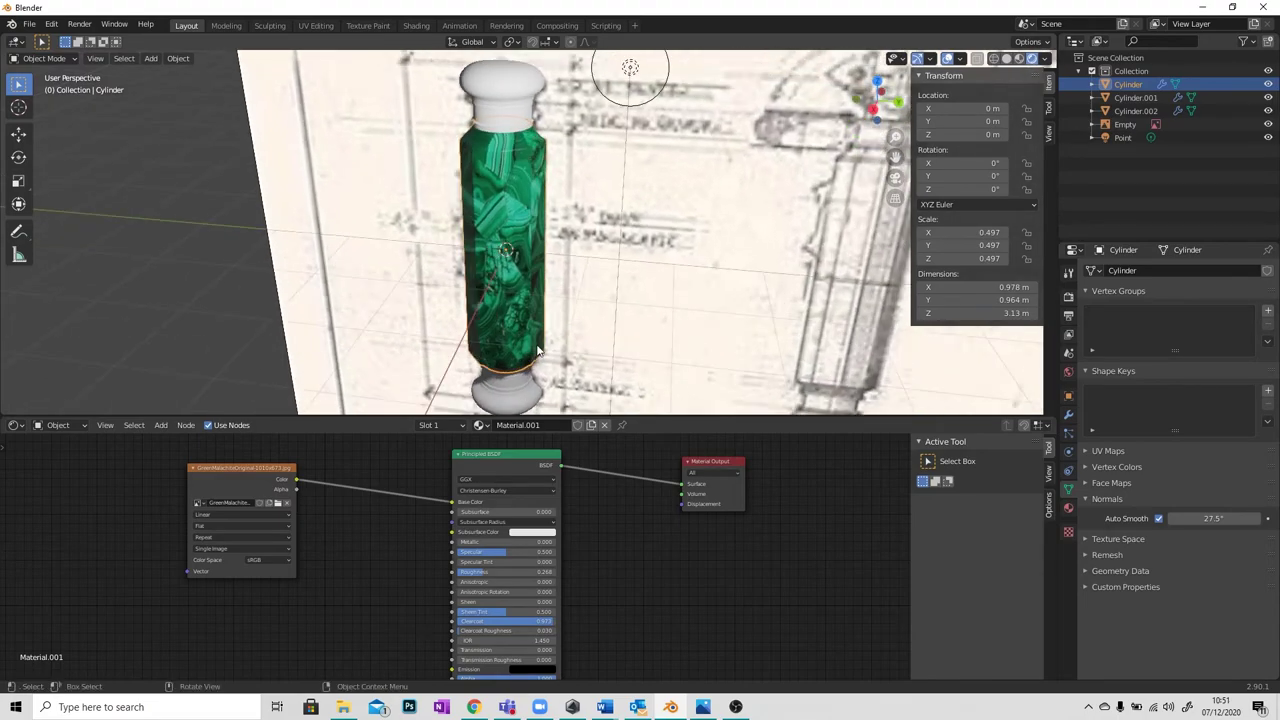
left_click_drag(650, 418, 650, 530)
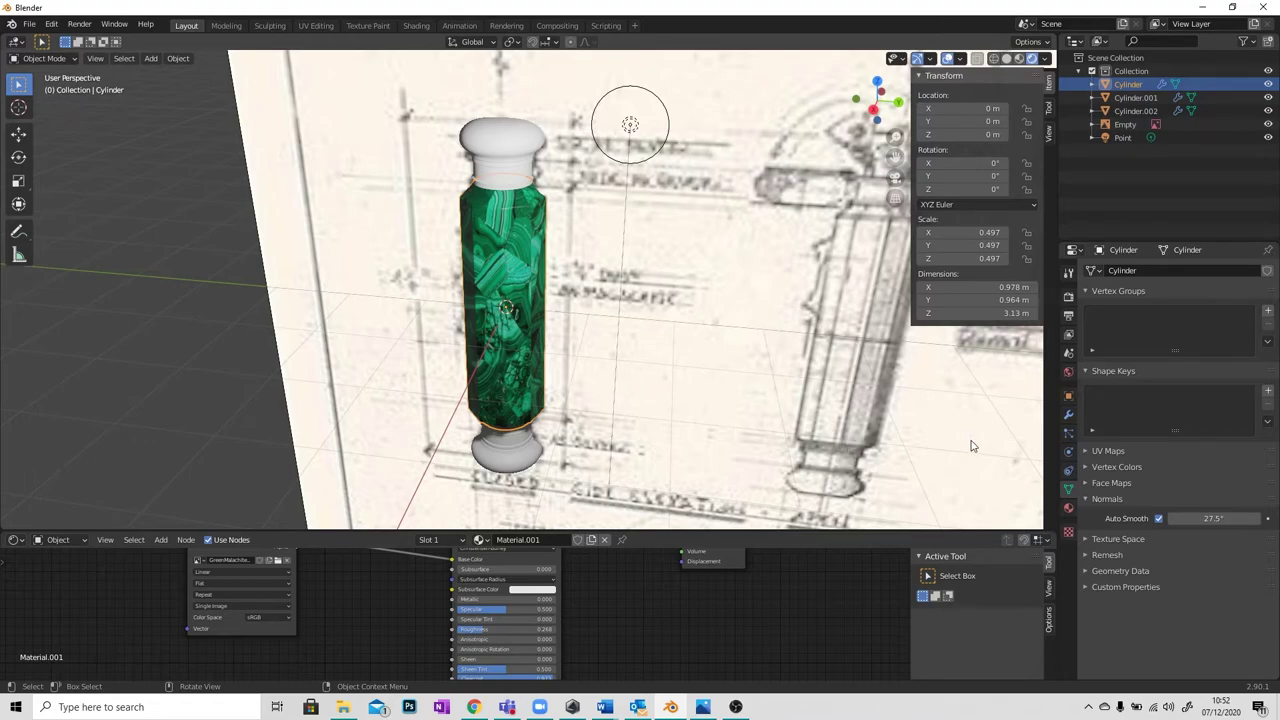
Set the World's Color input to an Environment Texture.
left_click(1068, 297)
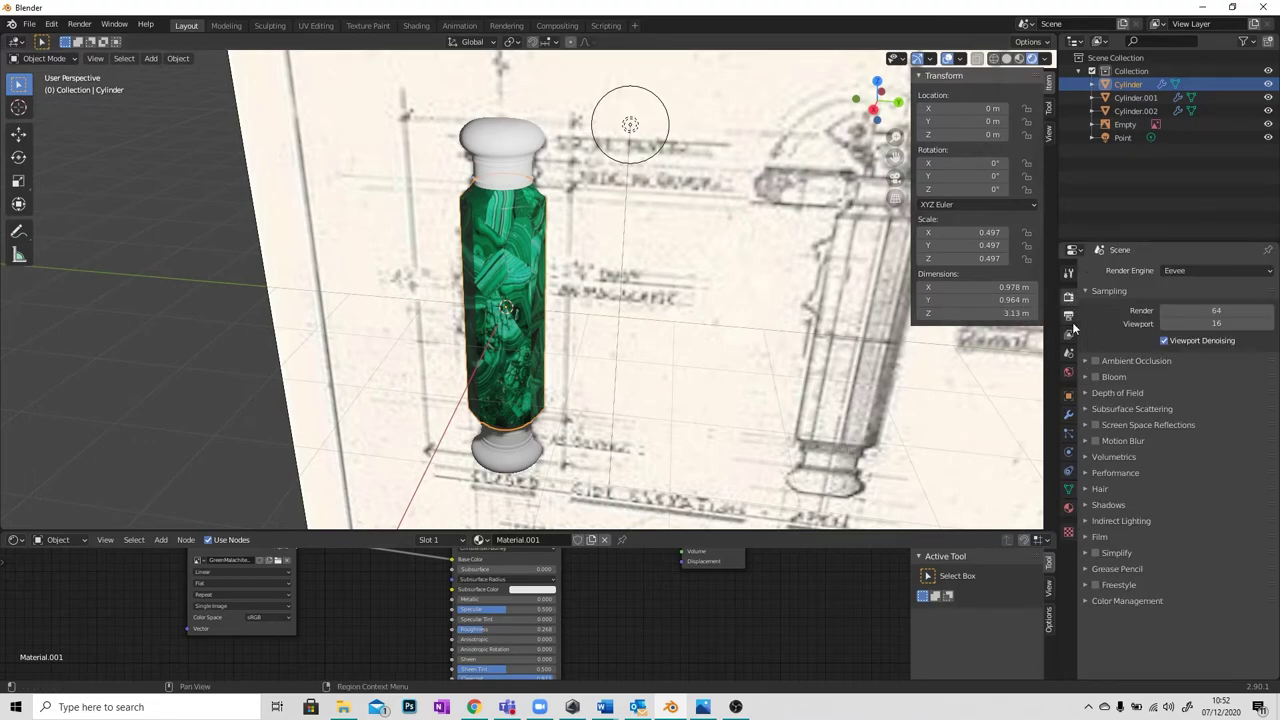
left_click(1068, 372)
left_click(1160, 358)
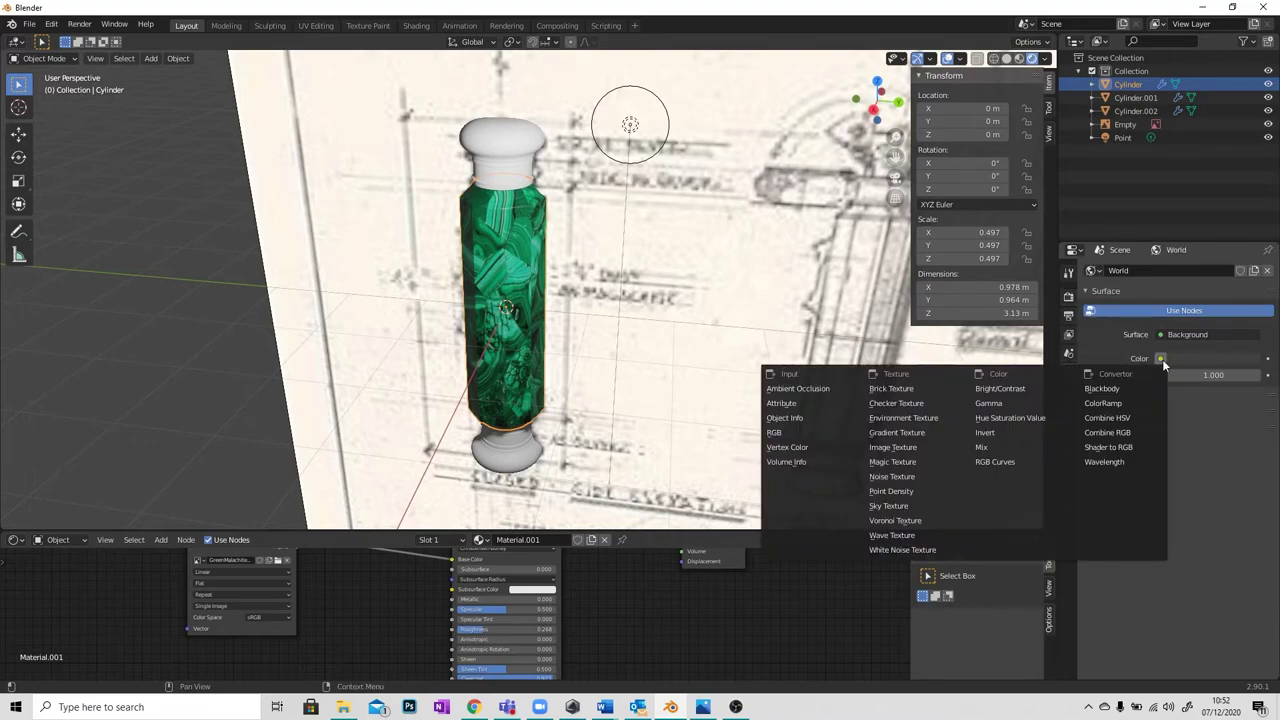
left_click(895, 418)
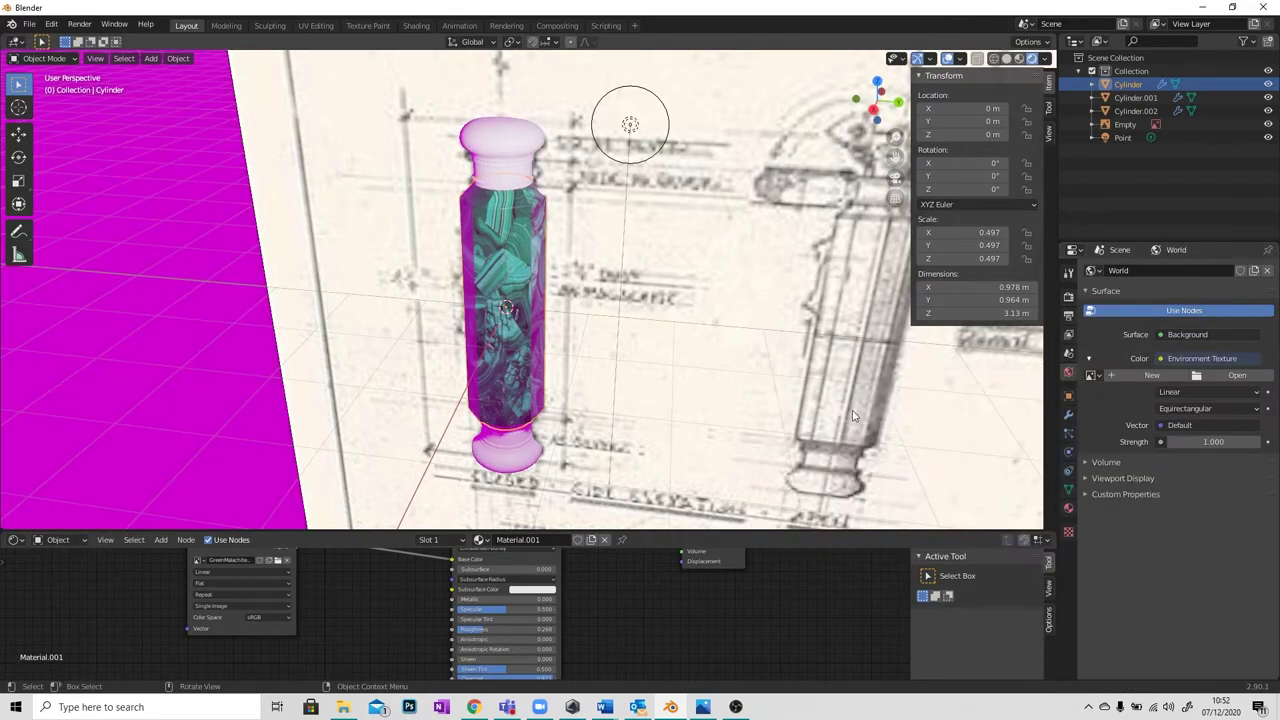
Load studio018.hdr from Documents > Assets > HDRI pack as the world environment, then select the top cap.
left_click(1237, 375)
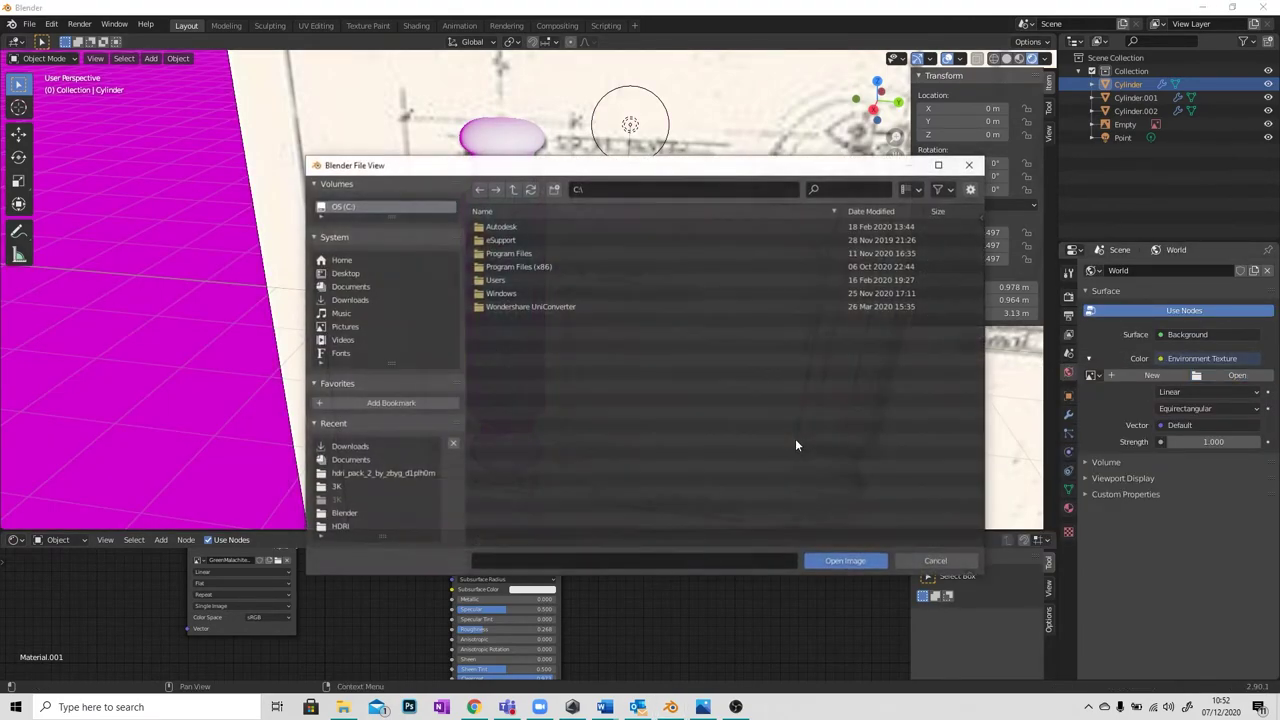
left_click(348, 287)
double_click(505, 293)
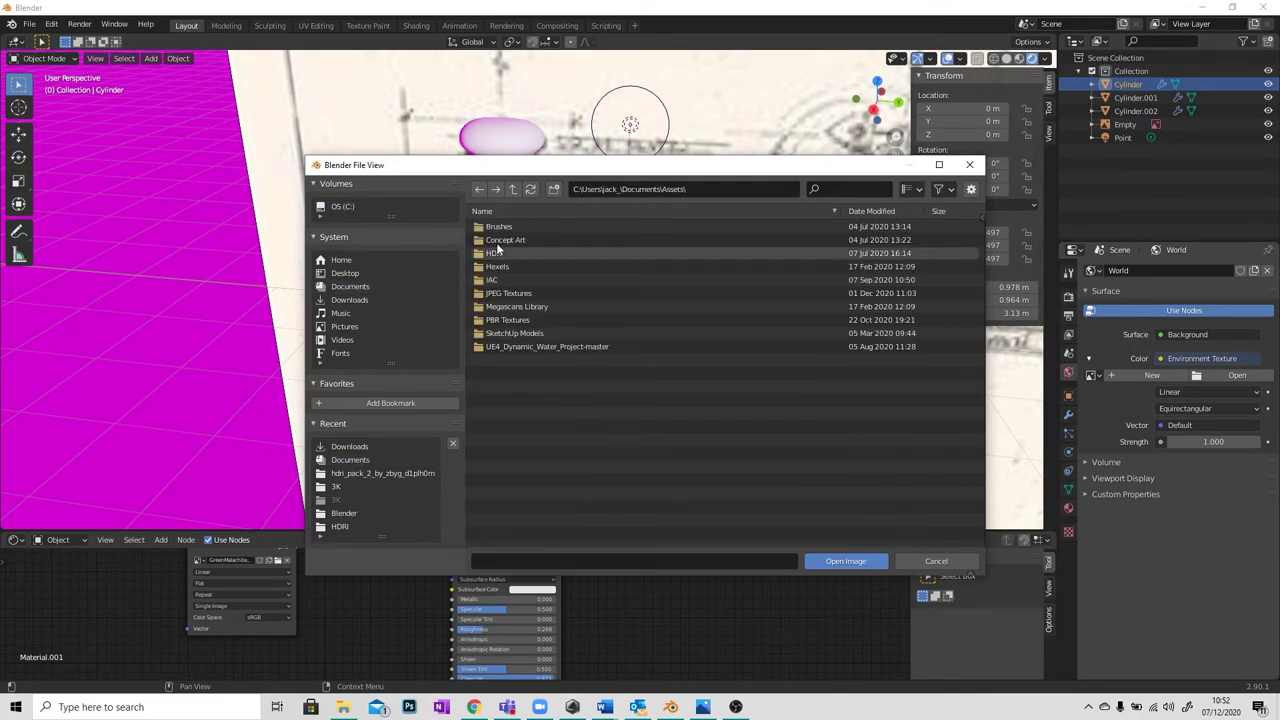
double_click(505, 254)
double_click(510, 227)
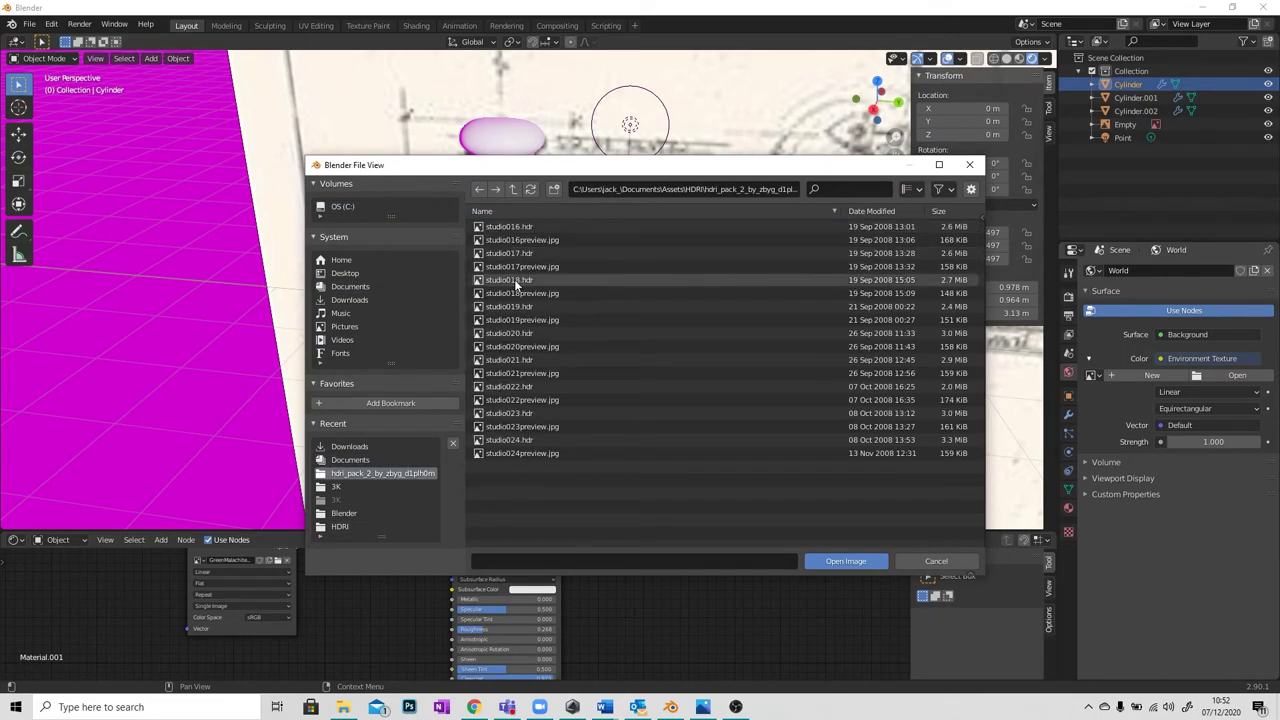
left_click(509, 280)
left_click(846, 561)
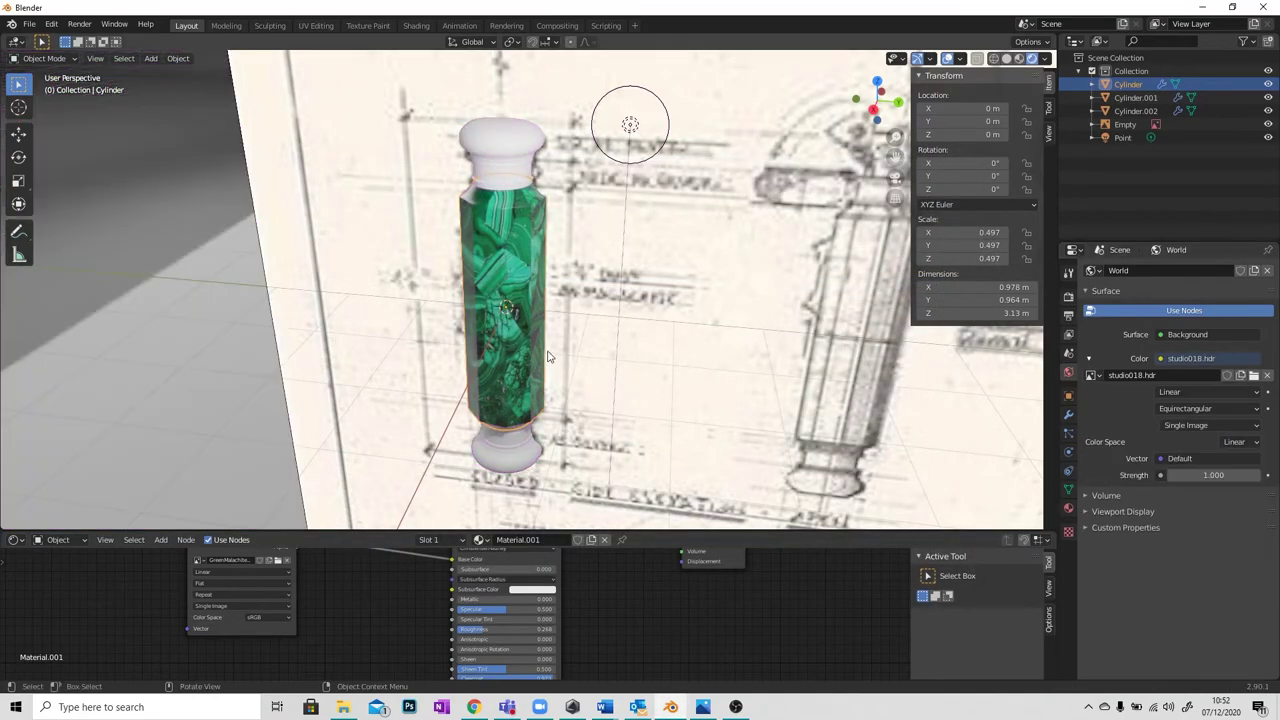
middle_click_drag(505, 365, 576, 348, "ctrl")
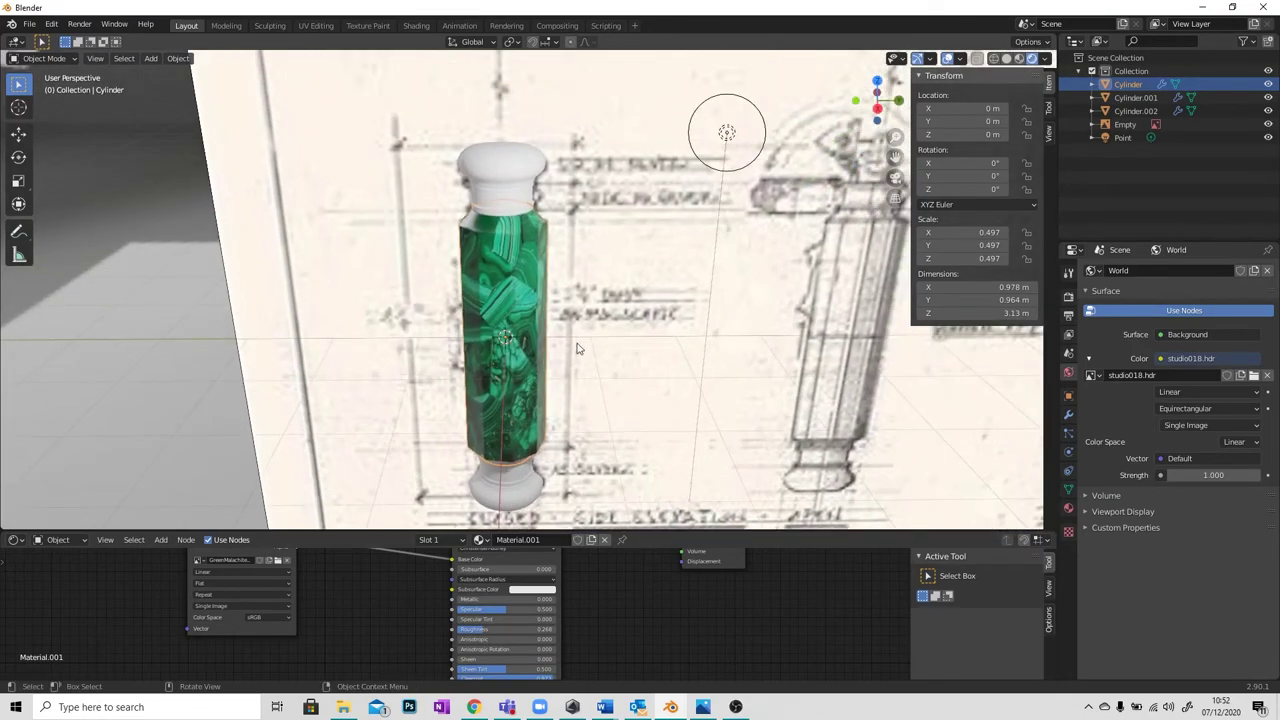
left_click(516, 190)
Frame the top cap, enlarge the Shader Editor, and create Material.002 with centred Principled BSDF nodes.
key("KP_Decimal")
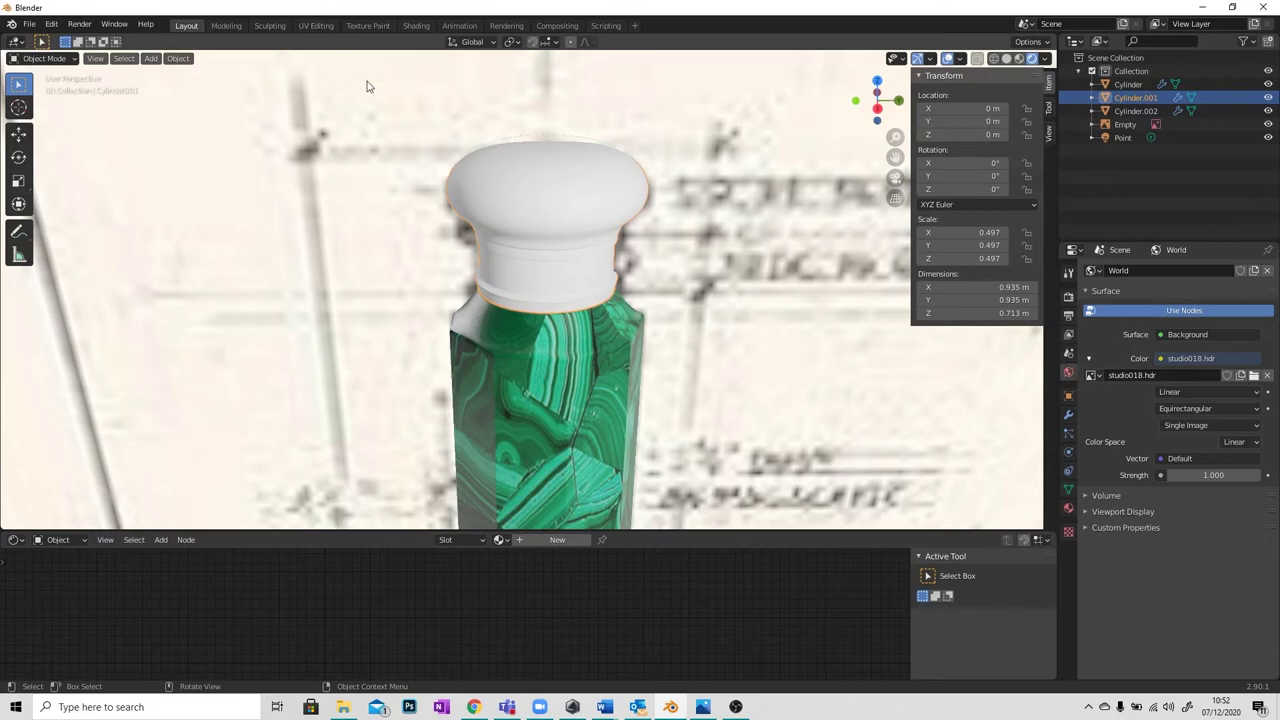
left_click_drag(656, 530, 608, 352)
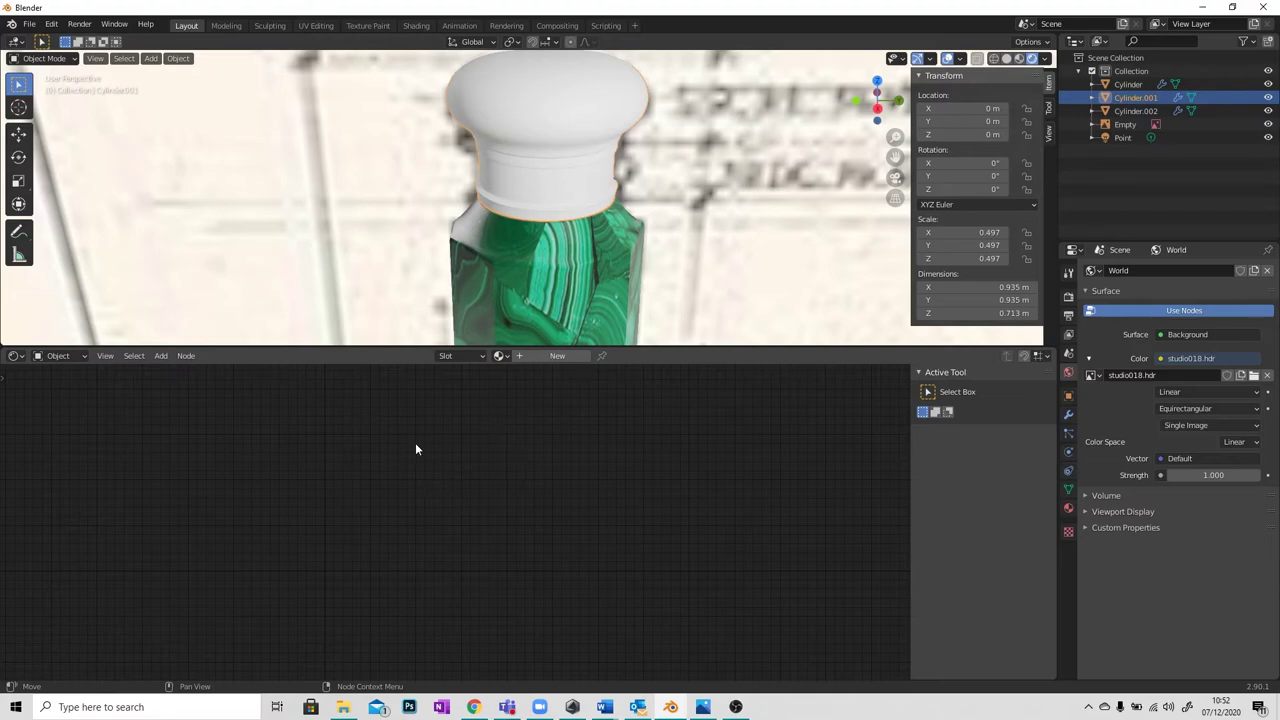
left_click(527, 355)
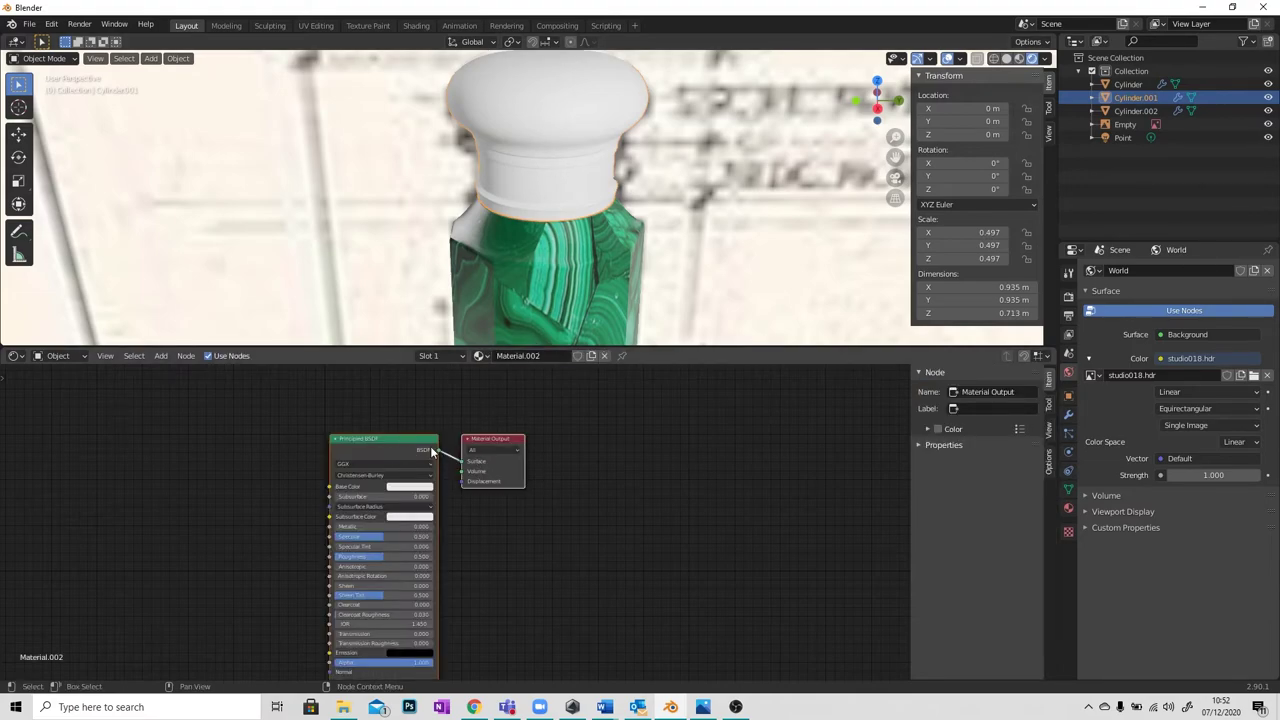
left_click_drag(396, 445, 469, 415)
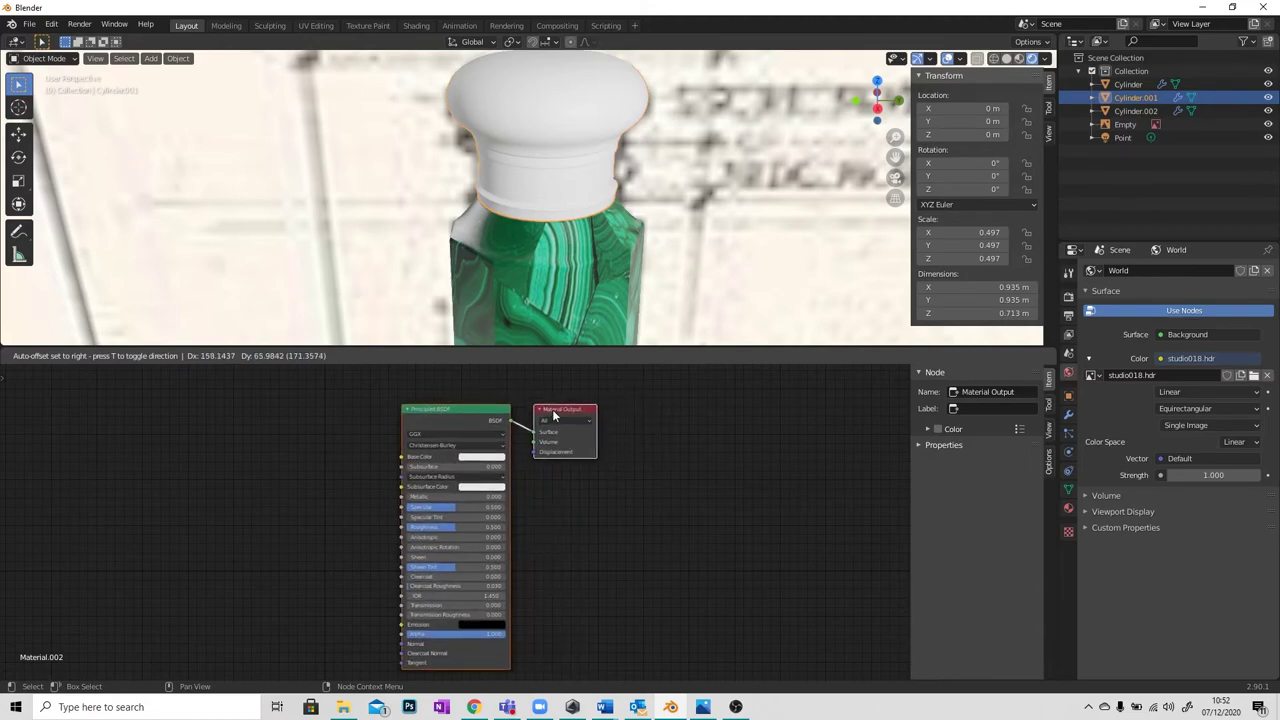
scroll(412, 492, "down", 1)
middle_click_drag(343, 526, 400, 531)
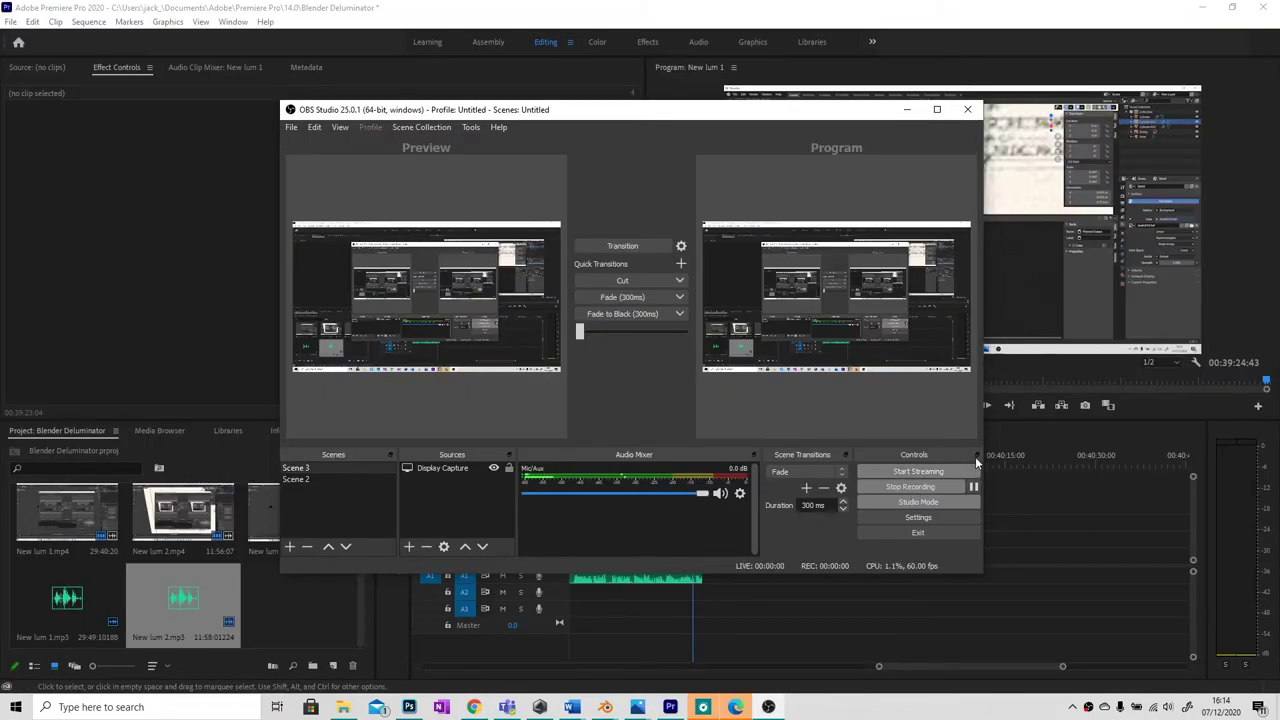
Minimize OBS Studio and bring the Blender window back from the taskbar.
left_click(906, 109)
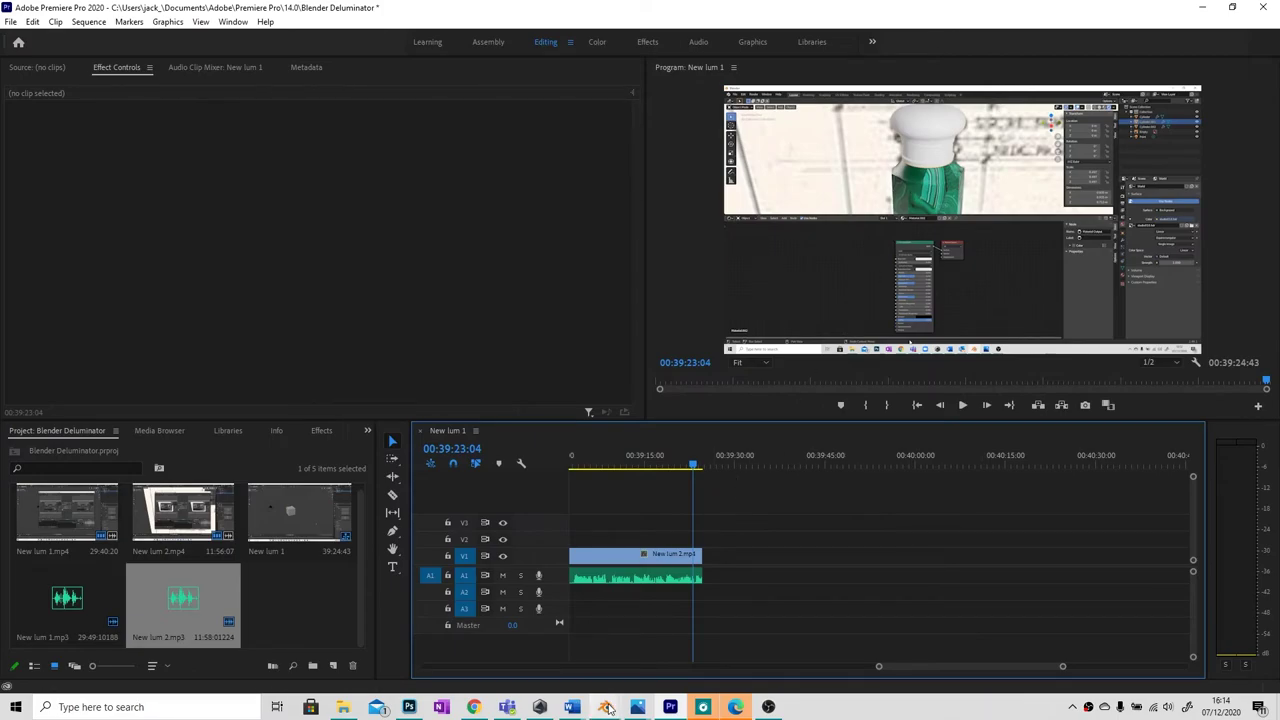
mouse_move(605, 707)
left_click(640, 648)
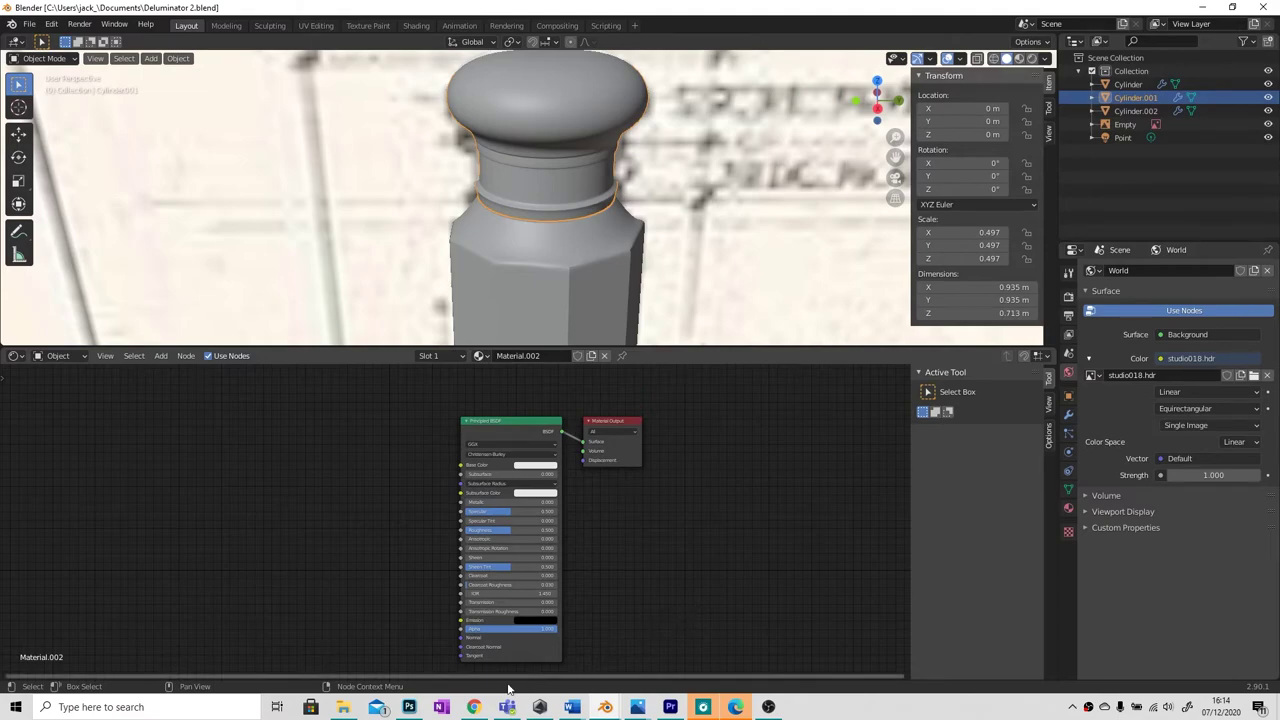
In Chrome, open a new tab and load the Poliigon site.
left_click(474, 707)
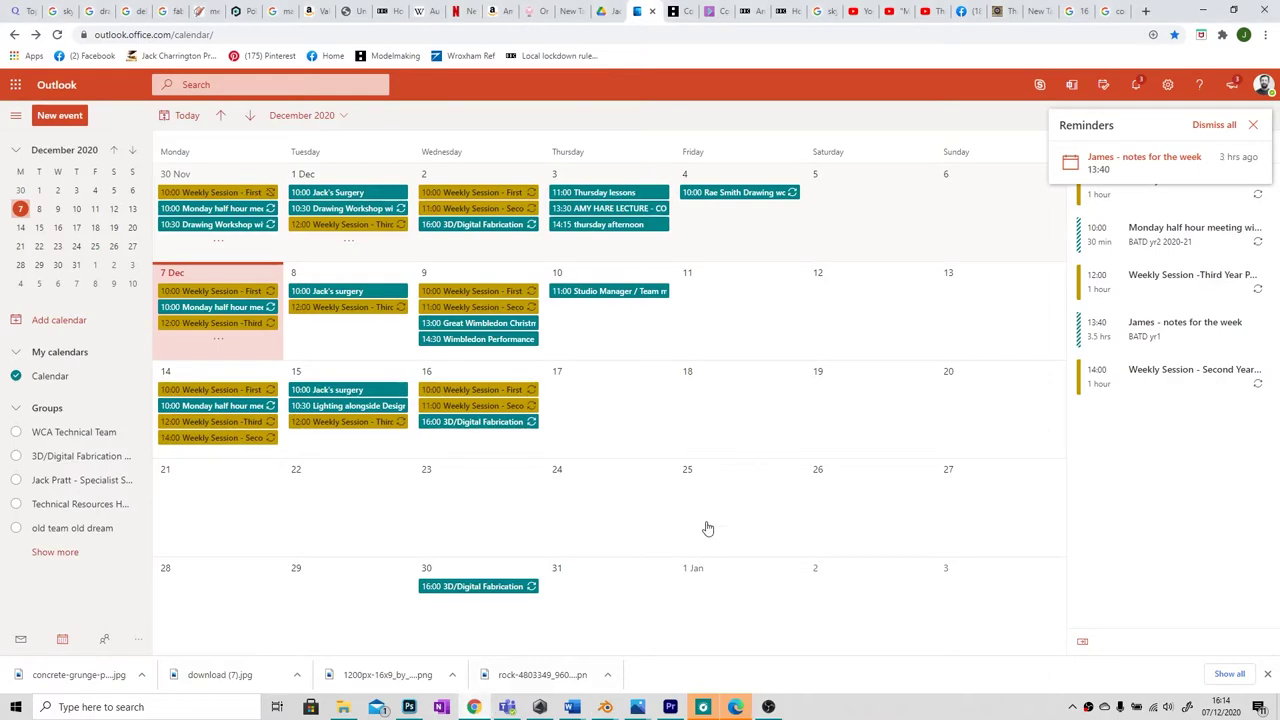
left_click(1145, 12)
type("poll")
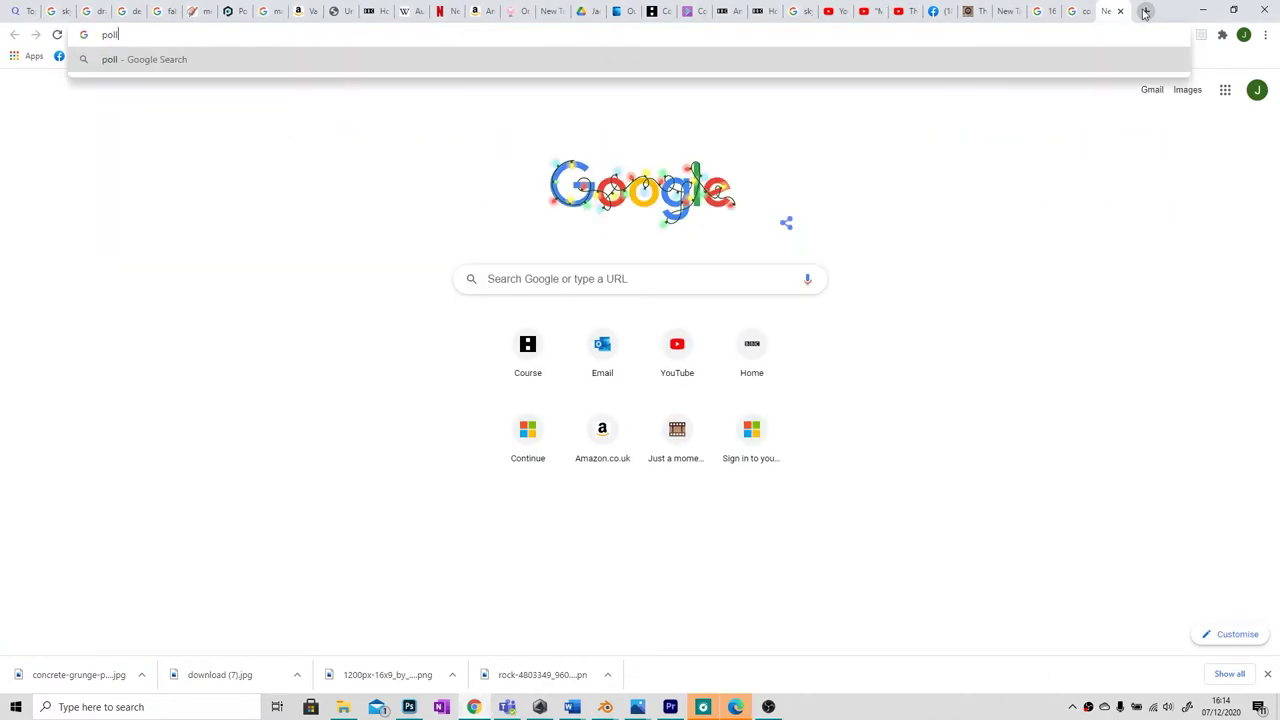
key("BackSpace")
type("iigo")
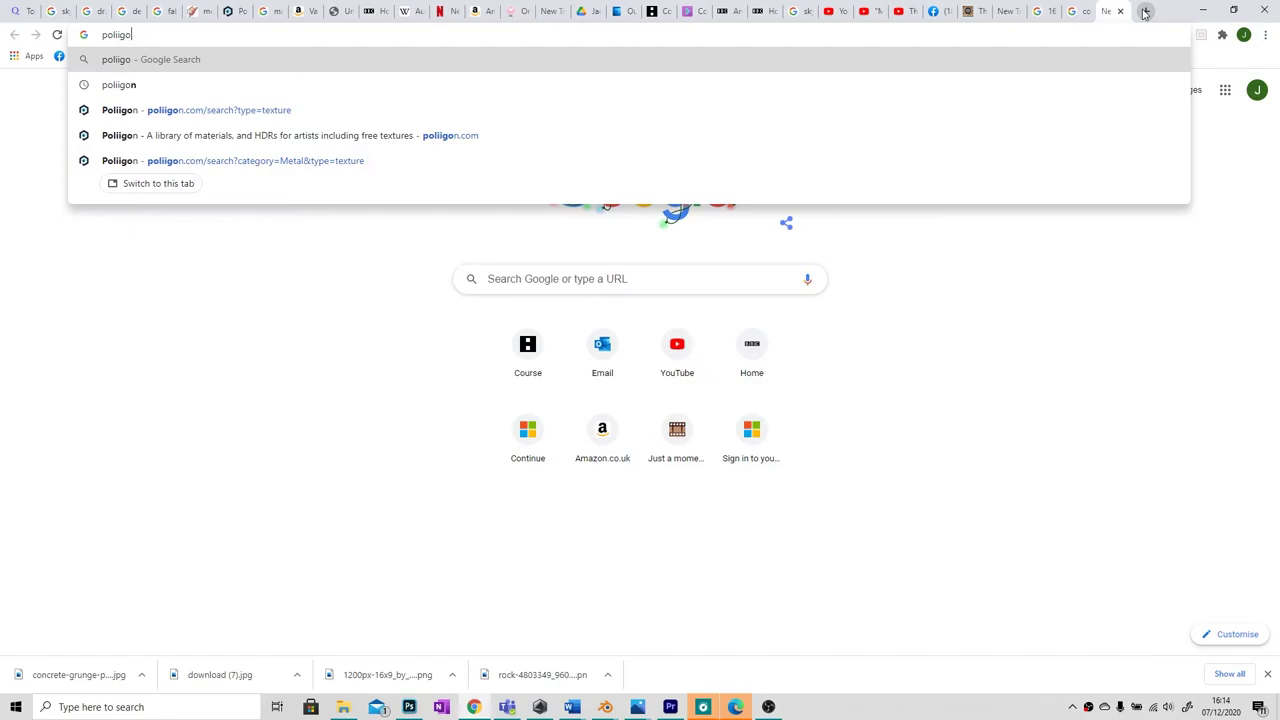
type("n")
key("Return")
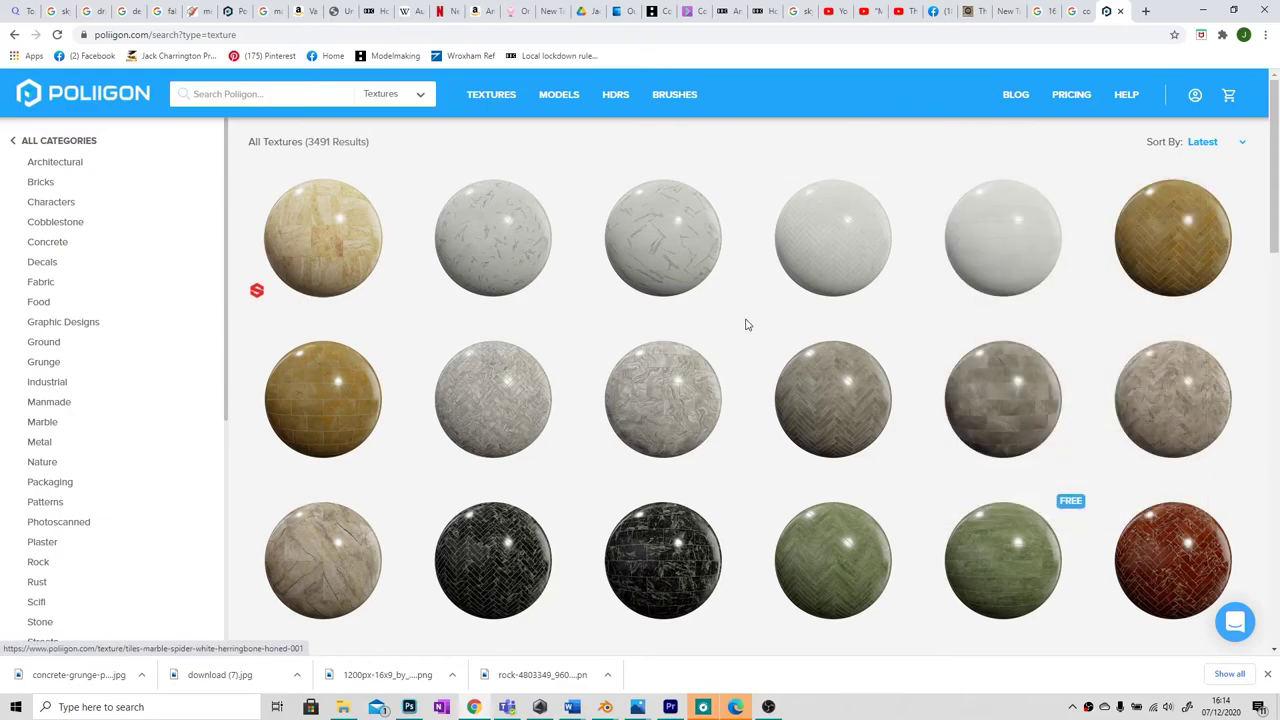
Open the Tiles Marble Sirio Herringbone Honed 001 texture's download page.
mouse_move(663, 317)
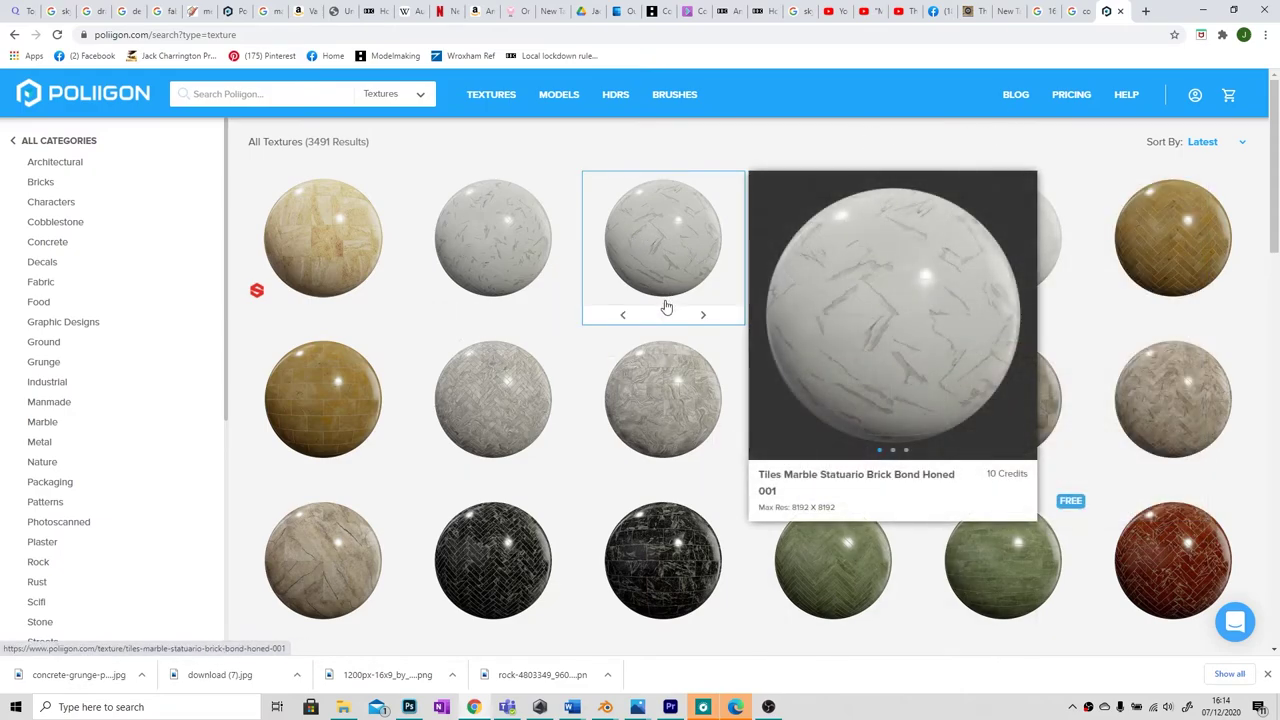
mouse_move(543, 509)
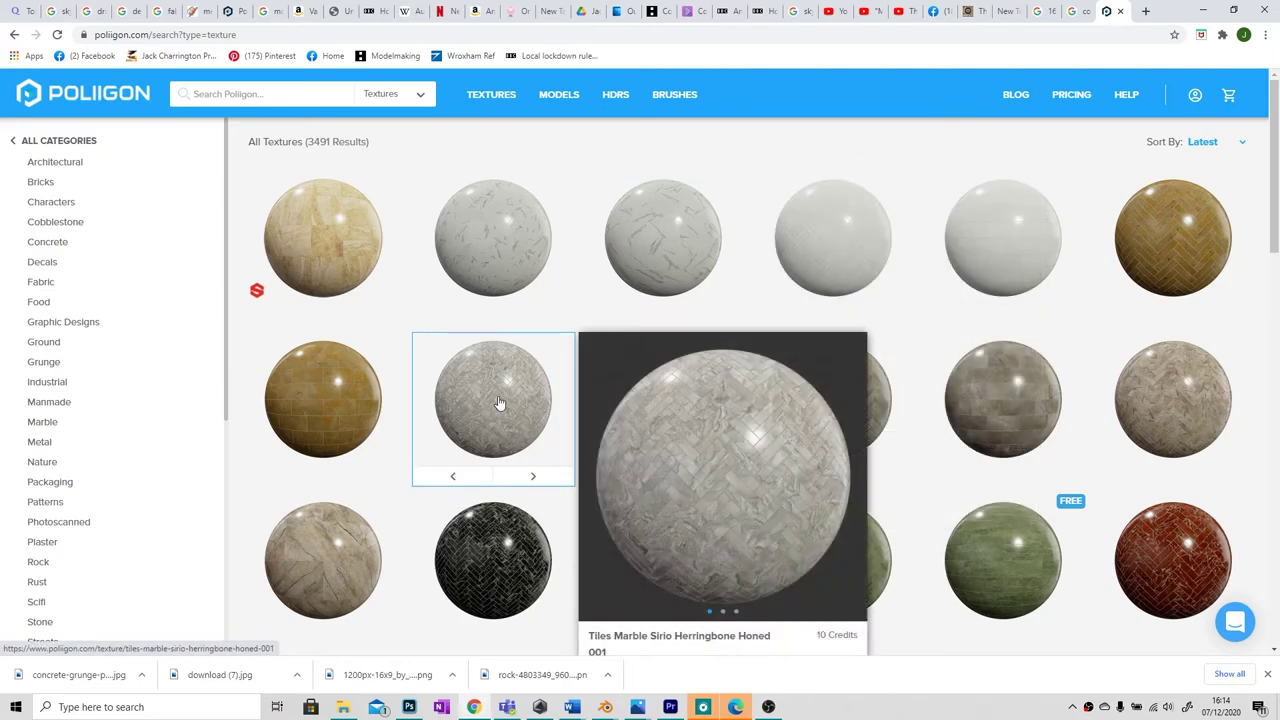
left_click(500, 403)
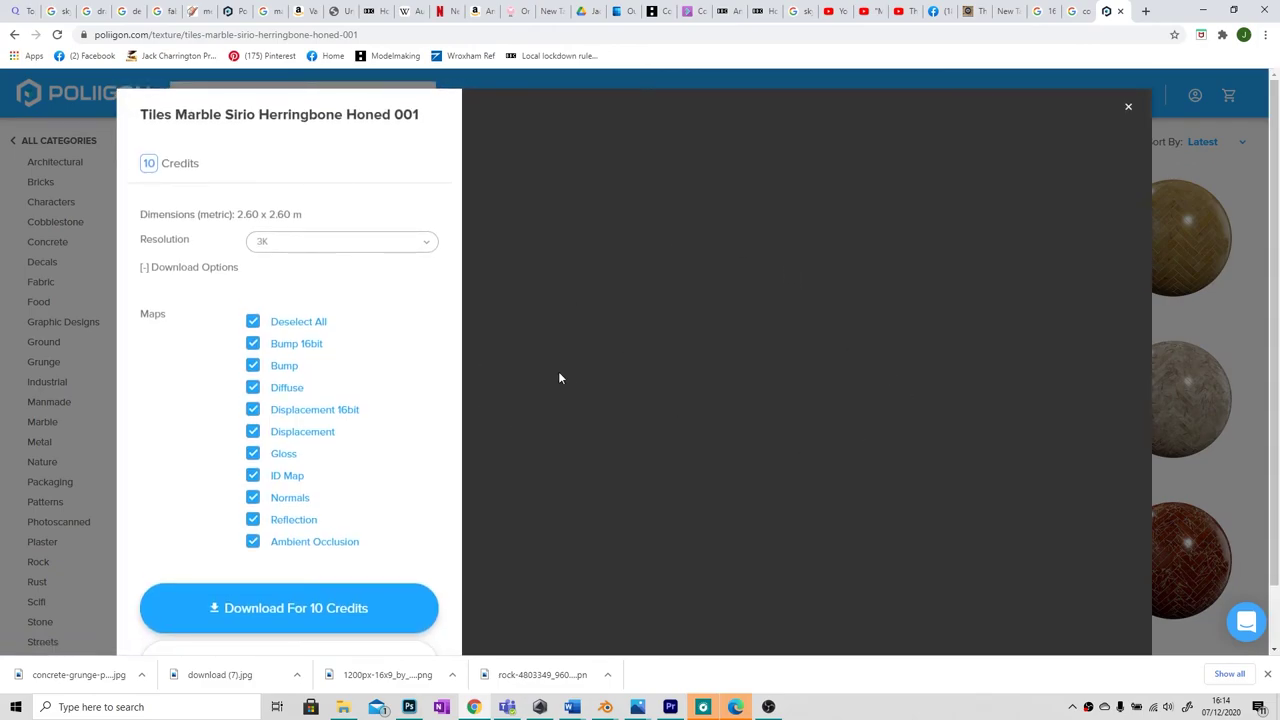
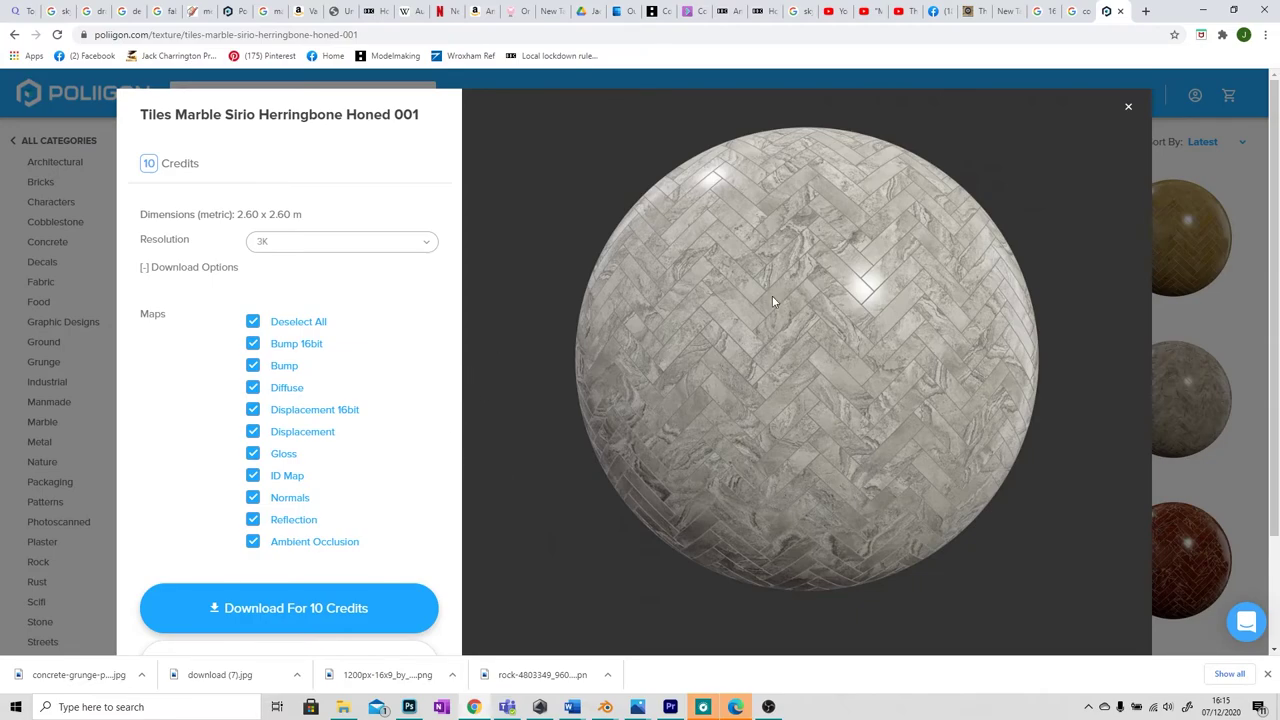
Close the marble texture details and filter Poliigon to free Metal textures.
left_click(1127, 109)
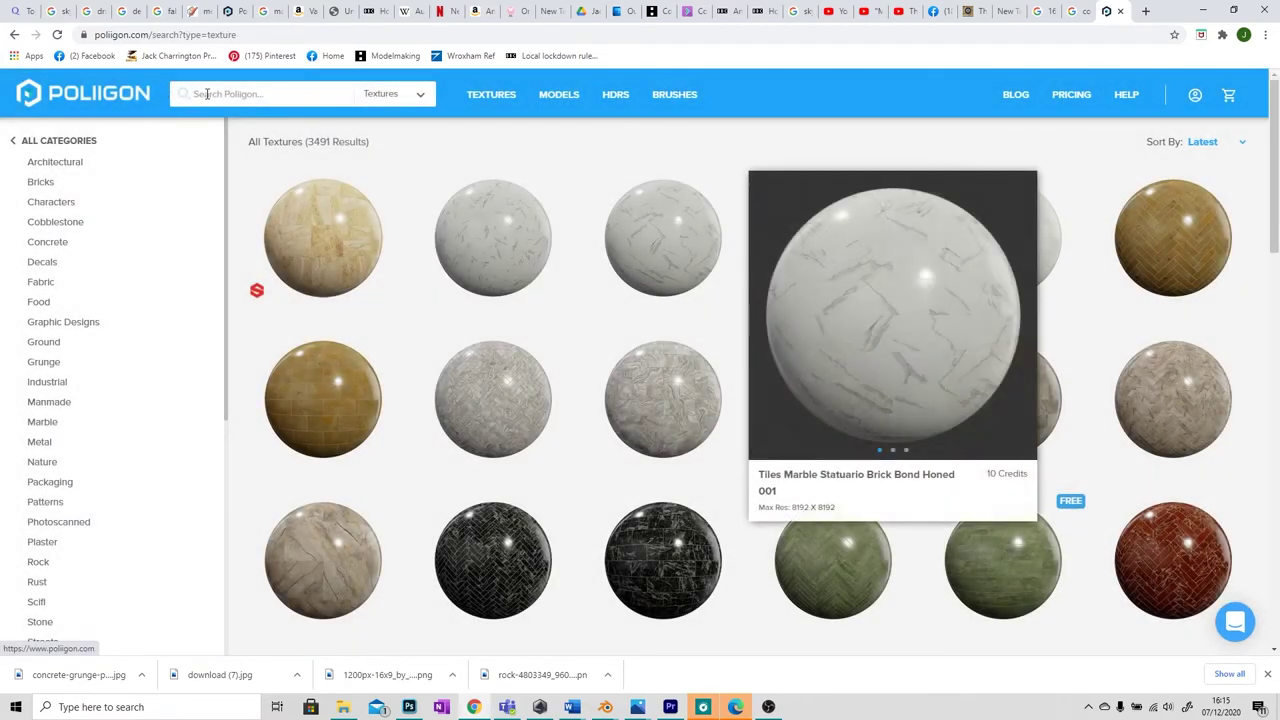
left_click(40, 442)
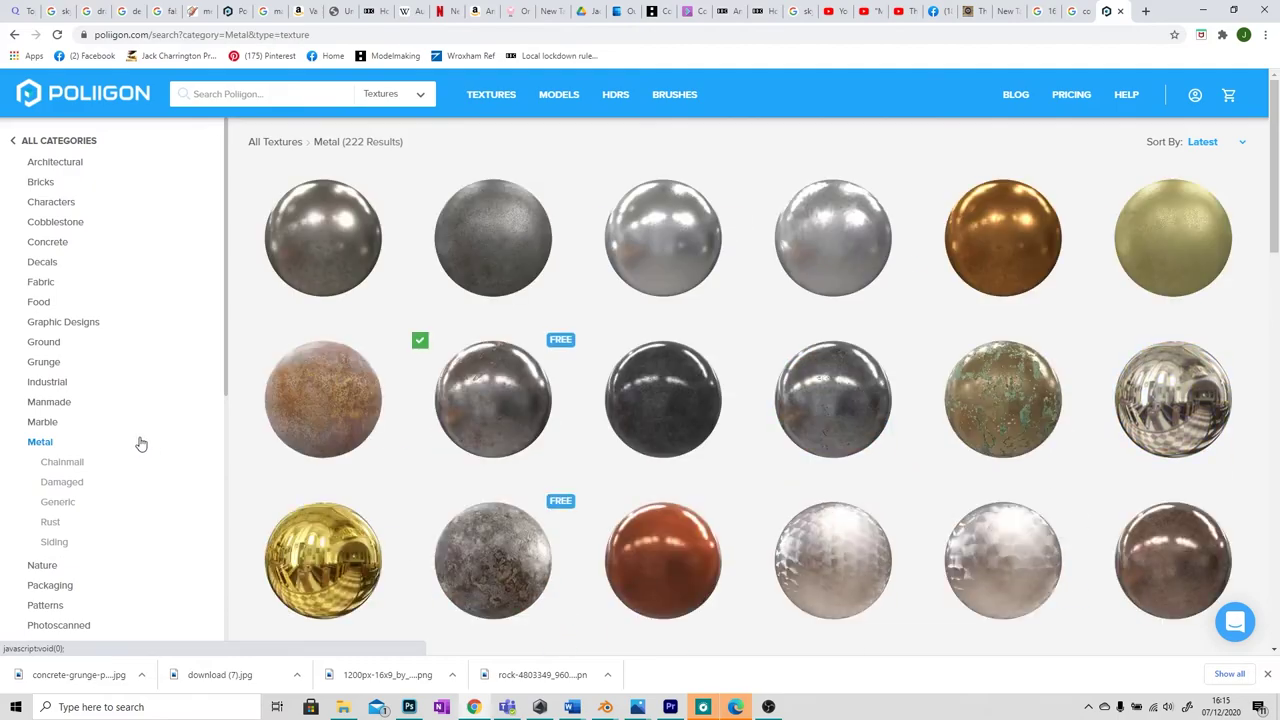
scroll(103, 463, "down", 5)
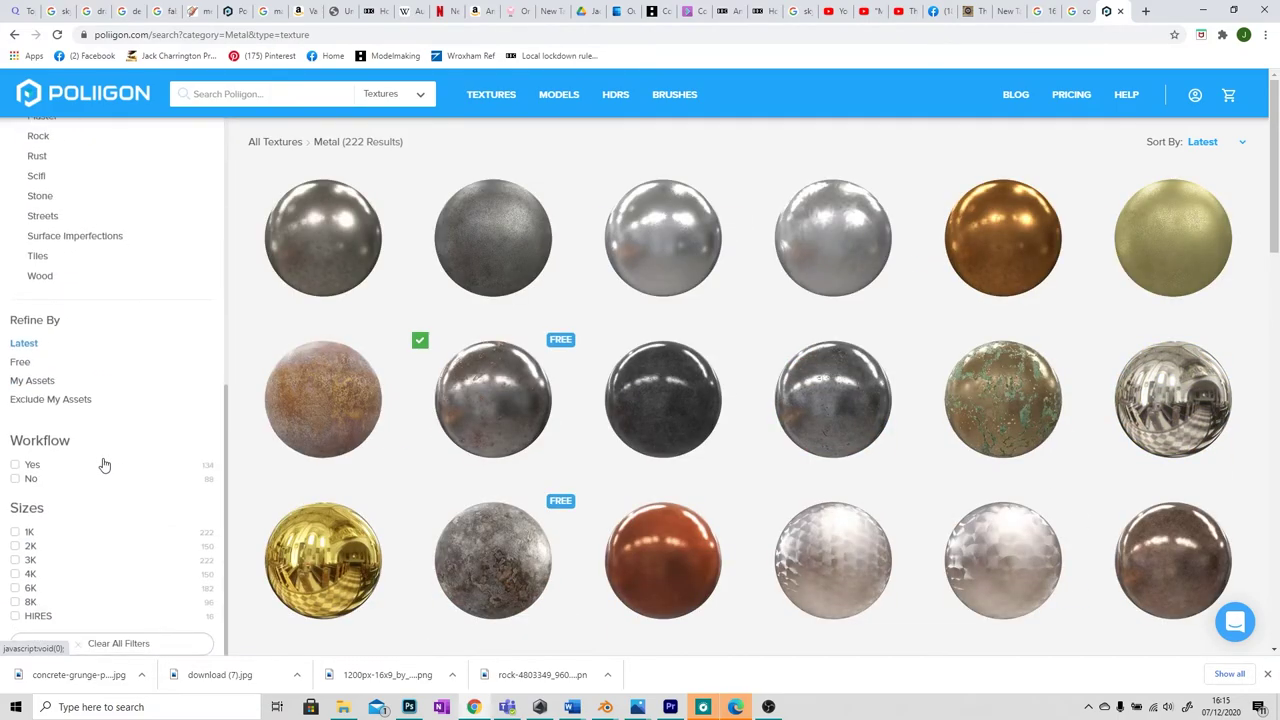
left_click(19, 359)
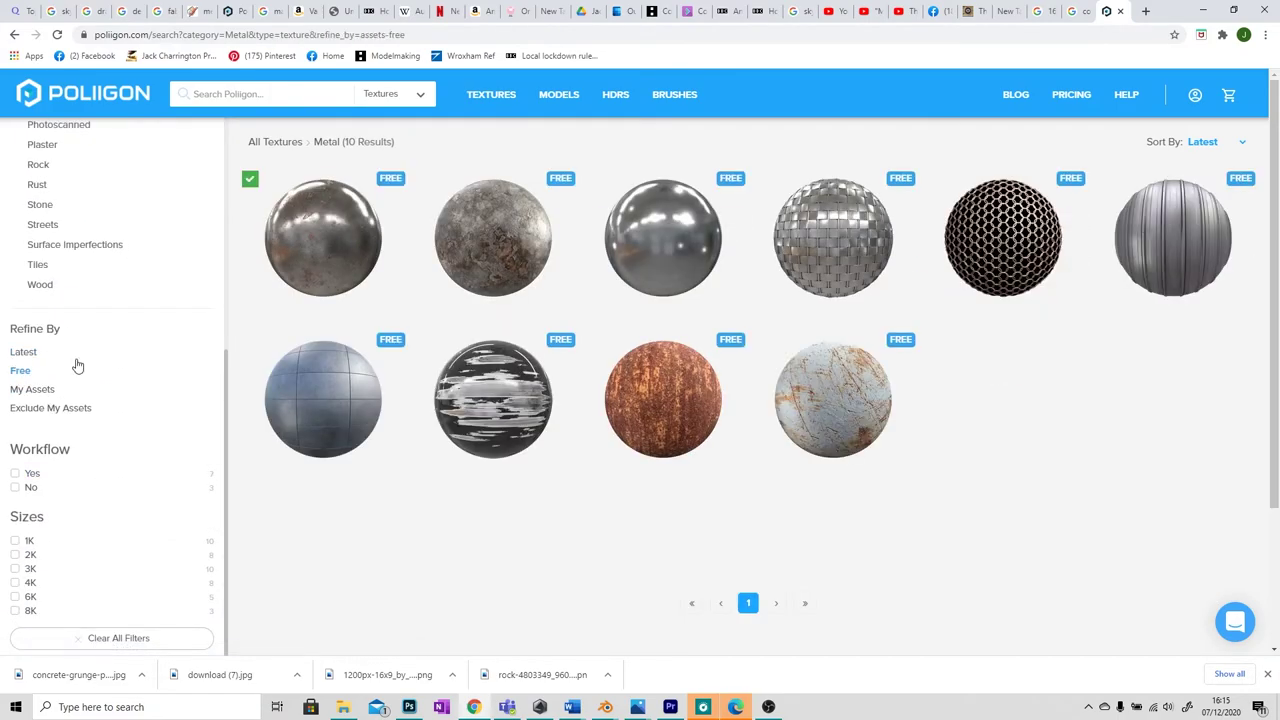
Check the Deluminator reference image, then open Metal Spotty Discoloration 001's download options.
mouse_move(300, 257)
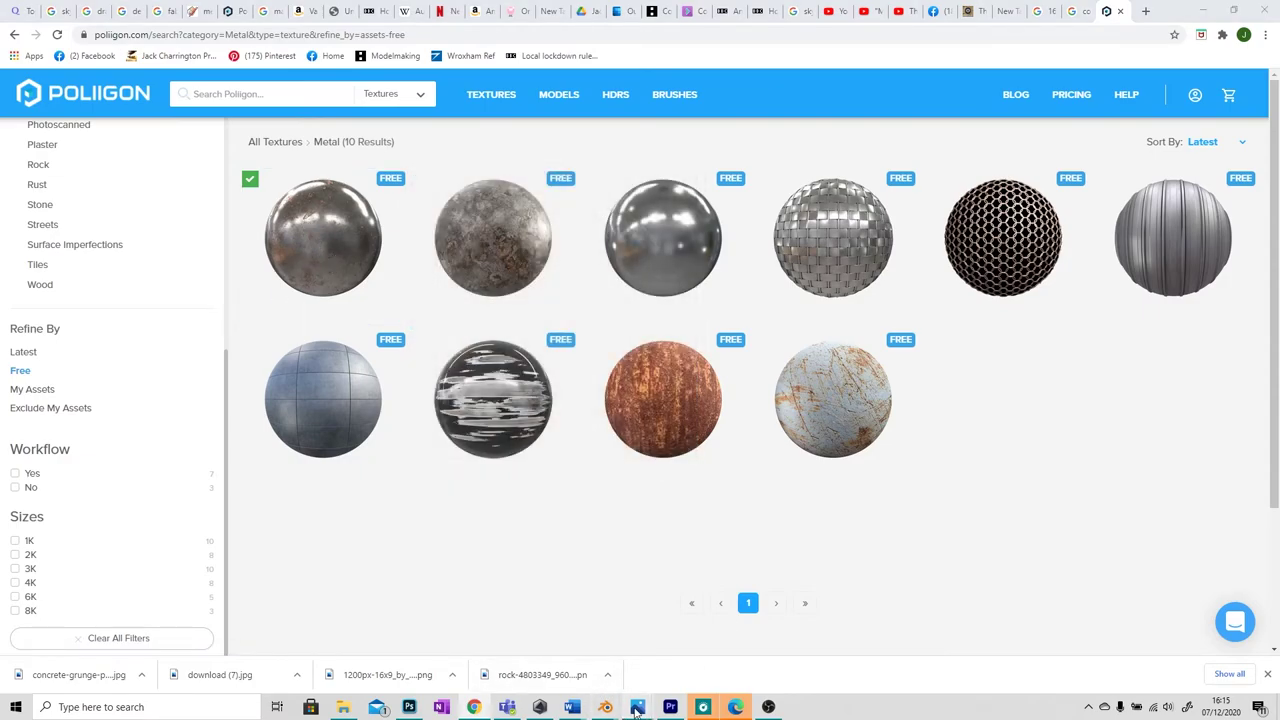
mouse_move(637, 707)
left_click(726, 623)
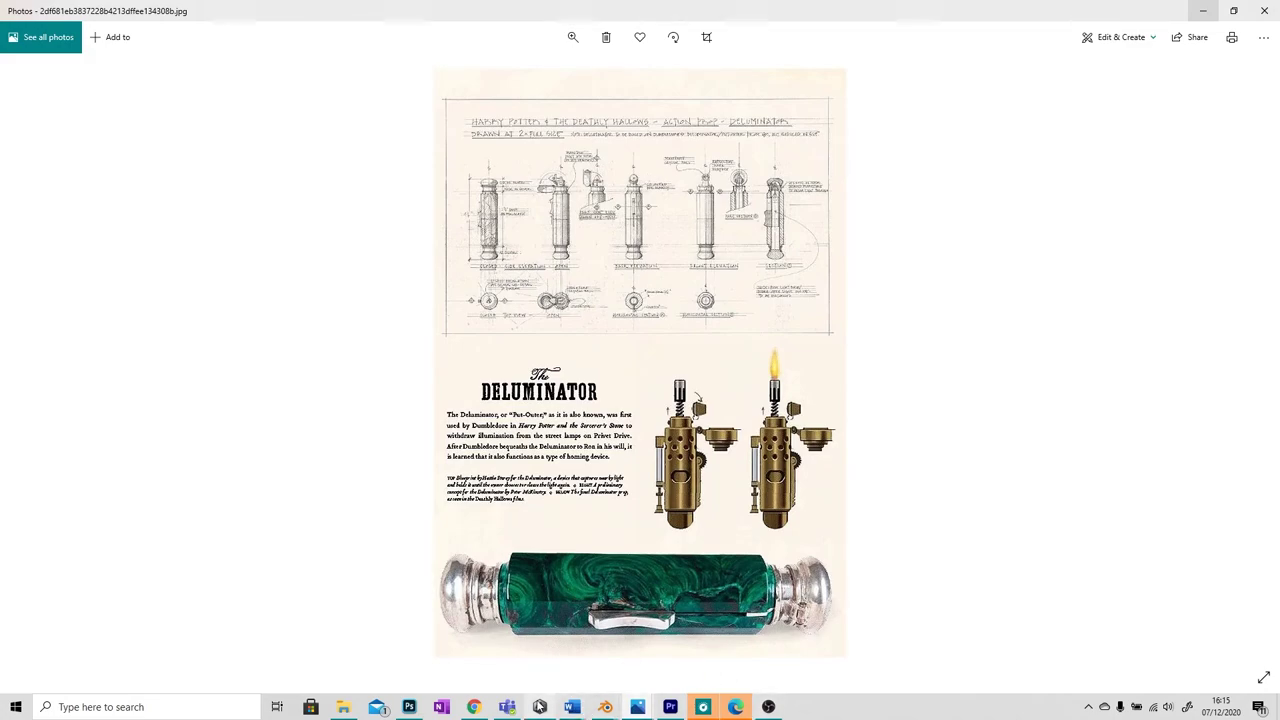
left_click(474, 707)
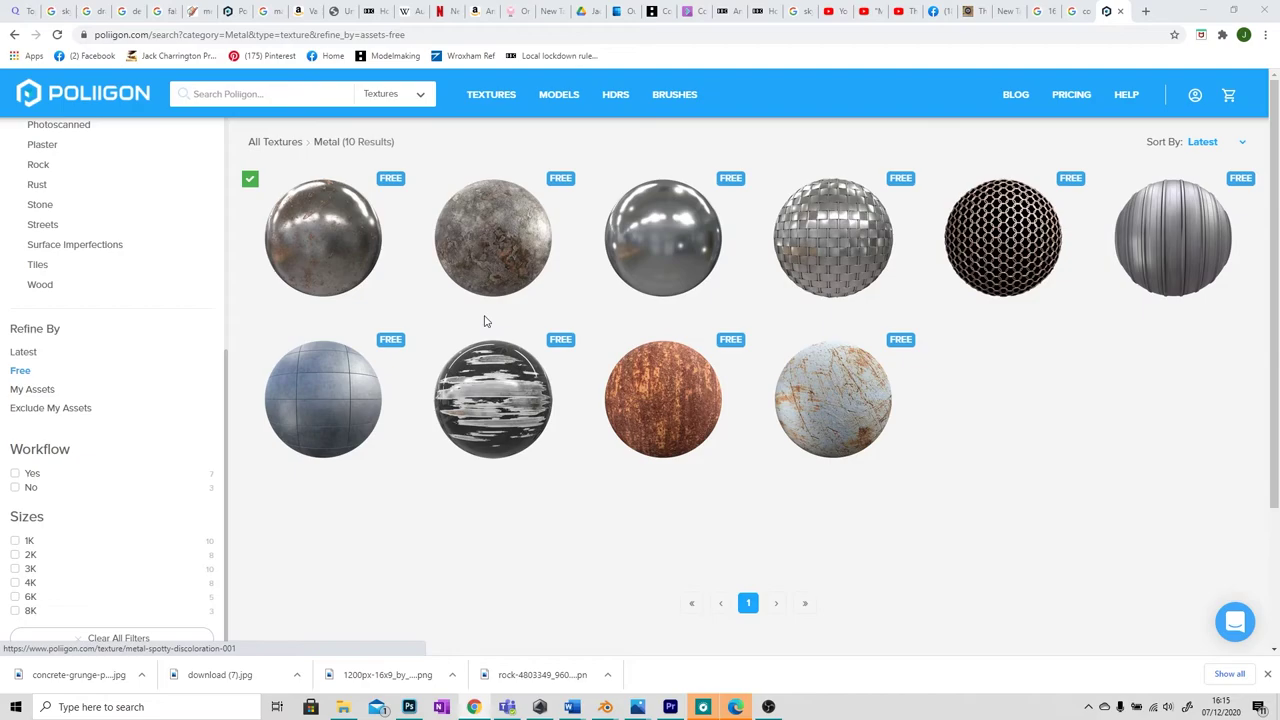
left_click(319, 229)
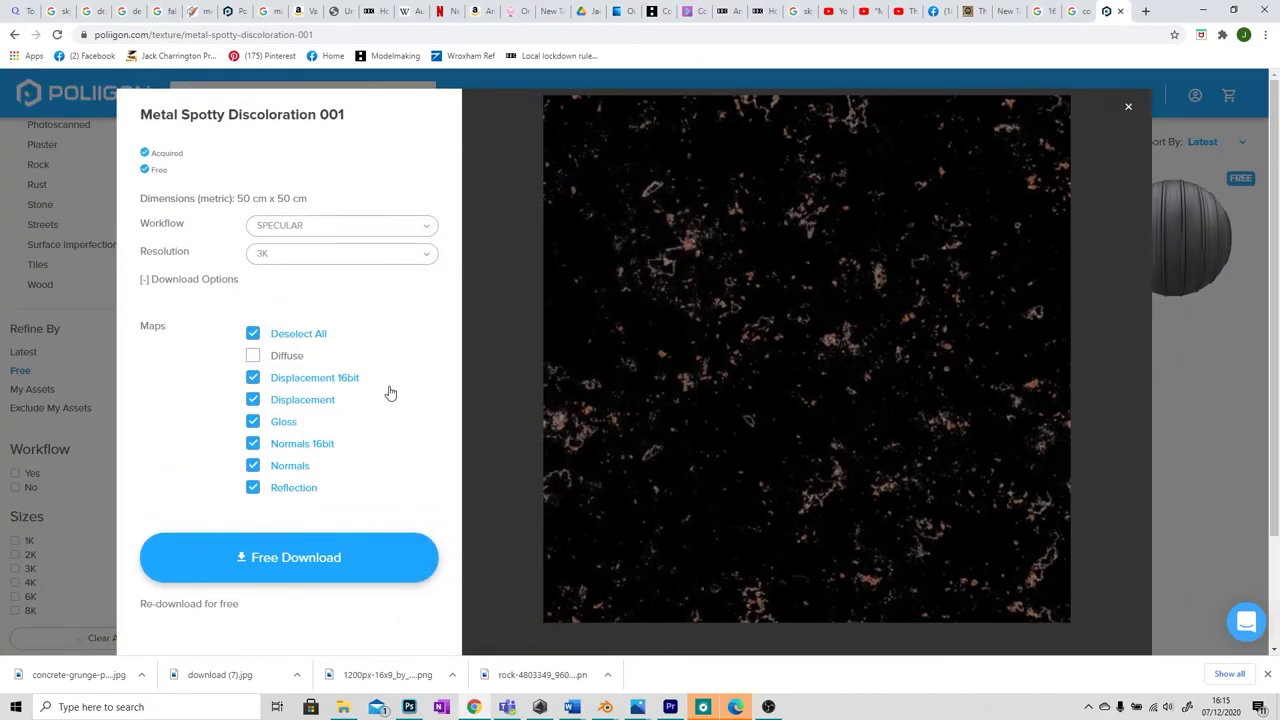
Tick the Diffuse map for Metal Spotty Discoloration 001 and close its details panel.
left_click(253, 357)
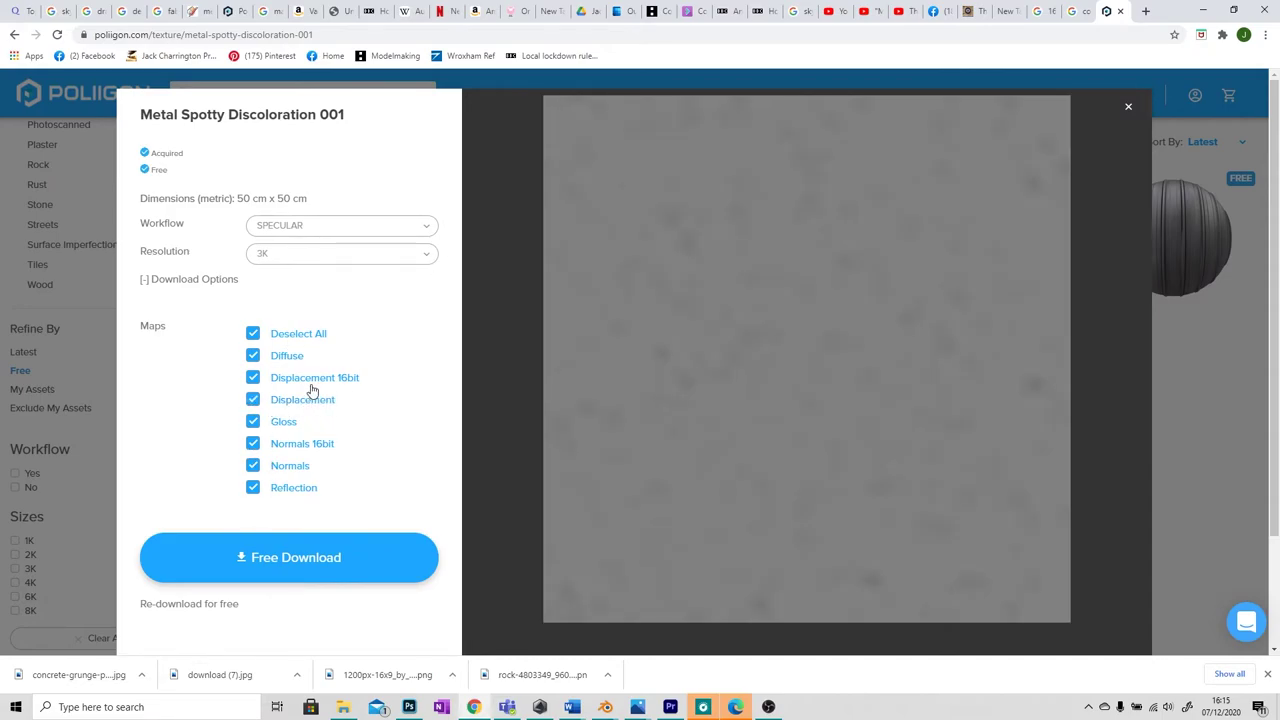
scroll(658, 452, "down", 1)
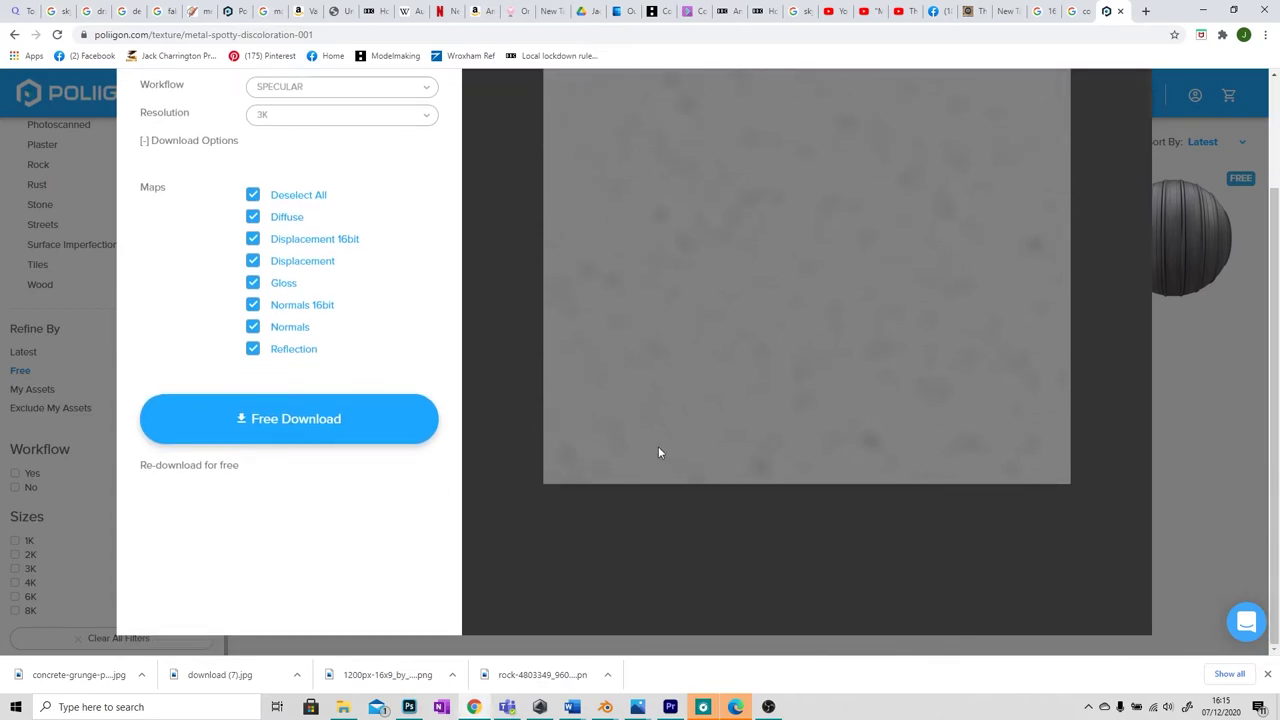
scroll(560, 449, "up", 1)
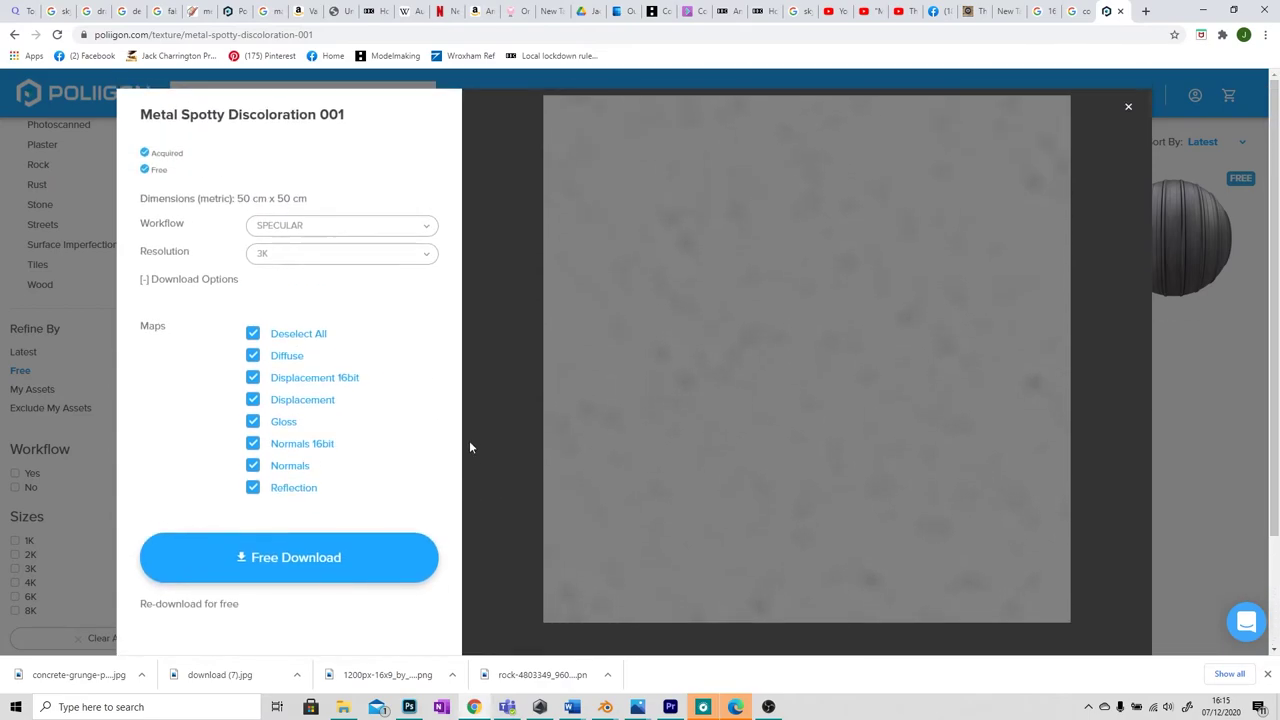
left_click(1133, 114)
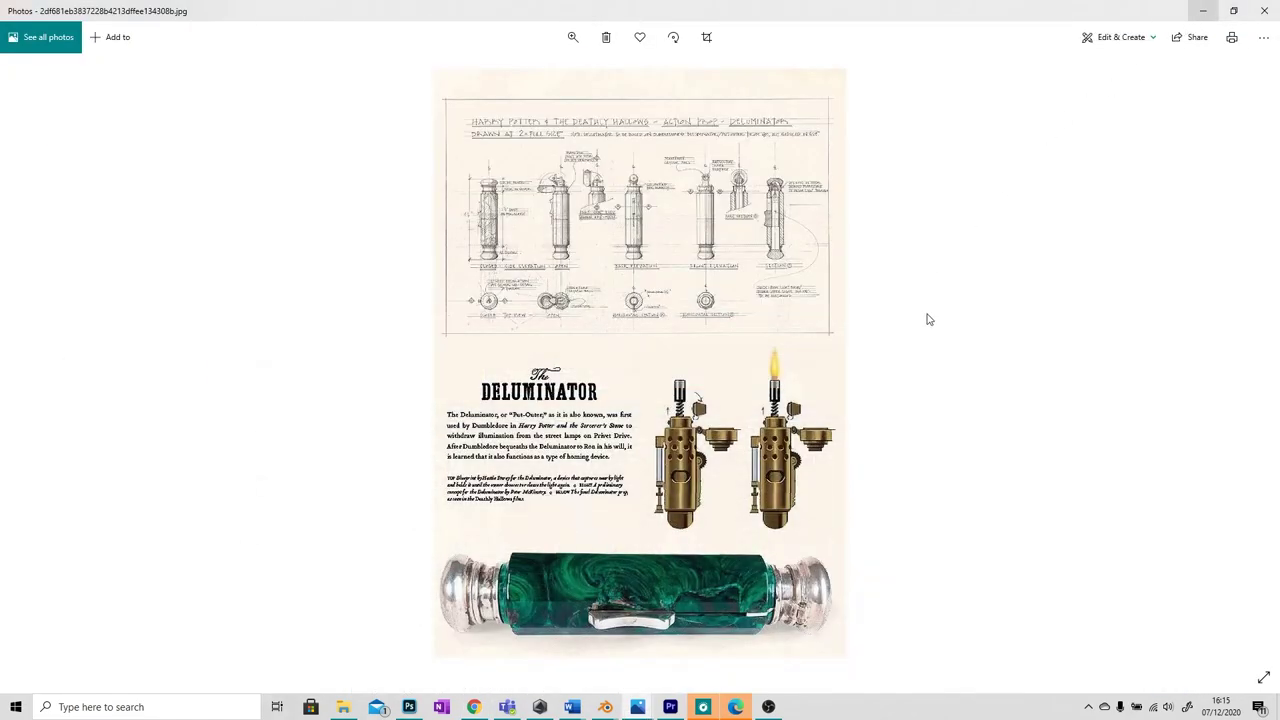
Browse Documents to MetalSpottyDiscoloration001 > METALNESS > 3K in File Explorer.
left_click(343, 707)
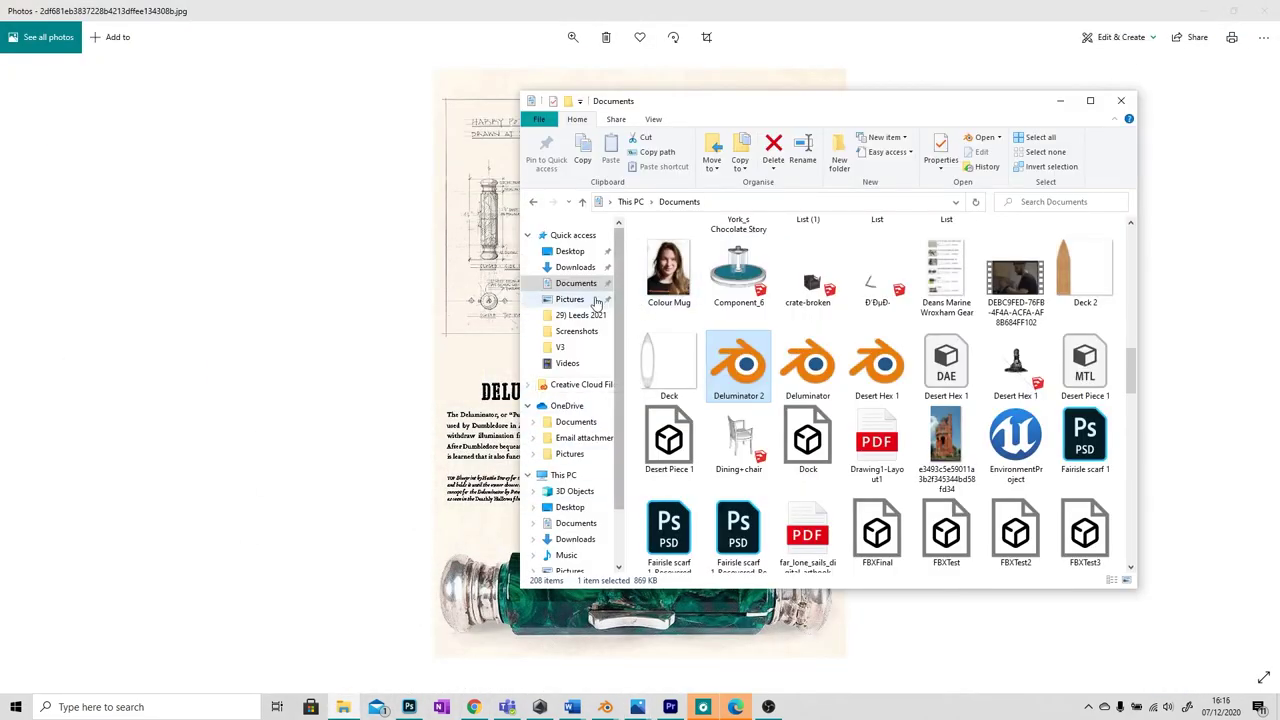
scroll(700, 360, "up", 10)
scroll(776, 404, "down", 3)
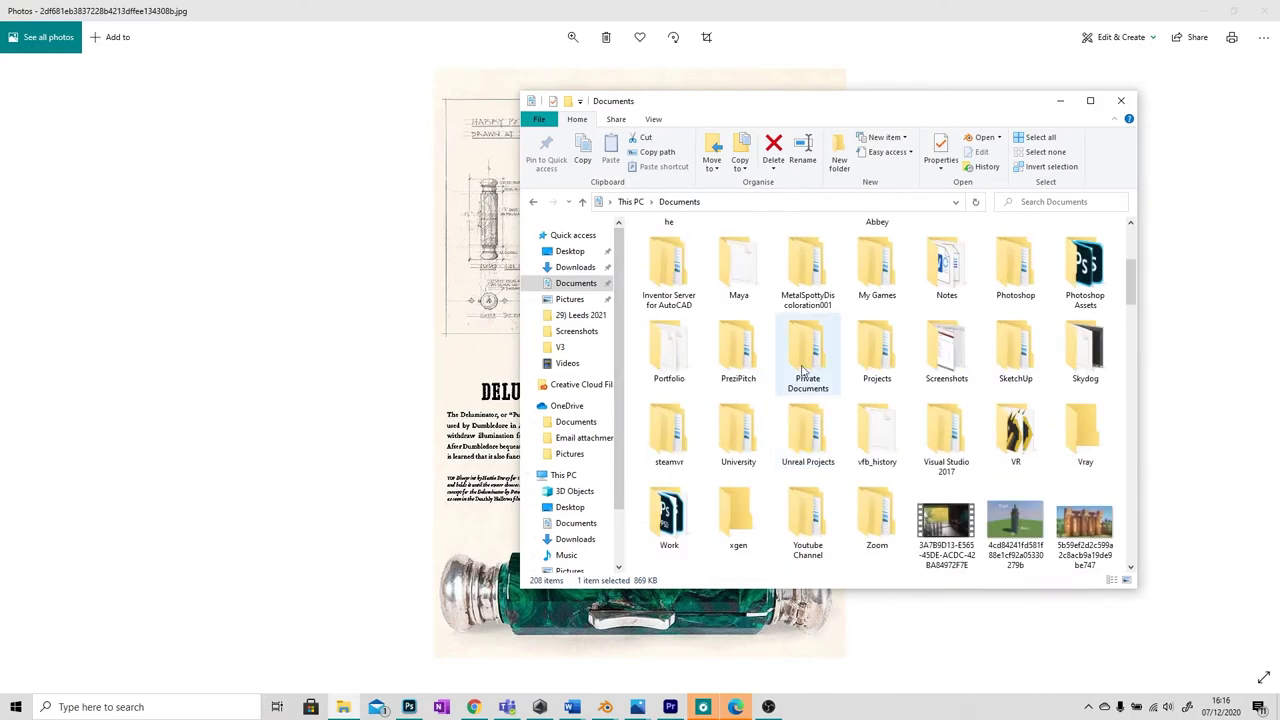
double_click(808, 268)
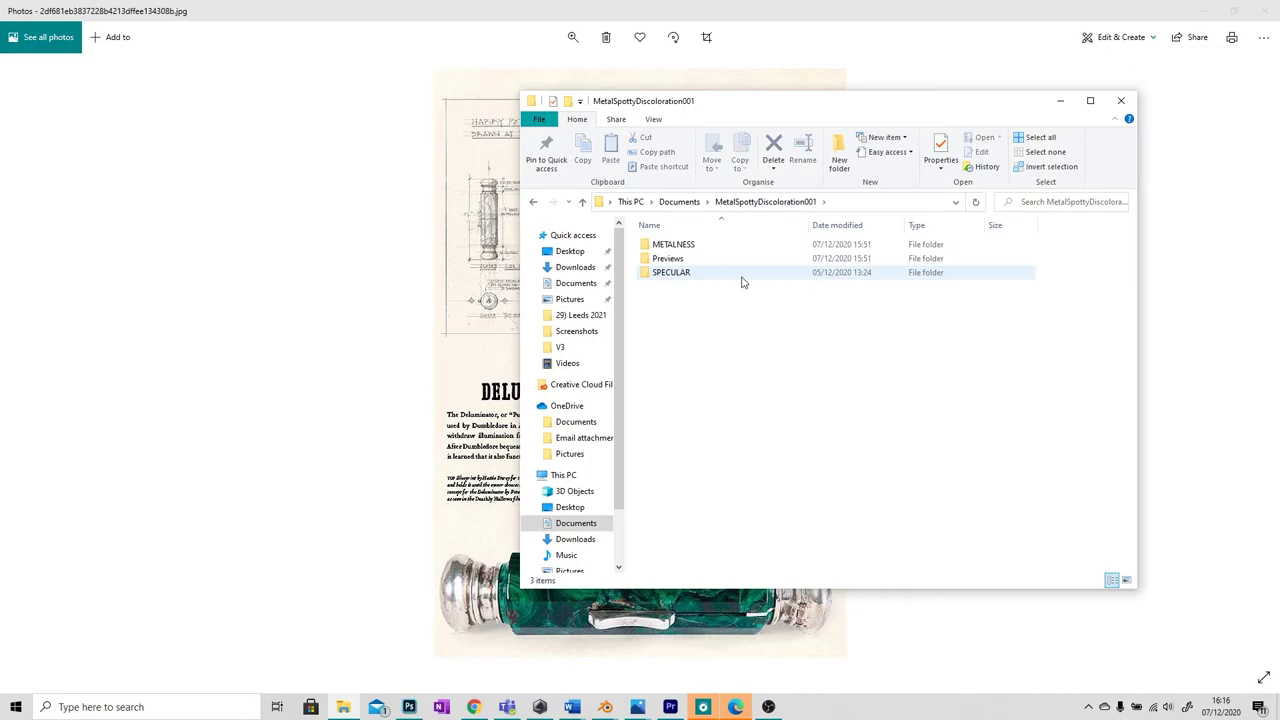
double_click(686, 246)
left_click(685, 249)
double_click(685, 249)
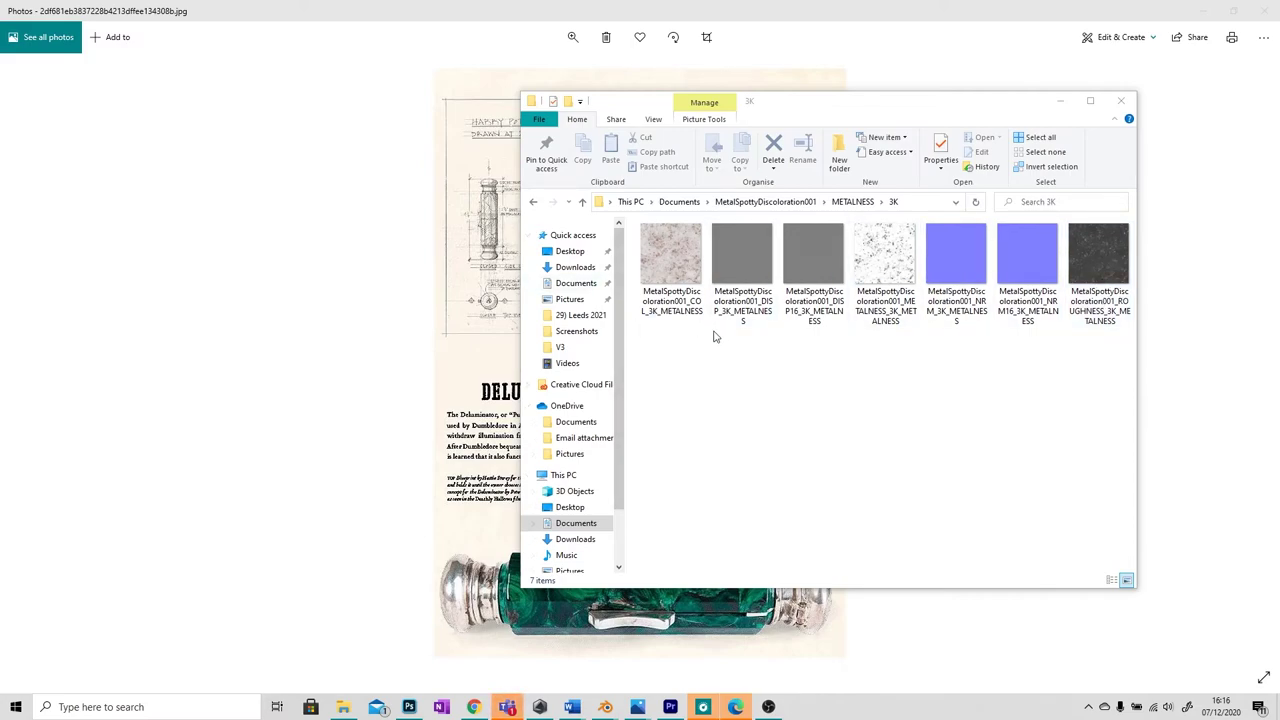
Add an Image Texture node to Material.002 via node search for 'image'.
mouse_move(540, 707)
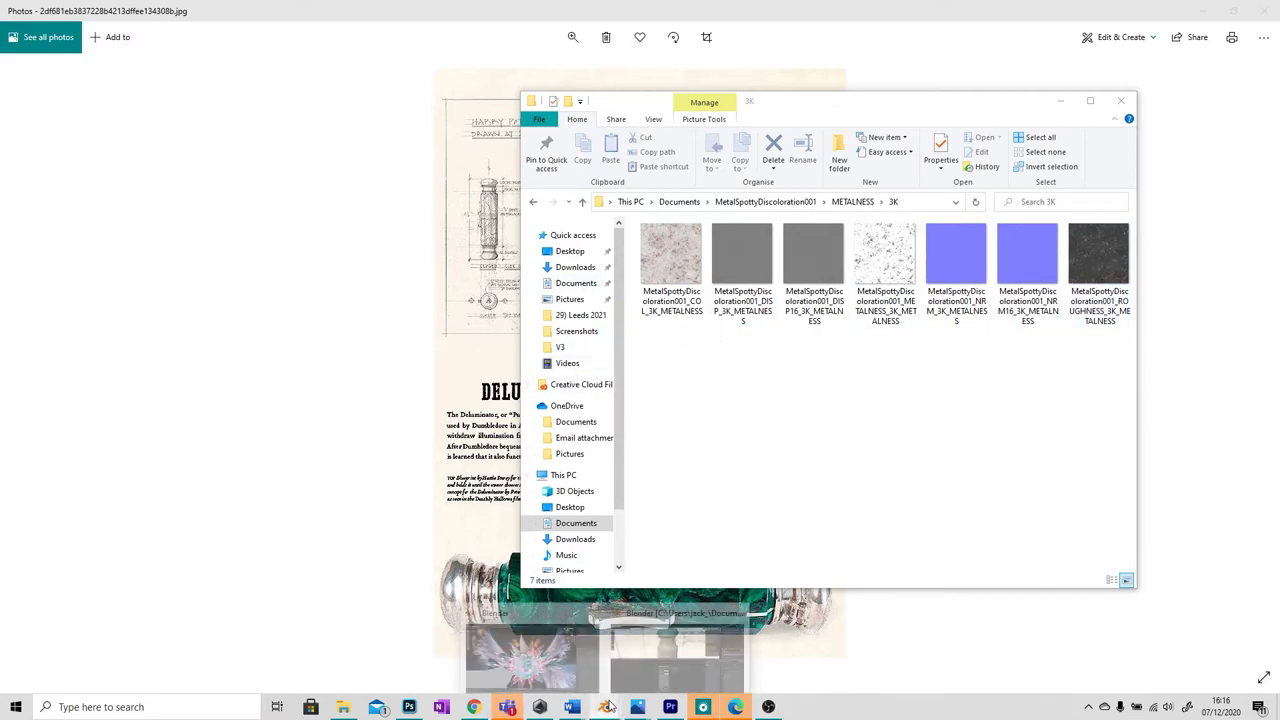
left_click(694, 645)
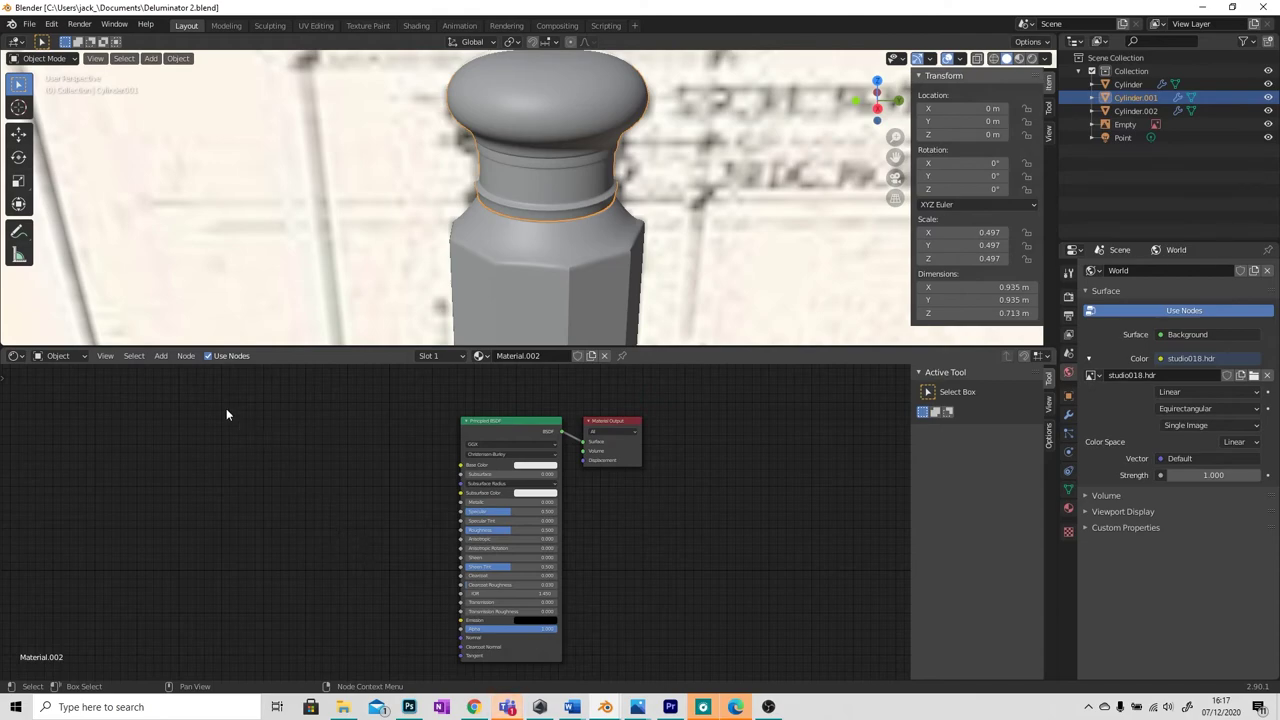
left_click(161, 356)
left_click(161, 356)
left_click(190, 370)
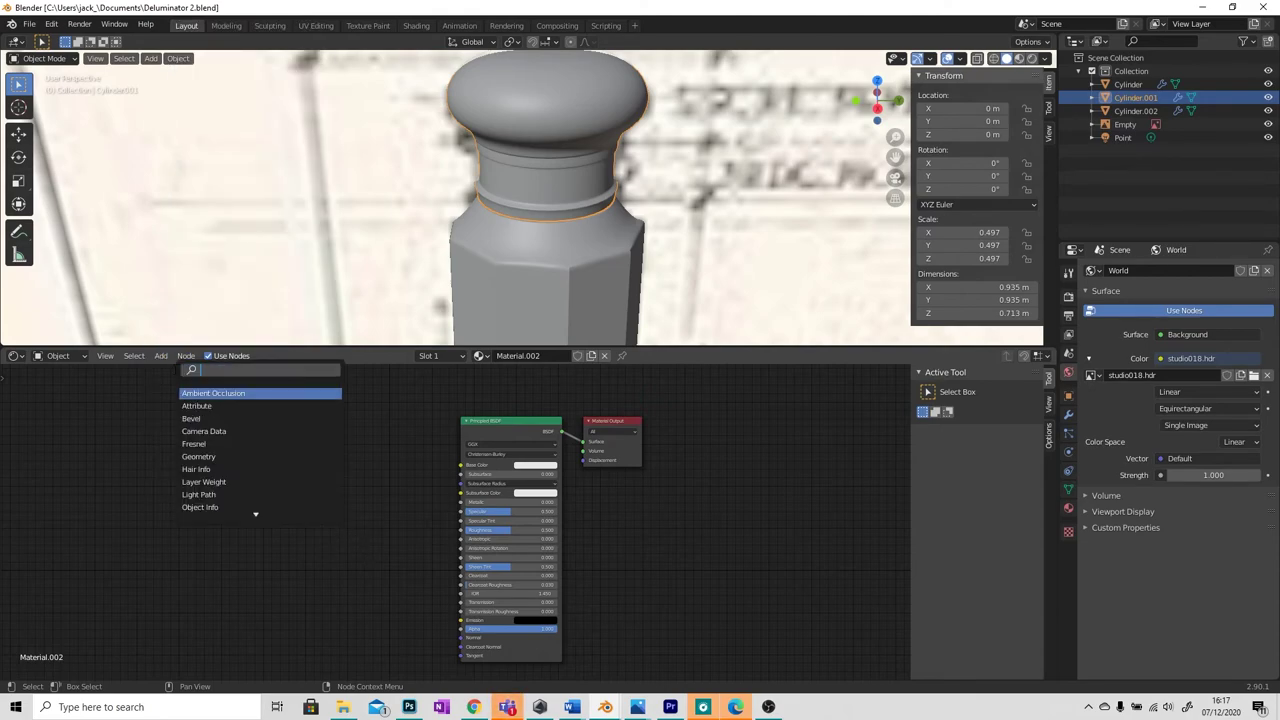
type("image")
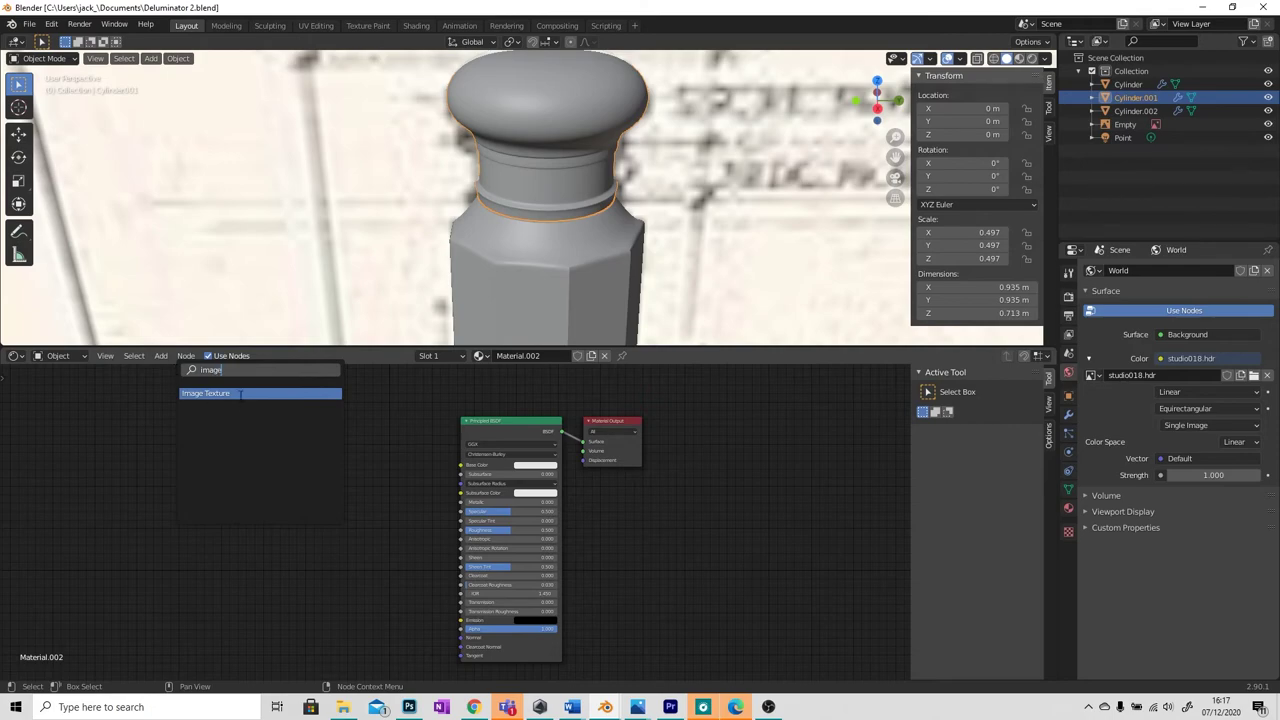
left_click(240, 393)
left_click(367, 437)
left_click_drag(312, 398, 316, 385)
Duplicate the Image Texture node three times, stacking the copies below it.
left_click(343, 707)
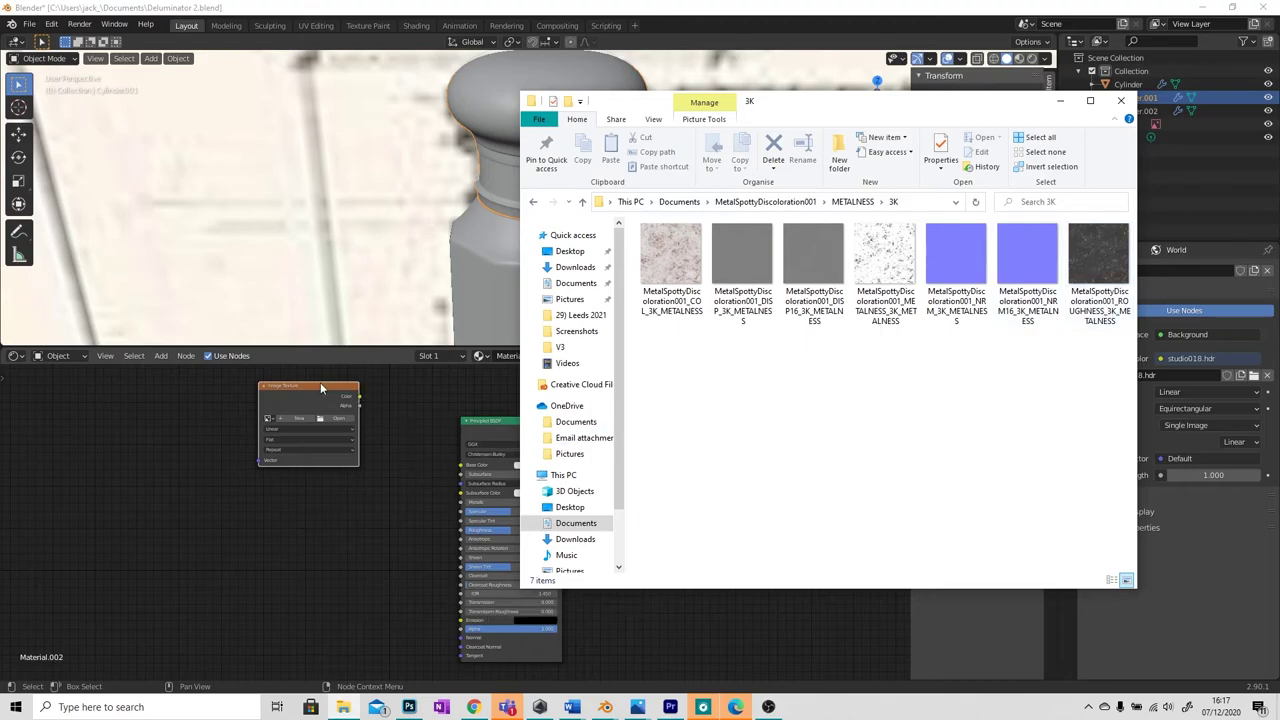
left_click(320, 383)
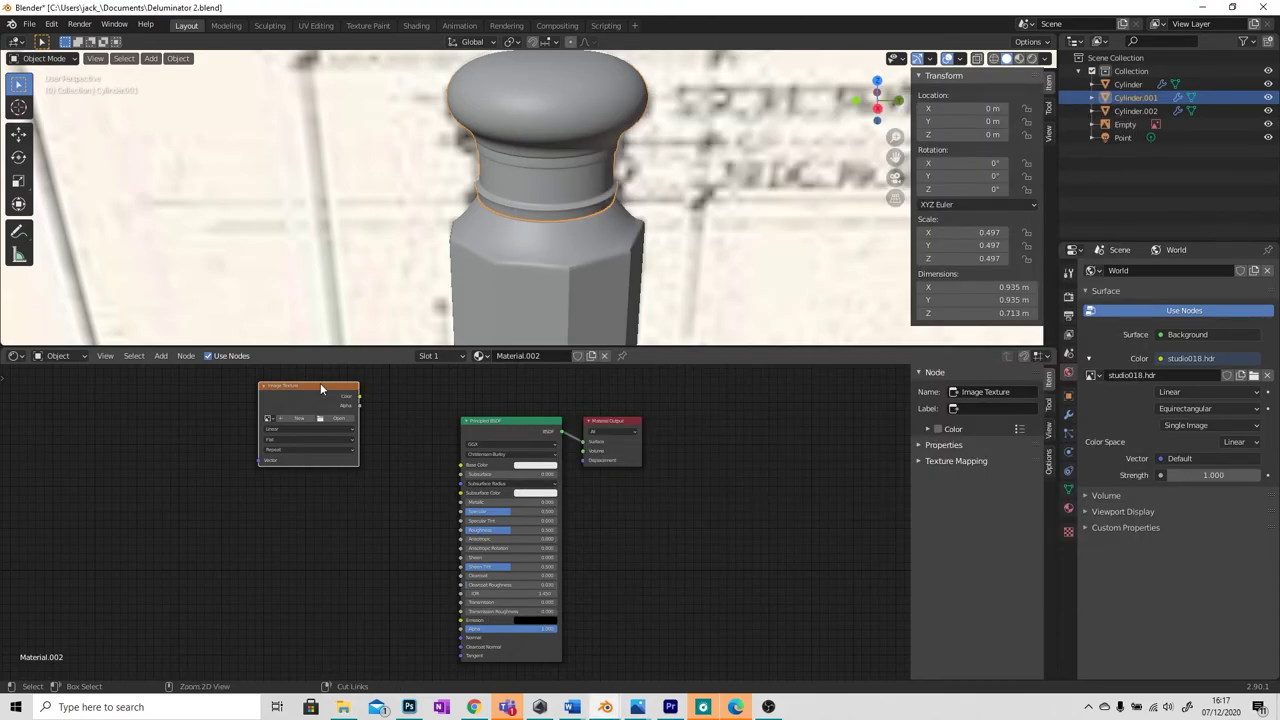
key("shift+d")
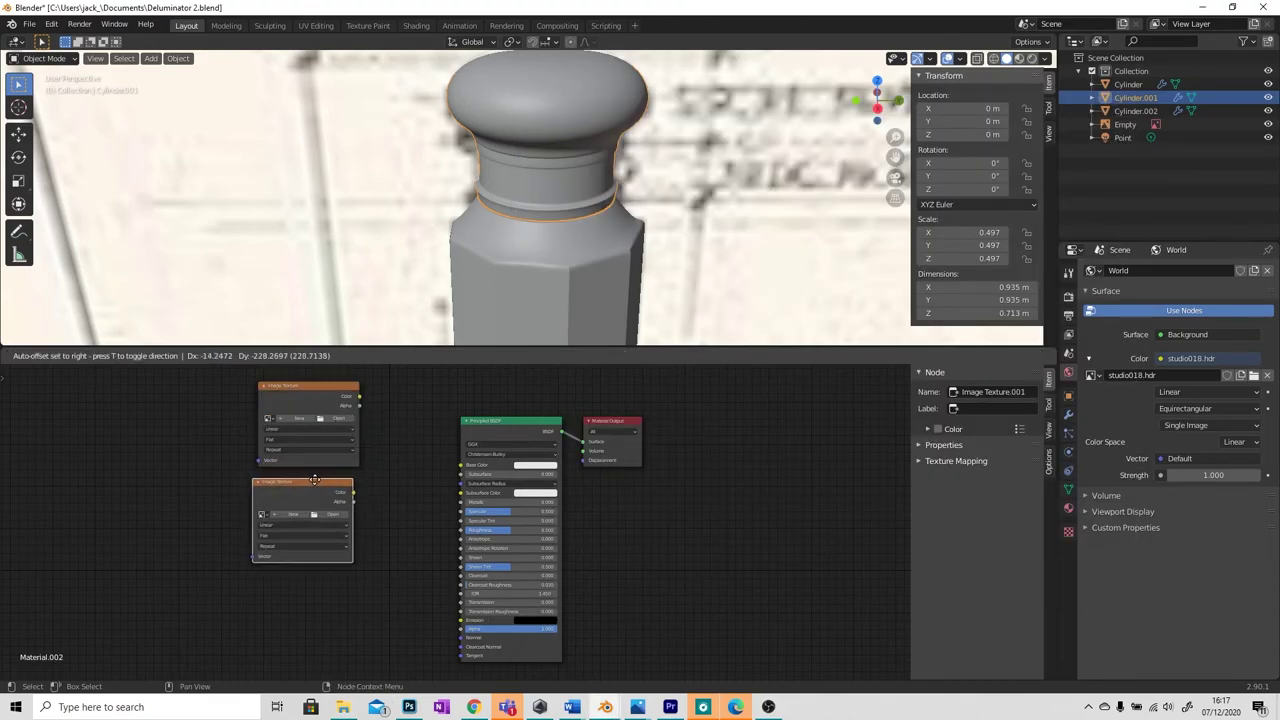
left_click(320, 475)
key("shift+d")
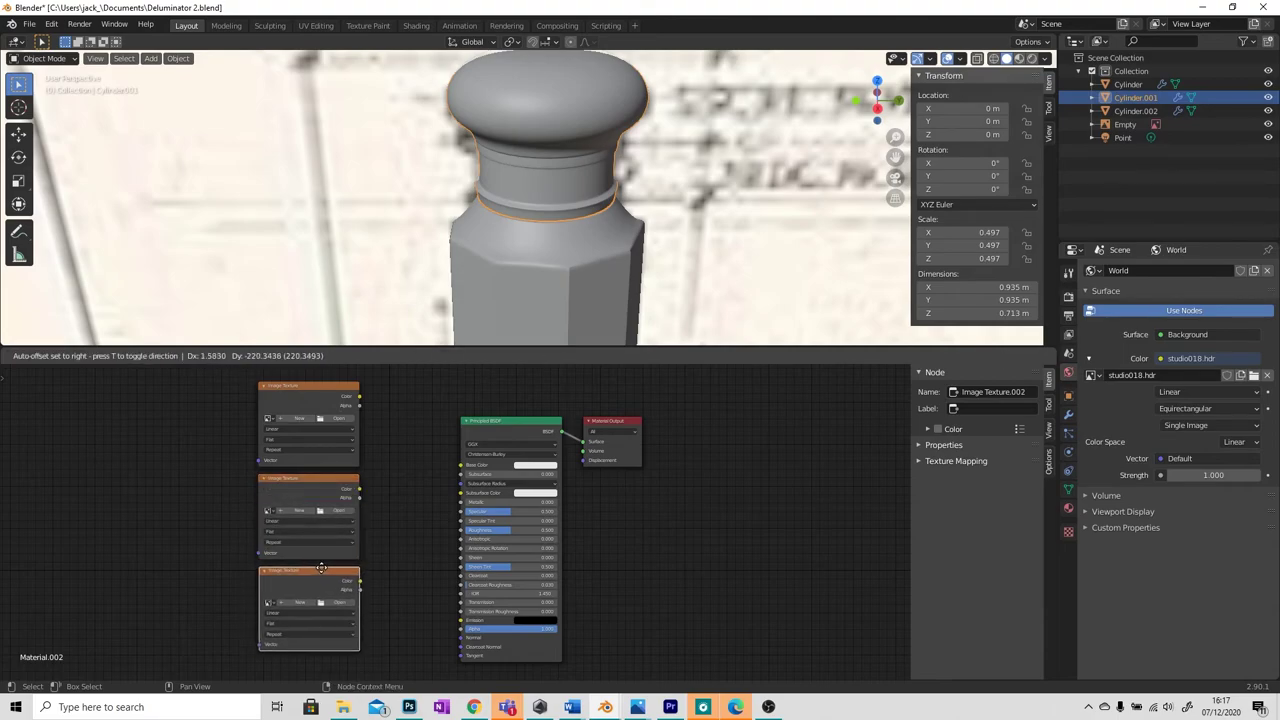
left_click(324, 571)
key("shift+d")
left_click(321, 656)
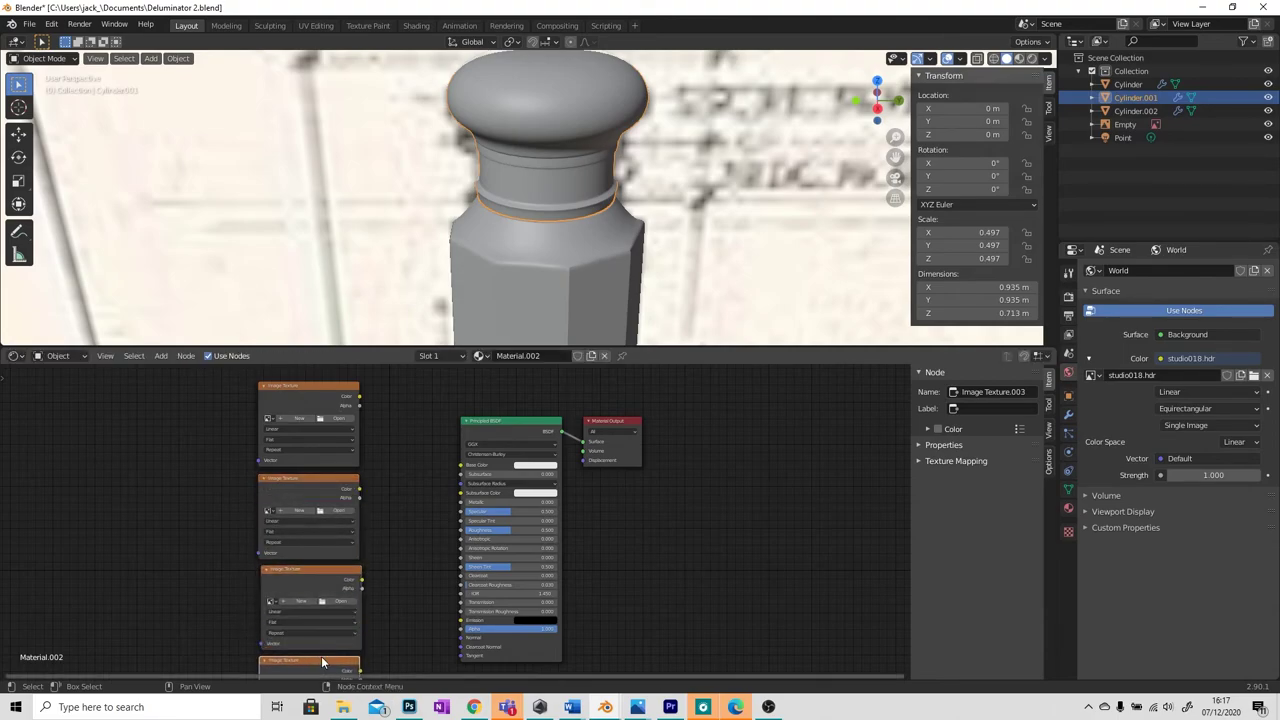
Load the 3K colour and metalness maps into the first two Image Texture nodes.
left_click(326, 418)
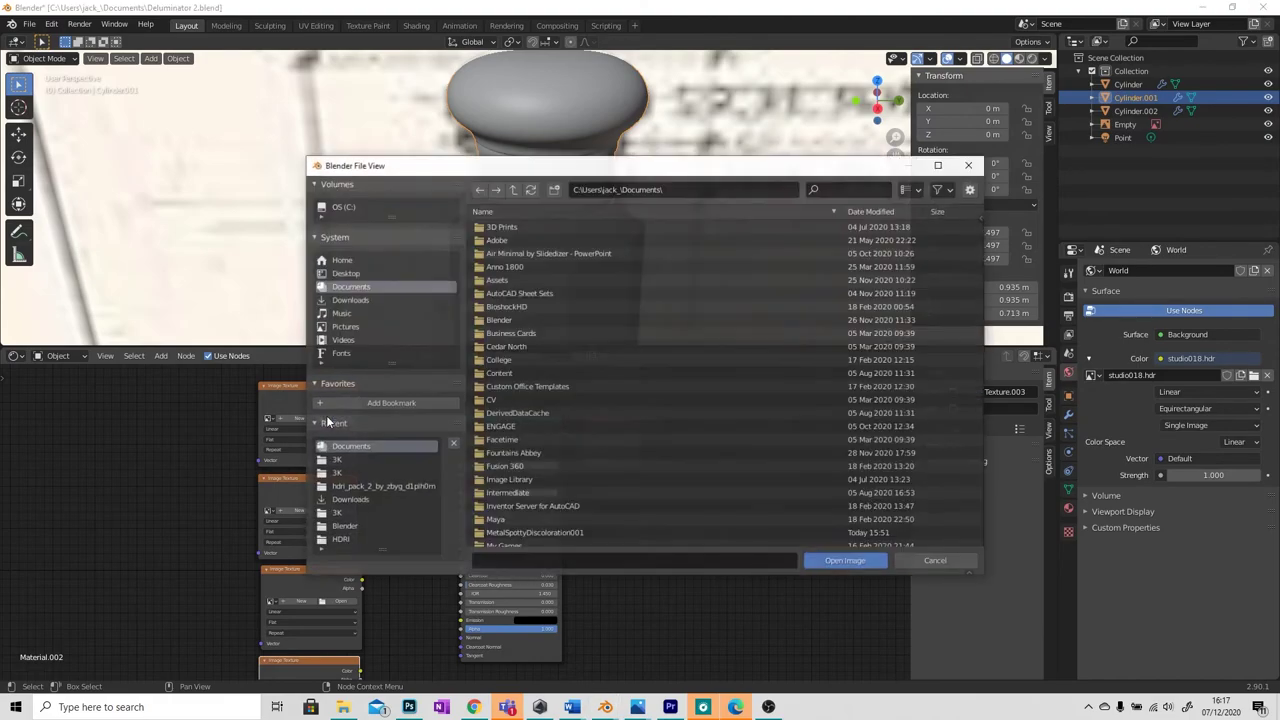
double_click(545, 532)
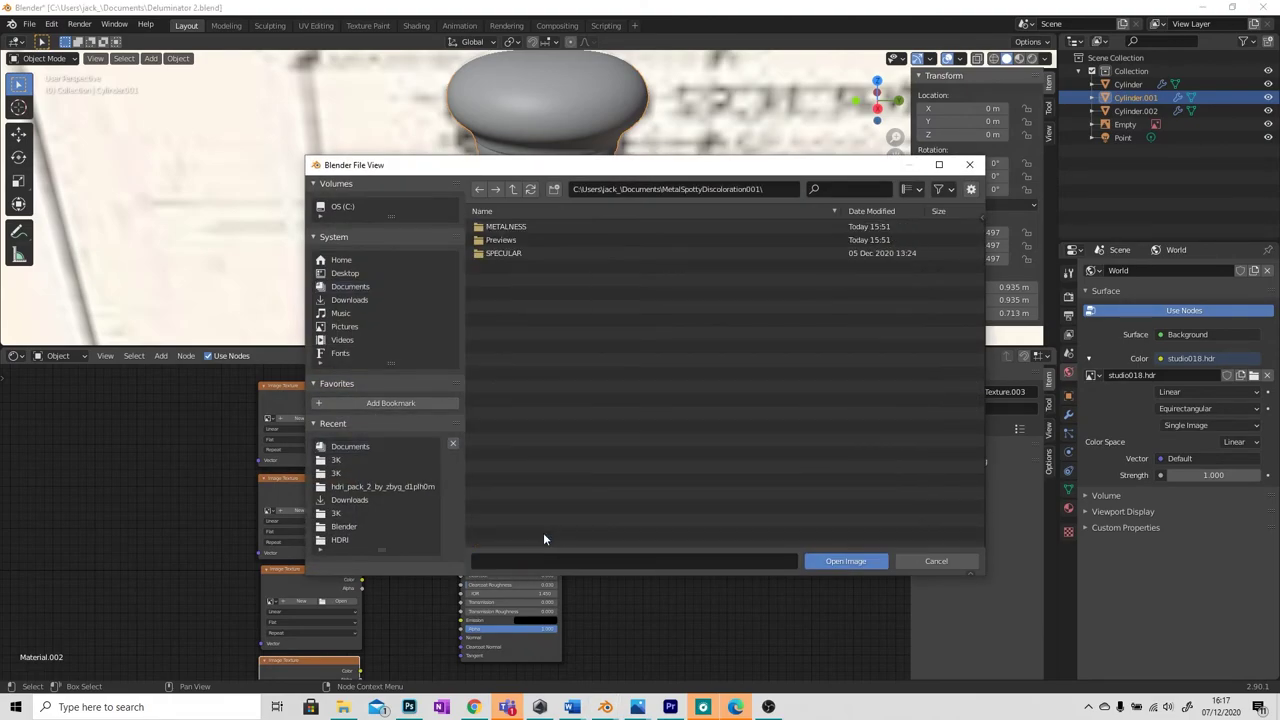
double_click(503, 229)
double_click(504, 230)
left_click(505, 230)
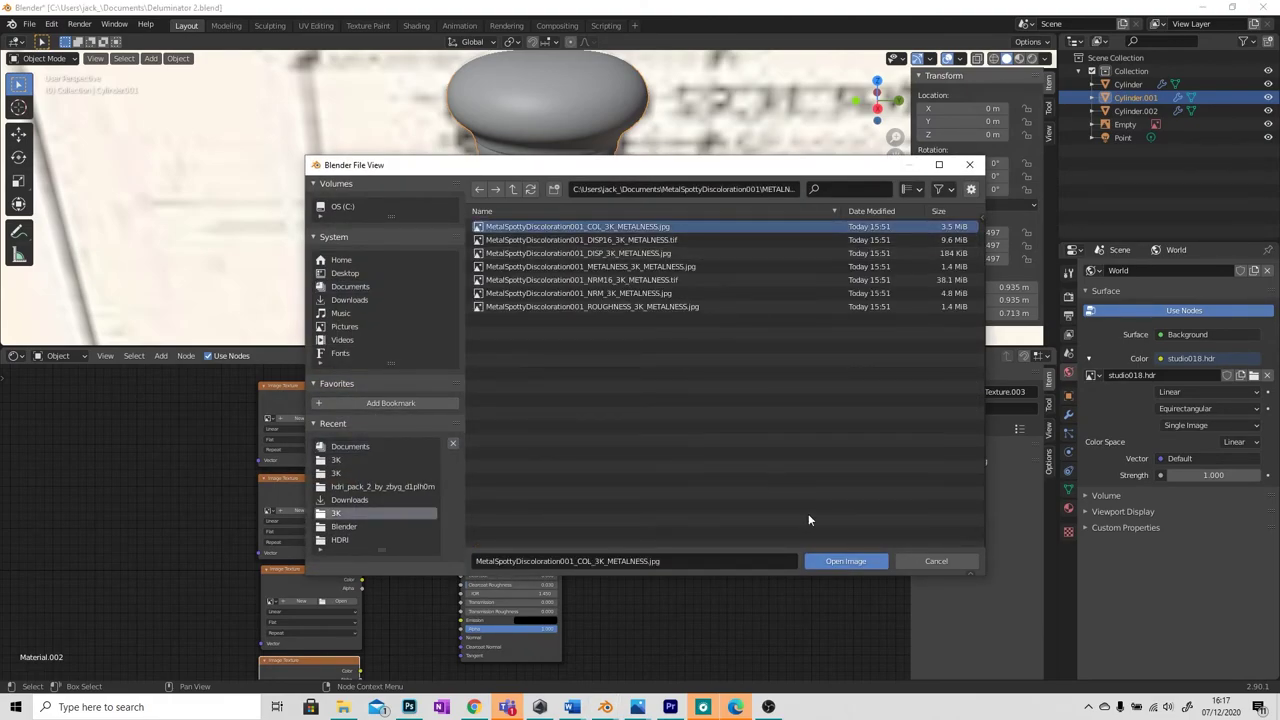
left_click(840, 566)
left_click(338, 512)
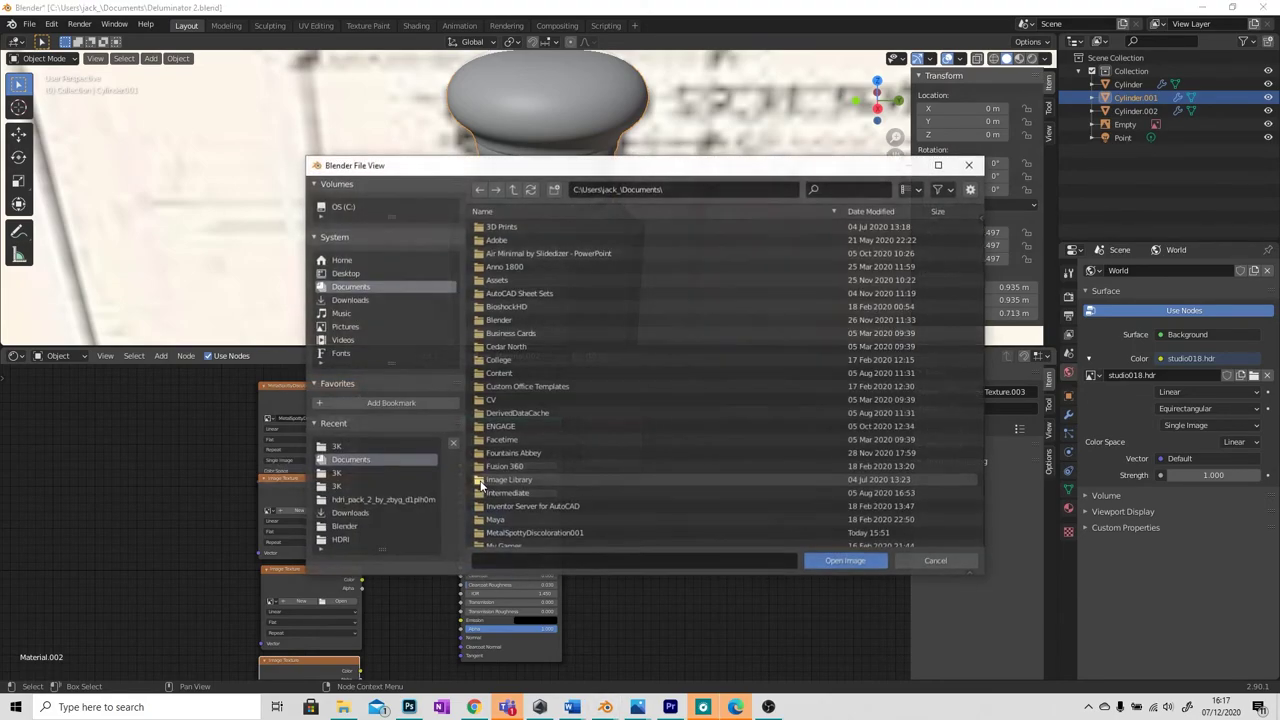
double_click(527, 532)
double_click(496, 227)
double_click(498, 229)
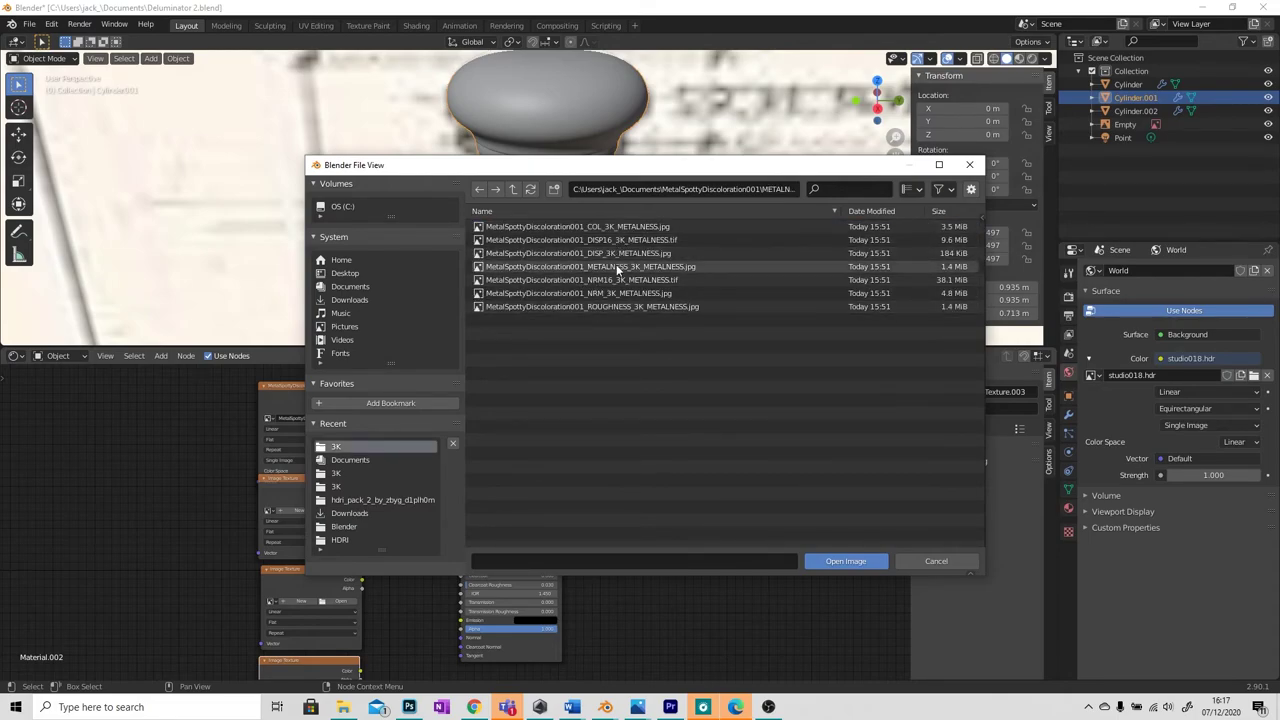
left_click(617, 266)
left_click(846, 561)
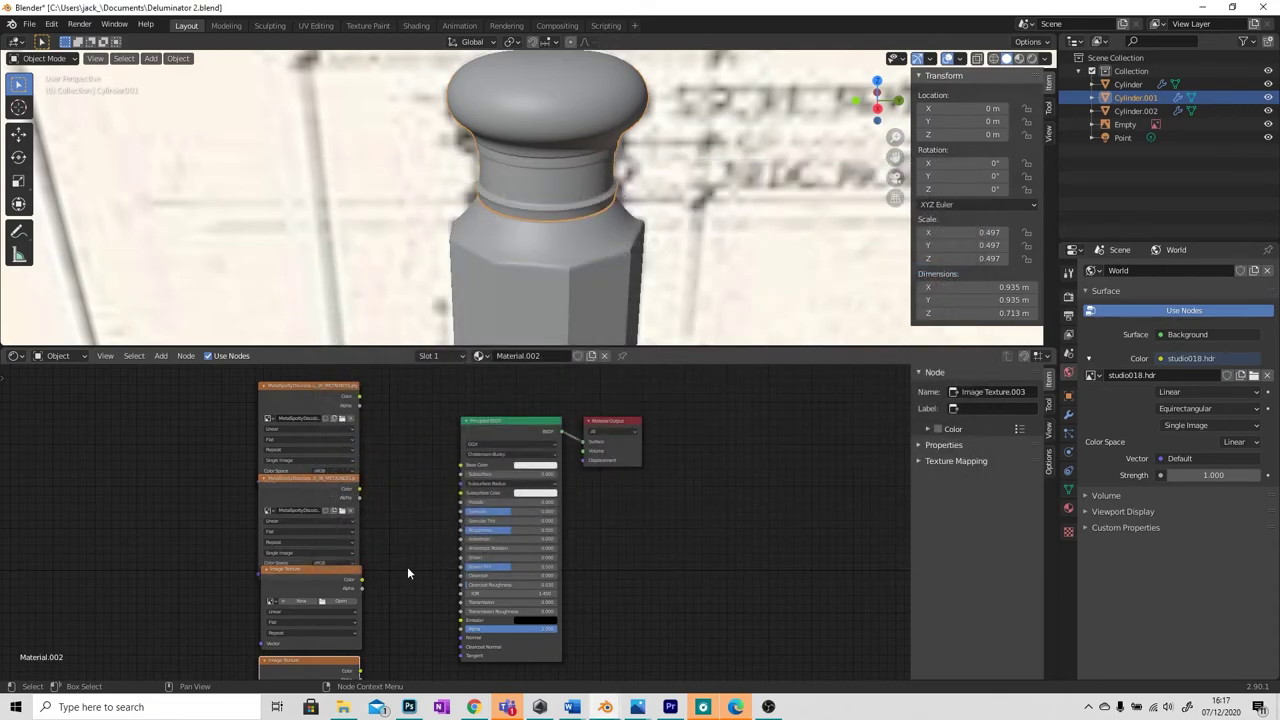
Load the 3K normal and roughness maps into the third and fourth Image Texture nodes.
left_click(336, 603)
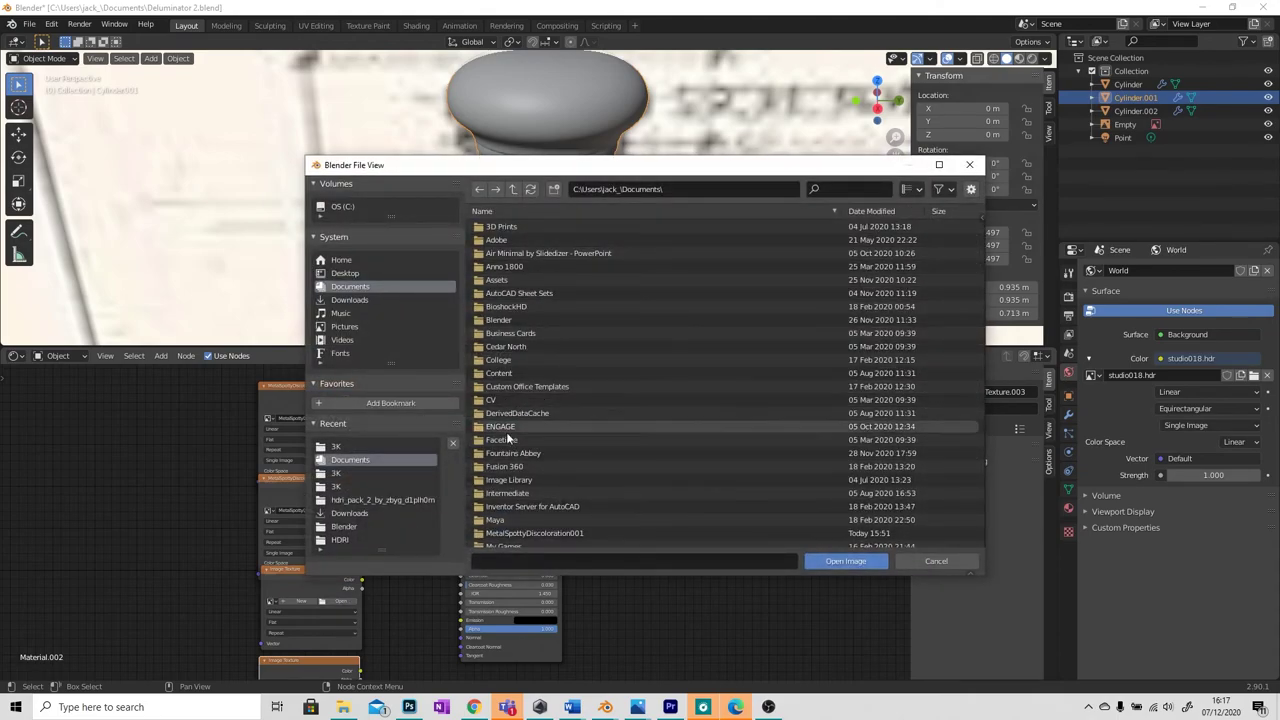
double_click(524, 532)
double_click(485, 228)
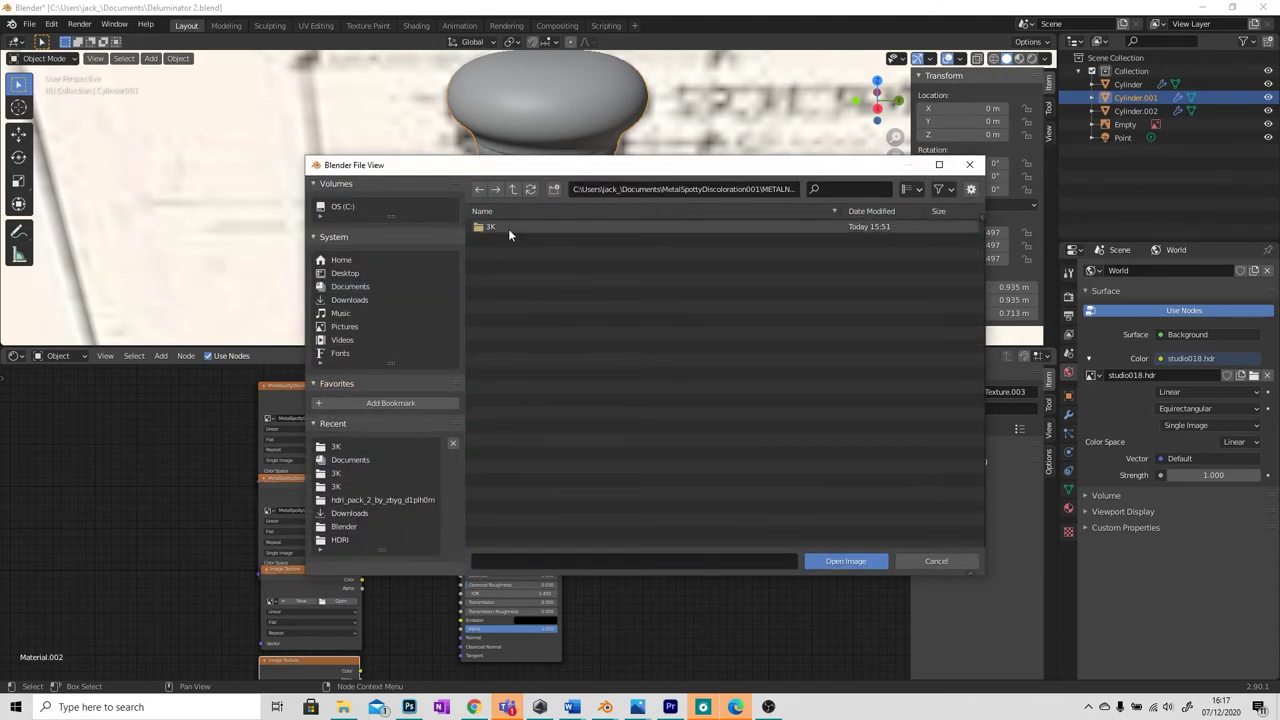
double_click(508, 228)
left_click(626, 291)
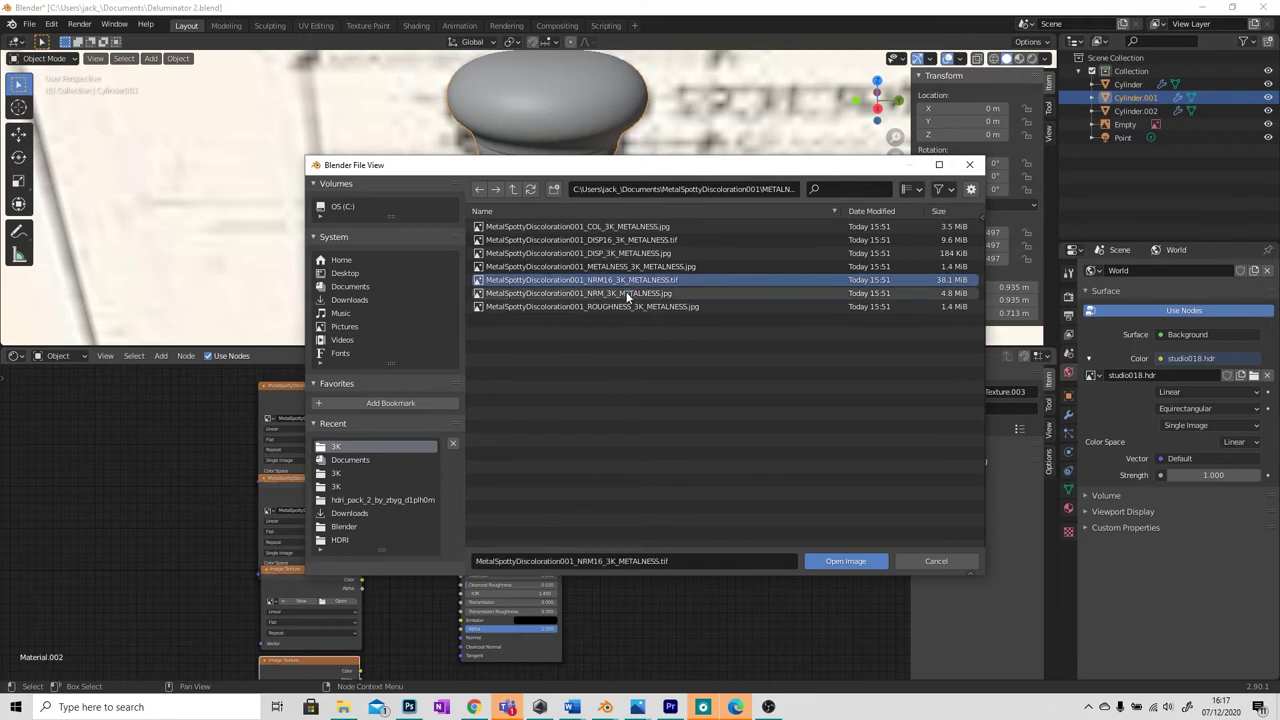
left_click(846, 561)
scroll(384, 555, "down", 1)
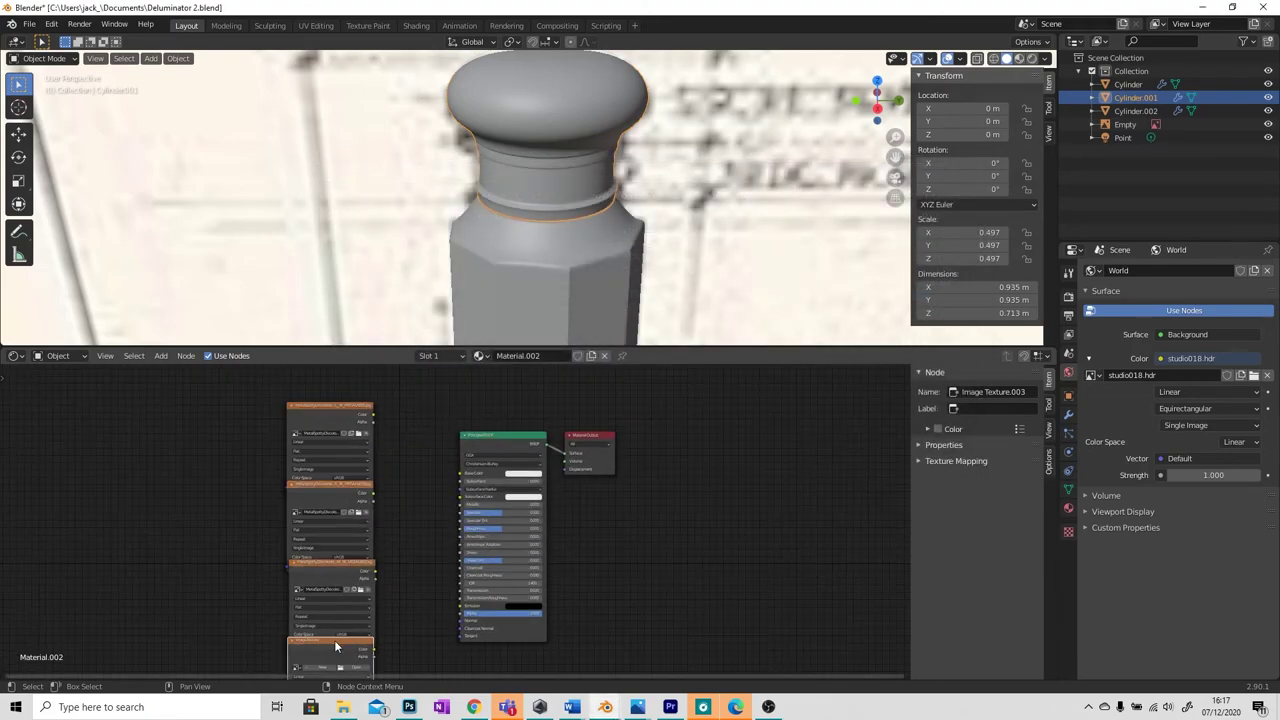
left_click(356, 667)
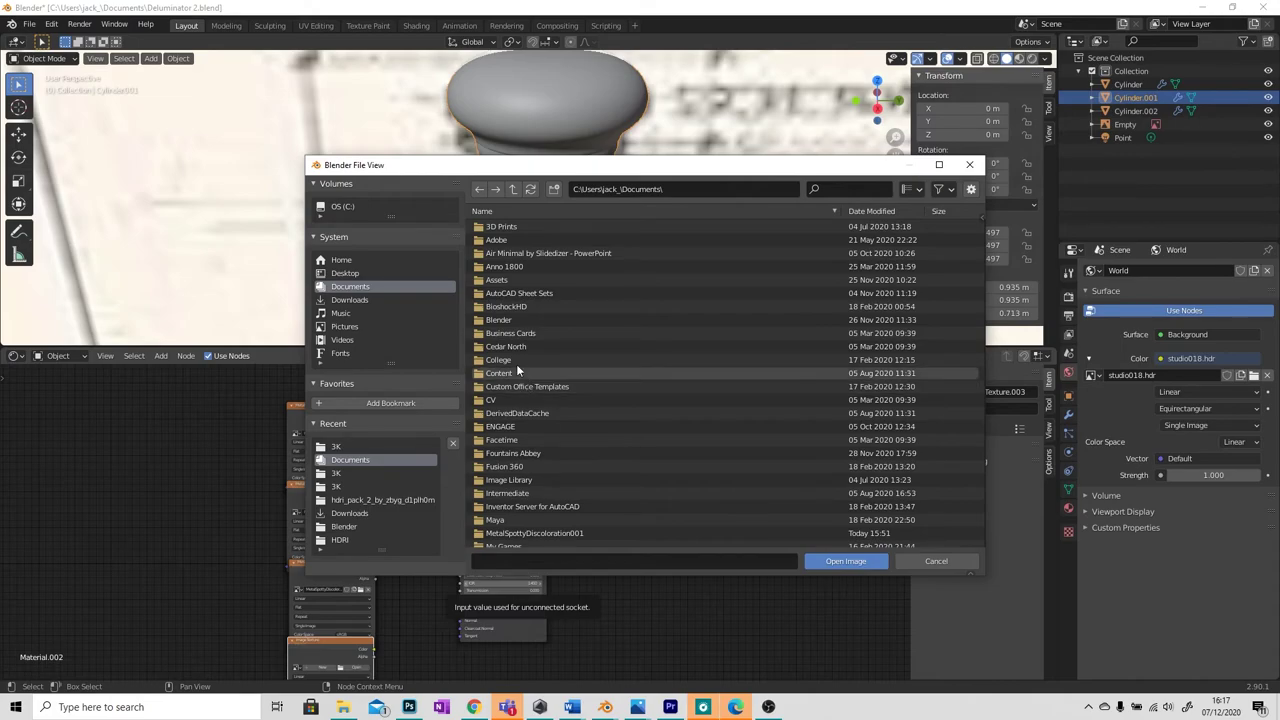
left_click(525, 533)
left_click(508, 226)
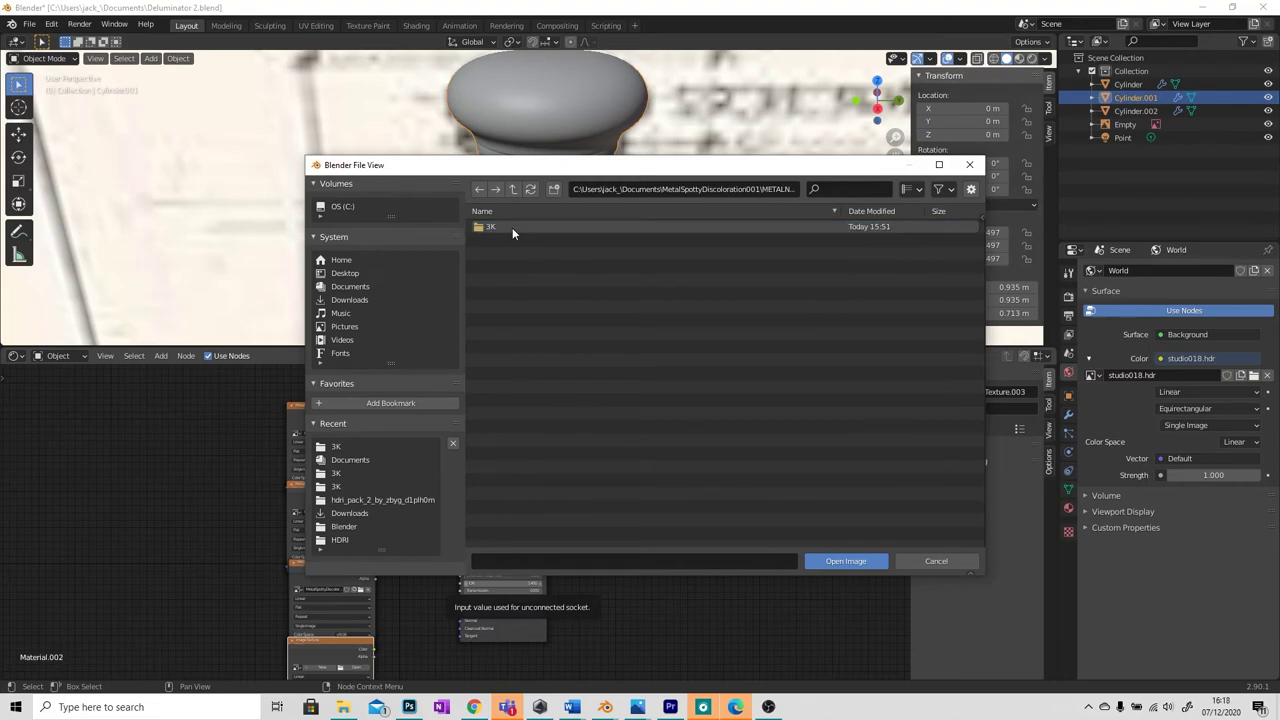
left_click(522, 228)
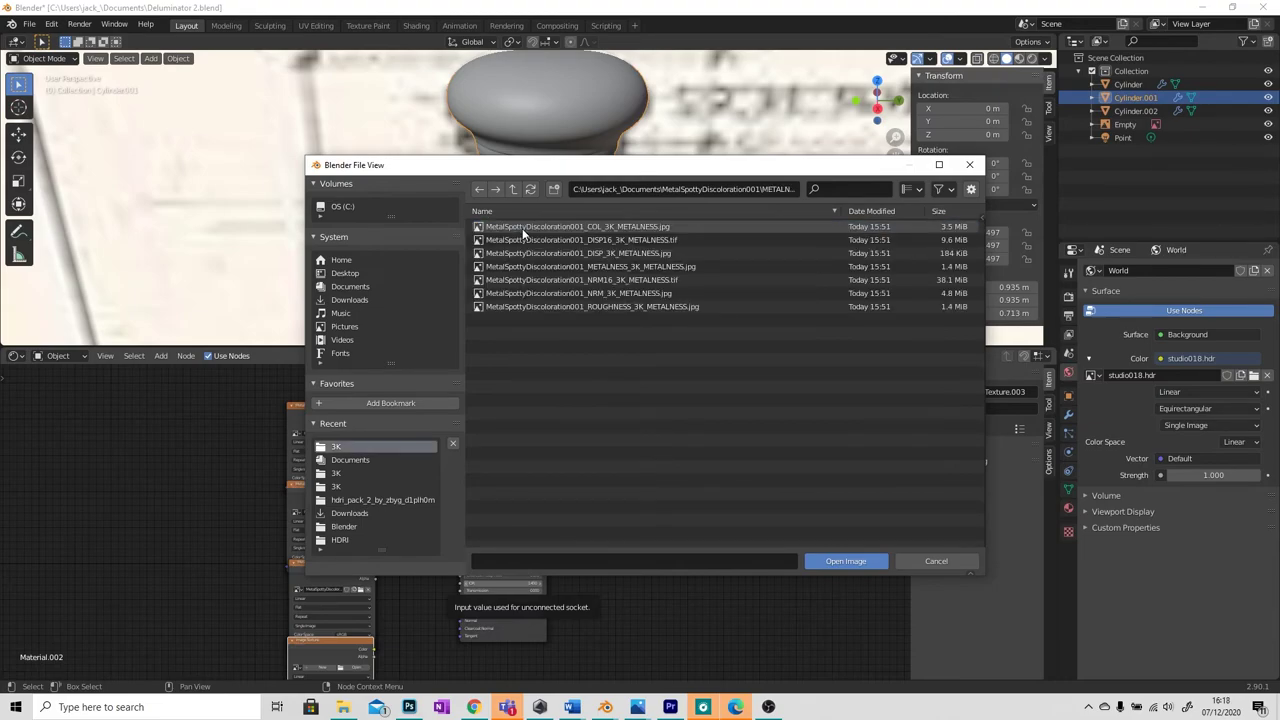
left_click(580, 306)
left_click(844, 560)
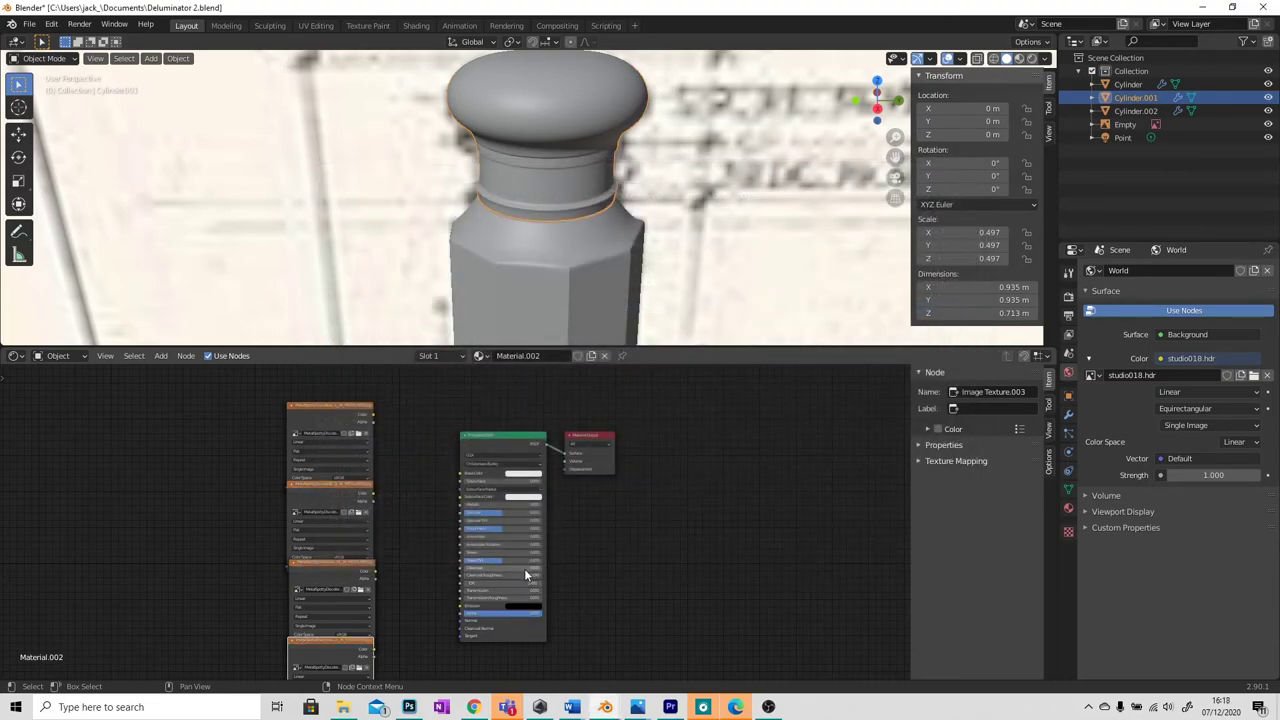
Arrange the four Image Texture nodes in a column and enlarge the node editor.
middle_click_drag(524, 575, 600, 500)
left_click_drag(385, 453, 326, 463)
left_click(324, 462)
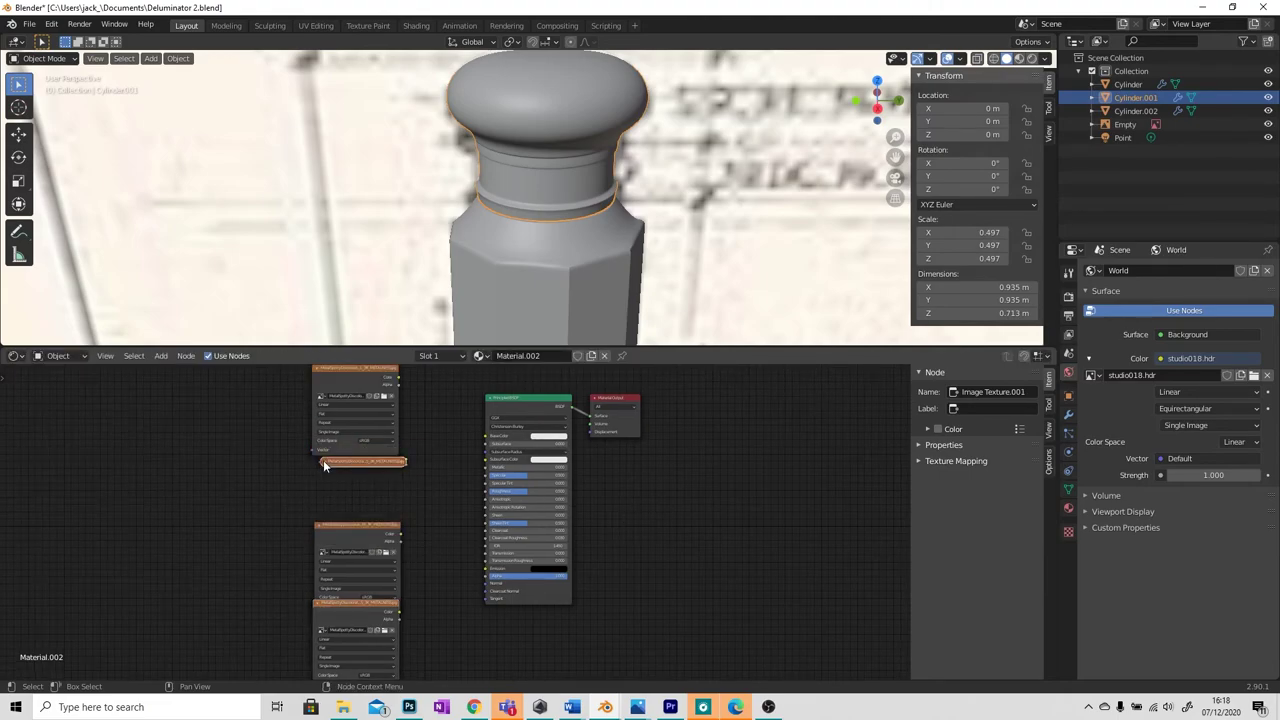
left_click(324, 462)
left_click(324, 462)
left_click(324, 462)
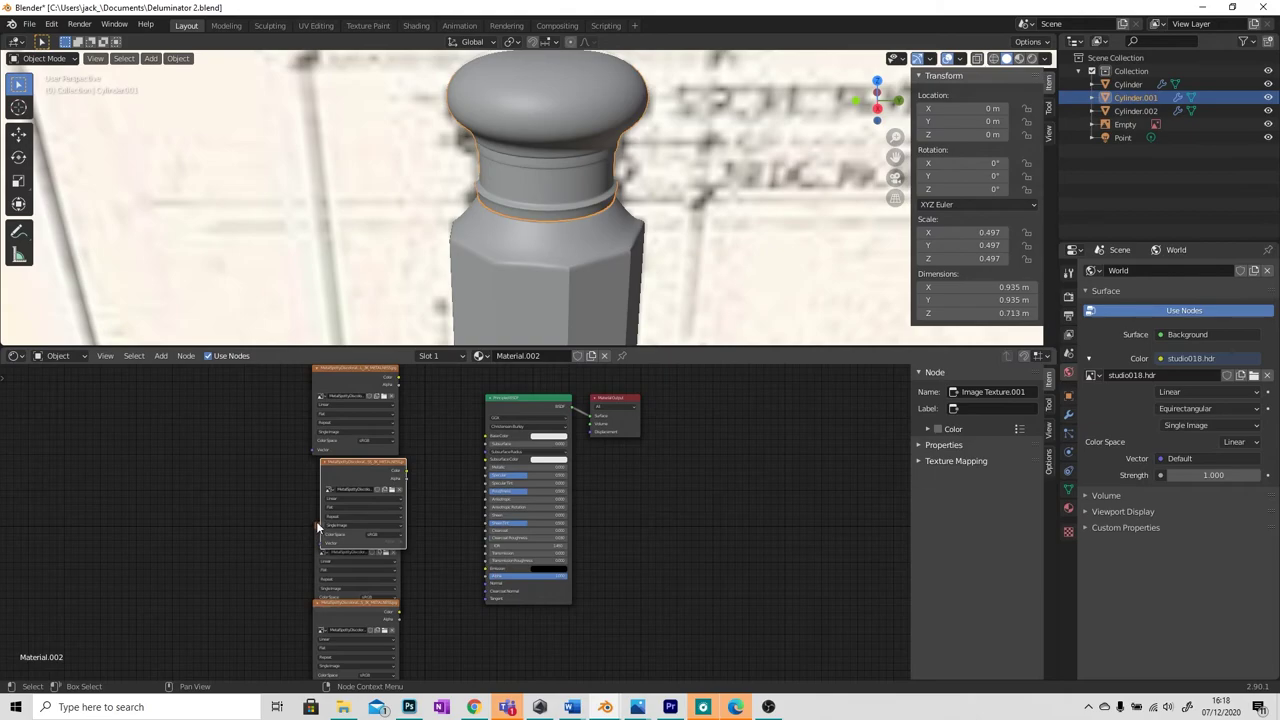
left_click_drag(441, 349, 420, 212)
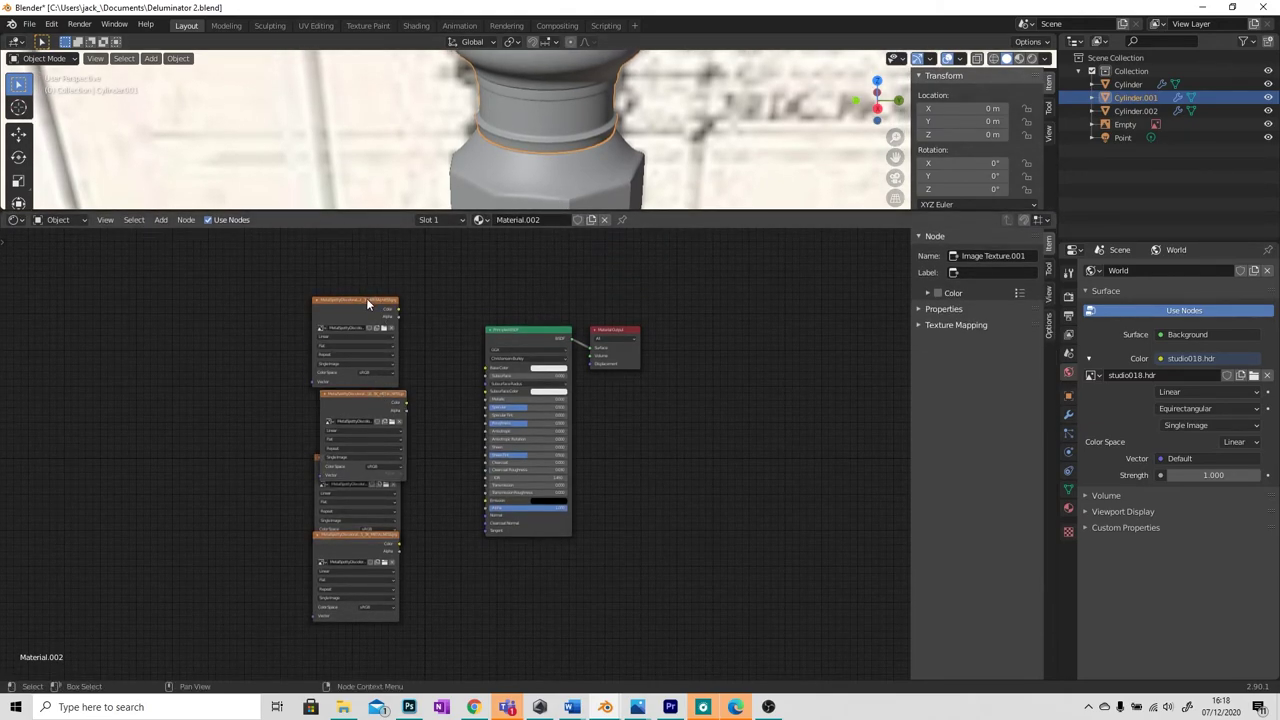
left_click_drag(366, 298, 370, 261)
left_click_drag(364, 392, 364, 387)
left_click_drag(361, 360, 361, 361)
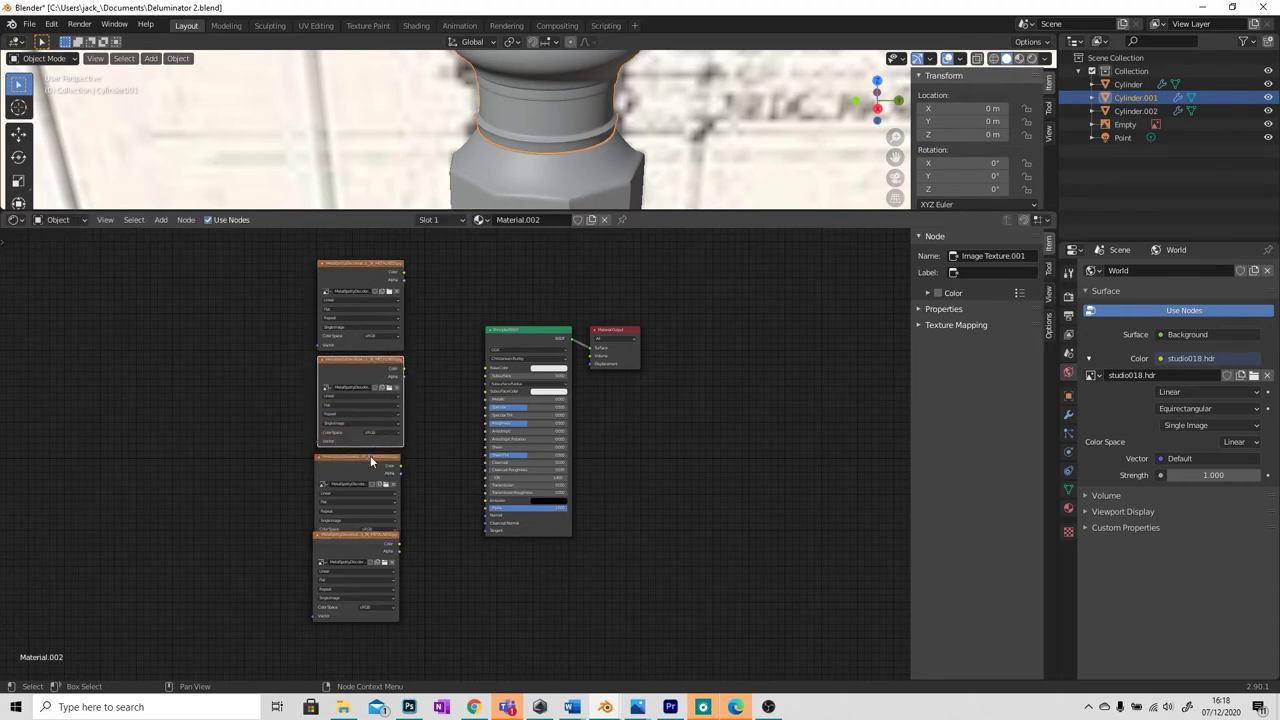
left_click_drag(358, 534, 365, 549)
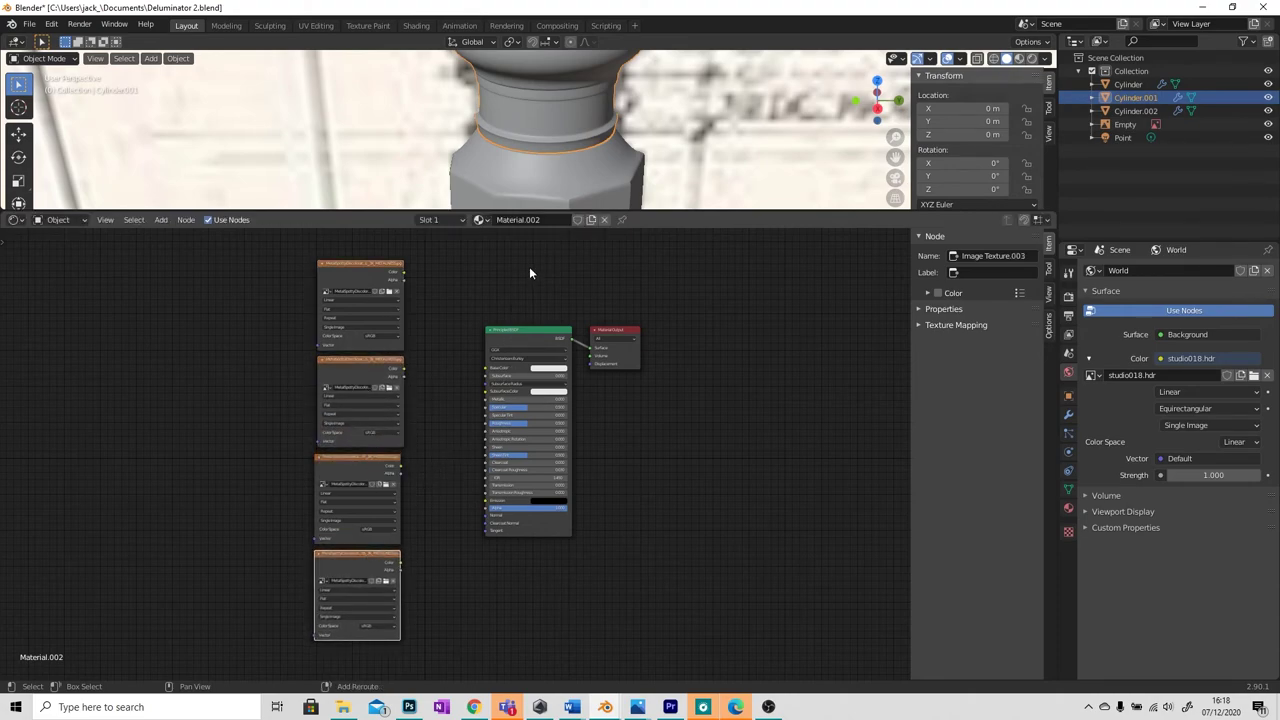
Switch to Material Preview and link the colour and metalness maps to Base Color and Metallic.
key("z")
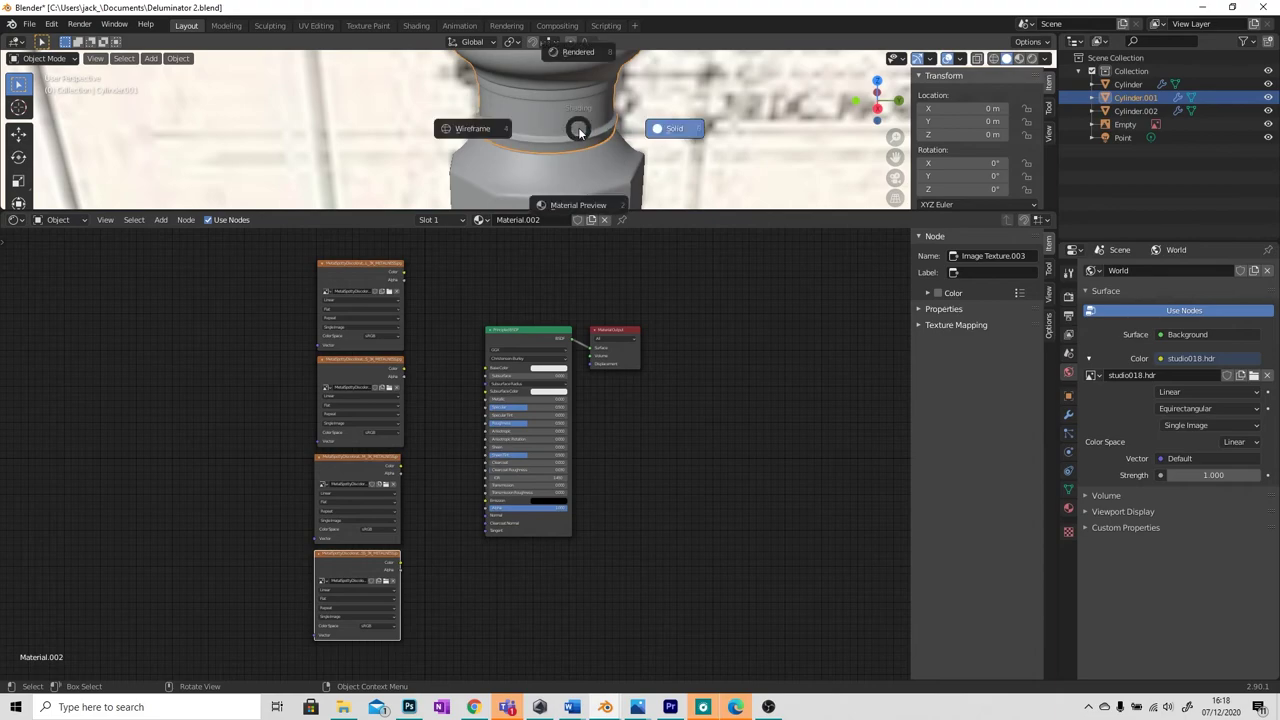
left_click(598, 177)
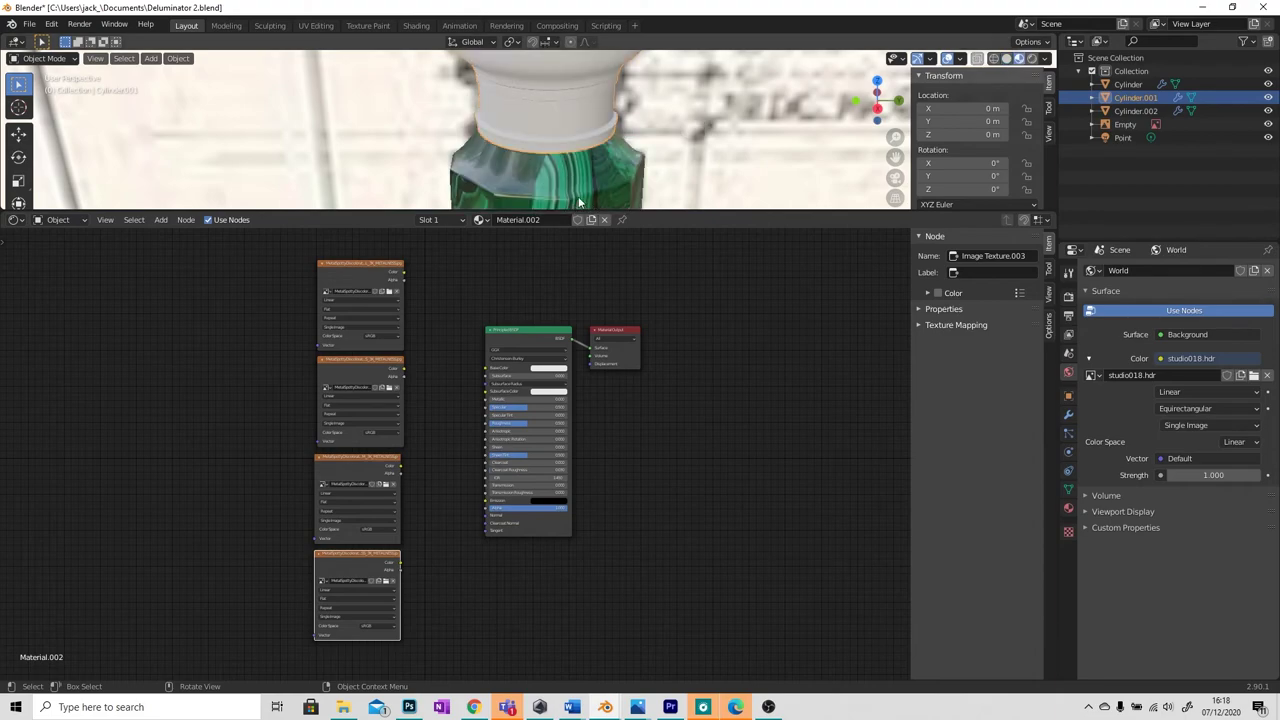
mouse_move(581, 202)
middle_mouse_down()
mouse_move(612, 137)
mouse_move(632, 190)
mouse_move(616, 204)
middle_mouse_up()
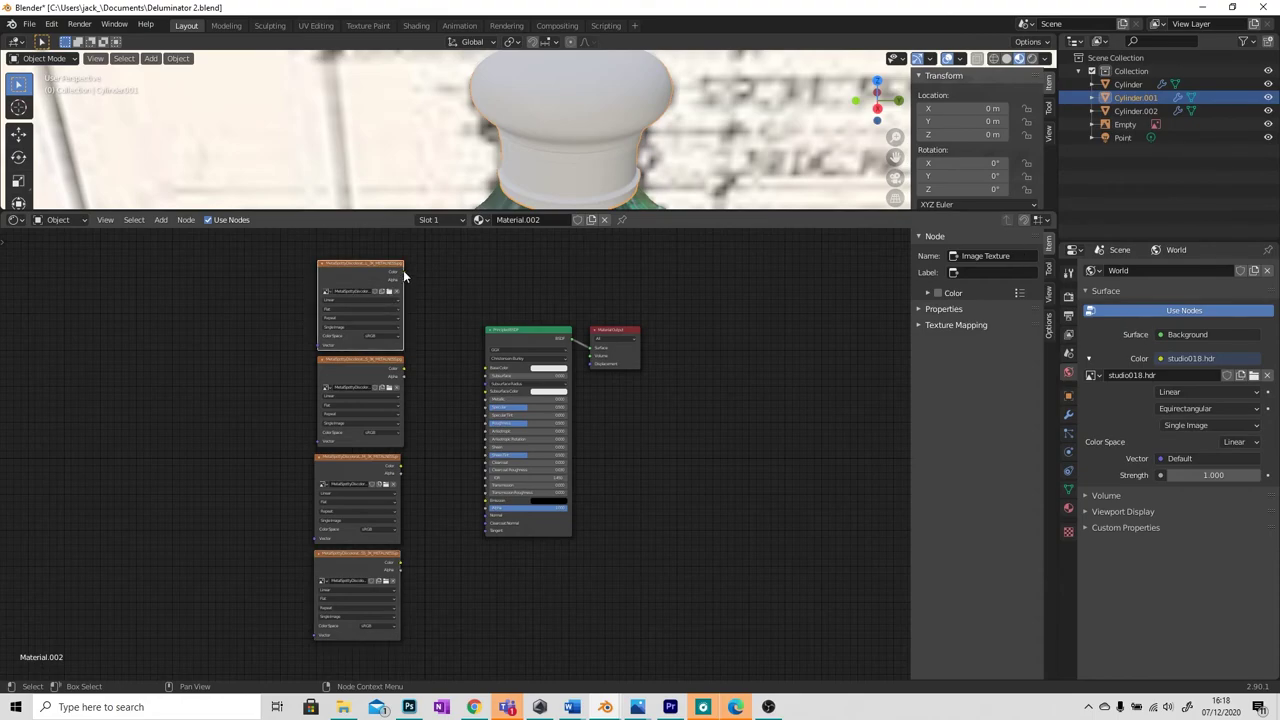
left_click_drag(403, 270, 431, 291)
left_click_drag(464, 356, 484, 368)
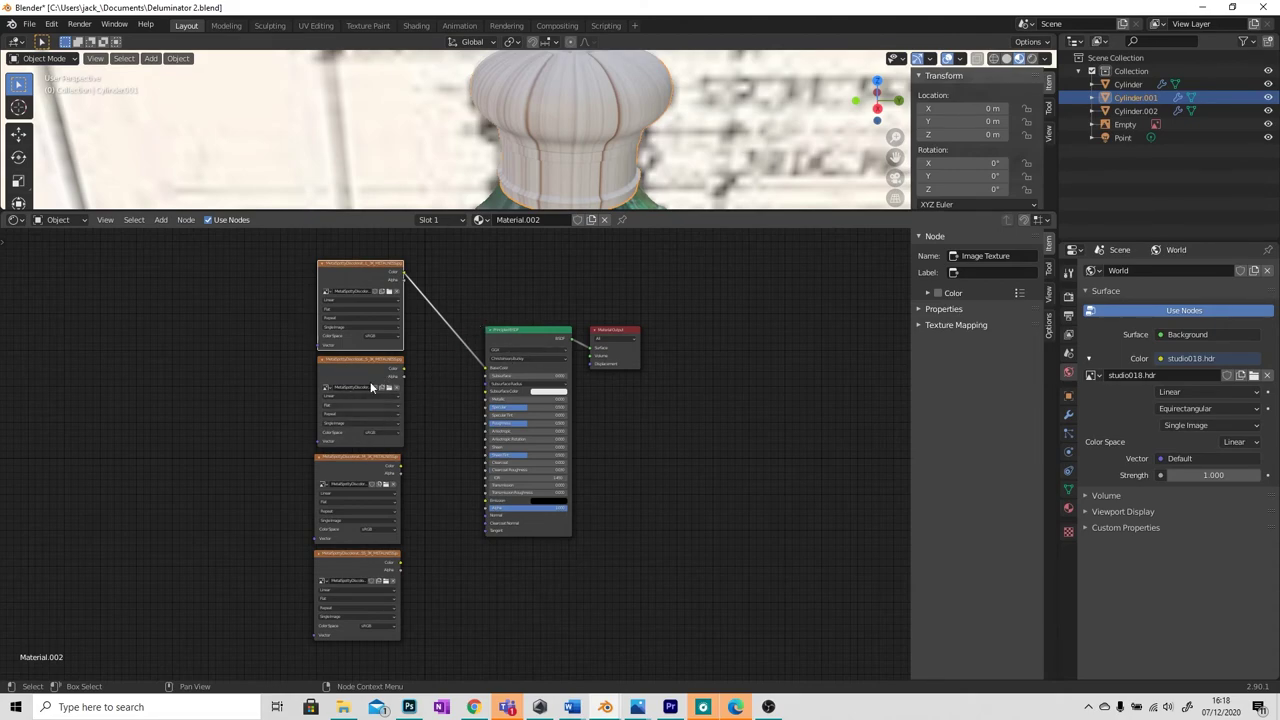
left_click_drag(404, 368, 483, 405)
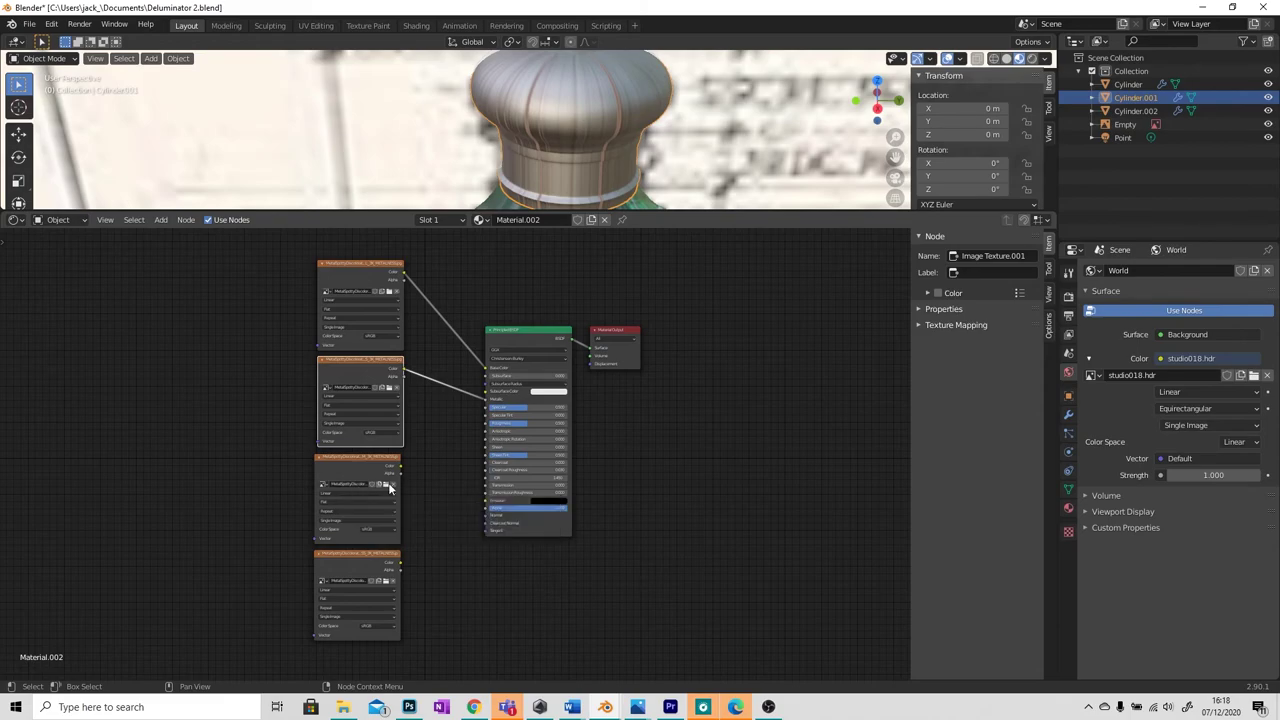
left_click_drag(366, 463, 338, 463)
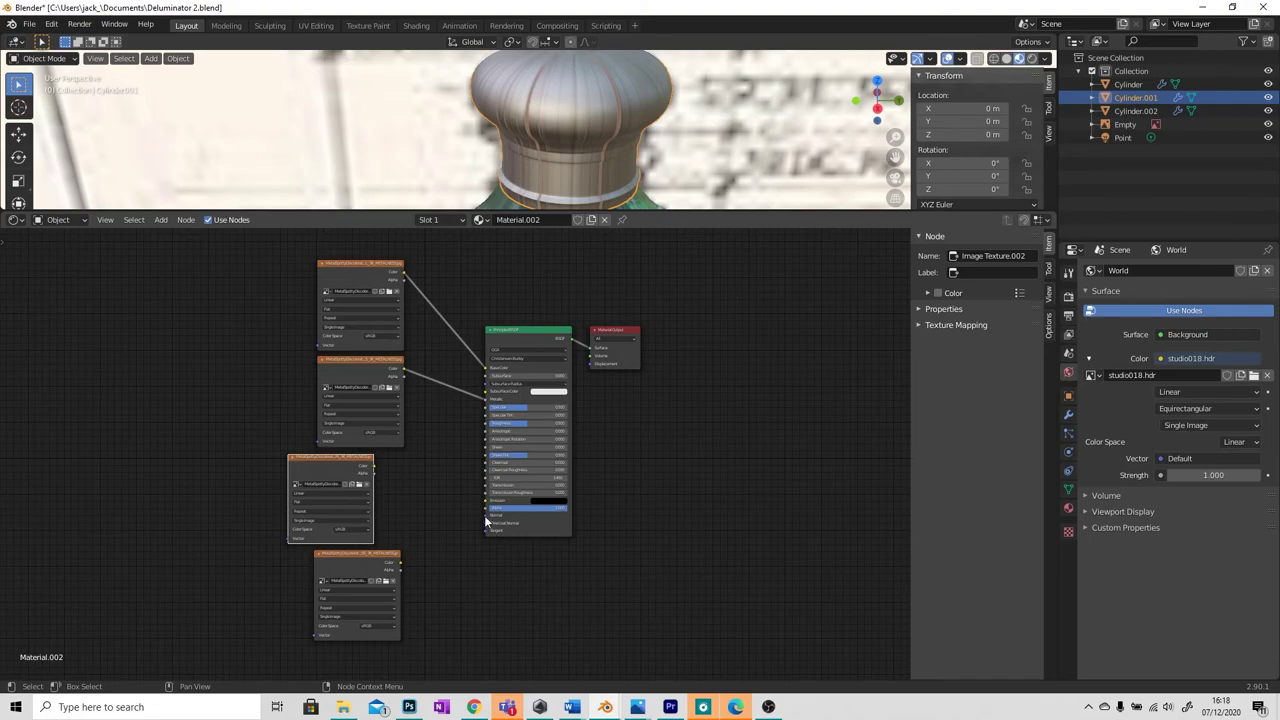
Add a Normal Map node and route the normal texture through it into the BSDF Normal.
left_click_drag(346, 458, 341, 456)
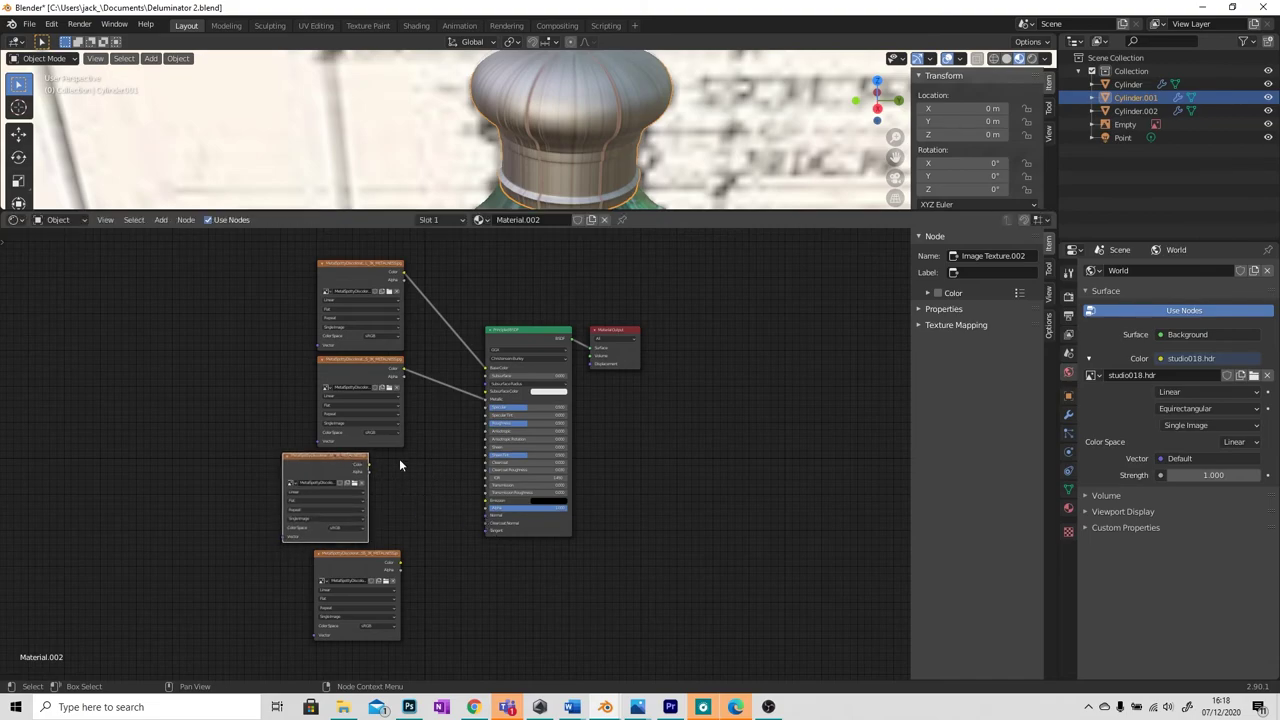
left_click(161, 220)
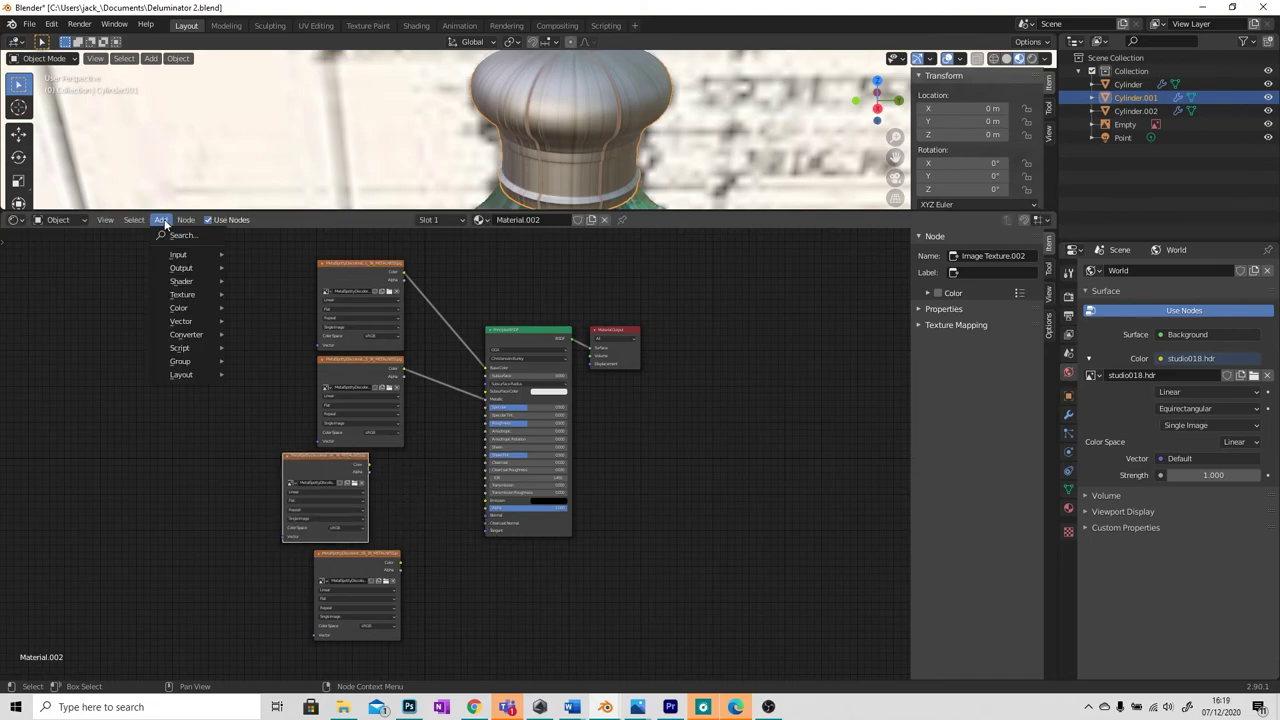
left_click(182, 237)
type("normal")
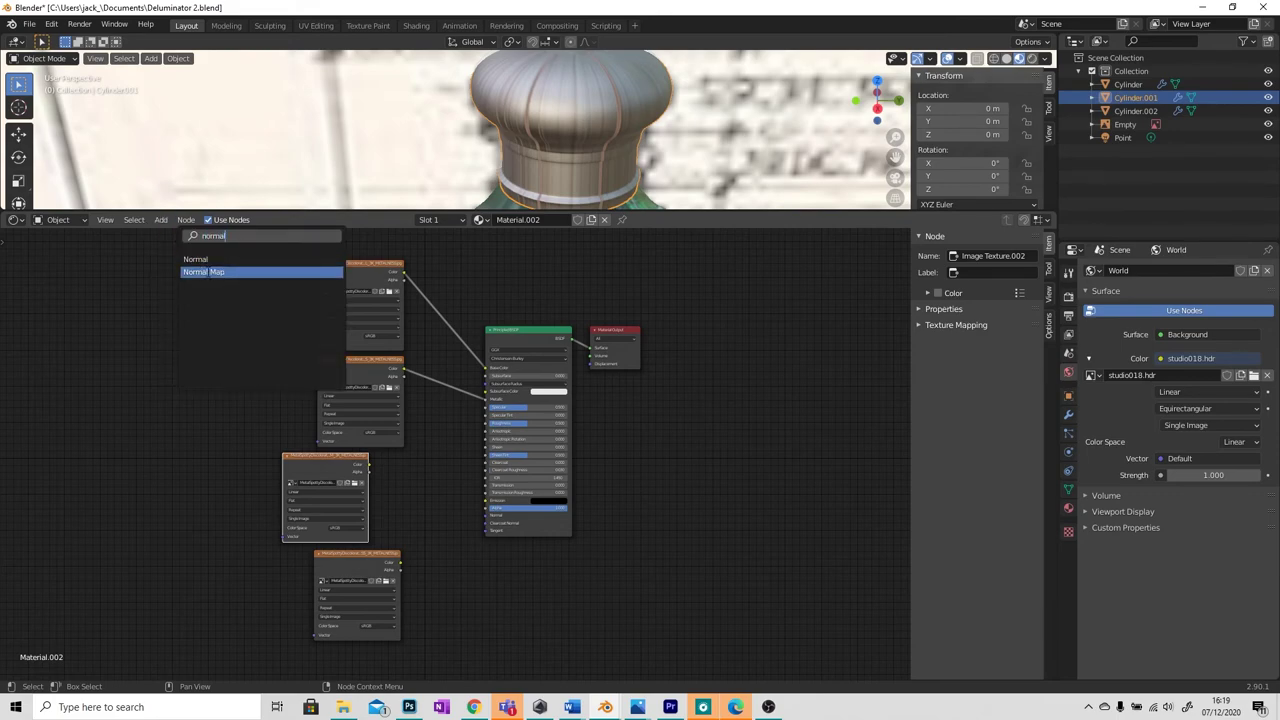
left_click(203, 272)
left_click(620, 663)
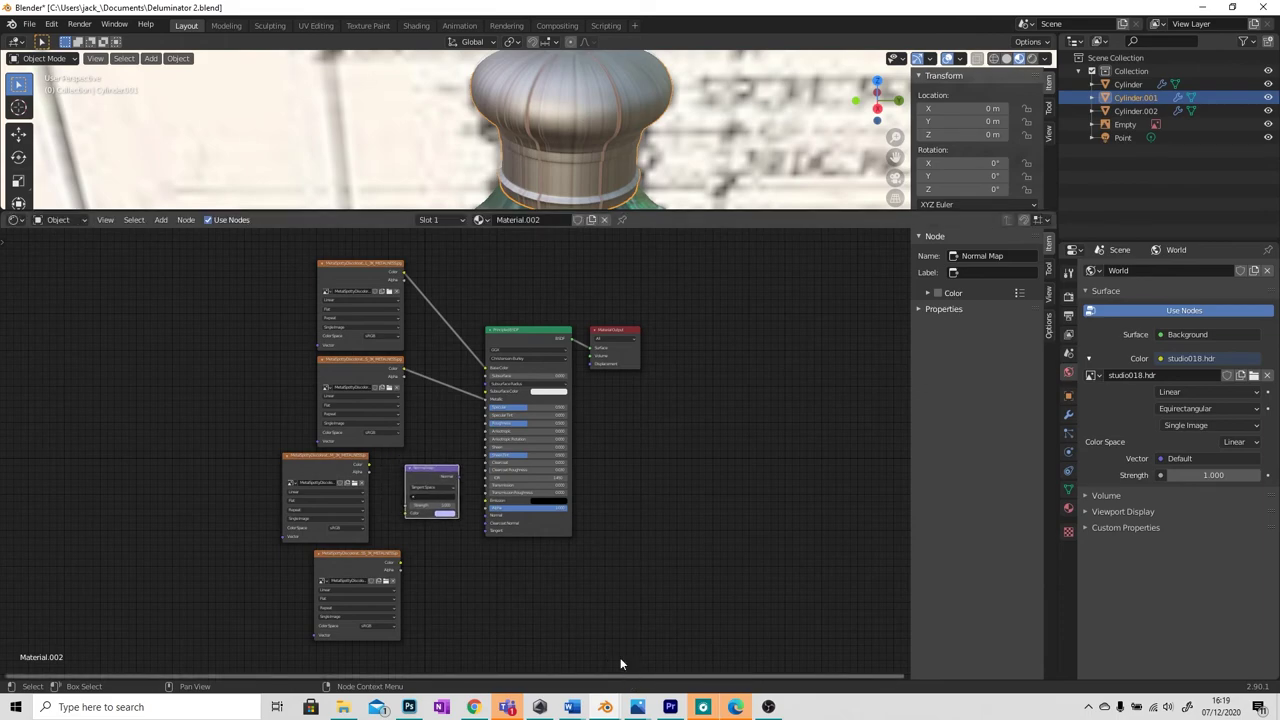
left_click_drag(369, 466, 378, 469)
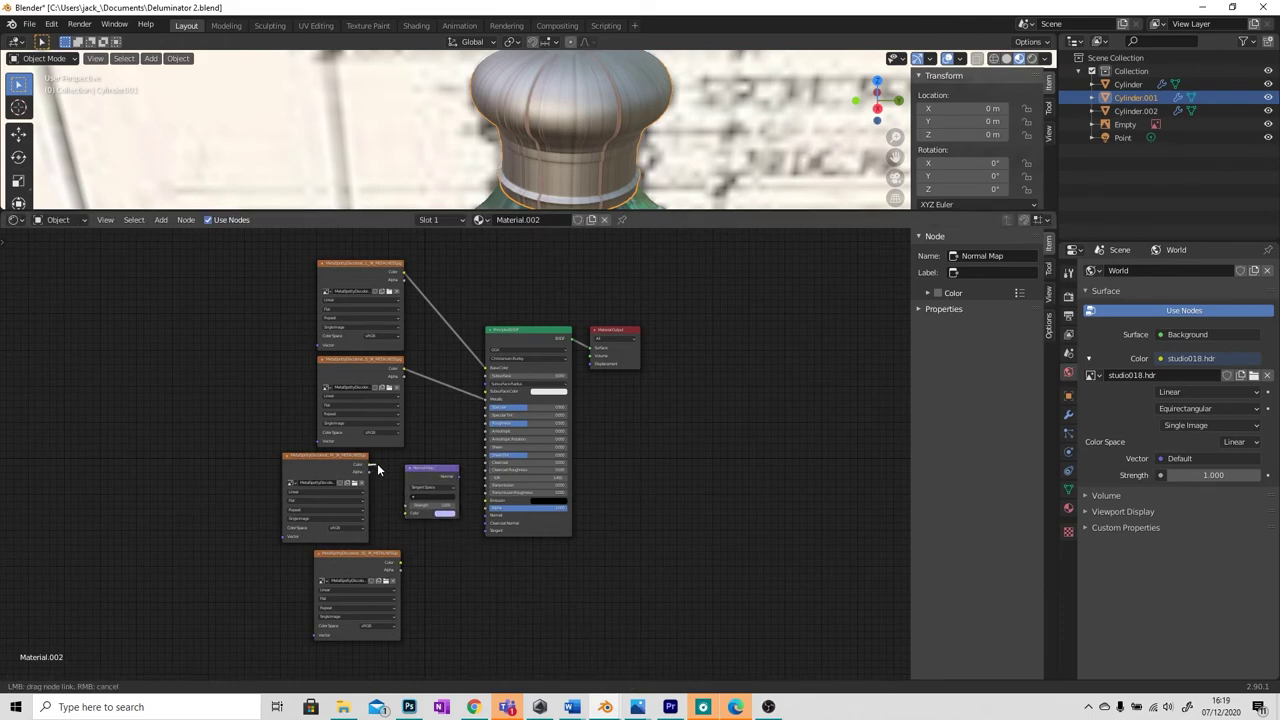
left_click_drag(397, 511, 405, 513)
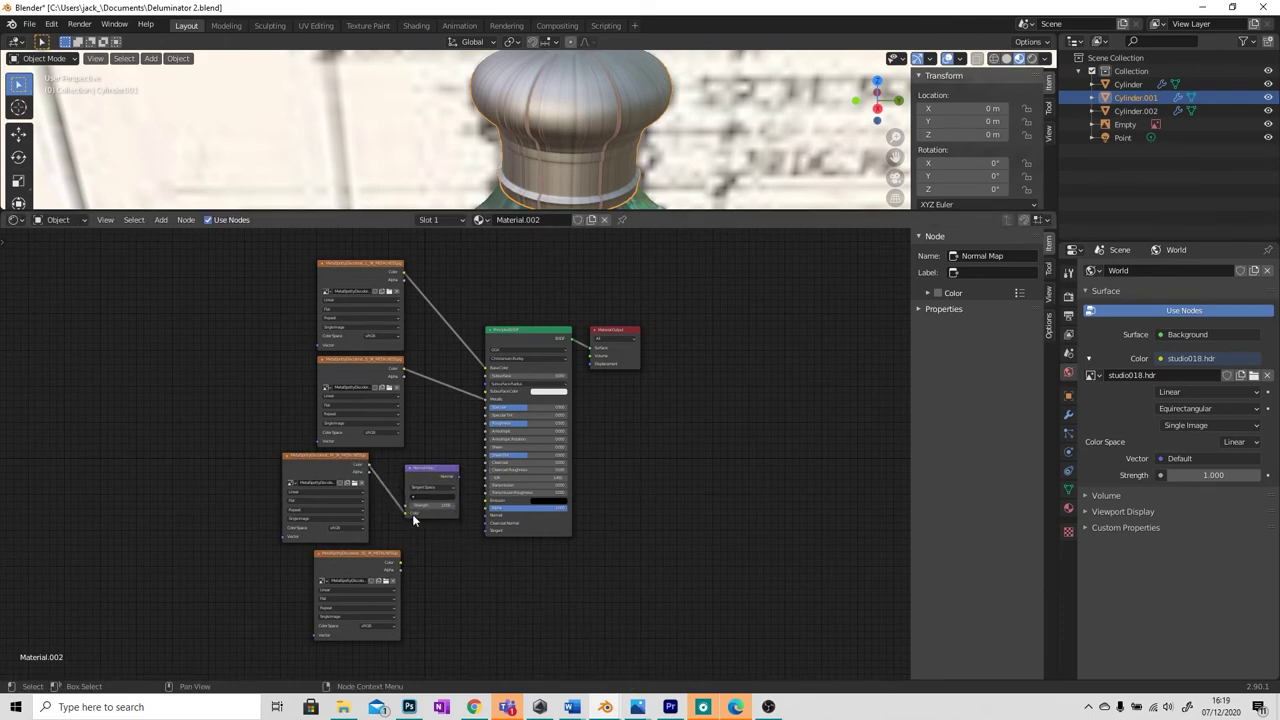
left_click_drag(460, 478, 486, 515)
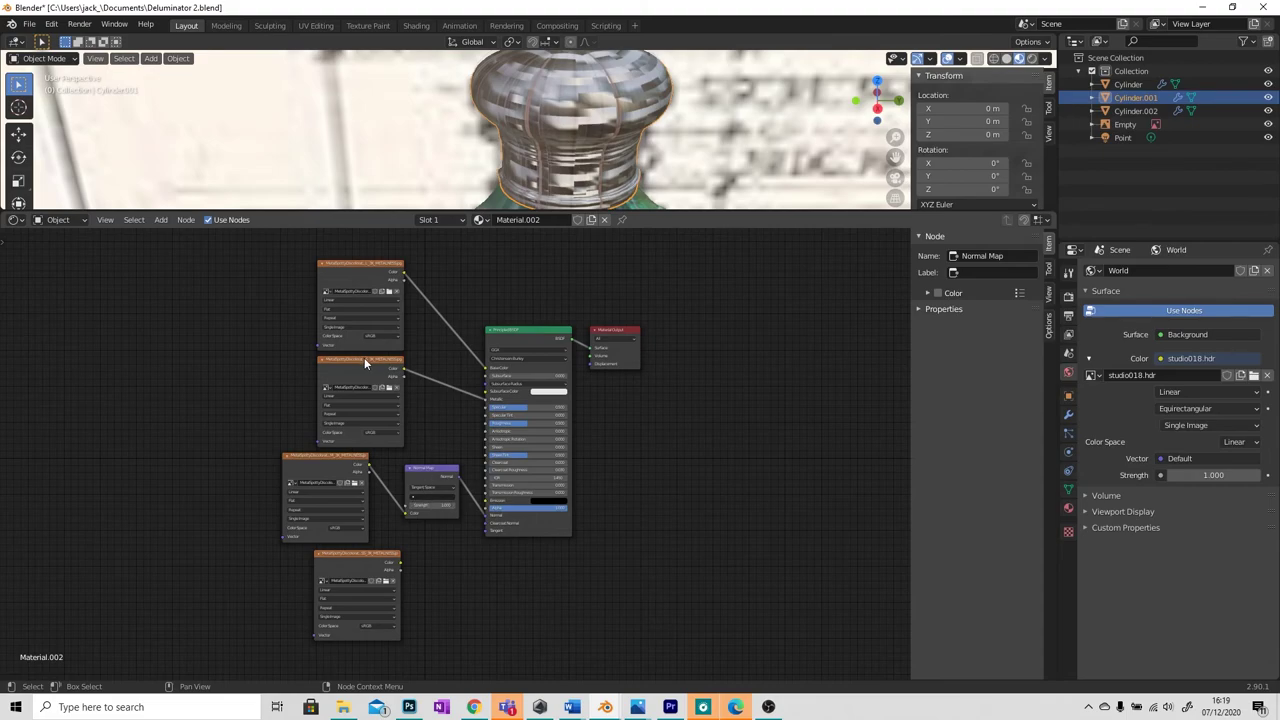
Nudge the Image Texture nodes into a tidier column.
left_click_drag(364, 357, 349, 354)
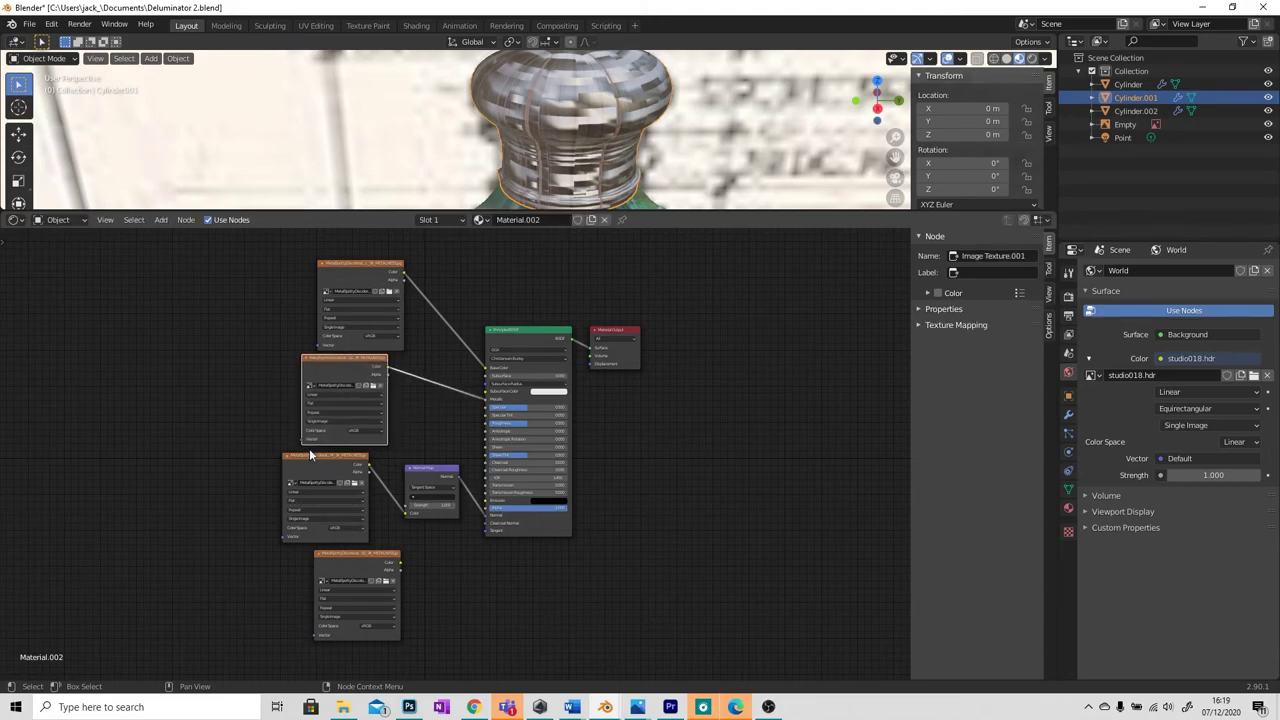
left_click_drag(309, 455, 352, 454)
left_click_drag(369, 265, 390, 275)
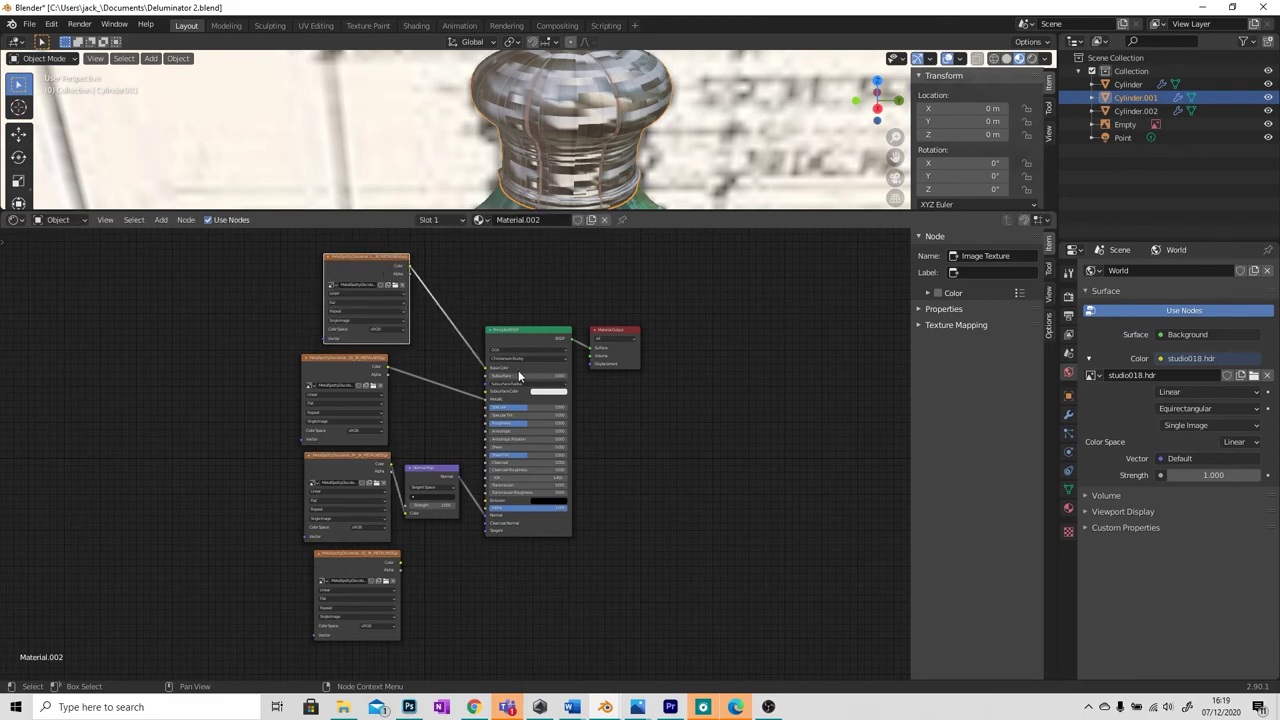
left_click_drag(360, 359, 376, 355)
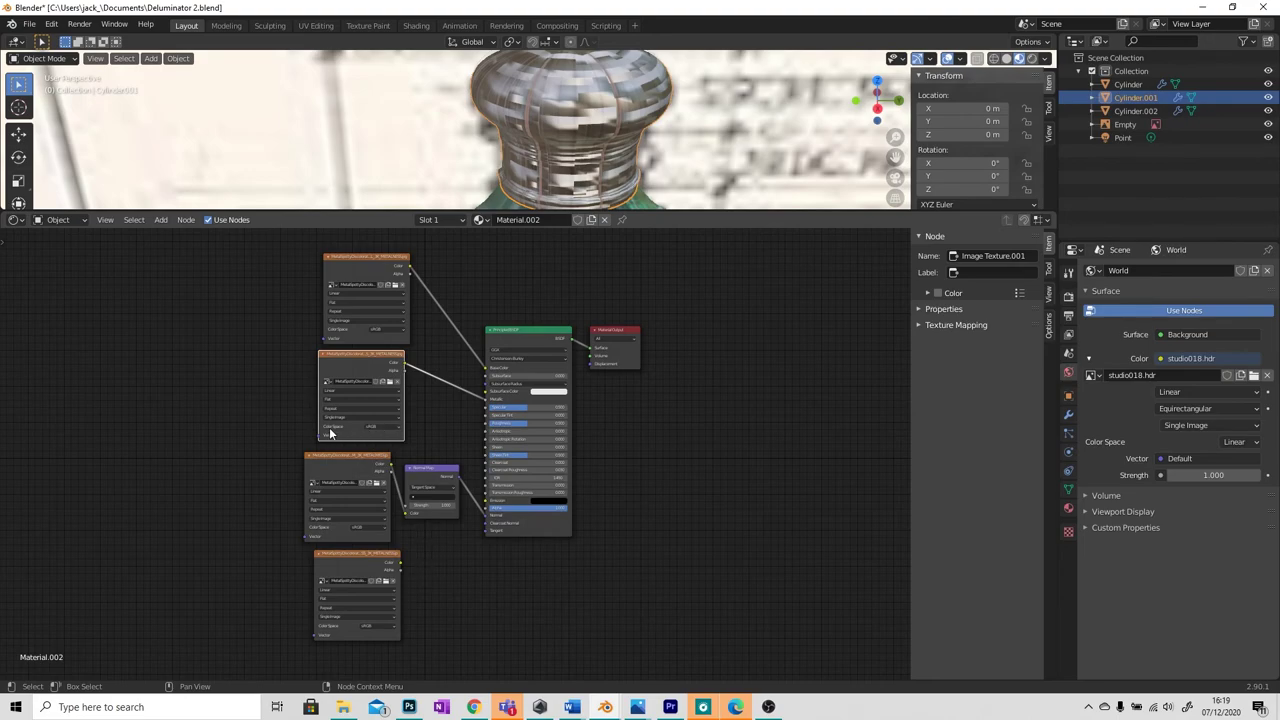
Set Color Space to Non-Color on the metalness, normal and roughness textures.
left_click(384, 430)
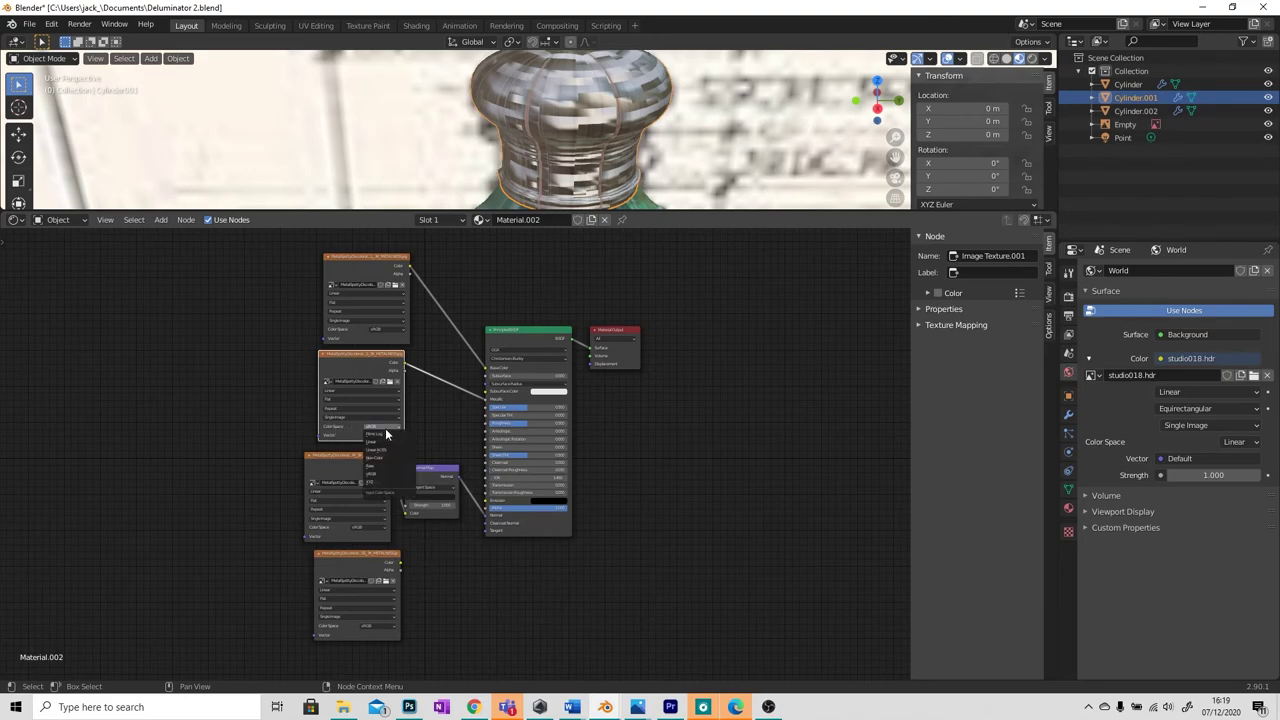
left_click(381, 462)
left_click(366, 528)
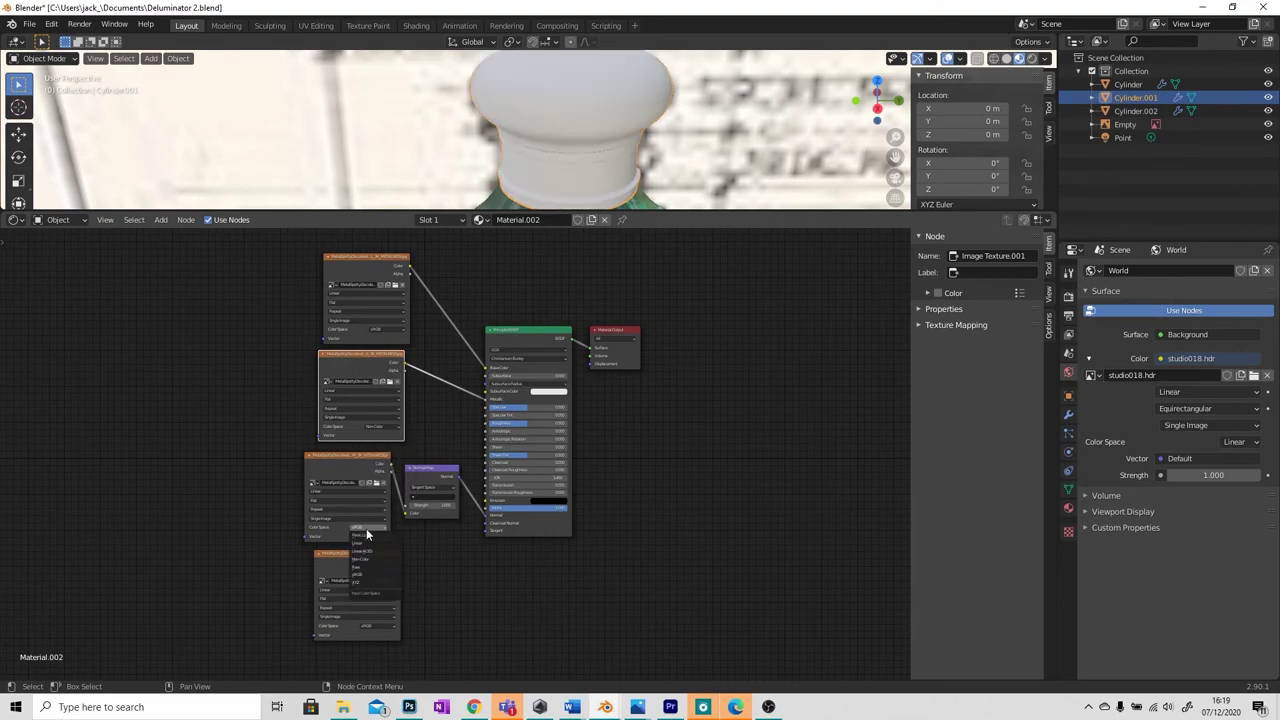
left_click(365, 556)
left_click(370, 627)
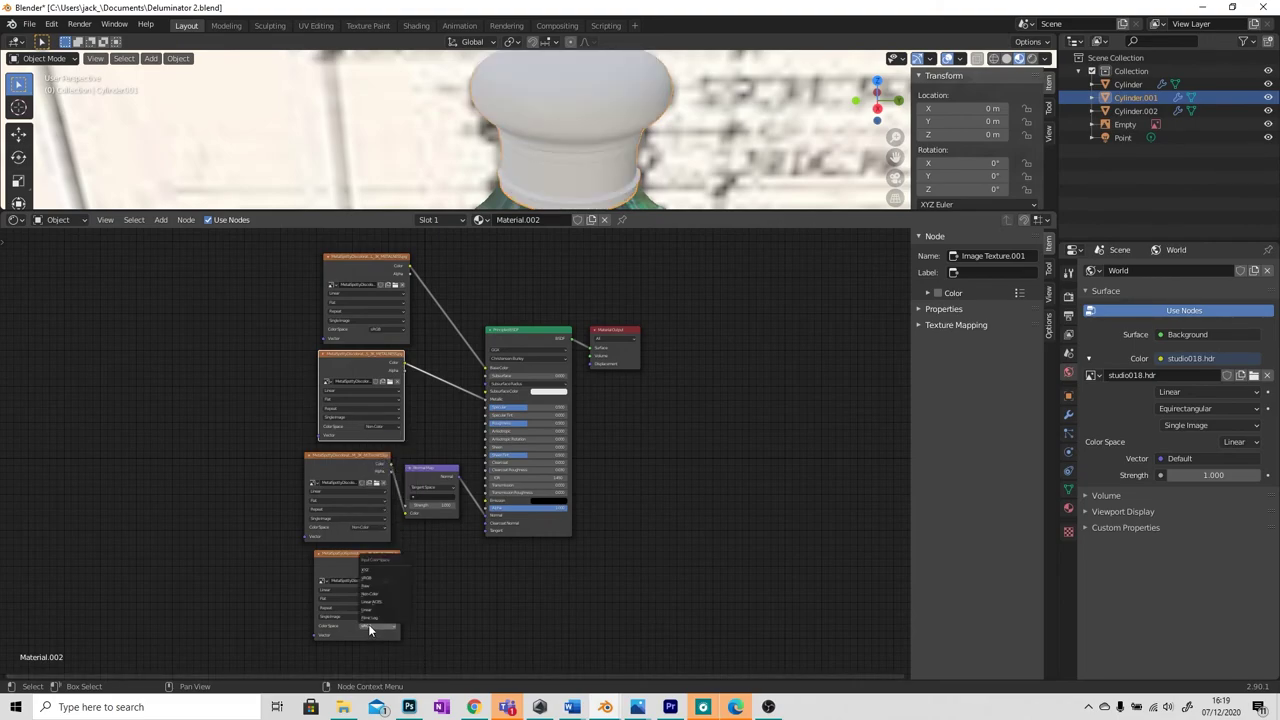
left_click(372, 596)
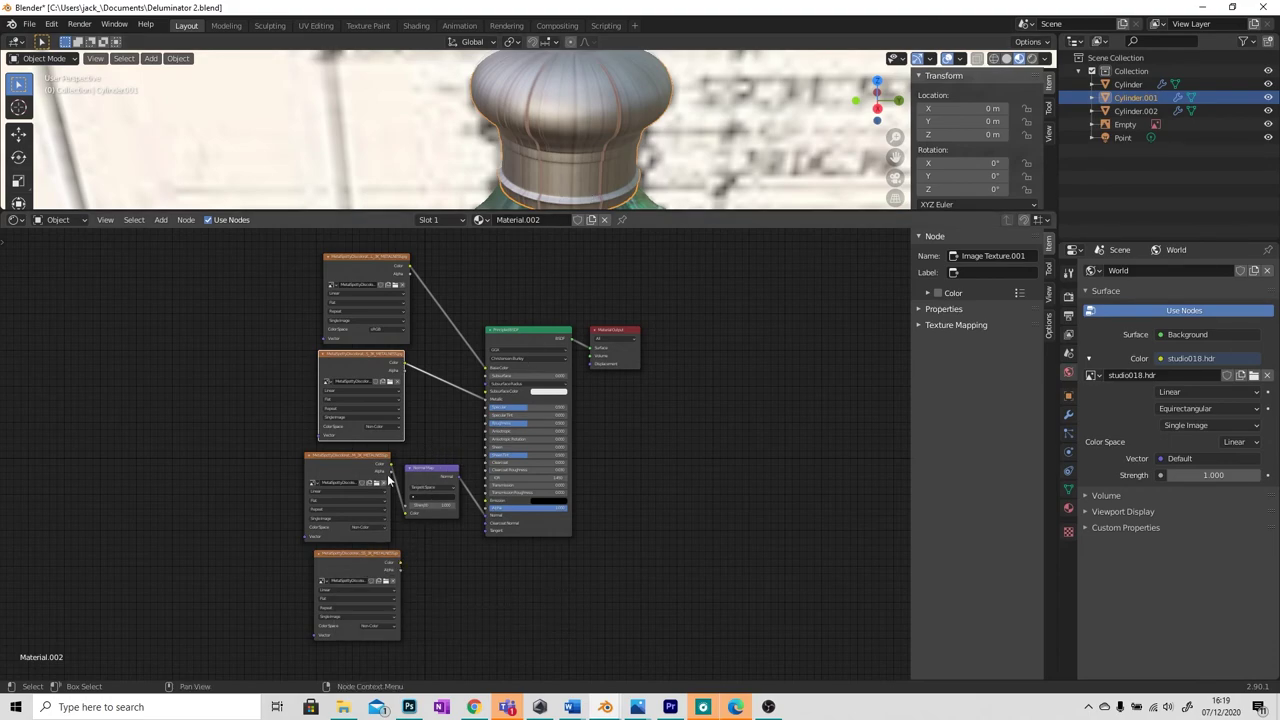
Lay out the texture, Normal Map, Principled BSDF and Material Output nodes neatly.
left_click_drag(360, 452, 482, 597)
left_click_drag(430, 467, 576, 595)
left_click_drag(398, 558, 487, 424)
left_click_drag(459, 596, 340, 557)
left_click_drag(566, 594, 444, 551)
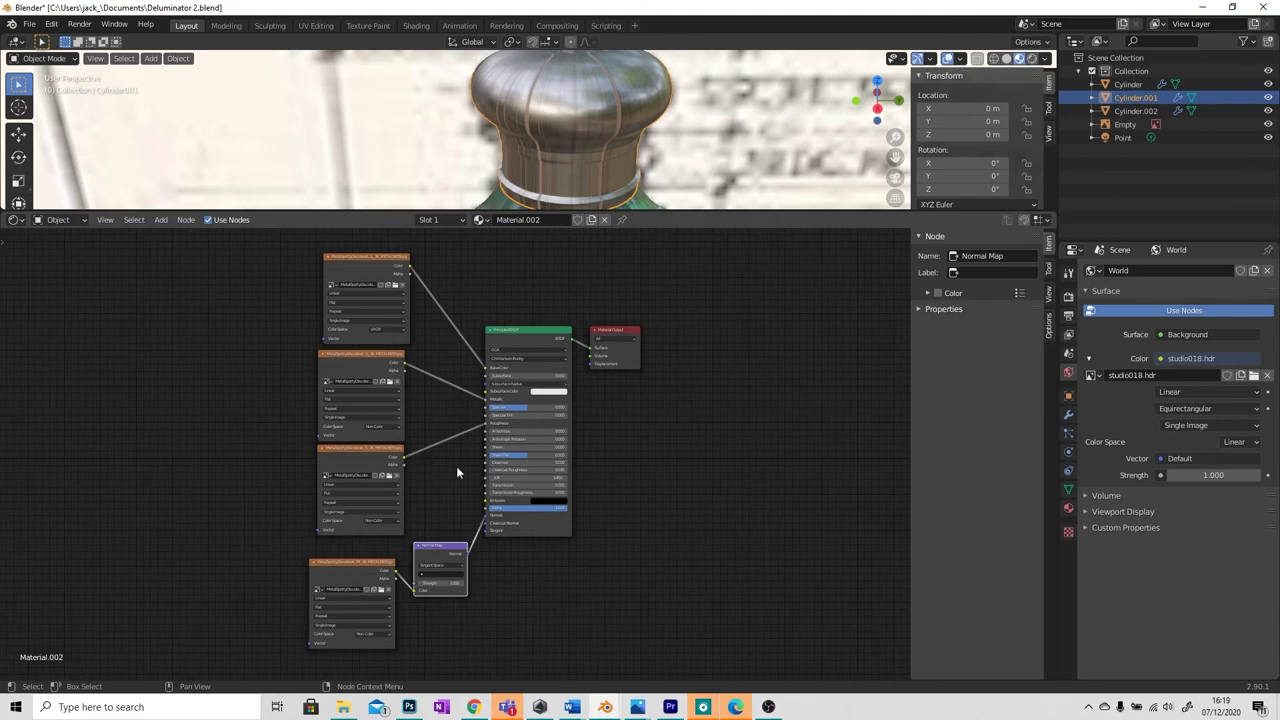
left_click_drag(613, 331, 715, 328)
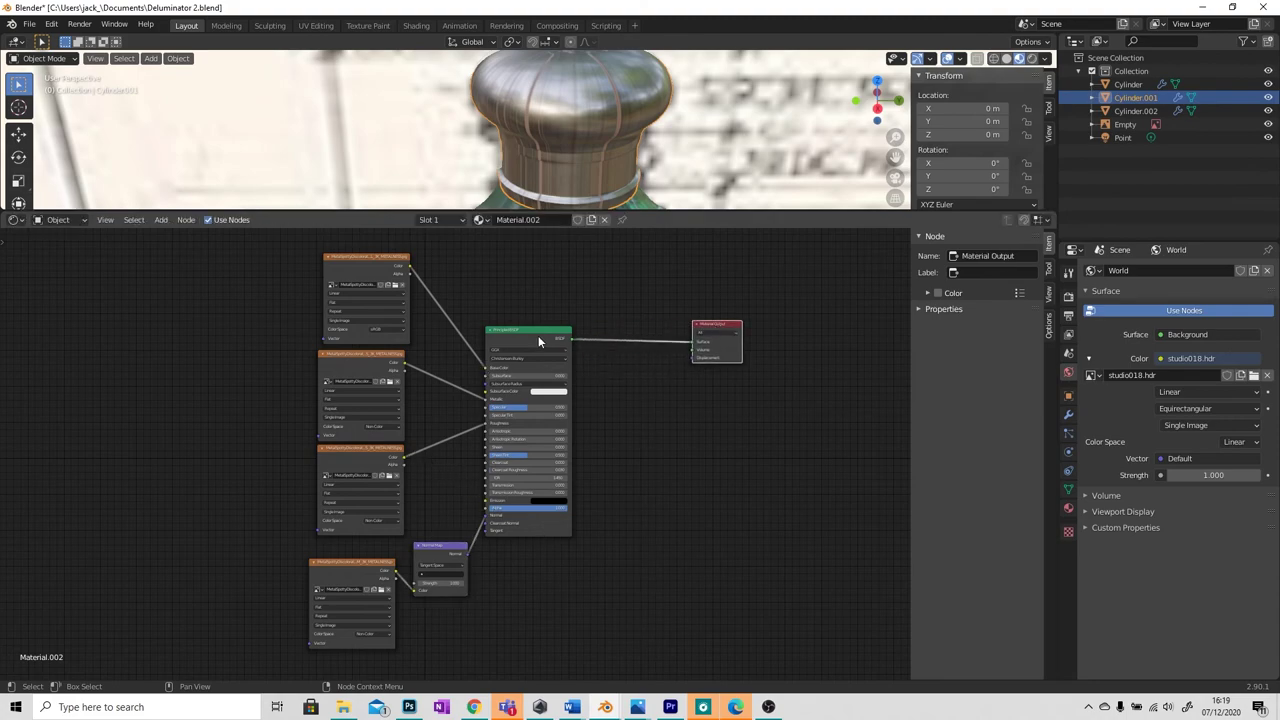
left_click_drag(538, 342, 626, 331)
left_click_drag(435, 544, 484, 535)
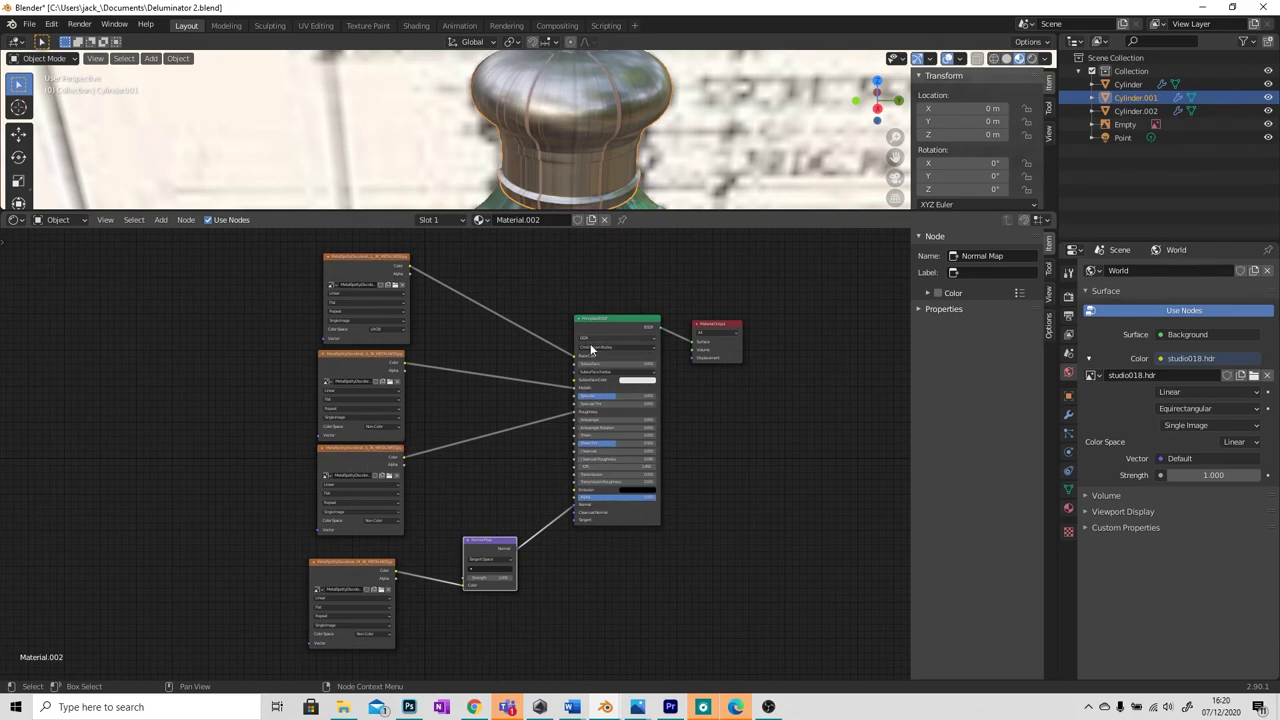
Enlarge the 3D viewport and keep the textured cap selected.
left_click_drag(630, 210, 641, 533)
middle_click_drag(630, 380, 621, 340)
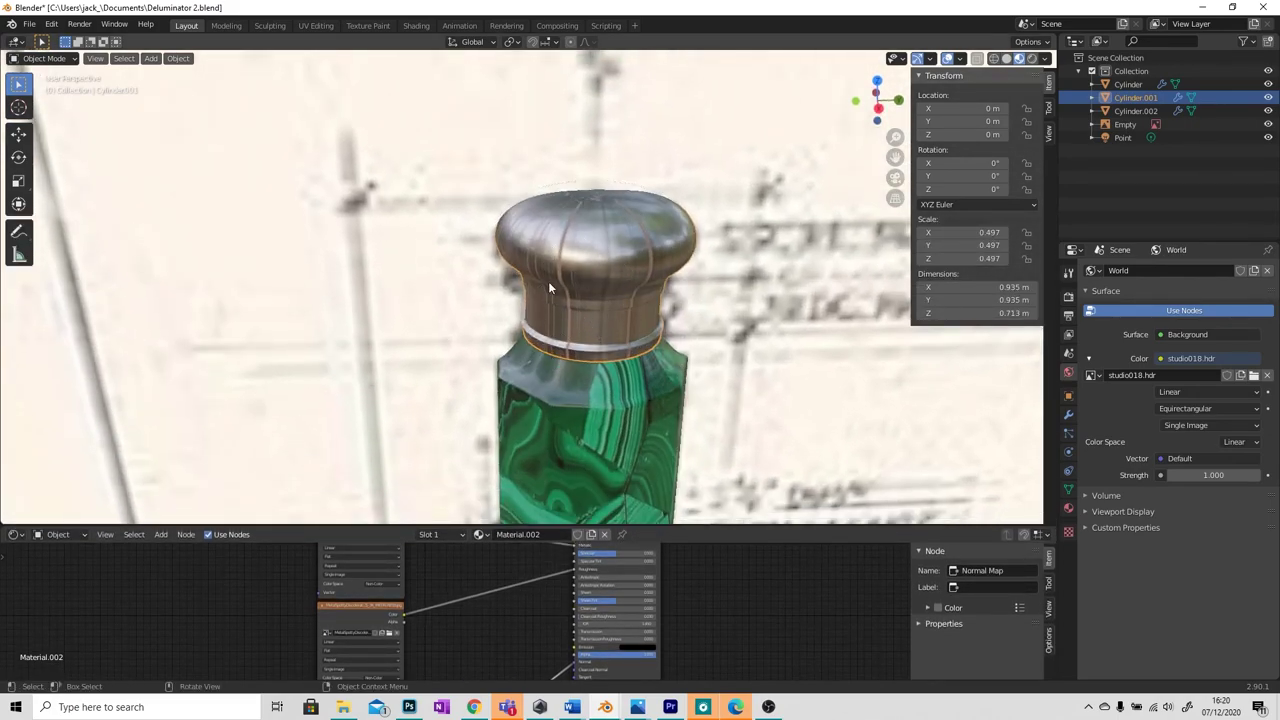
left_click(614, 274)
left_click(602, 282)
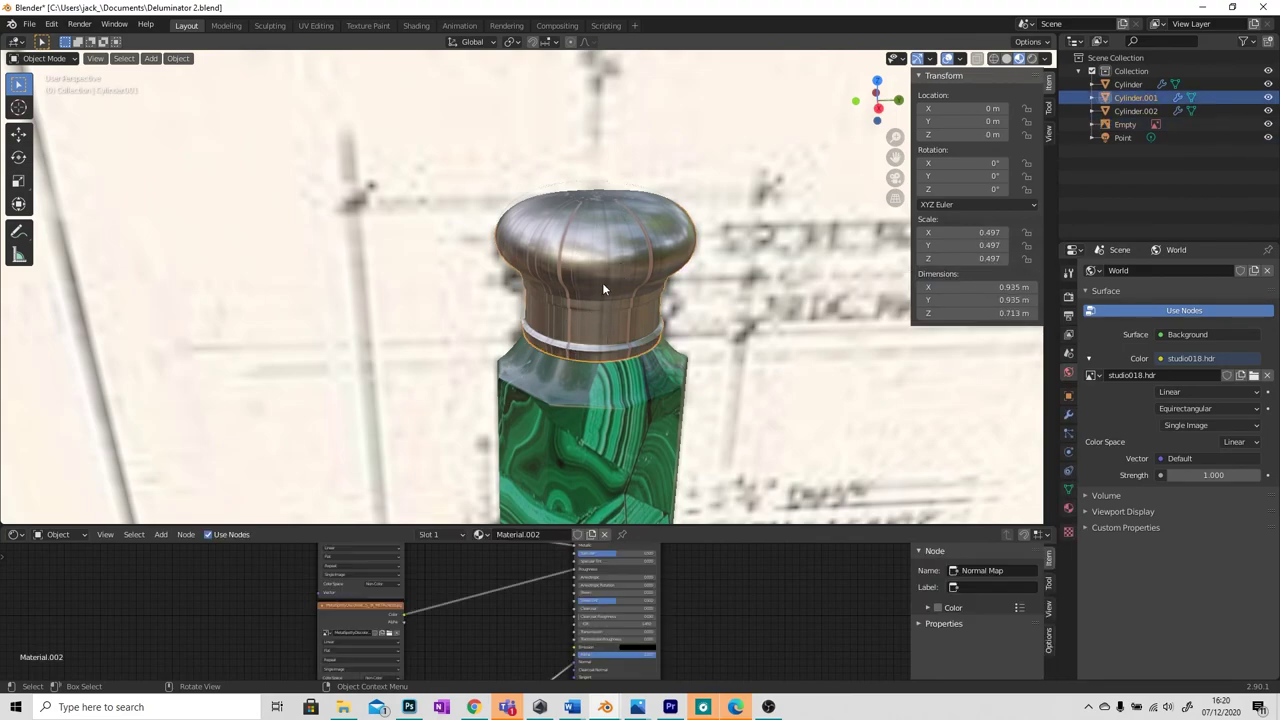
Switch to UV Editing and select the whole cap mesh with L.
left_click(318, 26)
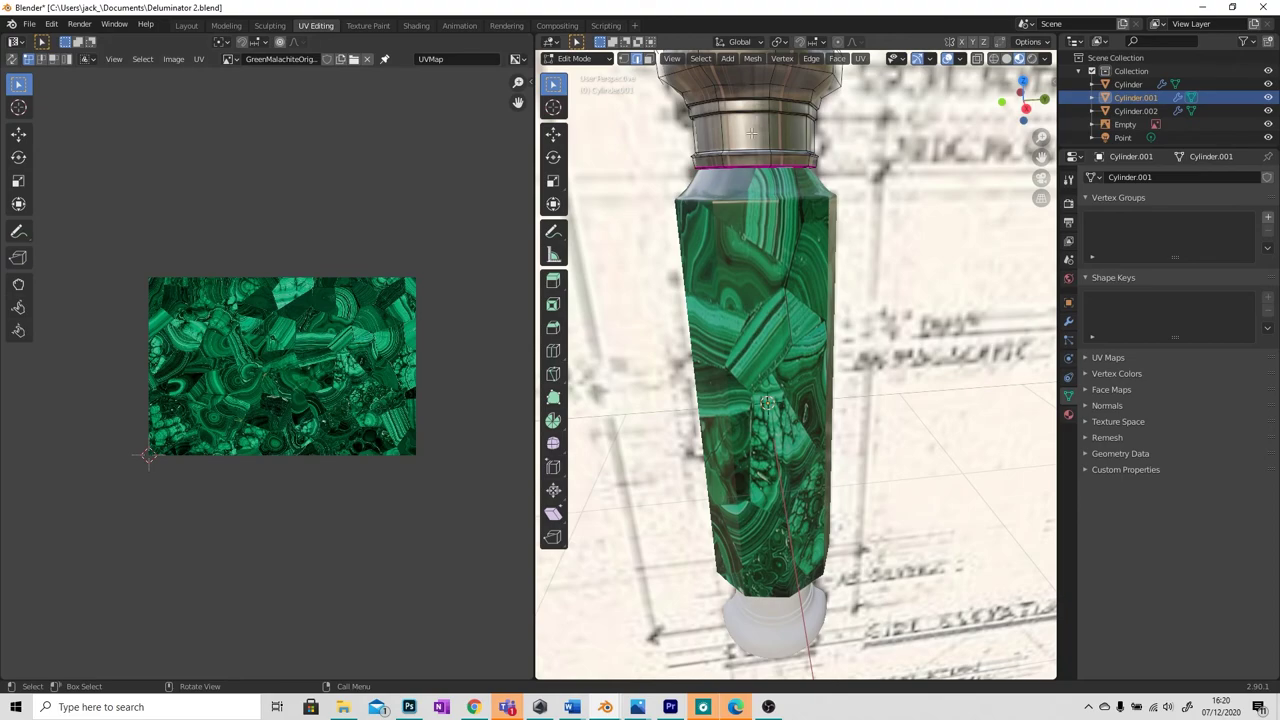
middle_click_drag(722, 175, 741, 303, "shift")
key("l")
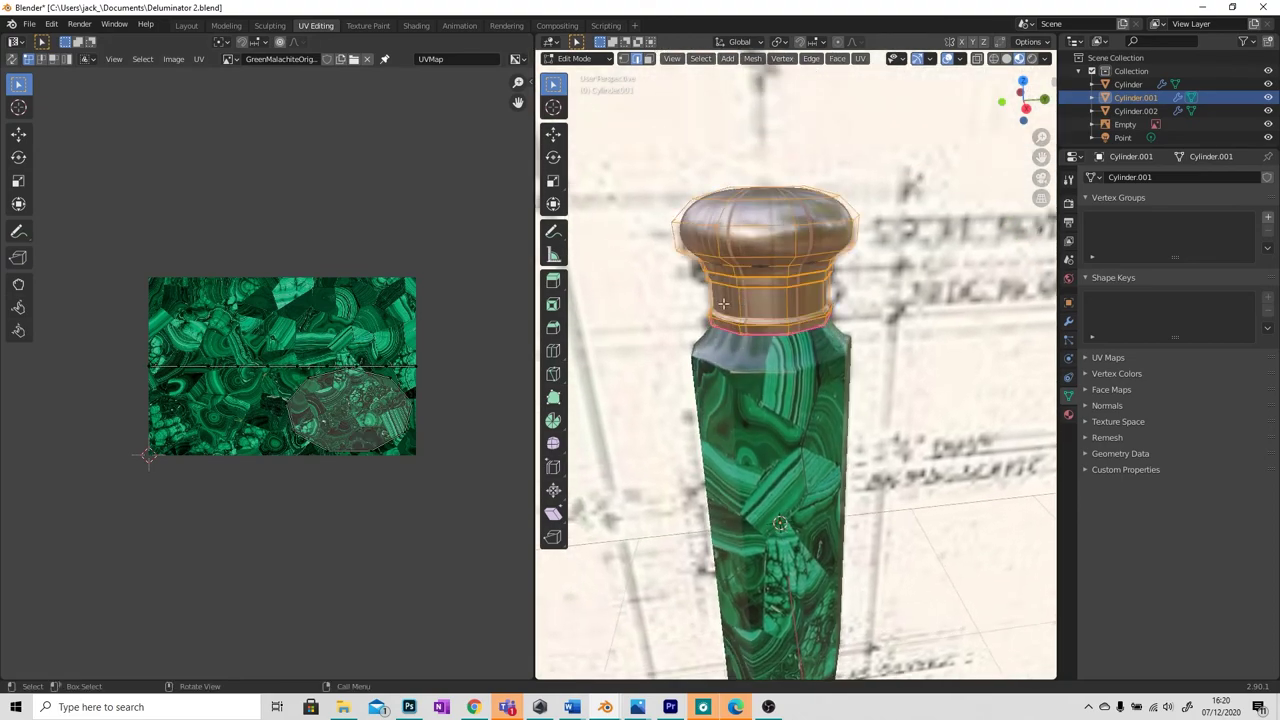
Replace the malachite image in the UV editor with the MetalSpottyDiscoloration001 METALNESS texture.
left_click(367, 59)
left_click(306, 59)
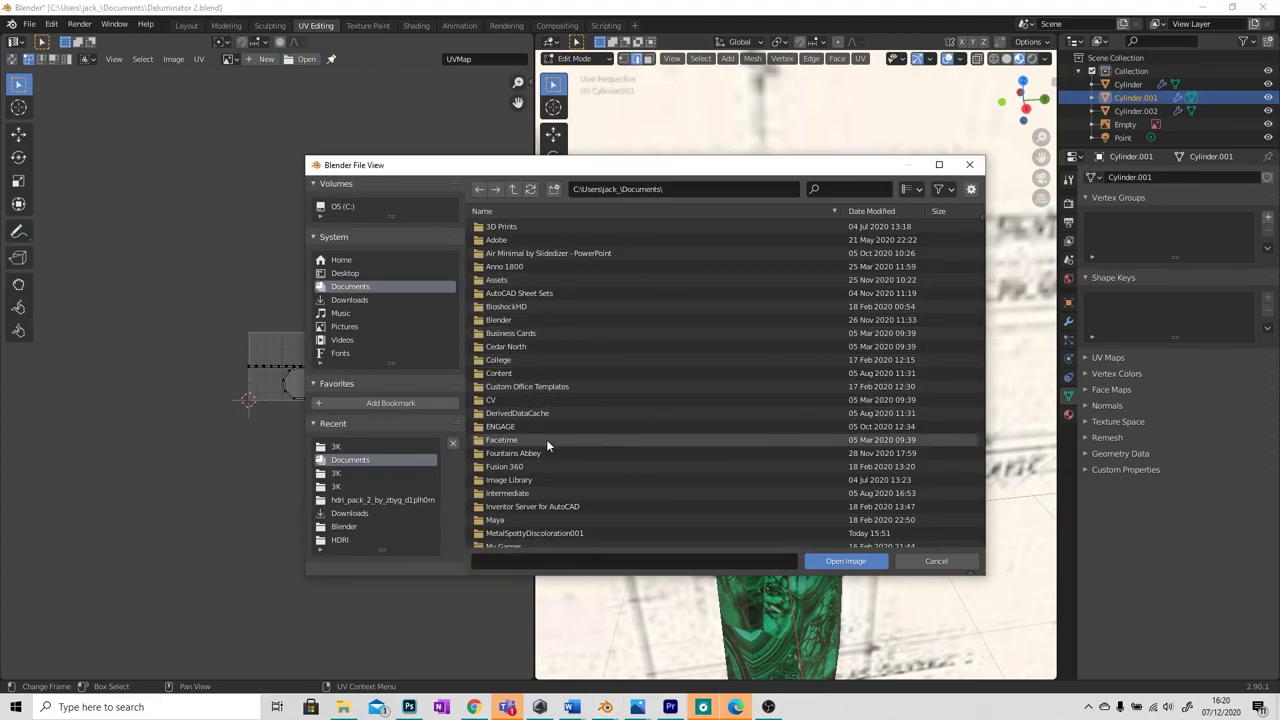
left_click(534, 533)
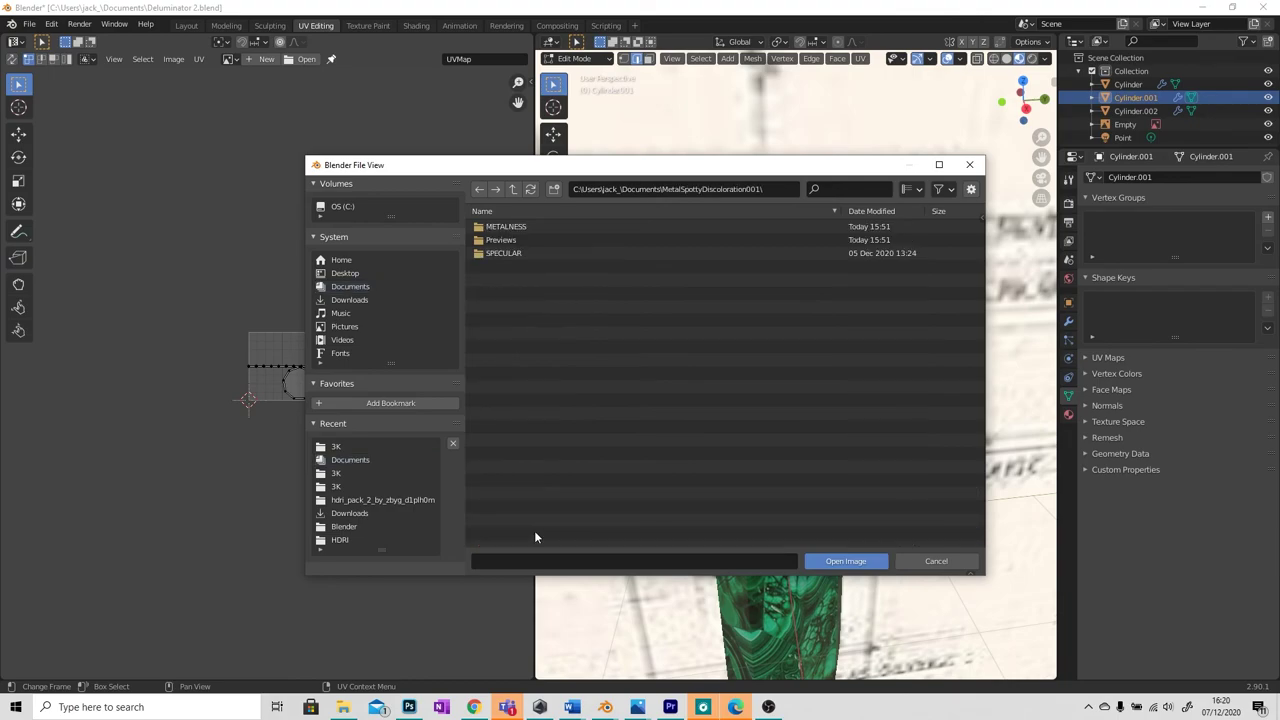
left_click(500, 227)
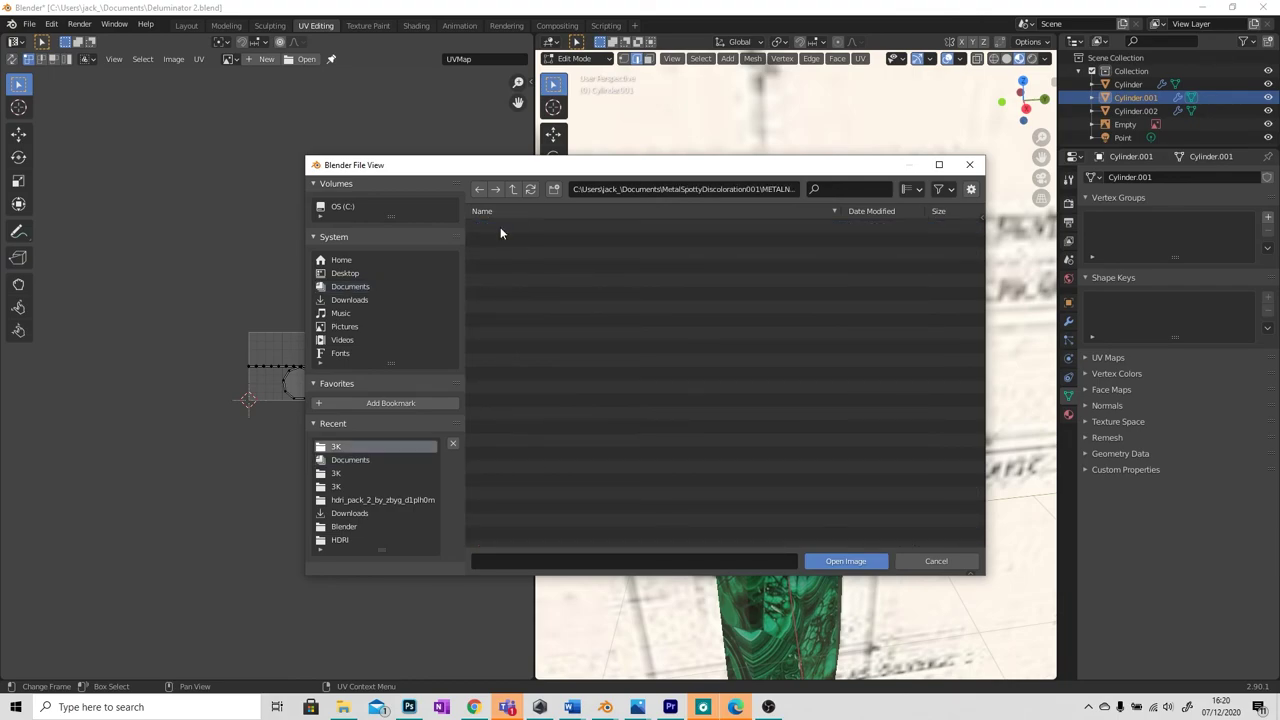
left_click(825, 561)
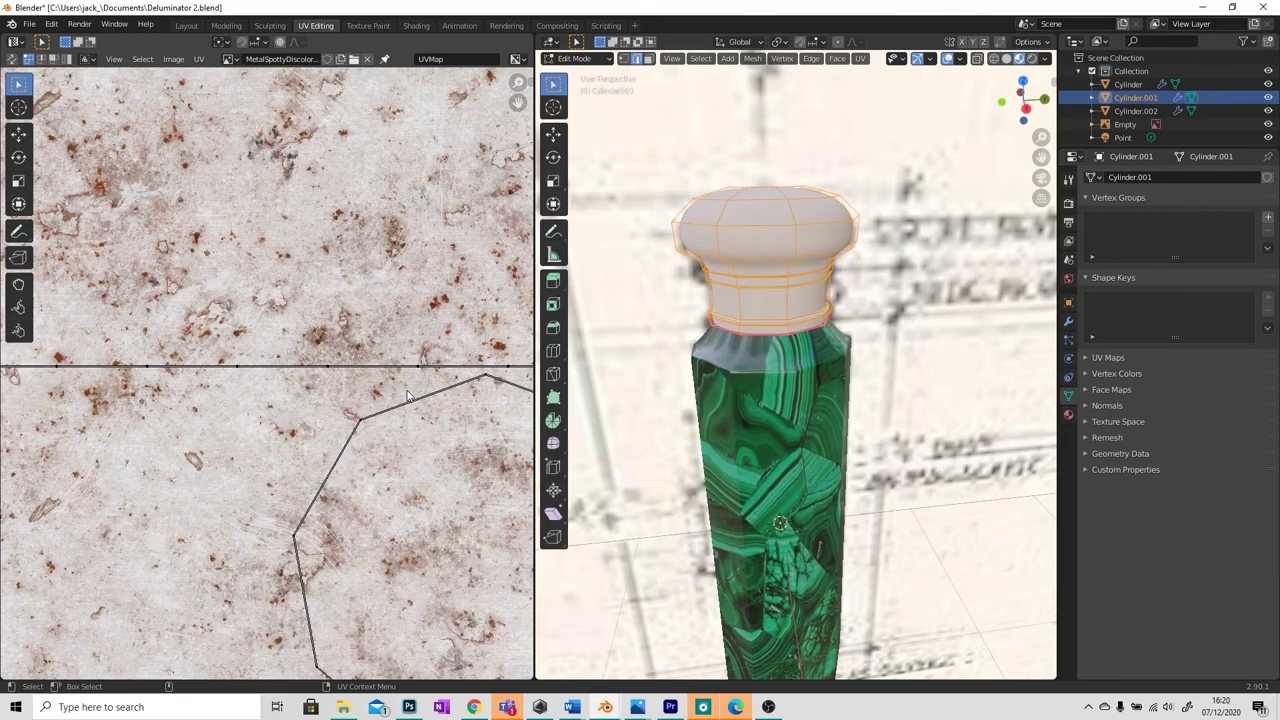
scroll(395, 395, "down", 3)
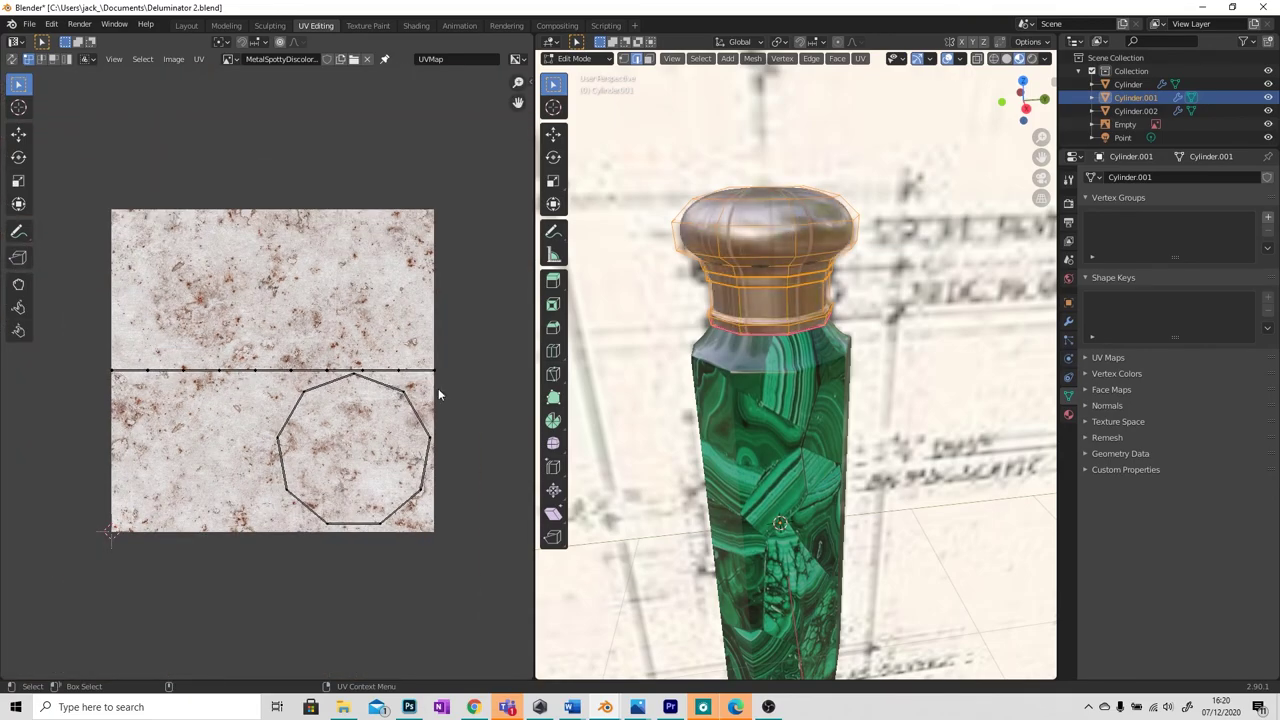
middle_click_drag(570, 385, 680, 369)
scroll(680, 369, "up", 2)
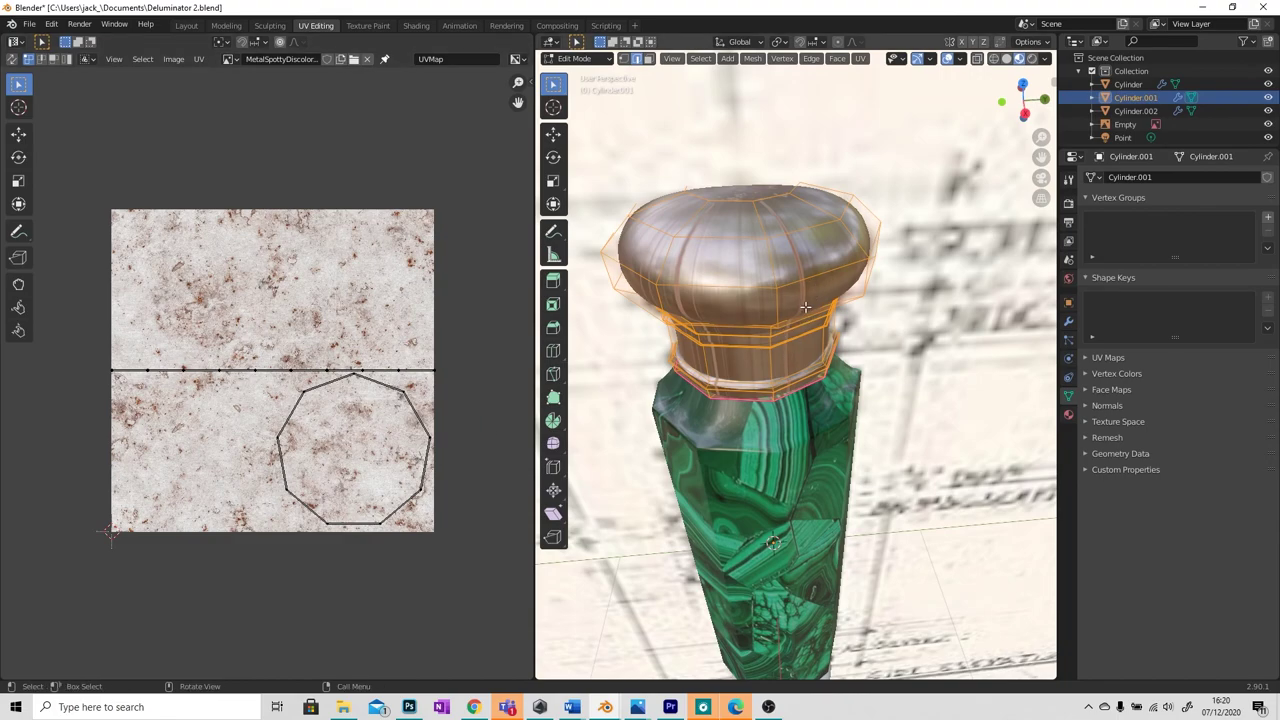
middle_click_drag(806, 350, 758, 334)
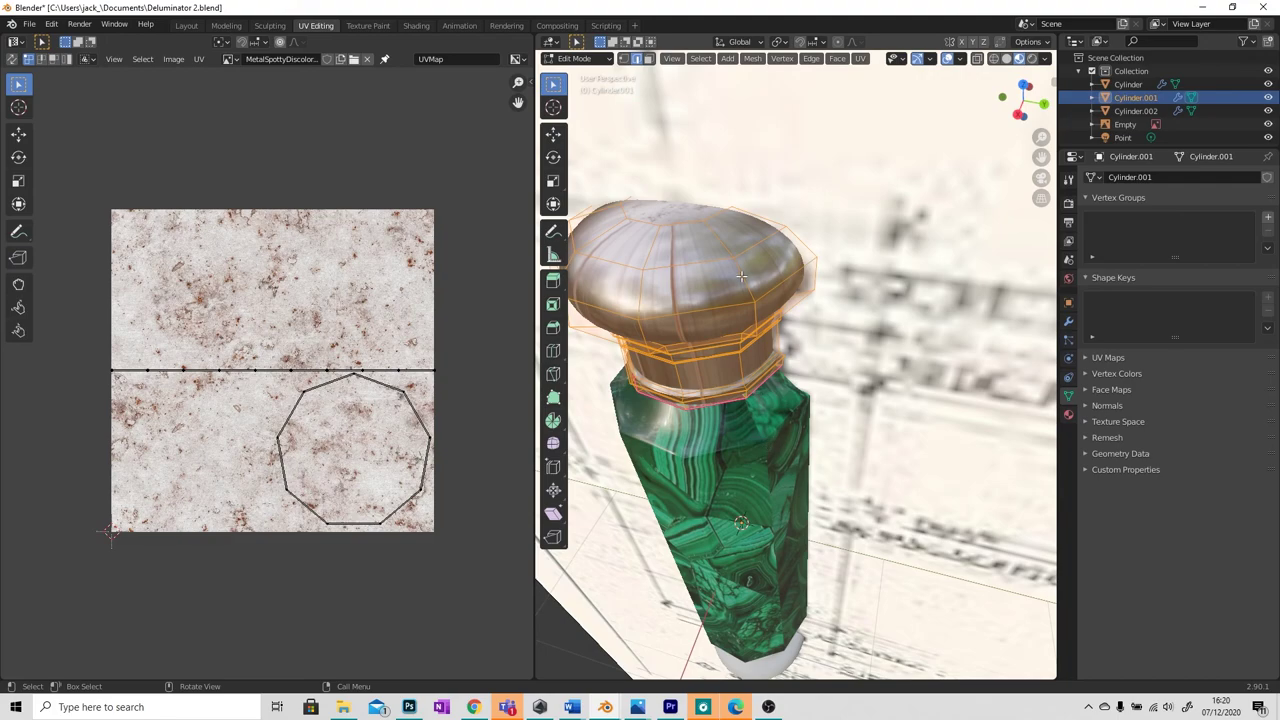
Mark a vertical edge loop on the top cap as a seam and unwrap the cap.
key("alt+a")
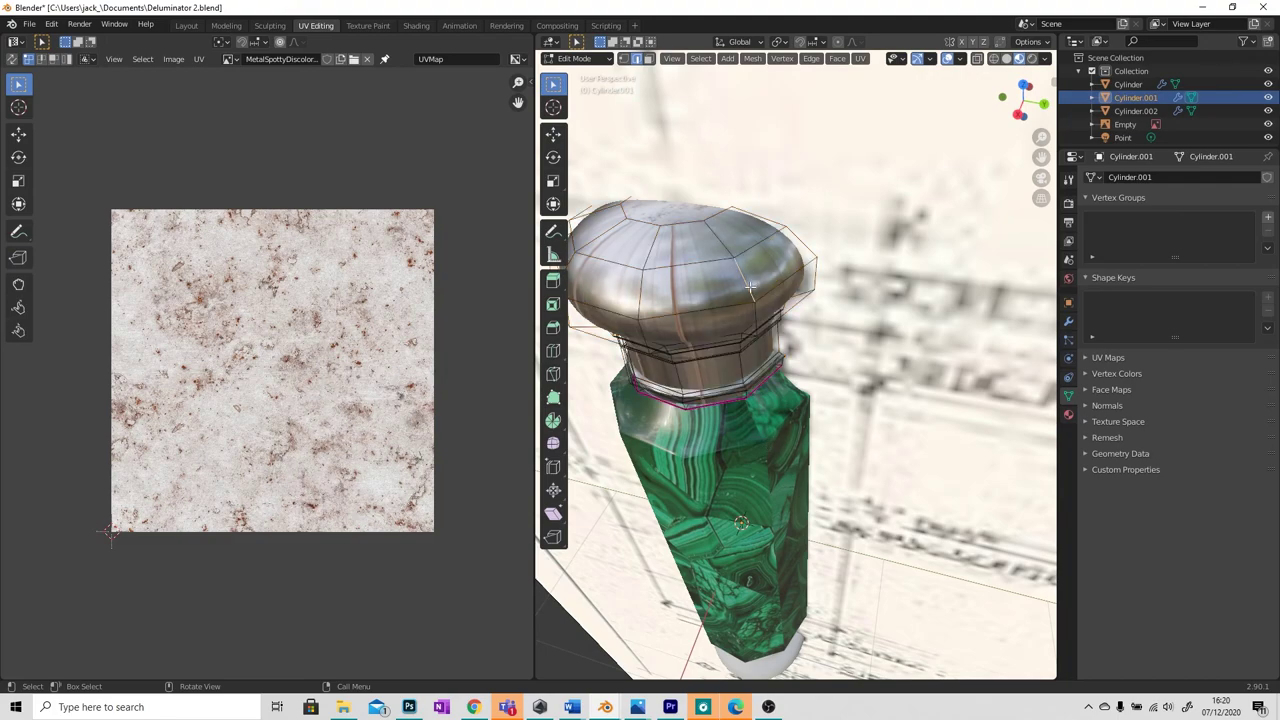
left_click(749, 287, "alt")
right_click(750, 323)
left_click(703, 549)
key("a")
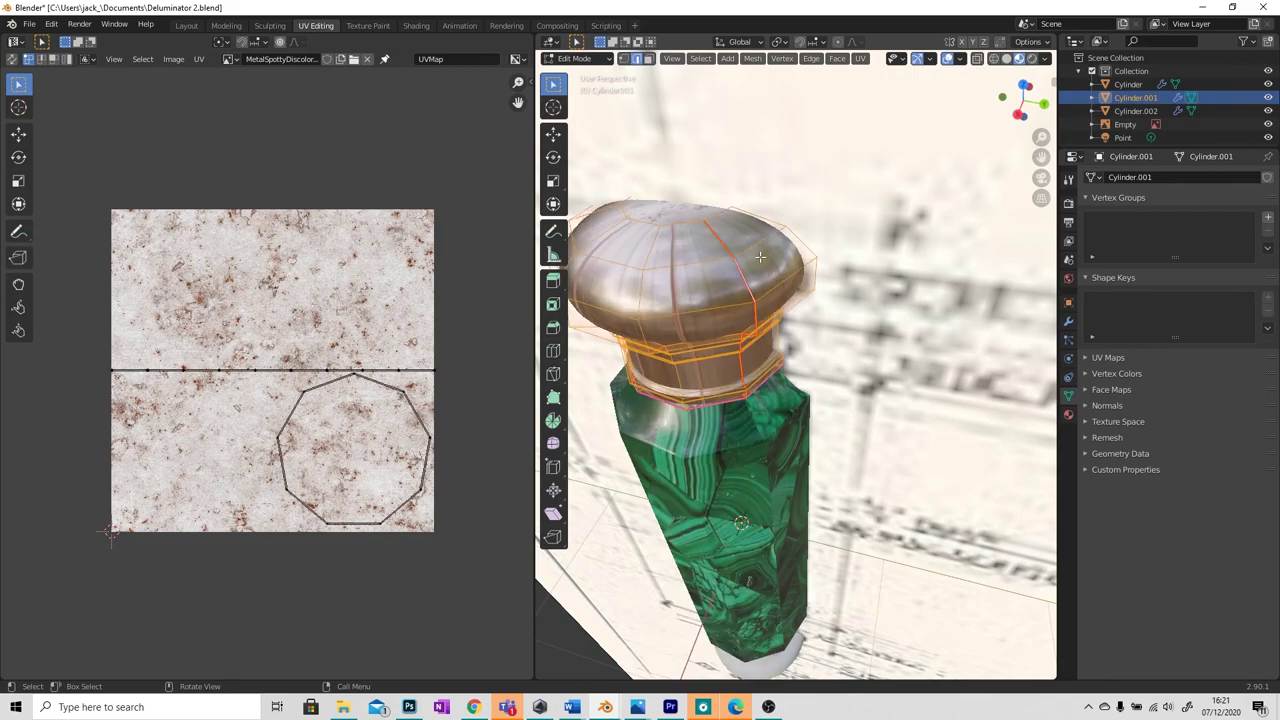
left_click(860, 58)
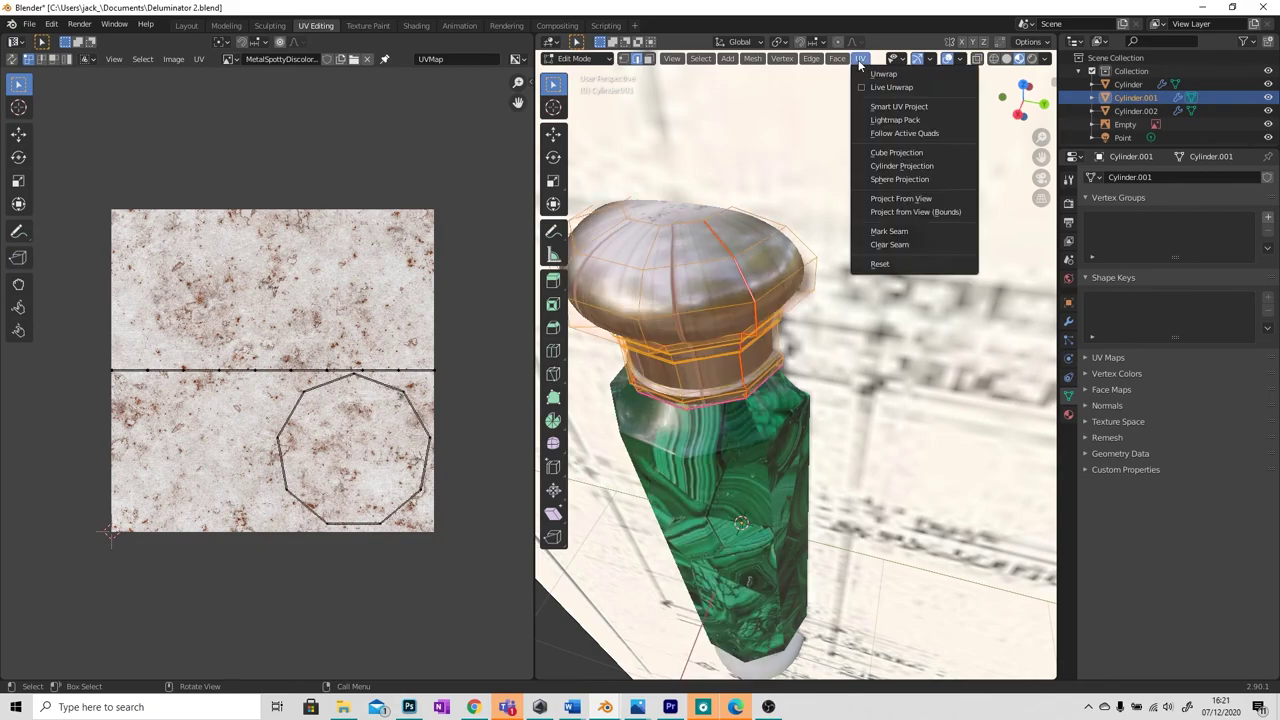
left_click(878, 74)
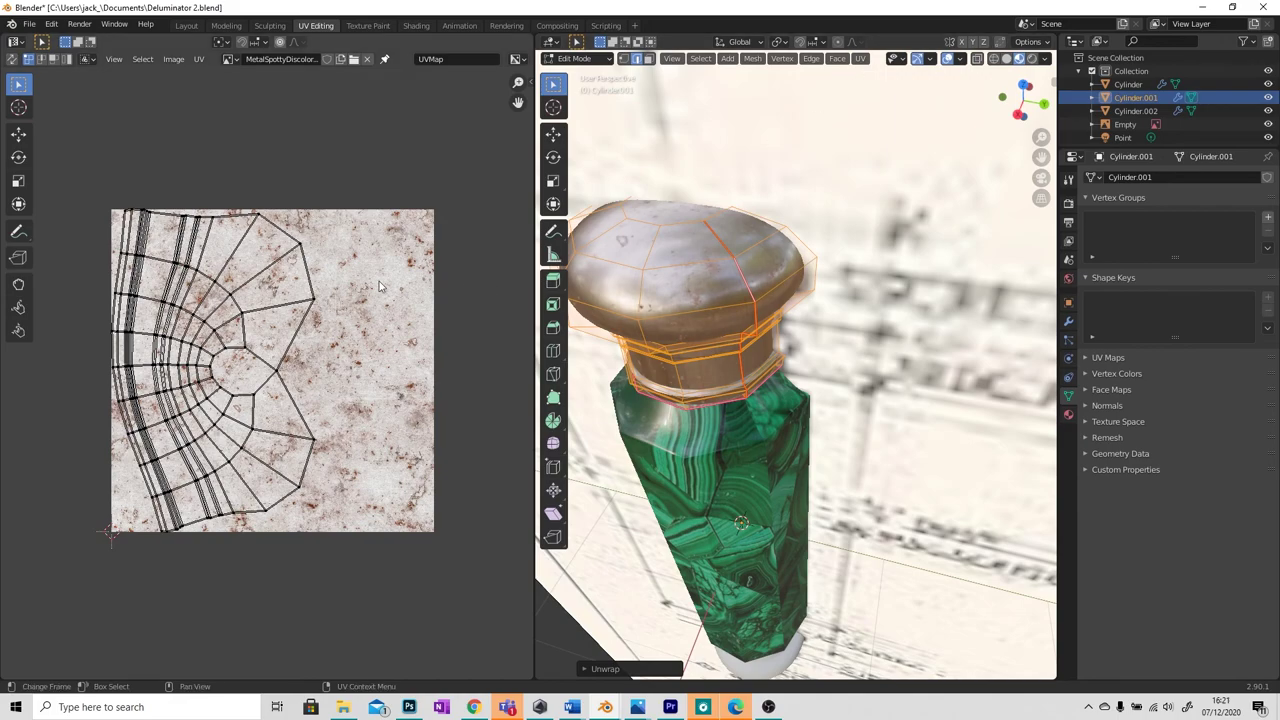
middle_click_drag(585, 398, 702, 361)
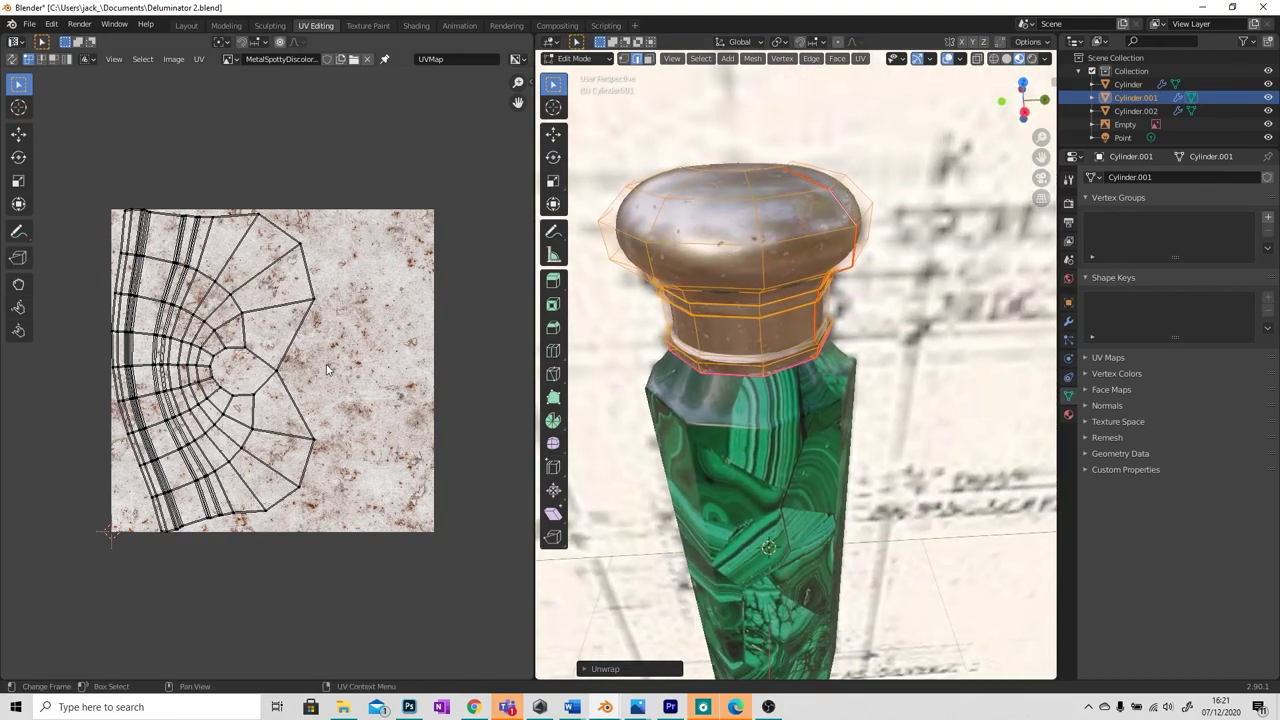
Scale the cap's UV islands up well past the texture bounds, then return to Object Mode.
key("a")
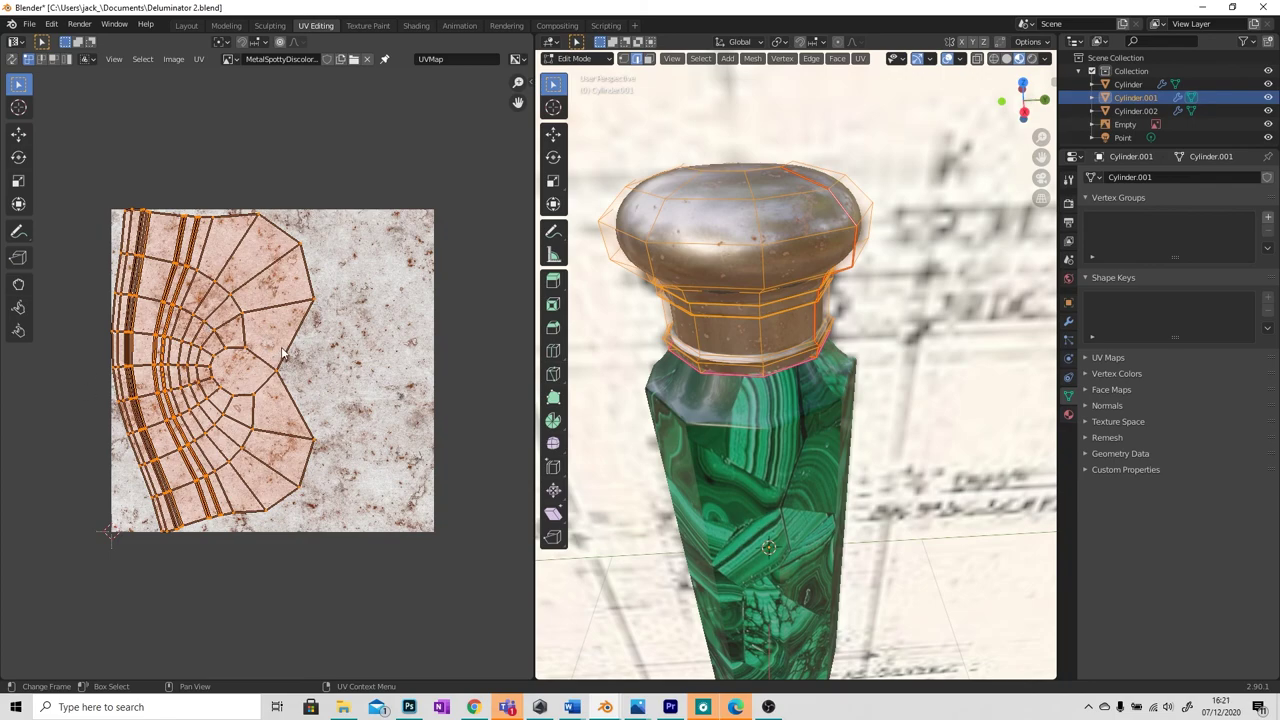
key("s")
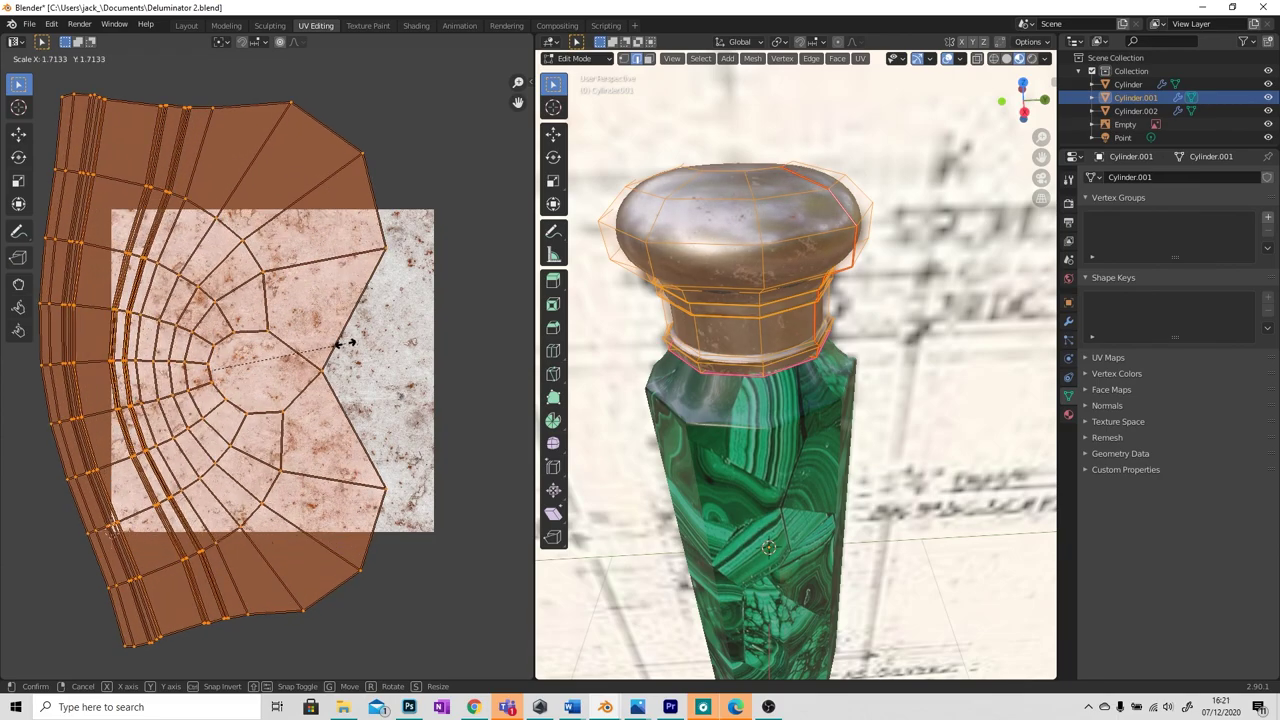
left_click(391, 343)
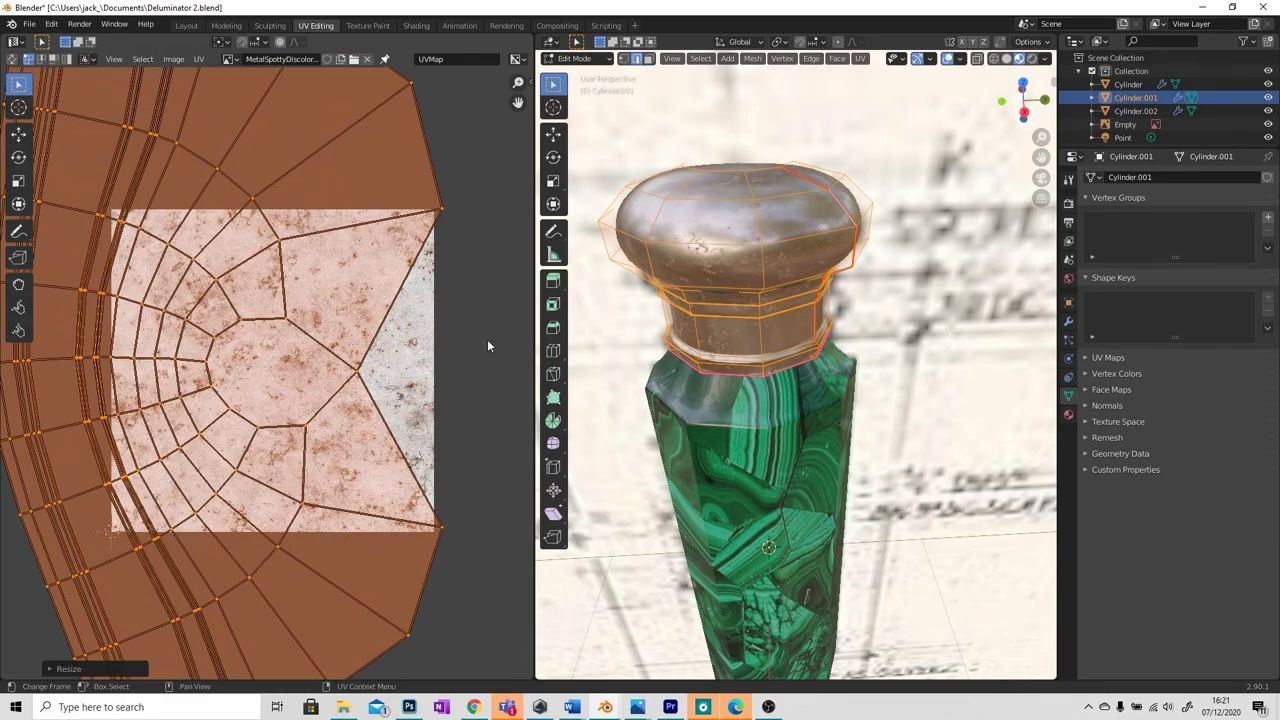
middle_click_drag(580, 346, 704, 320)
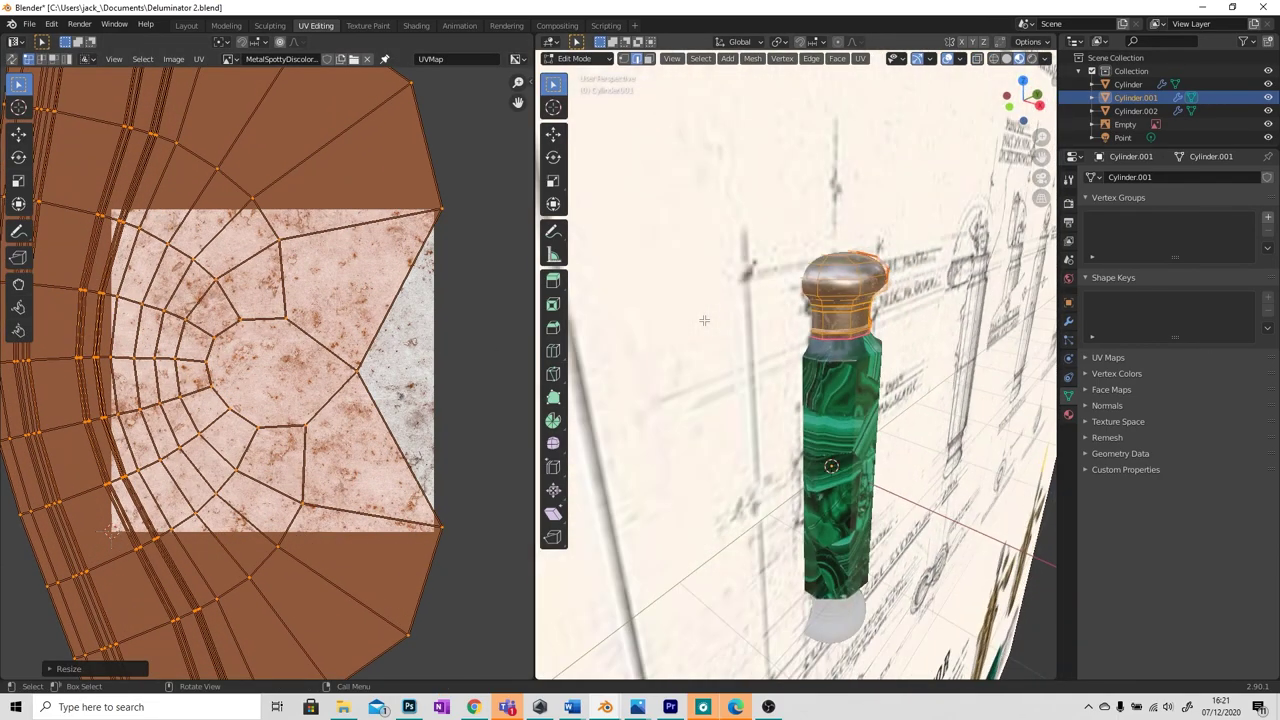
scroll(781, 355, "up", 2)
scroll(781, 355, "down", 2)
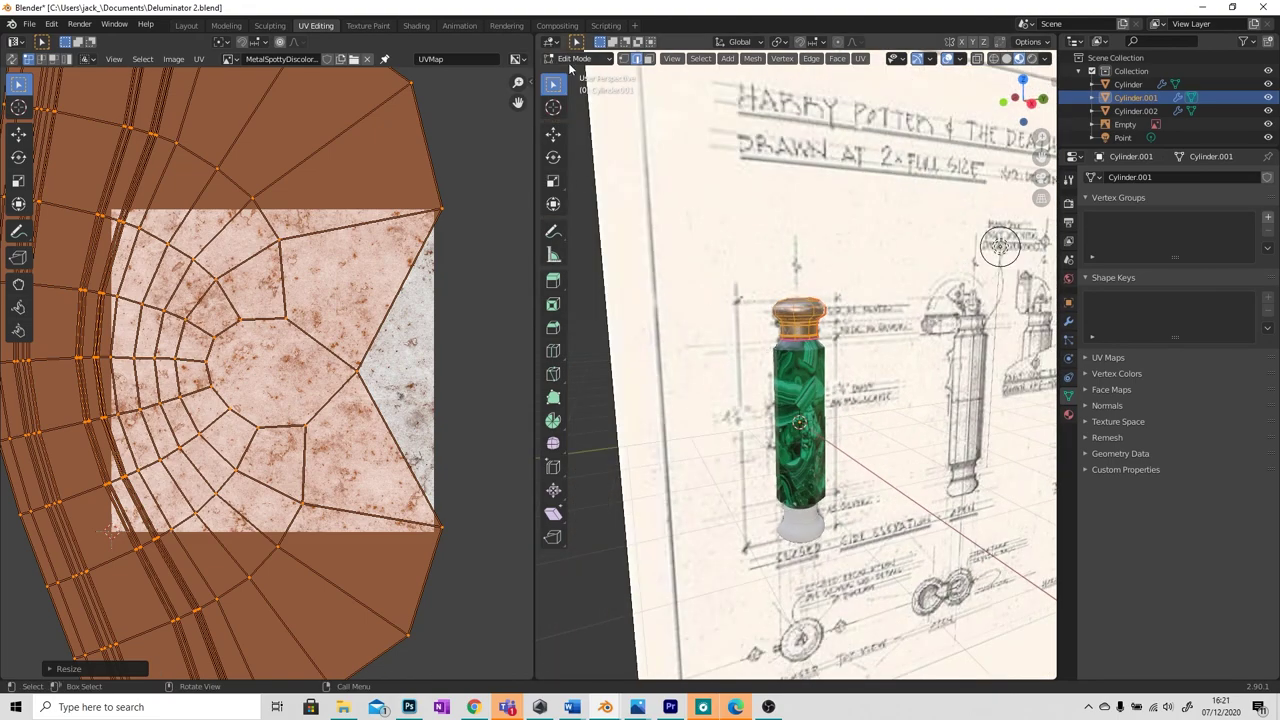
left_click(578, 58)
left_click(585, 72)
left_click(186, 25)
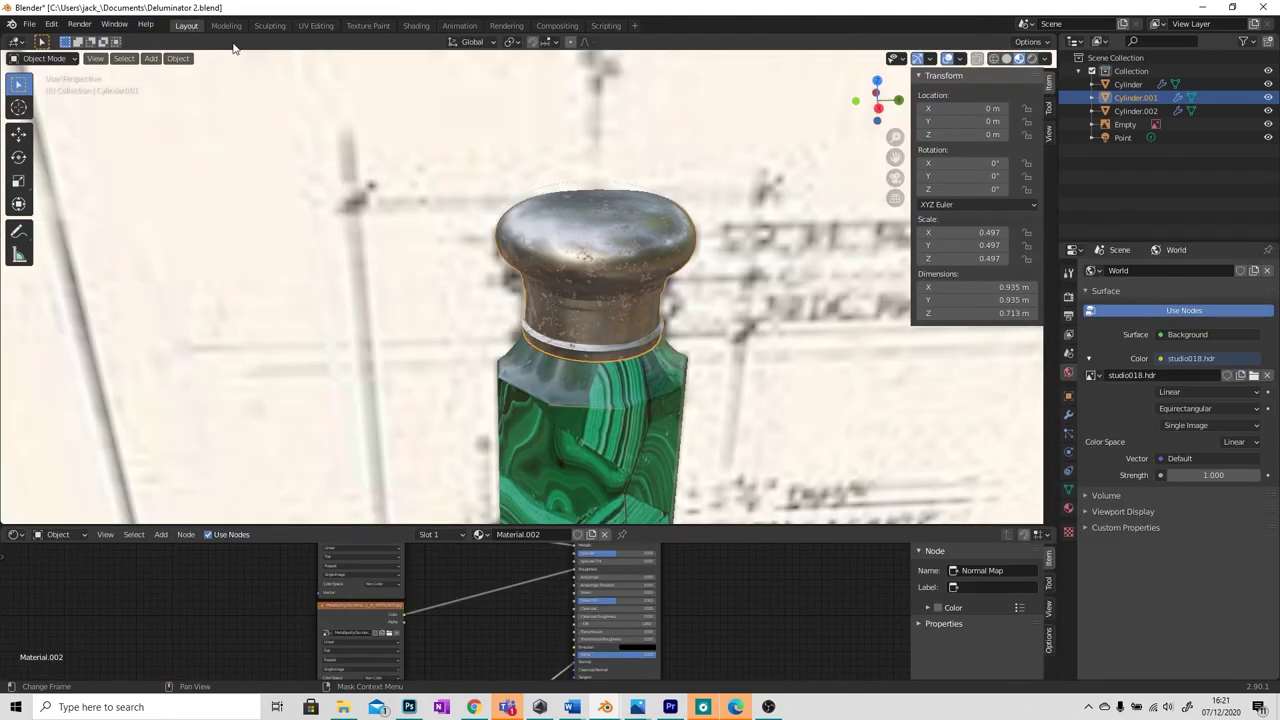
scroll(627, 274, "up", 3)
middle_click_drag(613, 277, 553, 348)
scroll(508, 318, "down", 5)
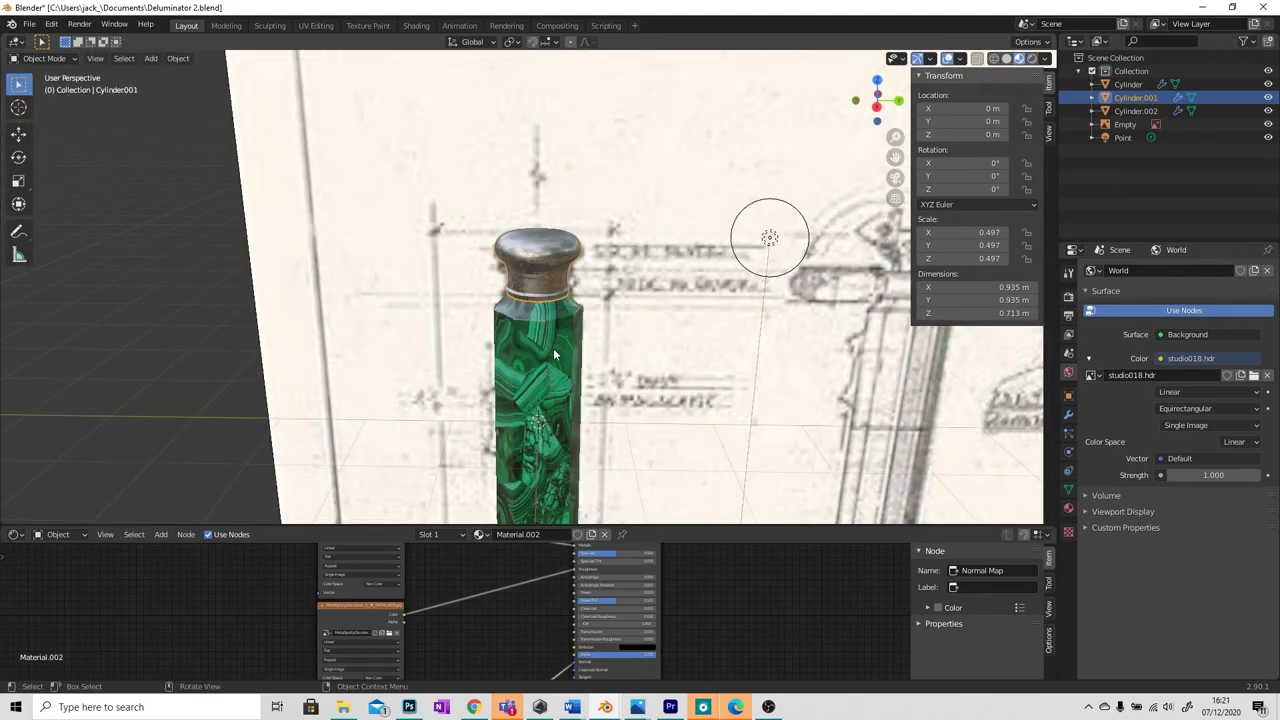
mouse_move(646, 699)
left_click(592, 651)
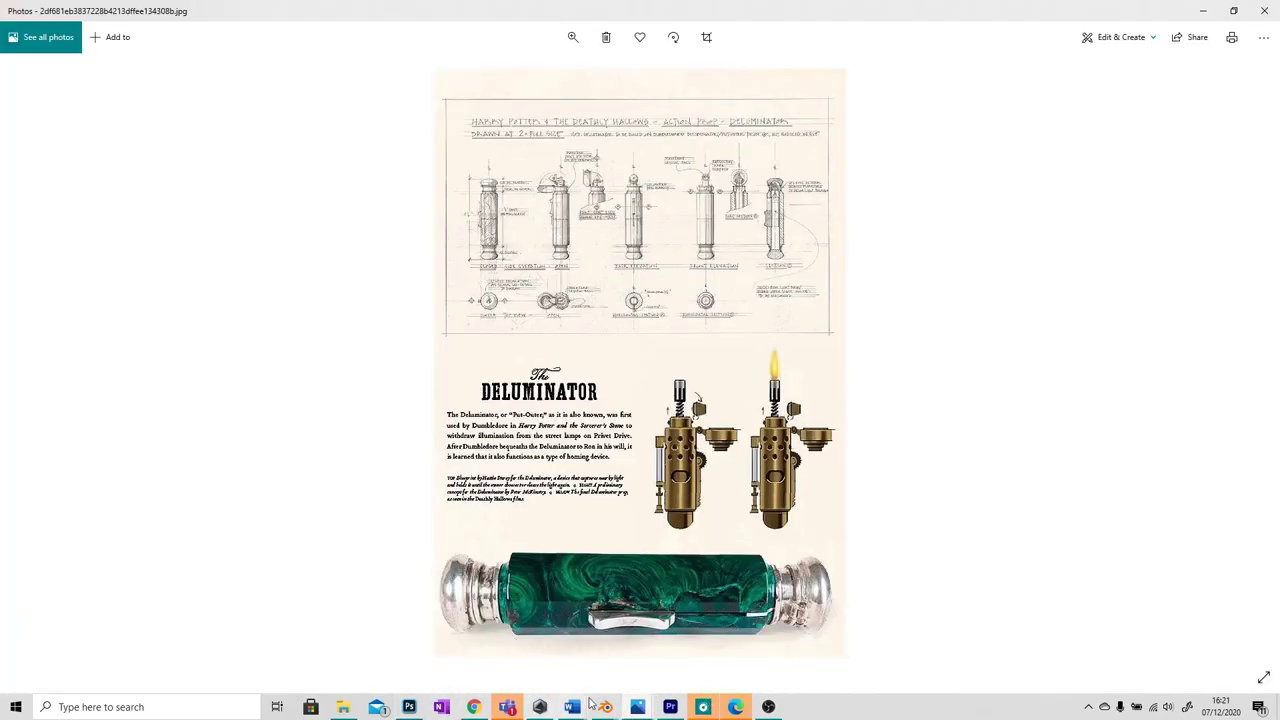
left_click(665, 645)
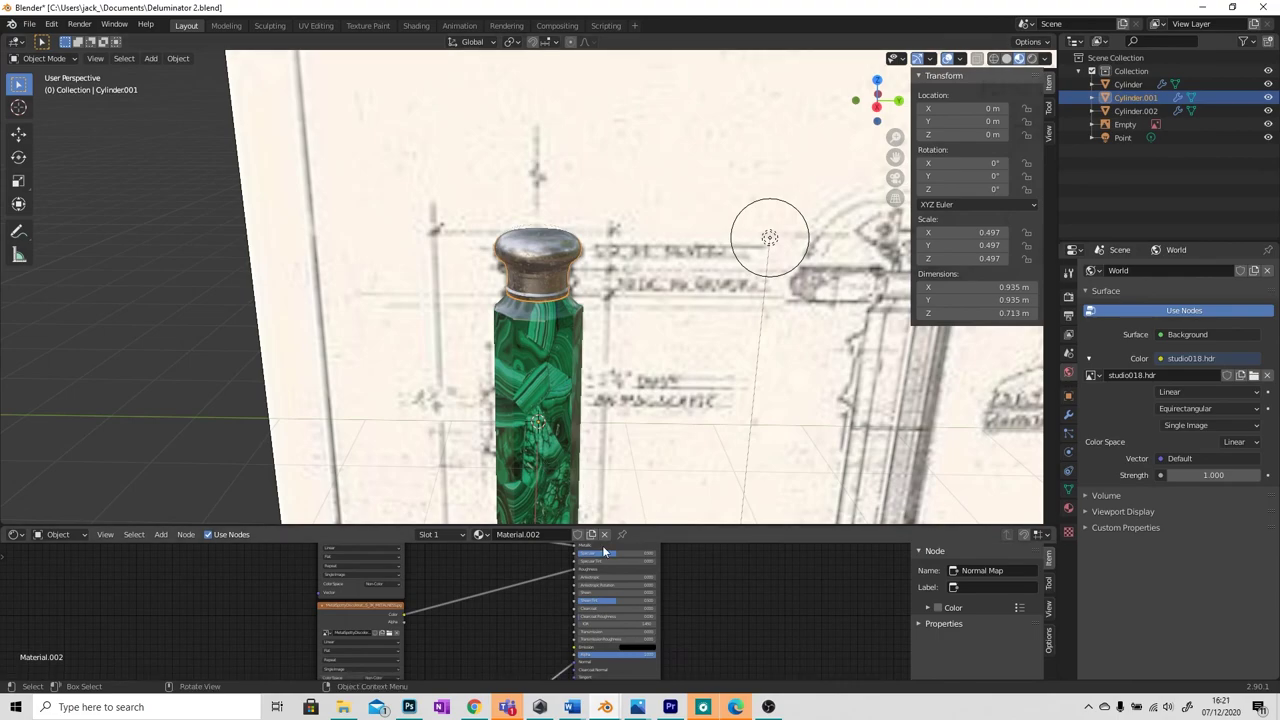
Raise the top cap material's Principled BSDF Clearcoat to about 0.268.
scroll(644, 619, "up", 4)
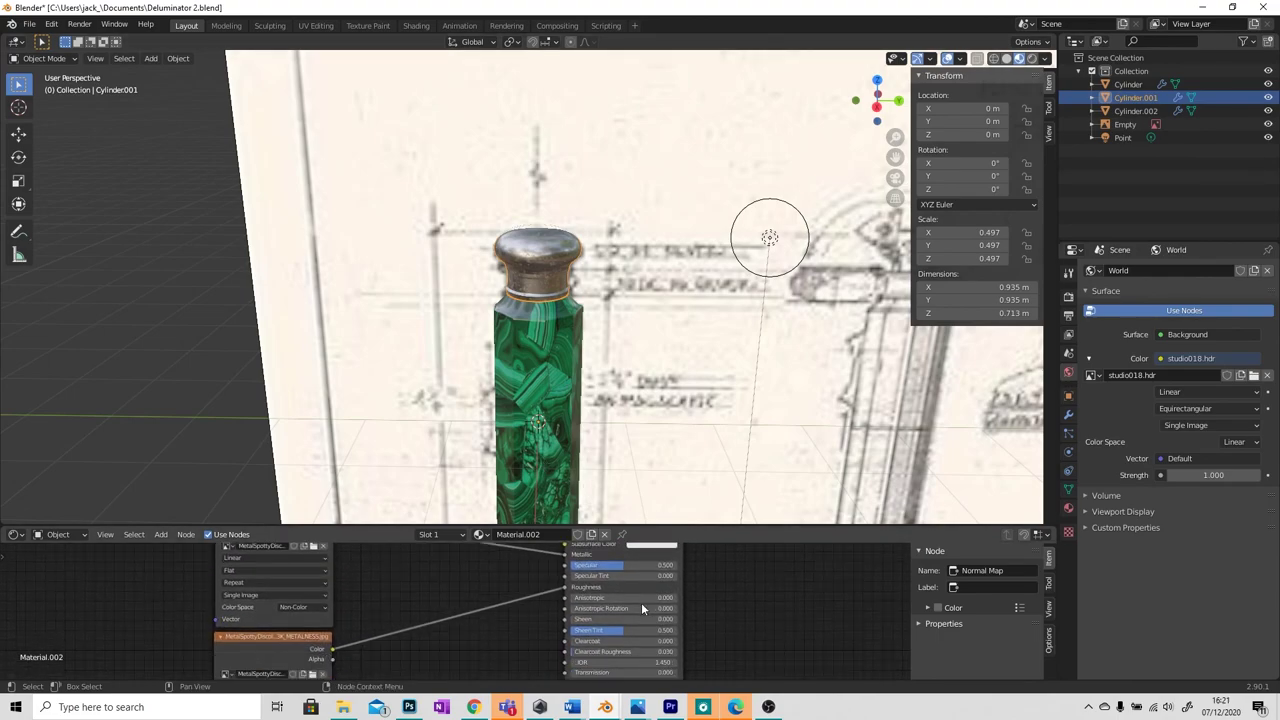
middle_click_drag(619, 622, 621, 571)
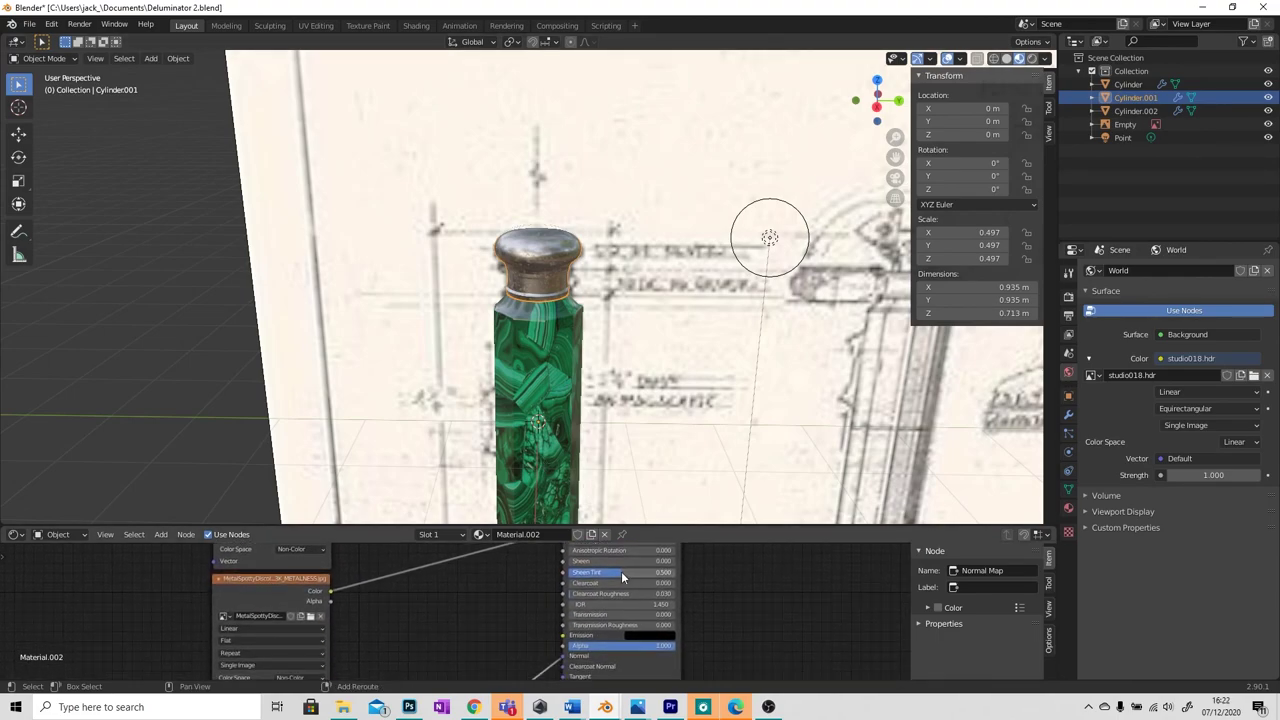
left_click_drag(586, 583, 592, 583)
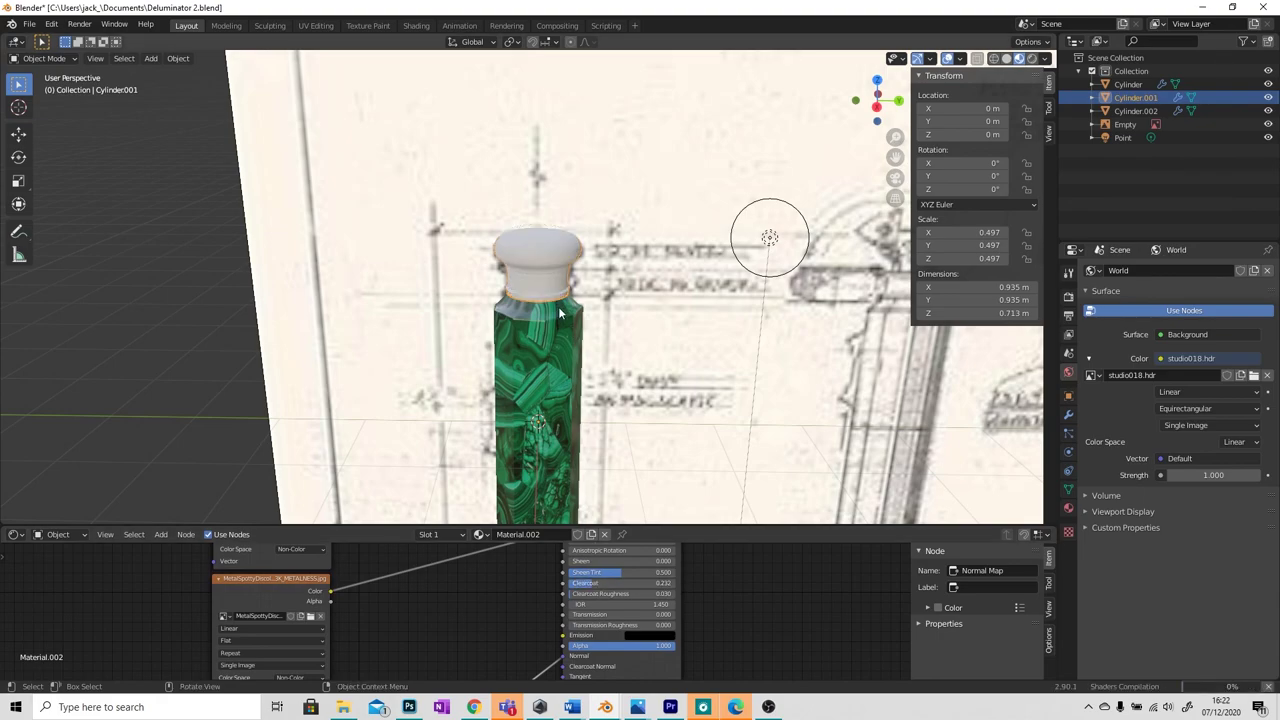
scroll(548, 270, "up", 8)
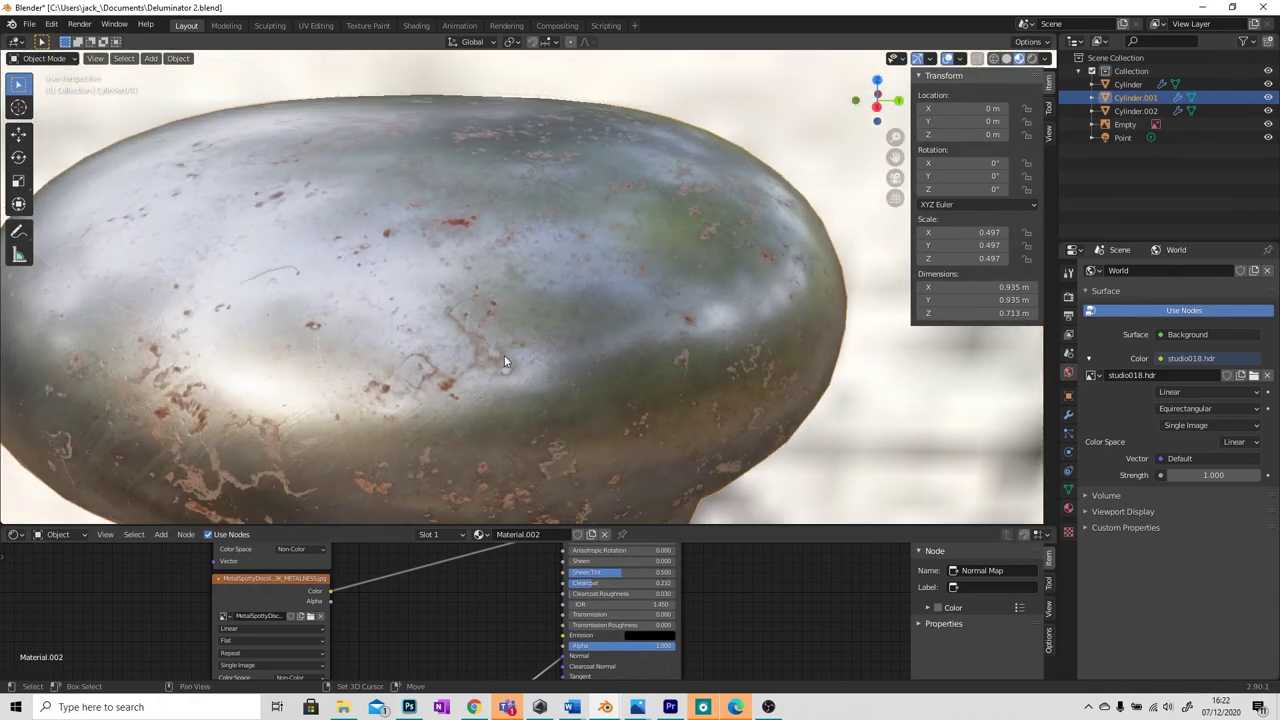
scroll(508, 363, "down", 6)
middle_click_drag(511, 348, 538, 353, "shift")
left_click_drag(586, 583, 599, 583)
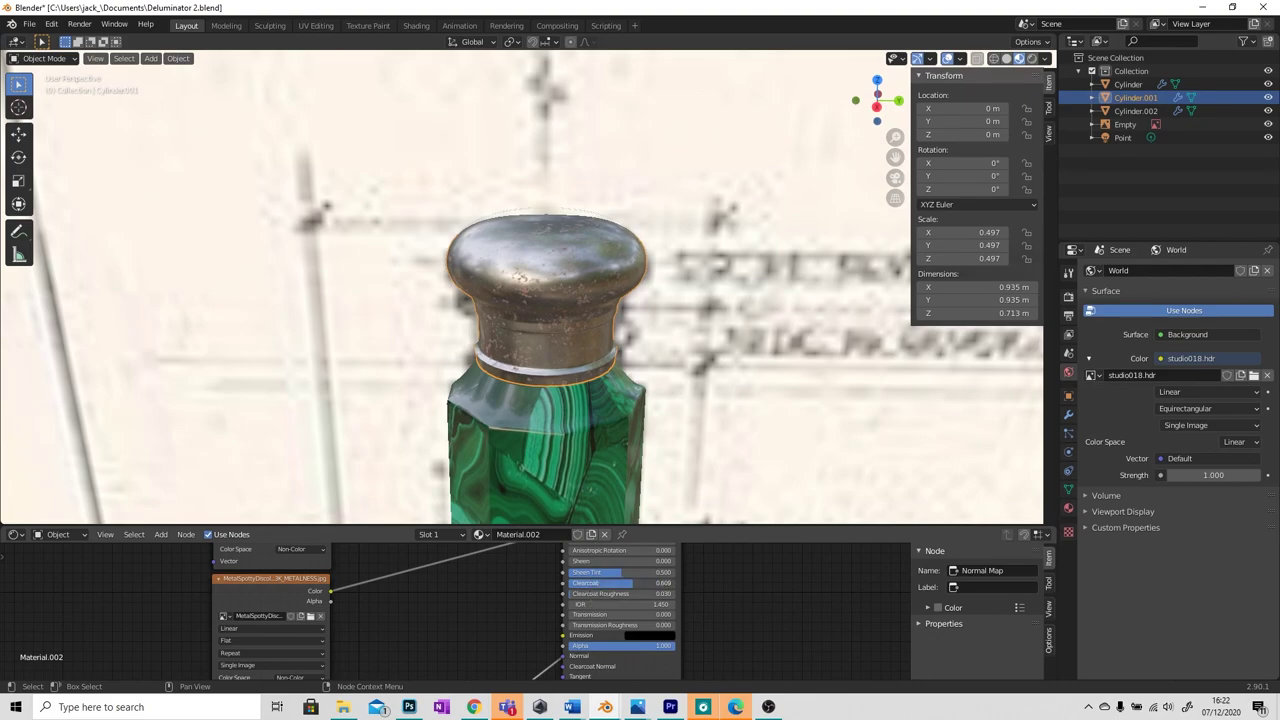
scroll(633, 582, "down", 1)
mouse_move(633, 582)
middle_mouse_down()
mouse_move(610, 606)
mouse_move(618, 569)
middle_mouse_up()
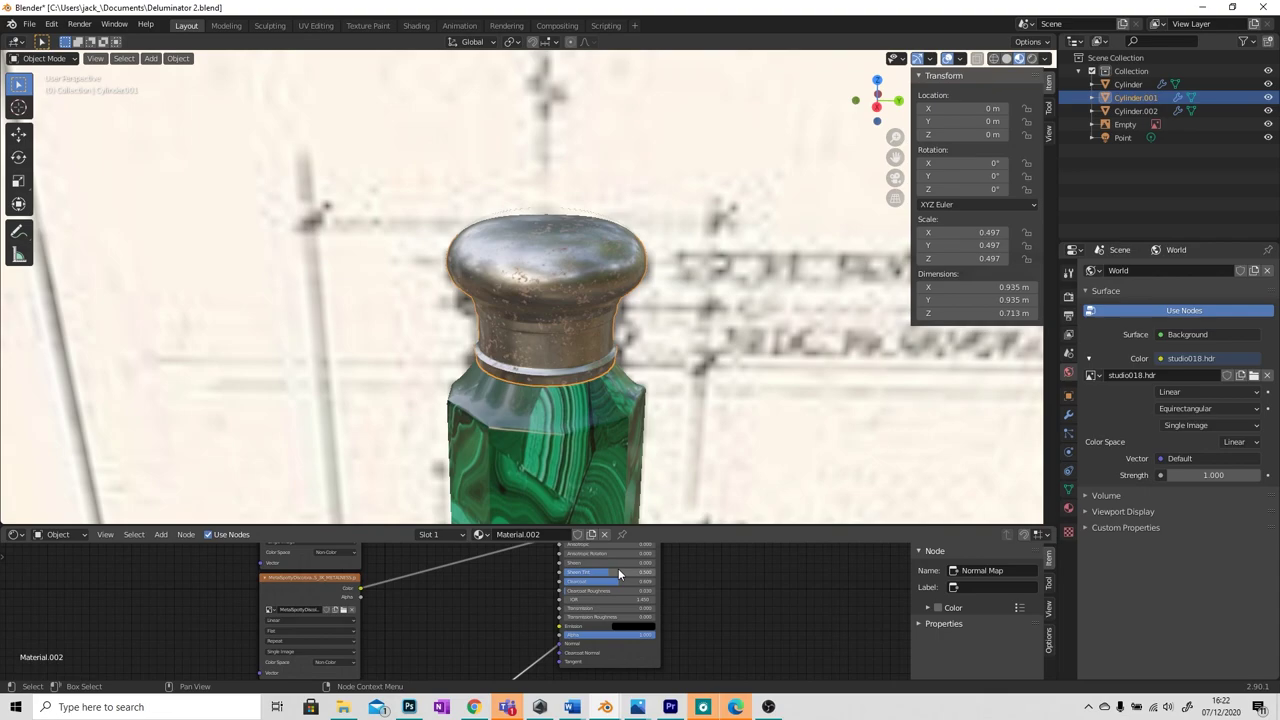
Select the plain white bottom cap, Cylinder.002.
scroll(600, 400, "down", 5)
middle_click_drag(568, 323, 569, 344)
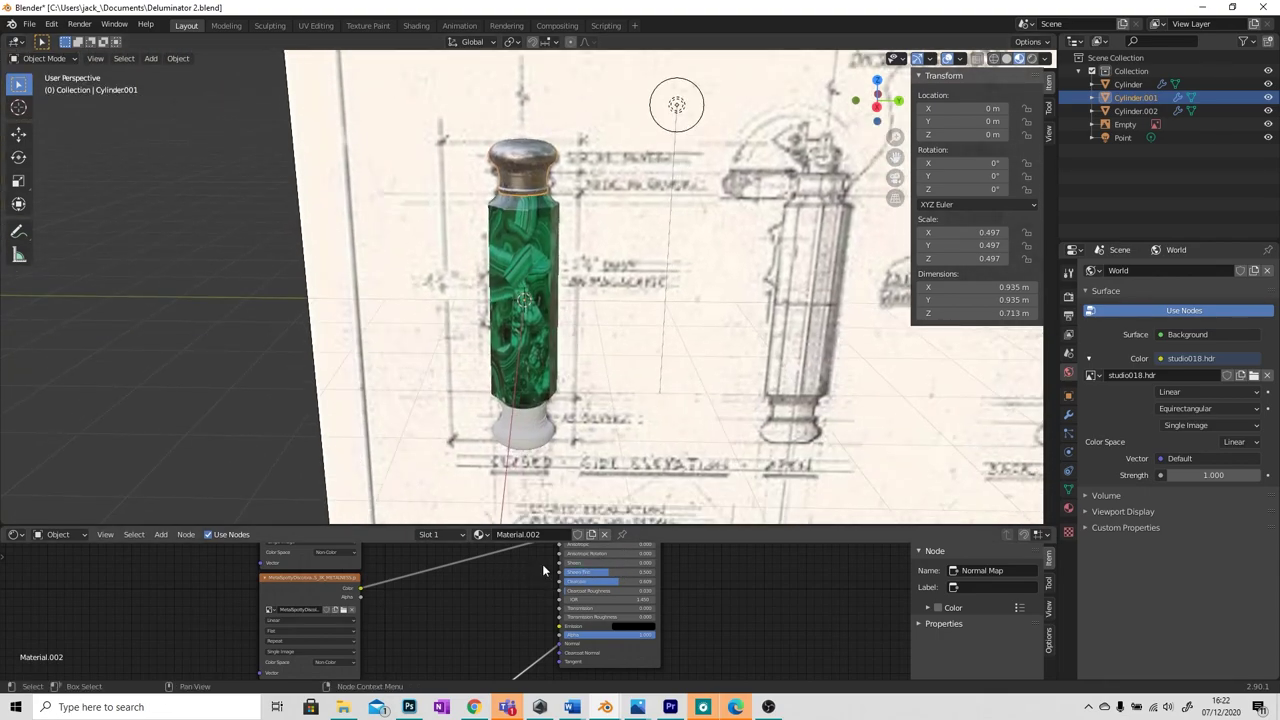
left_click(530, 432)
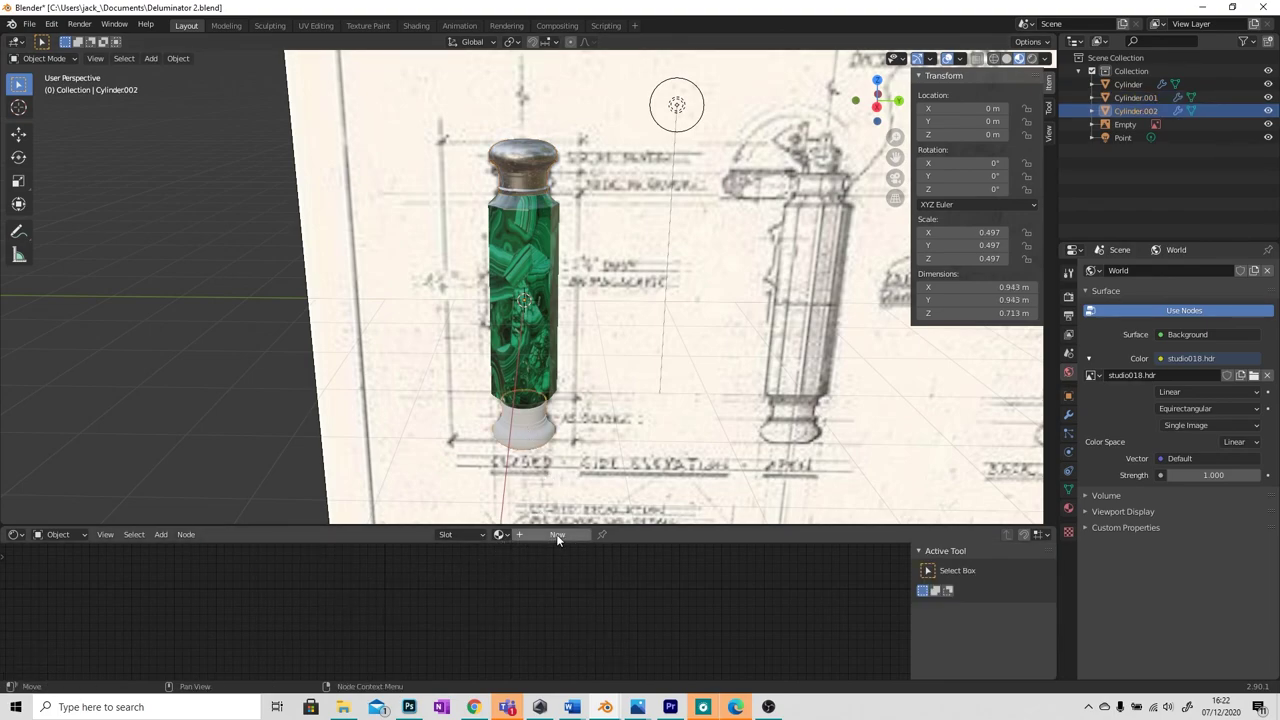
Assign the existing spotty metal Material.002 to the bottom cap.
left_click(499, 535)
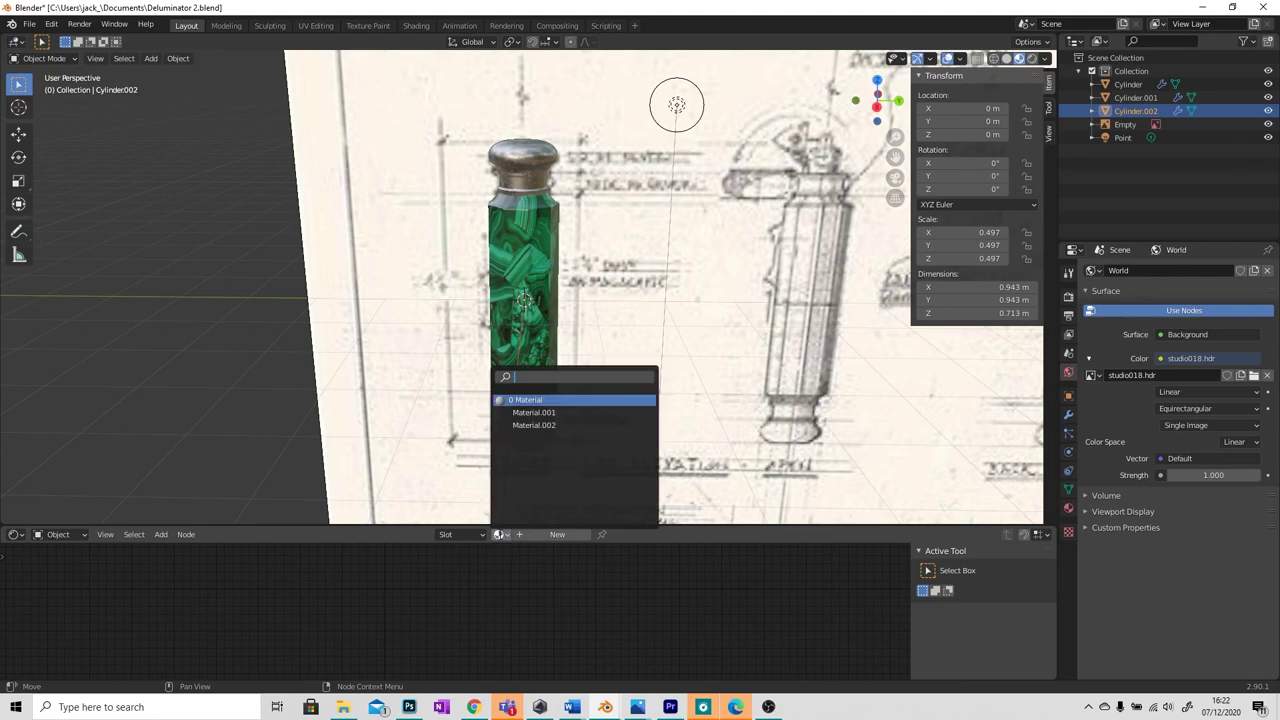
left_click(522, 426)
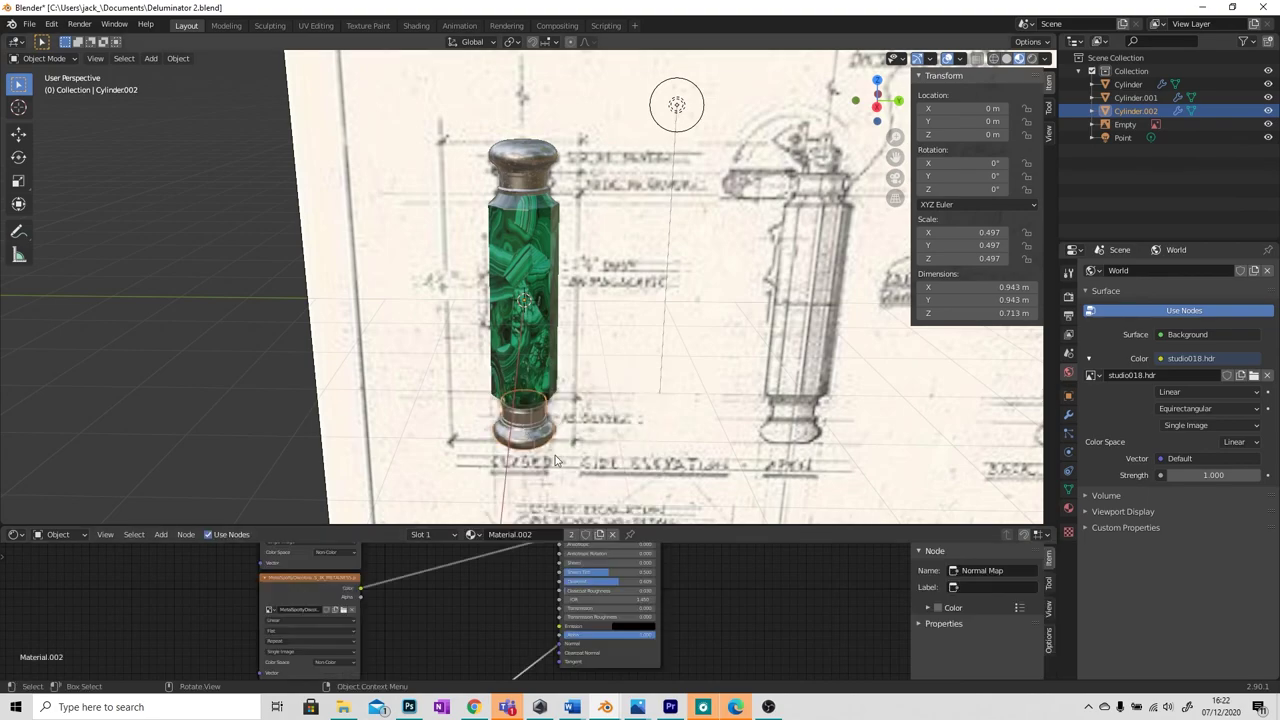
scroll(555, 455, "up", 4)
mouse_move(571, 471)
middle_mouse_down("shift")
mouse_move(582, 236)
mouse_move(551, 335)
middle_mouse_up("shift")
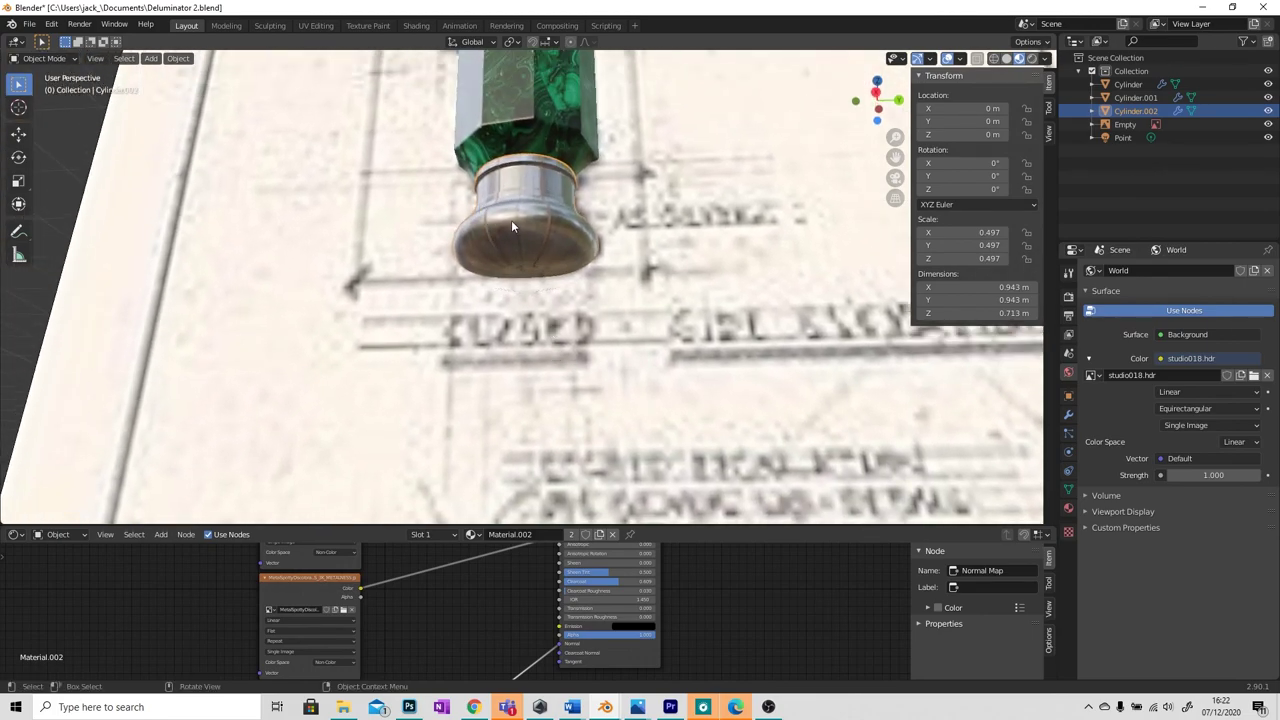
In UV Editing, mark a vertical edge loop on the bottom cap as a seam and reselect the cap.
left_click(316, 25)
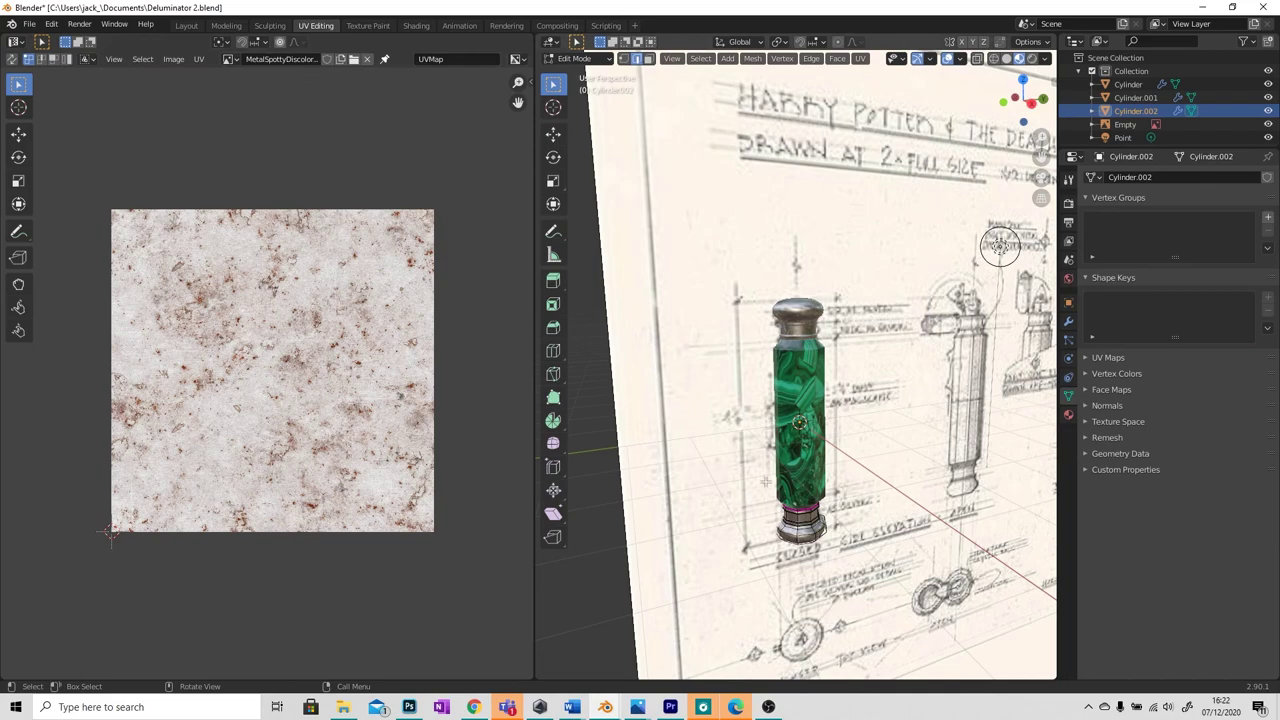
key("l")
scroll(790, 520, "up", 6)
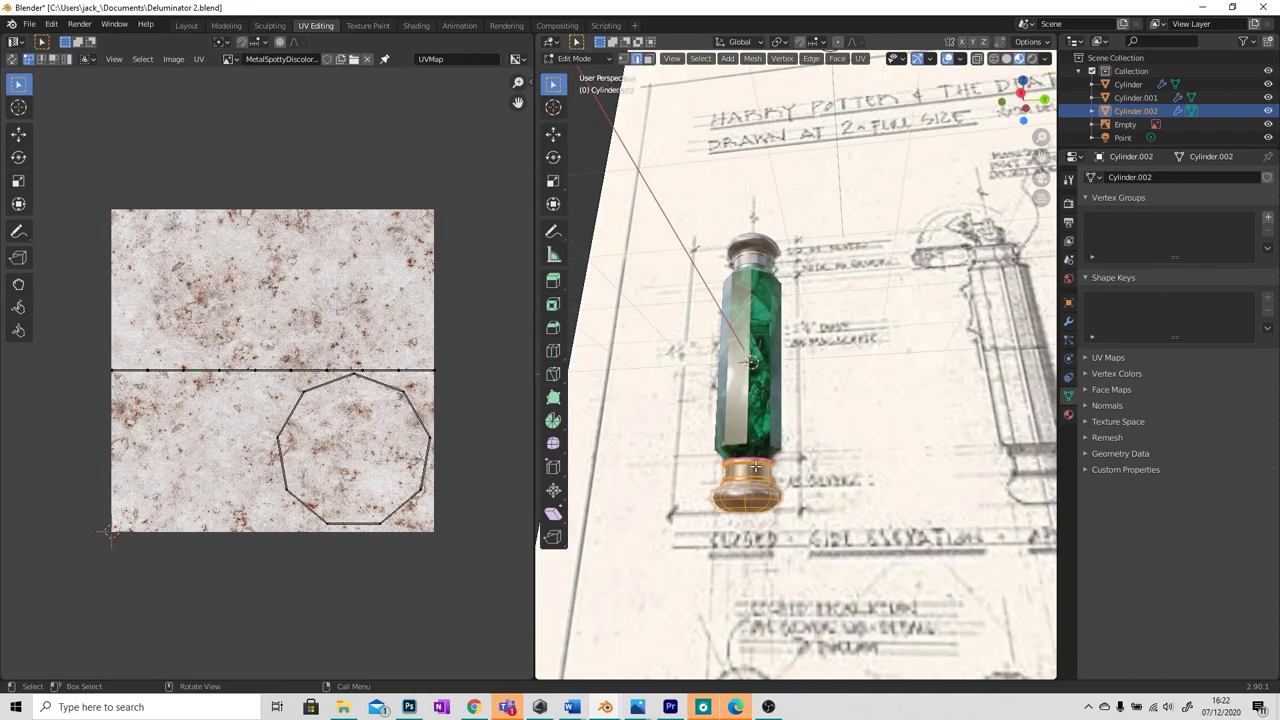
scroll(771, 500, "up", 5)
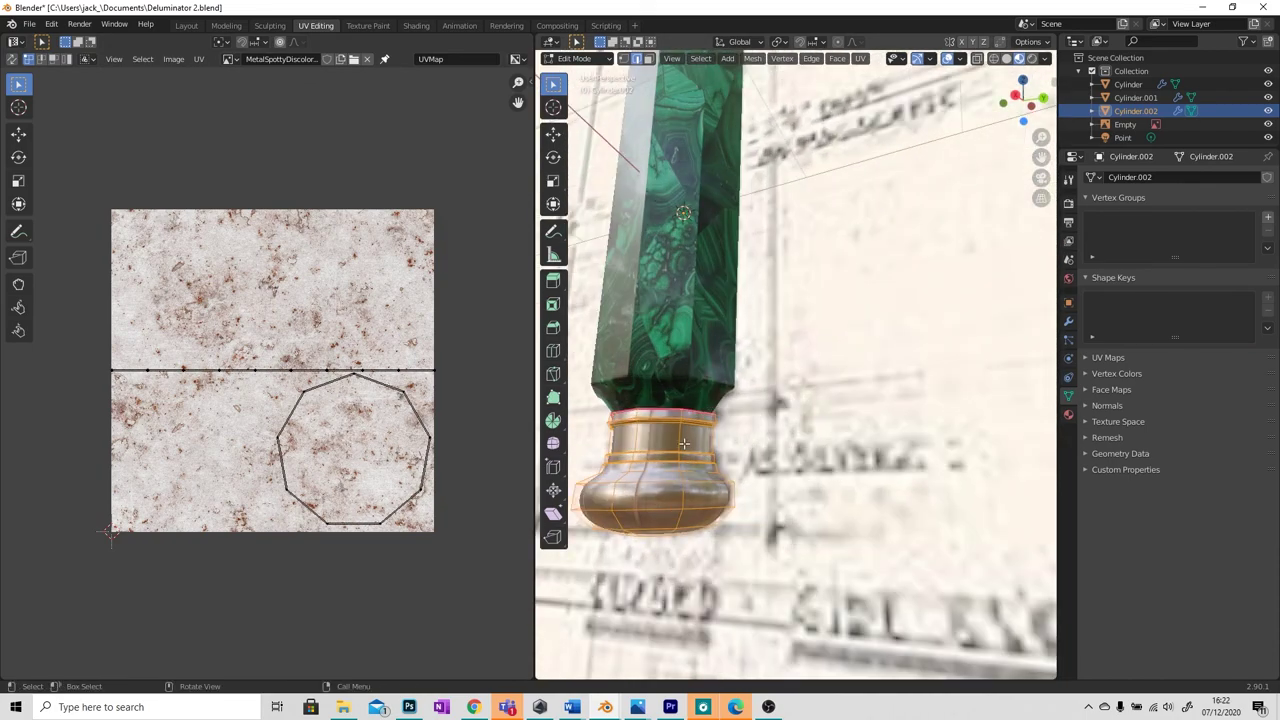
key("alt+a")
left_click(680, 440, "alt")
right_click(680, 443)
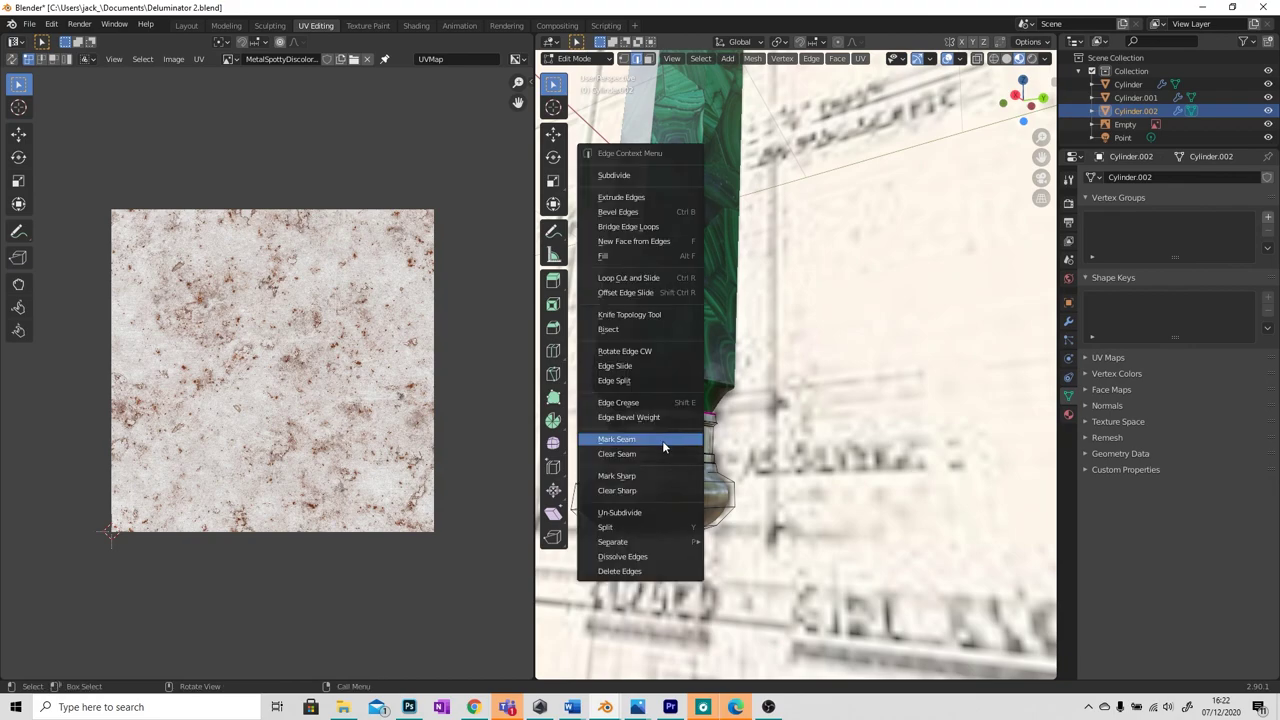
left_click(663, 440)
key("l")
left_click(860, 58)
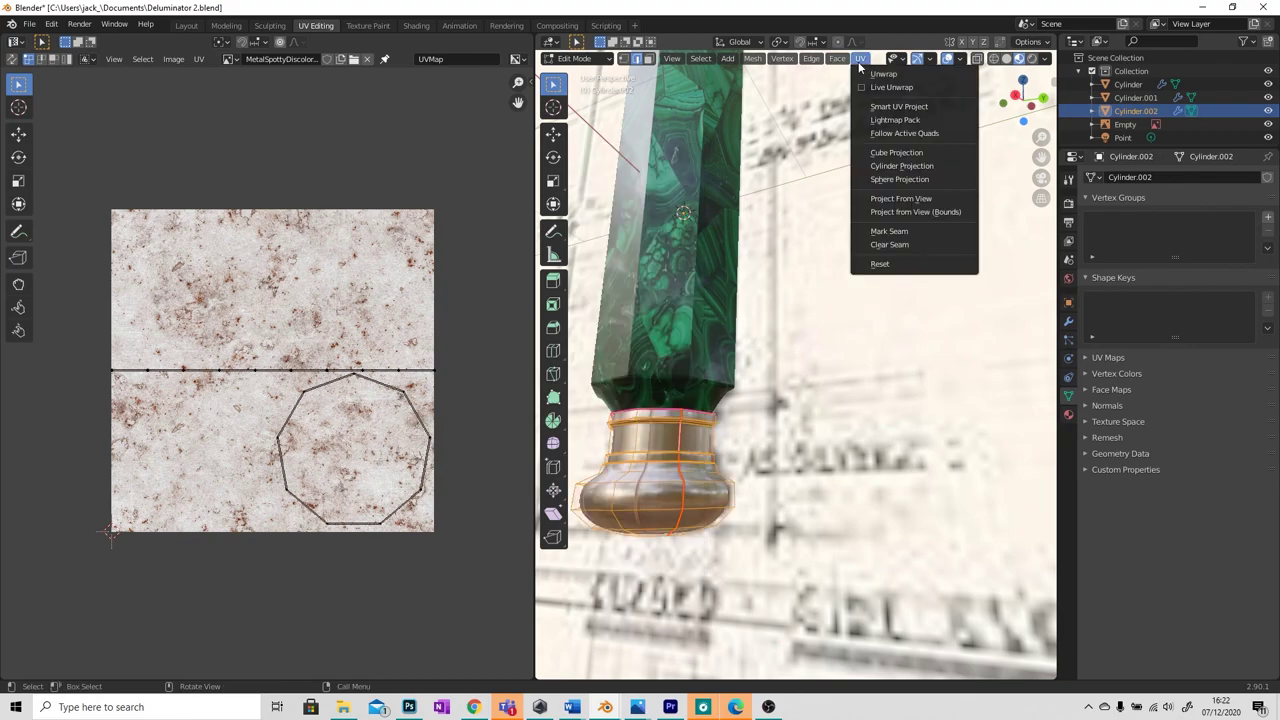